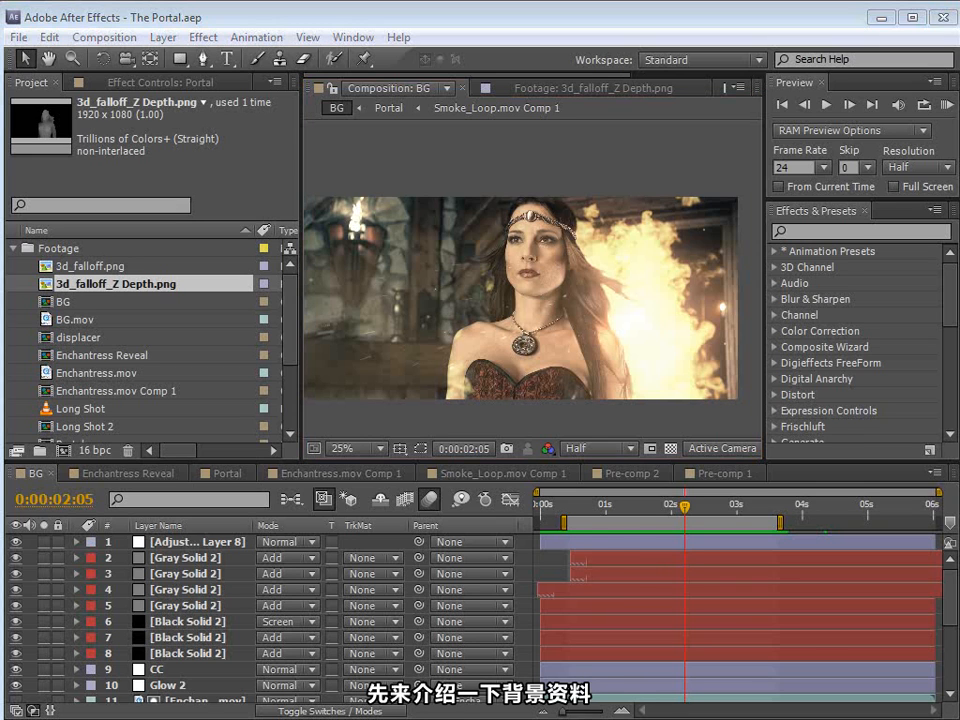
# Step: Switch to the Demon Cam video in the media player and review the shots around 00:01:03 to 00:01:11
pyautogui.hotkey('alt', 'Tab')
pyautogui.moveTo(623, 229); pyautogui.dragTo(545, 195)
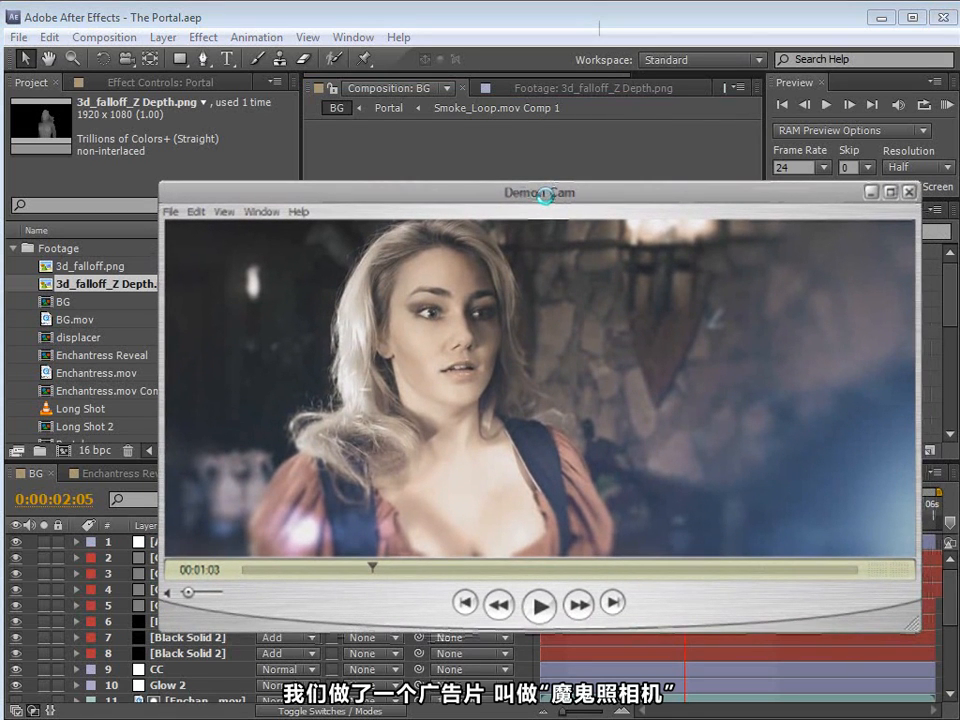
pyautogui.click(539, 606)
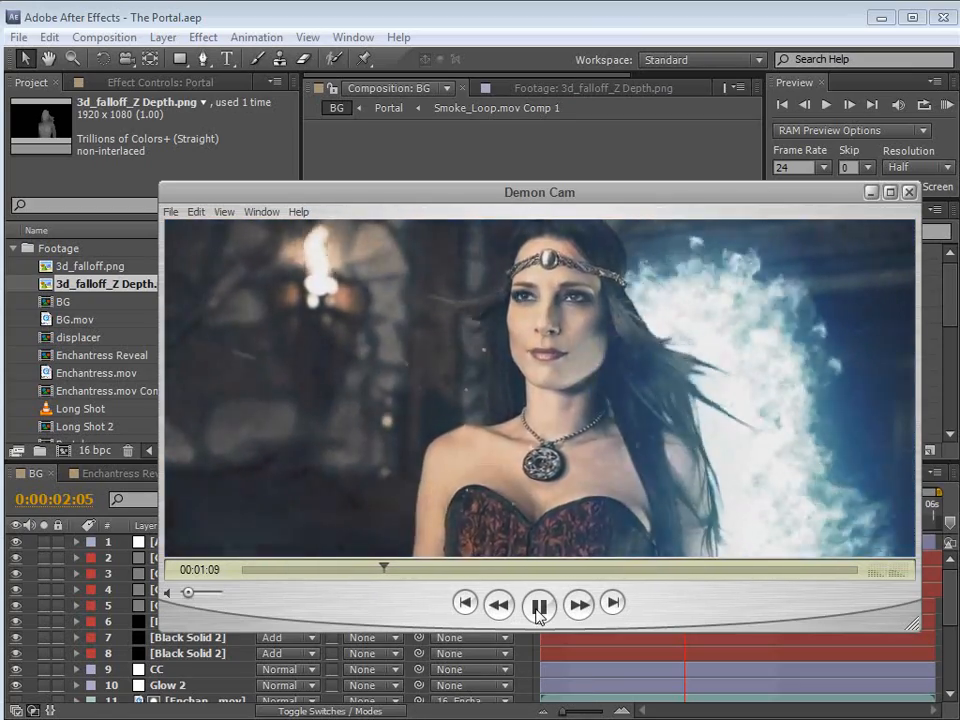
pyautogui.click(537, 610)
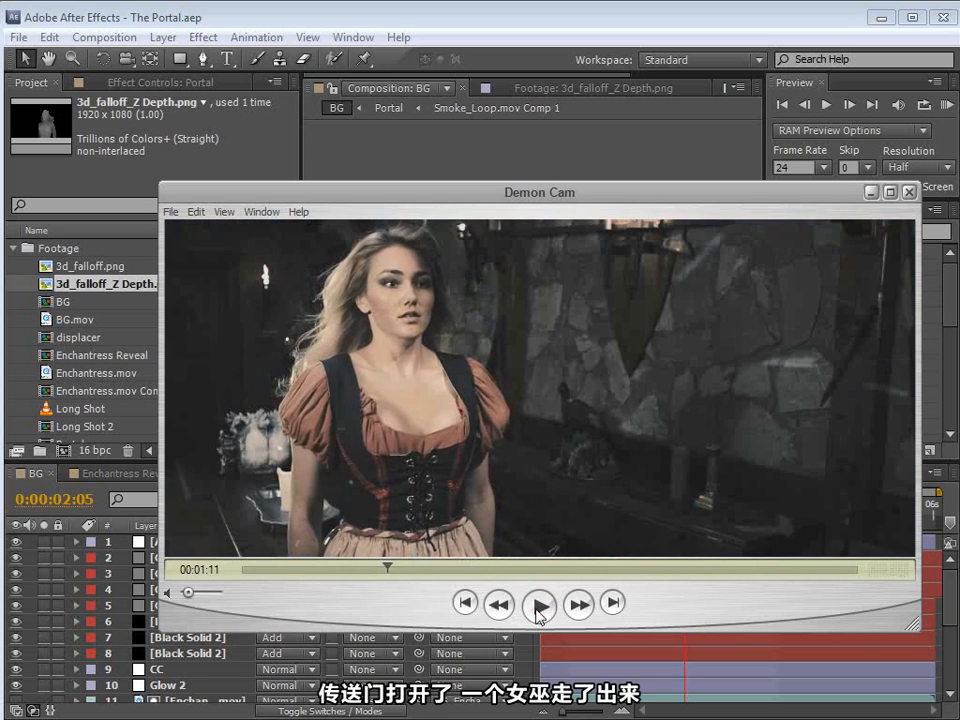
pyautogui.moveTo(387, 568); pyautogui.dragTo(377, 568)
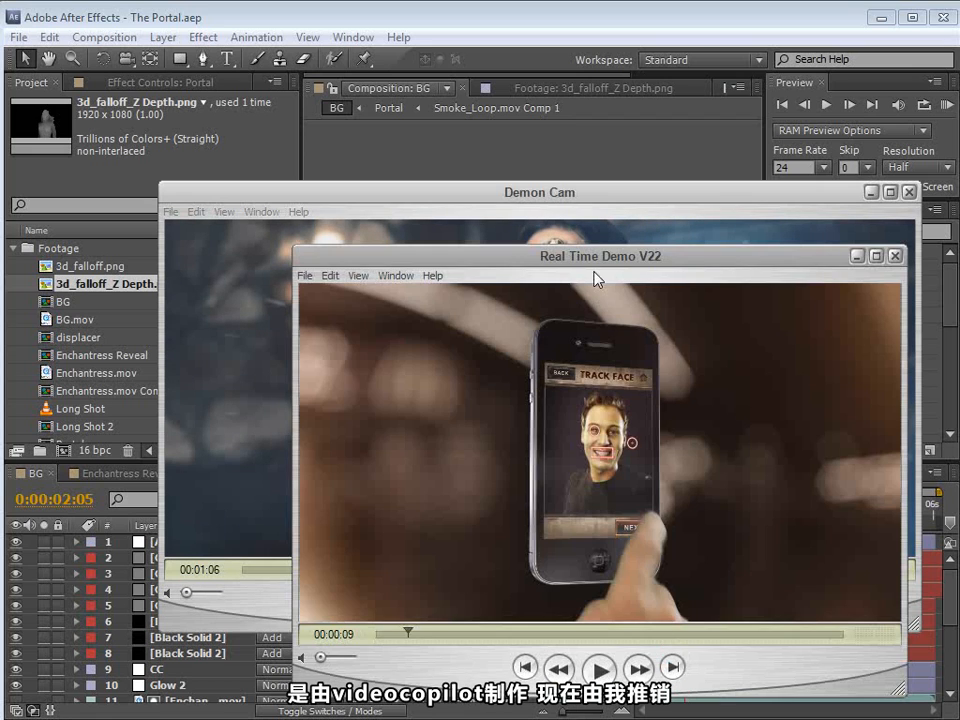
# Step: Play a short part of the Real Time Demo V22 video to review the face-tracking app demonstration
pyautogui.moveTo(601, 259); pyautogui.dragTo(587, 224)
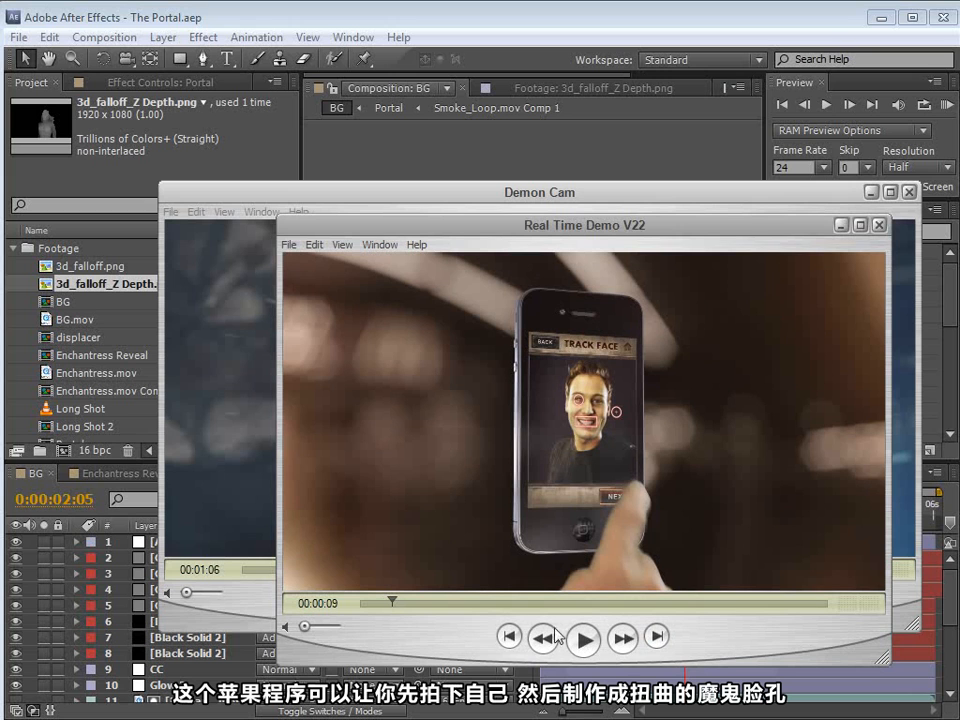
pyautogui.click(589, 642)
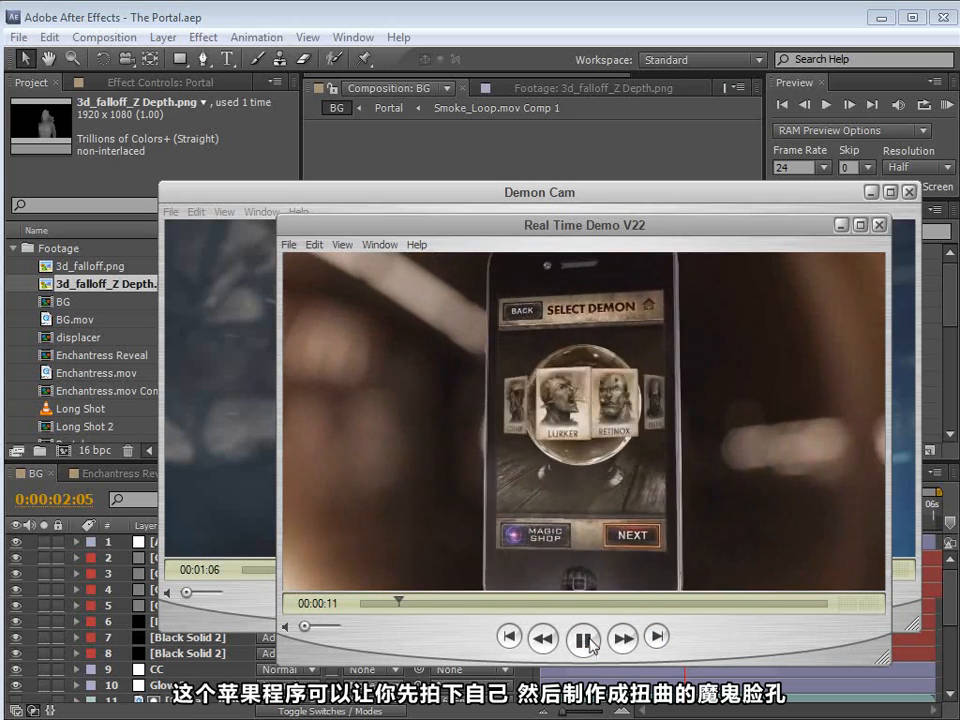
pyautogui.click(588, 642)
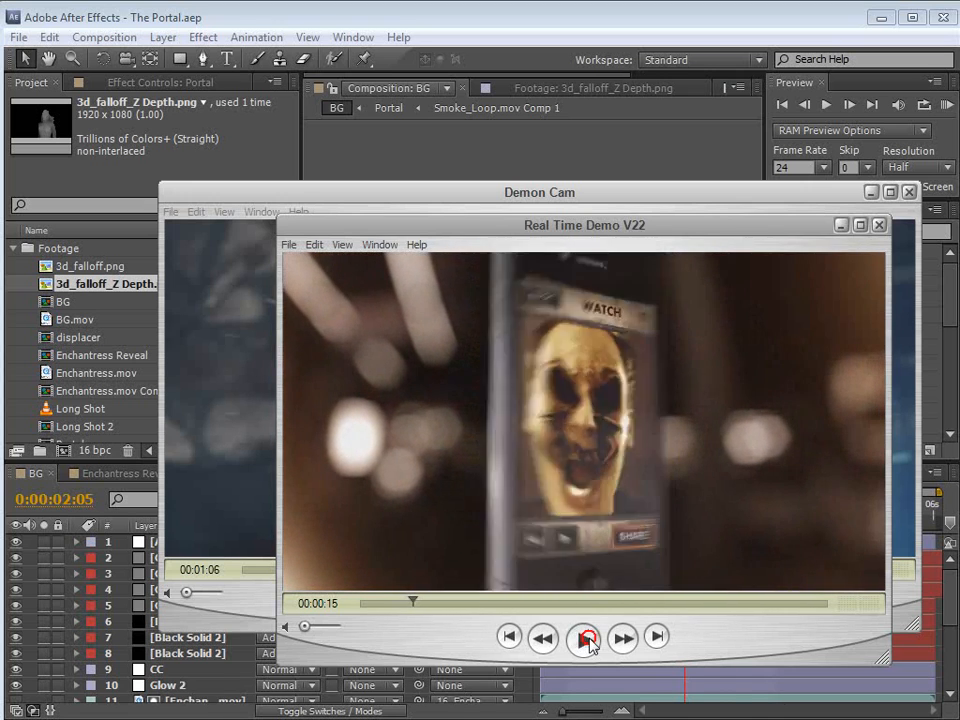
pyautogui.moveTo(412, 604); pyautogui.dragTo(420, 607)
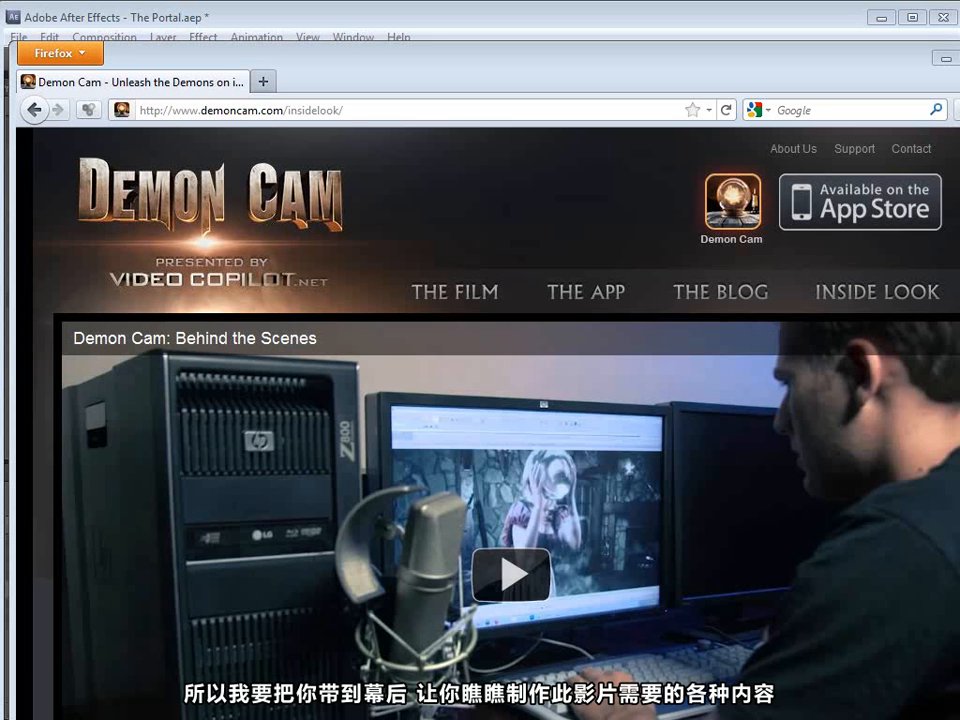
# Step: Return to After Effects and scrub through the BG composition to about 0:00:01:21 to examine the fire portal shot
pyautogui.hotkey('alt', 'Tab')
pyautogui.moveTo(253, 569); pyautogui.dragTo(275, 575)
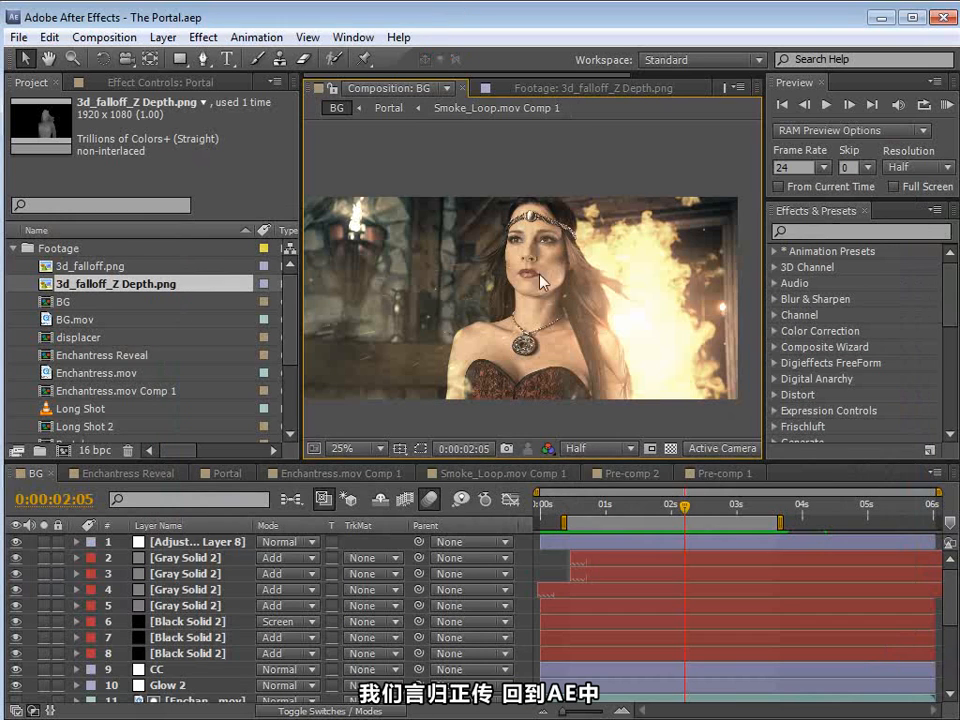
pyautogui.moveTo(658, 513)
pyautogui.mouseDown()
pyautogui.moveTo(632, 513)
pyautogui.moveTo(663, 513)
pyautogui.mouseUp()
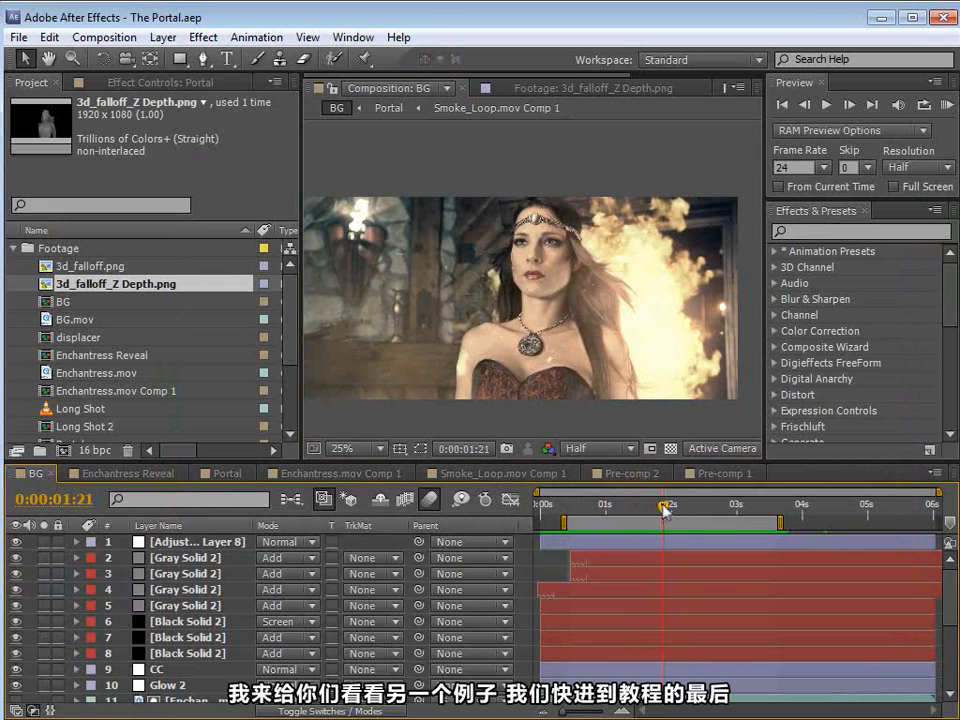
# Step: Preview the Enchantress Reveal composition in an enlarged view at a preview frame rate of 12, and scrub through the reveal
pyautogui.click(109, 475)
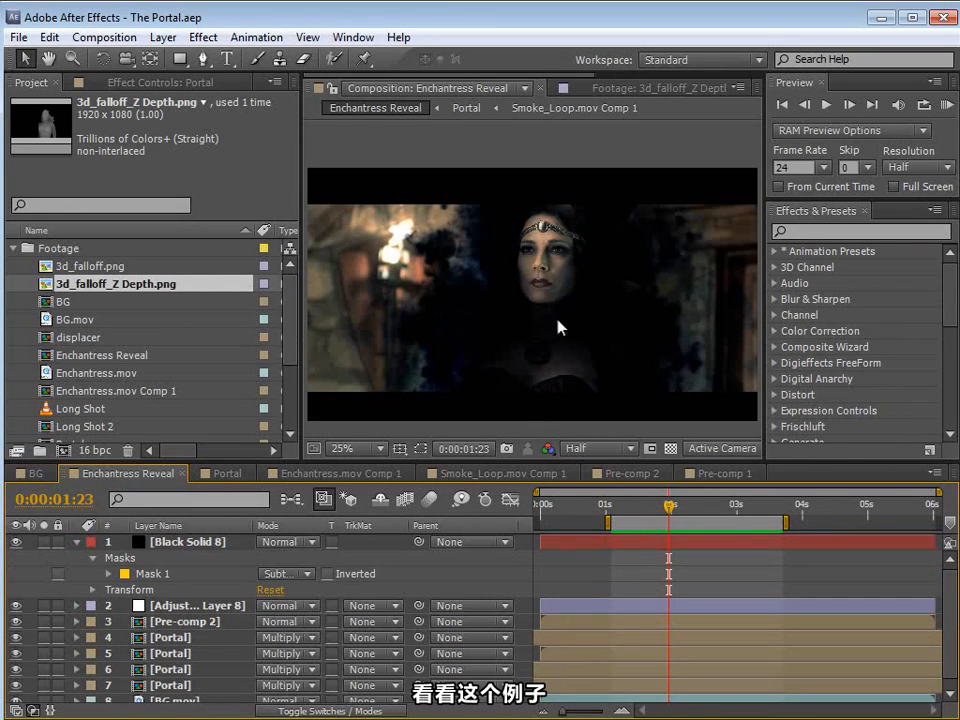
pyautogui.click(788, 167)
pyautogui.write('12')
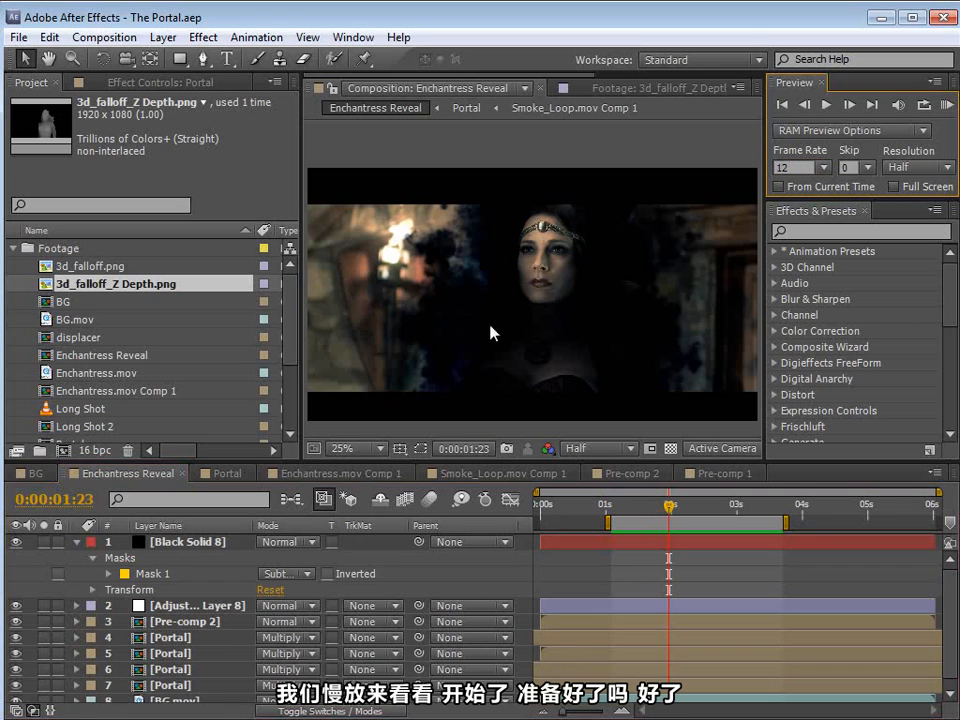
pyautogui.press('`')
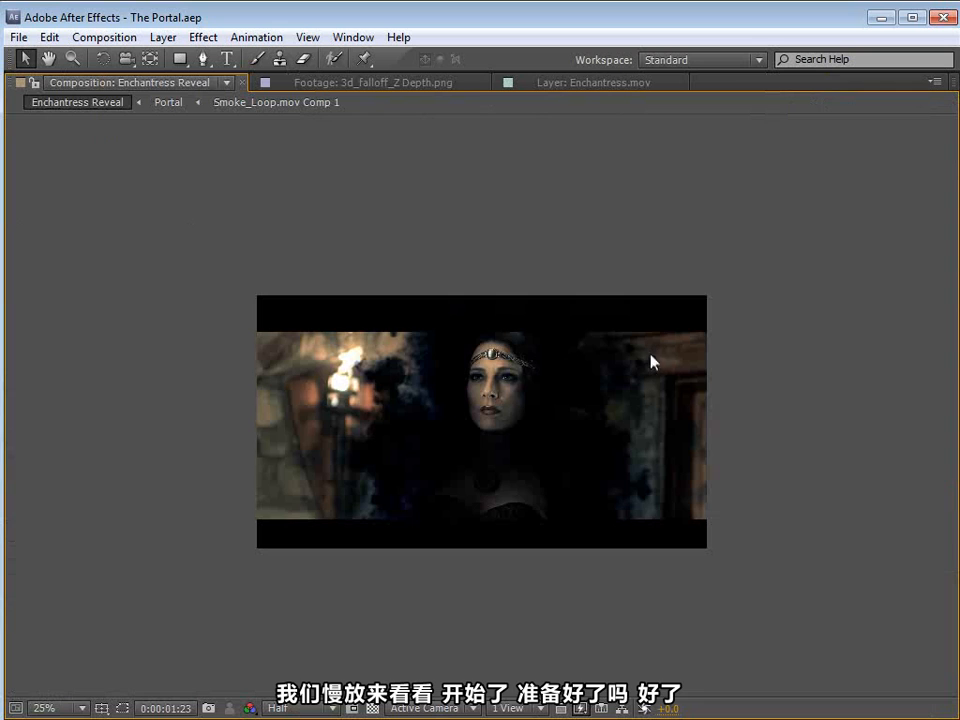
pyautogui.press('KP_0')
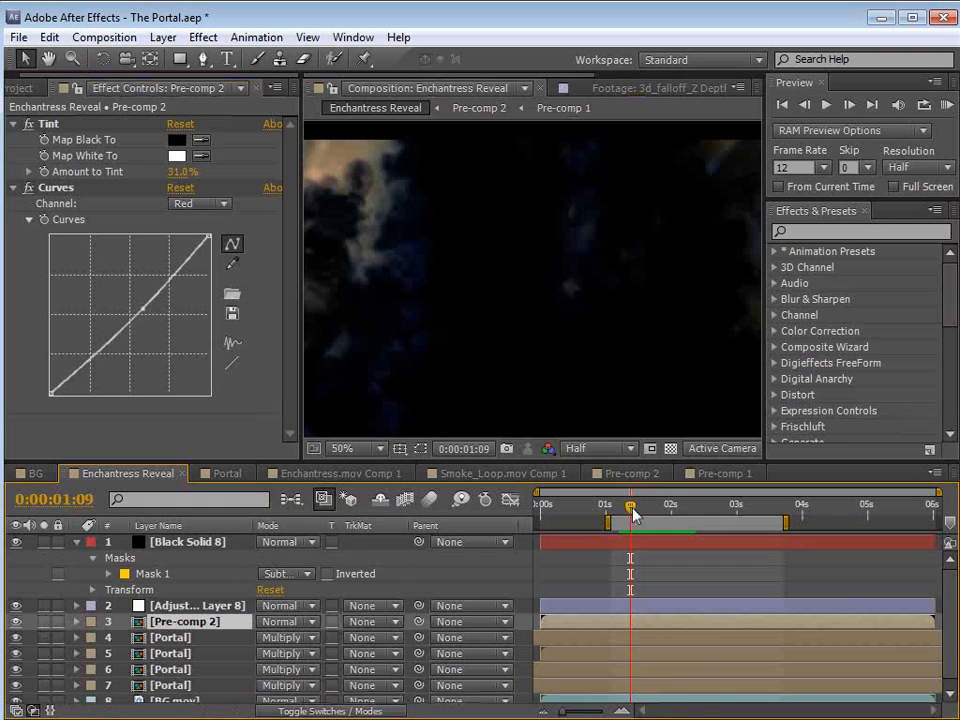
pyautogui.moveTo(632, 511); pyautogui.dragTo(671, 509)
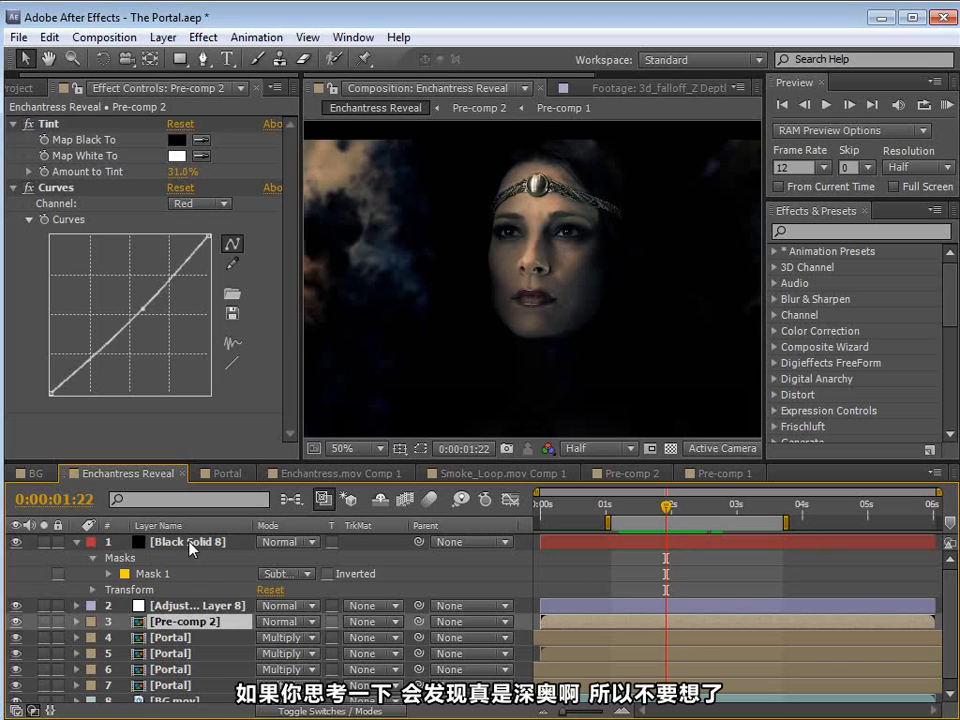
# Step: Open Pre-comp 2, temporarily solo its Pre-comp 1 depth matte, and scrub to examine how the matte reveals the face
pyautogui.doubleClick(192, 621)
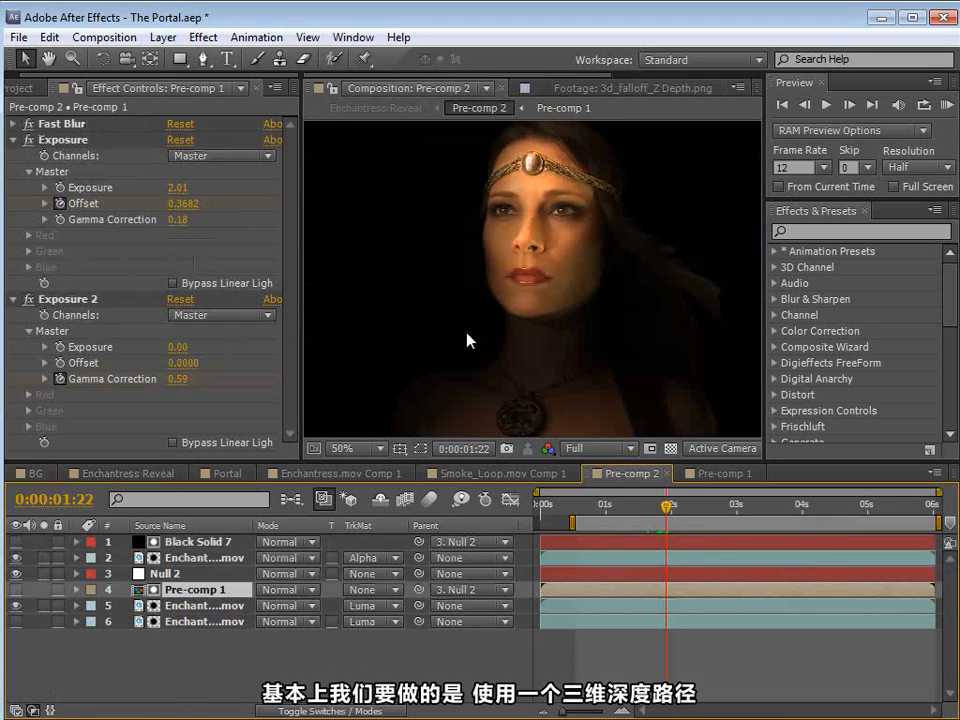
pyautogui.click(16, 589)
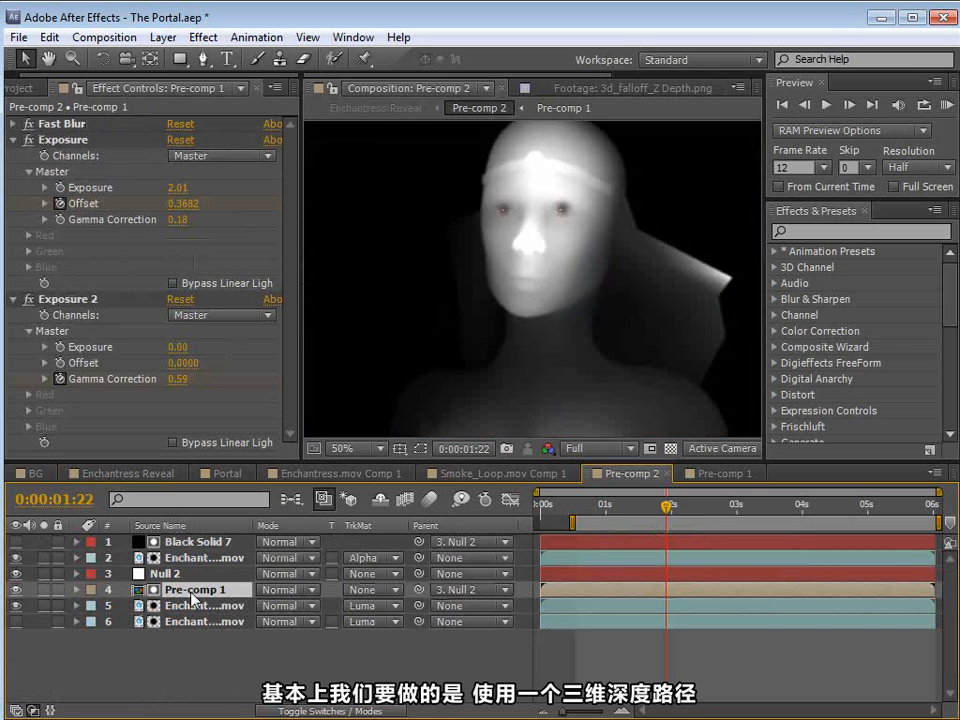
pyautogui.click(44, 589)
pyautogui.moveTo(666, 507); pyautogui.dragTo(692, 510)
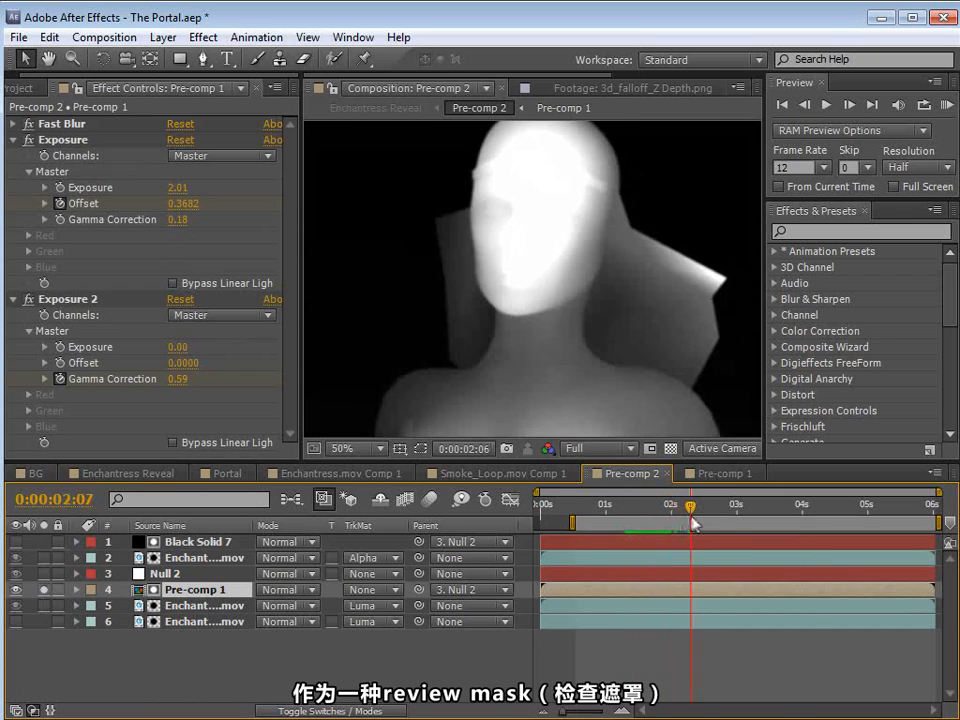
pyautogui.click(44, 589)
pyautogui.moveTo(576, 507); pyautogui.dragTo(653, 553)
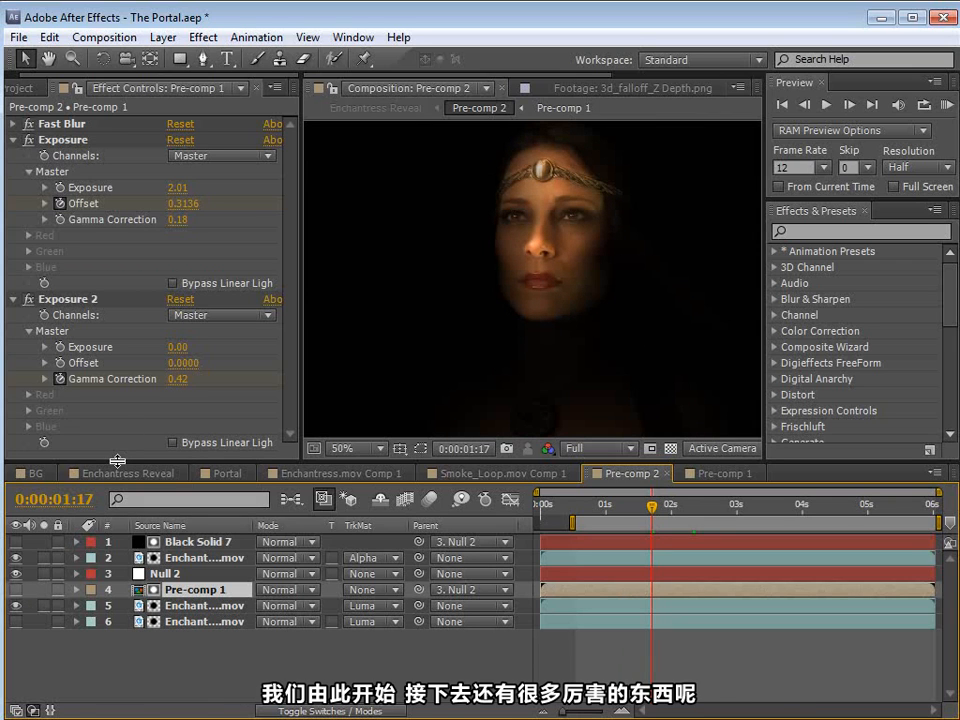
# Step: Switch to the browser and look through the Video Copilot tutorials page
pyautogui.hotkey('alt', 'Tab')
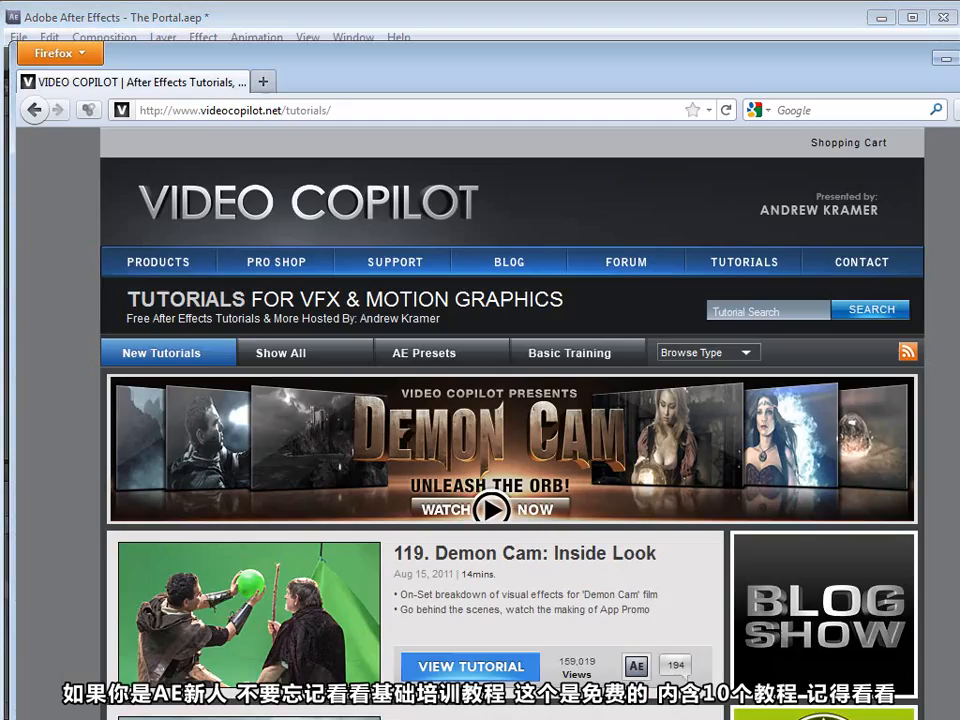
pyautogui.scroll(-3, 512, 420)
pyautogui.scroll(-2, 679, 422)
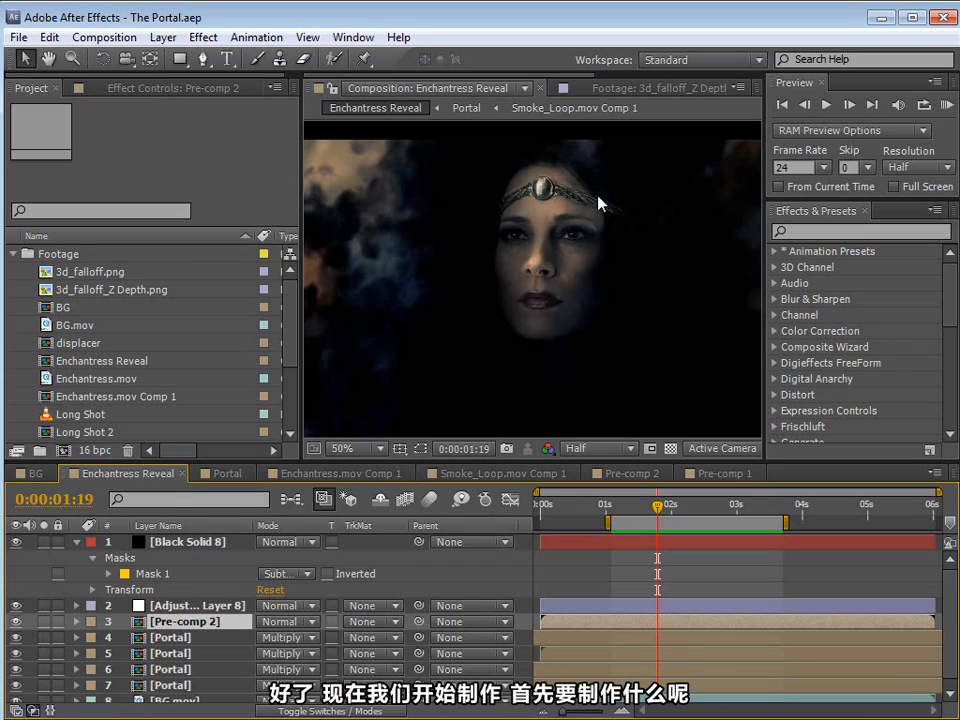
# Step: Zoom out the Enchantress Reveal composition to 25%, set the preview frame rate to 12, and scrub to 0:00:02:08
pyautogui.press(',')
pyautogui.press(',')
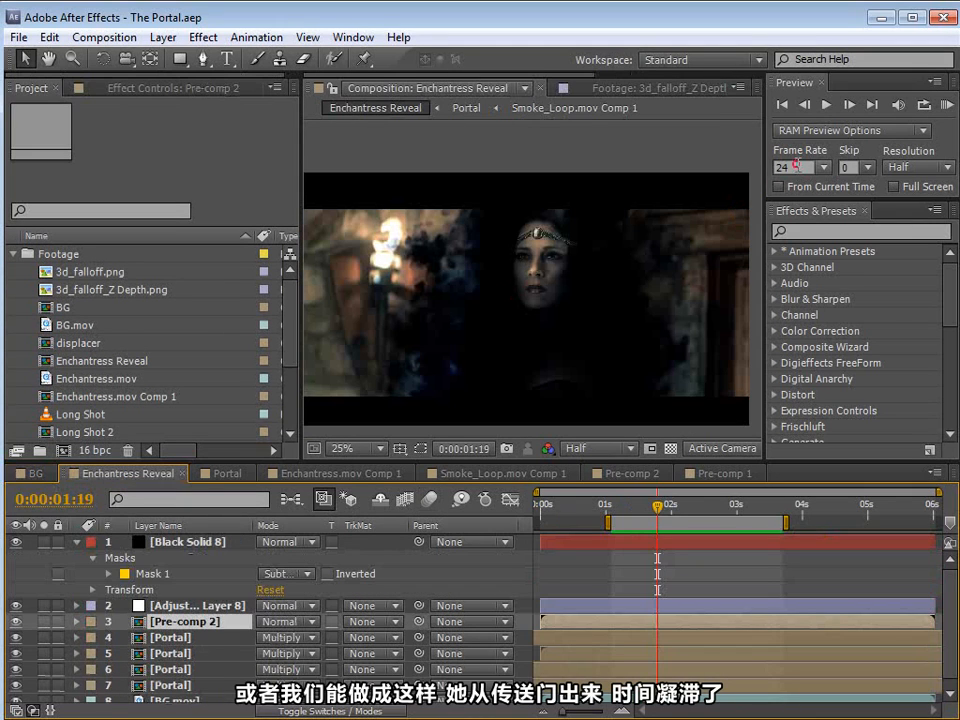
pyautogui.moveTo(797, 165); pyautogui.dragTo(731, 163)
pyautogui.write('12')
pyautogui.press('Return')
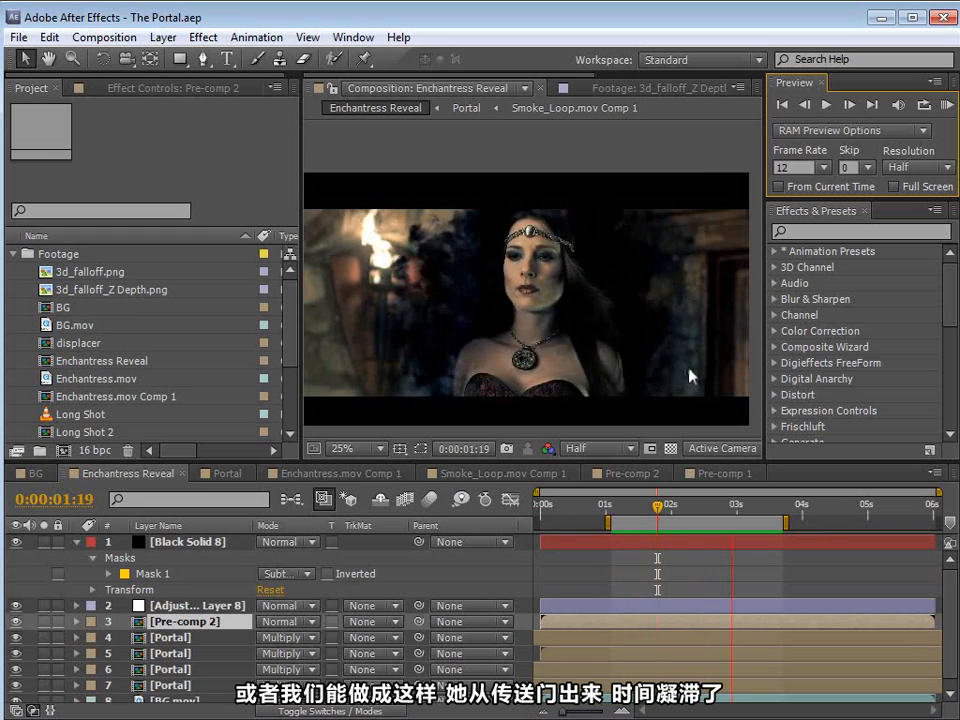
pyautogui.moveTo(667, 505); pyautogui.dragTo(693, 518)
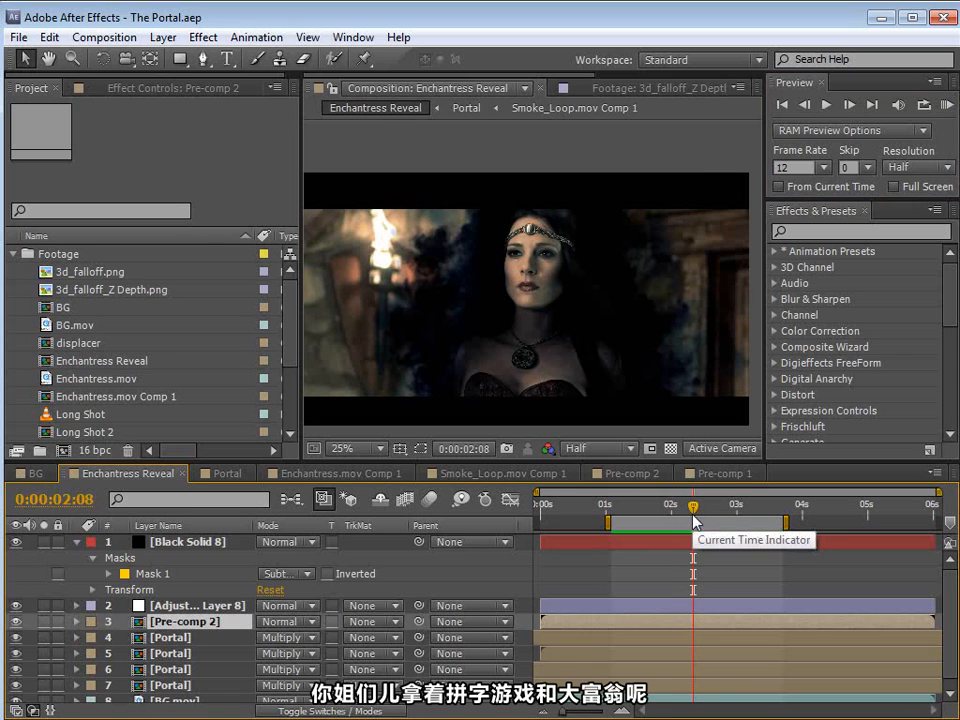
# Step: Create a new composition from the BG.mov footage and scrub through it to about 0:00:04:11
pyautogui.click(30, 474)
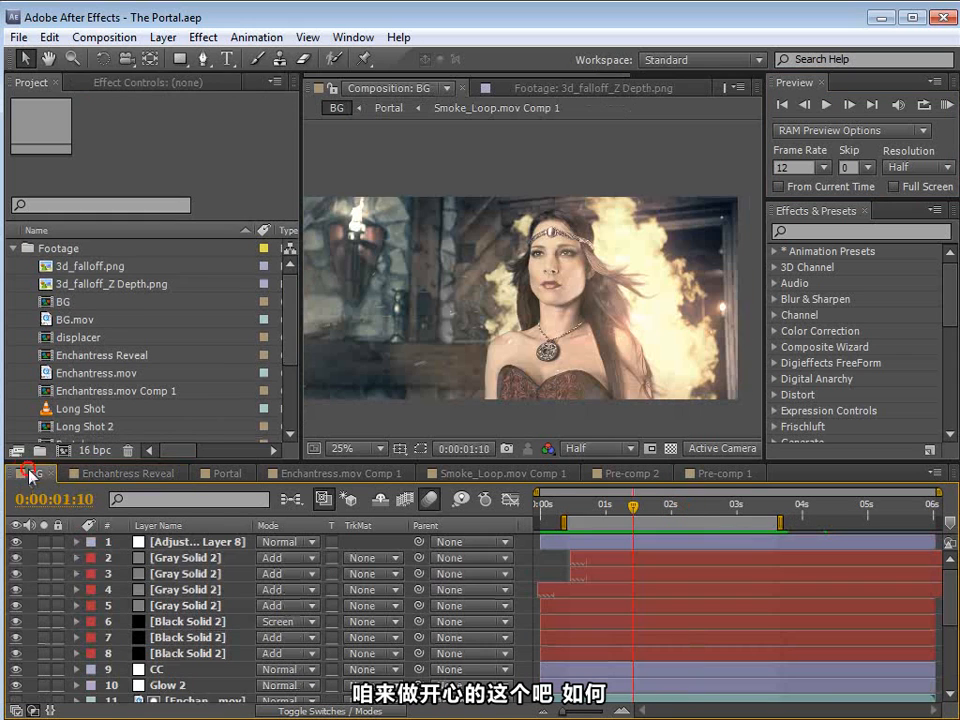
pyautogui.click(80, 320)
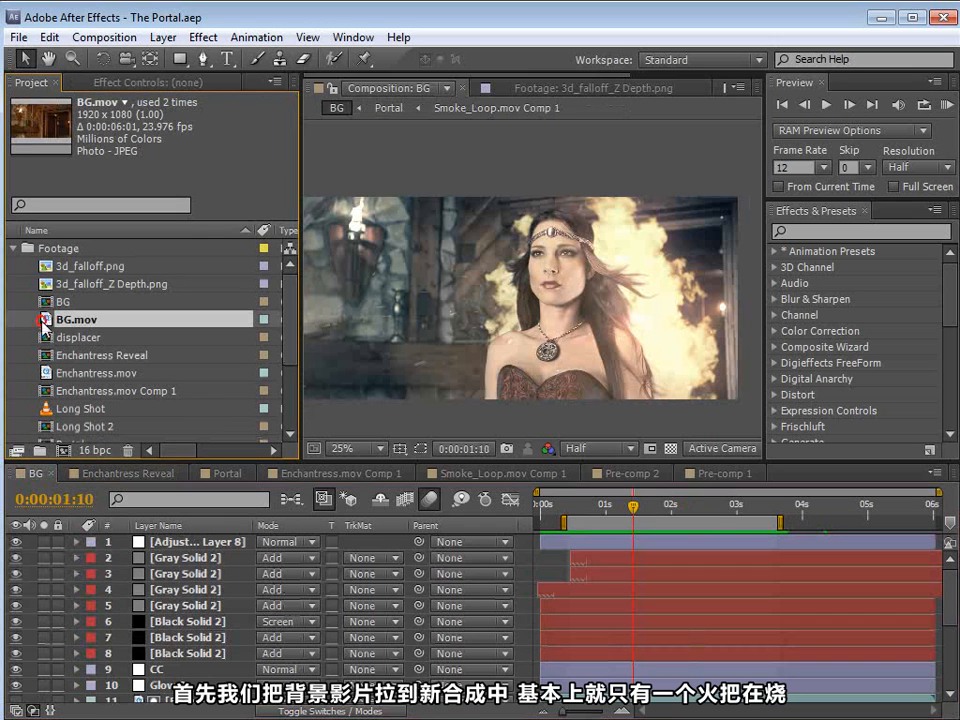
pyautogui.moveTo(47, 320); pyautogui.dragTo(71, 451)
pyautogui.click(563, 520)
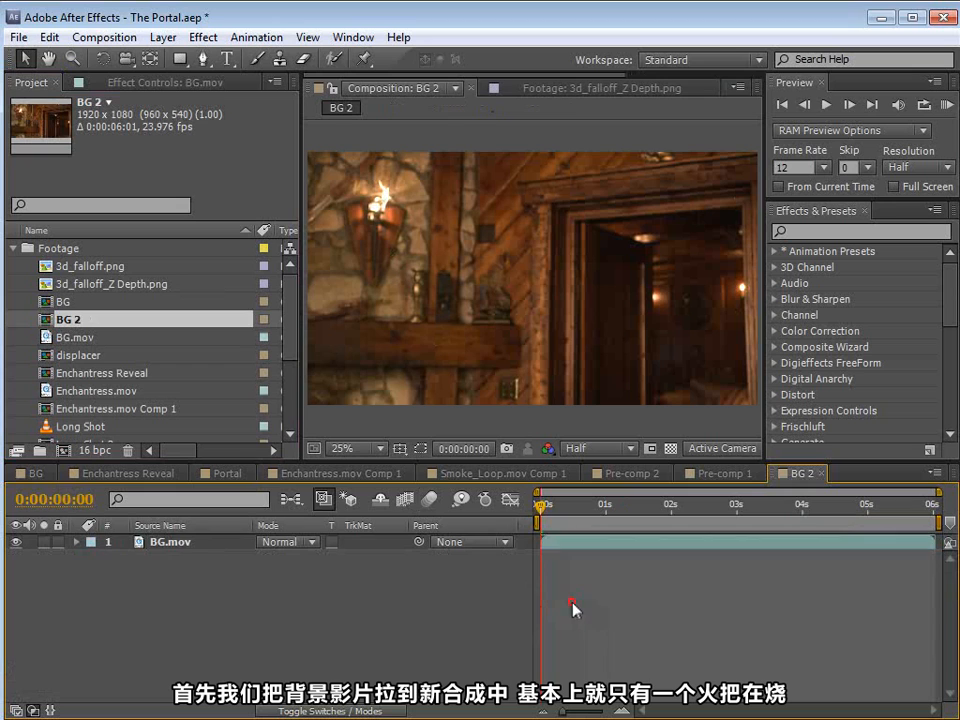
pyautogui.moveTo(563, 524); pyautogui.dragTo(834, 572)
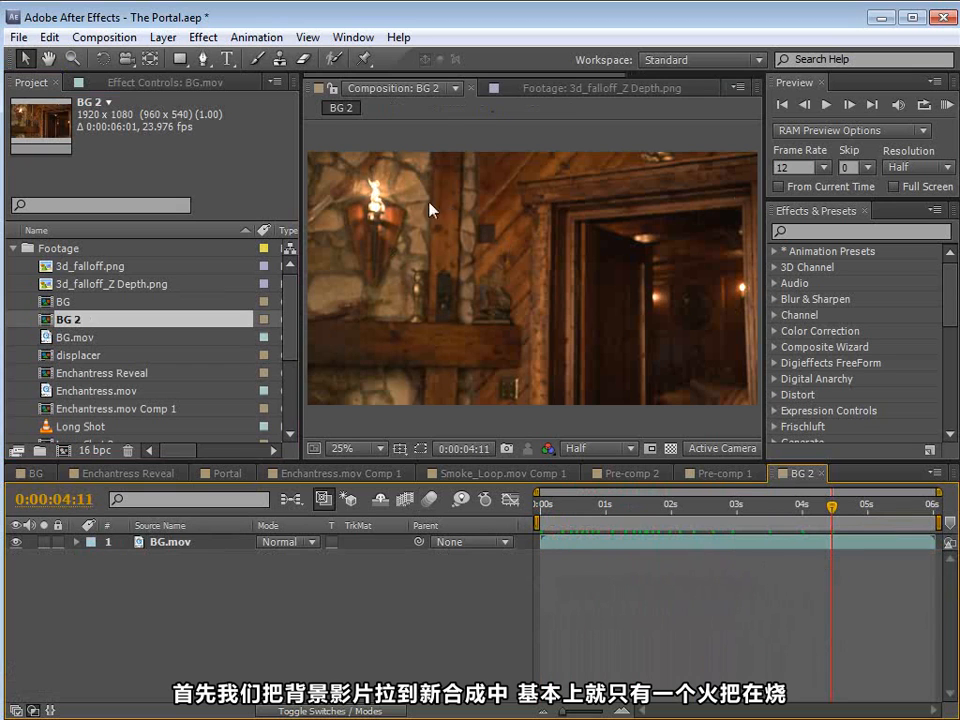
# Step: Add Enchantress.mov as a layer above BG.mov, and hide it to check the background plate at about 0:00:01:01
pyautogui.click(80, 392)
pyautogui.moveTo(47, 394); pyautogui.dragTo(150, 549)
pyautogui.moveTo(707, 506); pyautogui.dragTo(681, 508)
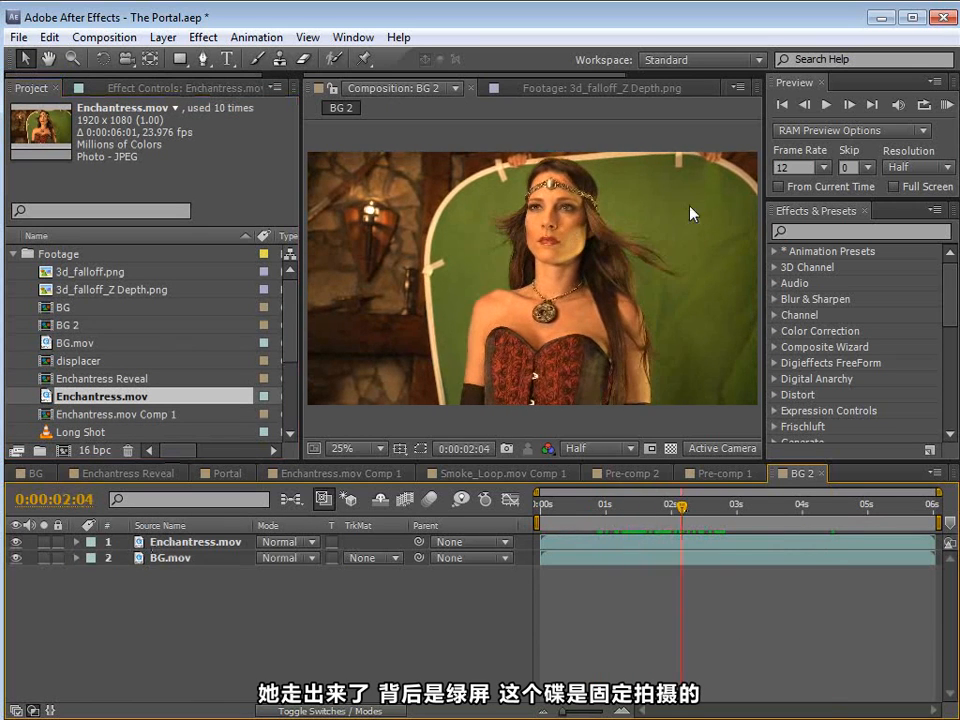
pyautogui.click(15, 541)
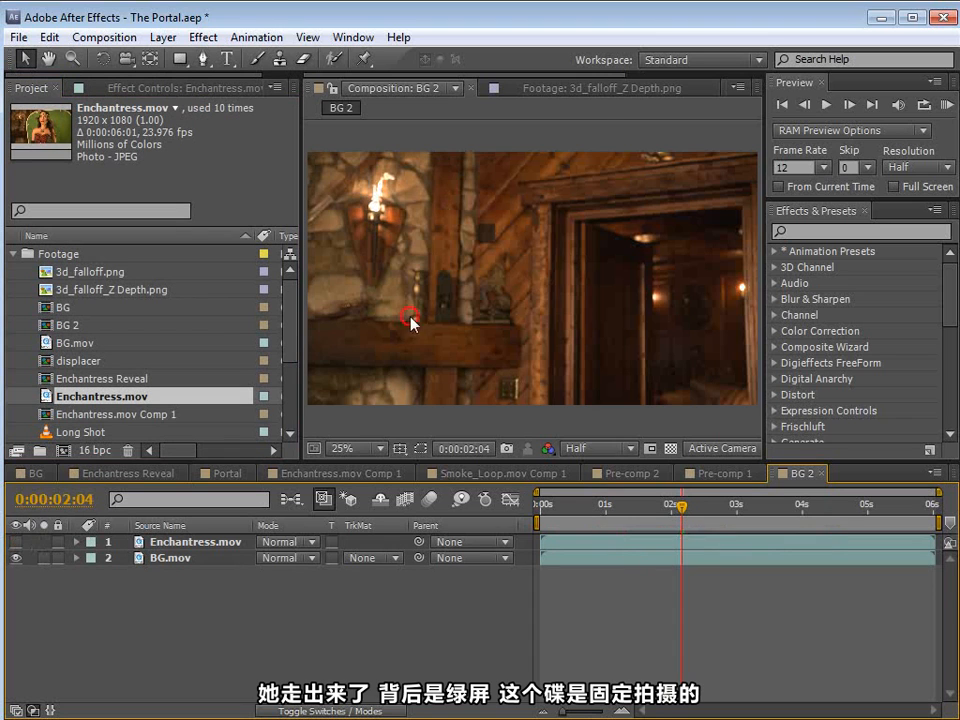
pyautogui.moveTo(682, 510); pyautogui.dragTo(610, 514)
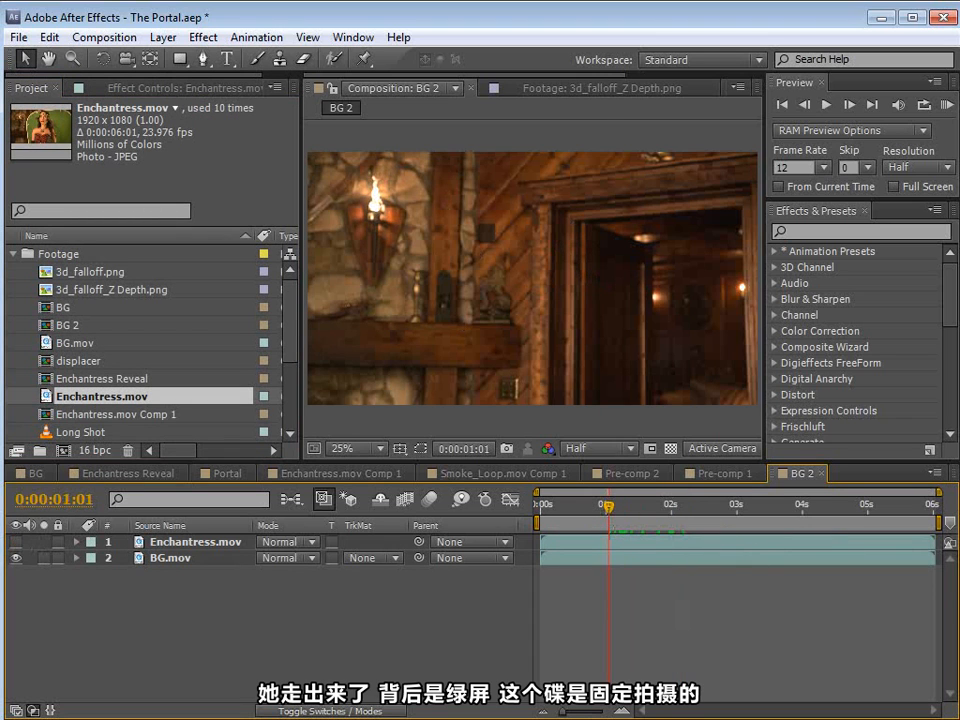
# Step: View the behind-the-scenes video Sequence 01_8 showing the green screen setup, and return to After Effects
pyautogui.hotkey('alt', 'Tab')
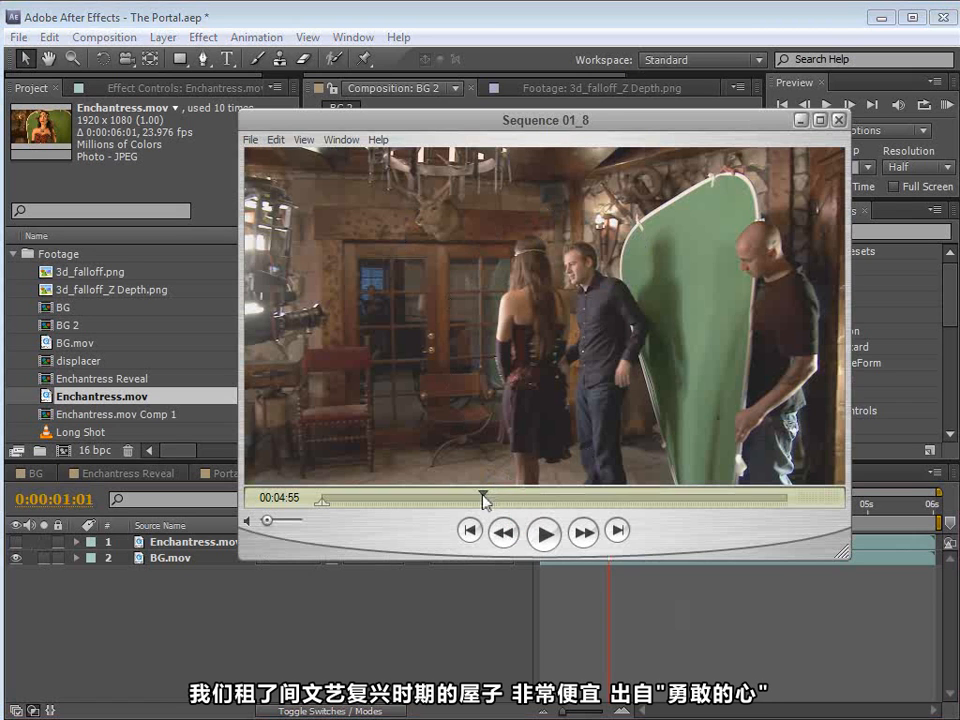
pyautogui.moveTo(519, 130); pyautogui.dragTo(495, 129)
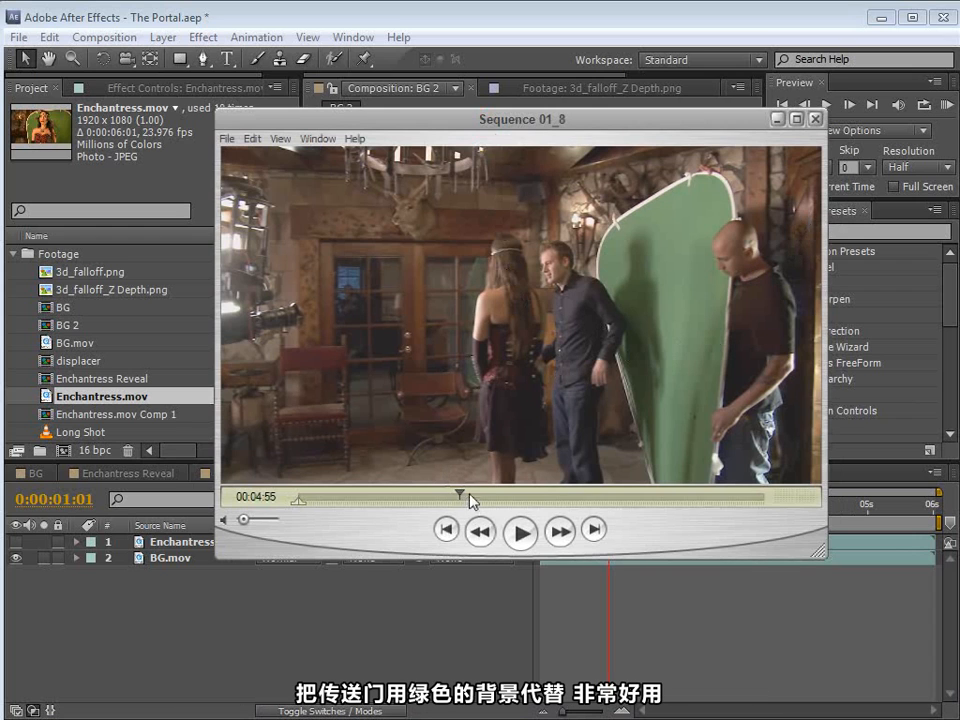
pyautogui.click(422, 17)
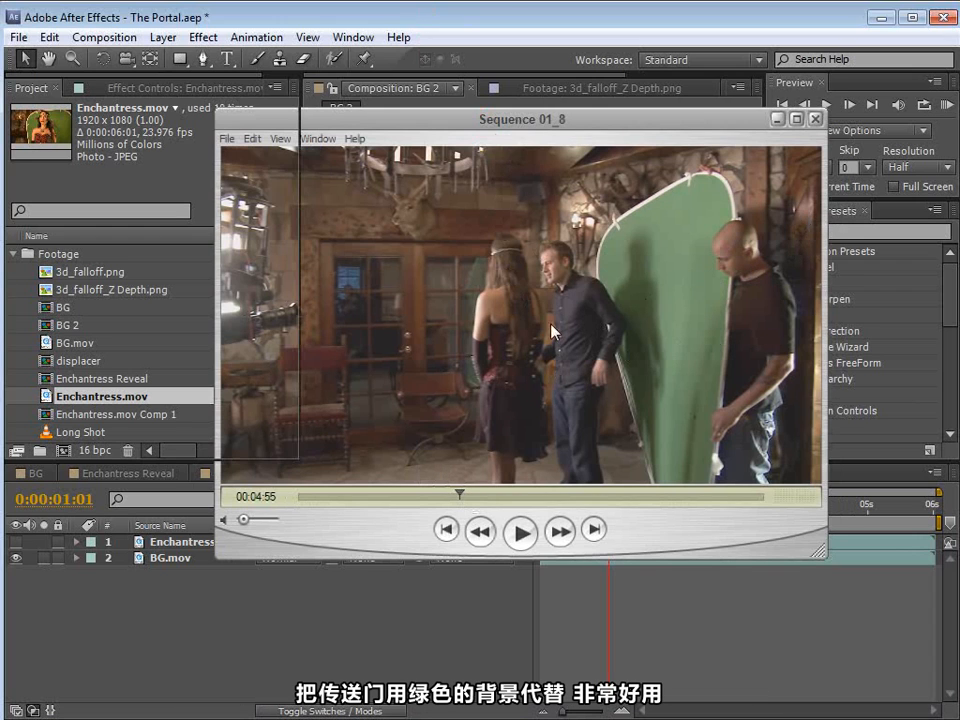
pyautogui.click(493, 18)
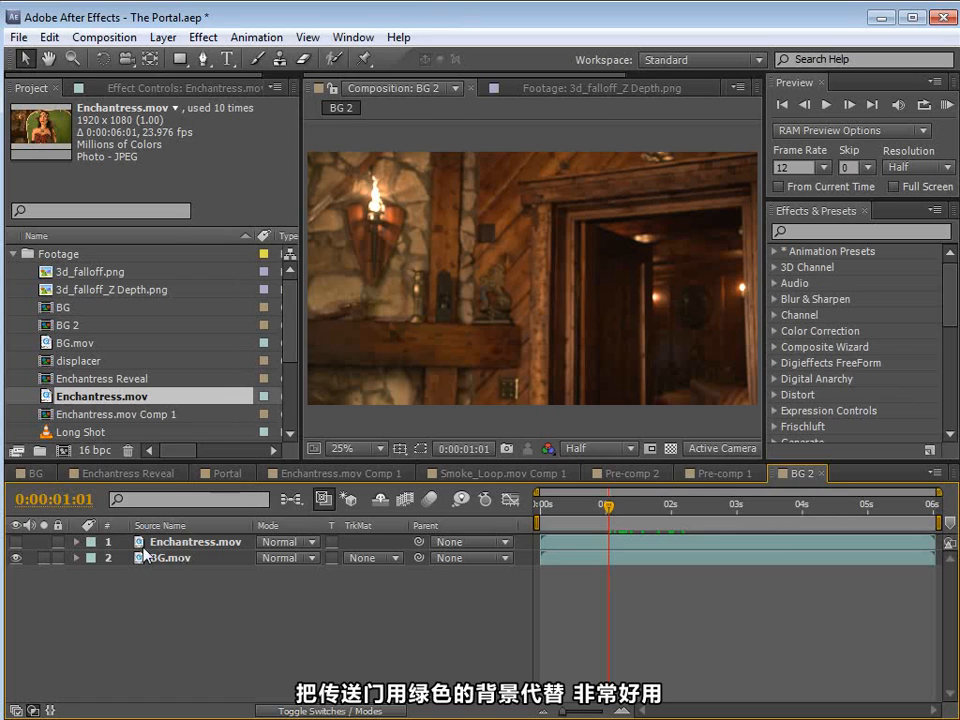
# Step: Show the Enchantress.mov layer again and check the green screen shot in an enlarged composition view
pyautogui.click(14, 542)
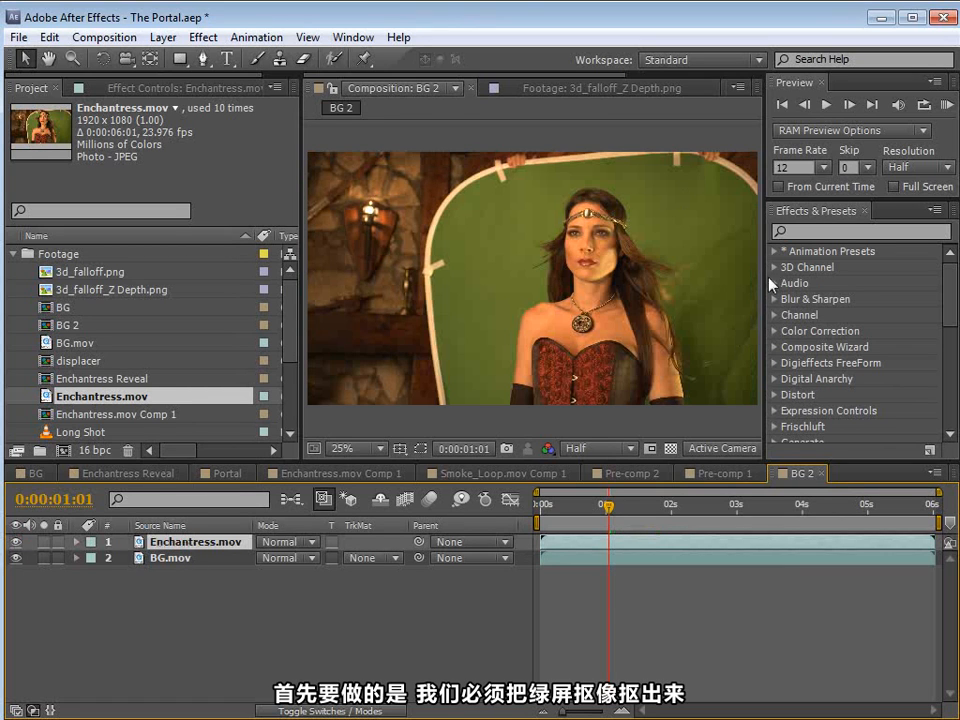
pyautogui.press('`')
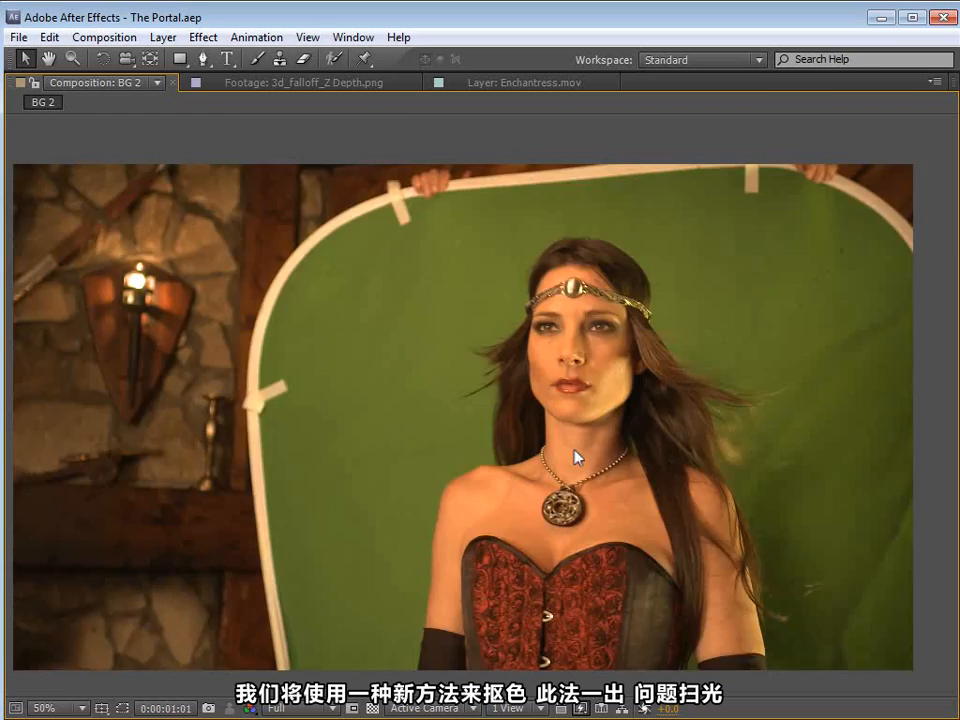
pyautogui.press('`')
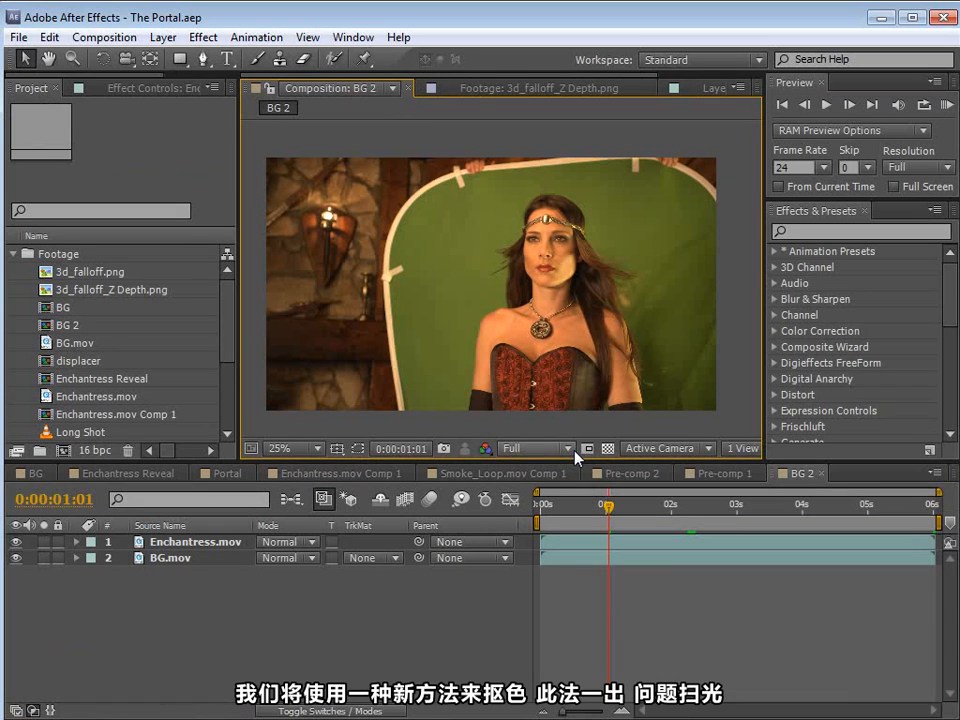
# Step: Duplicate the Enchantress.mov layer and pre-compose the copy as Enchantress.mov Comp 2, leaving all attributes in BG 2
pyautogui.click(195, 543)
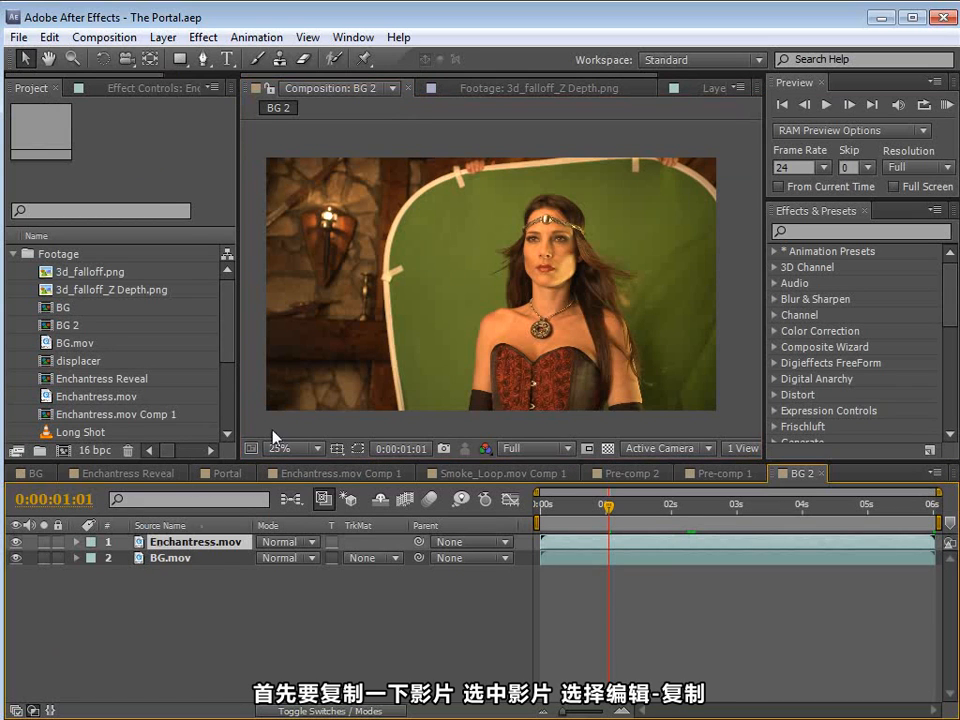
pyautogui.click(48, 44)
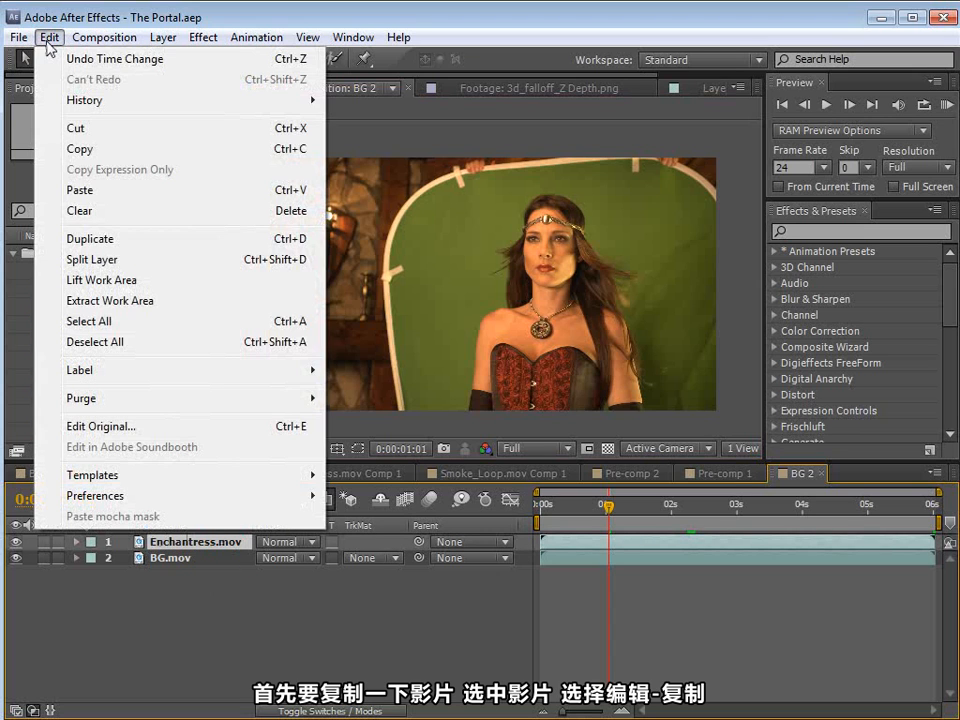
pyautogui.click(101, 240)
pyautogui.click(163, 37)
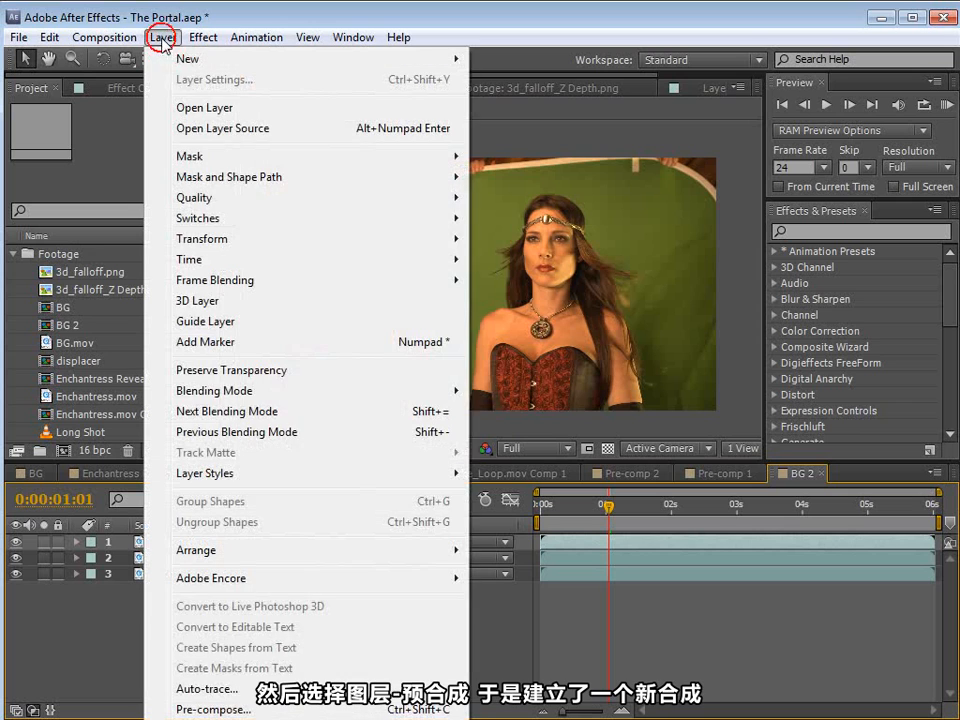
pyautogui.click(222, 709)
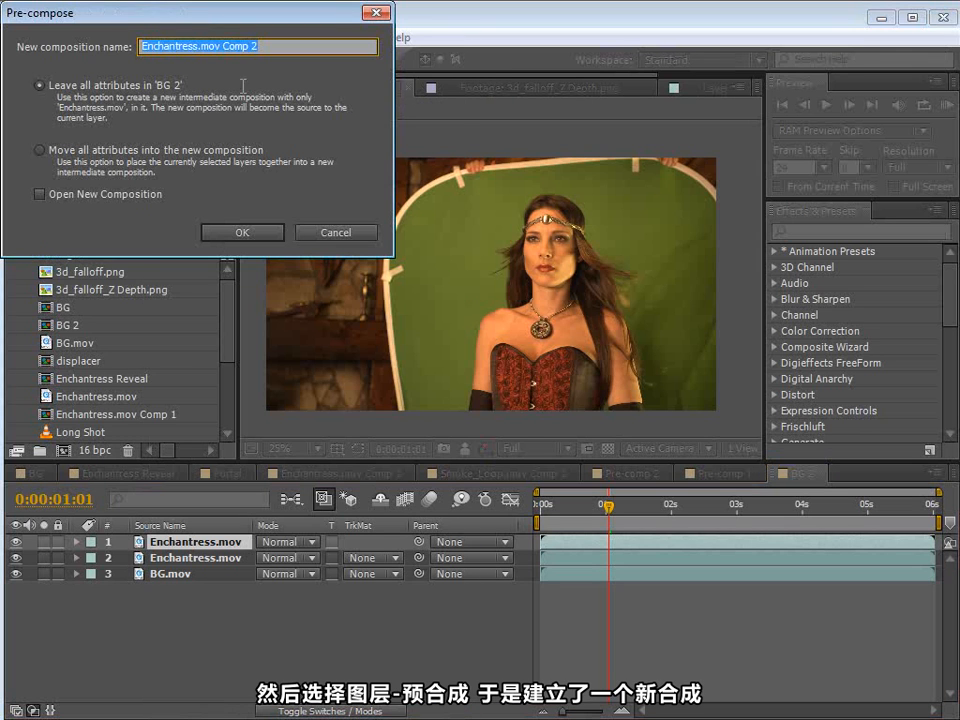
pyautogui.click(44, 90)
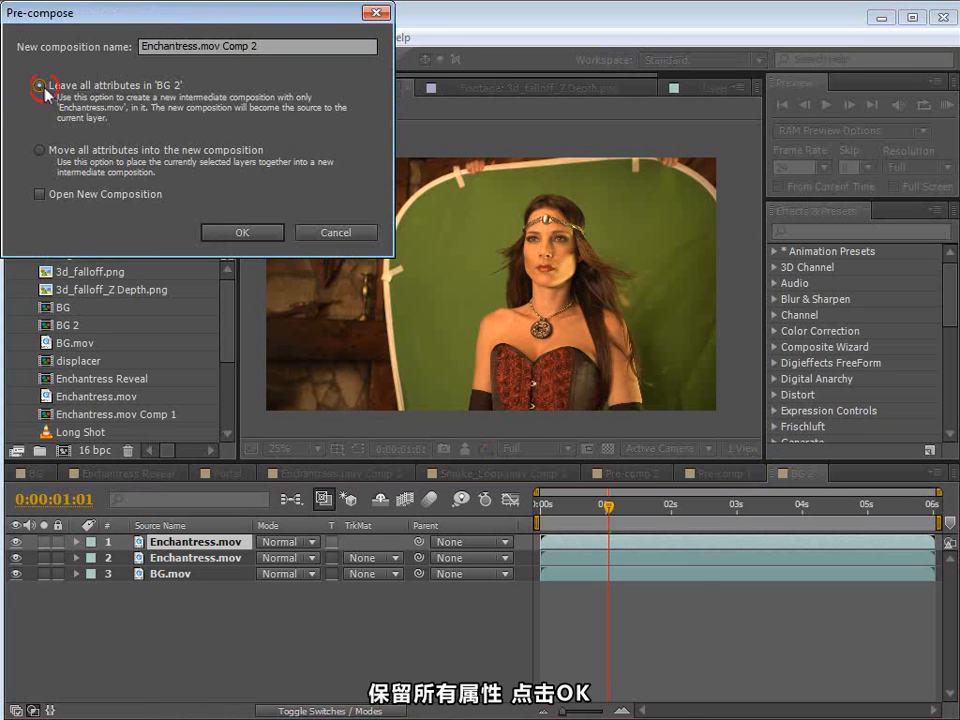
pyautogui.click(245, 238)
# Step: Apply Keylight (1.2) to the Enchantress.mov Comp 2 layer and sample the green beside her hair as Screen Colour
pyautogui.click(205, 543)
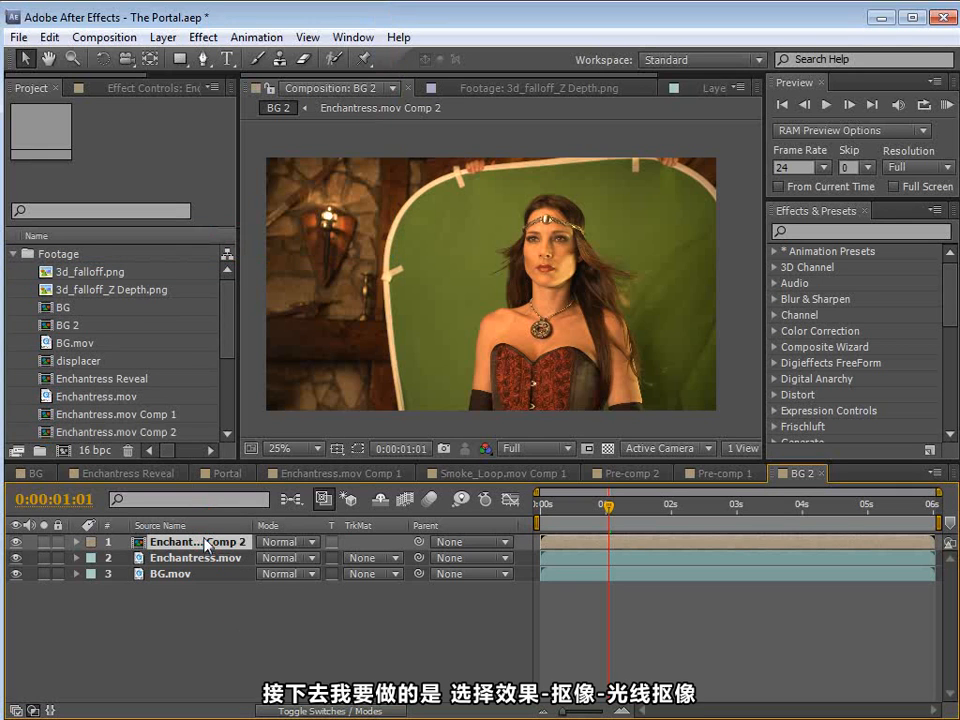
pyautogui.click(203, 37)
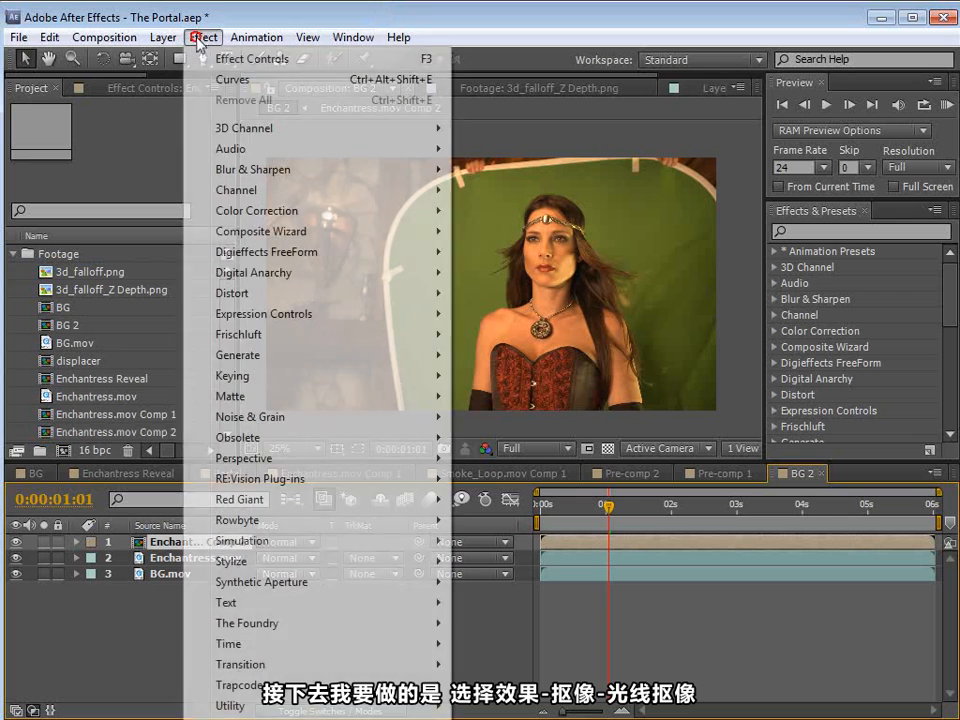
pyautogui.moveTo(253, 377)
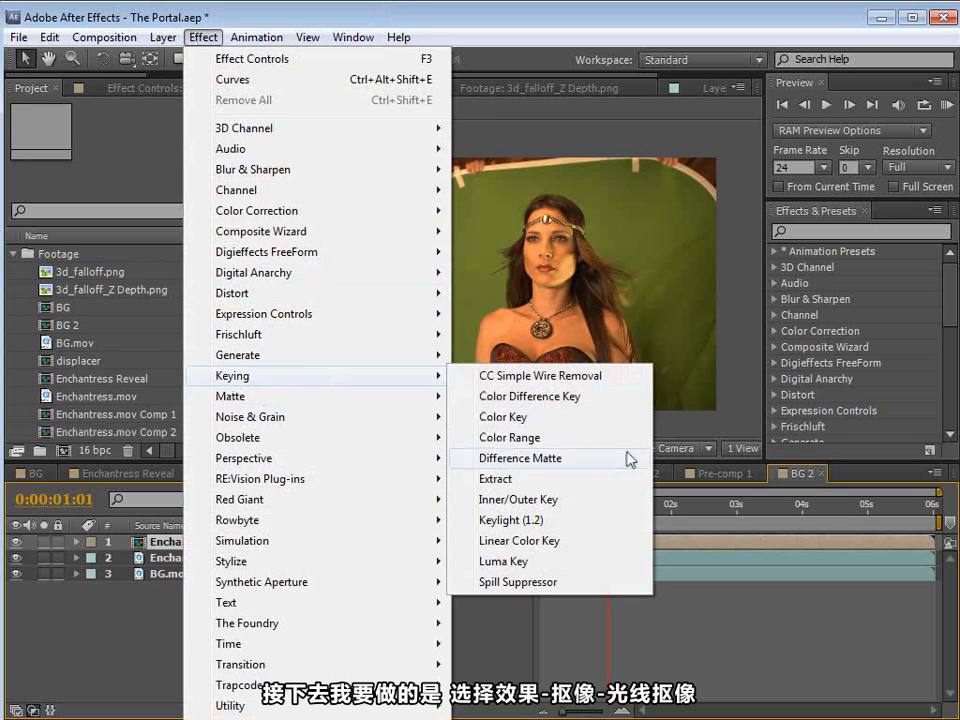
pyautogui.click(551, 520)
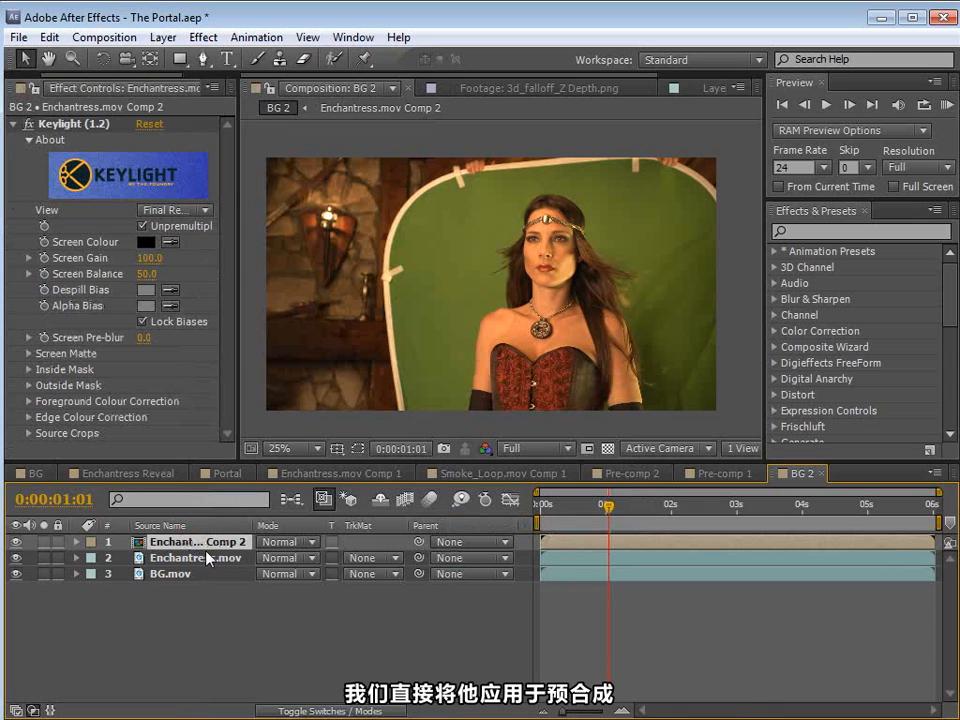
pyautogui.moveTo(240, 272); pyautogui.dragTo(305, 272)
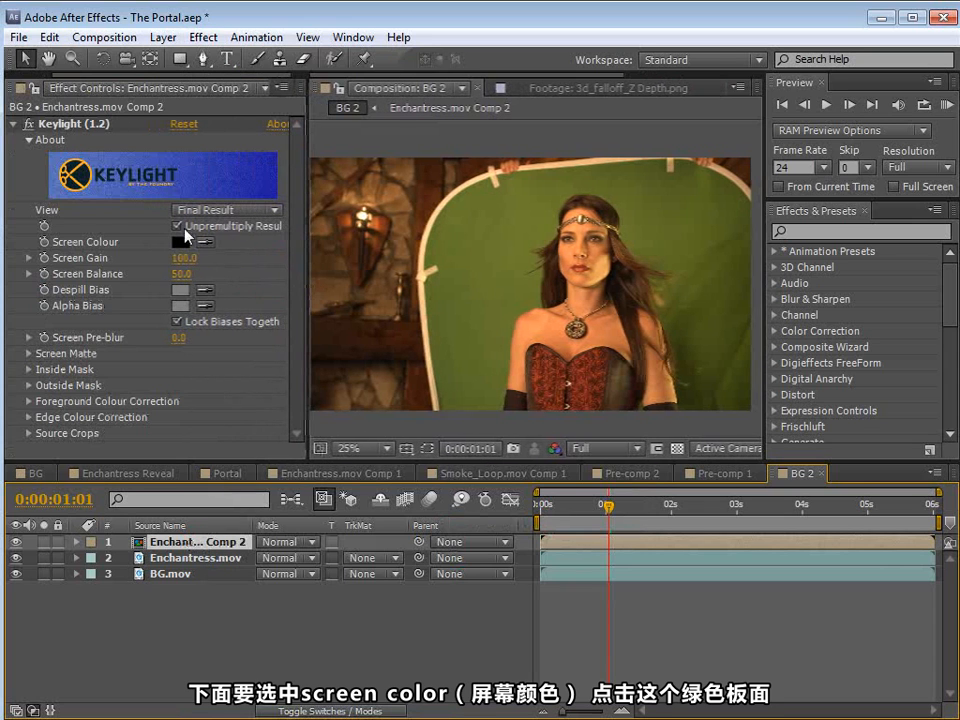
pyautogui.scroll(2, 558, 309)
pyautogui.click(203, 242)
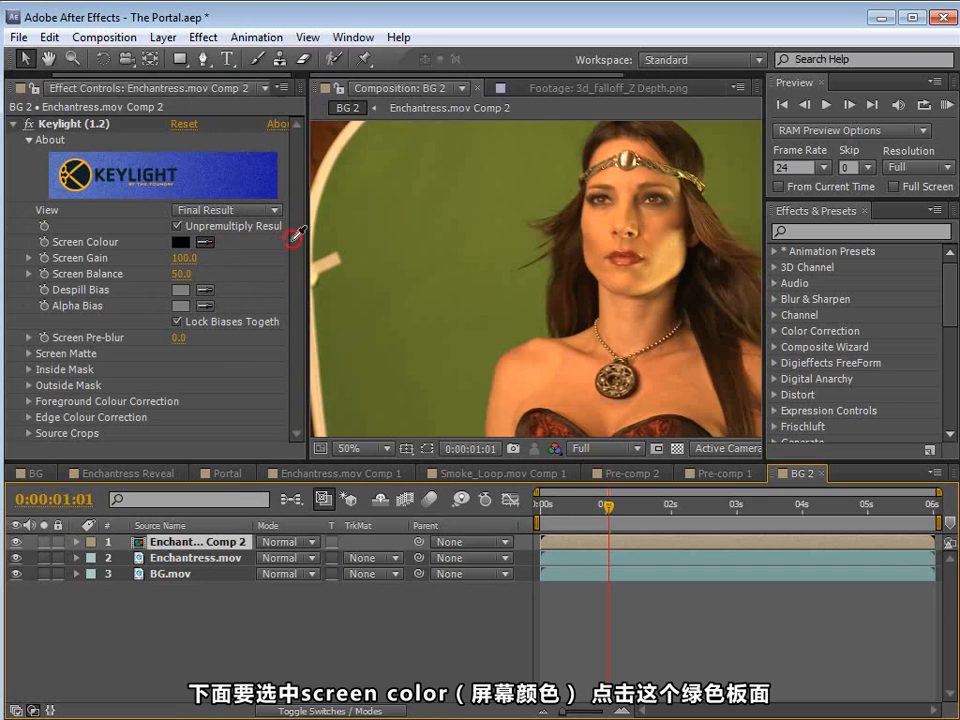
pyautogui.click(515, 220)
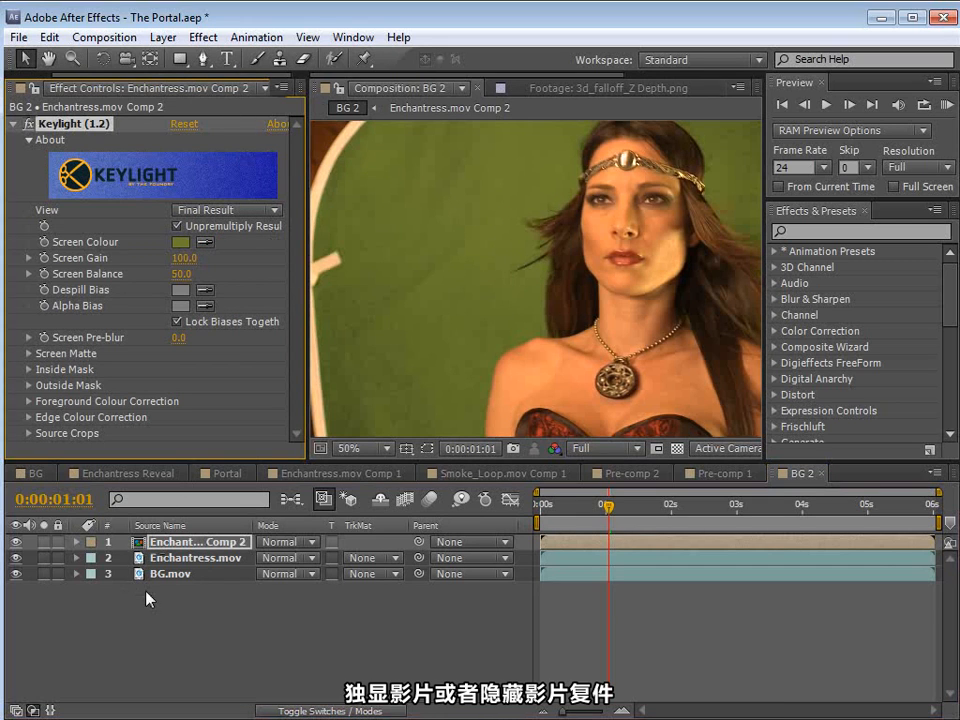
# Step: Hide the original Enchantress.mov layer and move the current time to 0:00:01:04 to check the key over the background
pyautogui.click(15, 558)
pyautogui.click(196, 558)
pyautogui.click(386, 416)
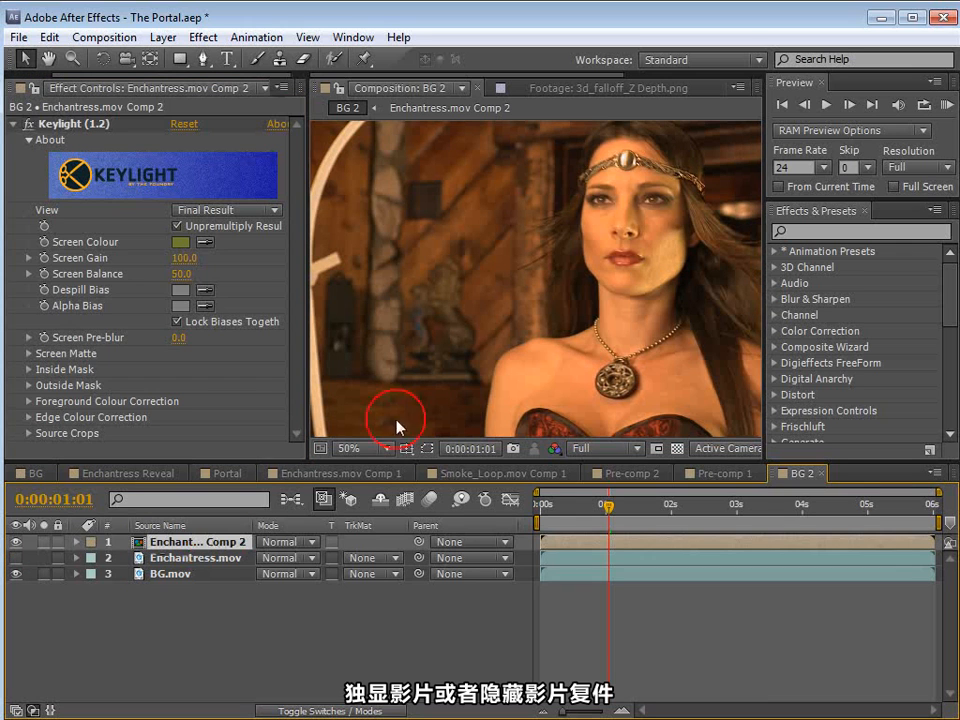
pyautogui.press('h')
pyautogui.scroll(-2, 515, 292)
pyautogui.press('v')
pyautogui.click(608, 512)
pyautogui.moveTo(611, 515)
pyautogui.mouseDown()
pyautogui.moveTo(628, 509)
pyautogui.moveTo(596, 510)
pyautogui.moveTo(615, 510)
pyautogui.mouseUp()
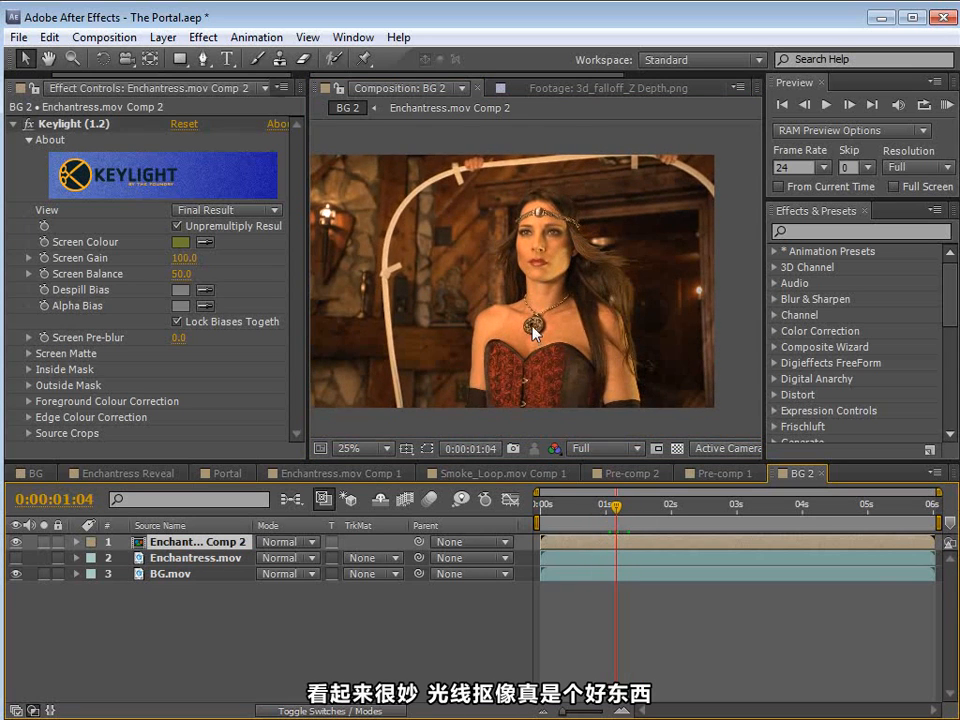
# Step: Inspect the keyed hair and face up close, and set the Keylight view to Intermediate Result
pyautogui.scroll(2, 507, 302)
pyautogui.scroll(1, 507, 302)
pyautogui.press('space')
pyautogui.moveTo(732, 274); pyautogui.dragTo(576, 360)
pyautogui.moveTo(496, 323); pyautogui.dragTo(552, 337)
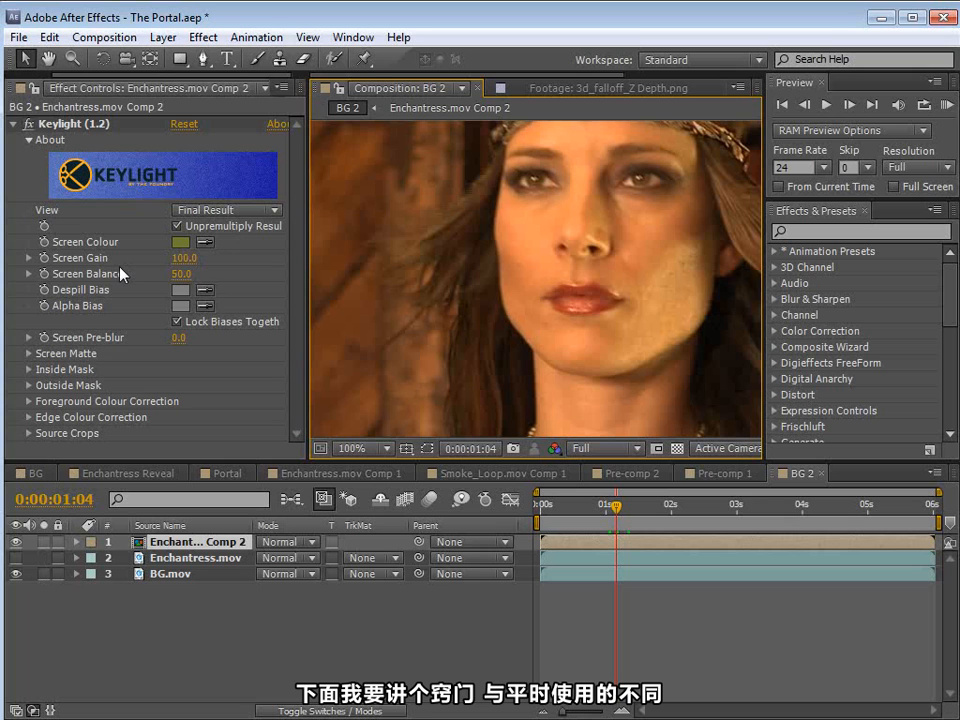
pyautogui.click(222, 210)
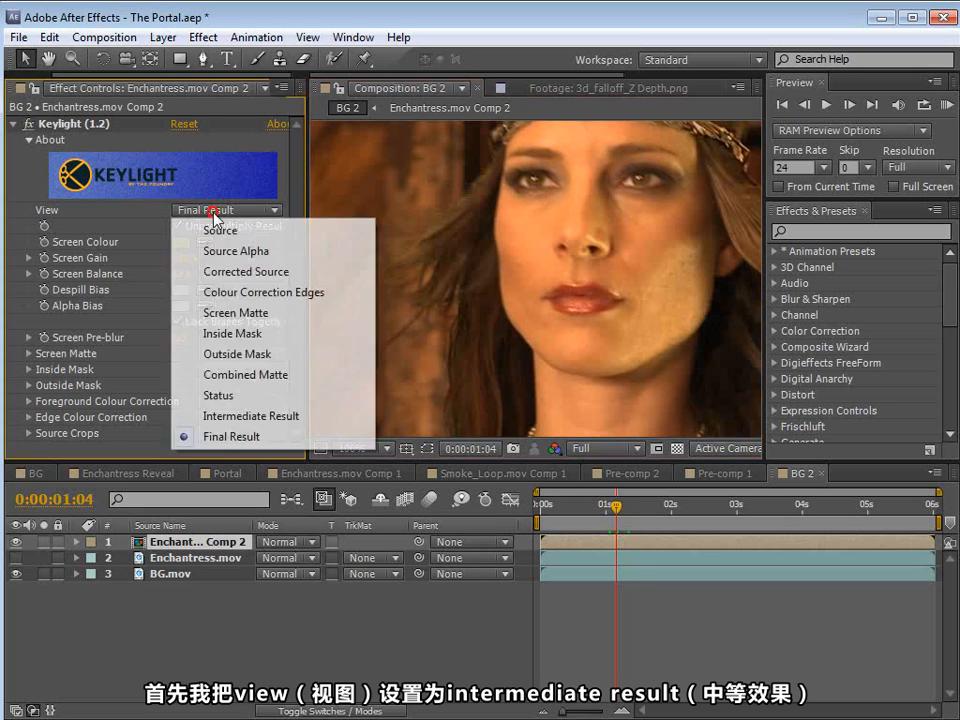
pyautogui.click(240, 416)
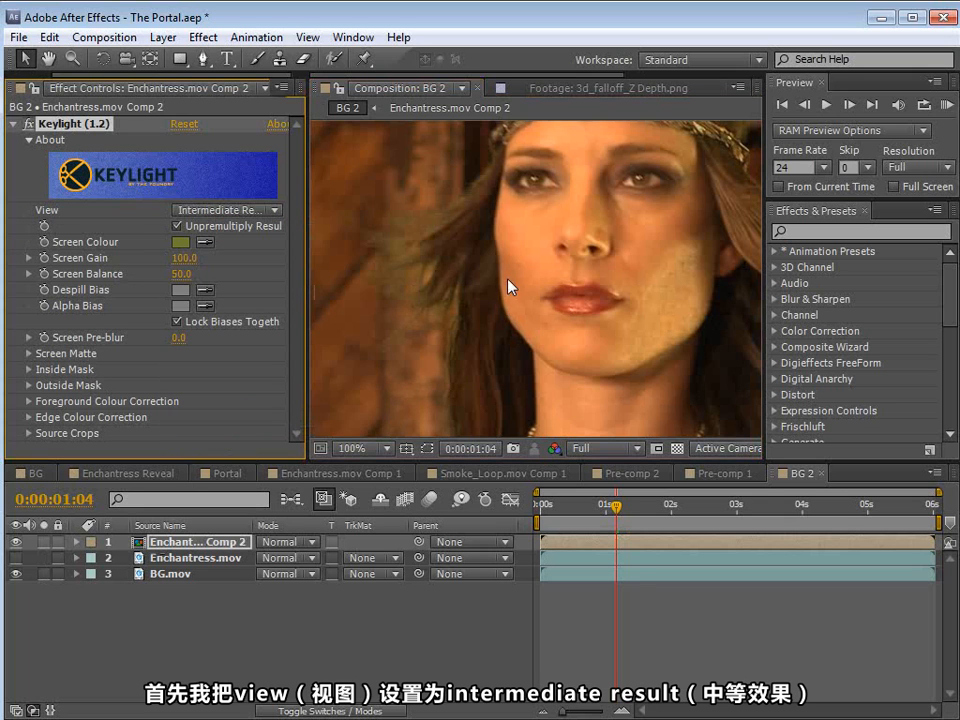
# Step: Examine the edges of the hair, shoulder and arm for green spill in the intermediate result
pyautogui.press('h')
pyautogui.moveTo(622, 277); pyautogui.dragTo(484, 262)
pyautogui.moveTo(569, 337); pyautogui.dragTo(555, 291)
pyautogui.scroll(-1, 560, 291)
pyautogui.moveTo(598, 337); pyautogui.dragTo(598, 289)
pyautogui.moveTo(673, 347); pyautogui.dragTo(561, 263)
pyautogui.press('v')
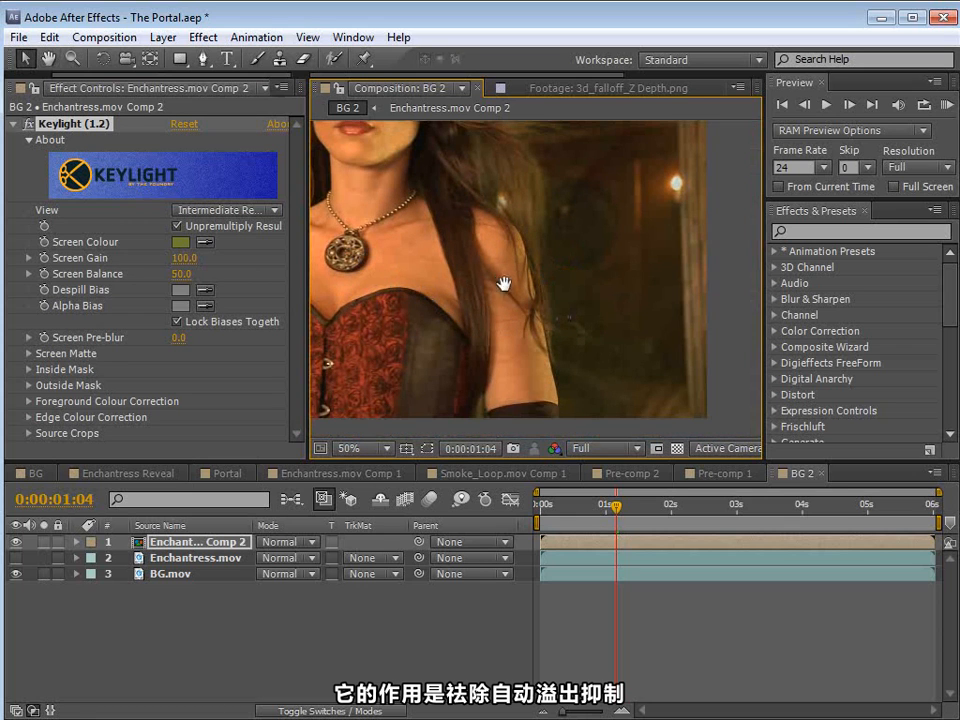
pyautogui.moveTo(506, 281); pyautogui.dragTo(516, 366)
# Step: Set Keylight's Screen Gain to 105
pyautogui.moveTo(183, 257); pyautogui.dragTo(163, 257)
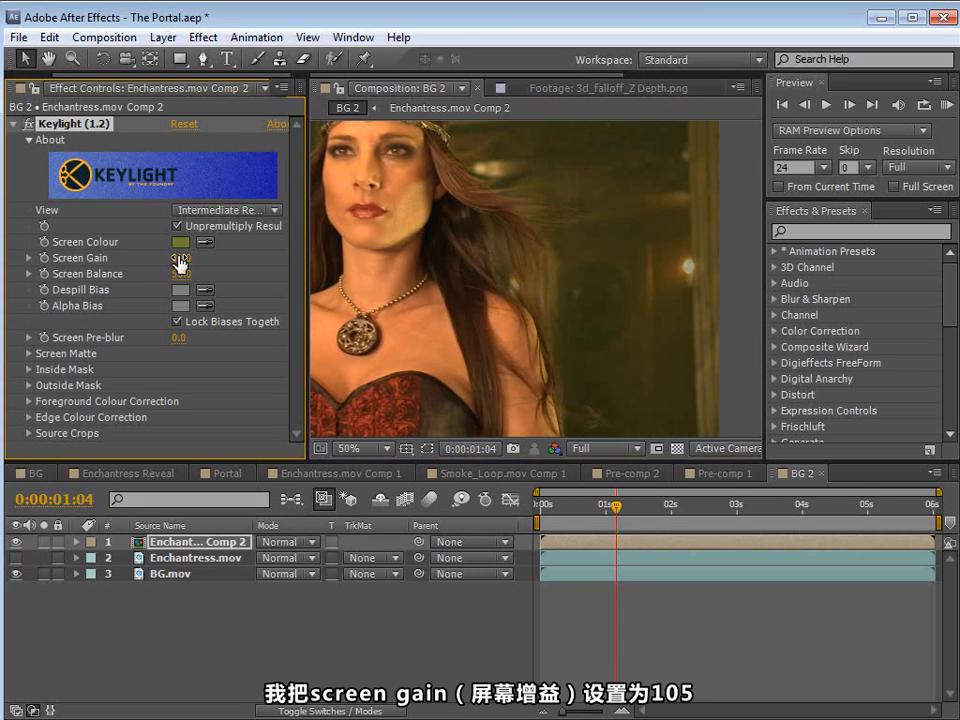
pyautogui.click(178, 258)
pyautogui.write('105')
pyautogui.press('Return')
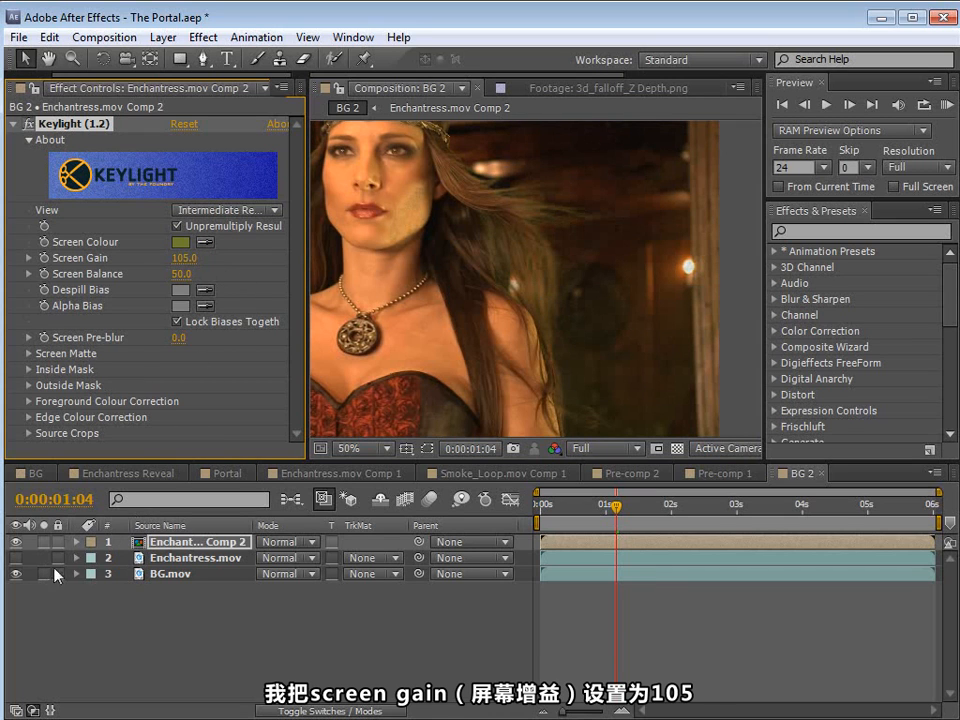
# Step: Solo the Enchantress.mov Comp 2 layer and examine the area around her arm and hair for leftover green
pyautogui.click(45, 542)
pyautogui.press('space')
pyautogui.moveTo(491, 358); pyautogui.dragTo(520, 319)
pyautogui.moveTo(587, 380); pyautogui.dragTo(437, 348)
pyautogui.scroll(1, 555, 320)
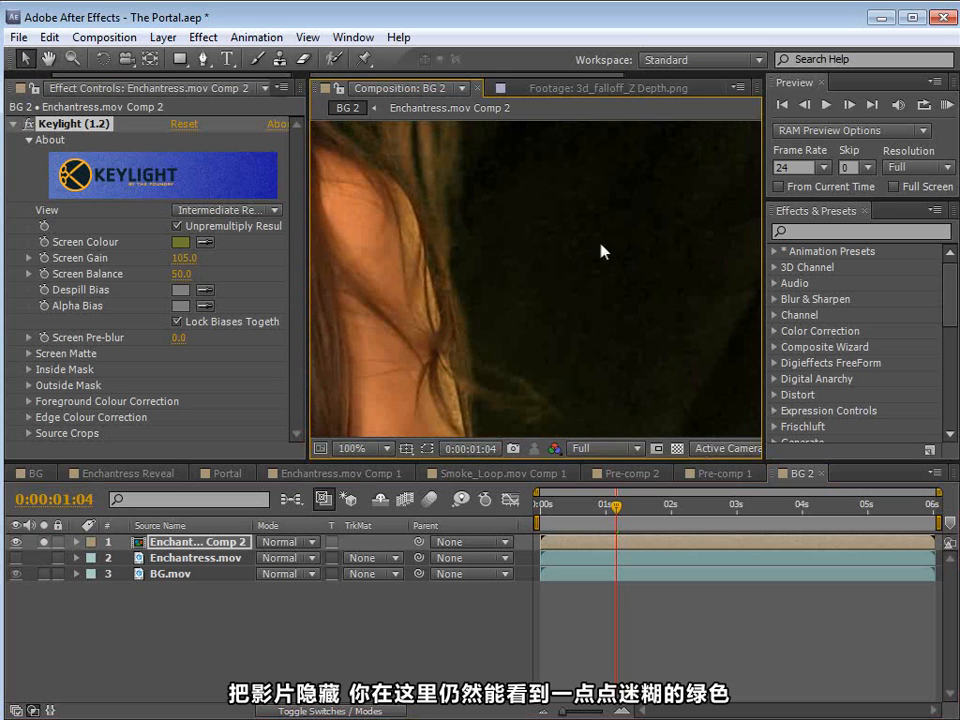
pyautogui.press('space')
pyautogui.scroll(-1, 525, 294)
pyautogui.moveTo(455, 150); pyautogui.dragTo(519, 289)
pyautogui.moveTo(585, 386); pyautogui.dragTo(514, 315)
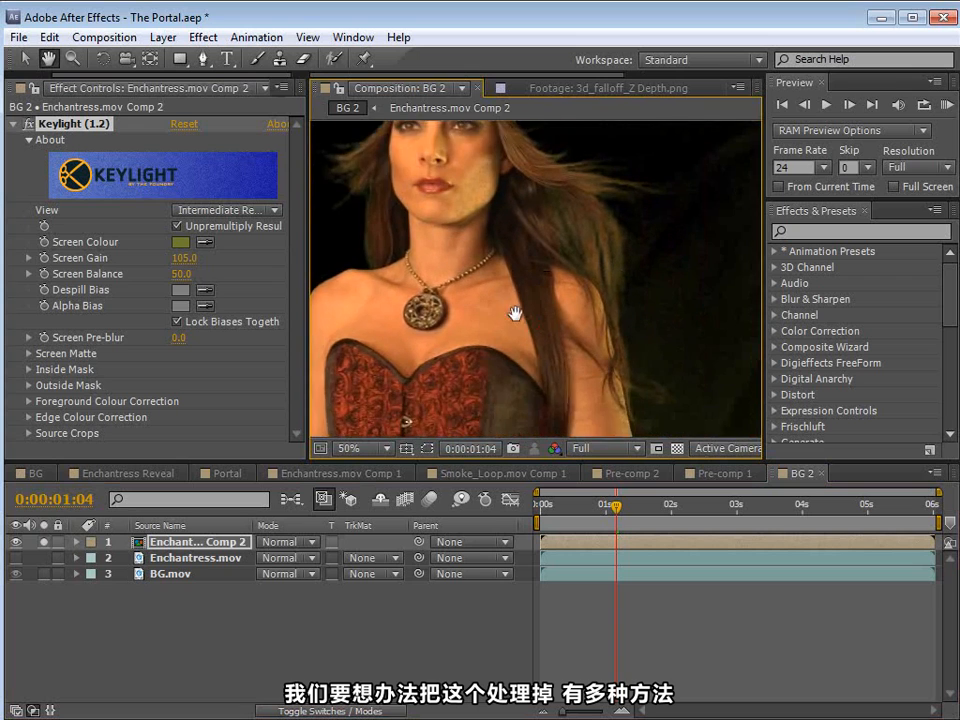
# Step: Set the Screen Matte's Clip Black to 31 and Clip White to 84
pyautogui.moveTo(543, 377); pyautogui.dragTo(486, 304)
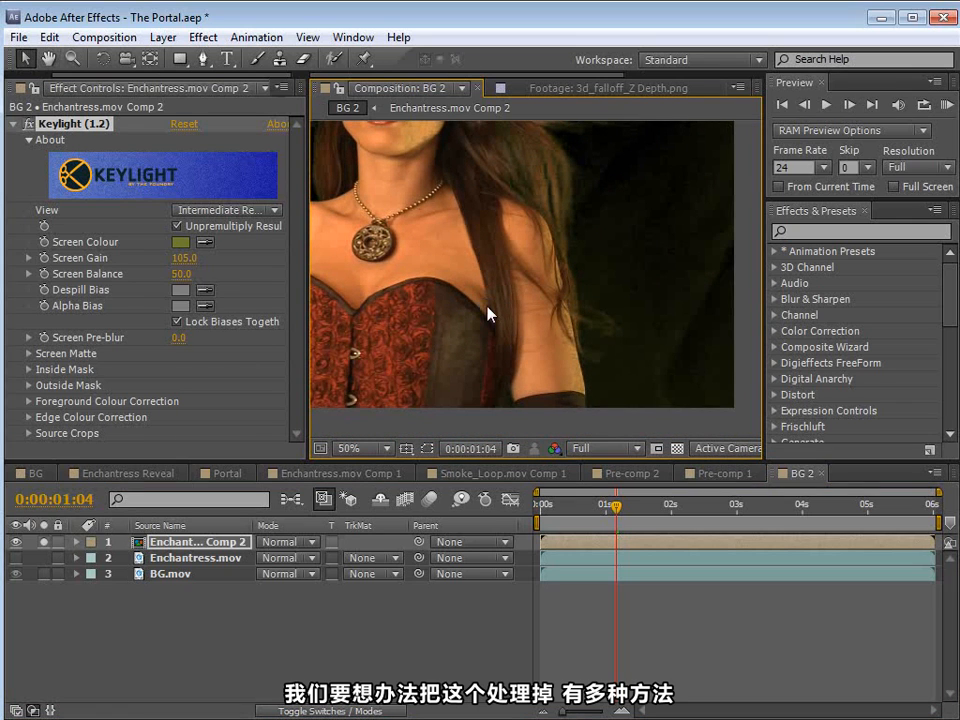
pyautogui.click(28, 354)
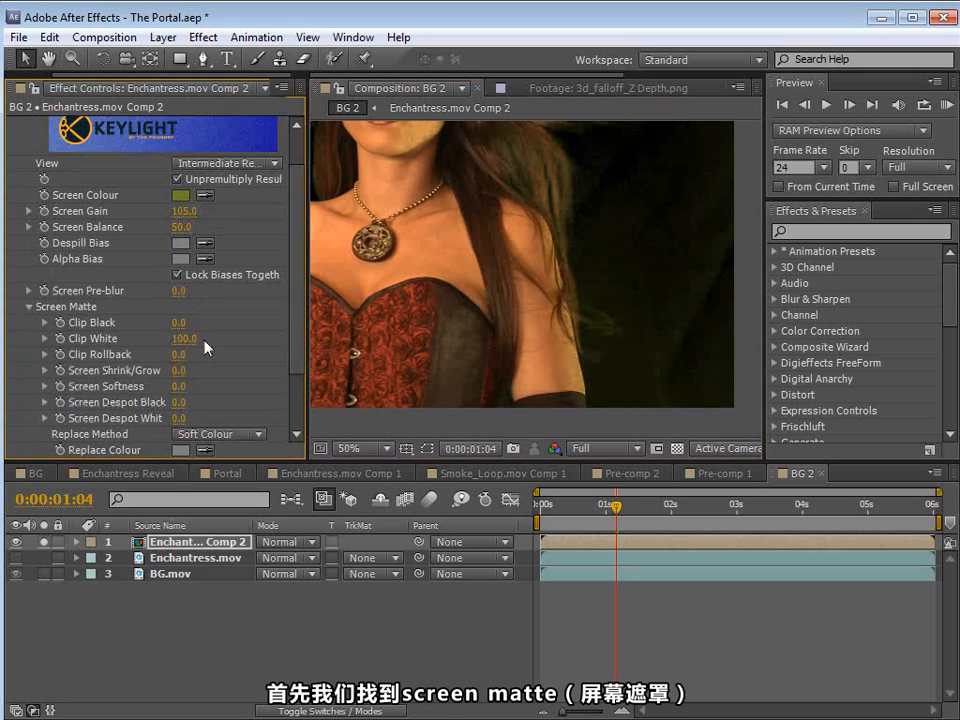
pyautogui.moveTo(180, 324)
pyautogui.mouseDown()
pyautogui.moveTo(182, 338)
pyautogui.moveTo(155, 339)
pyautogui.moveTo(177, 339)
pyautogui.moveTo(195, 321)
pyautogui.mouseUp()
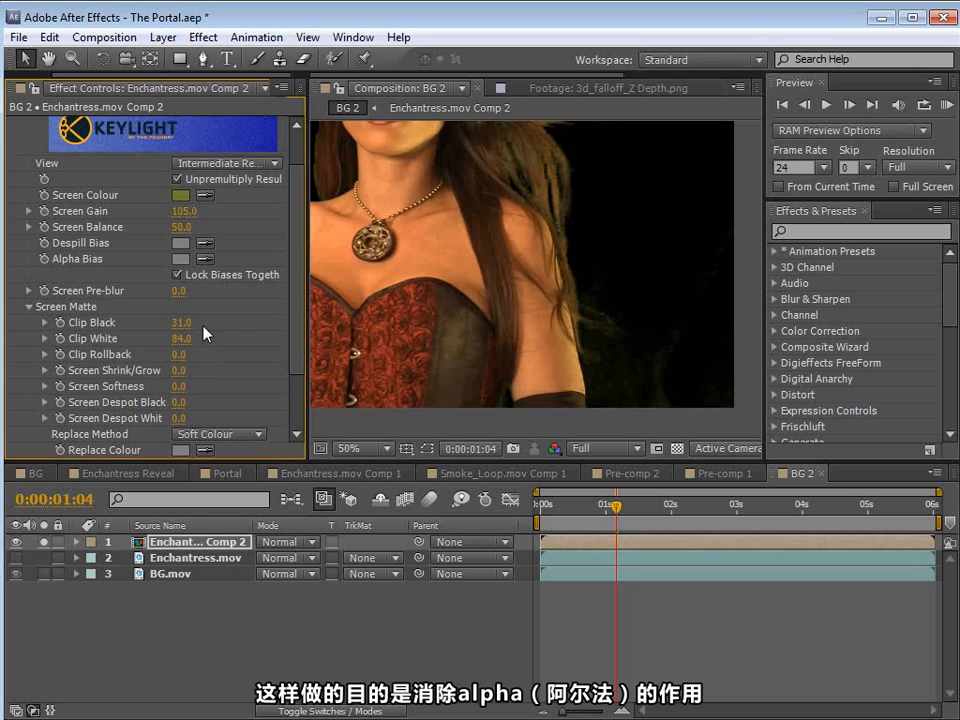
# Step: Set the Keylight view to Screen Matte and check the matte around the whole figure and beside the arm
pyautogui.scroll(2, 205, 333)
pyautogui.click(215, 210)
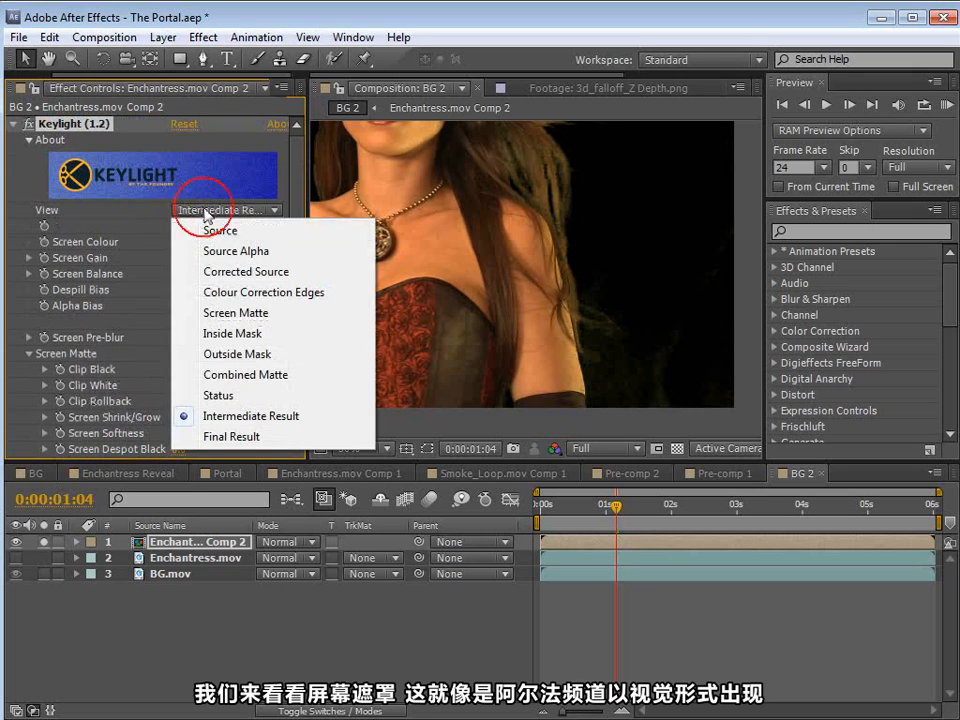
pyautogui.click(250, 313)
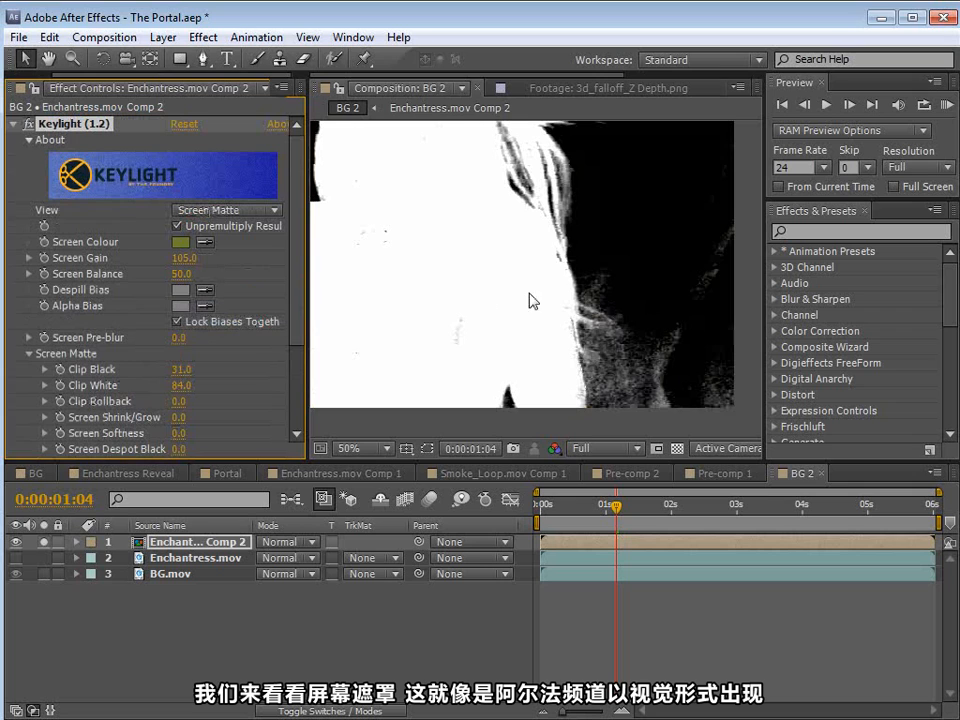
pyautogui.moveTo(540, 279); pyautogui.dragTo(536, 321)
pyautogui.scroll(-1, 521, 328)
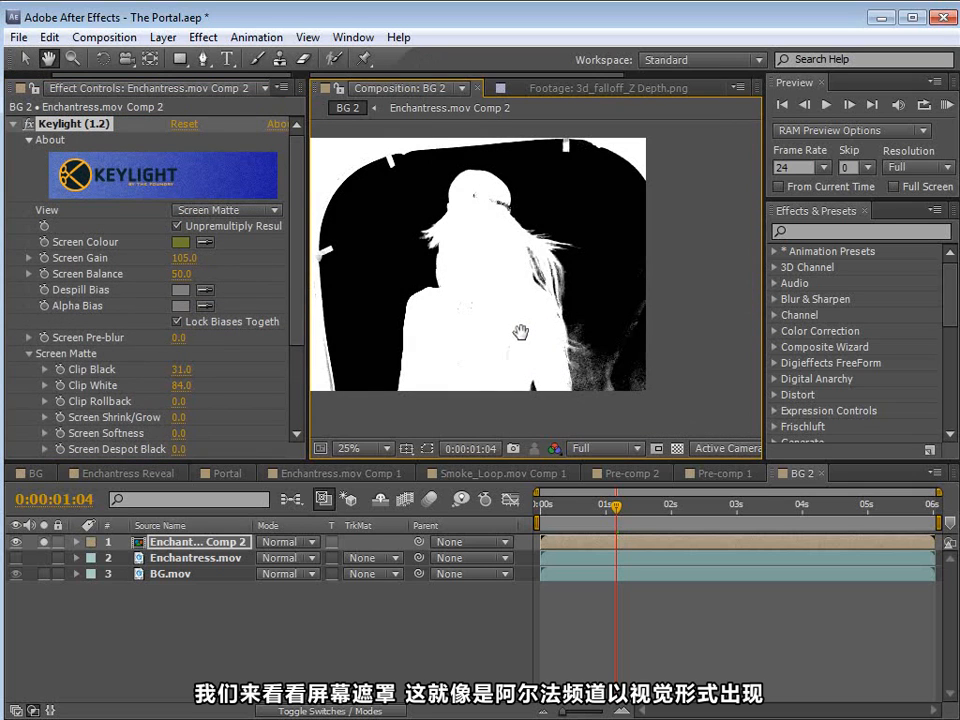
pyautogui.scroll(1, 574, 285)
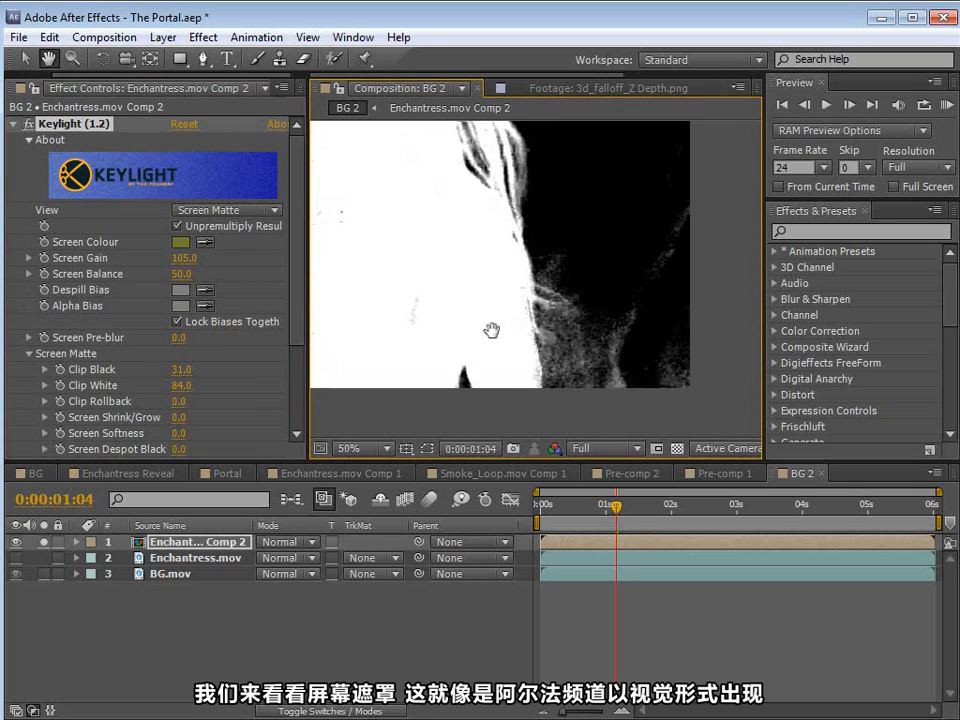
# Step: Raise Clip Black to 61 and inspect the hair detail in the screen matte
pyautogui.moveTo(179, 372)
pyautogui.mouseDown()
pyautogui.moveTo(196, 370)
pyautogui.moveTo(166, 371)
pyautogui.moveTo(181, 373)
pyautogui.mouseUp()
pyautogui.press('space')
pyautogui.moveTo(542, 271); pyautogui.dragTo(529, 298)
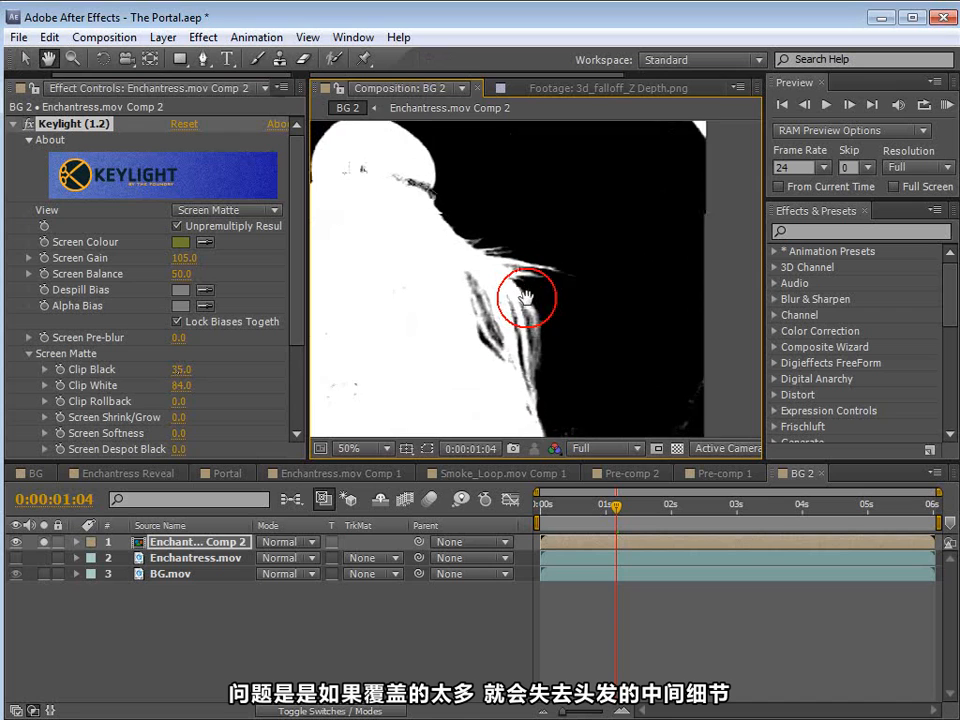
pyautogui.moveTo(181, 370); pyautogui.dragTo(207, 367)
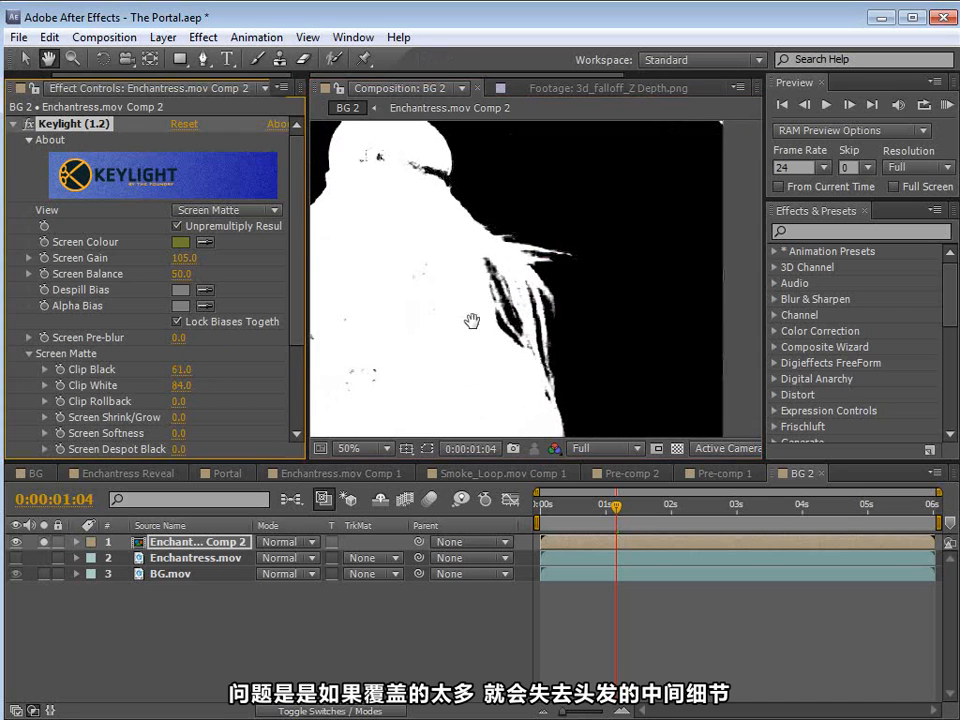
pyautogui.scroll(2, 557, 343)
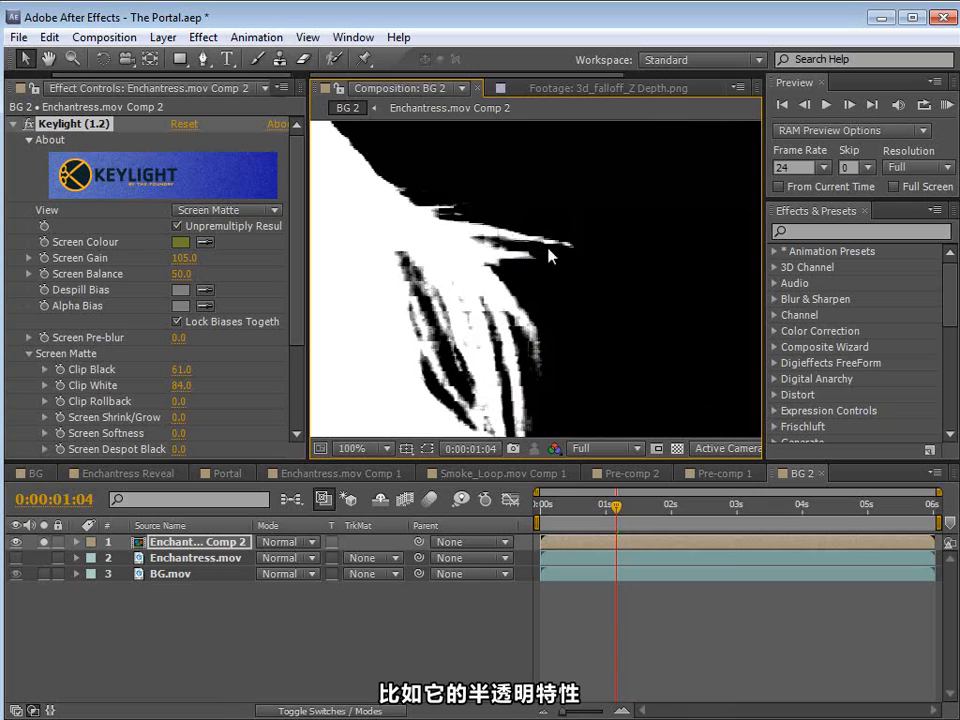
# Step: Set the Screen Matte's Clip Black to 8 and Clip White to 82
pyautogui.scroll(-2, 536, 369)
pyautogui.moveTo(563, 364)
pyautogui.mouseDown()
pyautogui.moveTo(540, 304)
pyautogui.moveTo(467, 361)
pyautogui.mouseUp()
pyautogui.moveTo(183, 369); pyautogui.dragTo(86, 370)
pyautogui.moveTo(180, 385); pyautogui.dragTo(197, 388)
pyautogui.scroll(-2, 499, 300)
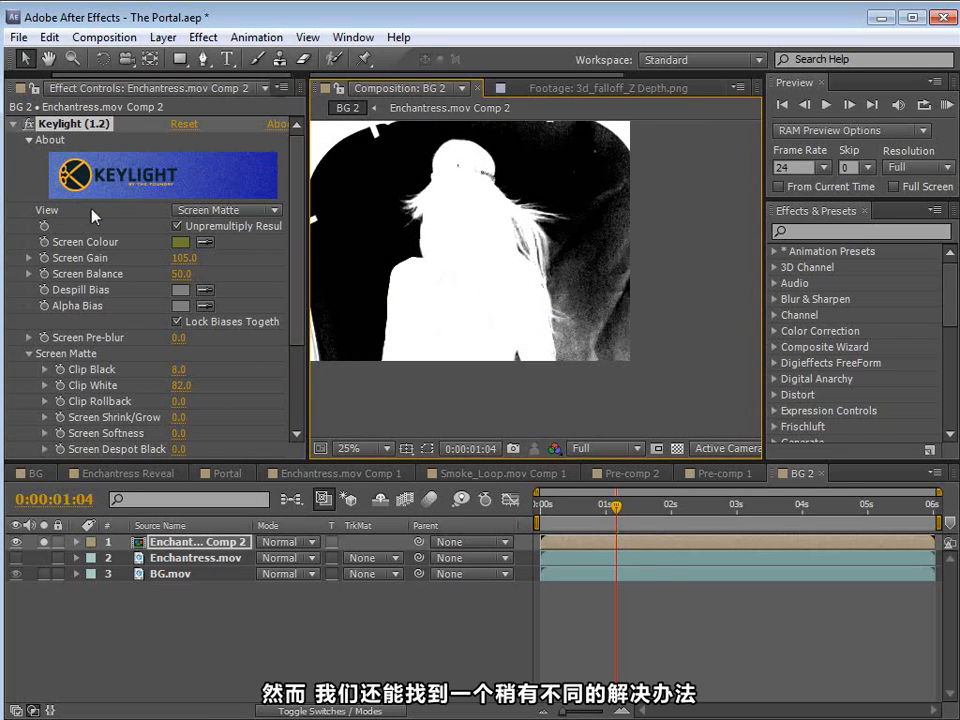
# Step: Set the Keylight view to Intermediate Result and open the Enchantress.mov Comp 2 precomp
pyautogui.click(228, 210)
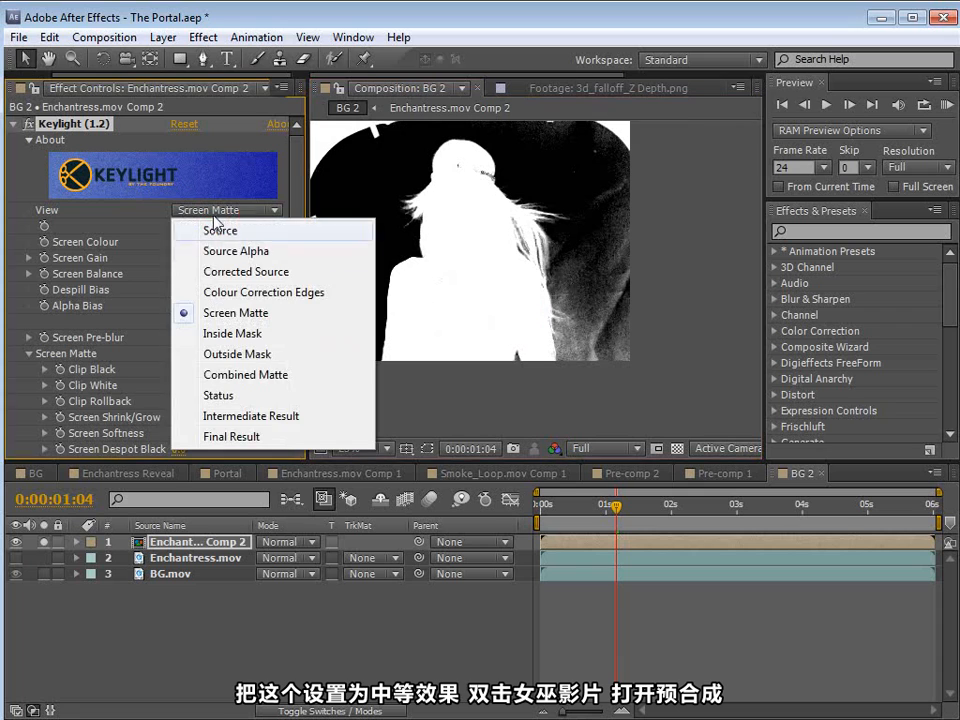
pyautogui.click(237, 417)
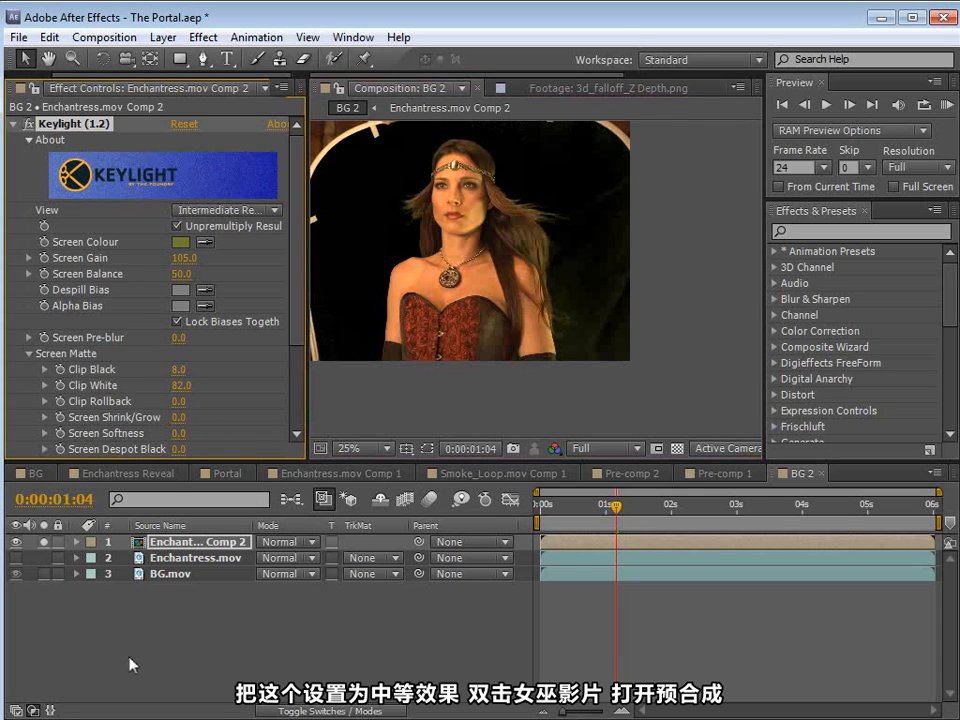
pyautogui.doubleClick(167, 546)
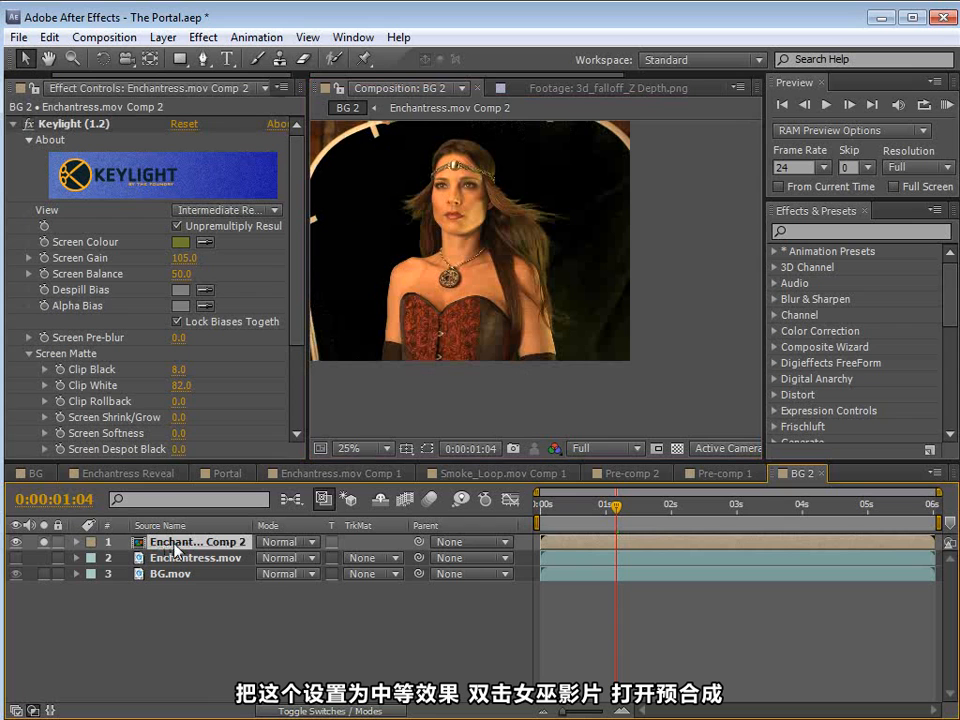
pyautogui.doubleClick(168, 542)
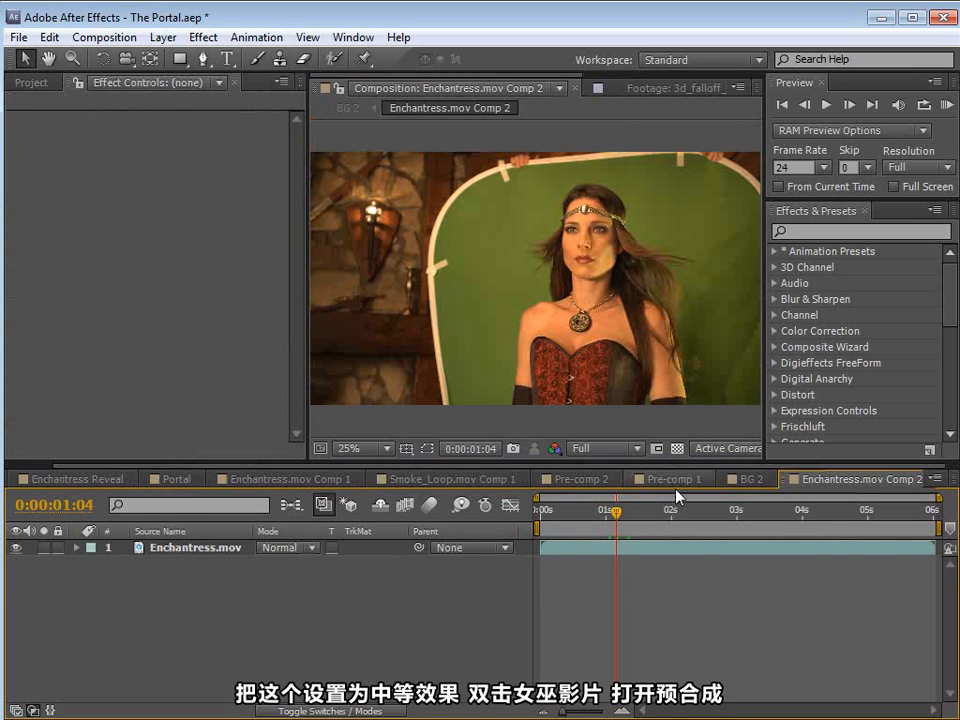
# Step: Go to 0:00:01:13 and add an adjustment layer above Enchantress.mov
pyautogui.moveTo(616, 550); pyautogui.dragTo(642, 546)
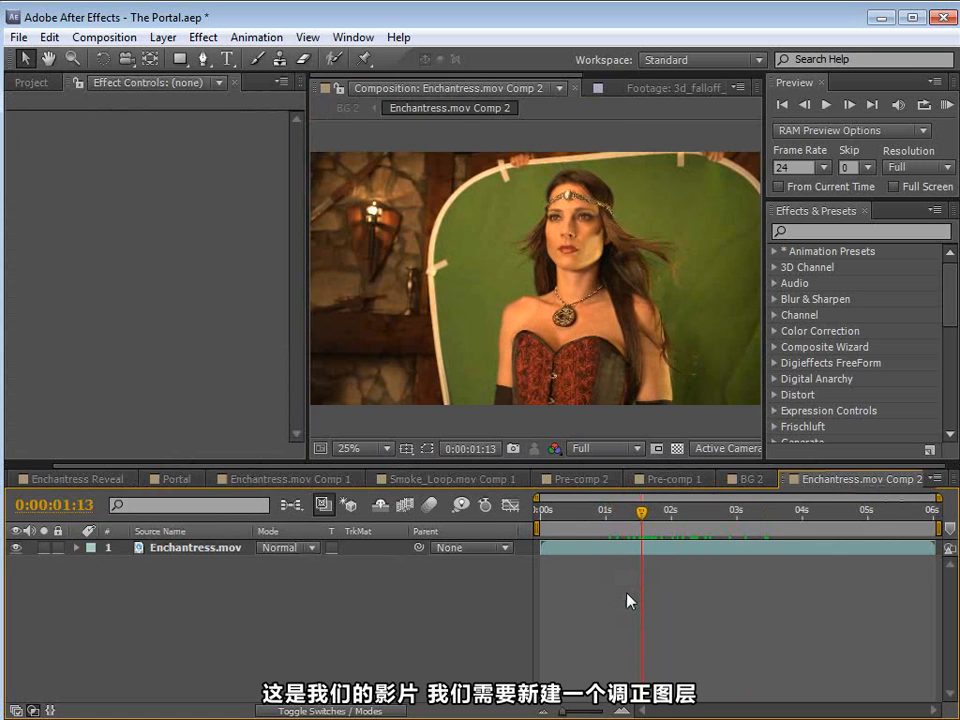
pyautogui.click(162, 37)
pyautogui.moveTo(189, 60)
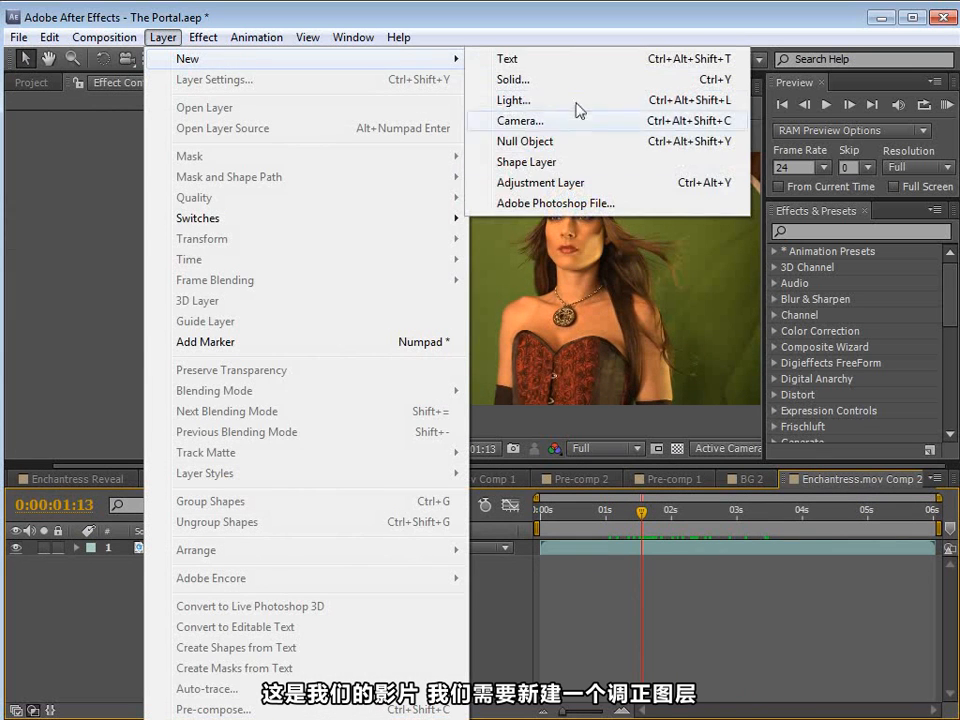
pyautogui.click(531, 181)
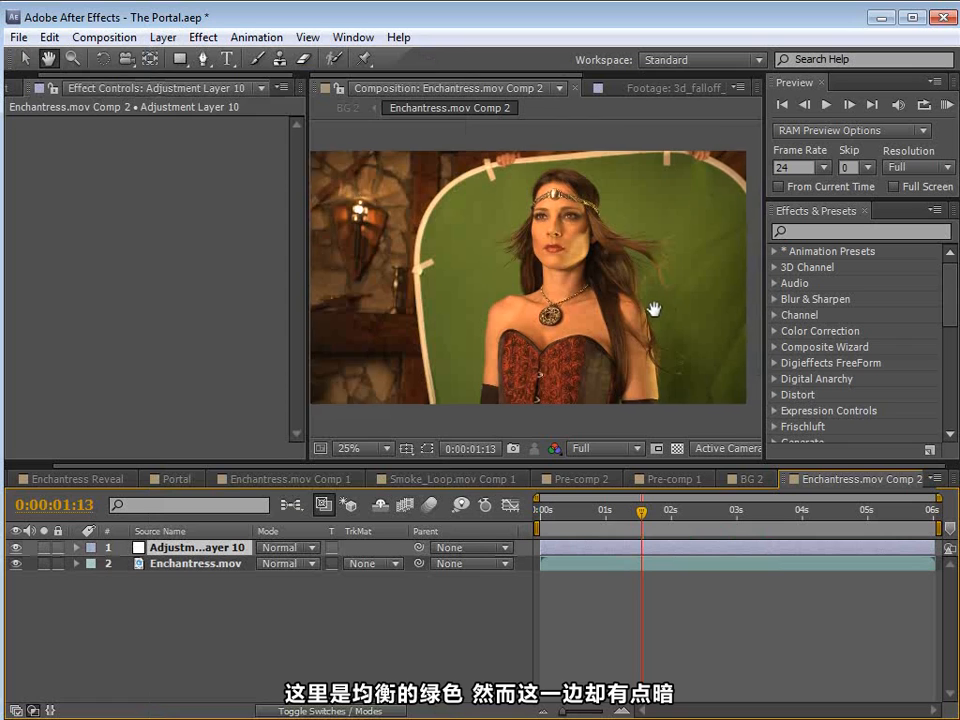
pyautogui.moveTo(649, 313); pyautogui.dragTo(600, 300)
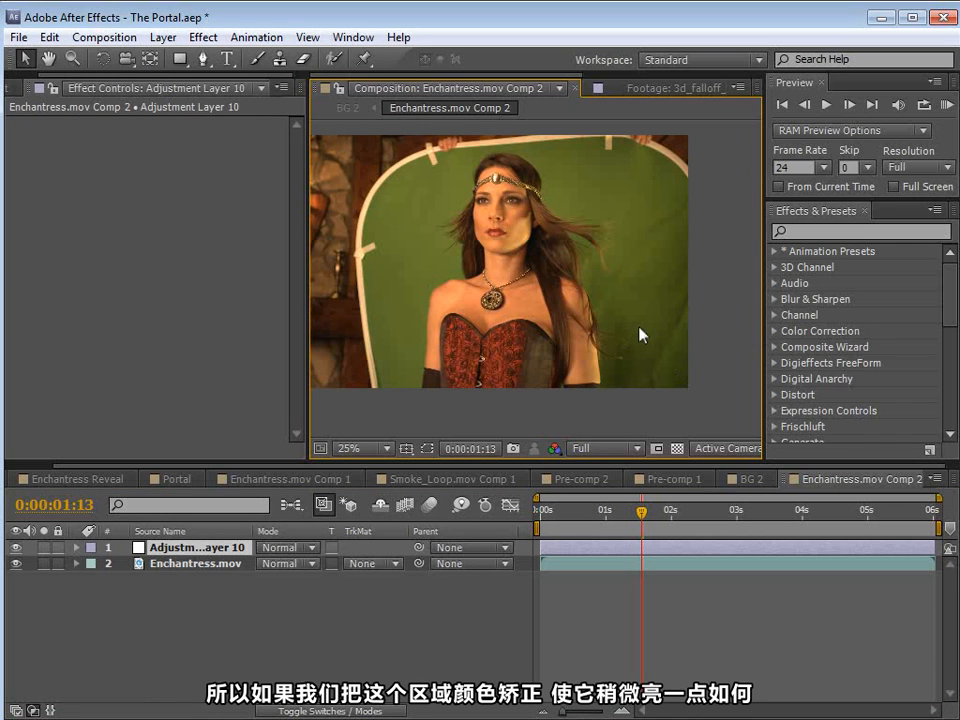
# Step: Draw a closed Pen mask on the adjustment layer around the darker green area beside her arm, extending past the frame edge
pyautogui.click(202, 60)
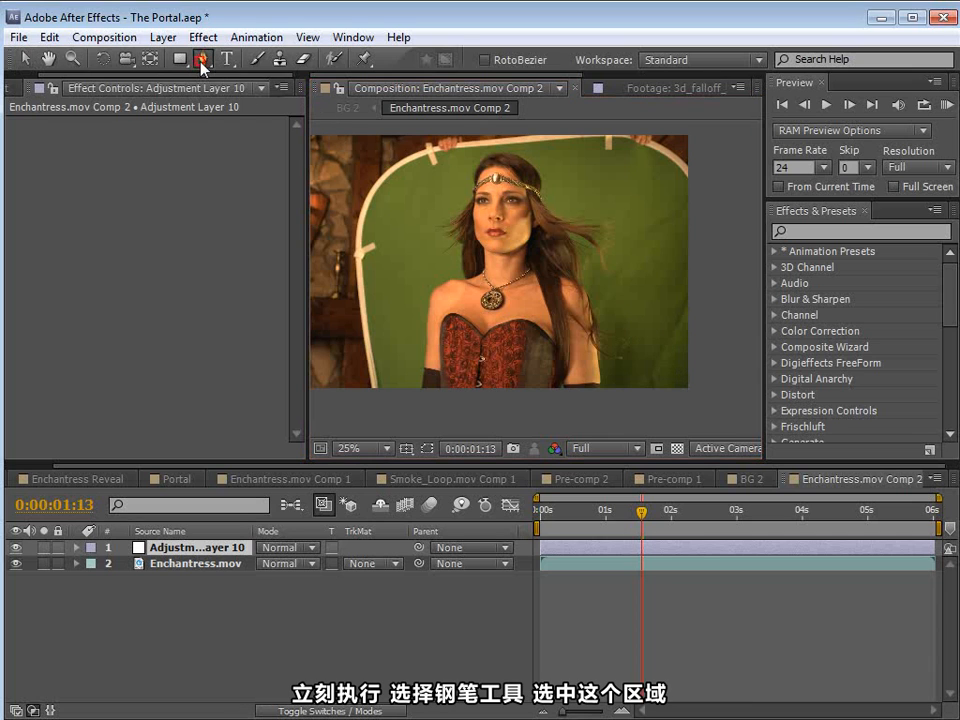
pyautogui.press('space')
pyautogui.moveTo(662, 361); pyautogui.dragTo(585, 341)
pyautogui.click(647, 181)
pyautogui.moveTo(534, 205); pyautogui.dragTo(525, 212)
pyautogui.click(497, 245)
pyautogui.click(497, 355)
pyautogui.click(508, 400)
pyautogui.click(593, 409)
pyautogui.click(667, 404)
pyautogui.click(647, 181)
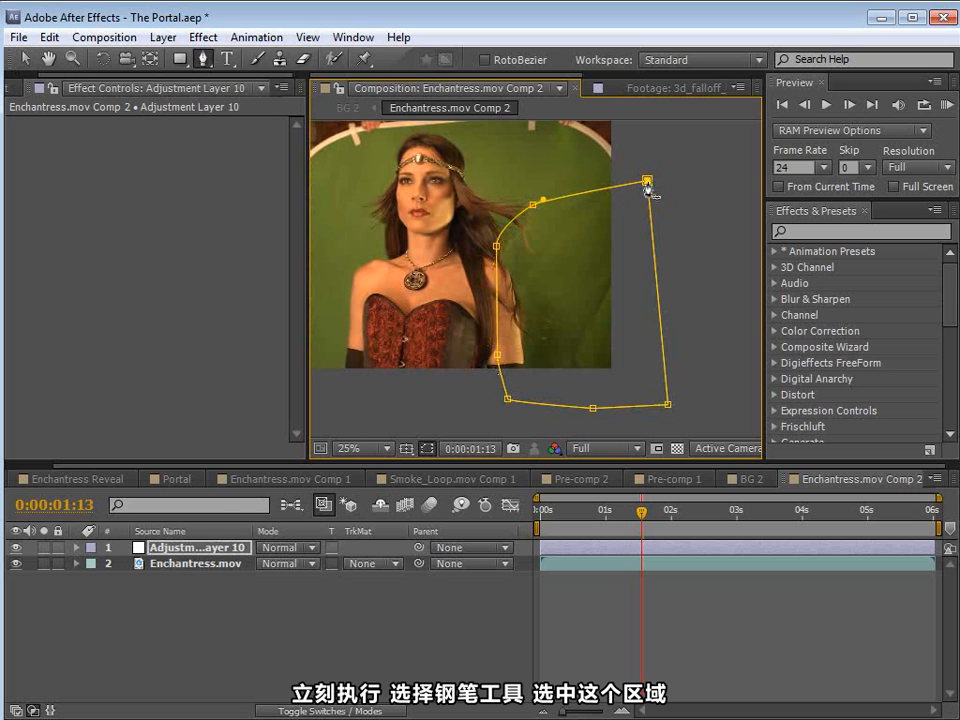
# Step: Apply Curves to the masked adjustment layer and raise the RGB midtones to brighten the dark green
pyautogui.click(203, 37)
pyautogui.moveTo(268, 215)
pyautogui.click(497, 541)
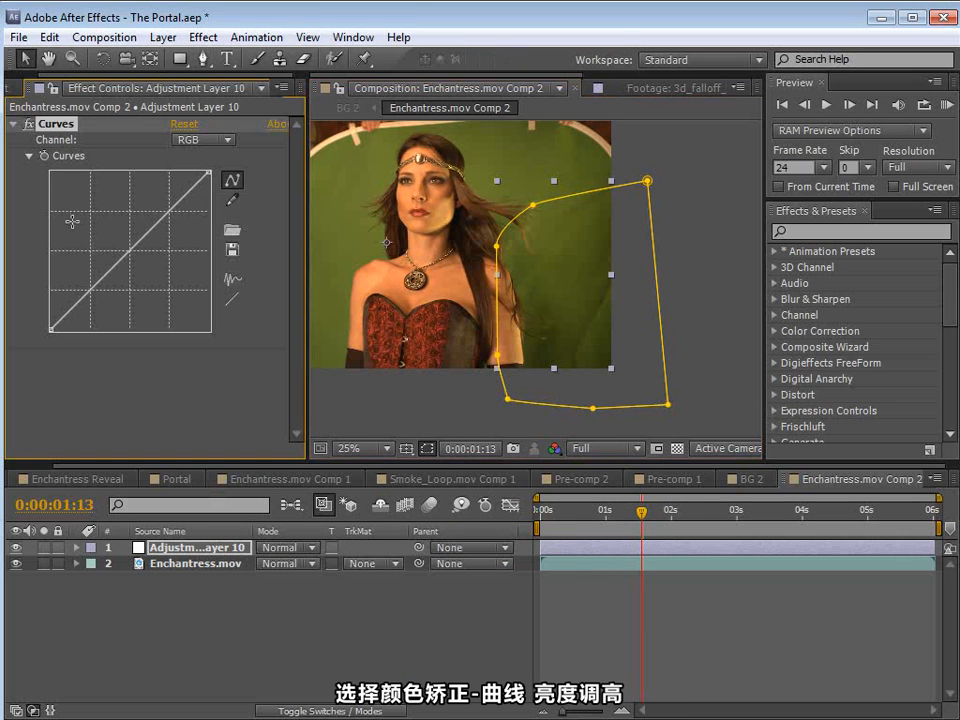
pyautogui.moveTo(116, 264); pyautogui.dragTo(98, 251)
# Step: Feather the adjustment layer's mask by 452 pixels and nudge its lower corner and upper curve point
pyautogui.click(188, 548)
pyautogui.press('f')
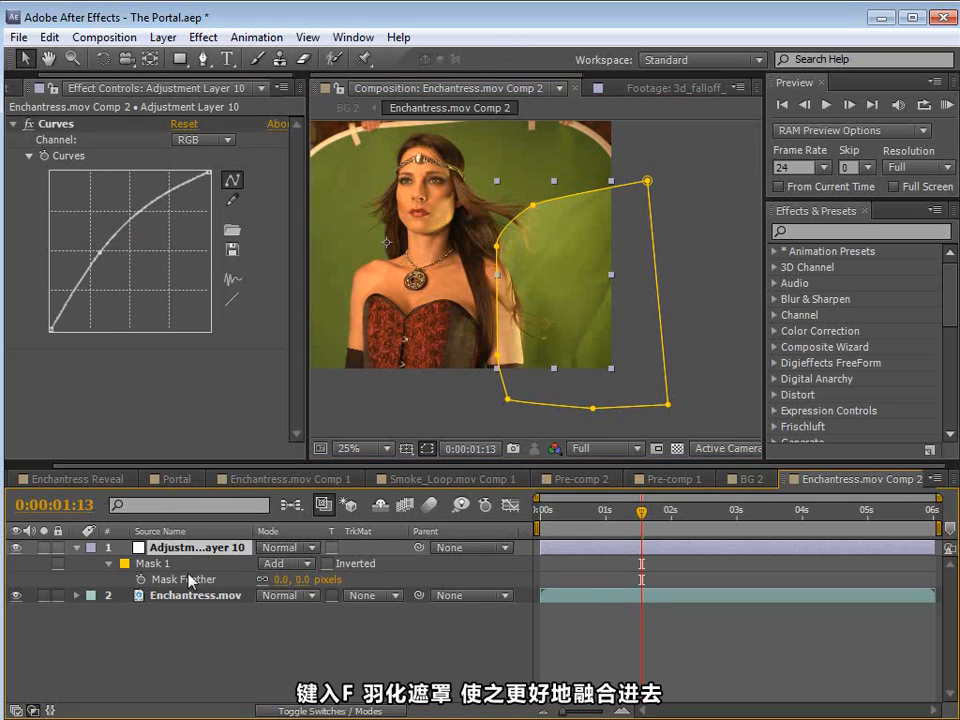
pyautogui.moveTo(300, 588); pyautogui.dragTo(688, 596)
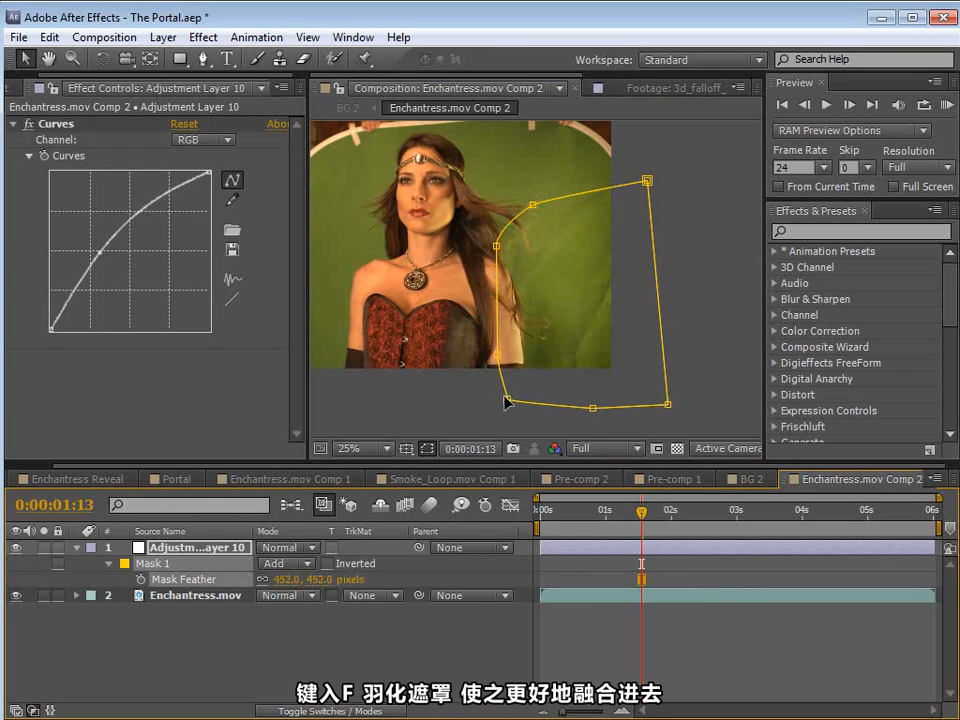
pyautogui.moveTo(507, 398); pyautogui.dragTo(500, 408)
pyautogui.moveTo(533, 204); pyautogui.dragTo(537, 210)
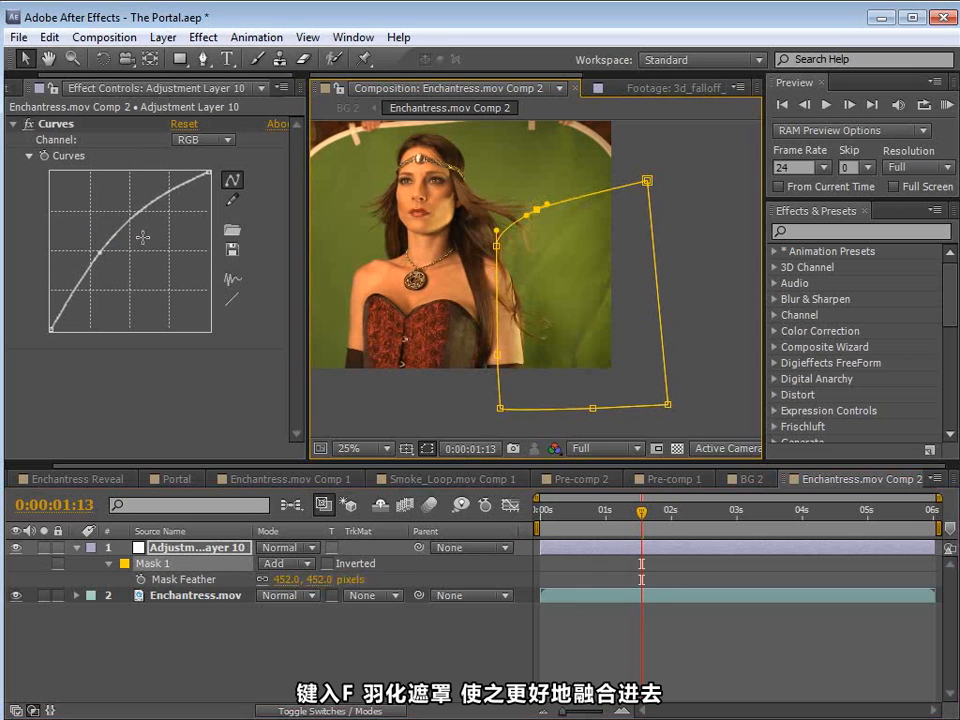
# Step: Refine the RGB curve by adding a raised shadow point to reduce contrast in the dark green area
pyautogui.moveTo(100, 253); pyautogui.dragTo(105, 257)
pyautogui.moveTo(68, 305); pyautogui.dragTo(67, 297)
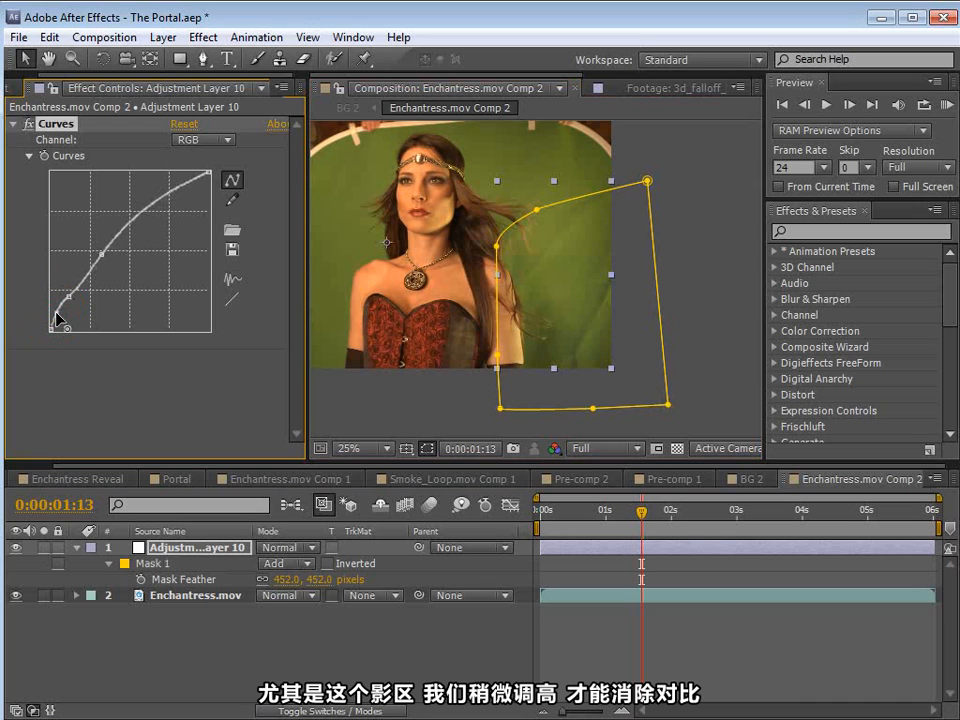
pyautogui.click(68, 298)
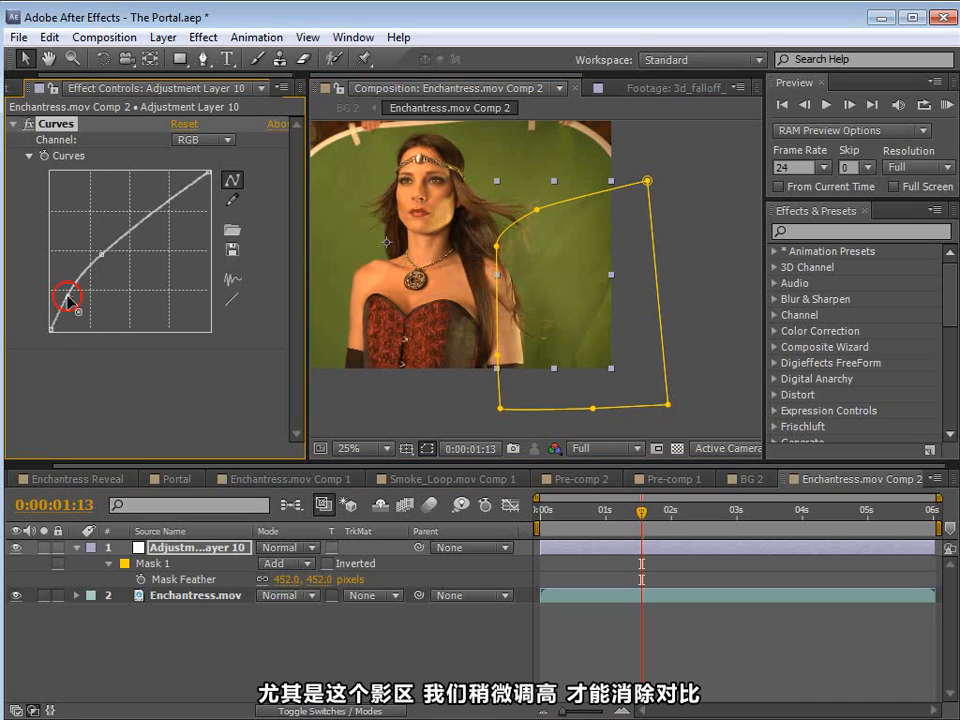
pyautogui.scroll(2, 606, 339)
pyautogui.press('space')
pyautogui.moveTo(606, 339)
pyautogui.mouseDown()
pyautogui.moveTo(602, 216)
pyautogui.moveTo(589, 329)
pyautogui.mouseUp()
pyautogui.scroll(-2, 553, 291)
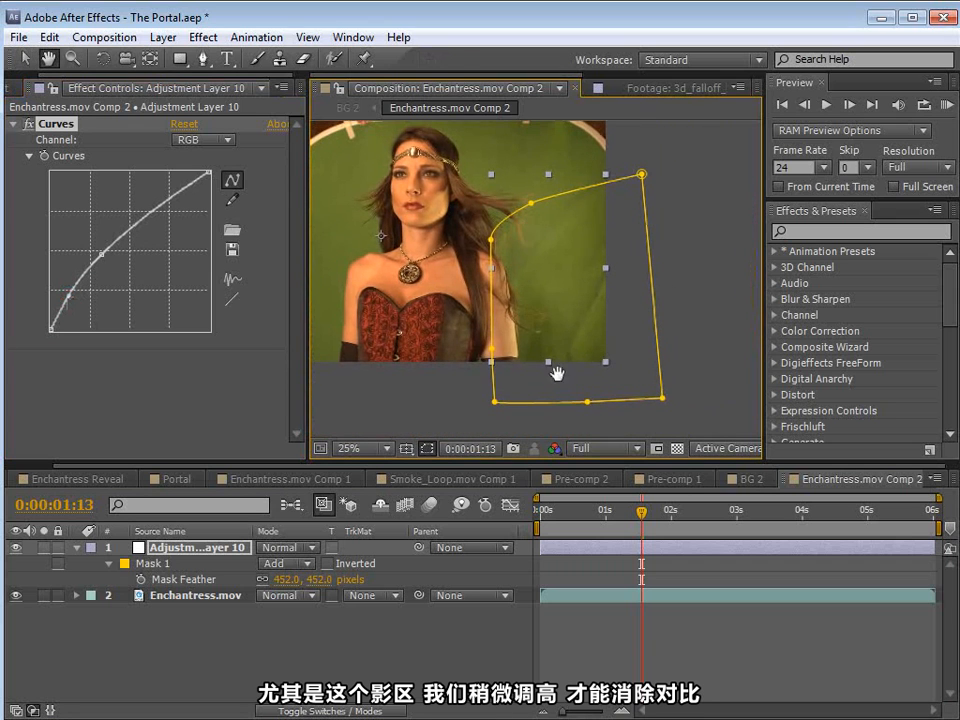
# Step: Duplicate the adjustment layer and shrink the copy's mask to the small dark patch beside her arm
pyautogui.click(602, 549)
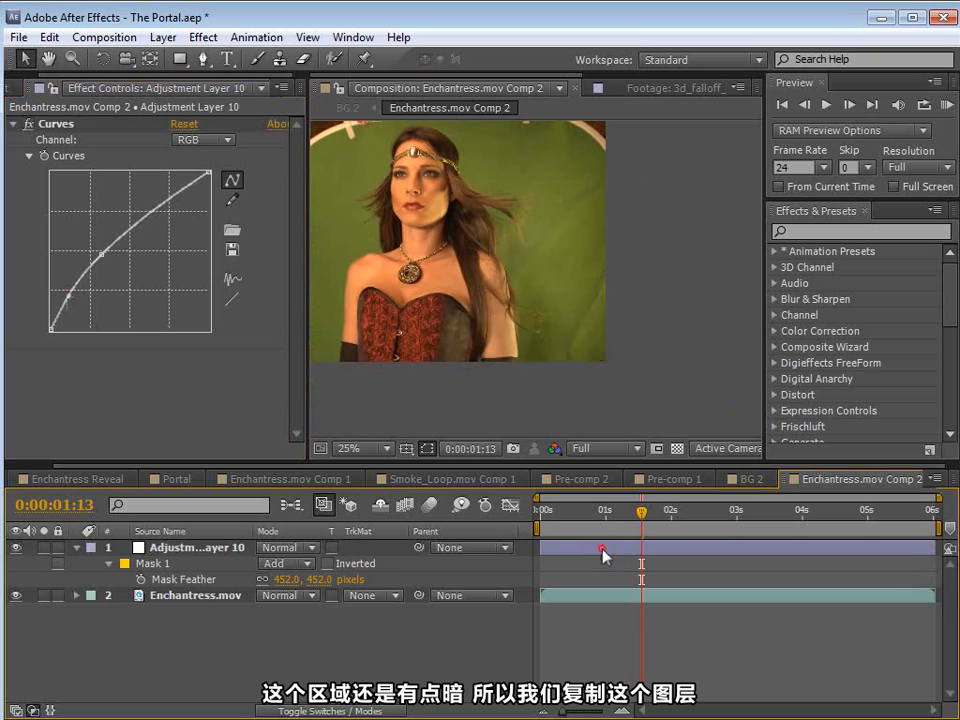
pyautogui.hotkey('ctrl', 'd')
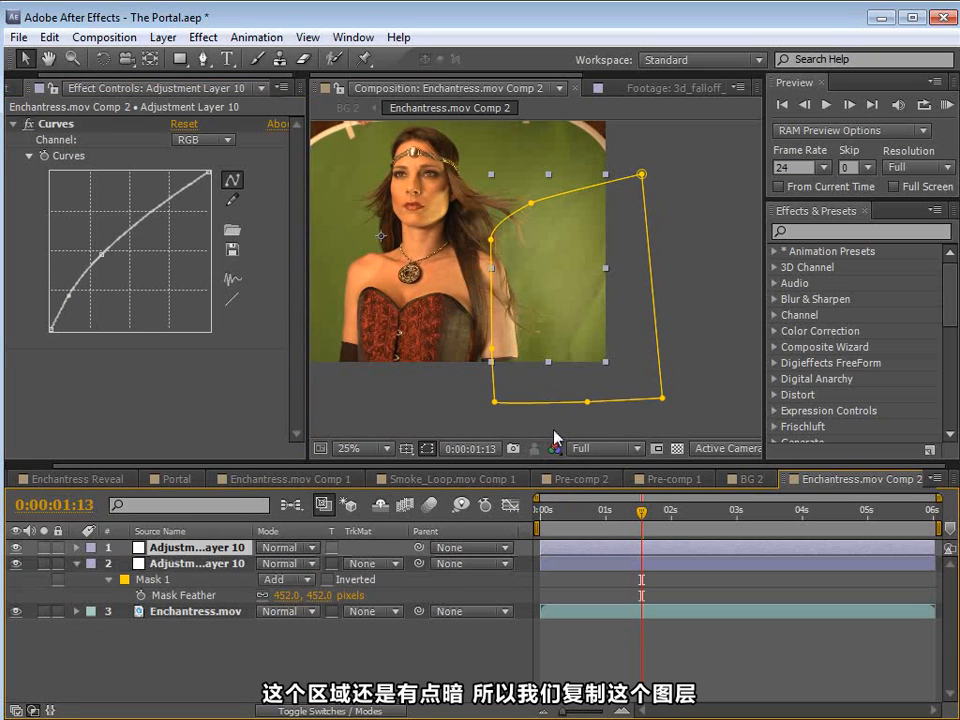
pyautogui.click(642, 175)
pyautogui.moveTo(641, 185); pyautogui.dragTo(533, 280)
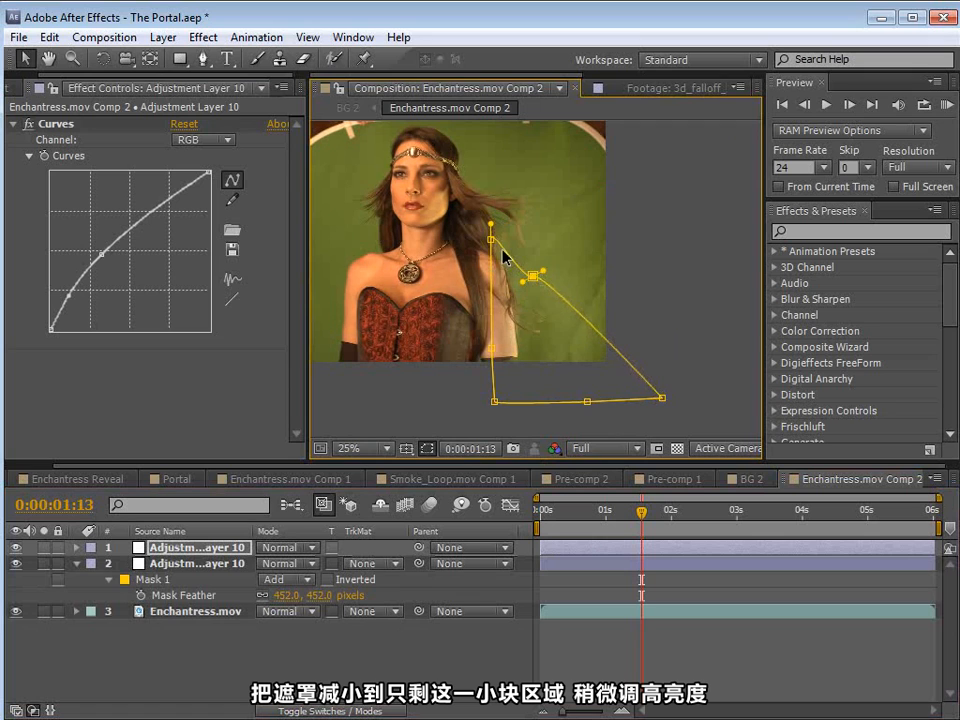
pyautogui.moveTo(491, 240); pyautogui.dragTo(510, 314)
pyautogui.click(660, 399)
pyautogui.moveTo(657, 401); pyautogui.dragTo(559, 430)
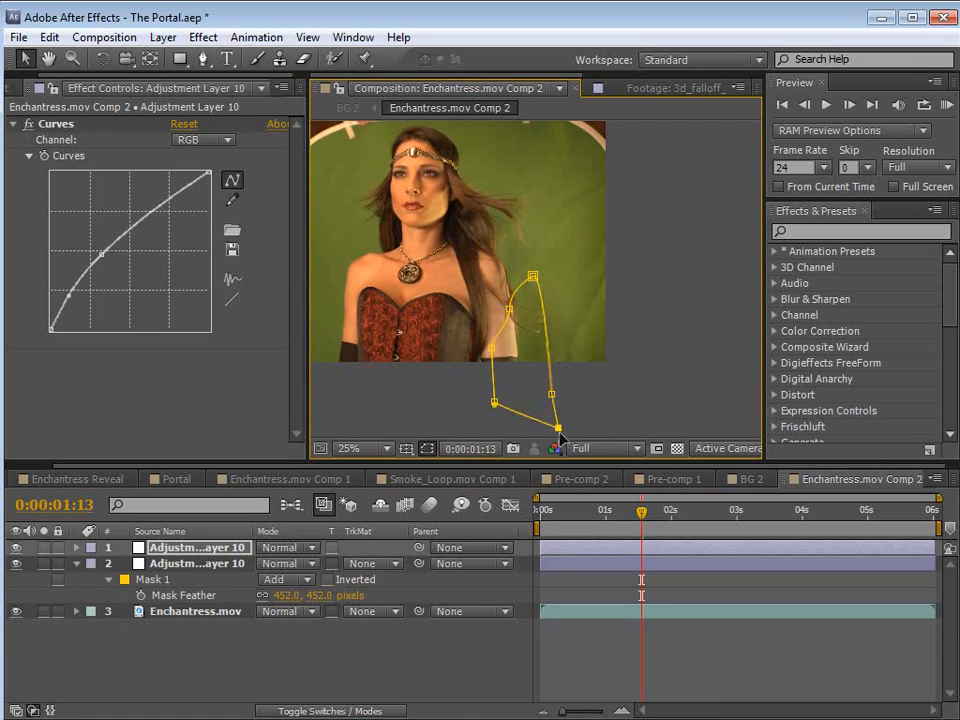
# Step: Raise the midtones of the duplicate's RGB curve and compare the correction with the original Enchantress.mov footage
pyautogui.moveTo(69, 296); pyautogui.dragTo(69, 298)
pyautogui.moveTo(97, 248); pyautogui.dragTo(104, 245)
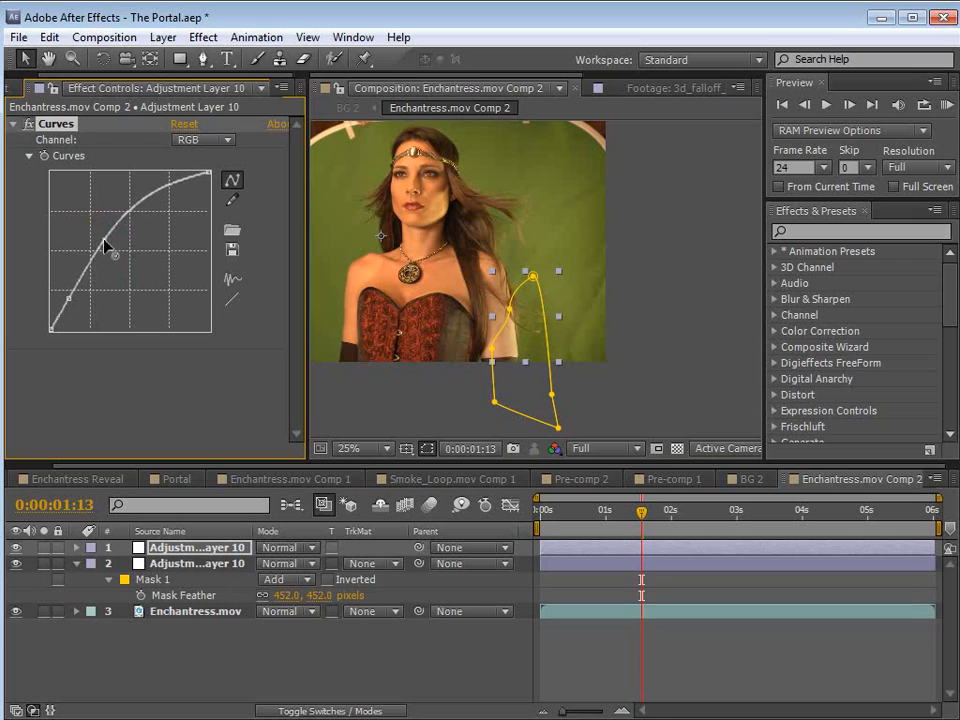
pyautogui.click(644, 589)
pyautogui.click(41, 612)
pyautogui.click(41, 612)
pyautogui.click(41, 612)
pyautogui.click(41, 612)
# Step: Set the opacity of the adjustment layer with the larger mask to 88% and check the green's evenness back to the first frame
pyautogui.click(196, 563)
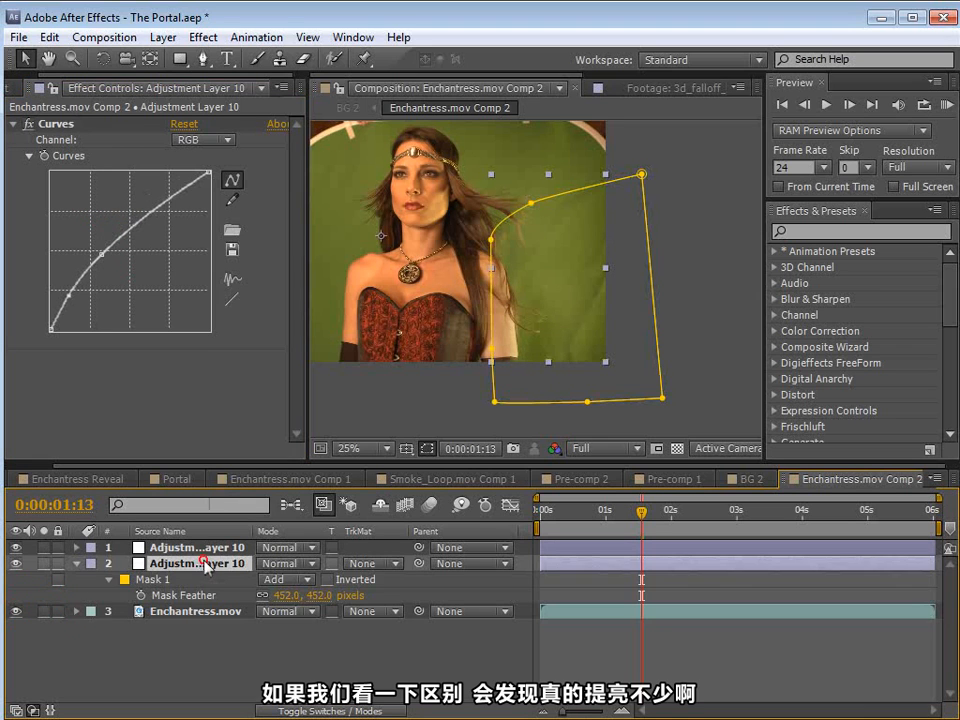
pyautogui.press('t')
pyautogui.moveTo(270, 579); pyautogui.dragTo(257, 579)
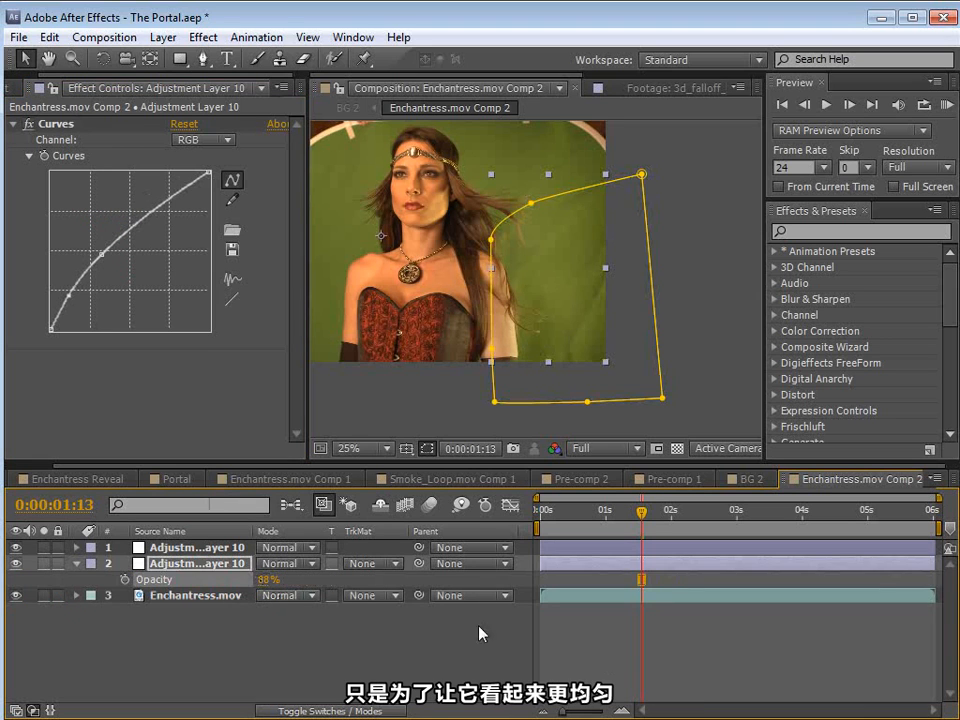
pyautogui.click(480, 634)
pyautogui.press('space')
pyautogui.moveTo(467, 174); pyautogui.dragTo(531, 206)
pyautogui.moveTo(659, 527); pyautogui.dragTo(508, 536)
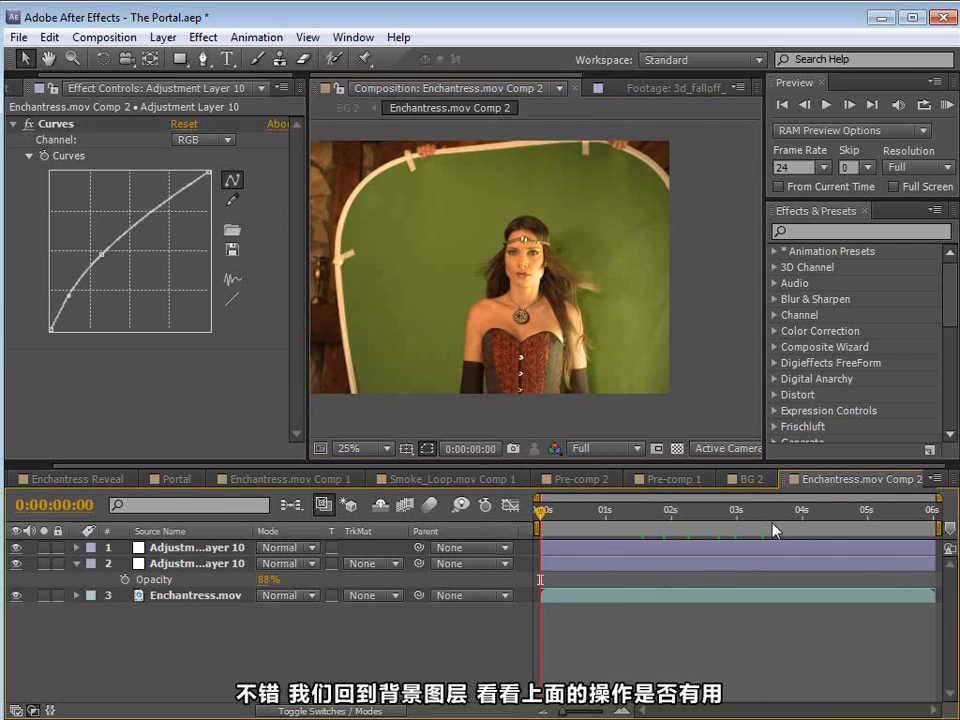
# Step: Return to the BG 2 composition and check the key beside her arm at 0:00:01:19
pyautogui.click(745, 484)
pyautogui.scroll(2, 607, 370)
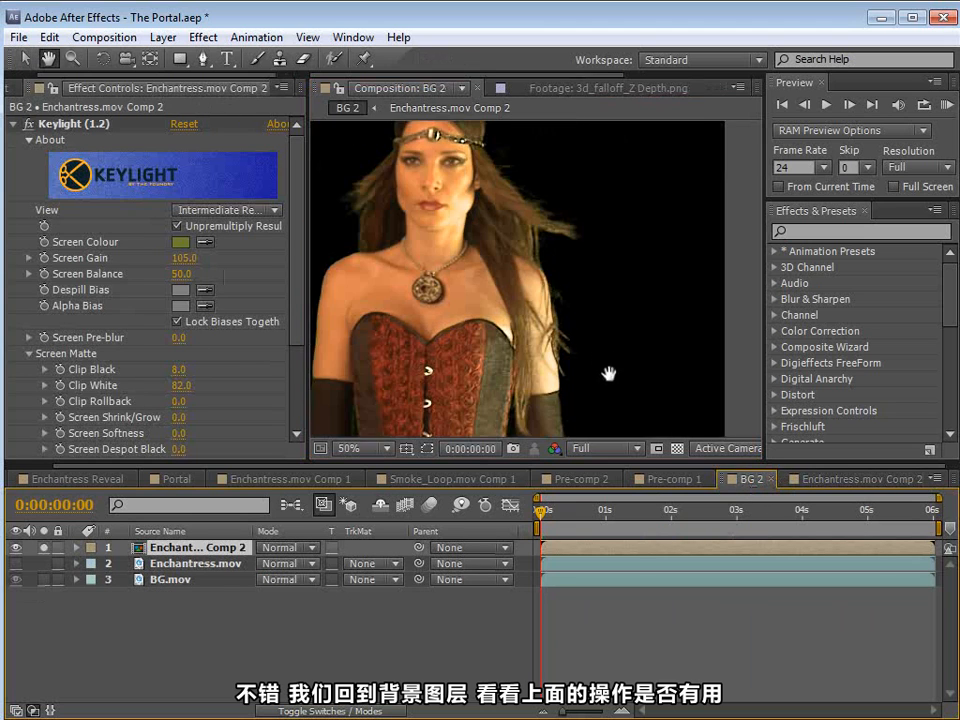
pyautogui.moveTo(609, 373); pyautogui.dragTo(551, 308)
pyautogui.moveTo(568, 513); pyautogui.dragTo(659, 524)
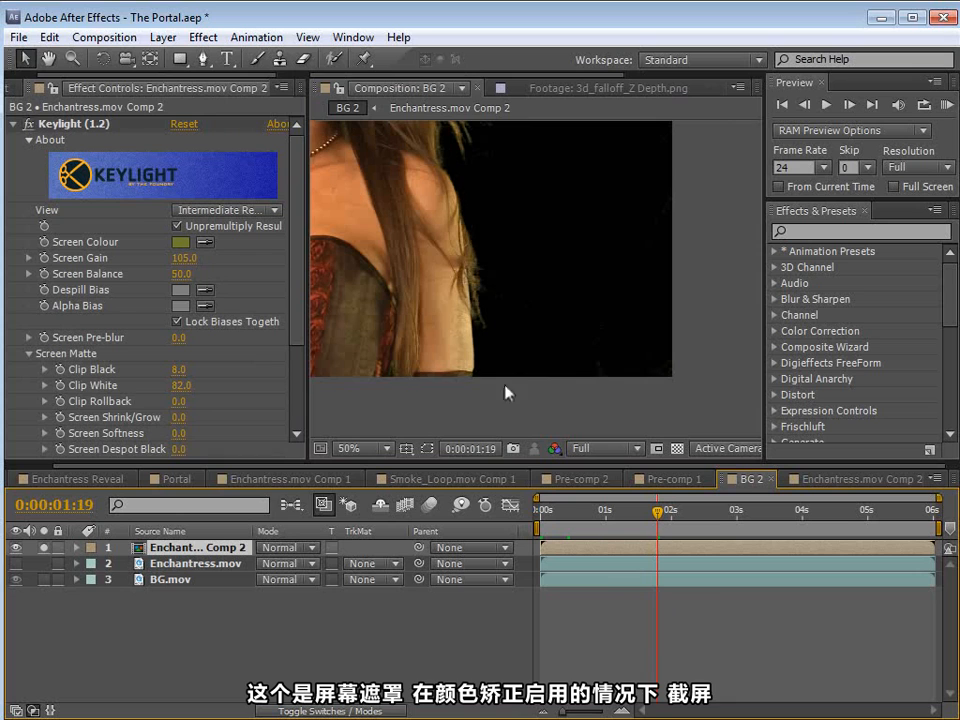
pyautogui.moveTo(450, 265); pyautogui.dragTo(472, 283)
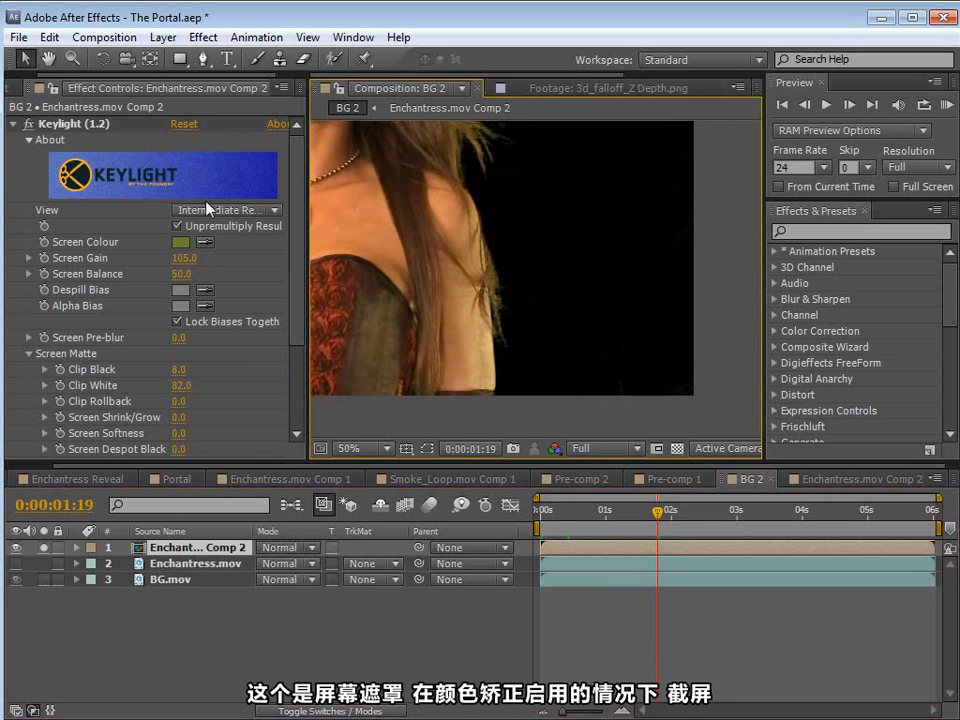
# Step: Set the Keylight view to Screen Matte and take a snapshot of the matte beside her arm
pyautogui.click(207, 209)
pyautogui.click(195, 313)
pyautogui.moveTo(504, 249); pyautogui.dragTo(532, 291)
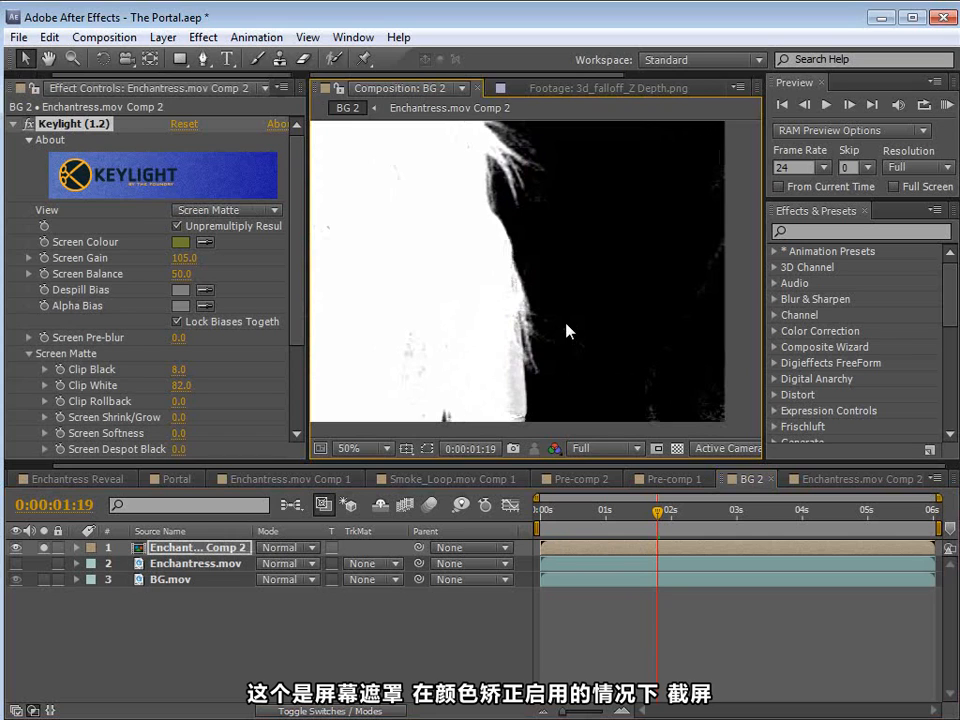
pyautogui.click(514, 450)
# Step: Hide the larger-mask color correction layer in Enchantress.mov Comp 2 and return to BG 2
pyautogui.click(830, 479)
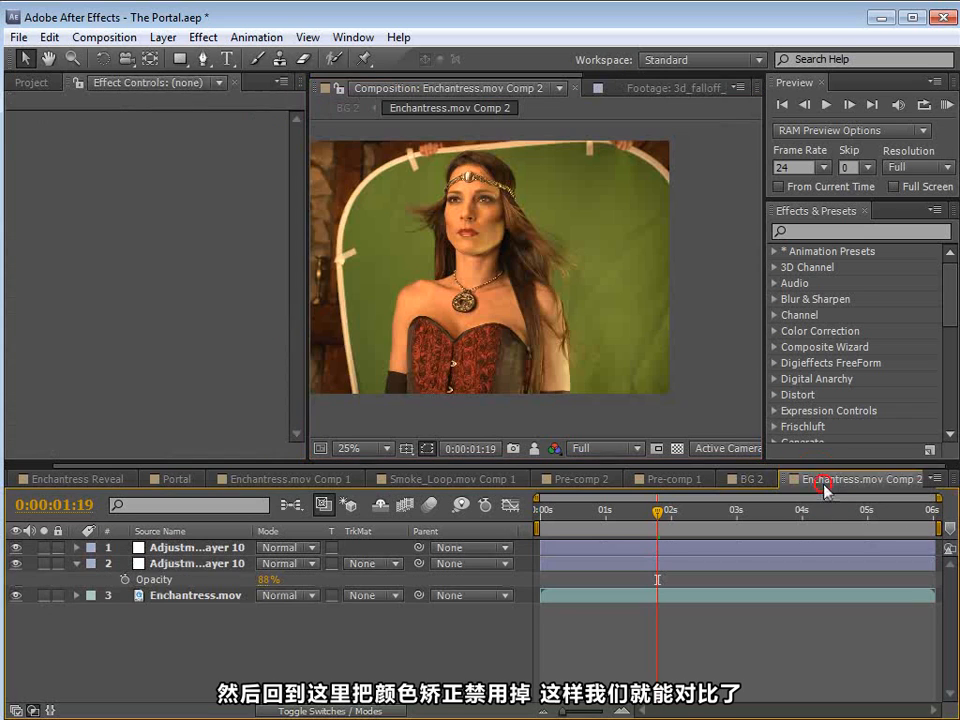
pyautogui.click(15, 562)
pyautogui.click(747, 479)
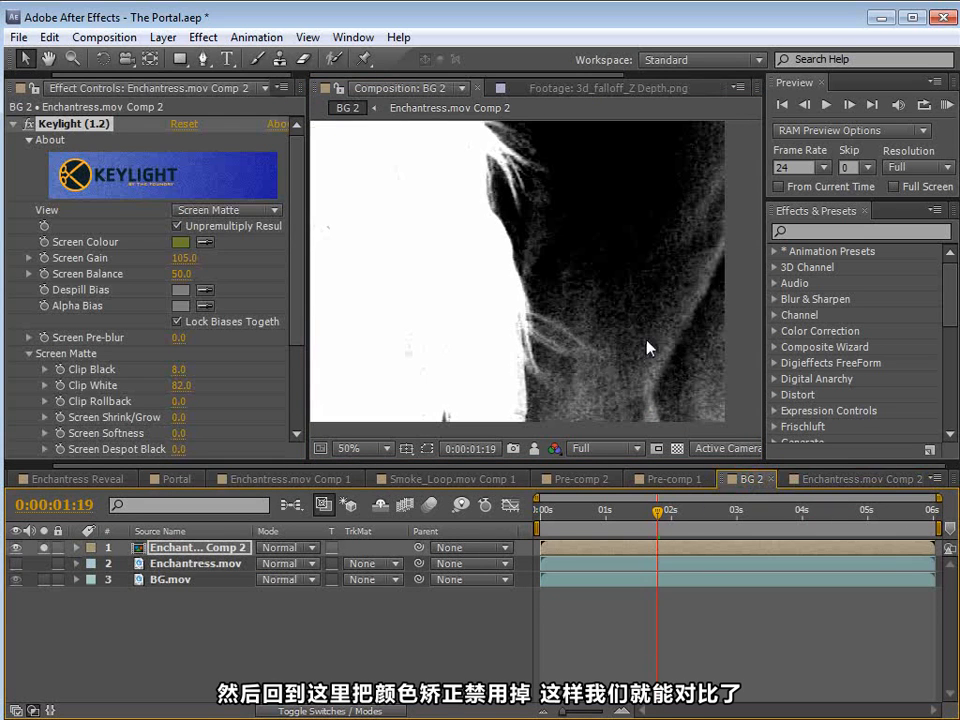
# Step: Compare the current screen matte with the stored snapshot and inspect the semi-transparent hair detail
pyautogui.click(534, 450)
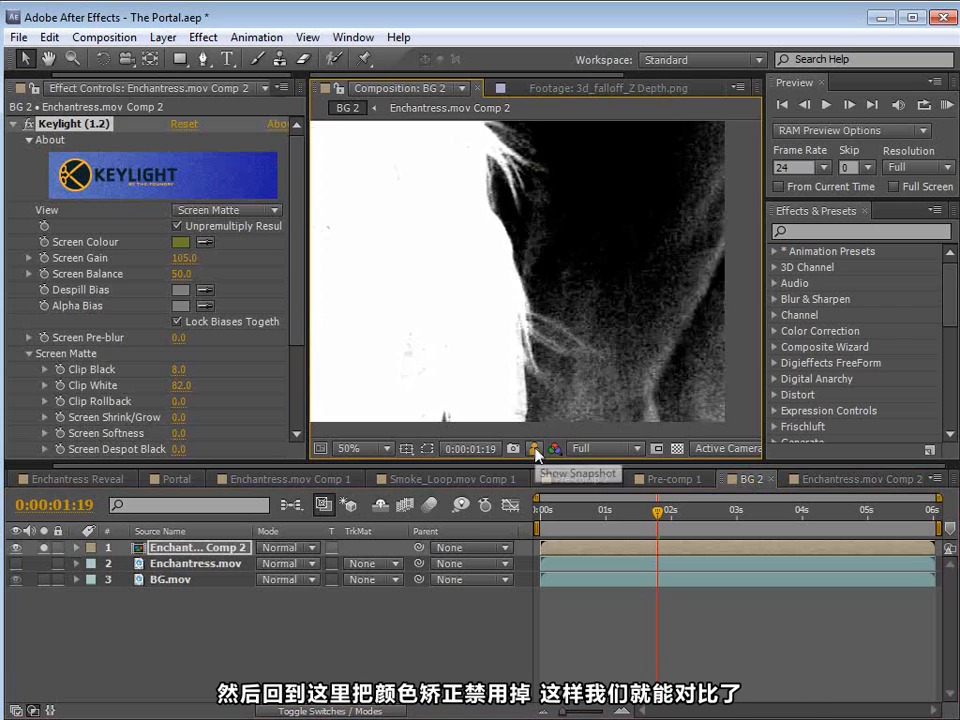
pyautogui.click(534, 450)
pyautogui.click(535, 452)
pyautogui.press('space')
pyautogui.moveTo(601, 259); pyautogui.dragTo(630, 428)
pyautogui.scroll(2, 514, 279)
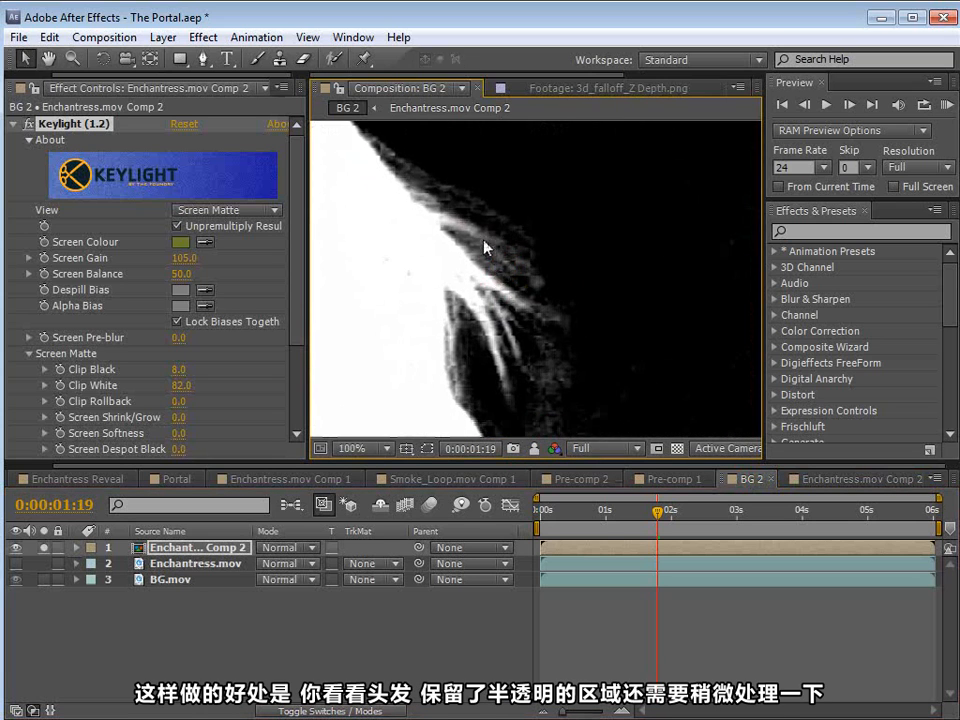
pyautogui.scroll(-2, 518, 265)
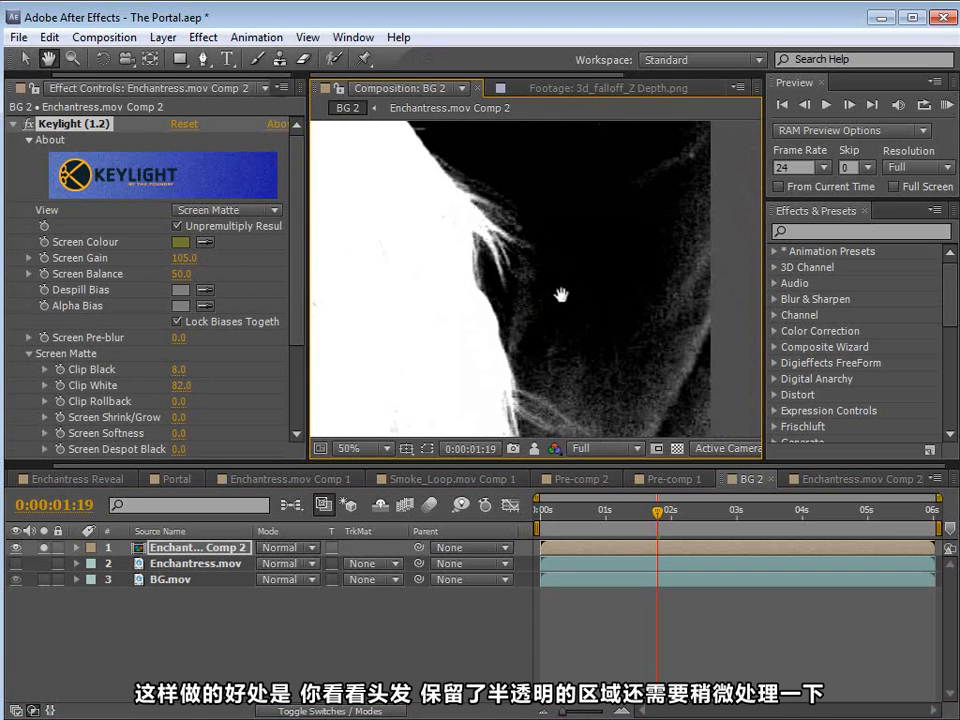
# Step: Compare the screen matte with the stored snapshot around the loose hair and along her arm
pyautogui.moveTo(531, 251); pyautogui.dragTo(533, 261)
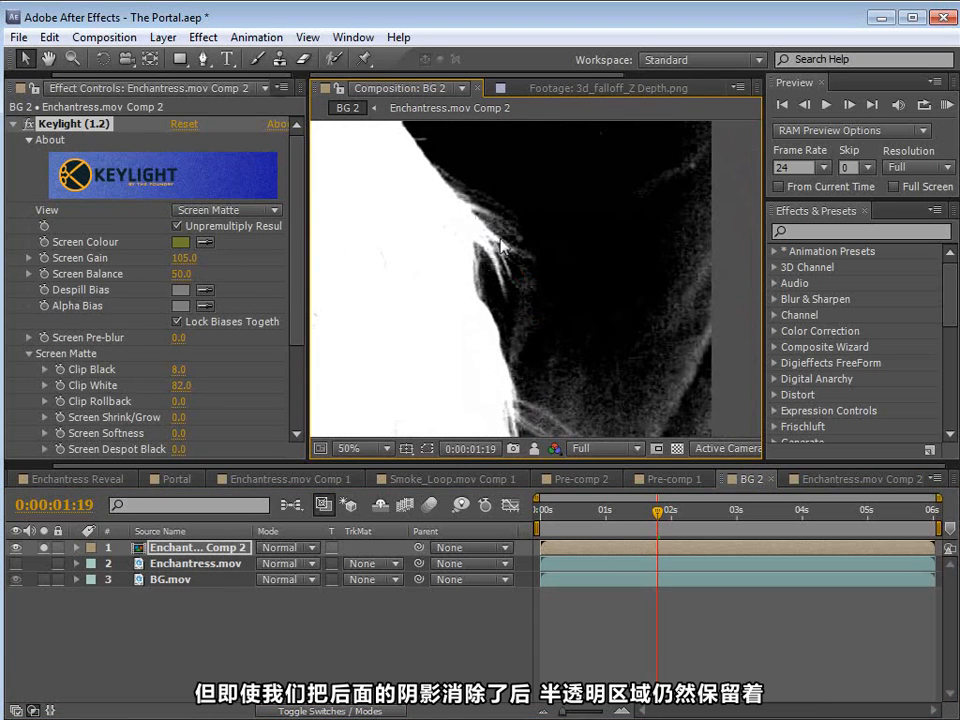
pyautogui.click(537, 451)
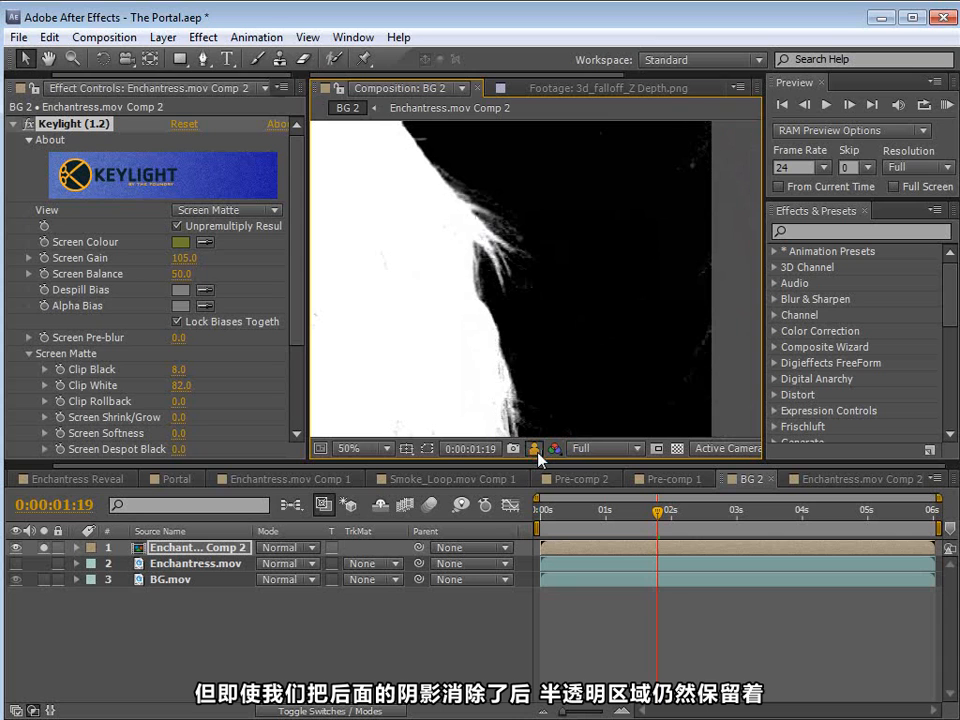
pyautogui.moveTo(672, 391); pyautogui.dragTo(669, 296)
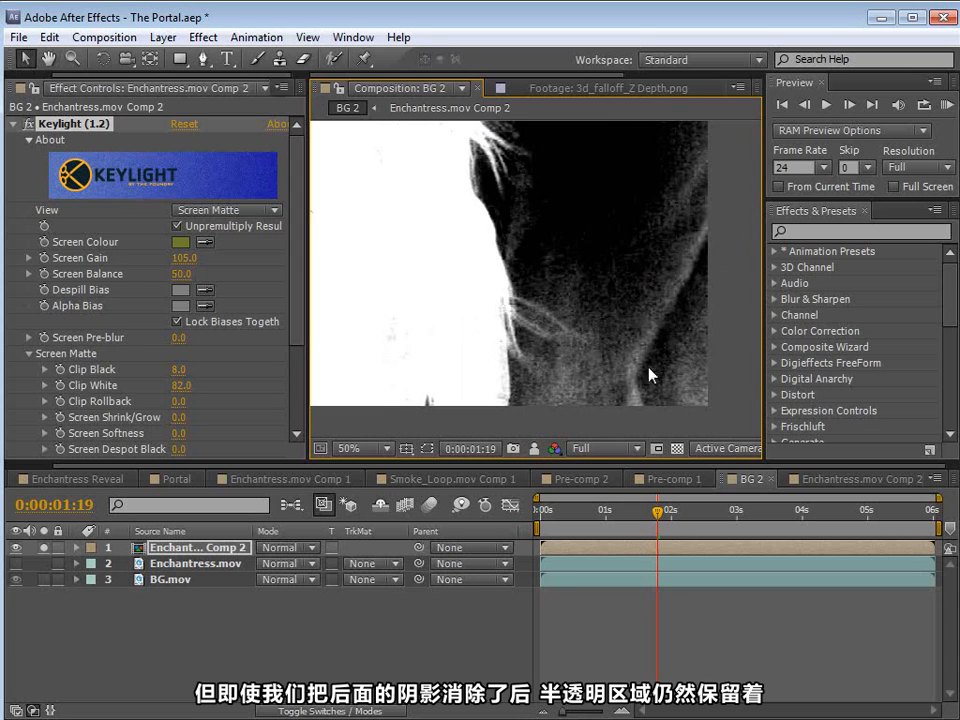
pyautogui.click(533, 451)
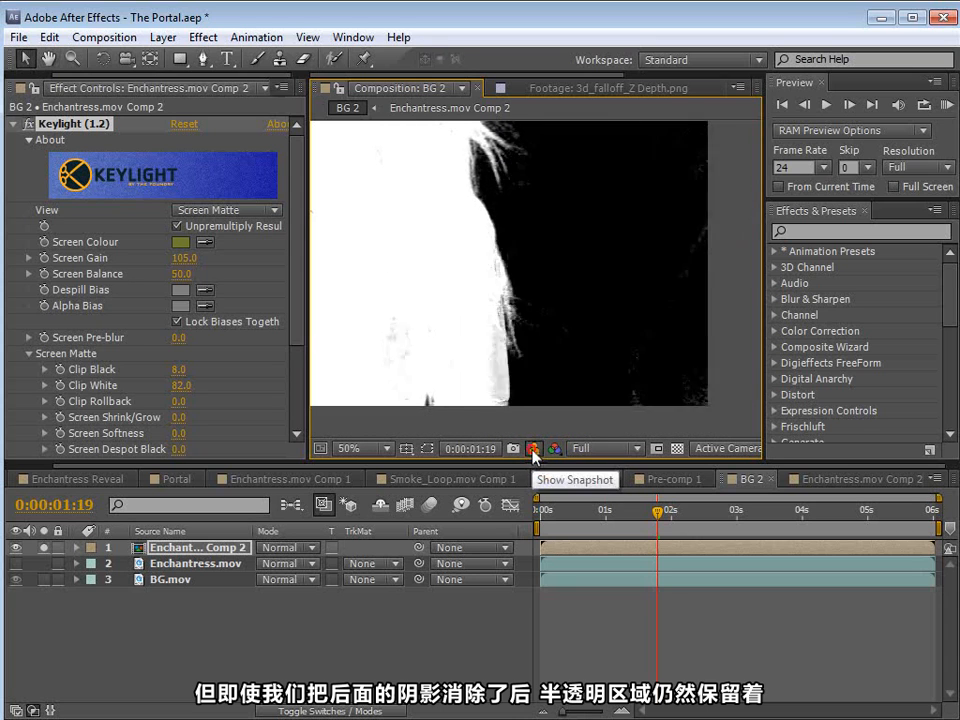
pyautogui.scroll(-2, 529, 319)
pyautogui.moveTo(485, 202); pyautogui.dragTo(532, 276)
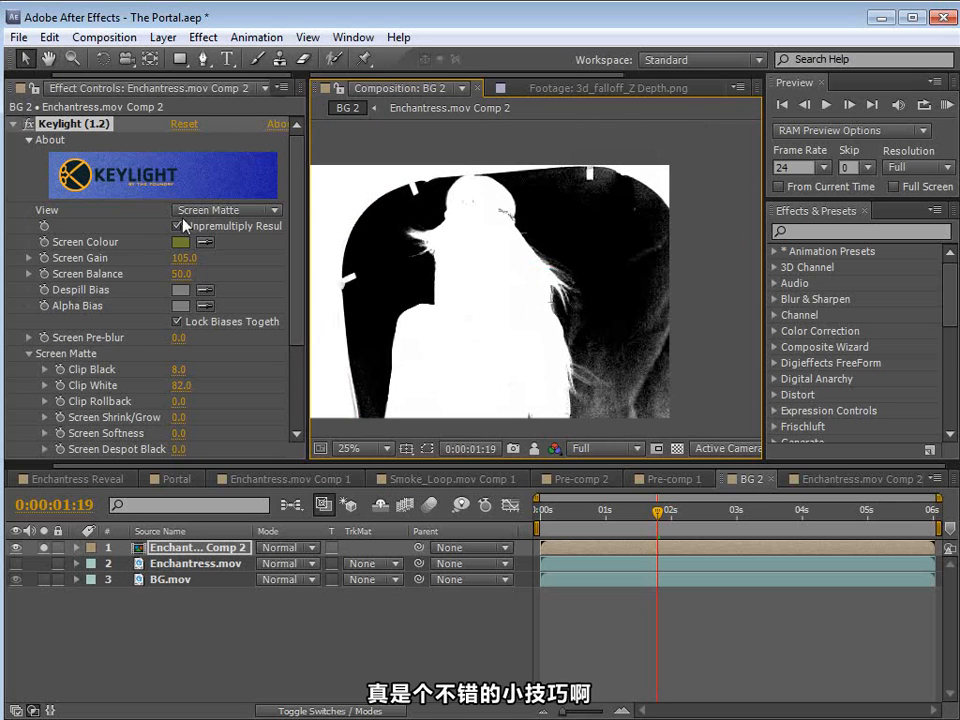
# Step: Set the Keylight view back to Intermediate Result and look closely at her arm
pyautogui.click(218, 215)
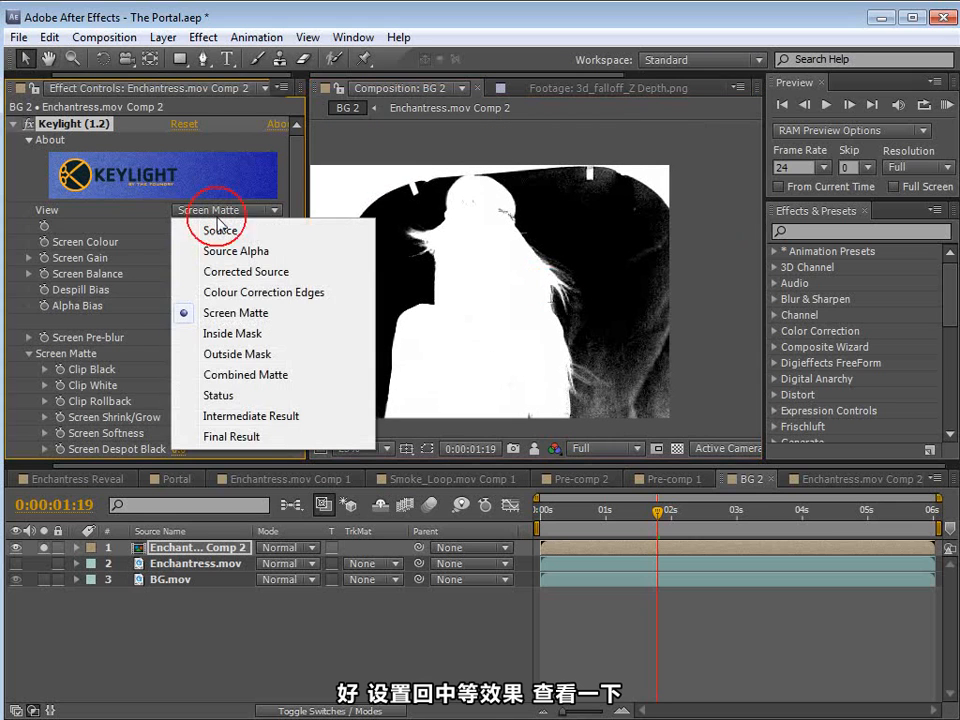
pyautogui.click(241, 416)
pyautogui.scroll(2, 560, 410)
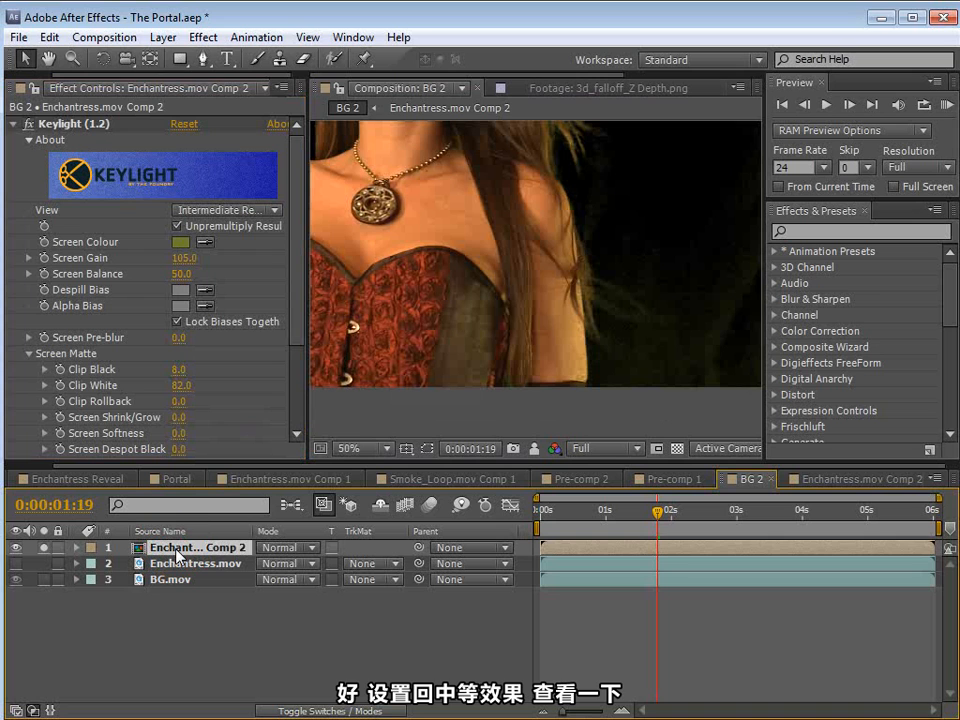
# Step: Make both adjustment layers visible in Enchantress.mov Comp 2 and inspect the color correction's effect on her arm
pyautogui.click(852, 480)
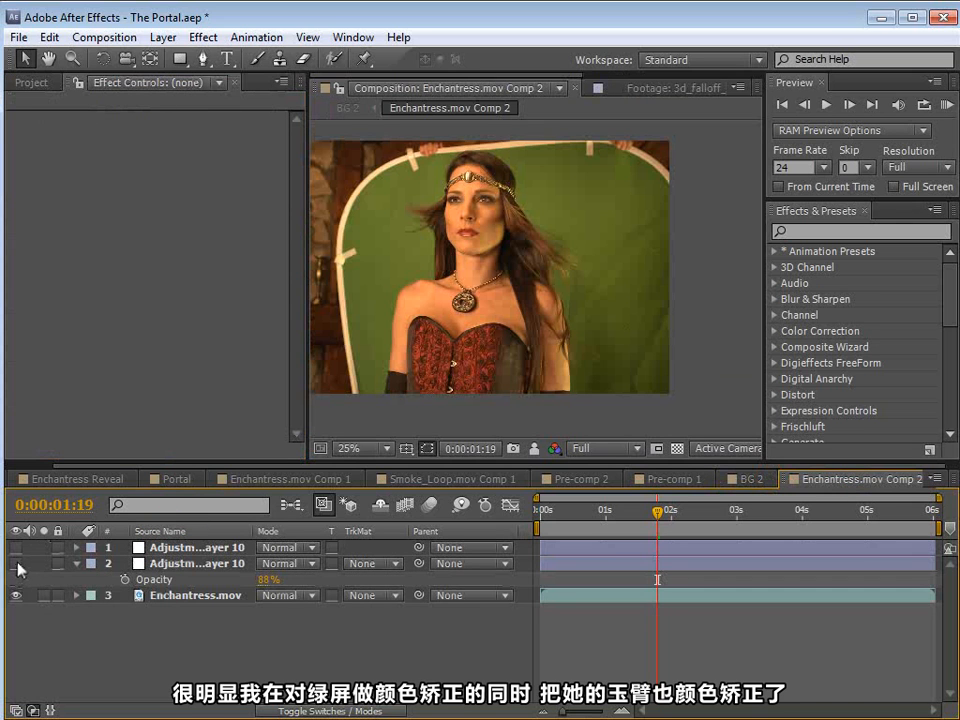
pyautogui.moveTo(17, 564); pyautogui.dragTo(15, 522)
pyautogui.press('space')
pyautogui.scroll(2, 611, 345)
pyautogui.moveTo(611, 360); pyautogui.dragTo(569, 263)
pyautogui.moveTo(671, 334); pyautogui.dragTo(652, 305)
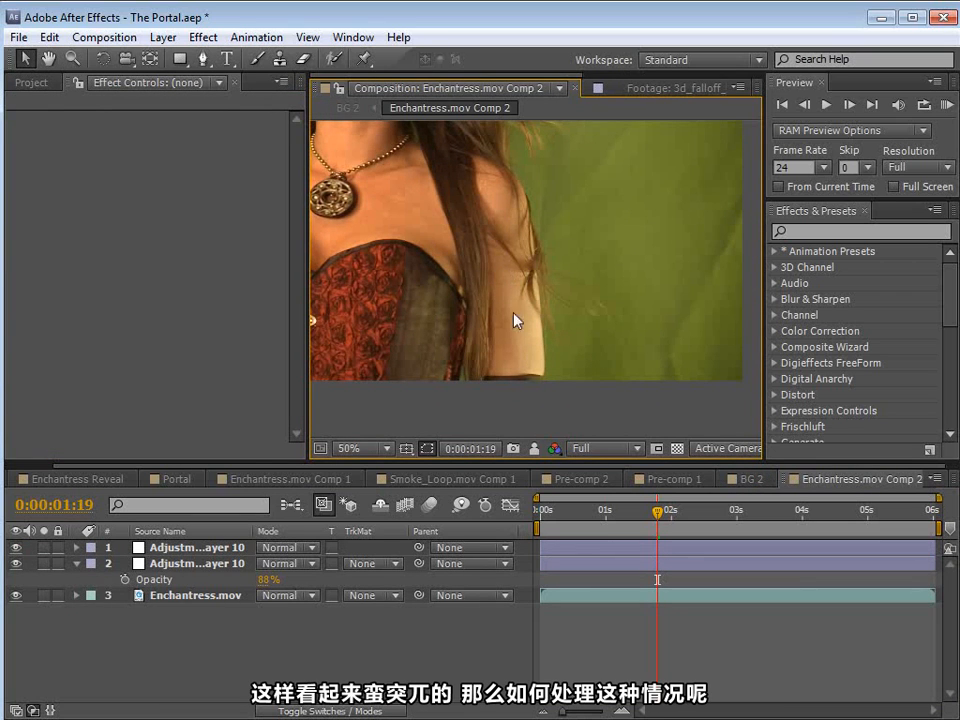
pyautogui.scroll(-2, 560, 318)
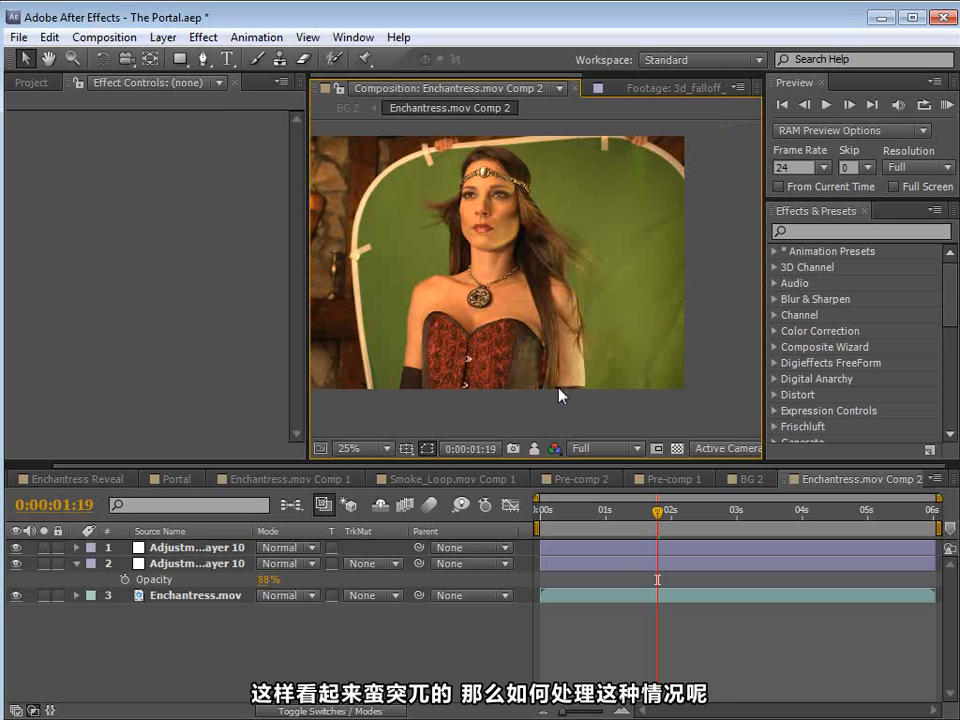
# Step: In BG 2, unsolo the keyed Enchantress.mov Comp 2 layer, hide it, and show the original Enchantress.mov layer
pyautogui.click(751, 480)
pyautogui.scroll(-2, 585, 320)
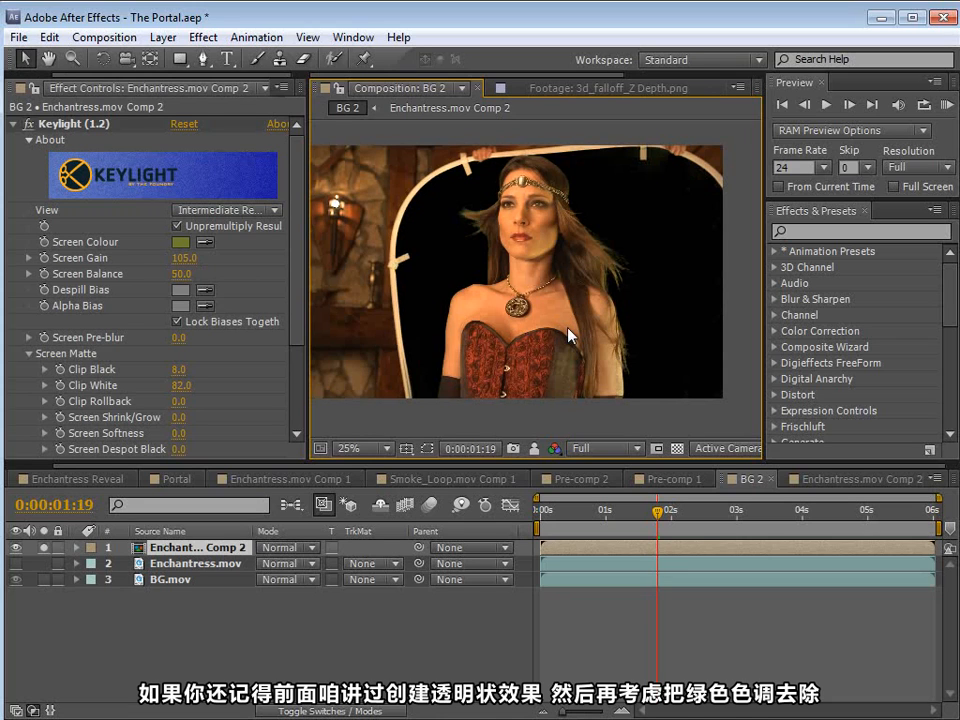
pyautogui.click(46, 549)
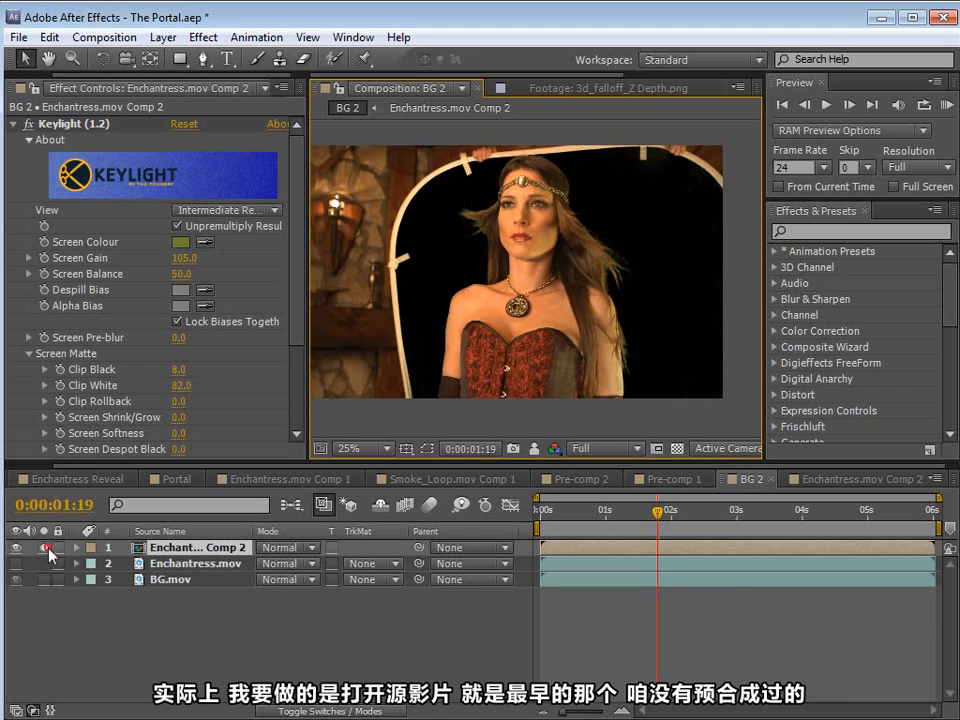
pyautogui.click(15, 563)
pyautogui.click(15, 547)
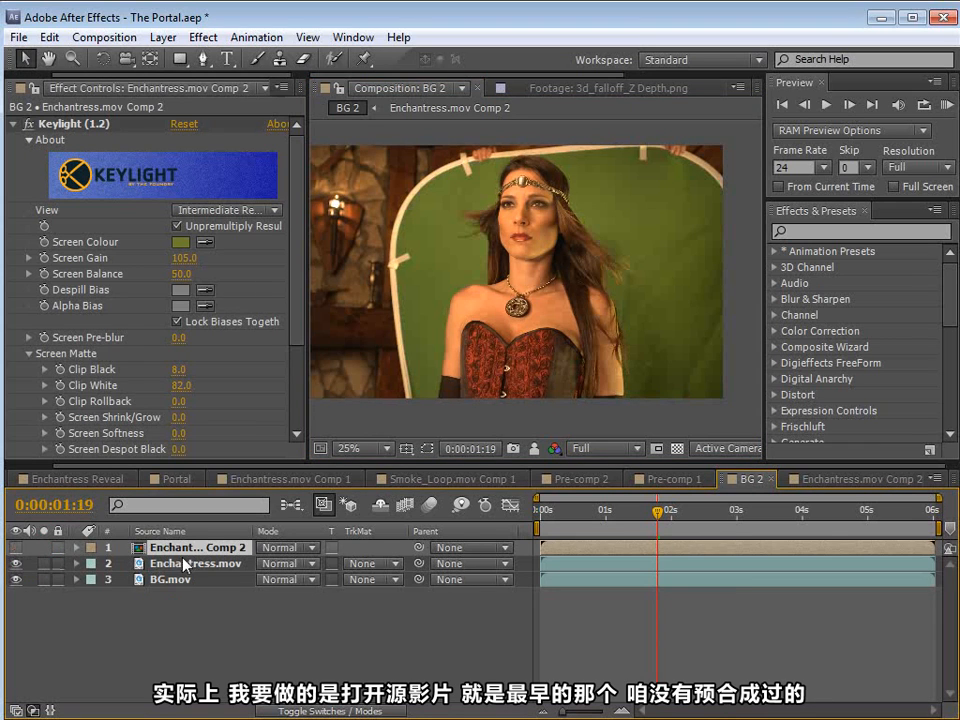
# Step: Set the Enchantress.mov layer's track matte to Alpha Matte "Enchantress.mov Comp 2"
pyautogui.click(463, 395)
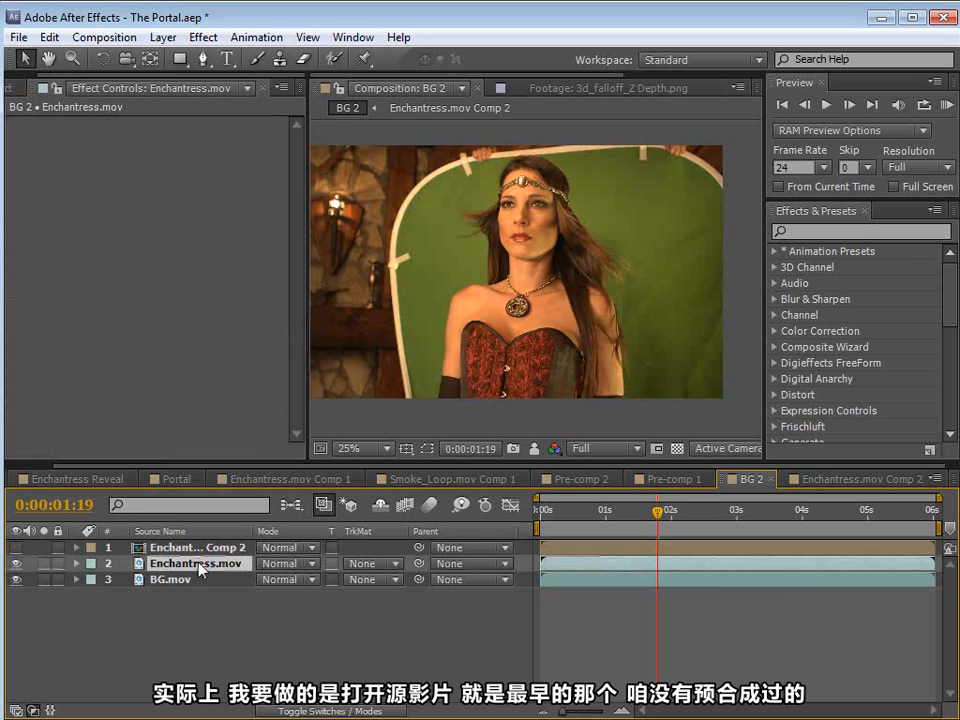
pyautogui.click(370, 563)
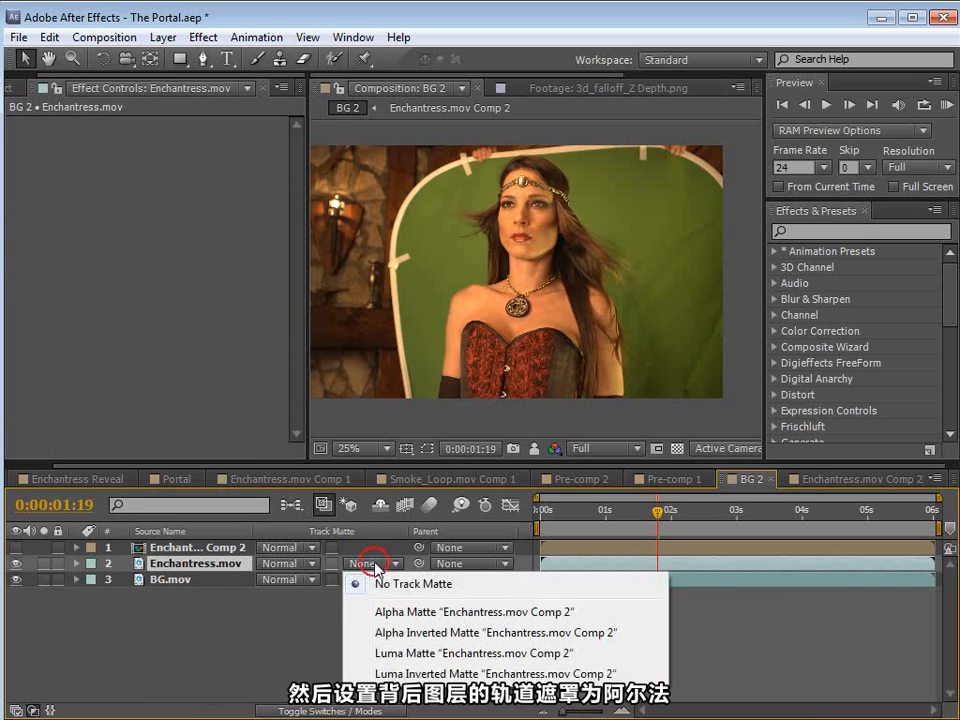
pyautogui.click(402, 613)
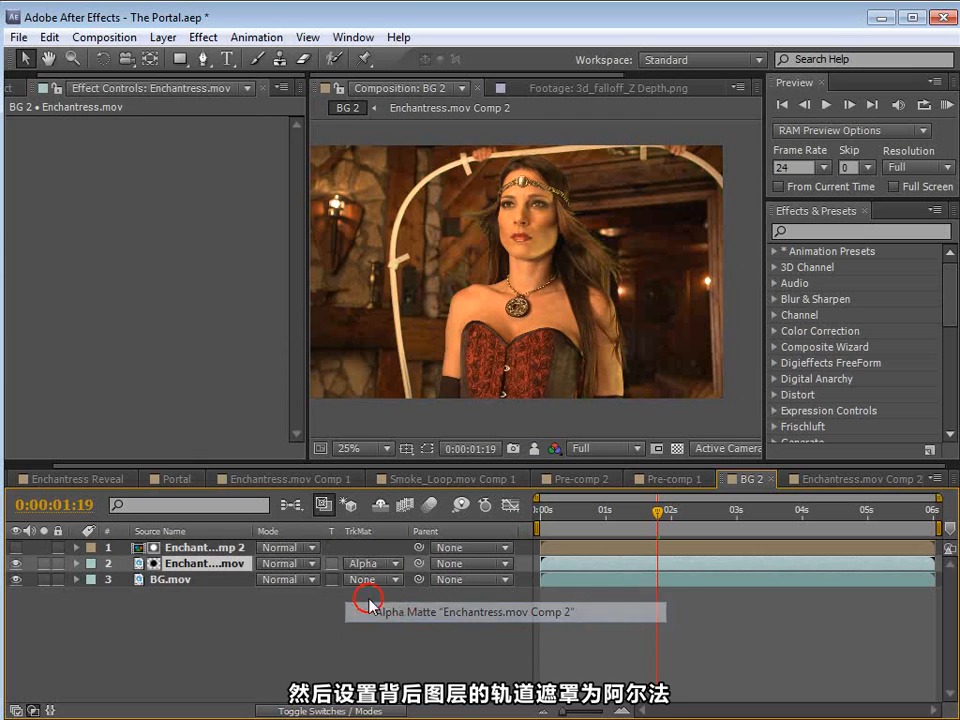
# Step: Compare her arm with the keyed Comp 2 layer shown and hidden to judge the original footage's color
pyautogui.click(222, 549)
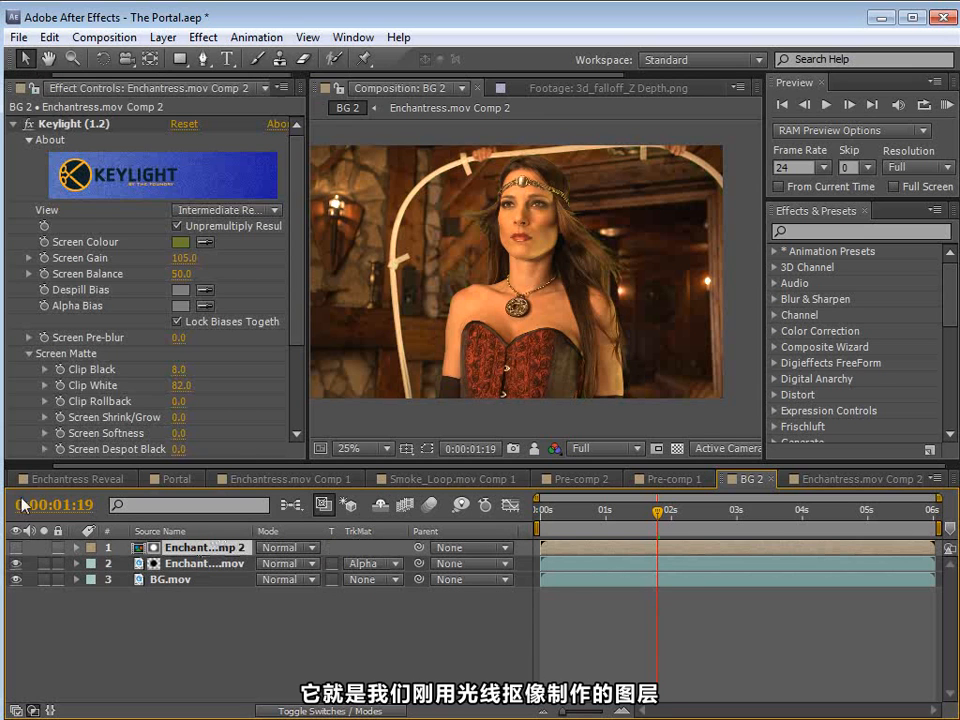
pyautogui.click(61, 124)
pyautogui.moveTo(648, 368); pyautogui.dragTo(533, 213)
pyautogui.click(158, 564)
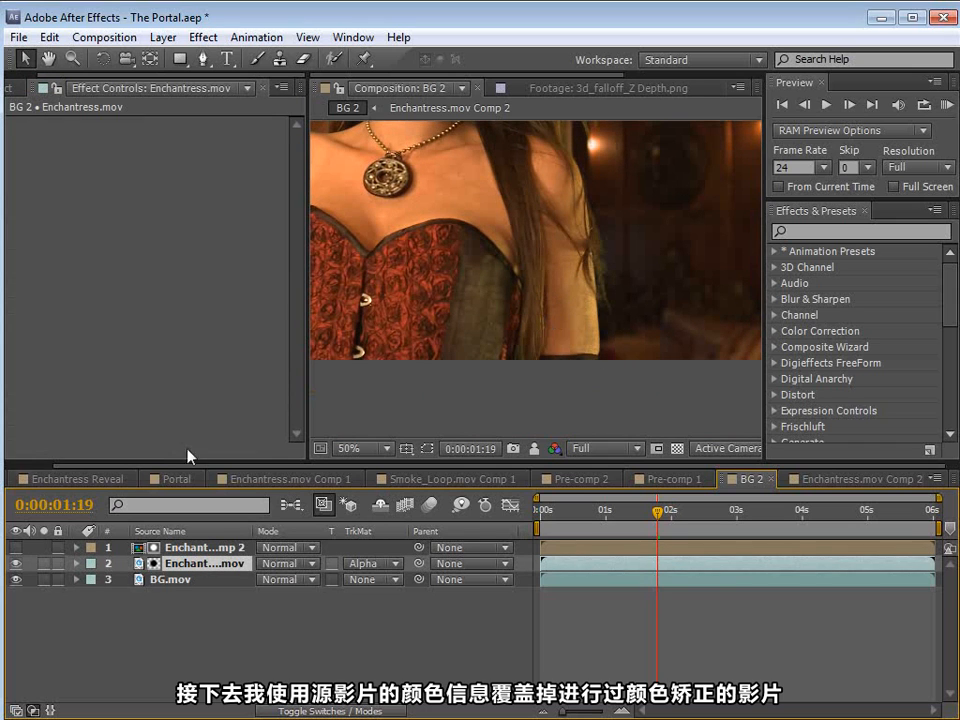
pyautogui.click(15, 548)
pyautogui.click(15, 548)
pyautogui.click(15, 548)
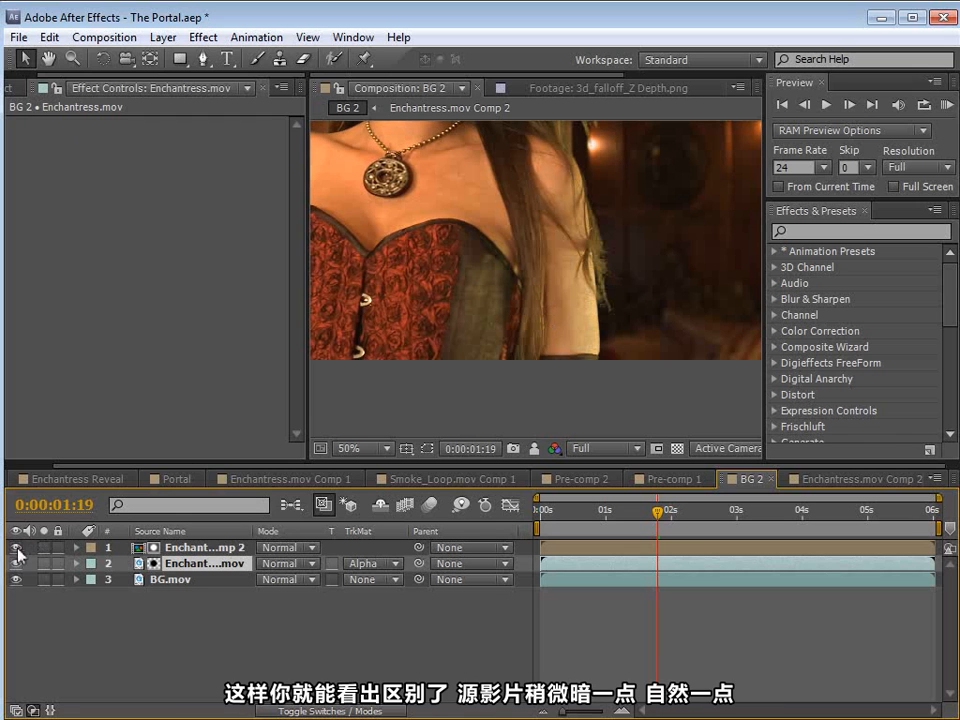
pyautogui.click(15, 548)
pyautogui.click(15, 548)
pyautogui.click(15, 548)
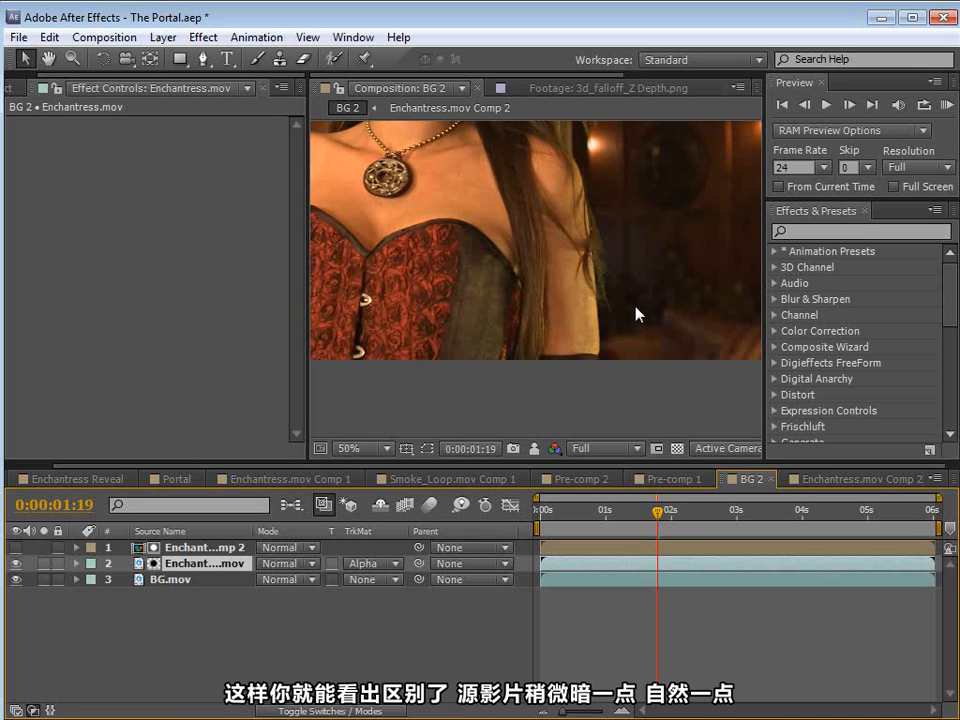
# Step: Examine the full composite and the hair edges beside her shoulder at 100% for green fringing
pyautogui.press('h')
pyautogui.scroll(-2, 580, 330)
pyautogui.moveTo(570, 278); pyautogui.dragTo(579, 328)
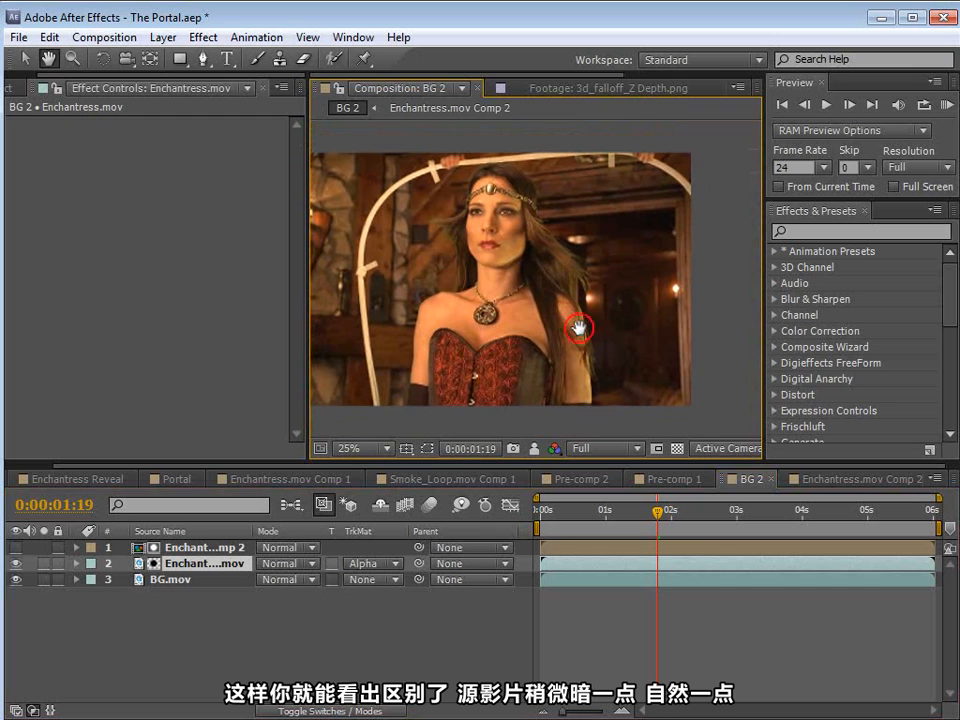
pyautogui.scroll(3, 545, 318)
pyautogui.moveTo(538, 388); pyautogui.dragTo(407, 450)
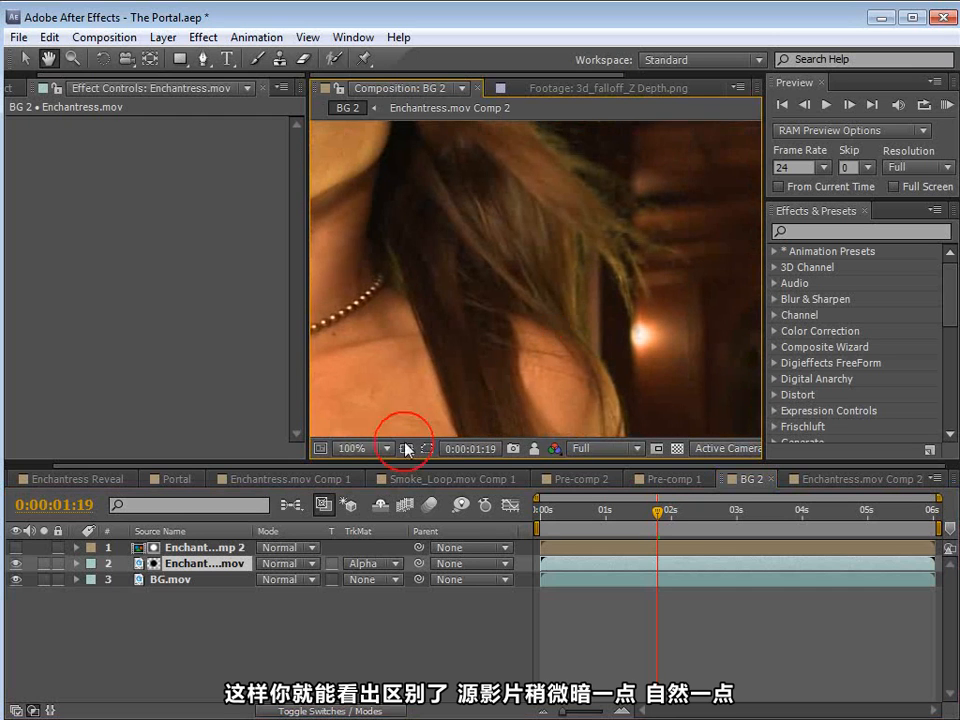
pyautogui.press('v')
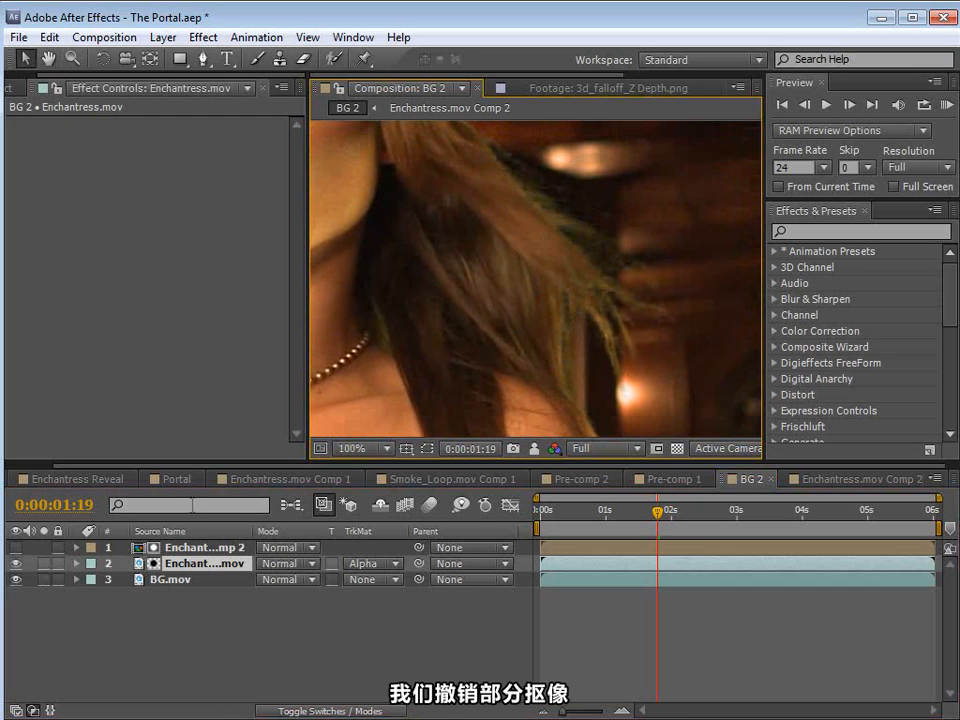
# Step: Set Keylight's Screen Pre-blur to 1.0 on the Comp 2 matte layer and check the hair edges
pyautogui.click(186, 549)
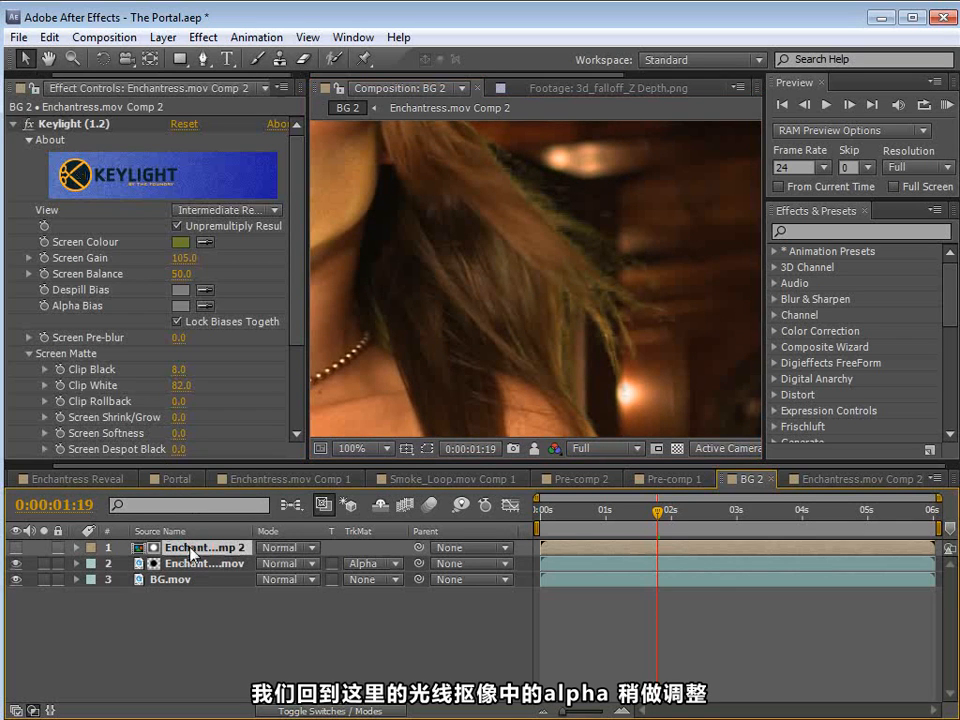
pyautogui.click(50, 127)
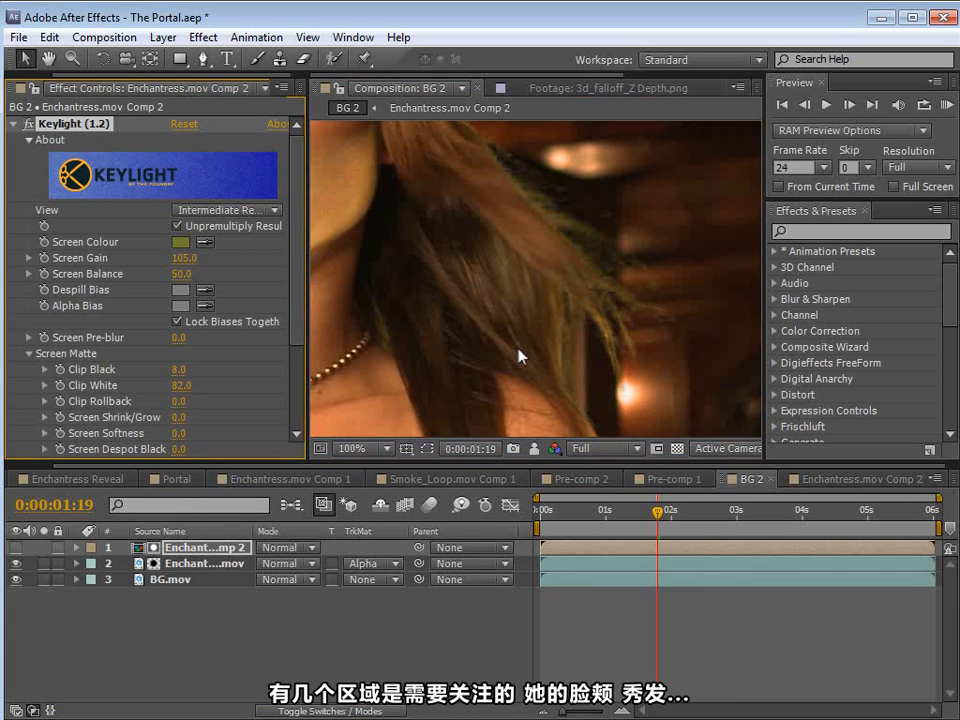
pyautogui.press('h')
pyautogui.moveTo(448, 236); pyautogui.dragTo(518, 270)
pyautogui.press('v')
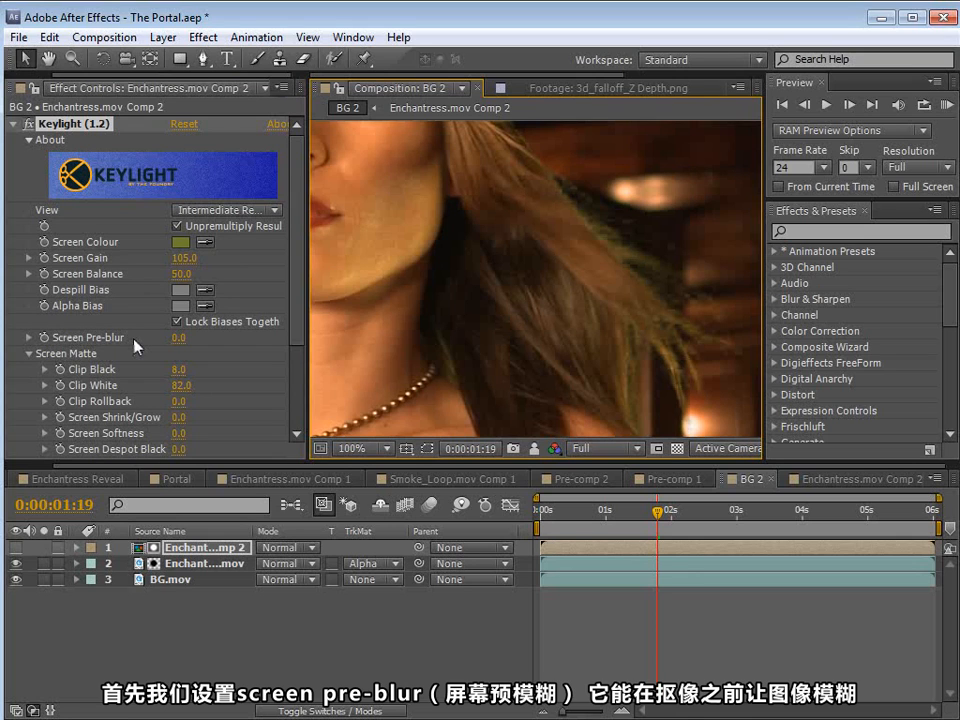
pyautogui.click(178, 337)
pyautogui.write('1')
pyautogui.press('Return')
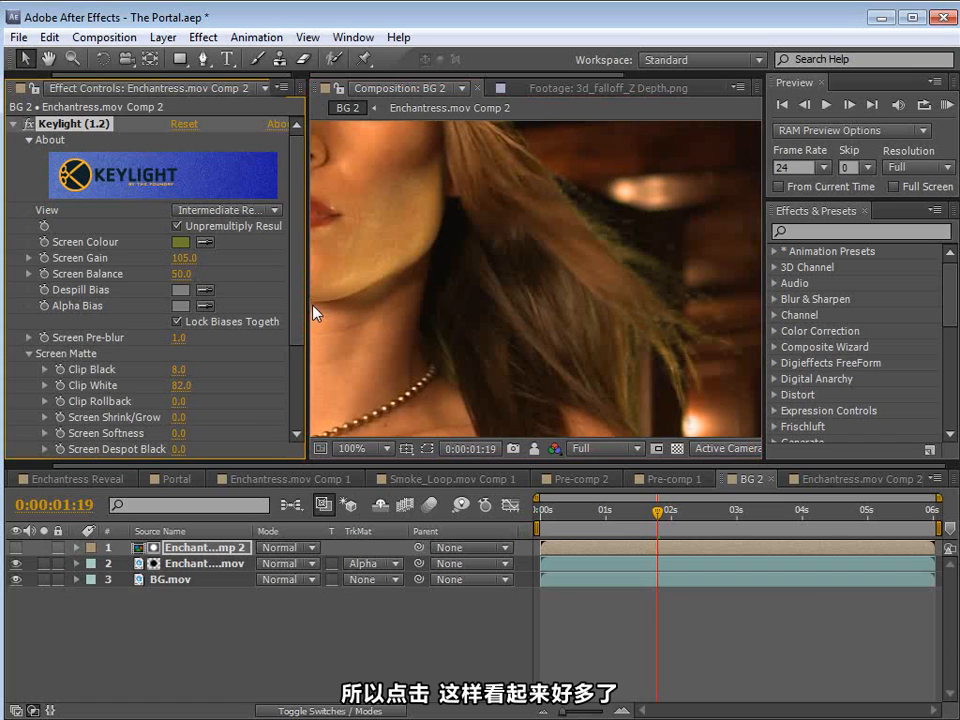
pyautogui.press('h')
pyautogui.moveTo(542, 289); pyautogui.dragTo(504, 301)
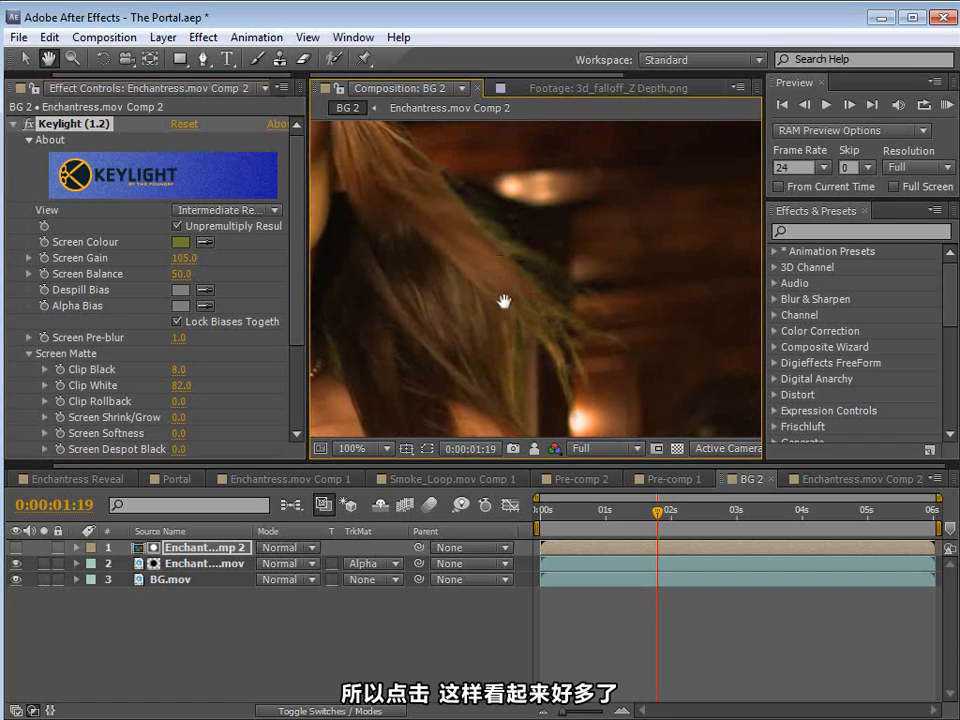
pyautogui.press('v')
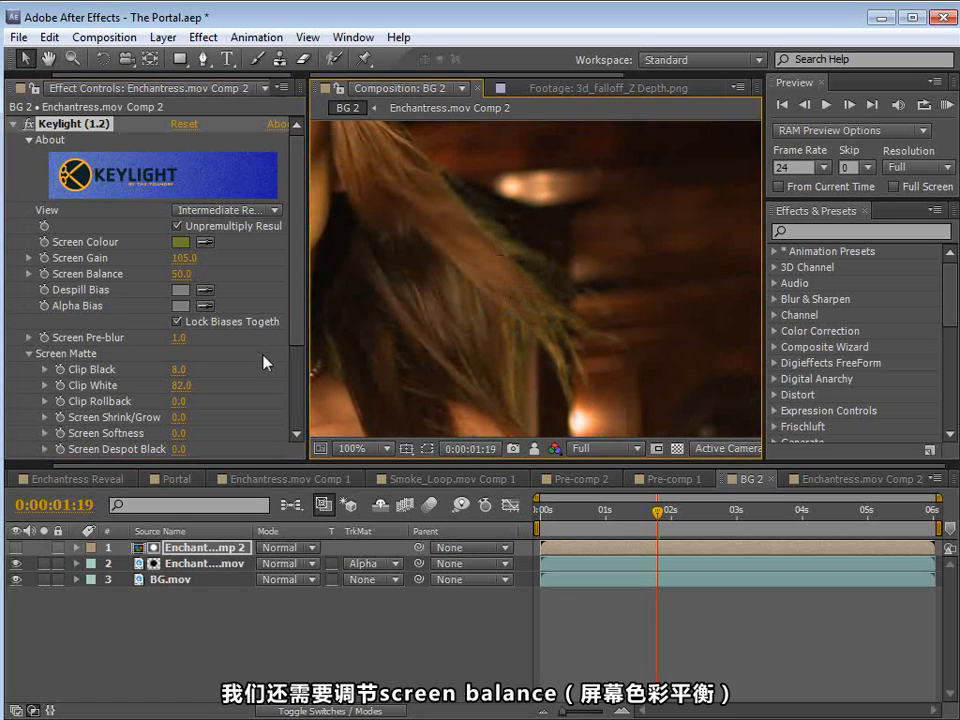
# Step: Try different Keylight Screen Balance values while watching her face and hair edges, ending back at 50
pyautogui.press('h')
pyautogui.moveTo(473, 251); pyautogui.dragTo(549, 260)
pyautogui.press('v')
pyautogui.moveTo(182, 275); pyautogui.dragTo(403, 272)
pyautogui.moveTo(177, 274); pyautogui.dragTo(196, 276)
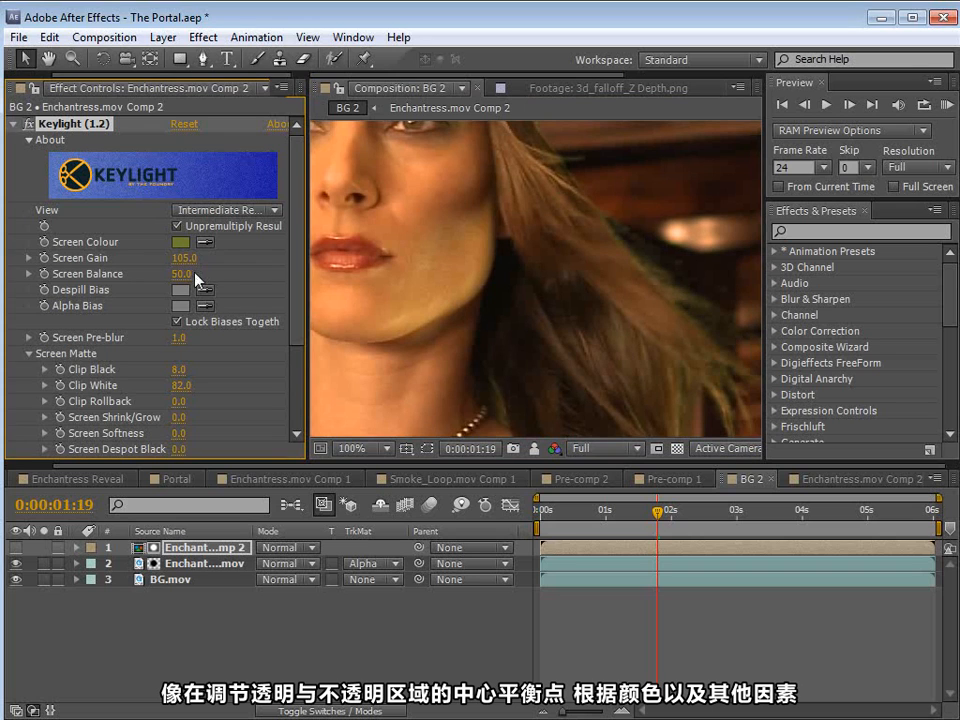
pyautogui.moveTo(632, 366); pyautogui.dragTo(581, 277)
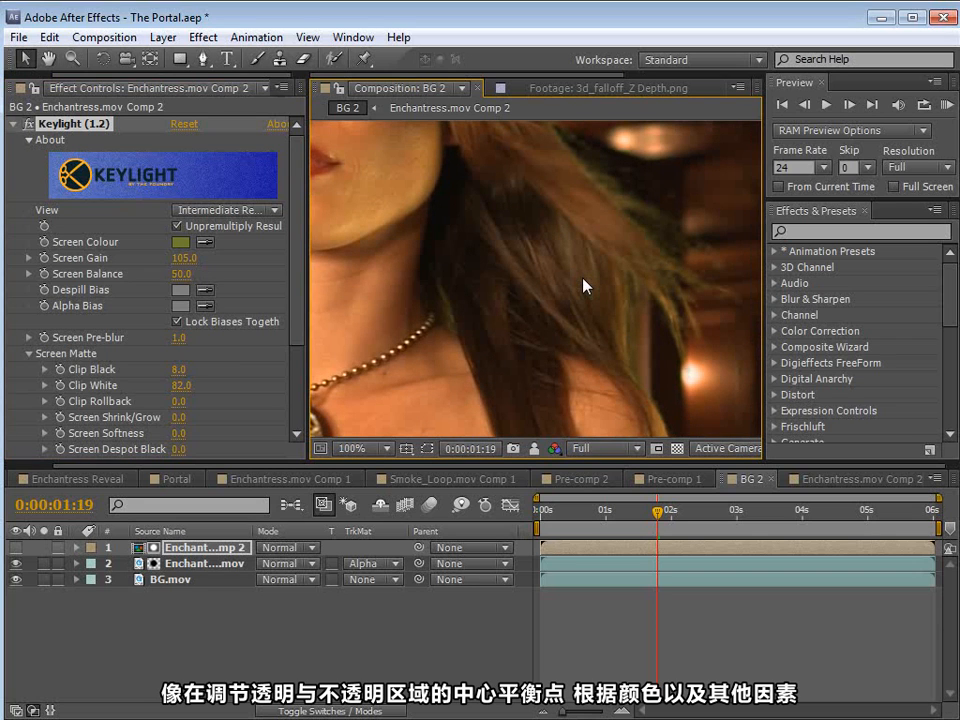
pyautogui.moveTo(584, 286); pyautogui.dragTo(528, 310)
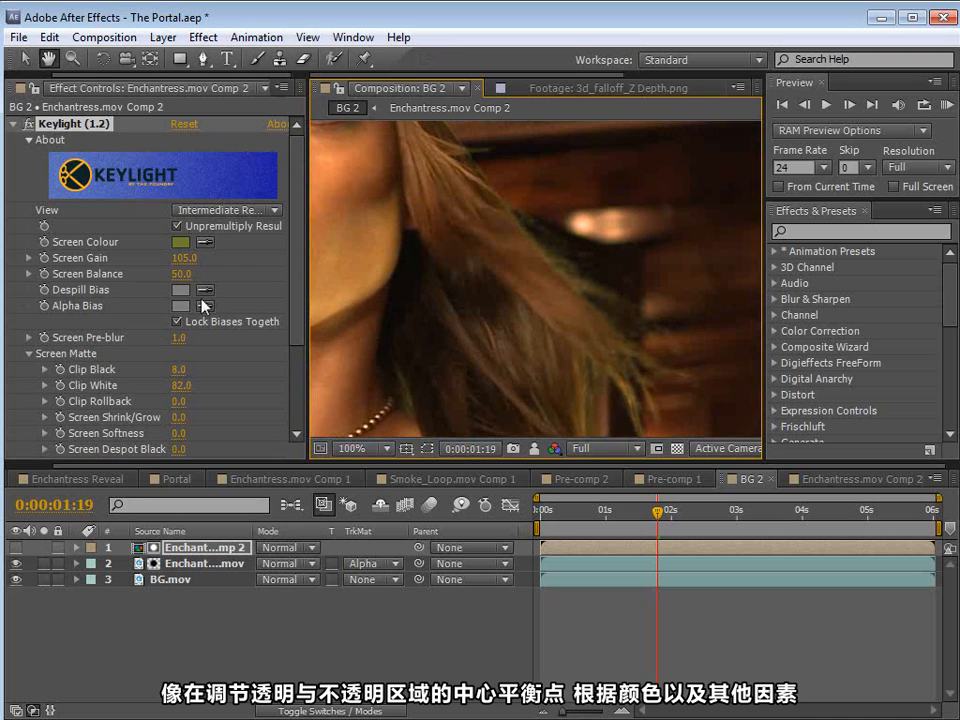
# Step: Tighten the Keylight screen matte to Clip Black 16 and Clip White 72, checking her arm and hair
pyautogui.moveTo(187, 385)
pyautogui.mouseDown()
pyautogui.moveTo(205, 385)
pyautogui.moveTo(188, 385)
pyautogui.mouseUp()
pyautogui.press('space')
pyautogui.moveTo(535, 420); pyautogui.dragTo(510, 121)
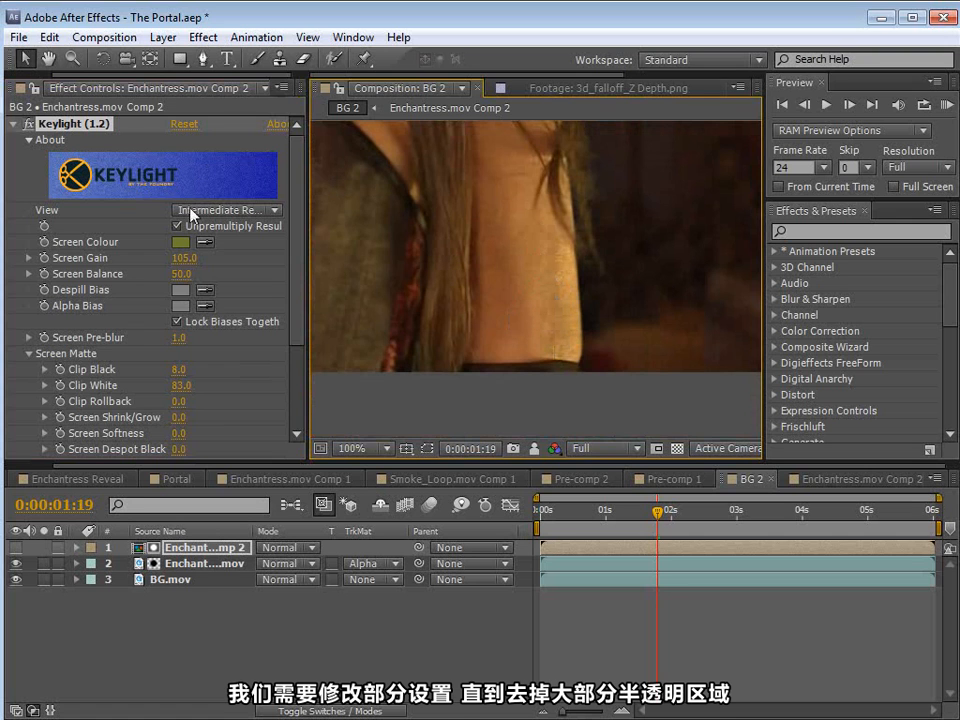
pyautogui.click(190, 213)
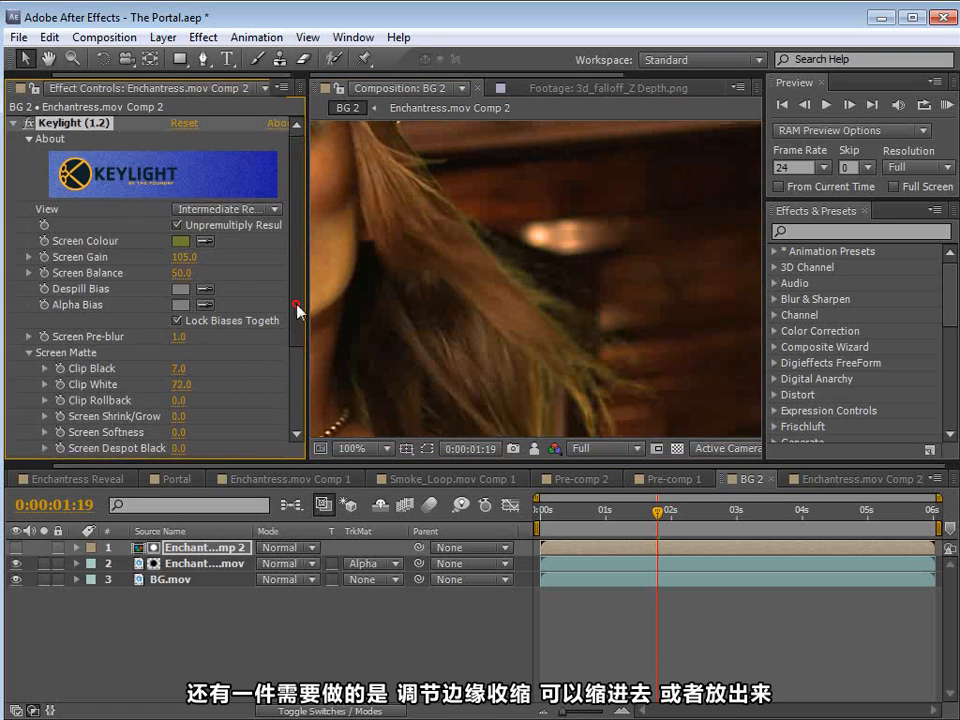
pyautogui.moveTo(297, 311); pyautogui.dragTo(297, 322)
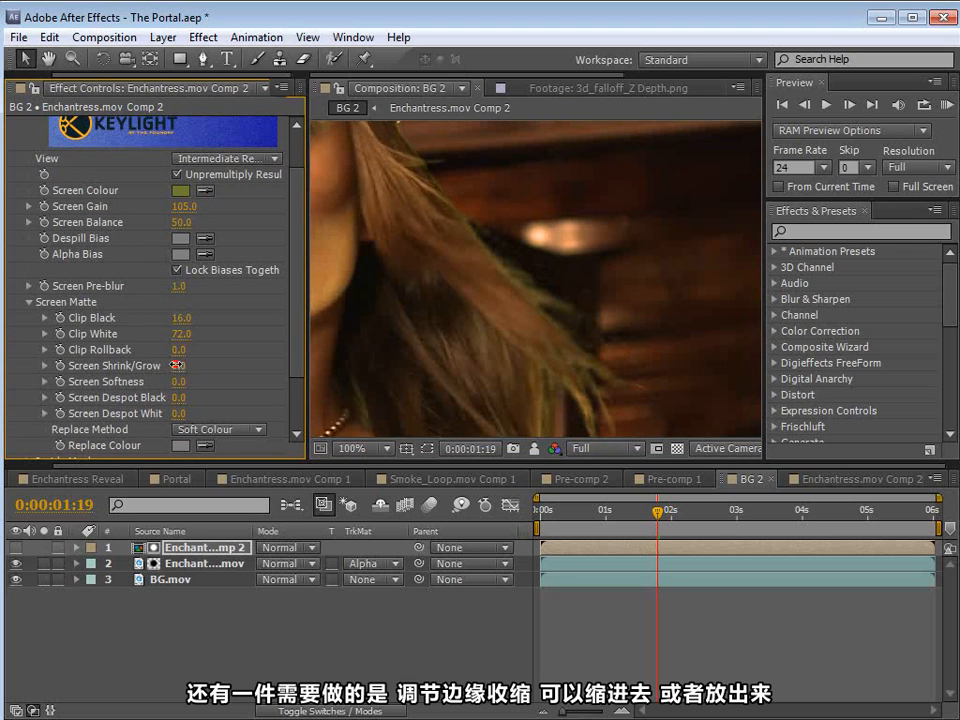
# Step: Lower Keylight's Clip Black to 4 and set Screen Shrink/Grow to -3.2, checking the edge of her shoulder
pyautogui.moveTo(179, 365); pyautogui.dragTo(148, 367)
pyautogui.moveTo(179, 318); pyautogui.dragTo(152, 319)
pyautogui.press('space')
pyautogui.moveTo(473, 347); pyautogui.dragTo(745, 194)
pyautogui.moveTo(407, 388); pyautogui.dragTo(519, 349)
pyautogui.scroll(1, 519, 349)
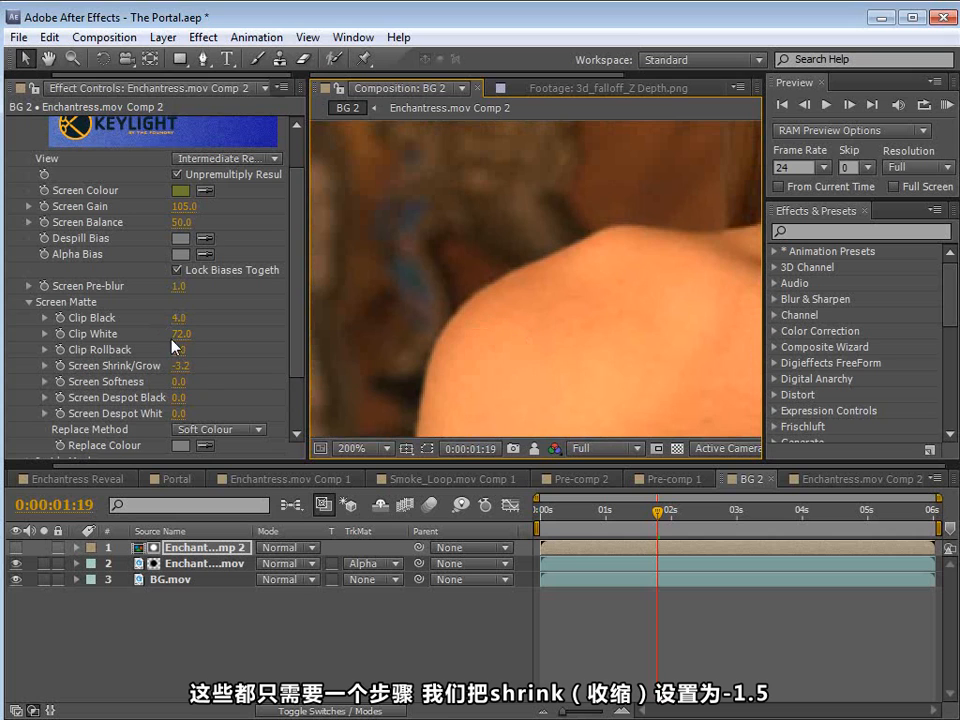
# Step: Set Keylight's Screen Shrink/Grow to -1.5 and check the shoulder and hair edges up close and zoomed out
pyautogui.click(181, 367)
pyautogui.write('-1.5')
pyautogui.press('Return')
pyautogui.press('space')
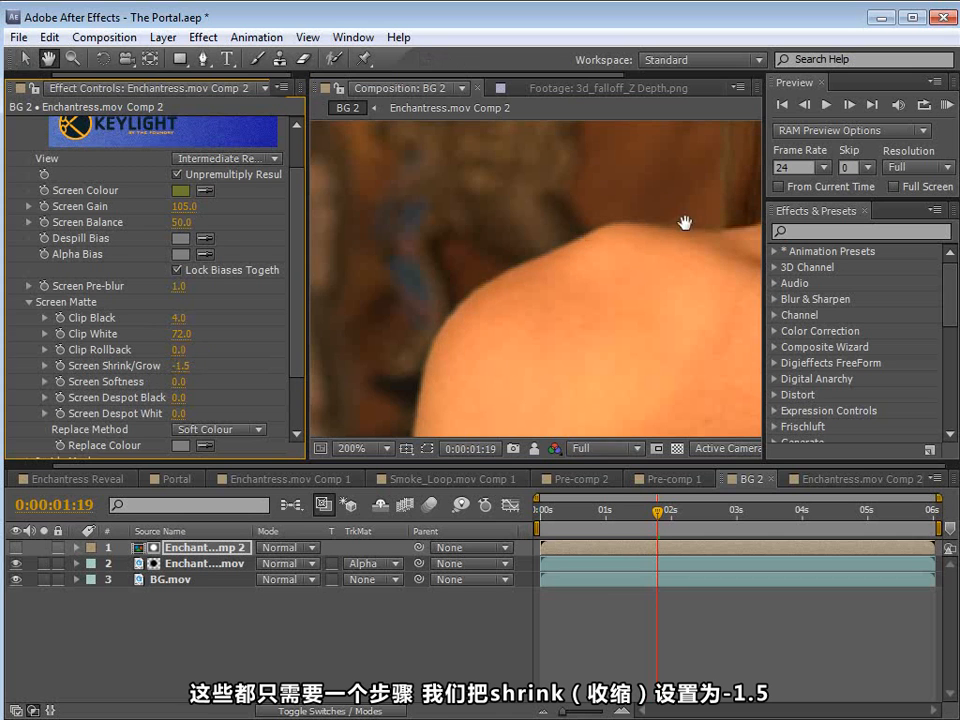
pyautogui.moveTo(681, 221); pyautogui.dragTo(522, 209)
pyautogui.scroll(-1, 520, 320)
pyautogui.moveTo(732, 256); pyautogui.dragTo(542, 286)
pyautogui.moveTo(708, 242); pyautogui.dragTo(588, 313)
pyautogui.scroll(-1, 611, 297)
pyautogui.moveTo(471, 336); pyautogui.dragTo(542, 342)
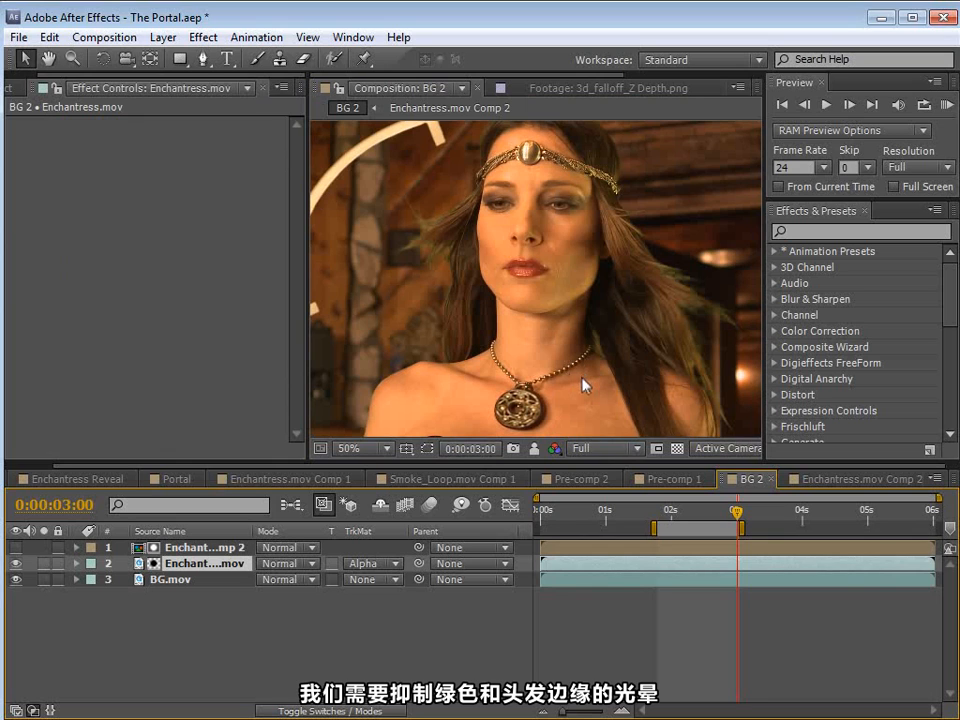
# Step: Remove the track matte from the Enchantress.mov layer and apply the Hue/Saturation color correction effect to it
pyautogui.click(368, 564)
pyautogui.click(400, 585)
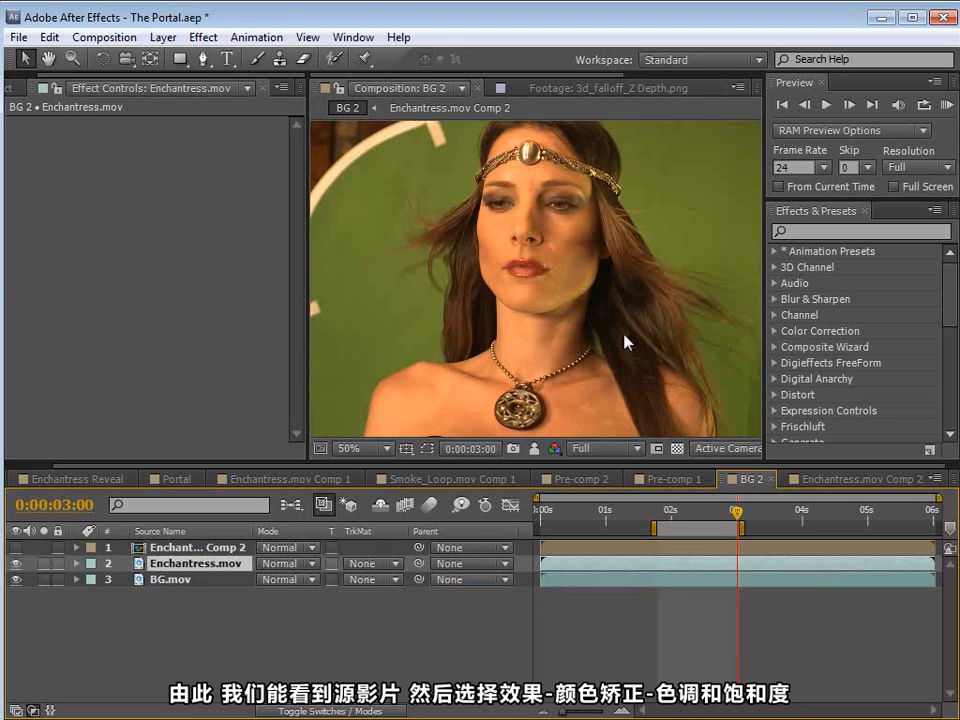
pyautogui.click(203, 37)
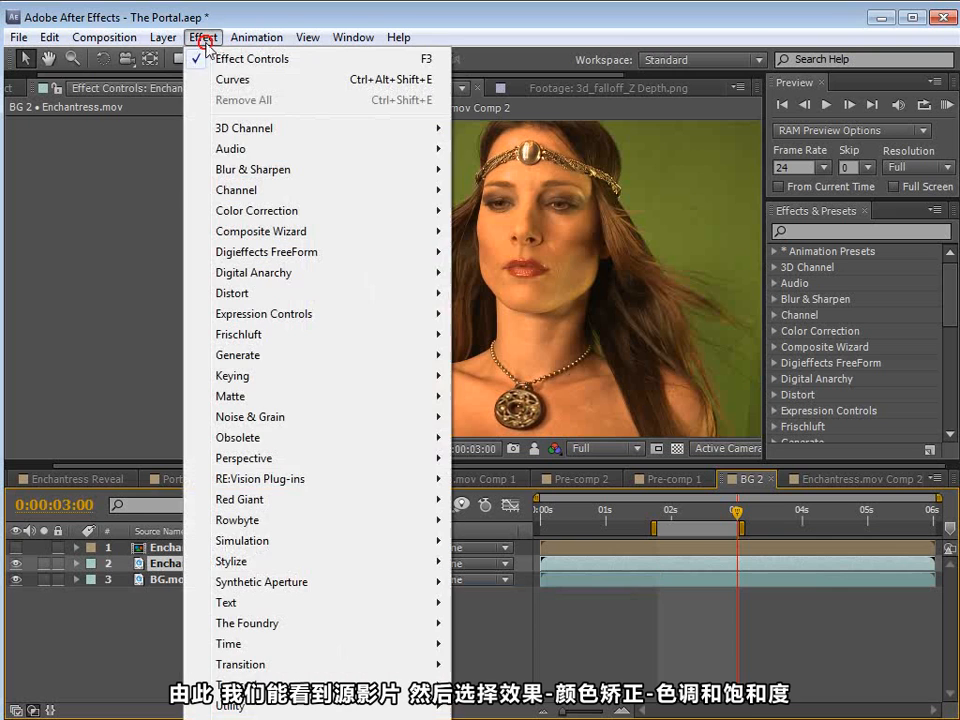
pyautogui.moveTo(266, 208)
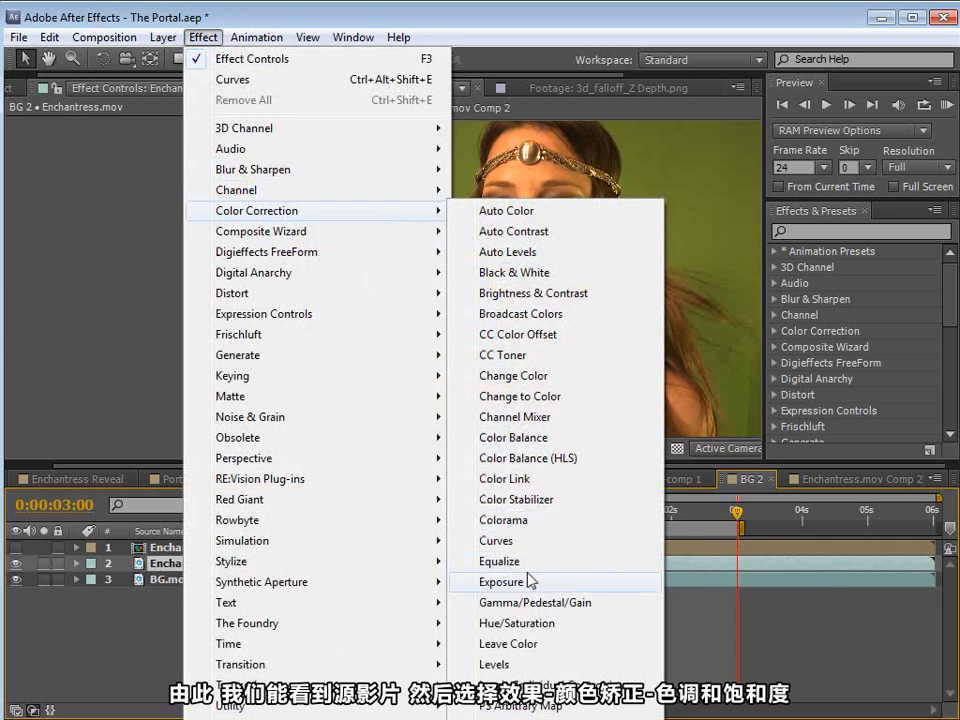
pyautogui.click(497, 625)
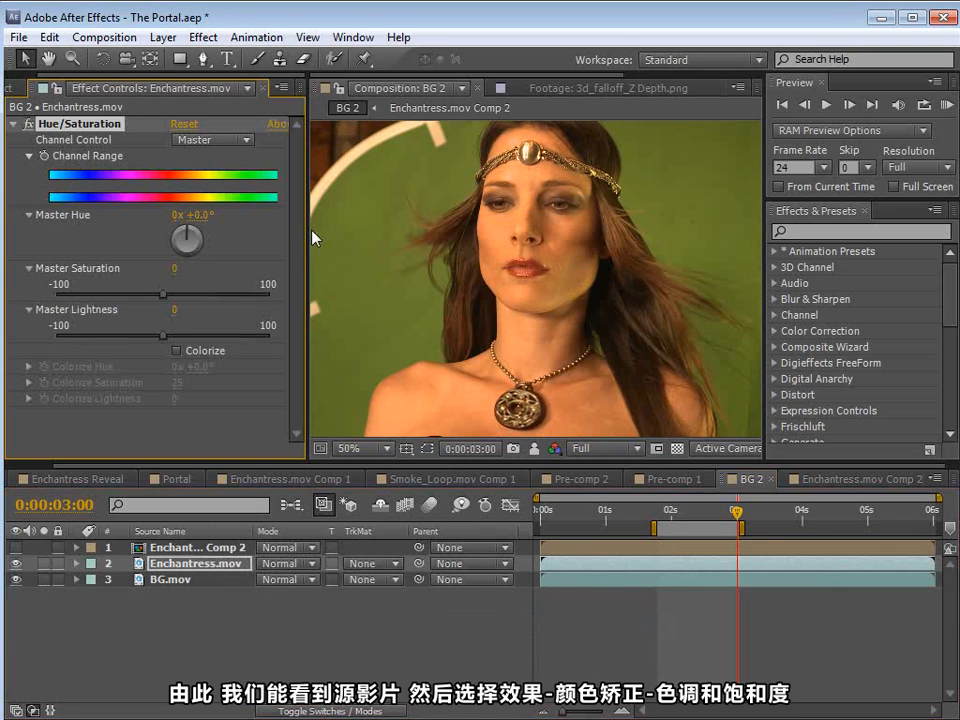
pyautogui.moveTo(308, 234); pyautogui.dragTo(335, 240)
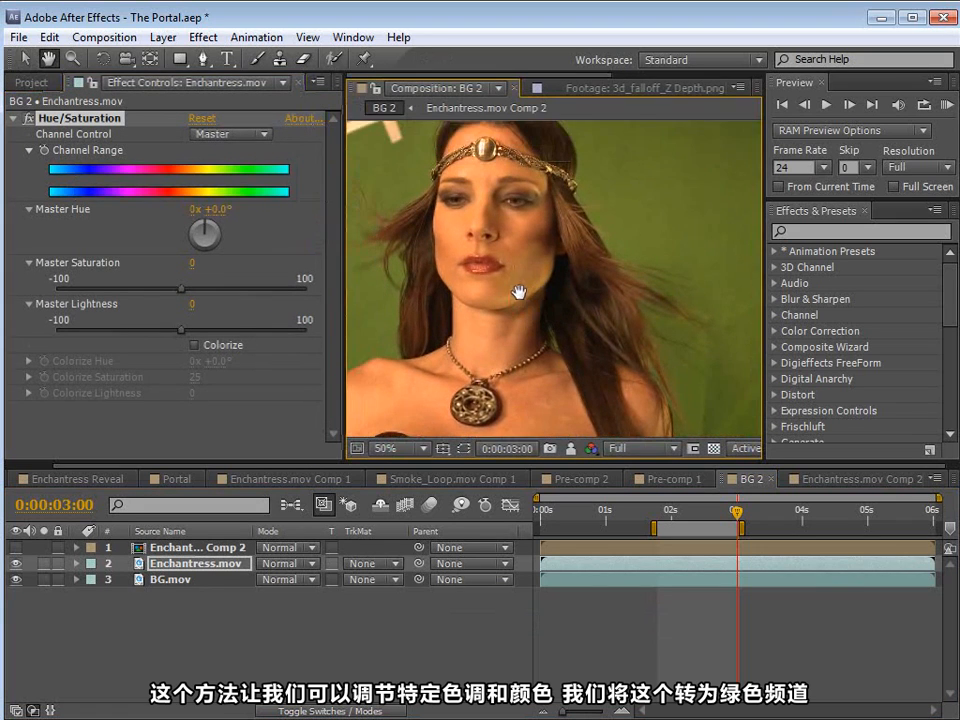
# Step: Set the Hue/Saturation channel to Greens and reduce Green Saturation to -100
pyautogui.click(225, 134)
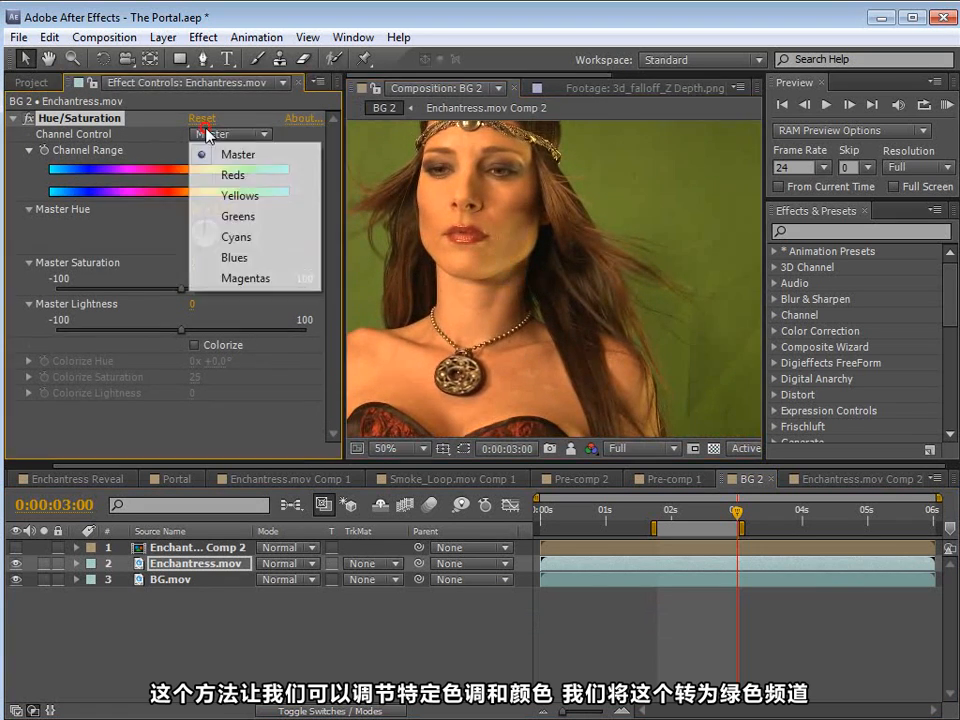
pyautogui.click(238, 217)
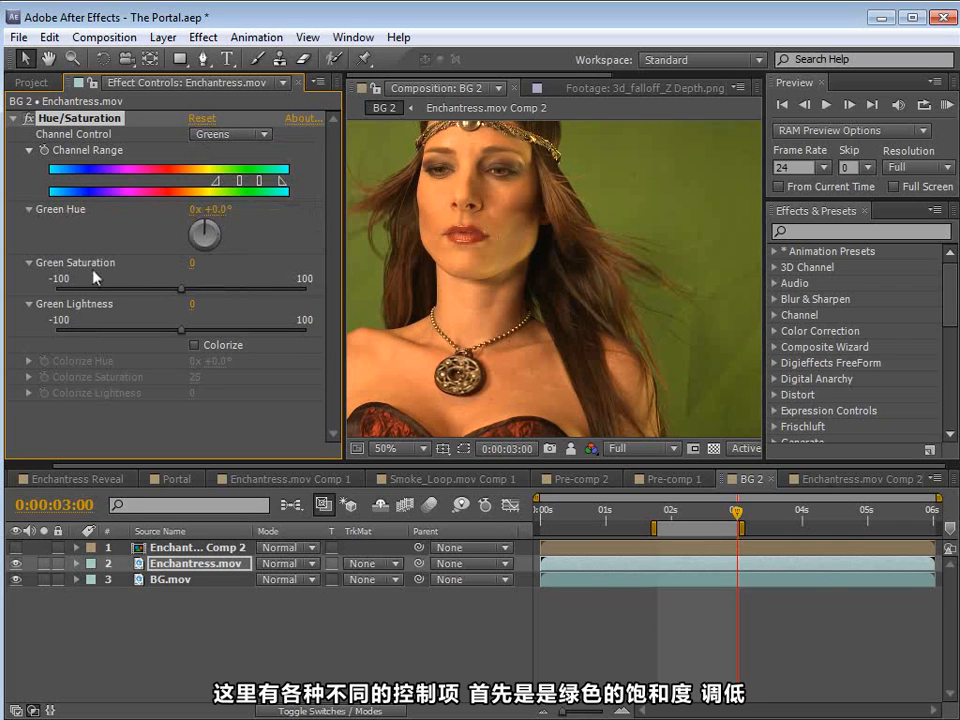
pyautogui.moveTo(183, 294); pyautogui.dragTo(35, 297)
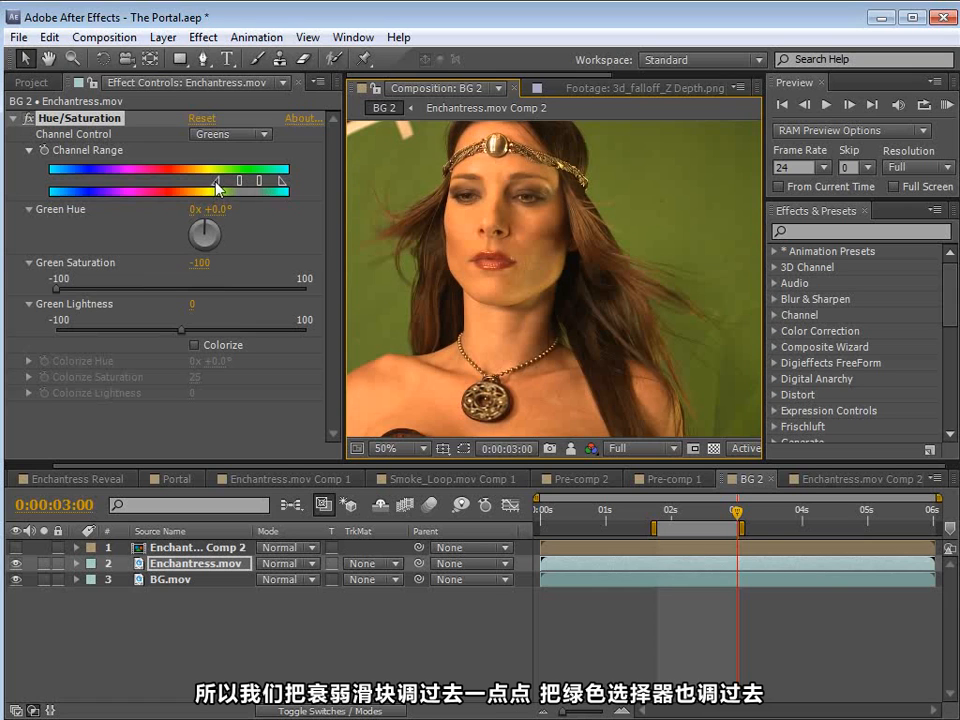
# Step: Widen the Greens range and its falloff through yellow toward orange until the green screen turns gray, checking the hair
pyautogui.moveTo(220, 188)
pyautogui.mouseDown()
pyautogui.moveTo(185, 190)
pyautogui.moveTo(233, 184)
pyautogui.moveTo(208, 187)
pyautogui.moveTo(218, 188)
pyautogui.mouseUp()
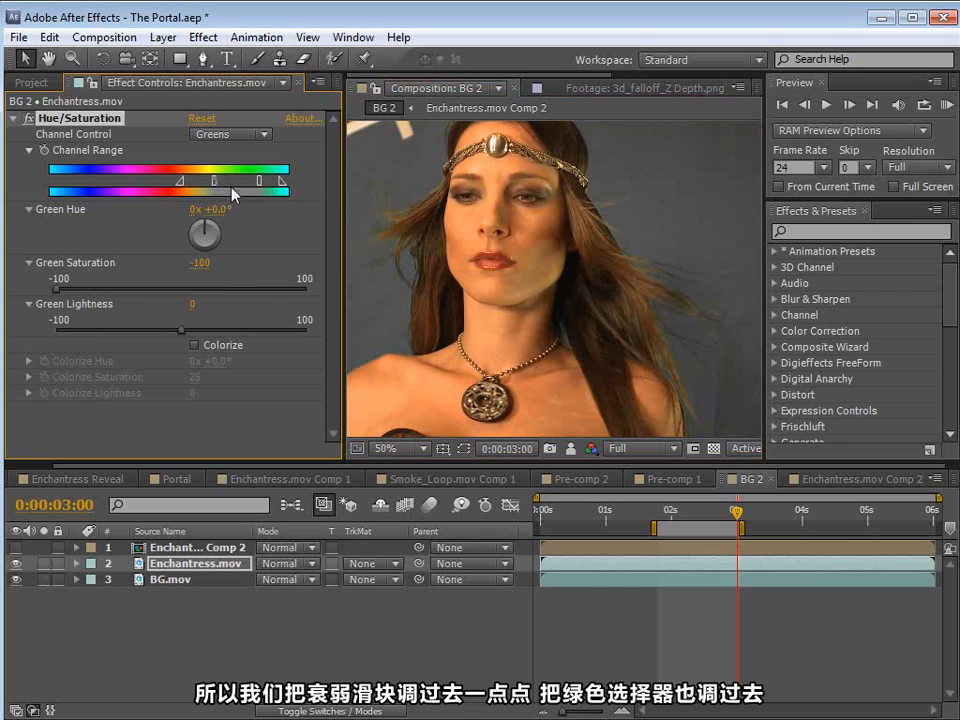
pyautogui.press('h')
pyautogui.scroll(2, 570, 279)
pyautogui.moveTo(570, 242); pyautogui.dragTo(568, 341)
pyautogui.press('v')
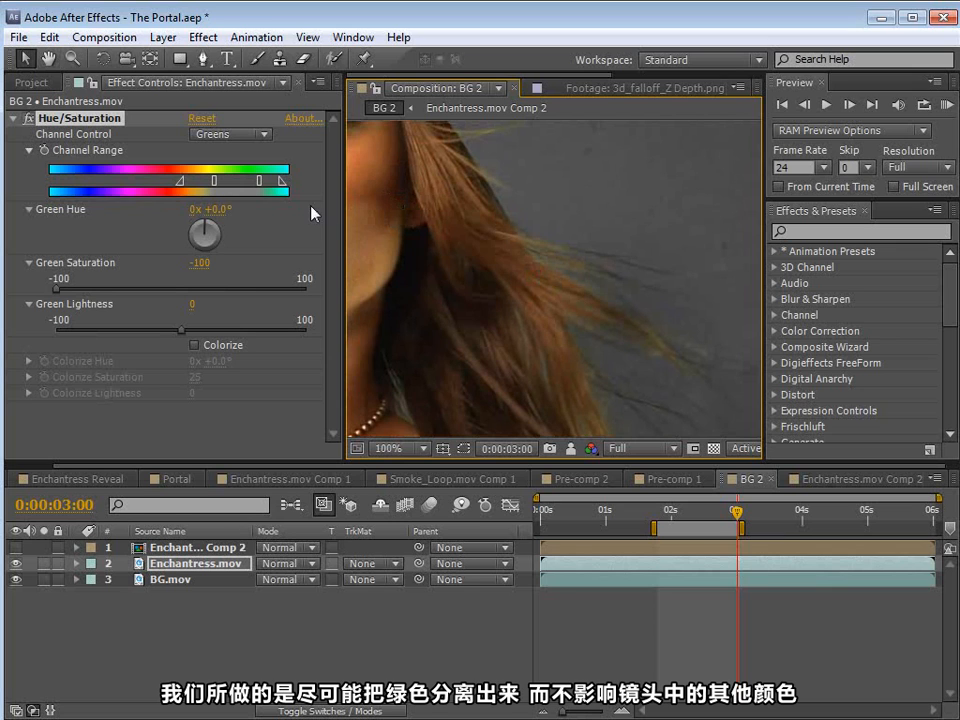
# Step: Examine her face, skin and hair at 100% for remaining green and unwanted color loss
pyautogui.press('h')
pyautogui.scroll(-1, 448, 244)
pyautogui.scroll(1, 471, 313)
pyautogui.moveTo(448, 244); pyautogui.dragTo(576, 296)
pyautogui.moveTo(523, 204); pyautogui.dragTo(484, 284)
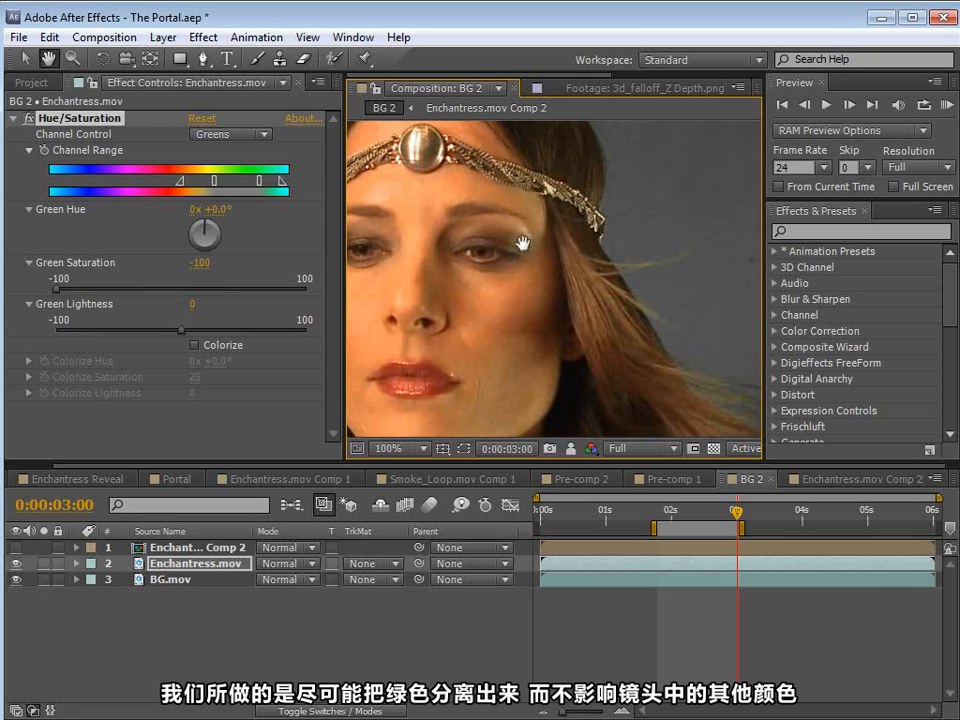
pyautogui.moveTo(534, 390); pyautogui.dragTo(500, 276)
pyautogui.moveTo(580, 306); pyautogui.dragTo(543, 309)
pyautogui.moveTo(466, 286); pyautogui.dragTo(455, 243)
pyautogui.press('v')
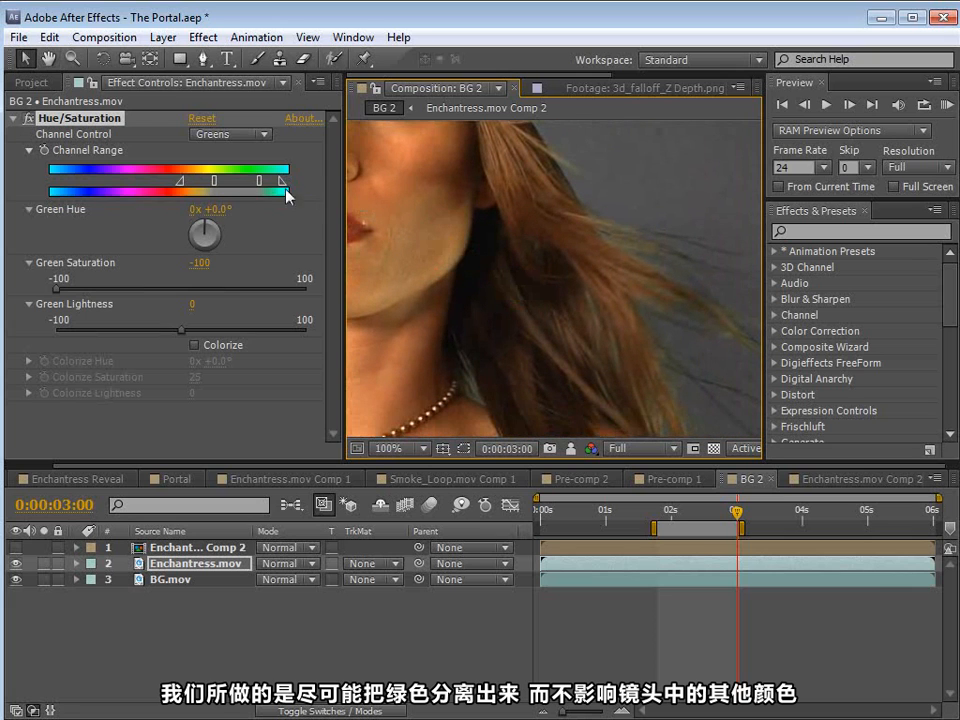
# Step: Extend the Greens range to cyan with its falloff reaching into blue, and shift its lower limit to yellow
pyautogui.moveTo(281, 182); pyautogui.dragTo(58, 176)
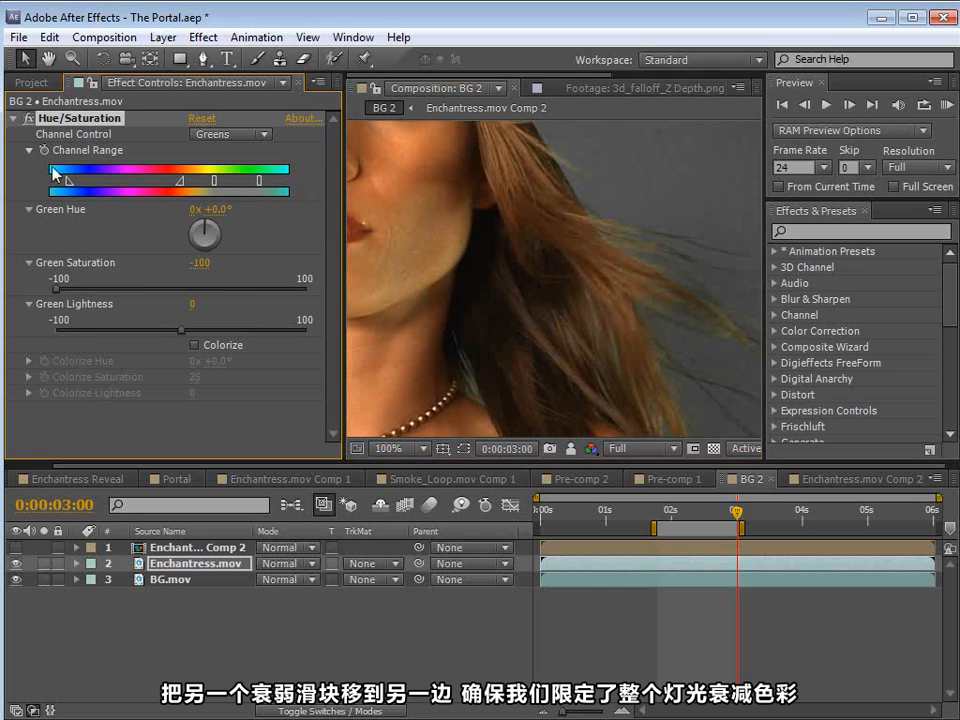
pyautogui.moveTo(259, 181); pyautogui.dragTo(286, 182)
pyautogui.moveTo(214, 180); pyautogui.dragTo(212, 186)
pyautogui.scroll(1, 690, 274)
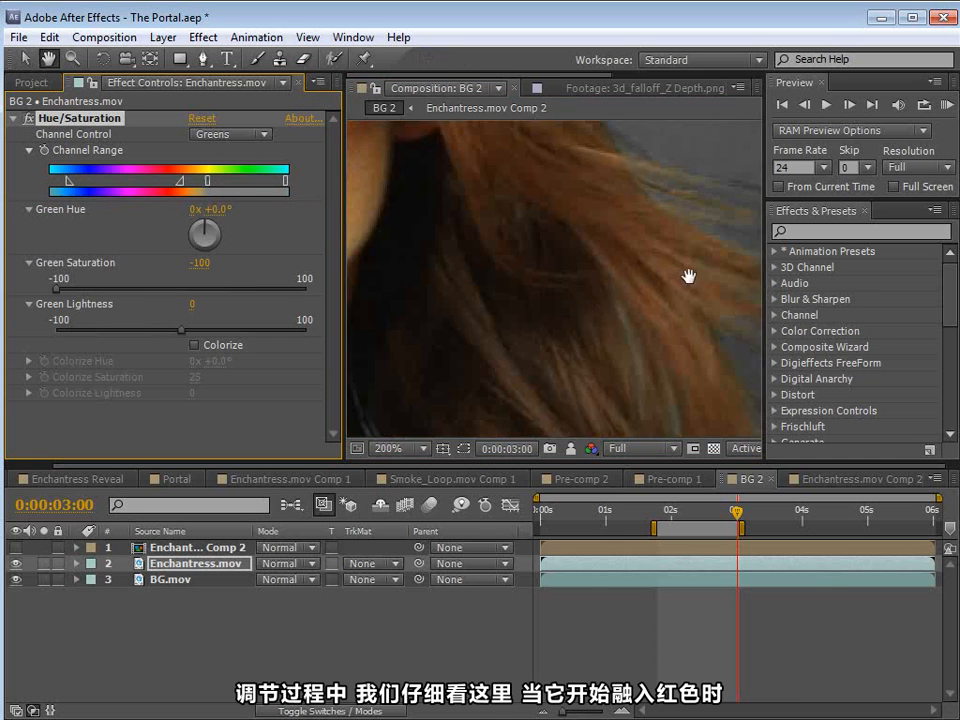
pyautogui.moveTo(690, 274); pyautogui.dragTo(521, 261)
# Step: Adjust the Greens range's lower falloff between red and yellow while checking her face and hair
pyautogui.moveTo(181, 185); pyautogui.dragTo(201, 186)
pyautogui.press('h')
pyautogui.scroll(-1, 474, 264)
pyautogui.moveTo(474, 264); pyautogui.dragTo(636, 321)
pyautogui.moveTo(578, 355); pyautogui.dragTo(543, 270)
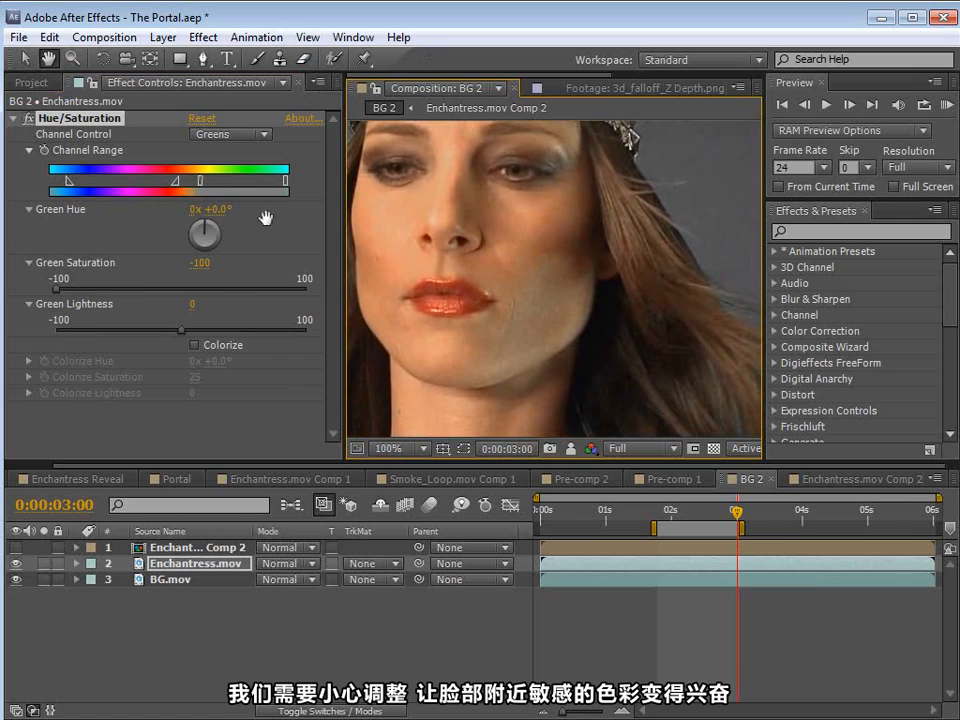
# Step: Fine-tune the lower limit and falloff of the Greens range around yellow and orange to protect her skin tones
pyautogui.press('v')
pyautogui.click(210, 182)
pyautogui.press('h')
pyautogui.moveTo(518, 221); pyautogui.dragTo(549, 354)
pyautogui.moveTo(455, 430); pyautogui.dragTo(534, 261)
pyautogui.moveTo(438, 261); pyautogui.dragTo(527, 316)
pyautogui.press('v')
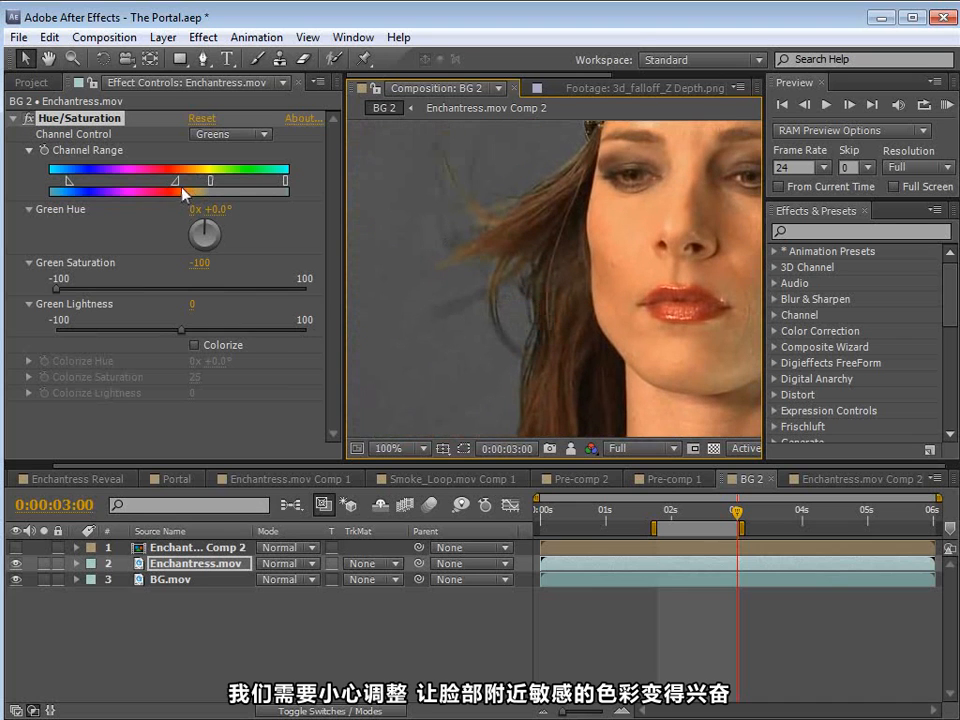
pyautogui.moveTo(175, 183); pyautogui.dragTo(205, 183)
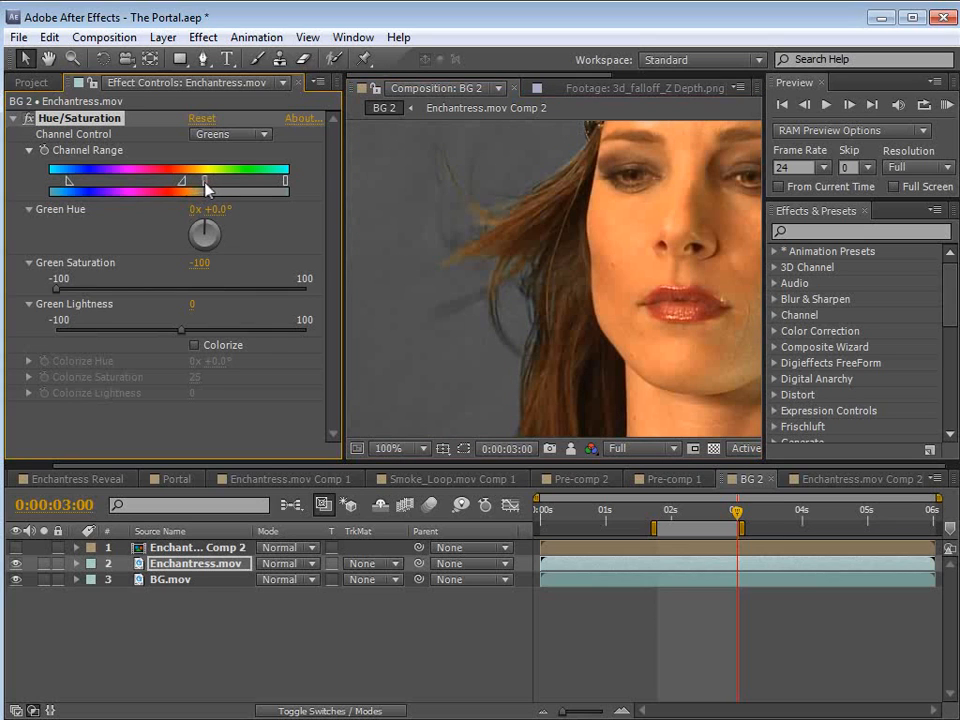
# Step: Examine her face, hair strands and shoulder against the gray backdrop to judge the desaturation
pyautogui.press('space')
pyautogui.moveTo(679, 276); pyautogui.dragTo(495, 308)
pyautogui.moveTo(695, 281); pyautogui.dragTo(562, 331)
pyautogui.moveTo(486, 242); pyautogui.dragTo(496, 152)
pyautogui.moveTo(623, 430); pyautogui.dragTo(575, 290)
pyautogui.moveTo(706, 375); pyautogui.dragTo(574, 319)
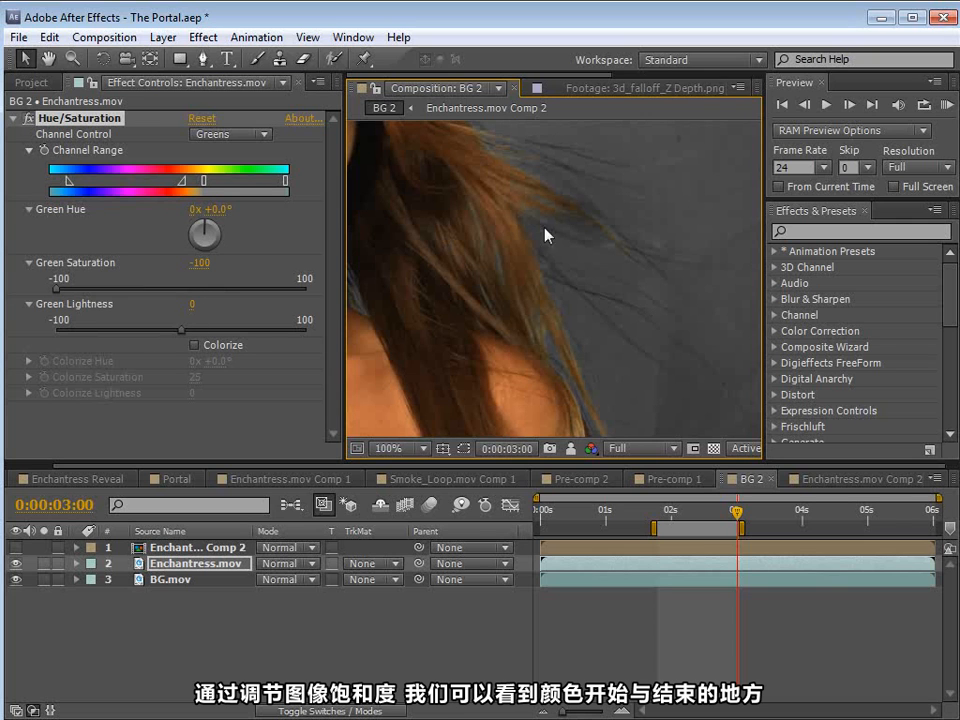
pyautogui.press('space')
pyautogui.scroll(-1, 573, 270)
pyautogui.moveTo(504, 212); pyautogui.dragTo(561, 321)
pyautogui.moveTo(475, 338); pyautogui.dragTo(559, 341)
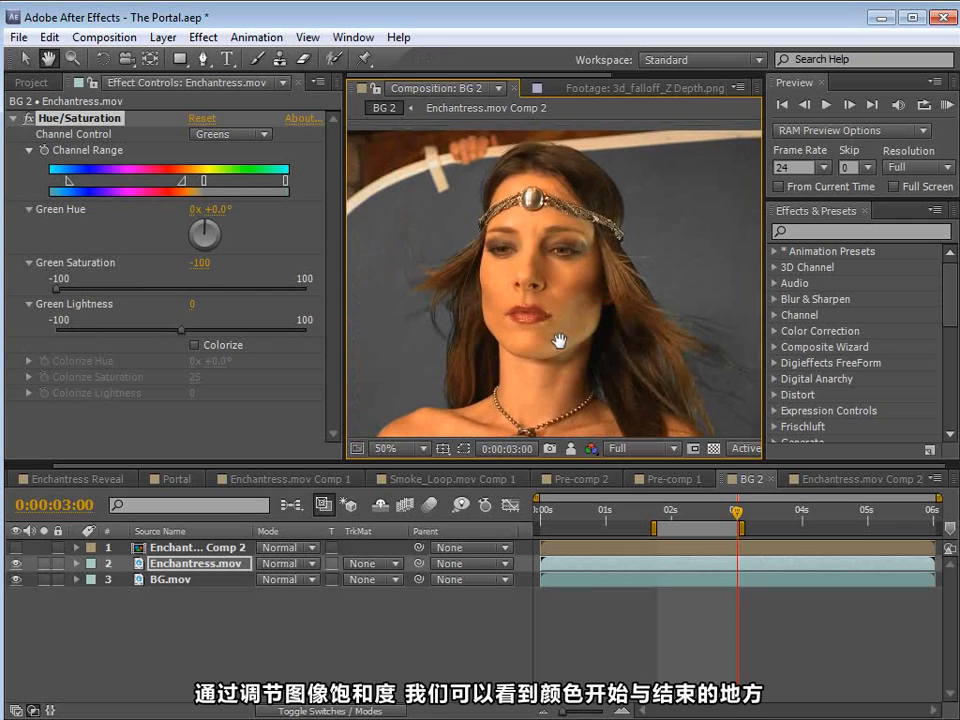
pyautogui.scroll(1, 559, 341)
pyautogui.moveTo(648, 340); pyautogui.dragTo(568, 330)
# Step: Set the Enchantress.mov layer's track matte back to Alpha Matte "Enchantress.mov Comp 2" and check the hair against the background
pyautogui.click(92, 120)
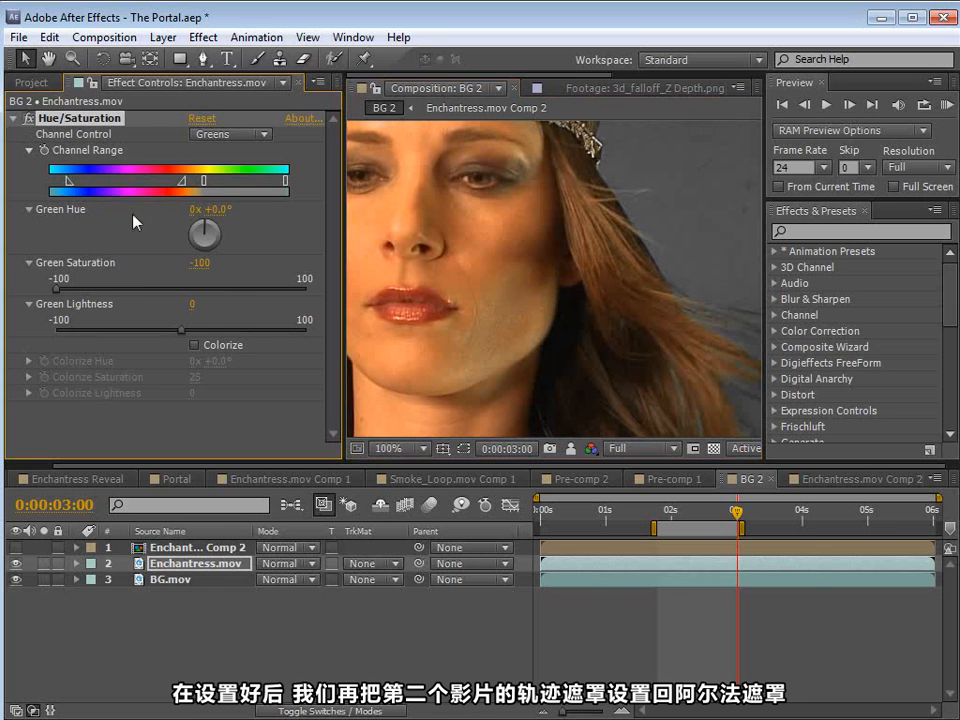
pyautogui.click(381, 564)
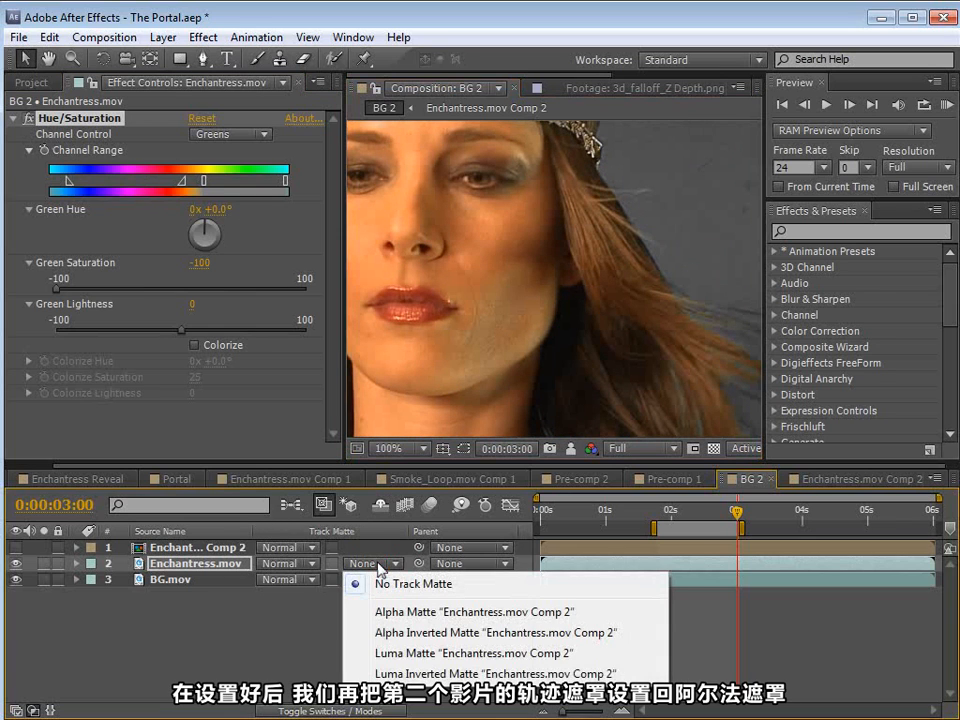
pyautogui.click(404, 620)
pyautogui.moveTo(684, 364); pyautogui.dragTo(510, 210)
pyautogui.scroll(-1, 565, 297)
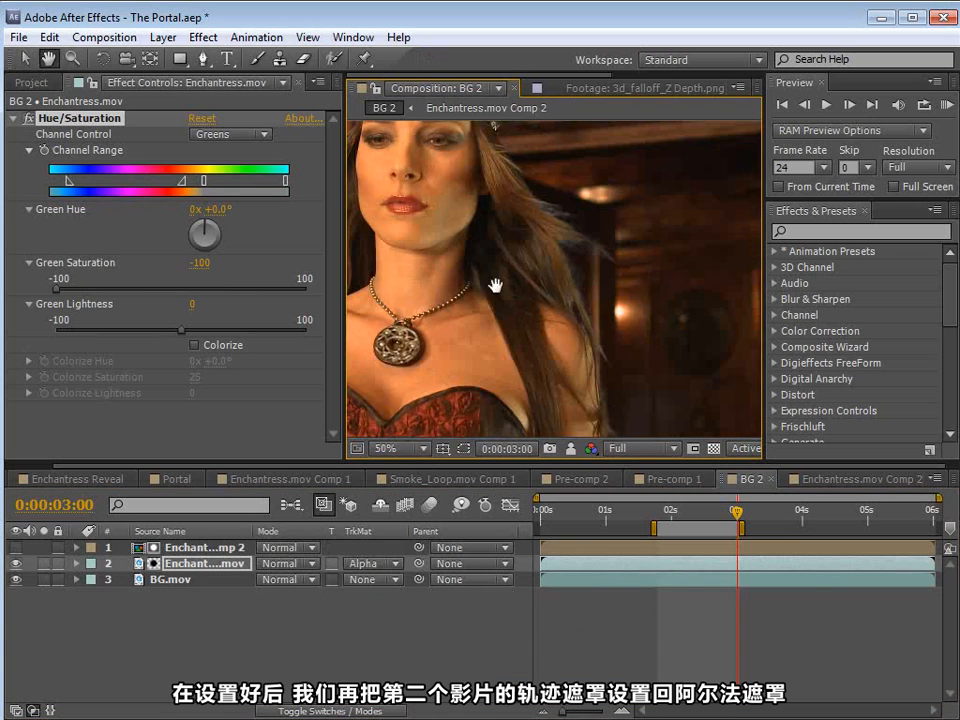
pyautogui.moveTo(497, 290); pyautogui.dragTo(658, 319)
pyautogui.scroll(1, 488, 317)
pyautogui.moveTo(434, 196); pyautogui.dragTo(514, 294)
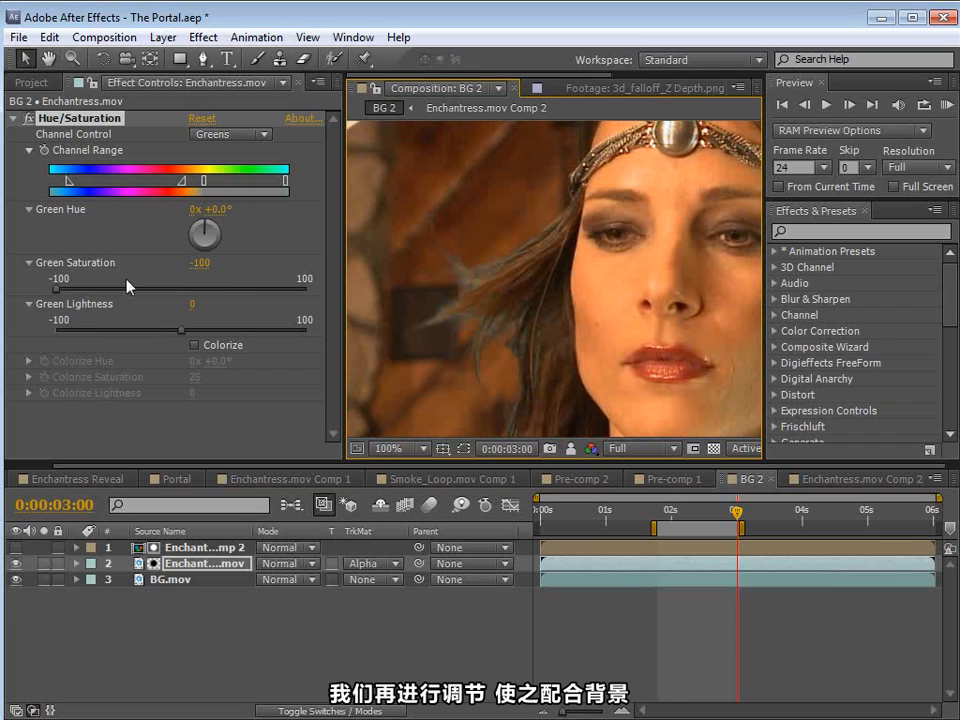
# Step: Raise Green Saturation to -11 and shift Green Hue to -41° so the hair edges match the warm background
pyautogui.moveTo(59, 289); pyautogui.dragTo(170, 293)
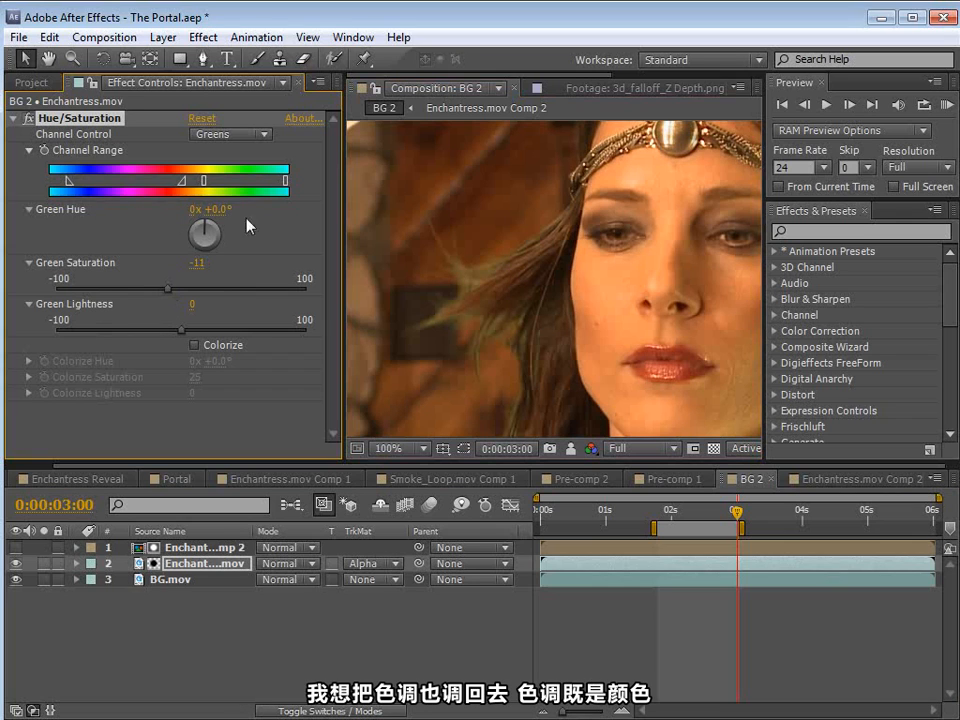
pyautogui.moveTo(221, 212)
pyautogui.mouseDown()
pyautogui.moveTo(181, 213)
pyautogui.moveTo(212, 212)
pyautogui.moveTo(203, 212)
pyautogui.mouseUp()
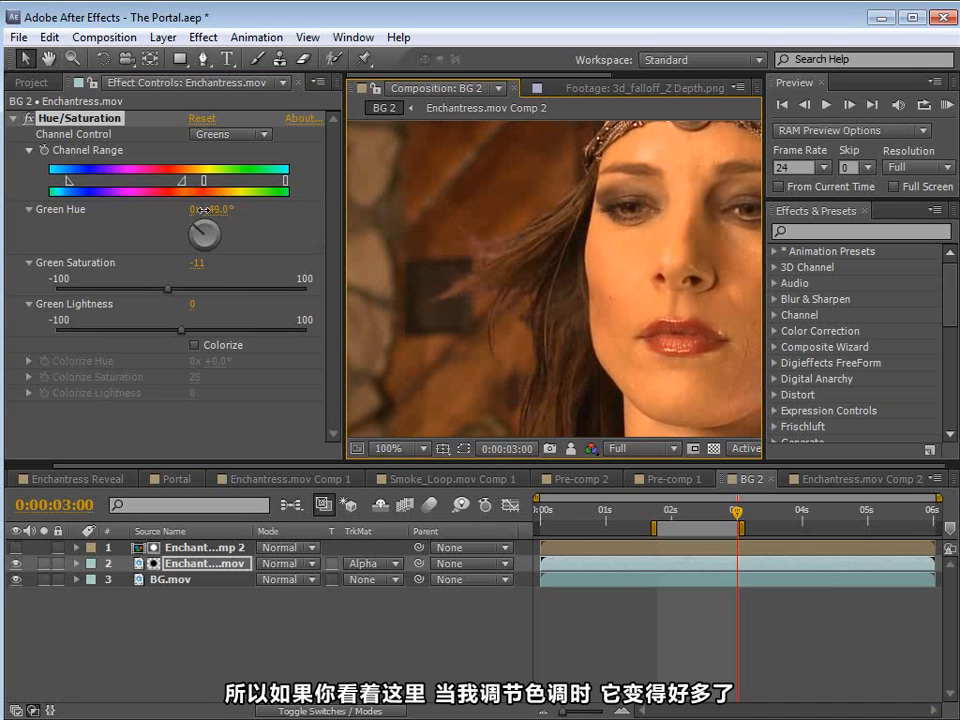
pyautogui.press('space')
pyautogui.moveTo(532, 334); pyautogui.dragTo(555, 328)
pyautogui.scroll(1, 555, 322)
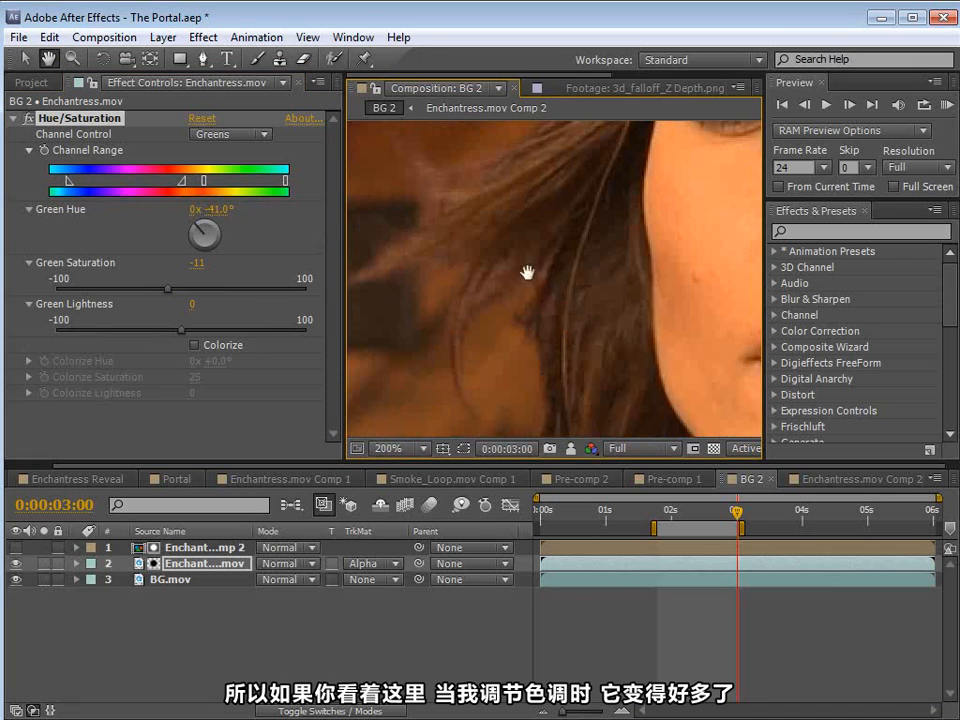
pyautogui.moveTo(527, 273); pyautogui.dragTo(540, 335)
# Step: Reduce Green Saturation to -42 and lower Green Lightness to -46 to darken the hair edges
pyautogui.moveTo(166, 290); pyautogui.dragTo(137, 292)
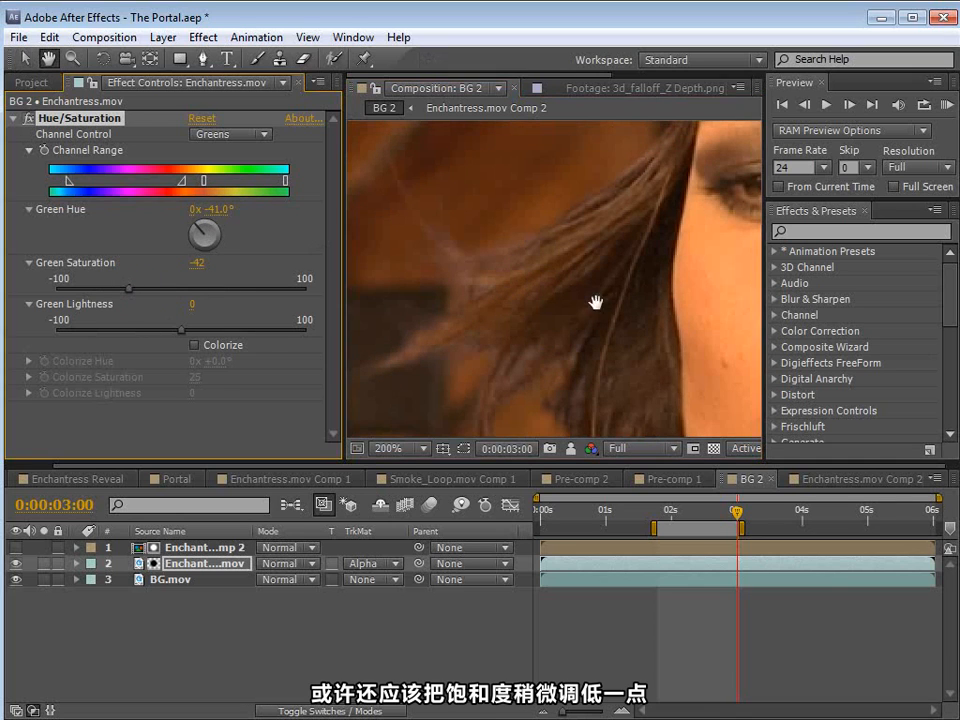
pyautogui.scroll(-1, 596, 298)
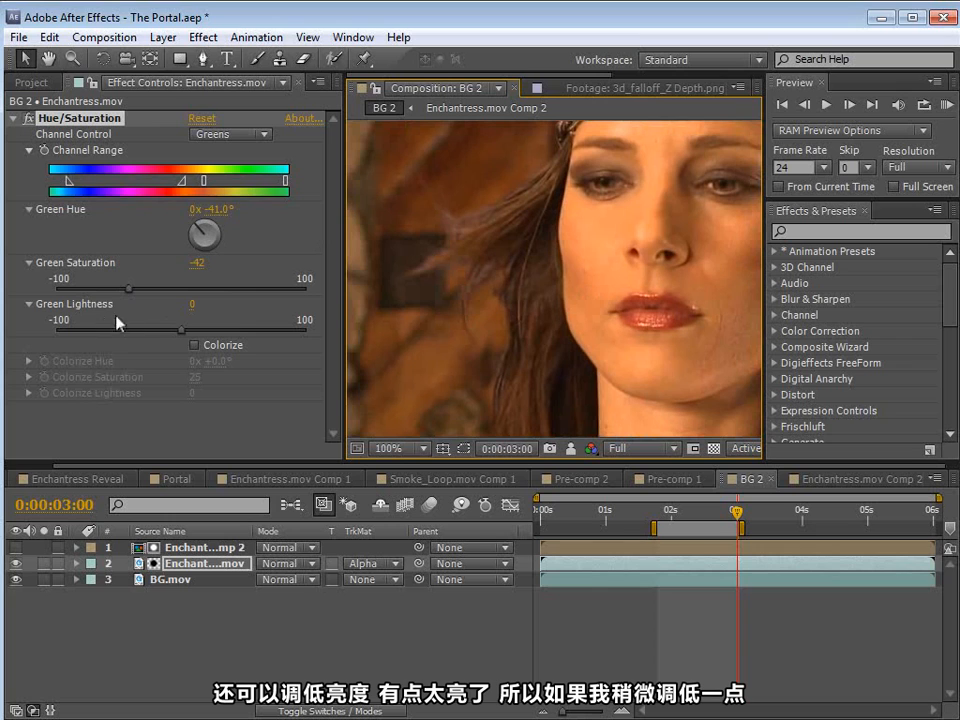
pyautogui.moveTo(174, 334); pyautogui.dragTo(146, 340)
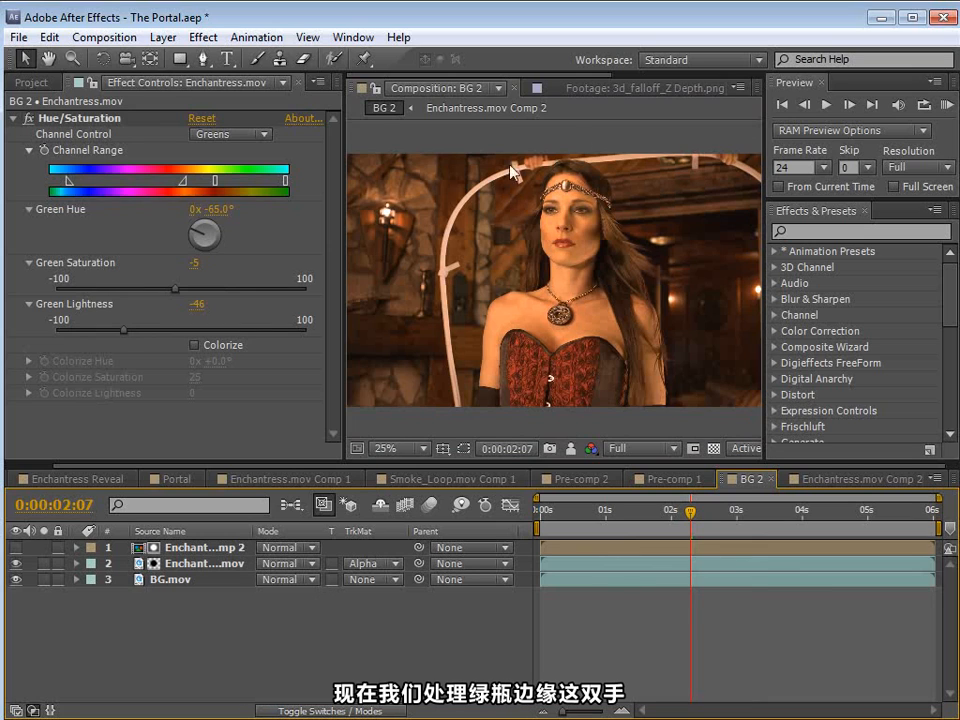
# Step: Draw a curved Pen mask on the Enchantress.mov layer just inside the hoop, keeping the woman and cutting away the hoop and hands
pyautogui.click(175, 564)
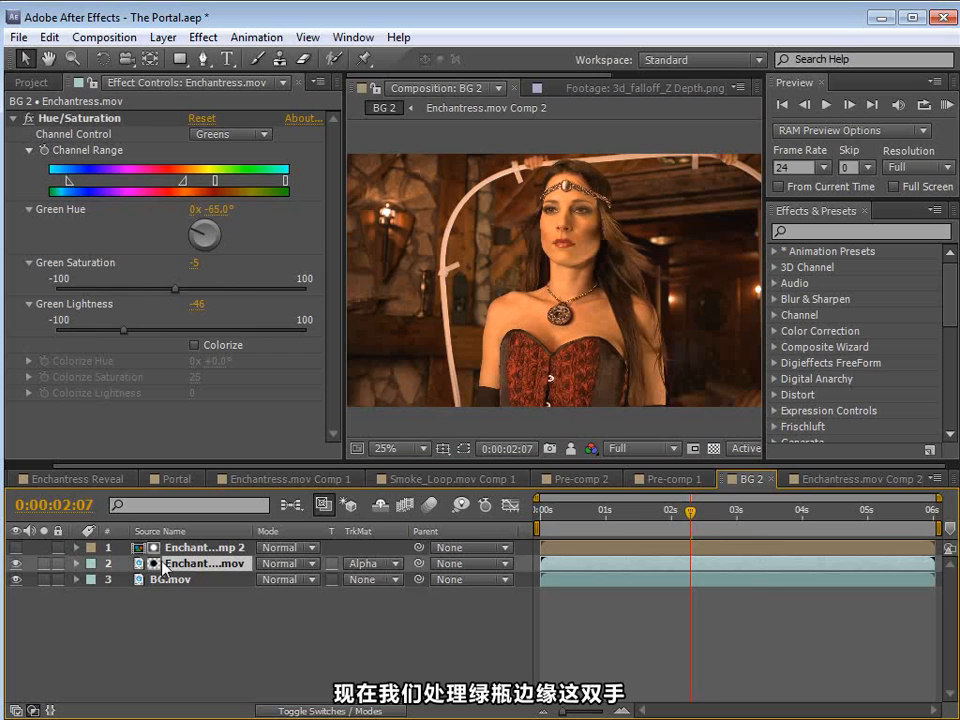
pyautogui.click(203, 58)
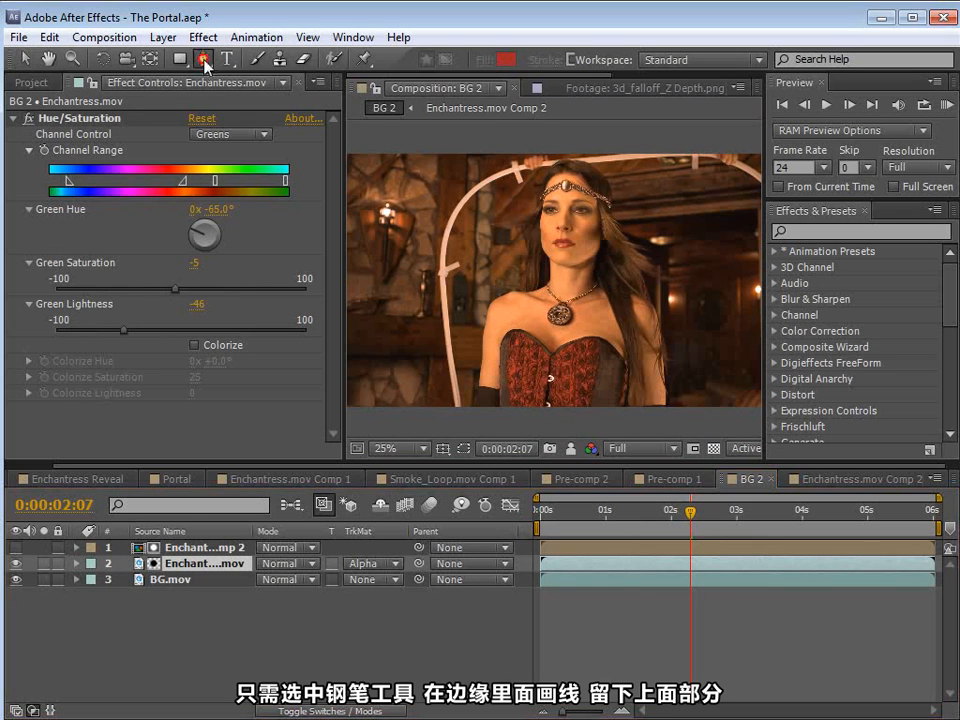
pyautogui.click(471, 425)
pyautogui.moveTo(456, 346); pyautogui.dragTo(456, 330)
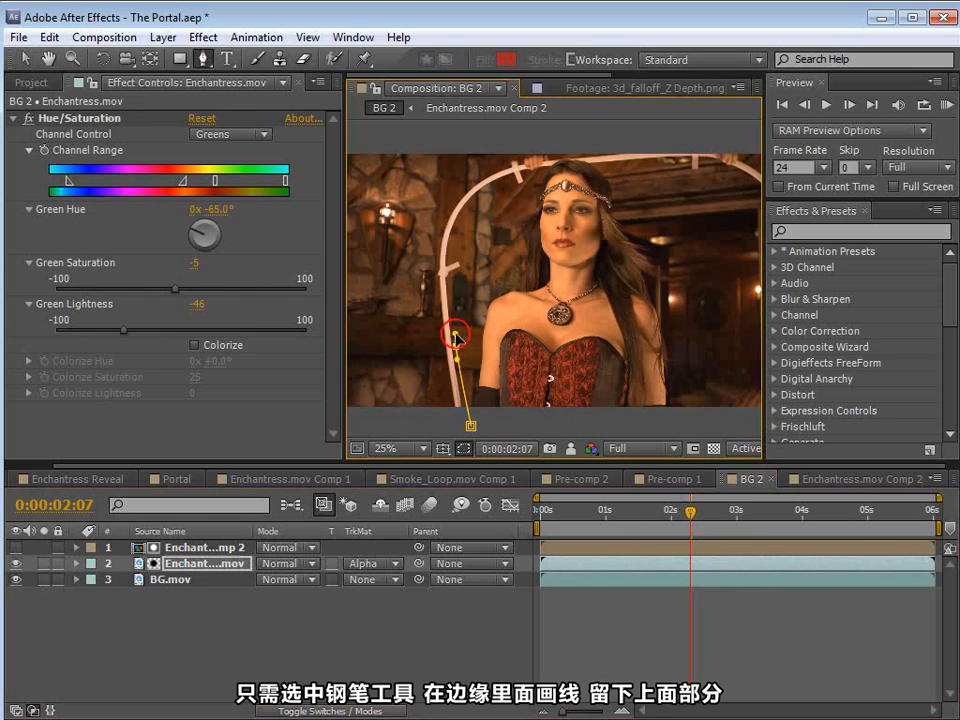
pyautogui.moveTo(470, 266); pyautogui.dragTo(472, 256)
pyautogui.moveTo(498, 210); pyautogui.dragTo(612, 154)
pyautogui.moveTo(665, 175); pyautogui.dragTo(579, 212)
pyautogui.press('space')
pyautogui.moveTo(645, 203); pyautogui.dragTo(652, 211)
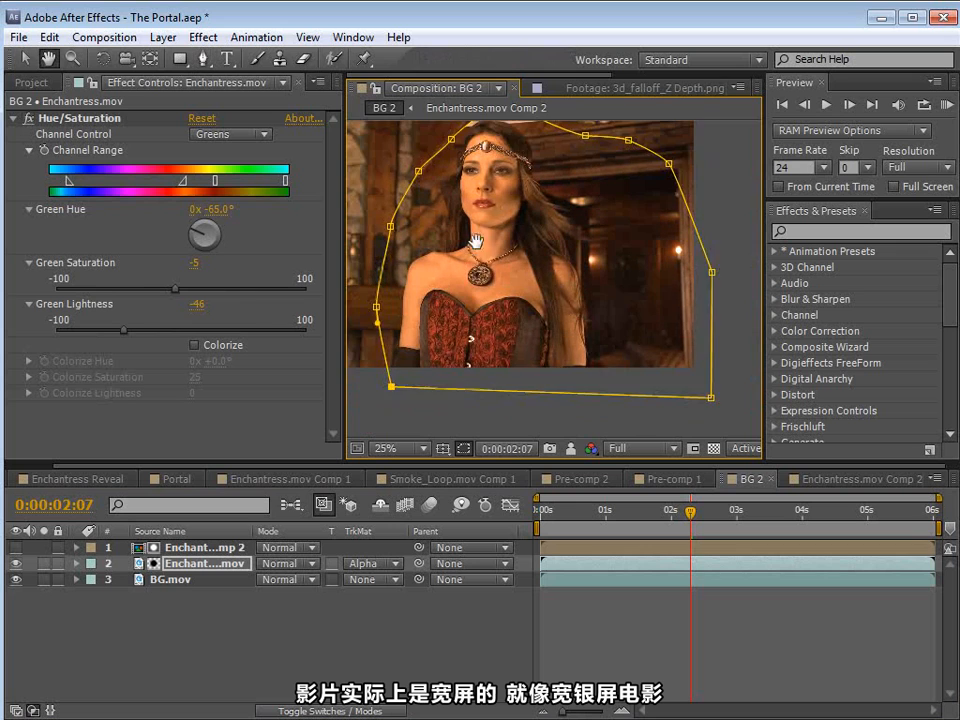
pyautogui.moveTo(480, 232); pyautogui.dragTo(532, 274)
pyautogui.click(632, 602)
pyautogui.scroll(-1, 530, 318)
pyautogui.scroll(1, 530, 320)
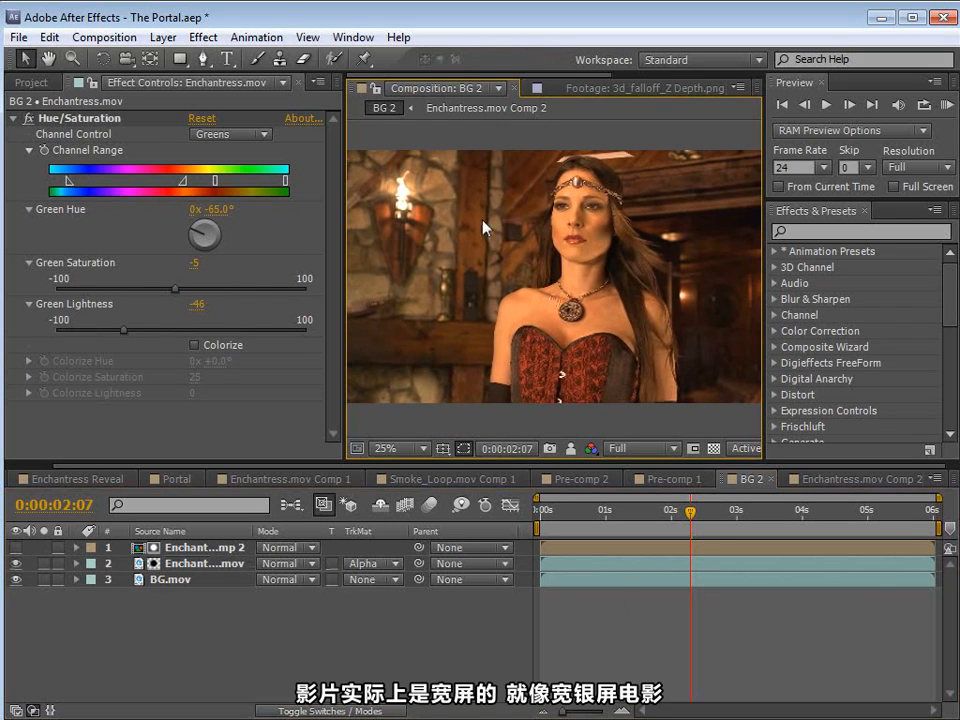
# Step: Set the BG 2 composition's height to 960 px for a widescreen frame and scrub to check the crop
pyautogui.moveTo(590, 289)
pyautogui.mouseDown()
pyautogui.moveTo(574, 275)
pyautogui.moveTo(587, 297)
pyautogui.mouseUp()
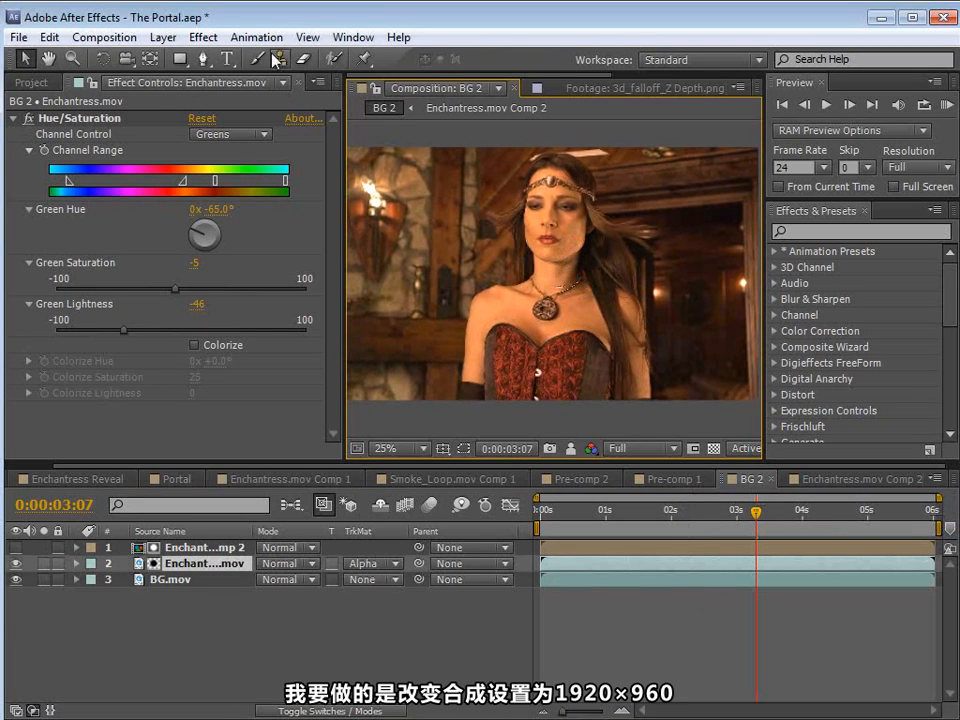
pyautogui.click(103, 37)
pyautogui.click(137, 90)
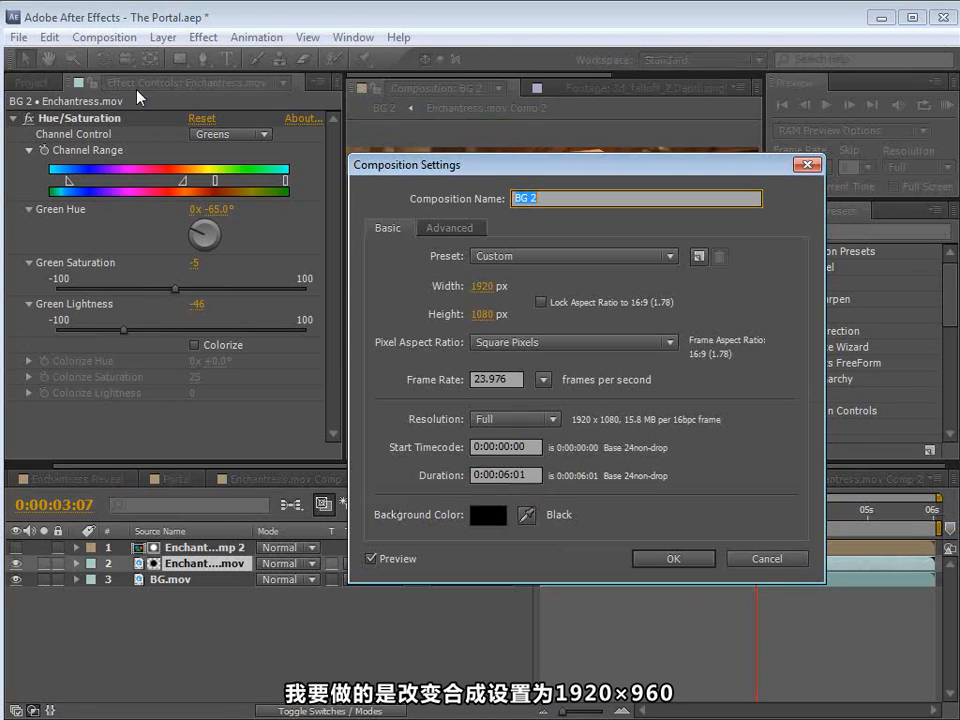
pyautogui.click(484, 316)
pyautogui.write('960')
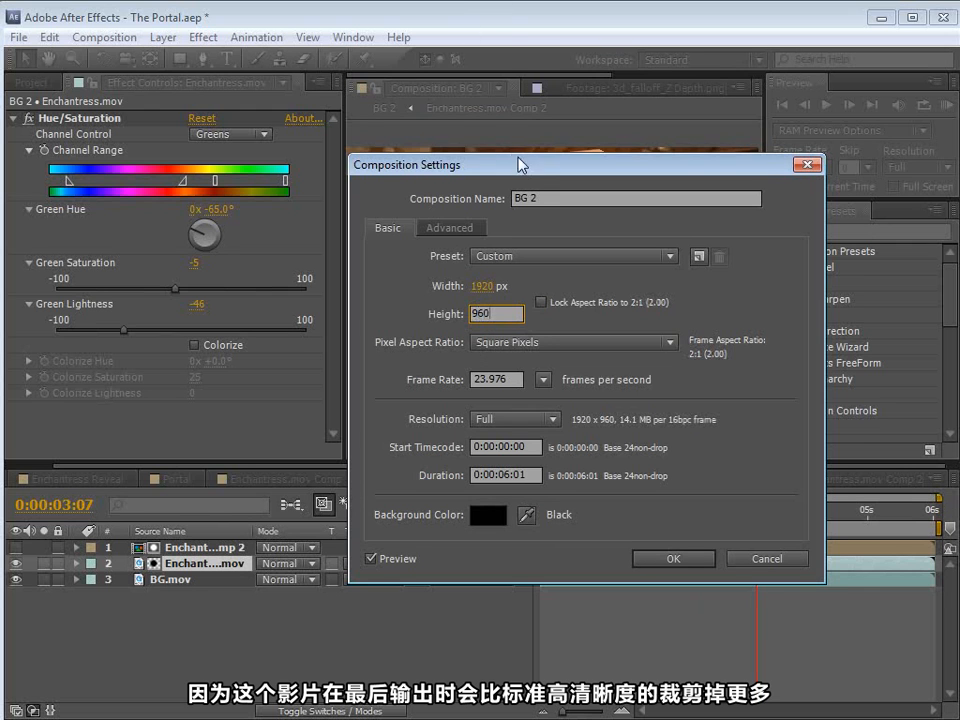
pyautogui.moveTo(519, 162); pyautogui.dragTo(467, 222)
pyautogui.click(621, 620)
pyautogui.moveTo(720, 513); pyautogui.dragTo(667, 520)
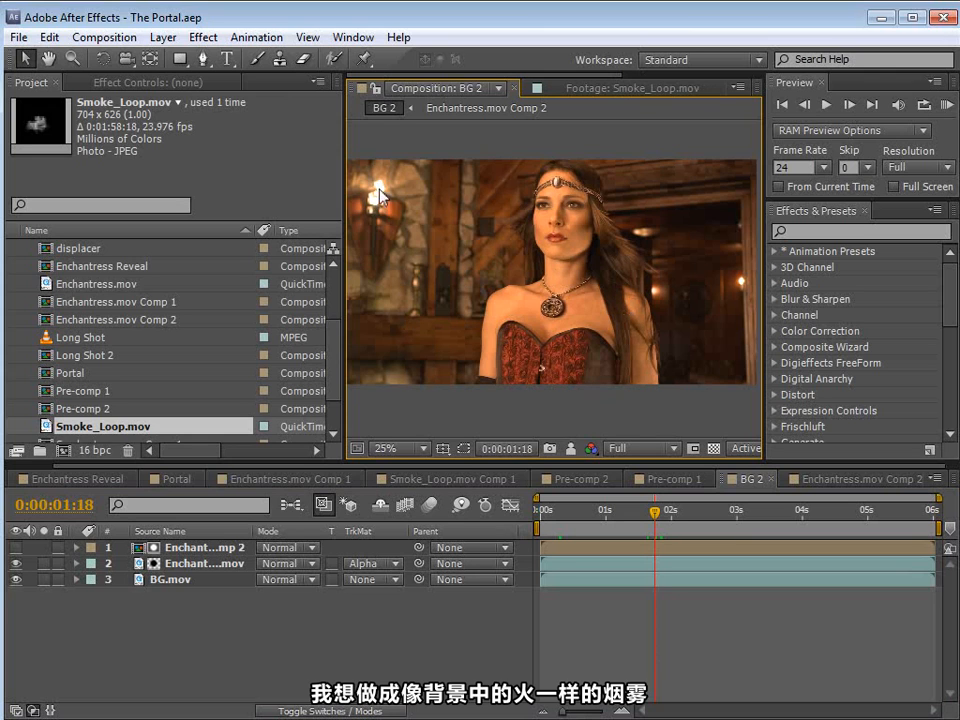
# Step: Interpret the Smoke_Loop.mov footage so that it loops 50 times
pyautogui.rightClick(50, 427)
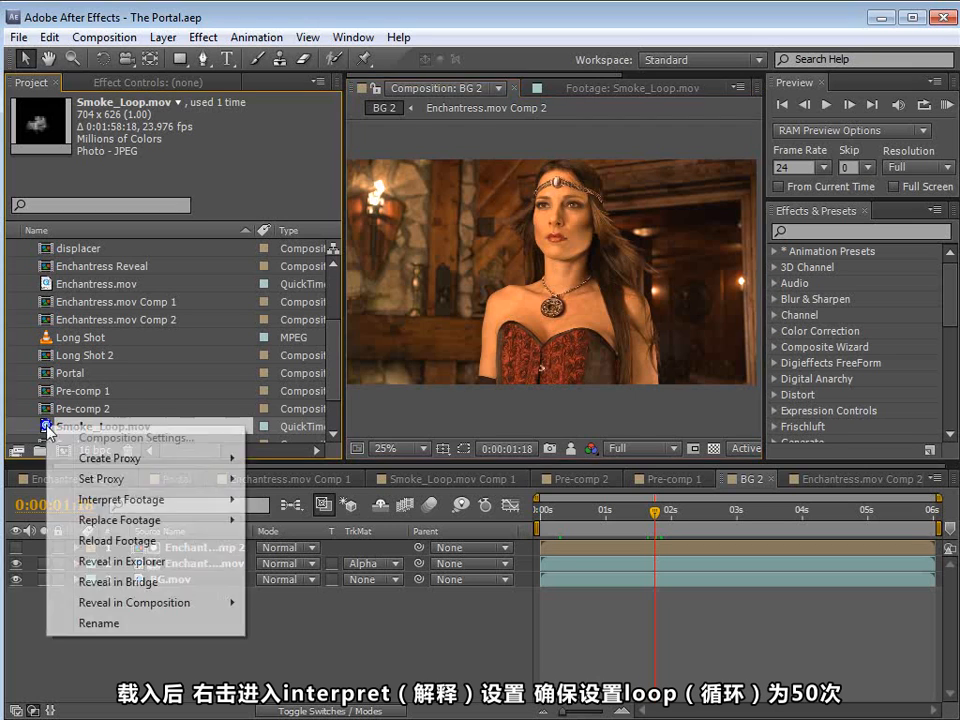
pyautogui.moveTo(96, 503)
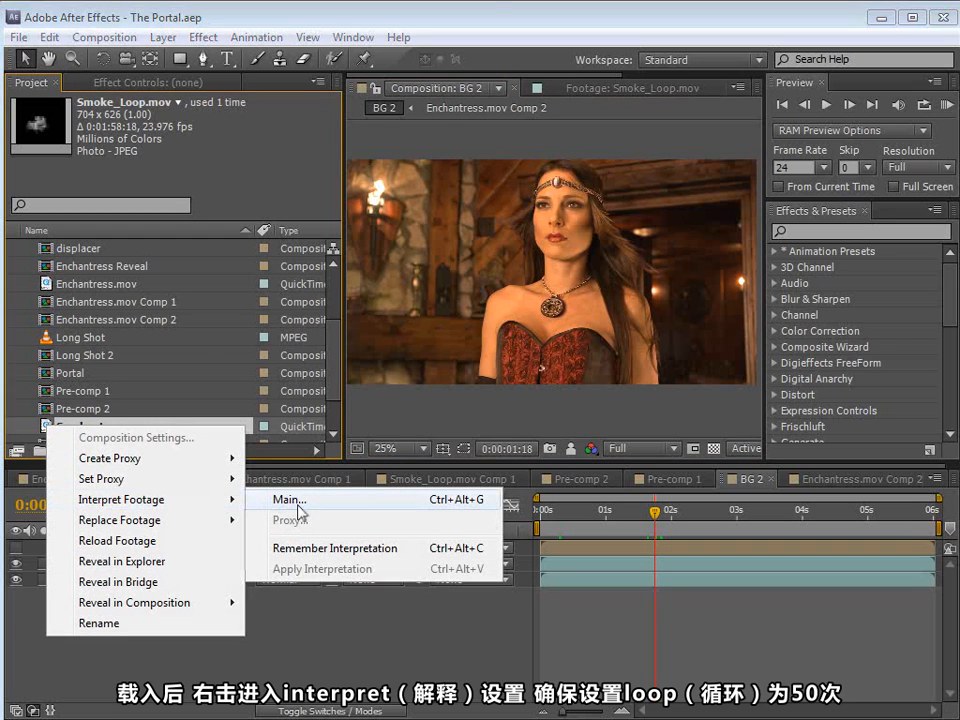
pyautogui.click(298, 505)
pyautogui.click(252, 572)
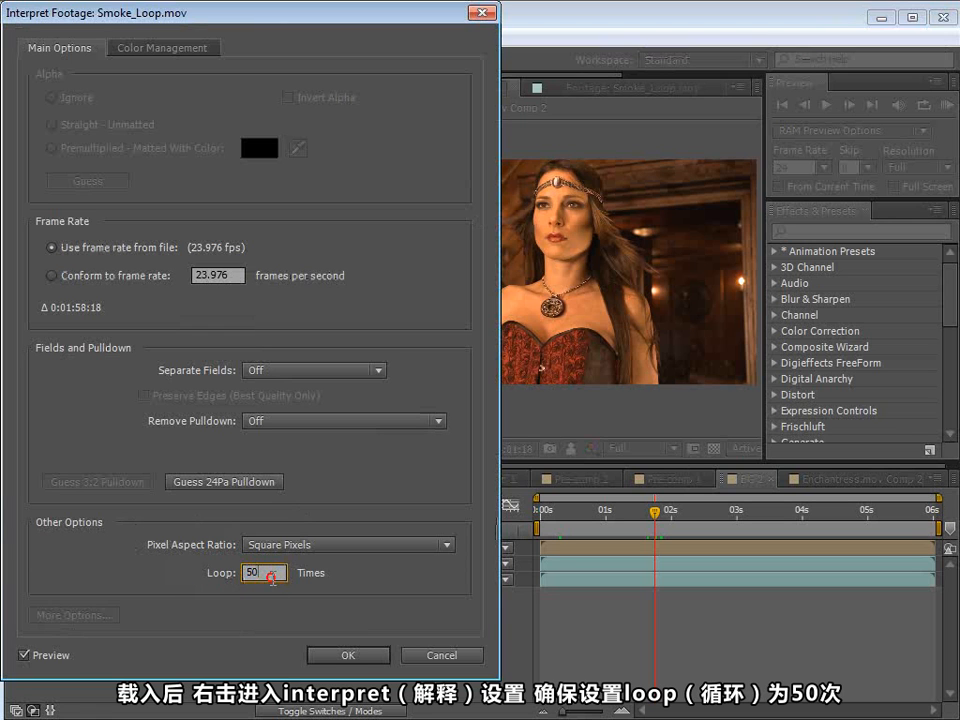
pyautogui.click(355, 655)
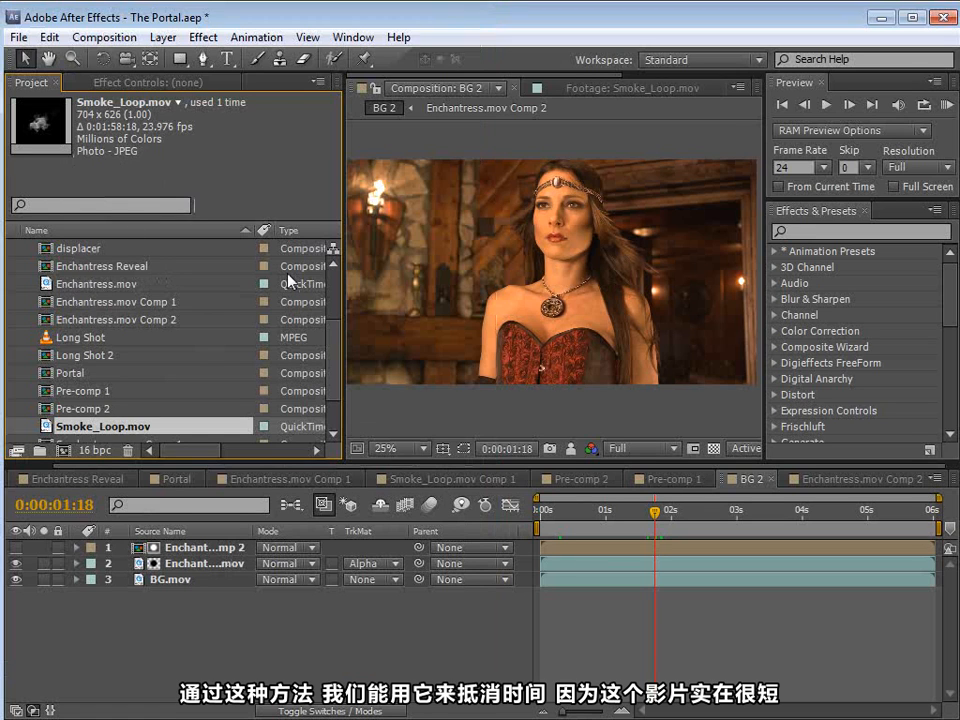
# Step: Add Smoke_Loop.mov to the BG 2 composition as the topmost layer and scrub to 0:00:01:09 to view the smoke
pyautogui.click(72, 432)
pyautogui.moveTo(72, 432); pyautogui.dragTo(560, 275)
pyautogui.scroll(1, 576, 318)
pyautogui.moveTo(602, 521); pyautogui.dragTo(632, 523)
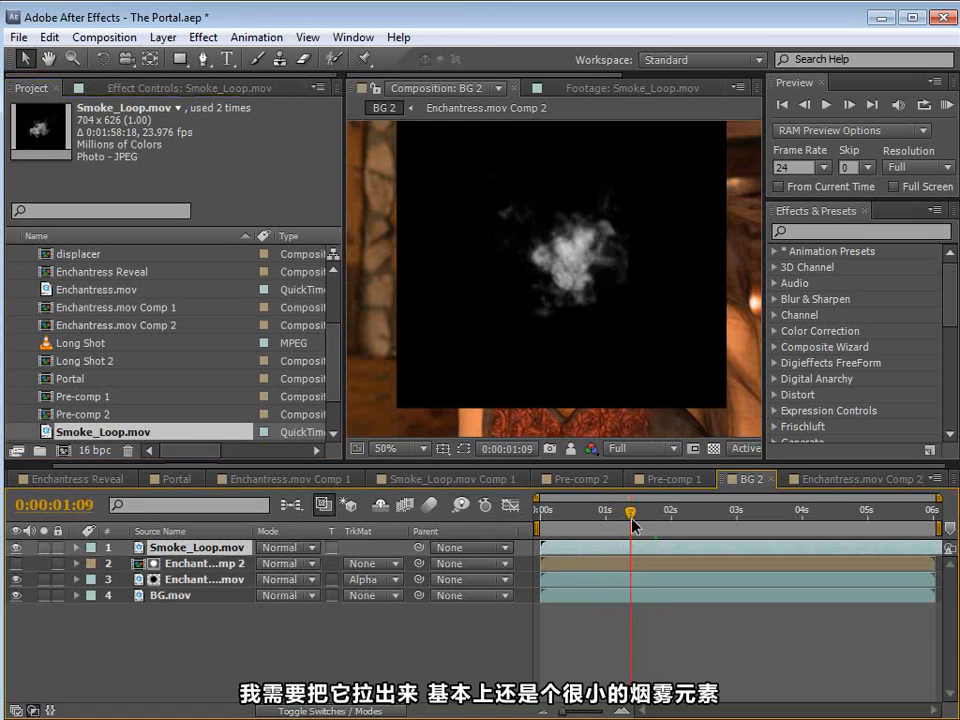
pyautogui.scroll(-1, 549, 321)
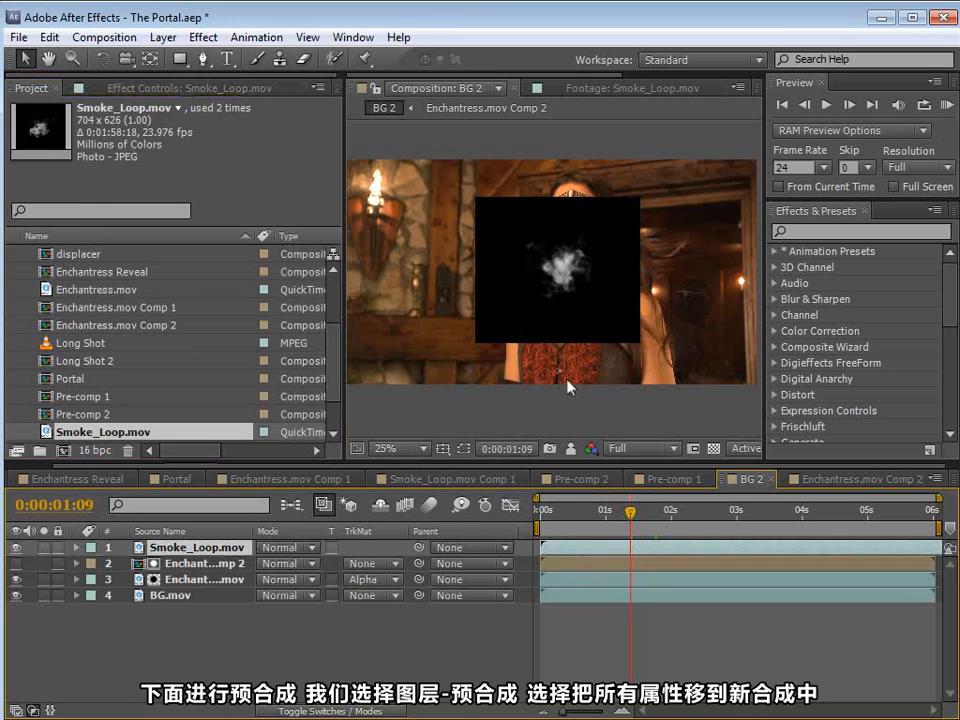
# Step: Pre-compose the Smoke_Loop.mov layer as "Portal SMokey", moving all attributes into the new composition
pyautogui.click(163, 37)
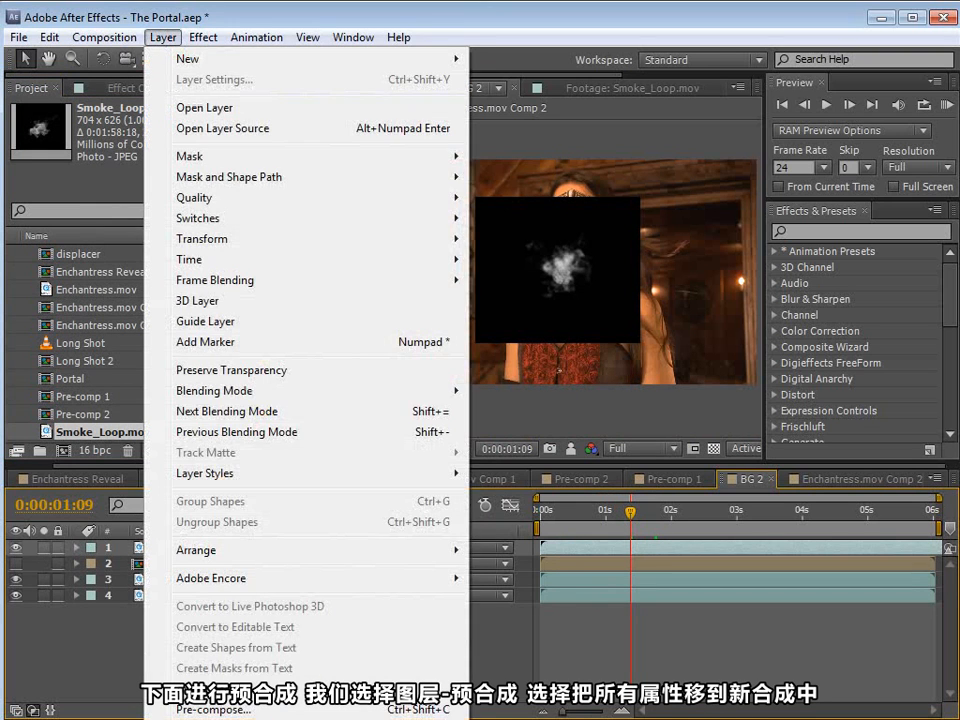
pyautogui.click(205, 709)
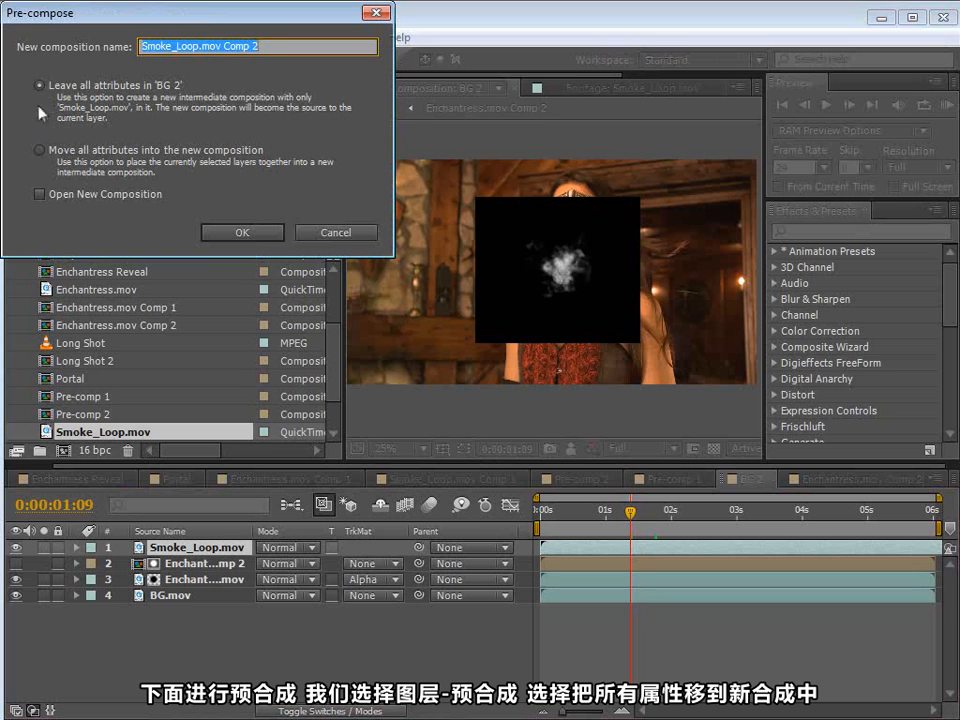
pyautogui.click(41, 151)
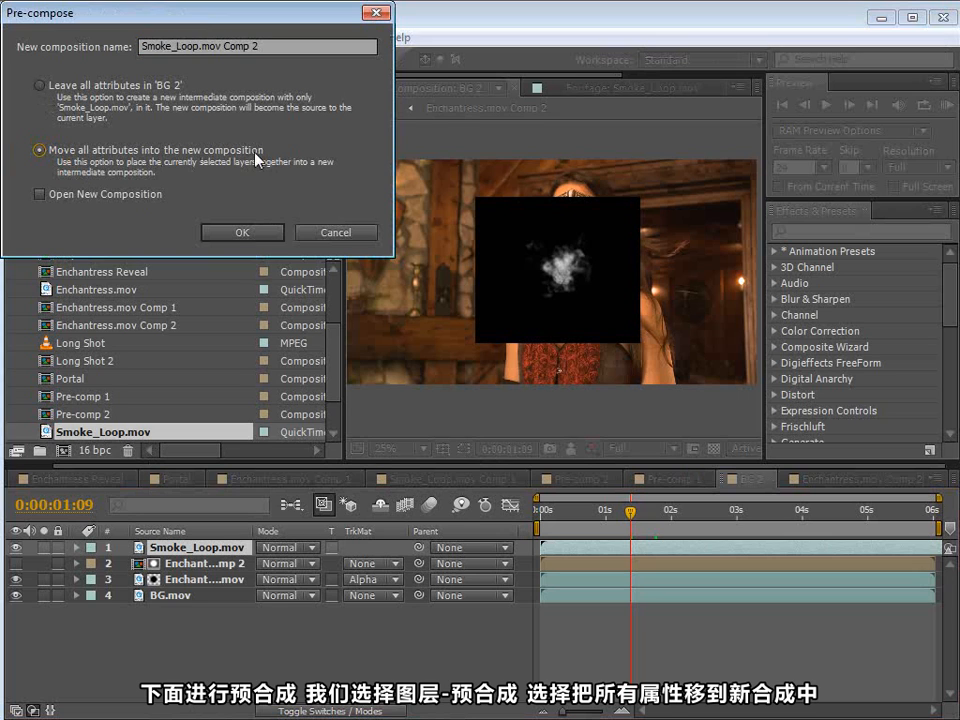
pyautogui.moveTo(272, 46); pyautogui.dragTo(79, 40)
pyautogui.write('Portal SMokey')
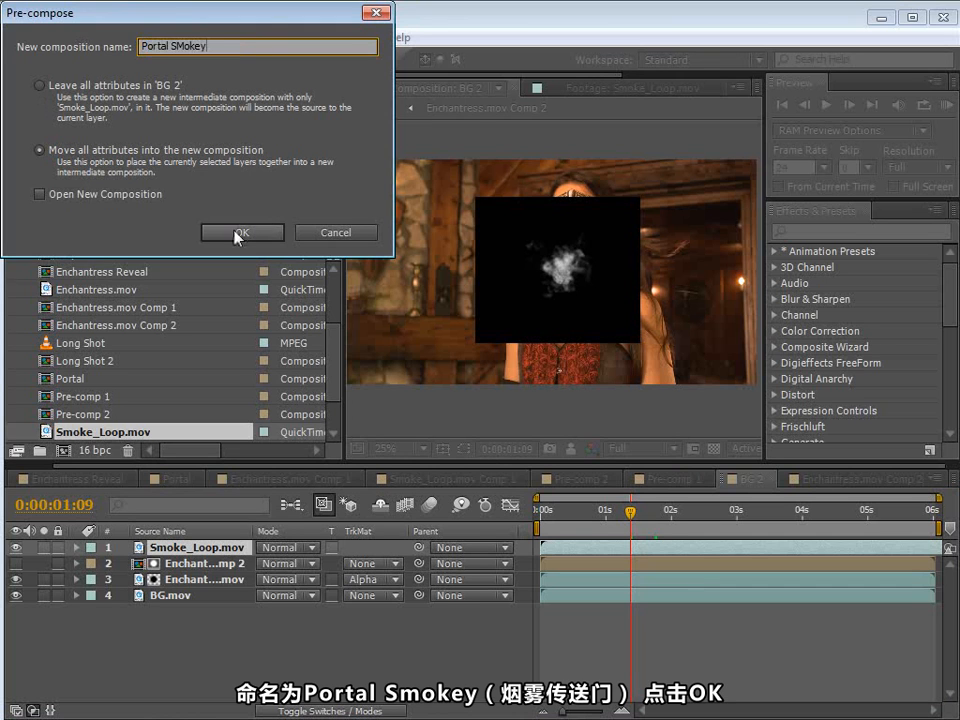
pyautogui.click(238, 232)
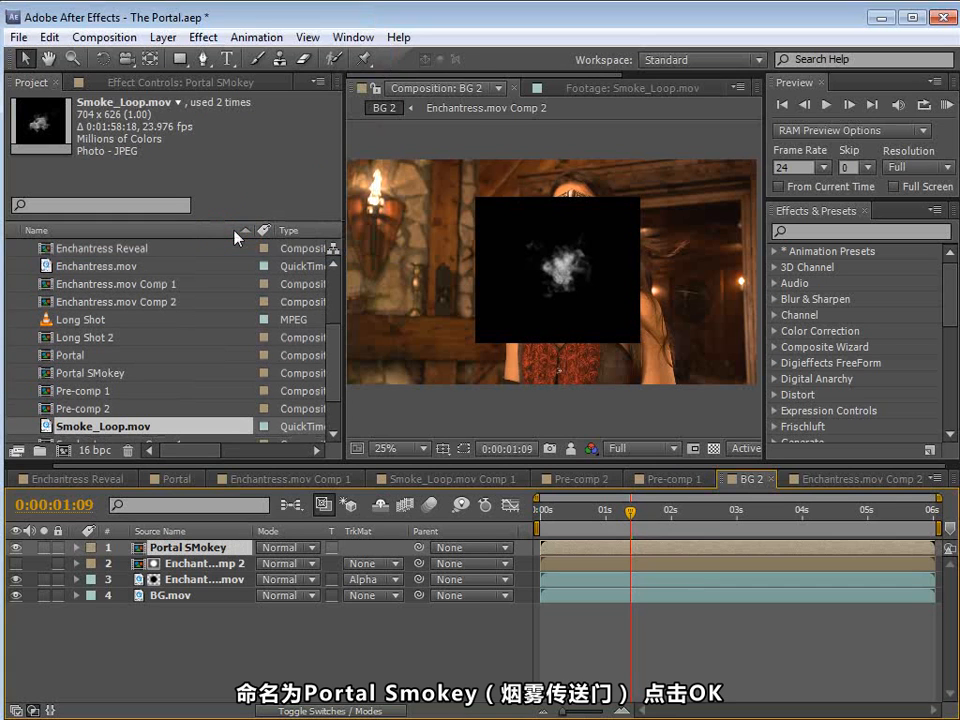
# Step: Open the Portal SMokey composition and set its height to 1280 px
pyautogui.doubleClick(165, 549)
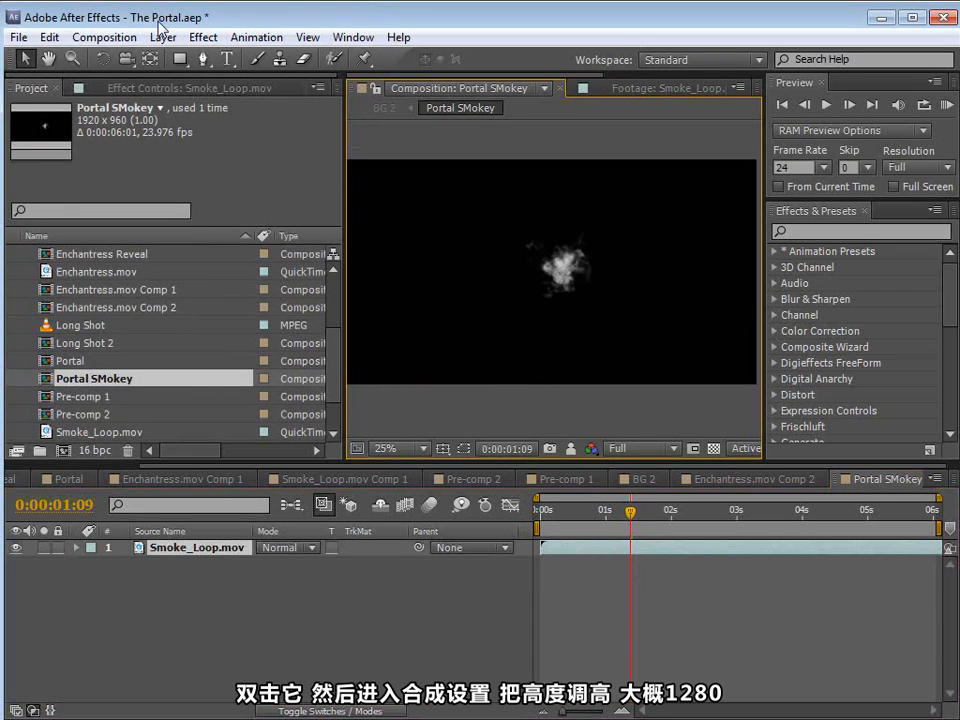
pyautogui.click(126, 37)
pyautogui.click(214, 89)
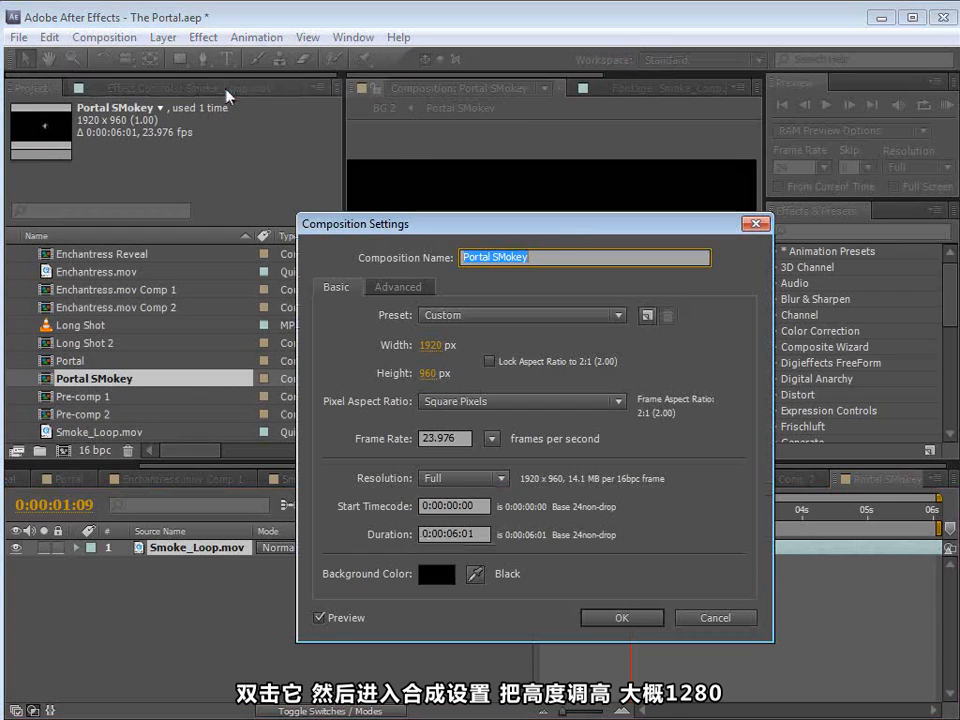
pyautogui.click(429, 372)
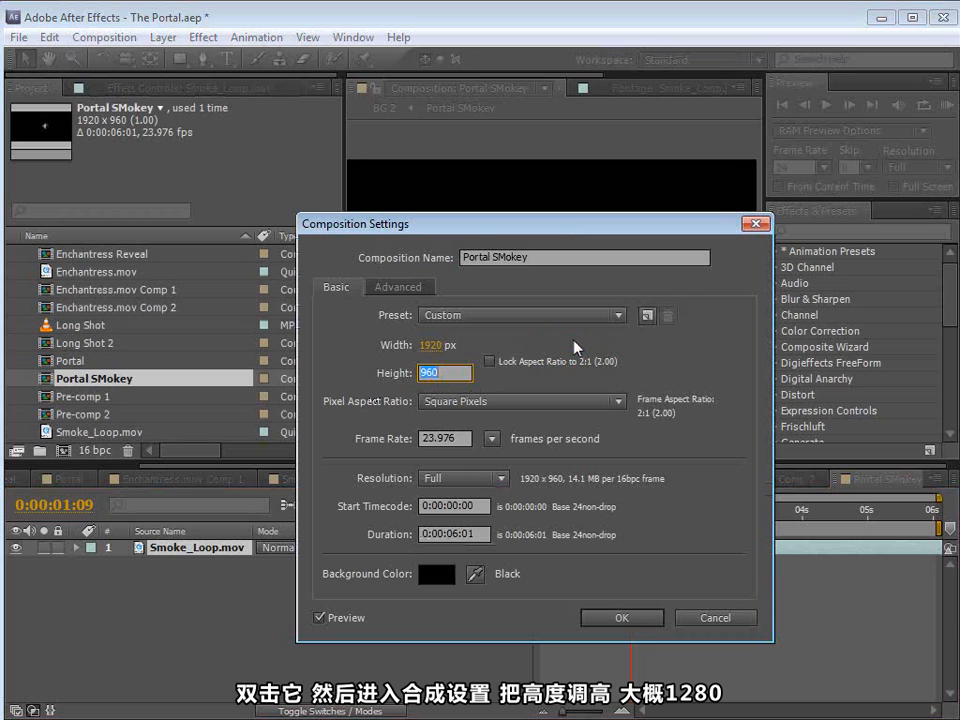
pyautogui.write('1280')
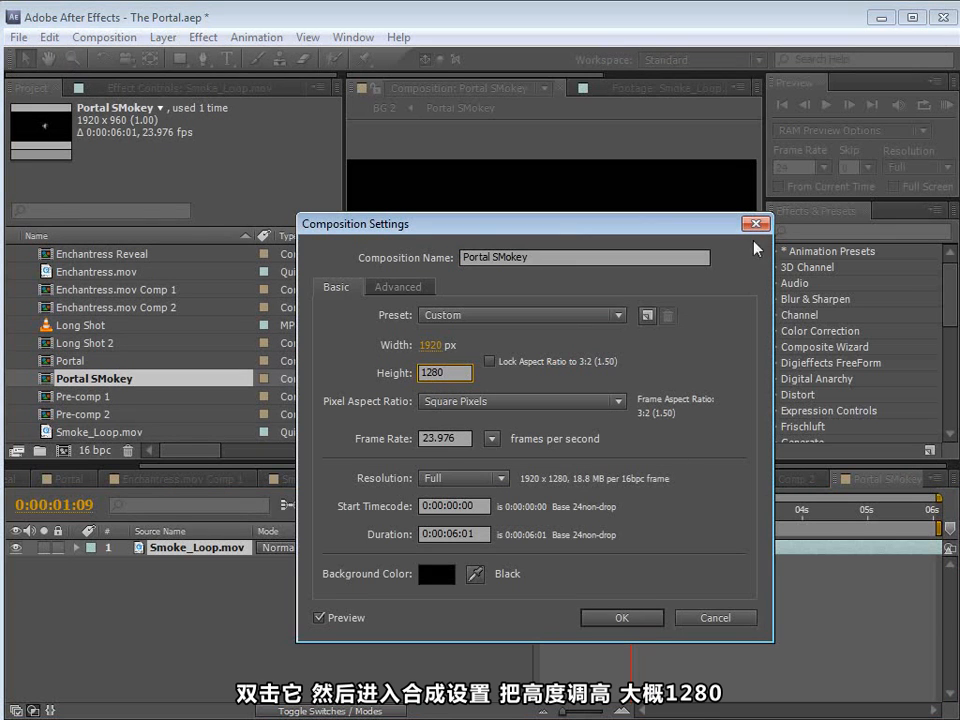
pyautogui.click(608, 618)
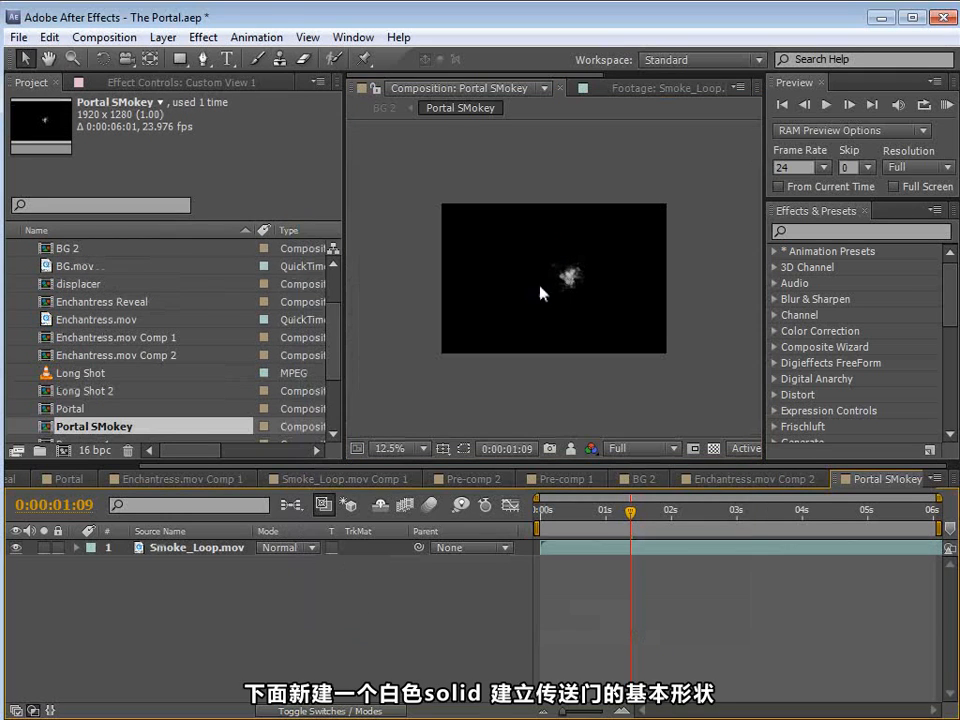
# Step: Create a white (FFFFFF) solid of 1920 x 1280 px in the Portal SMokey composition
pyautogui.click(164, 40)
pyautogui.moveTo(160, 58)
pyautogui.click(520, 80)
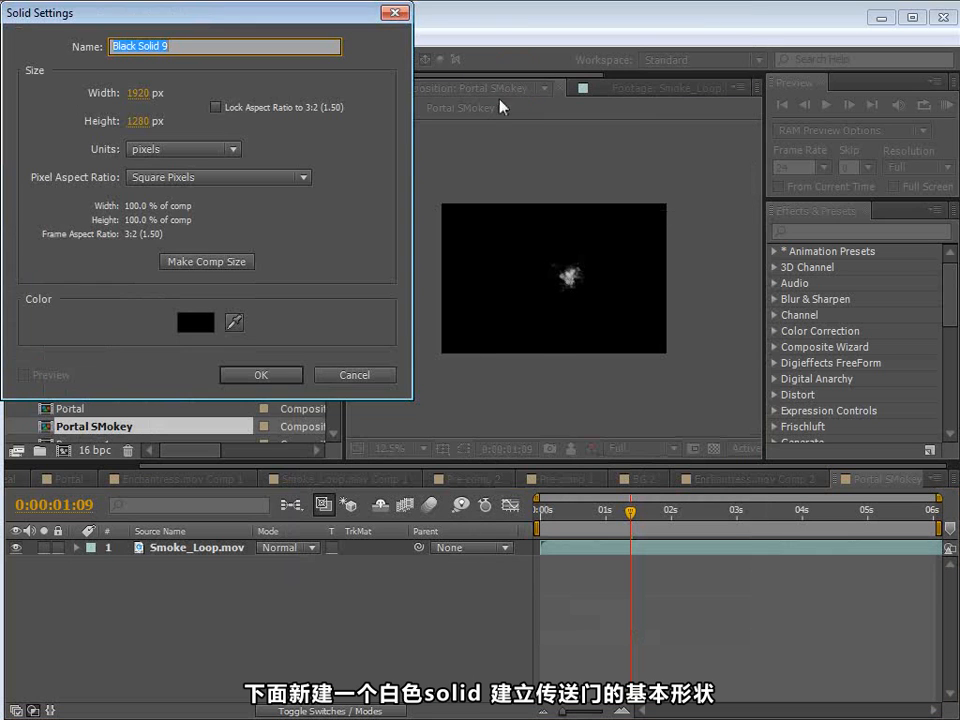
pyautogui.click(200, 333)
pyautogui.click(24, 41)
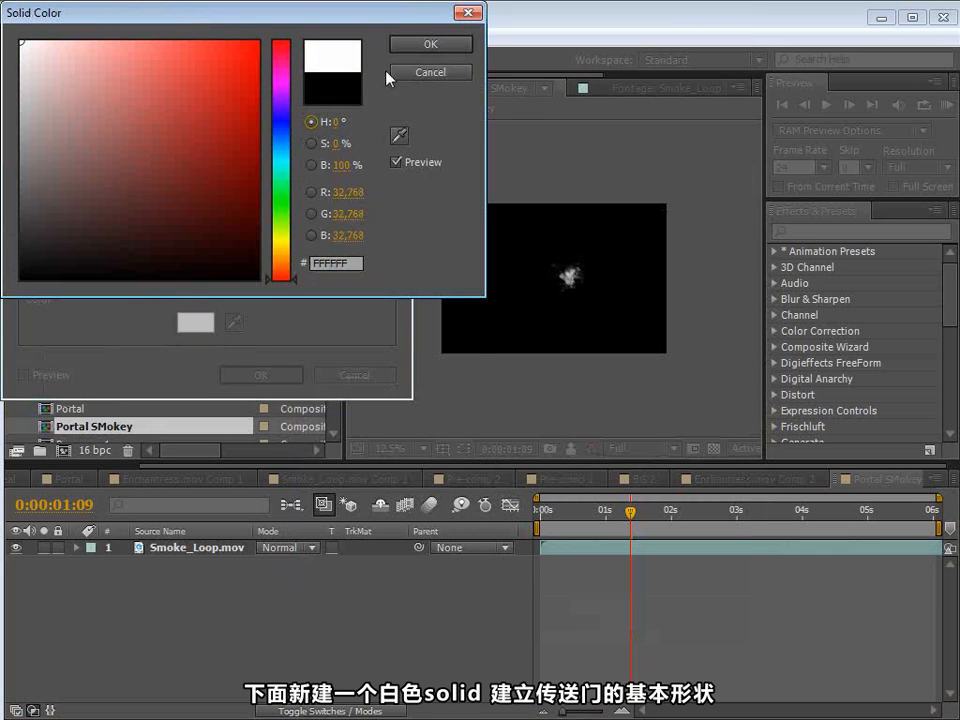
pyautogui.click(437, 43)
pyautogui.click(285, 370)
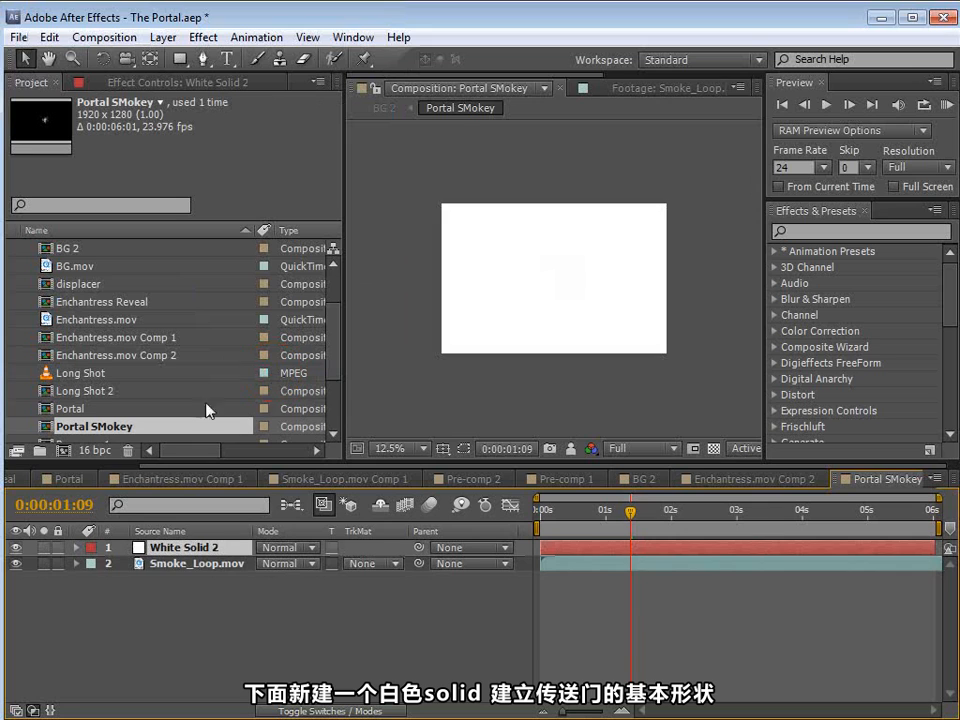
pyautogui.click(15, 547)
pyautogui.click(203, 59)
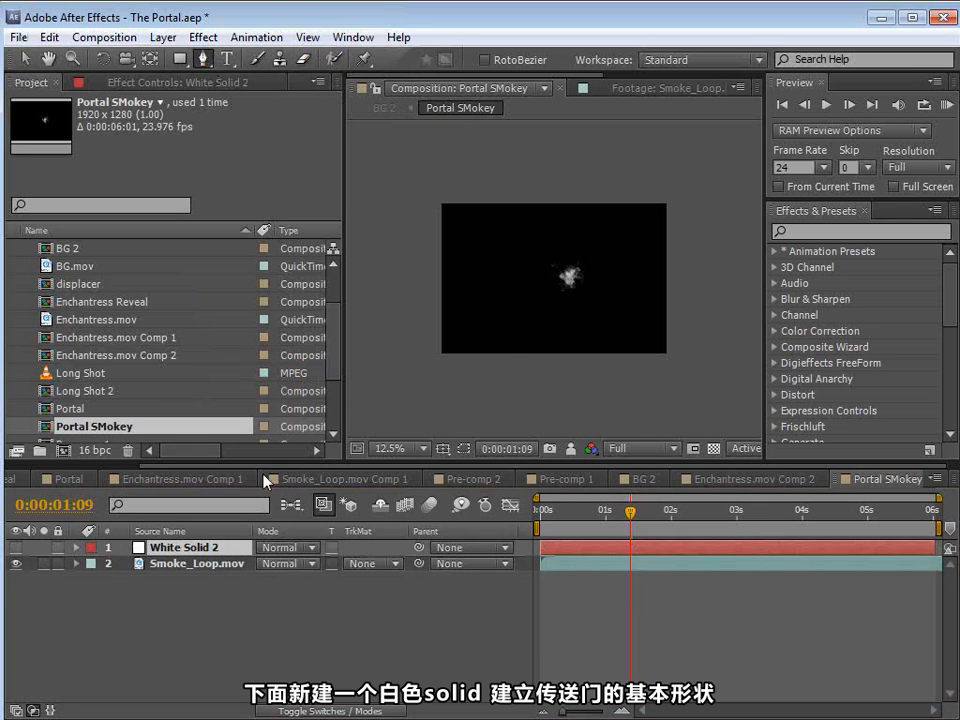
pyautogui.scroll(1, 648, 303)
pyautogui.press('space')
pyautogui.moveTo(656, 285); pyautogui.dragTo(599, 270)
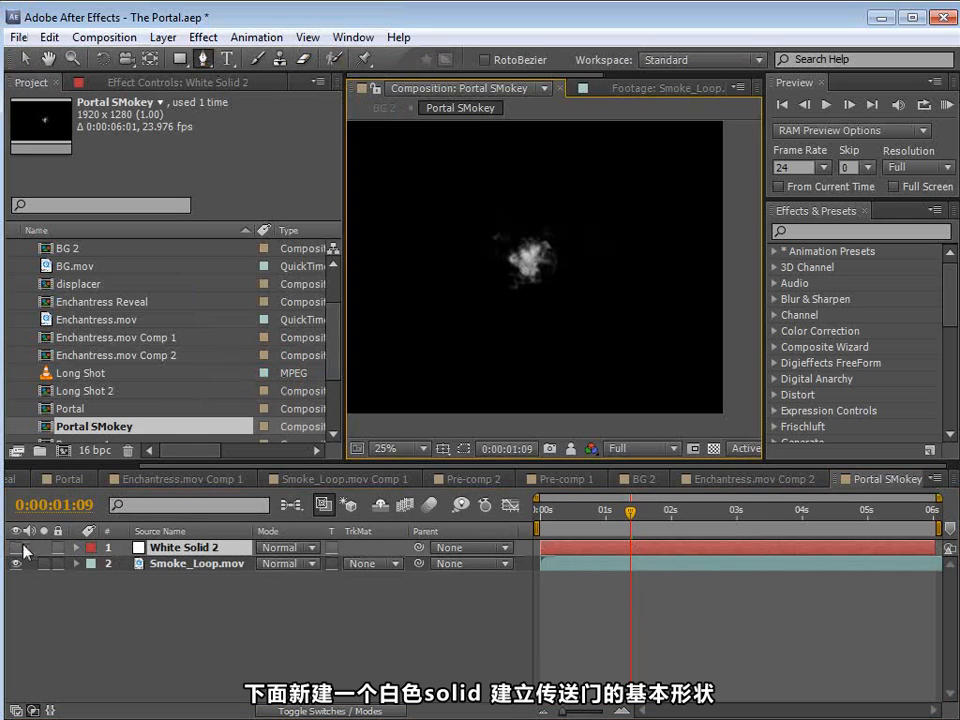
pyautogui.click(15, 547)
# Step: Draw a tall elliptical mask on the white solid, centred and extending below the frame, and adjust its top point to shape the portal
pyautogui.press('space')
pyautogui.press('space')
pyautogui.scroll(-1, 543, 320)
pyautogui.click(182, 60)
pyautogui.moveTo(186, 62); pyautogui.dragTo(225, 94)
pyautogui.moveTo(500, 238); pyautogui.dragTo(576, 390)
pyautogui.press('v')
pyautogui.moveTo(537, 243); pyautogui.dragTo(541, 255)
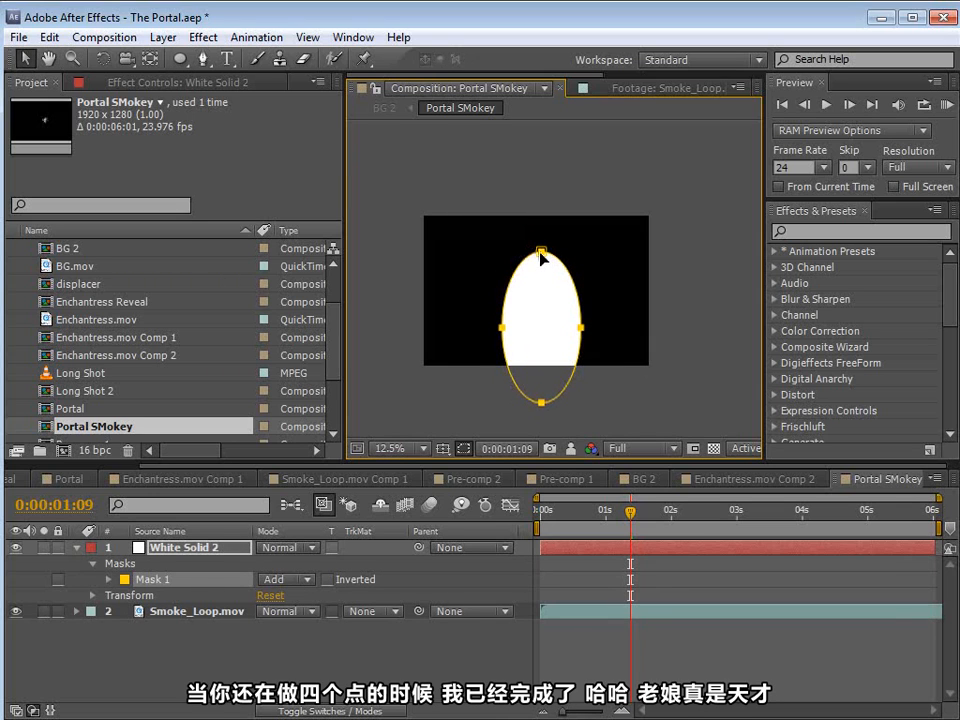
pyautogui.scroll(1, 568, 327)
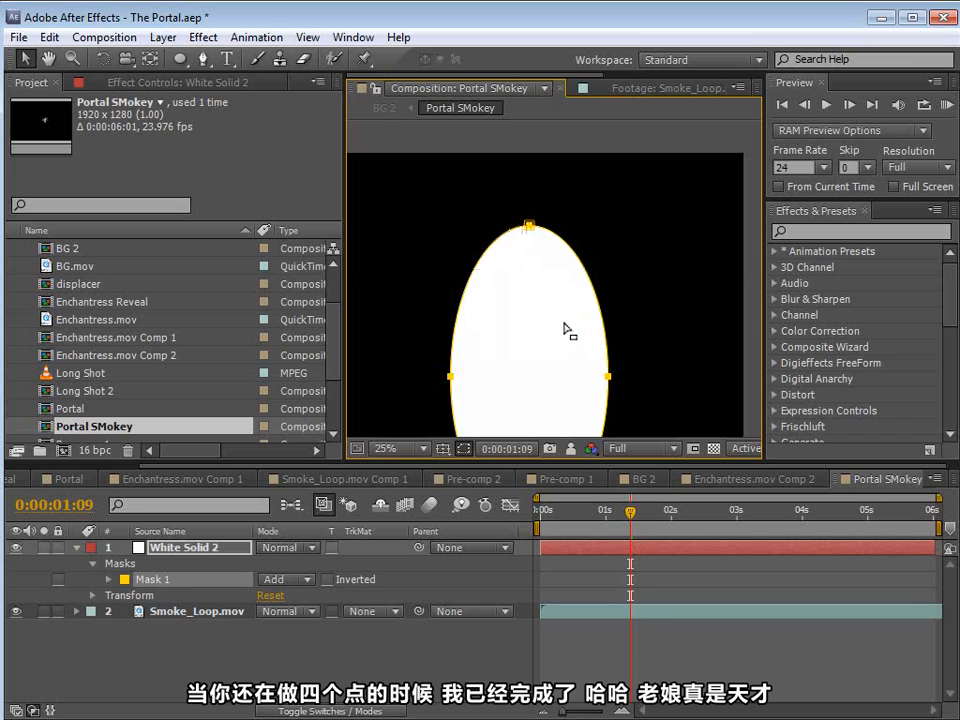
# Step: Move the white solid beneath Smoke_Loop.mov and set the smoke layer's blending mode to Screen
pyautogui.click(563, 553)
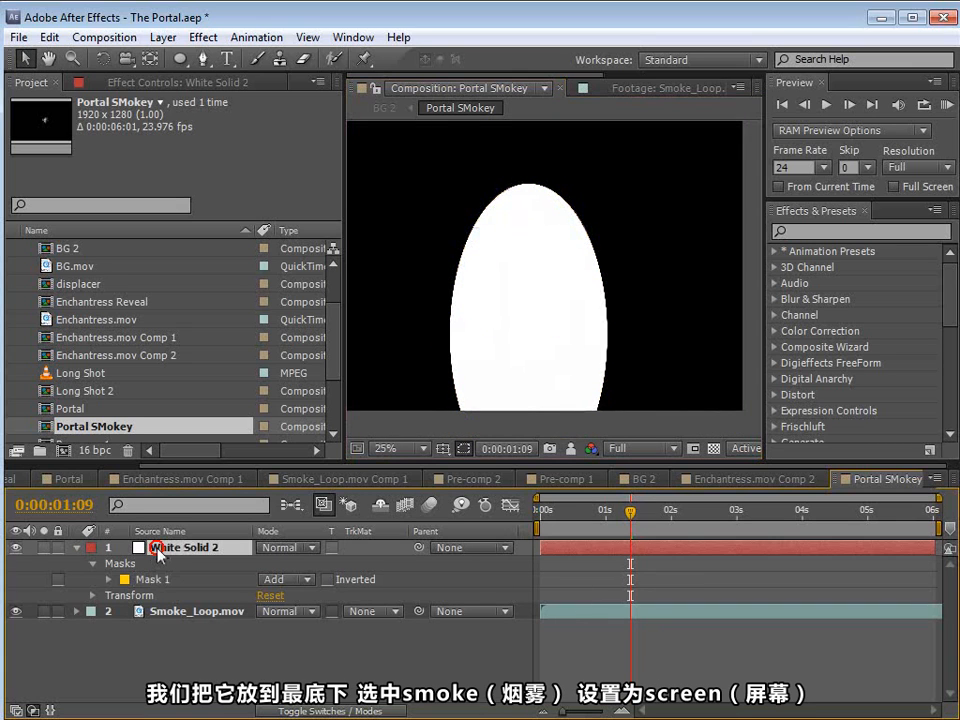
pyautogui.moveTo(157, 553); pyautogui.dragTo(175, 640)
pyautogui.click(176, 549)
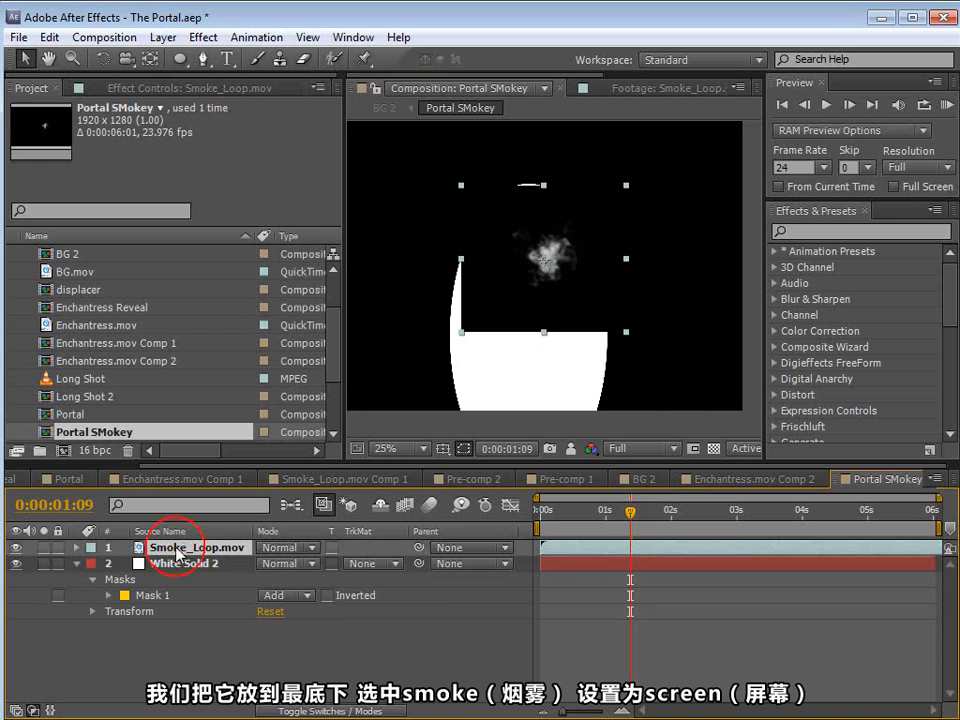
pyautogui.click(290, 548)
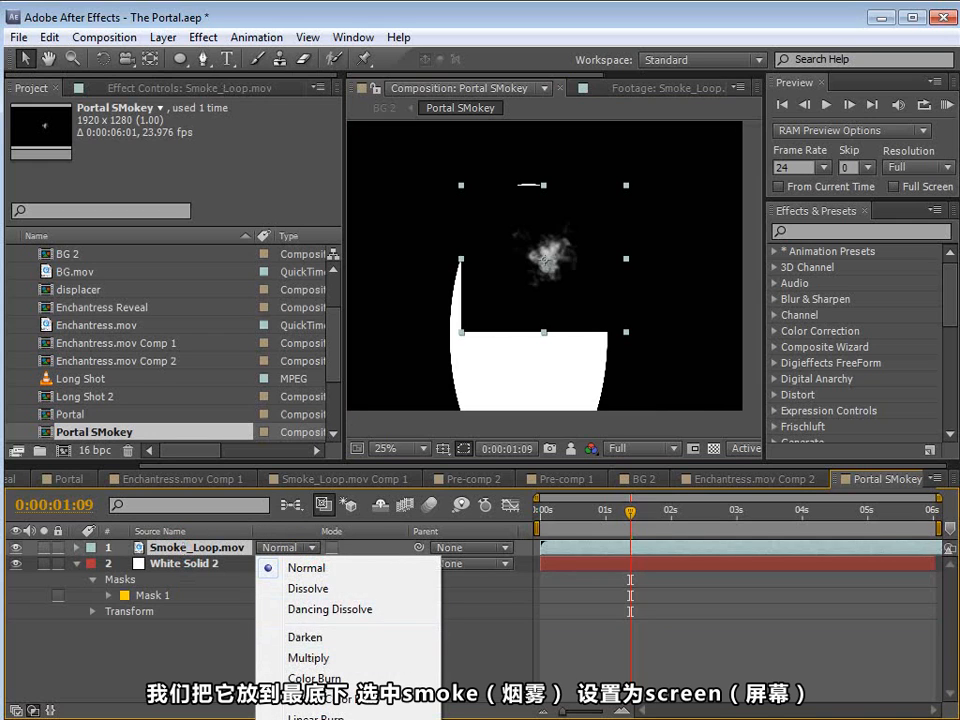
pyautogui.click(312, 719)
# Step: Position the smoke element on the top edge of the white ellipse
pyautogui.moveTo(552, 262); pyautogui.dragTo(527, 261)
pyautogui.scroll(2, 600, 240)
pyautogui.press('space')
pyautogui.scroll(-2, 545, 288)
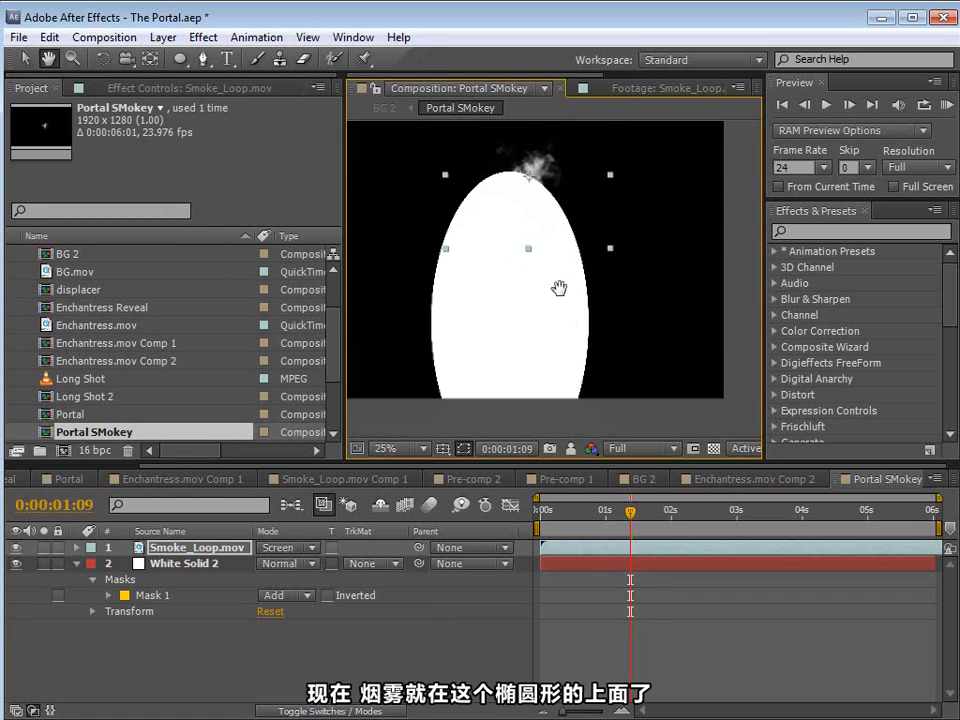
# Step: Move the smoke slightly down the ellipse's edge and pre-compose it as Smoke Element, leaving all attributes in Portal SMokey
pyautogui.moveTo(551, 189); pyautogui.dragTo(557, 222)
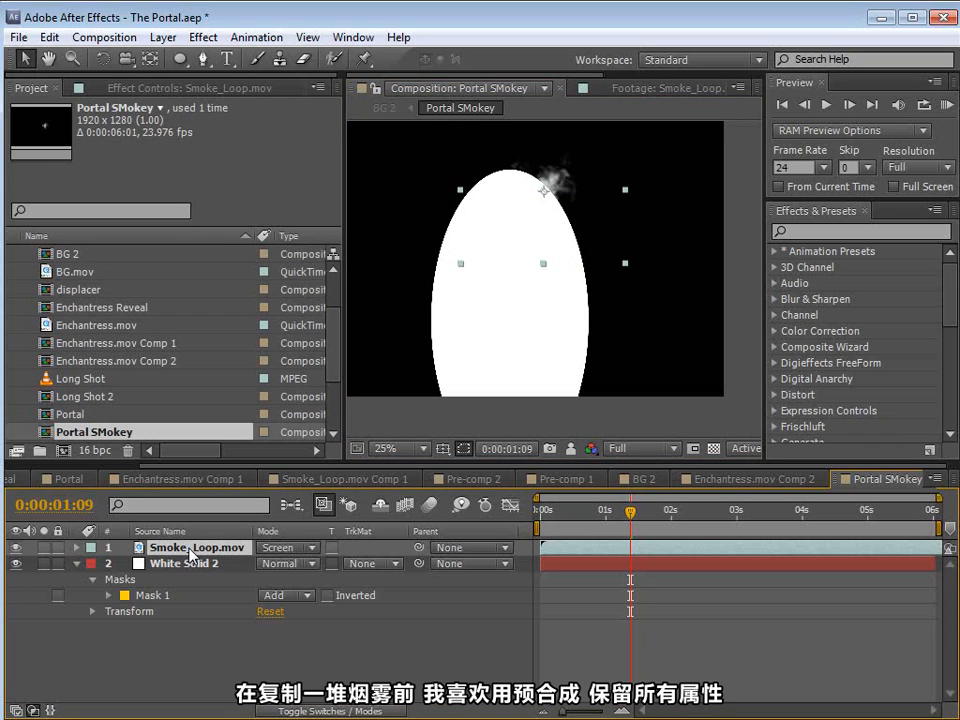
pyautogui.click(162, 38)
pyautogui.click(199, 708)
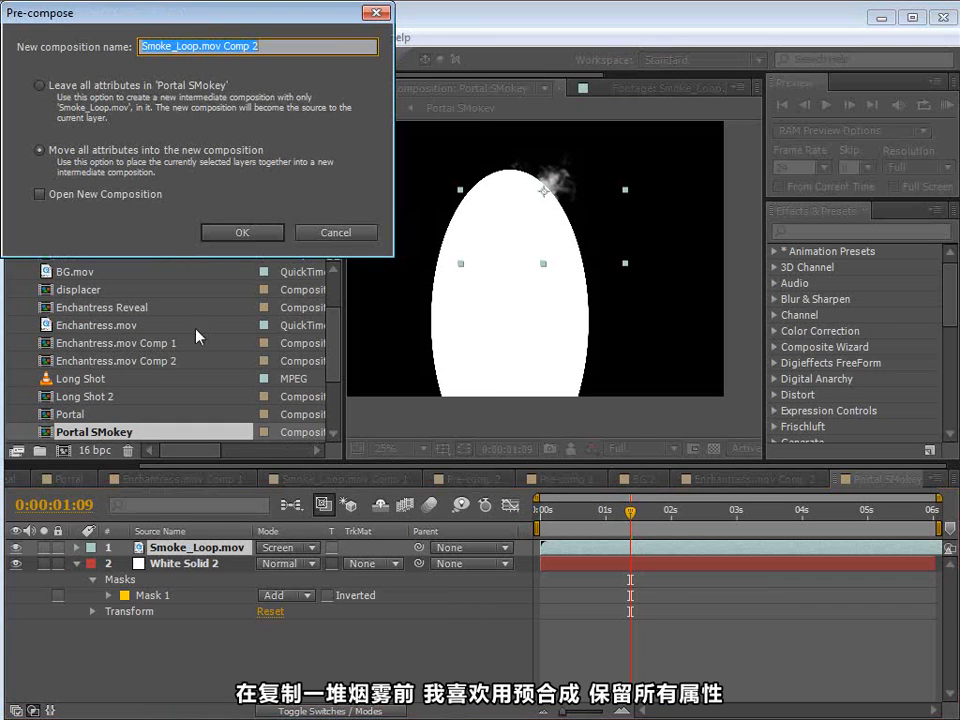
pyautogui.click(39, 87)
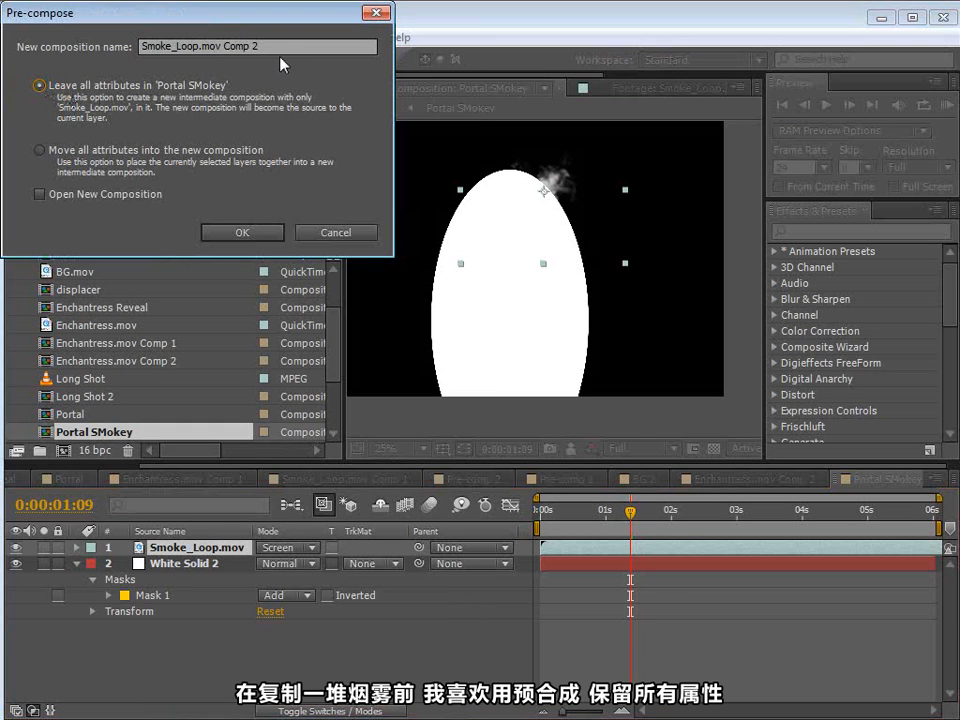
pyautogui.click(121, 56)
pyautogui.write('Smoke E')
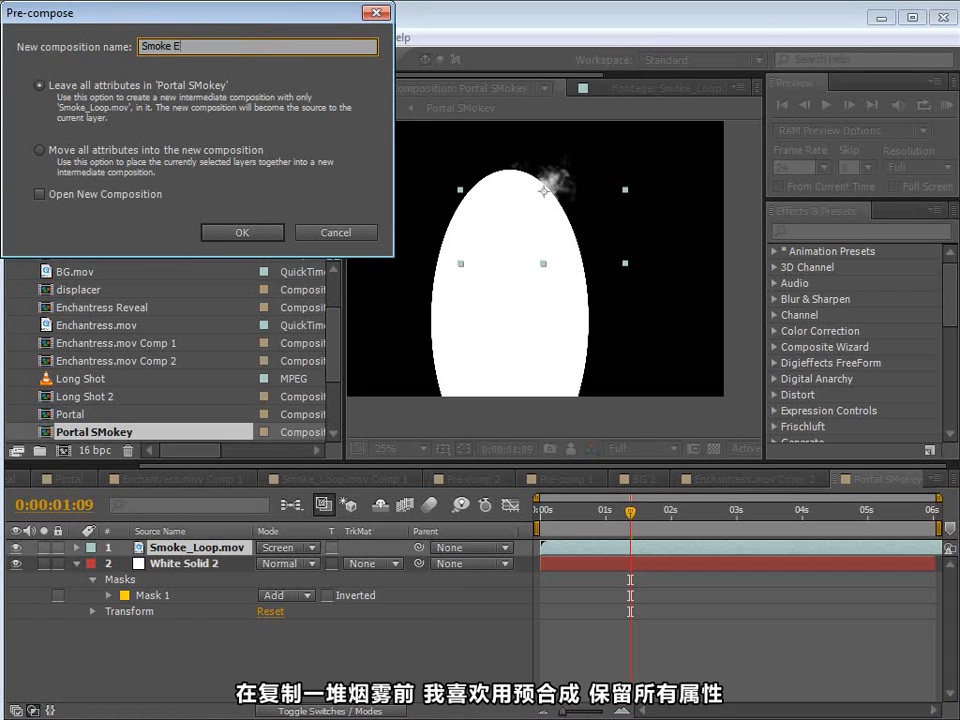
pyautogui.write('lement')
pyautogui.click(241, 231)
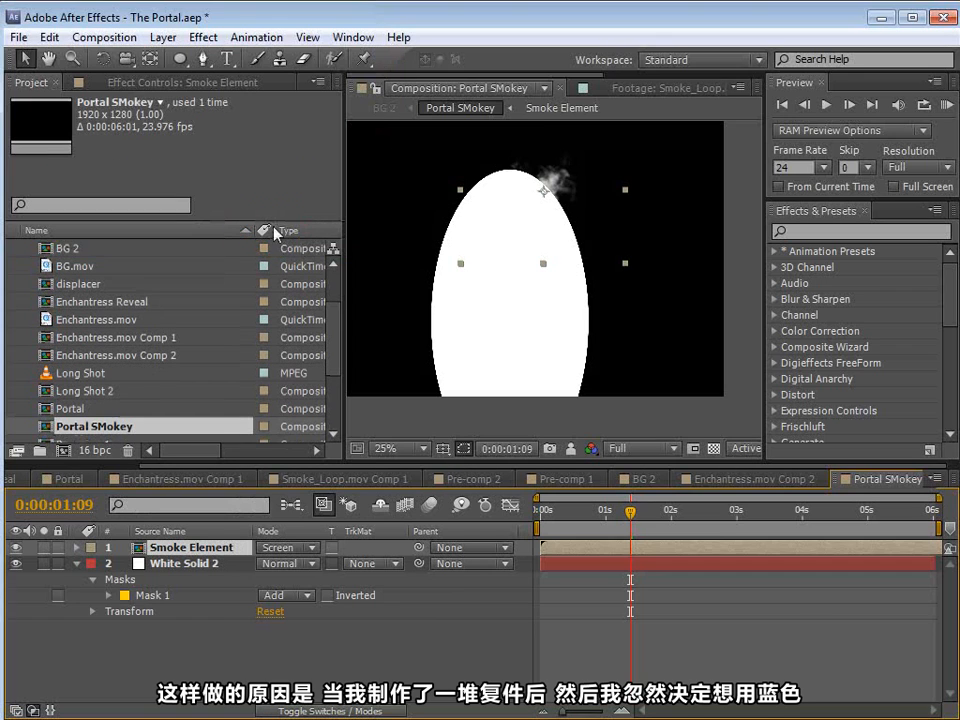
# Step: Duplicate the Smoke Element layer five times and spread the copies around the edge of the white ellipse
pyautogui.hotkey('ctrl', 'd')
pyautogui.hotkey('ctrl', 'd')
pyautogui.moveTo(567, 220); pyautogui.dragTo(578, 318)
pyautogui.hotkey('ctrl', 'd')
pyautogui.hotkey('ctrl', 'd')
pyautogui.hotkey('ctrl', 'd')
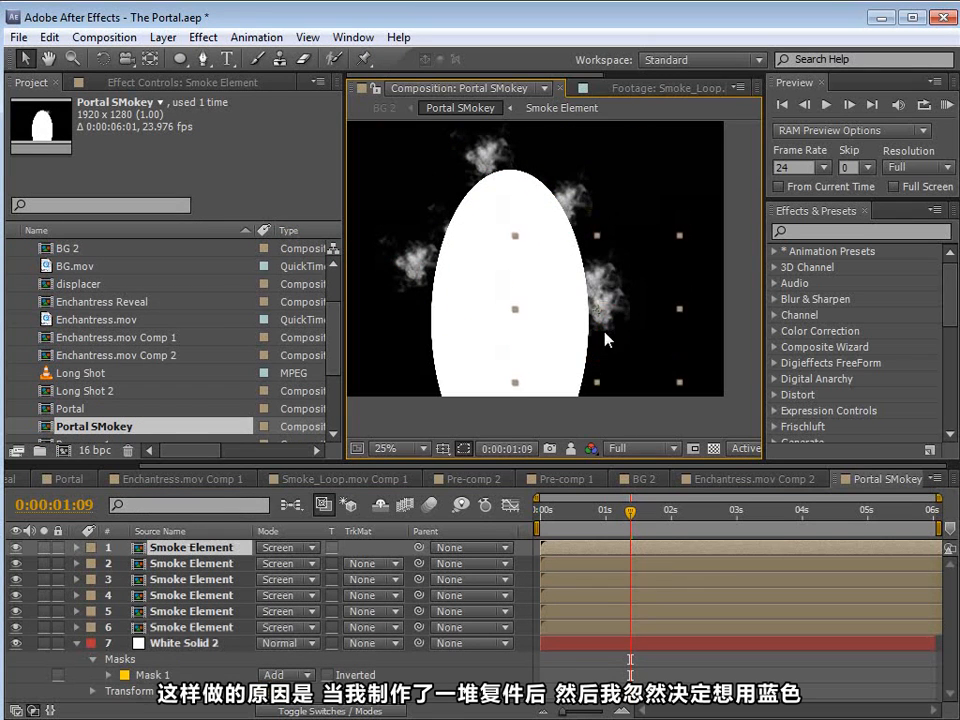
# Step: Try colouring the smoke blue with a color correction effect inside the Smoke Element composition and view it in Portal SMokey
pyautogui.doubleClick(188, 552)
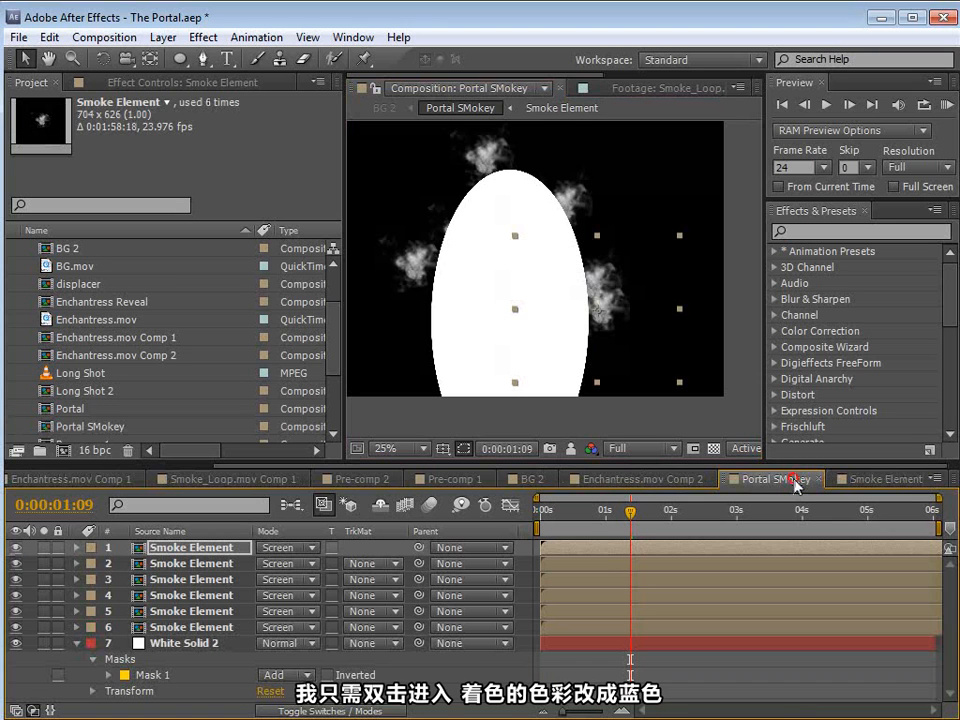
pyautogui.click(598, 552)
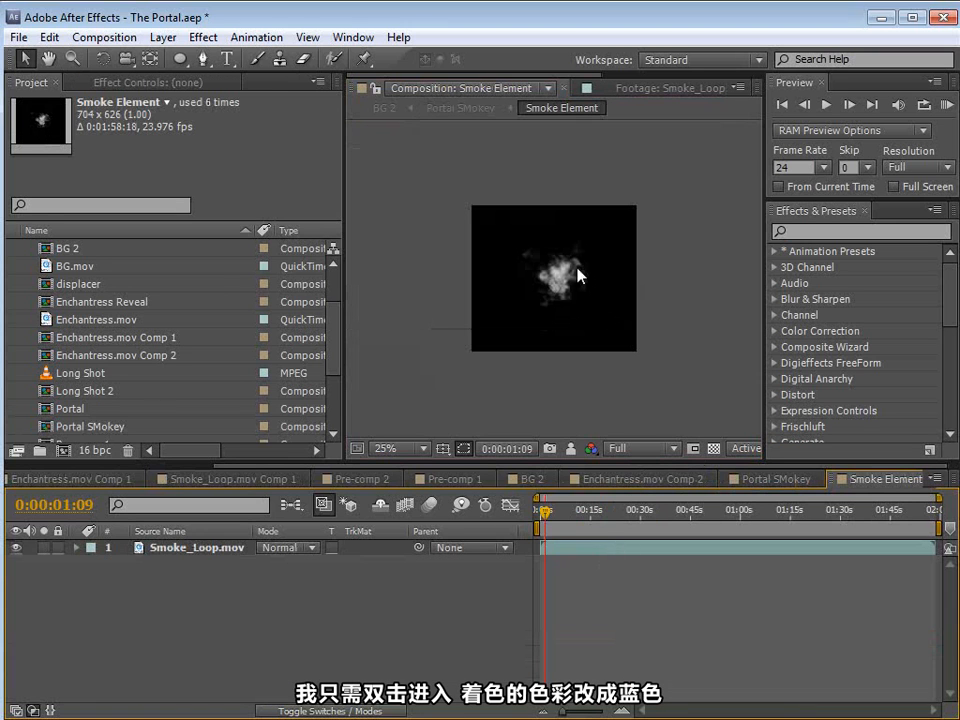
pyautogui.click(203, 37)
pyautogui.moveTo(317, 211)
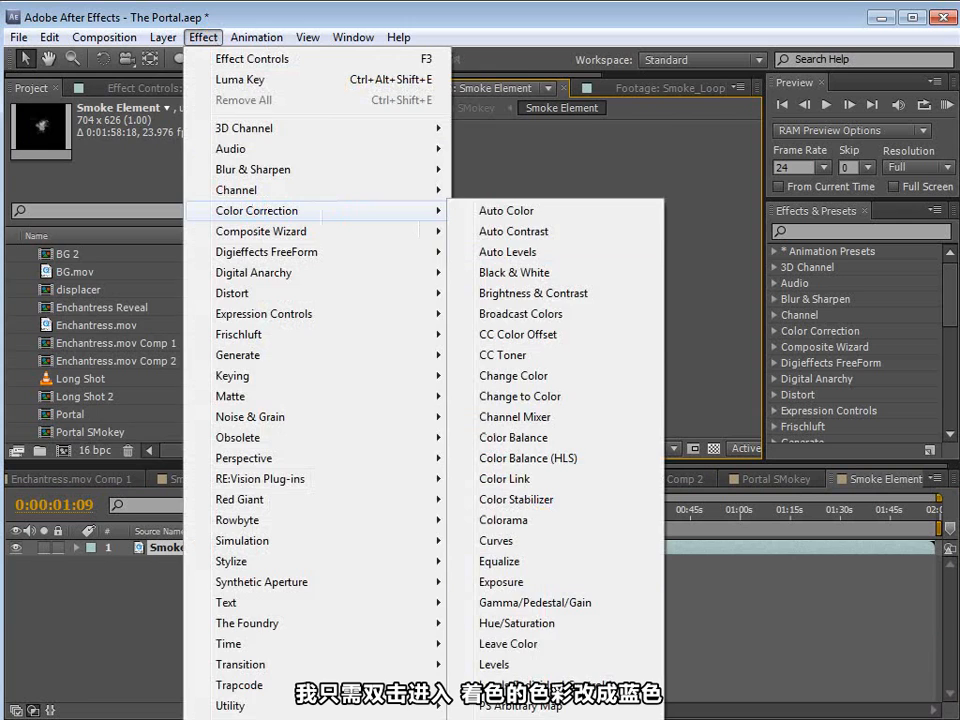
pyautogui.click(500, 718)
pyautogui.click(198, 157)
pyautogui.click(280, 131)
pyautogui.moveTo(208, 86); pyautogui.dragTo(225, 56)
pyautogui.click(436, 42)
pyautogui.scroll(2, 567, 330)
pyautogui.click(765, 480)
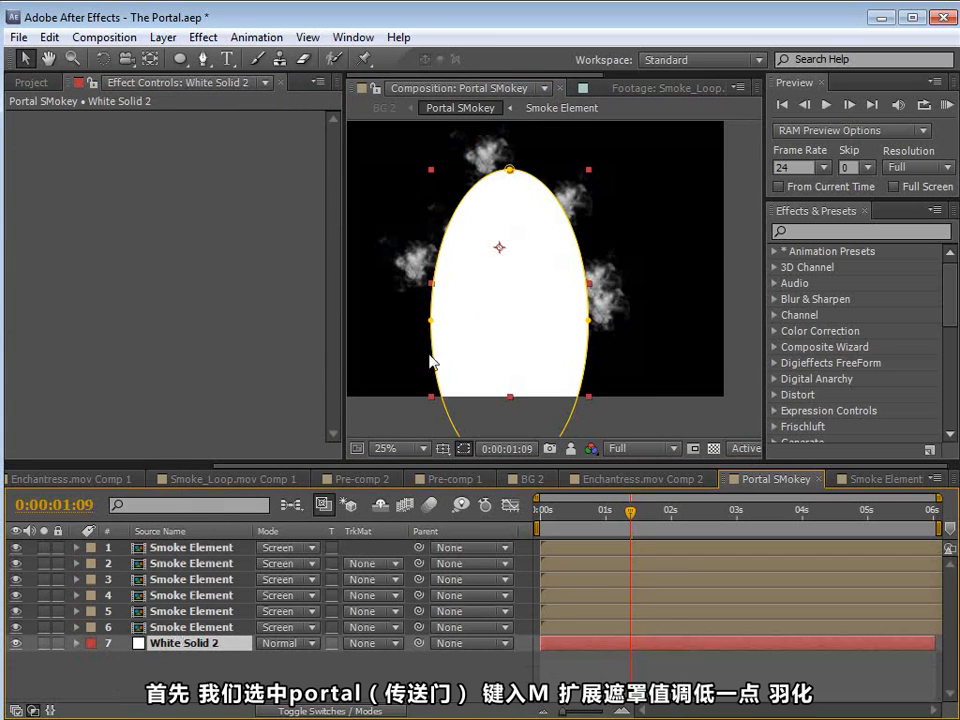
# Step: Set the white solid's mask feather to 156 pixels and its mask expansion to -107 pixels
pyautogui.press('m')
pyautogui.press('m')
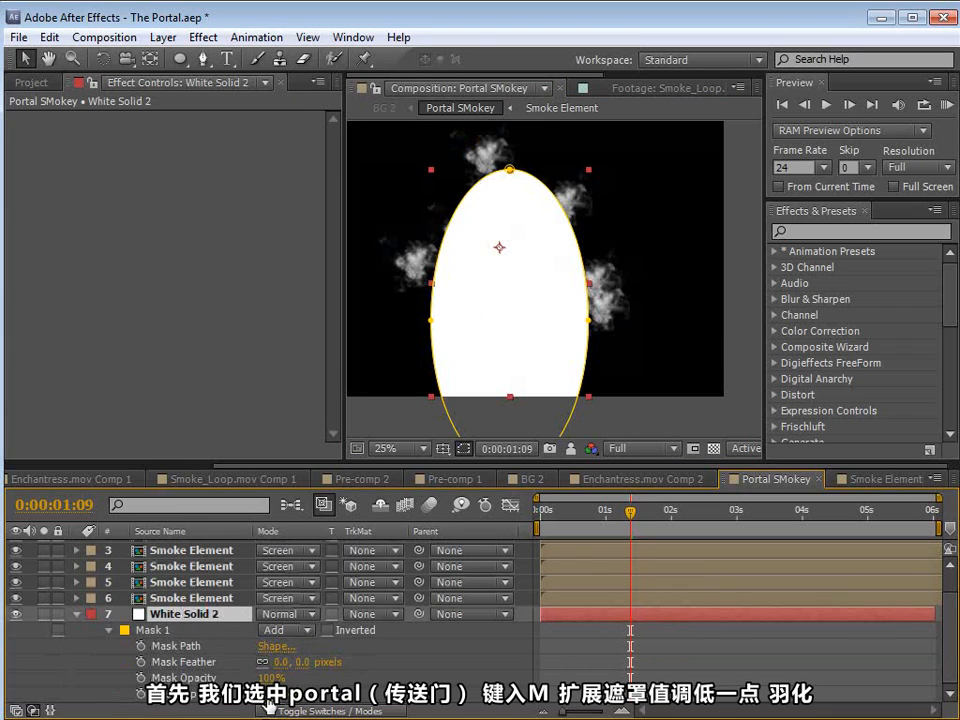
pyautogui.moveTo(264, 696); pyautogui.dragTo(173, 696)
pyautogui.moveTo(300, 662); pyautogui.dragTo(442, 641)
pyautogui.moveTo(269, 697); pyautogui.dragTo(257, 697)
pyautogui.moveTo(319, 661); pyautogui.dragTo(306, 661)
pyautogui.click(545, 669)
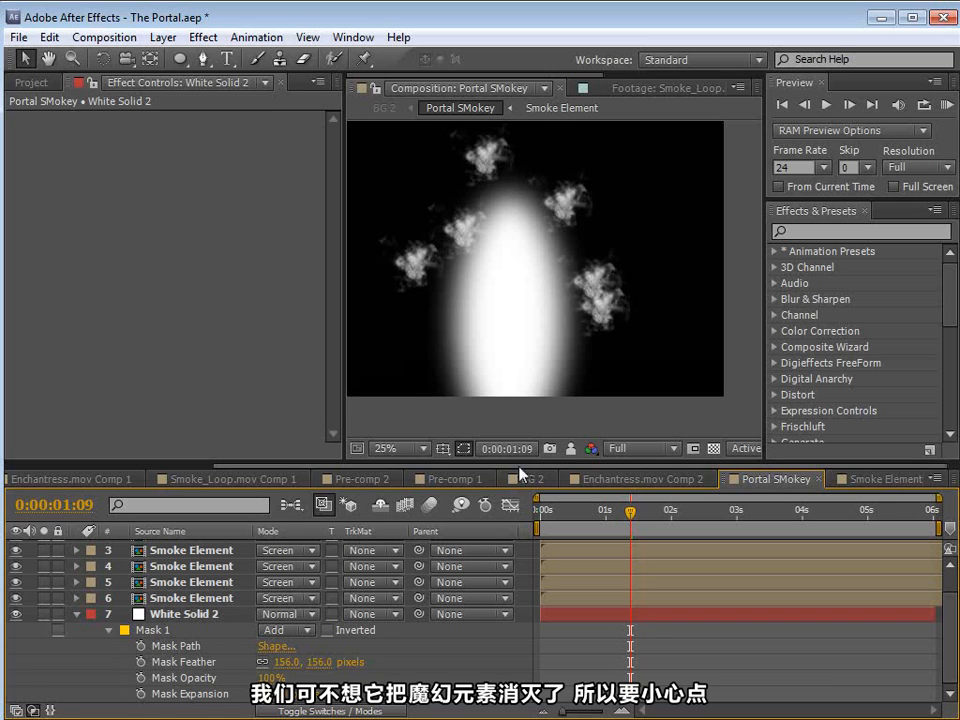
# Step: Delete the duplicated Smoke Element layers, keeping only one above the white solid
pyautogui.moveTo(518, 463); pyautogui.dragTo(518, 438)
pyautogui.moveTo(242, 547); pyautogui.dragTo(236, 607)
pyautogui.click(223, 523)
pyautogui.keyDown('shift'); pyautogui.click(219, 587); pyautogui.keyUp('shift')
pyautogui.press('Delete')
pyautogui.click(189, 524)
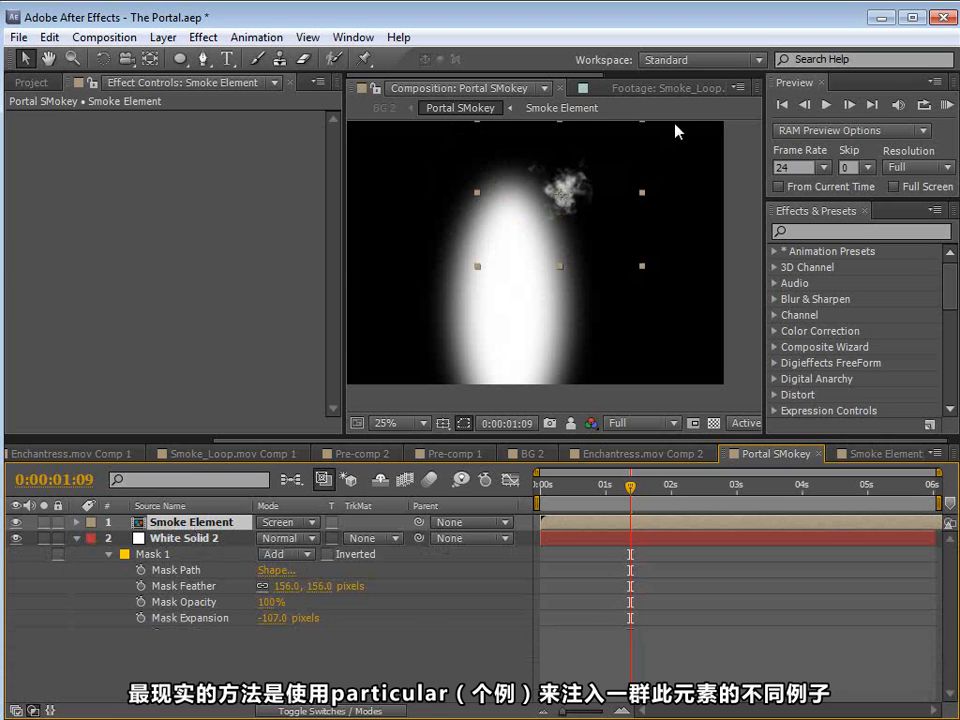
# Step: Move the remaining smoke element to the left edge of the white shape and enlarge it, discarding the trial duplicate
pyautogui.moveTo(577, 216); pyautogui.dragTo(448, 197)
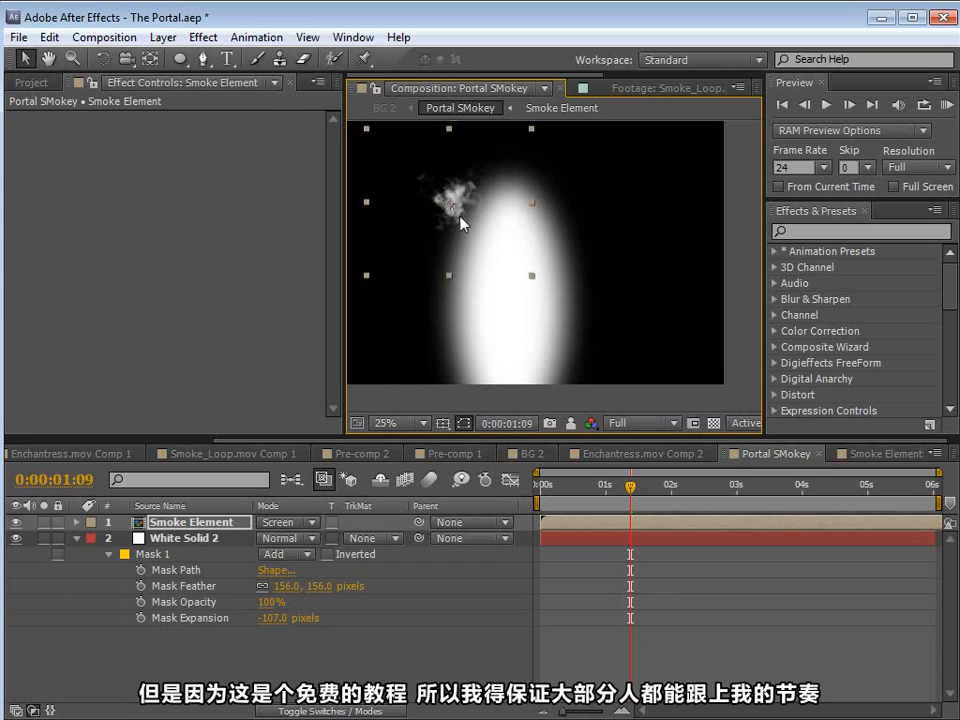
pyautogui.click(544, 300)
pyautogui.moveTo(468, 221); pyautogui.dragTo(468, 264)
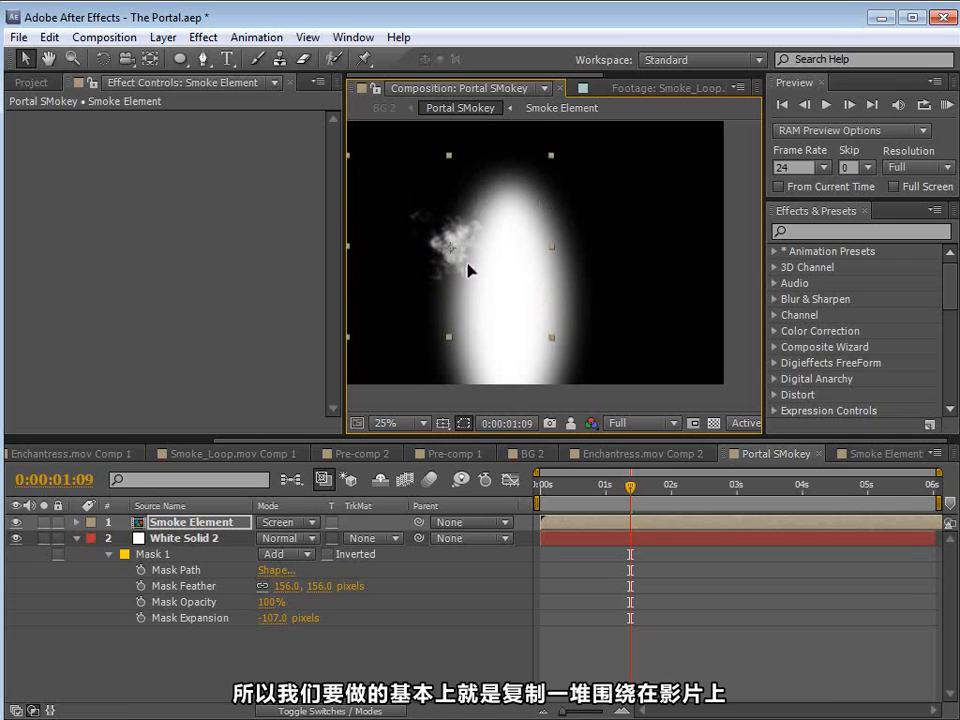
pyautogui.hotkey('ctrl', 'd')
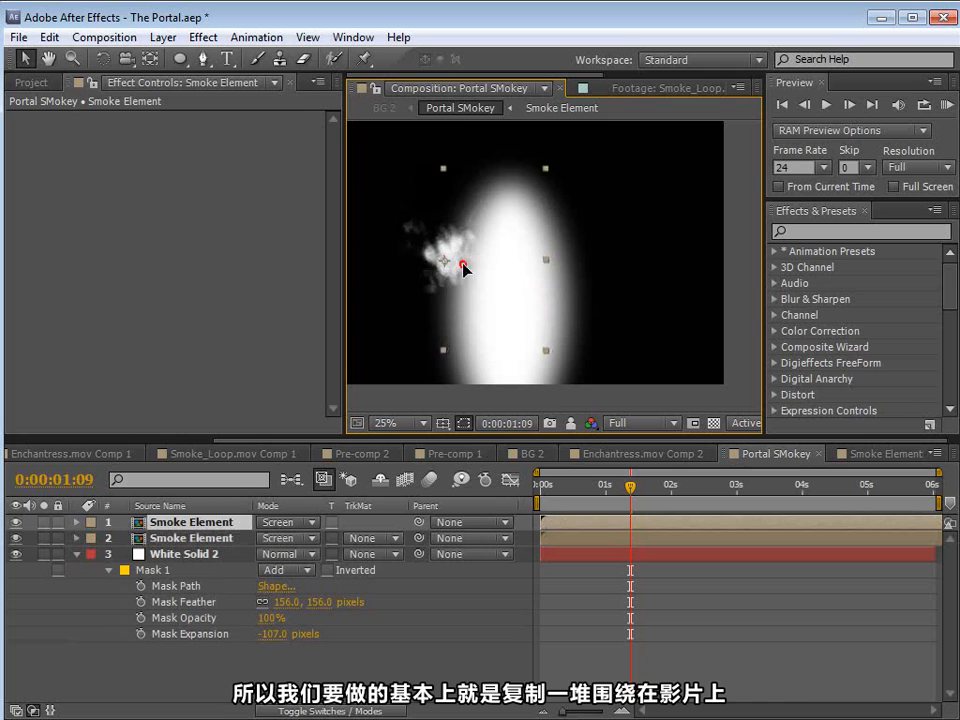
pyautogui.press('Delete')
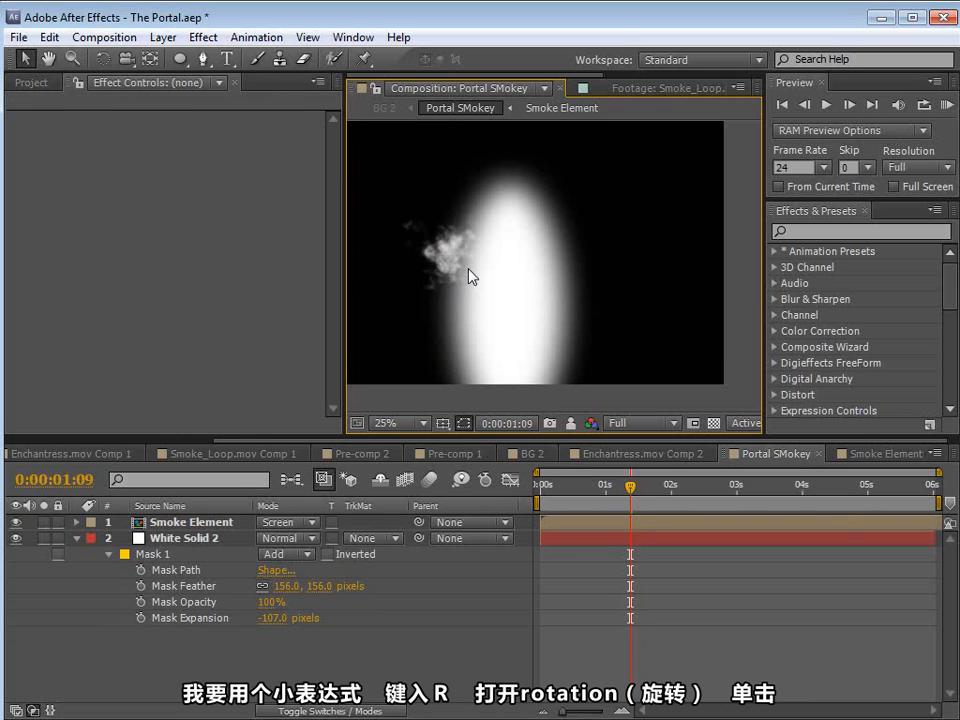
# Step: Add the expression wiggle(0,360) to the Rotation of the Smoke Element layer
pyautogui.click(195, 521)
pyautogui.press('r')
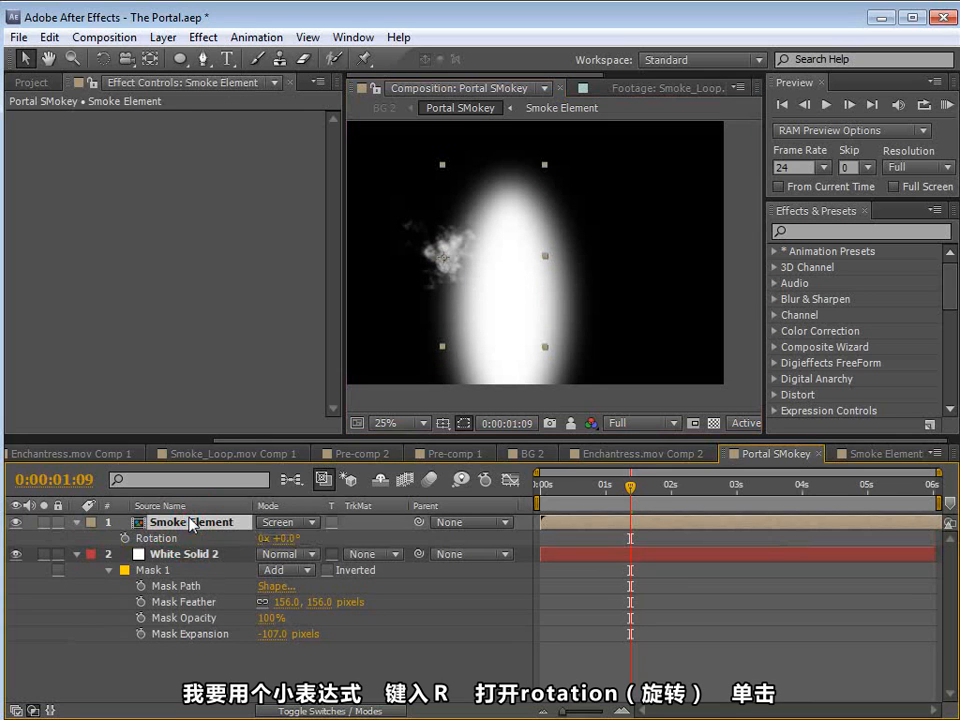
pyautogui.keyDown('alt'); pyautogui.click(125, 538); pyautogui.keyUp('alt')
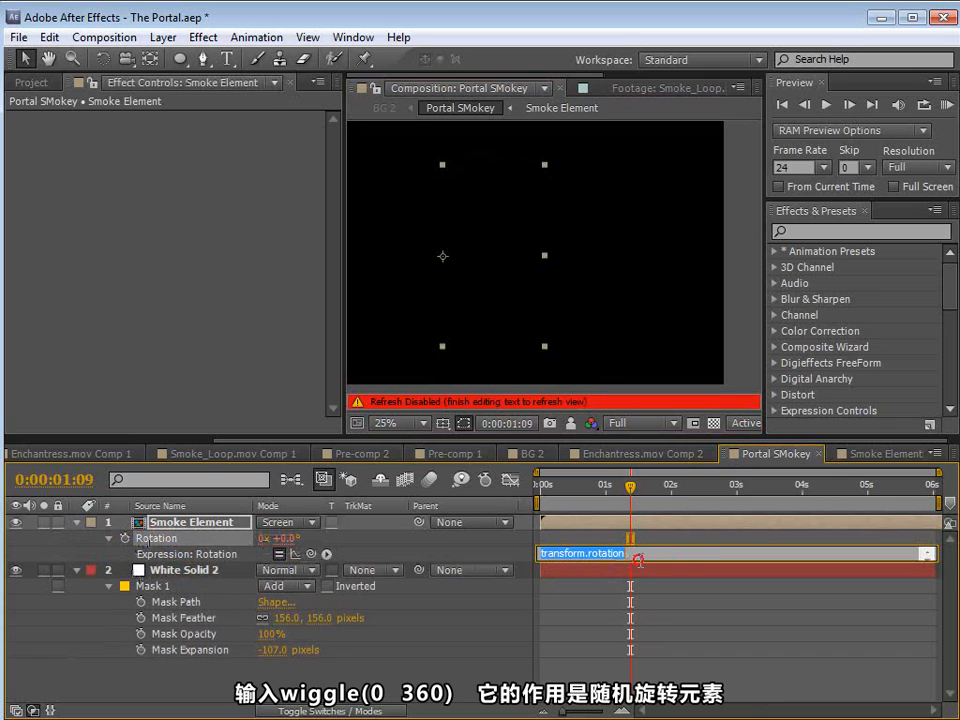
pyautogui.write('wiggle(0,360')
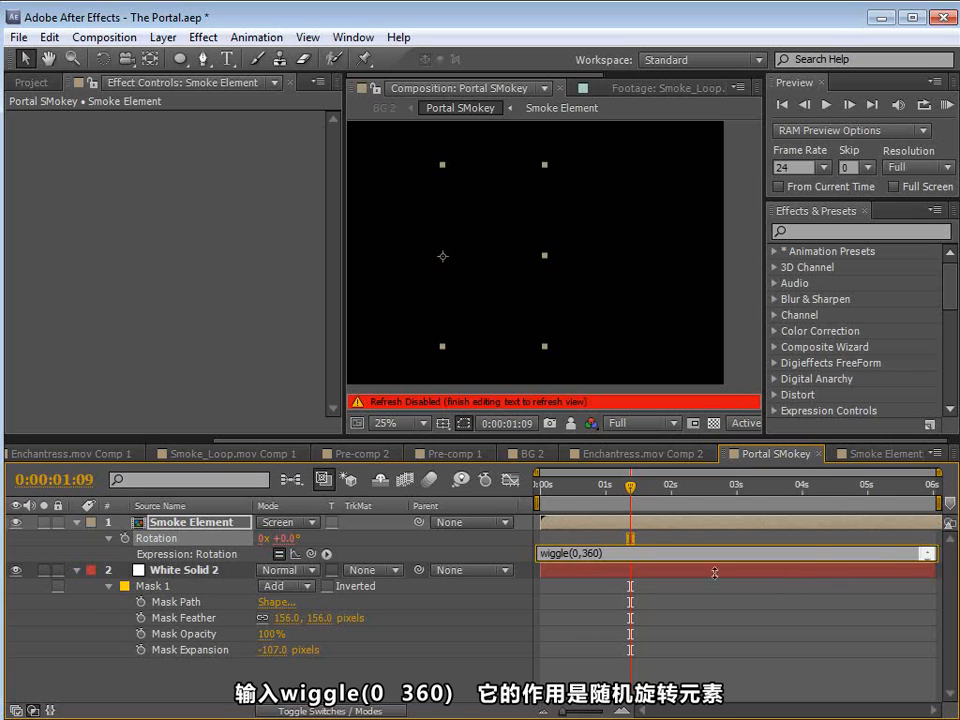
pyautogui.click(580, 562)
# Step: Duplicate the smoke element and place resized copies on the upper left and right edges of the white shape
pyautogui.click(439, 277)
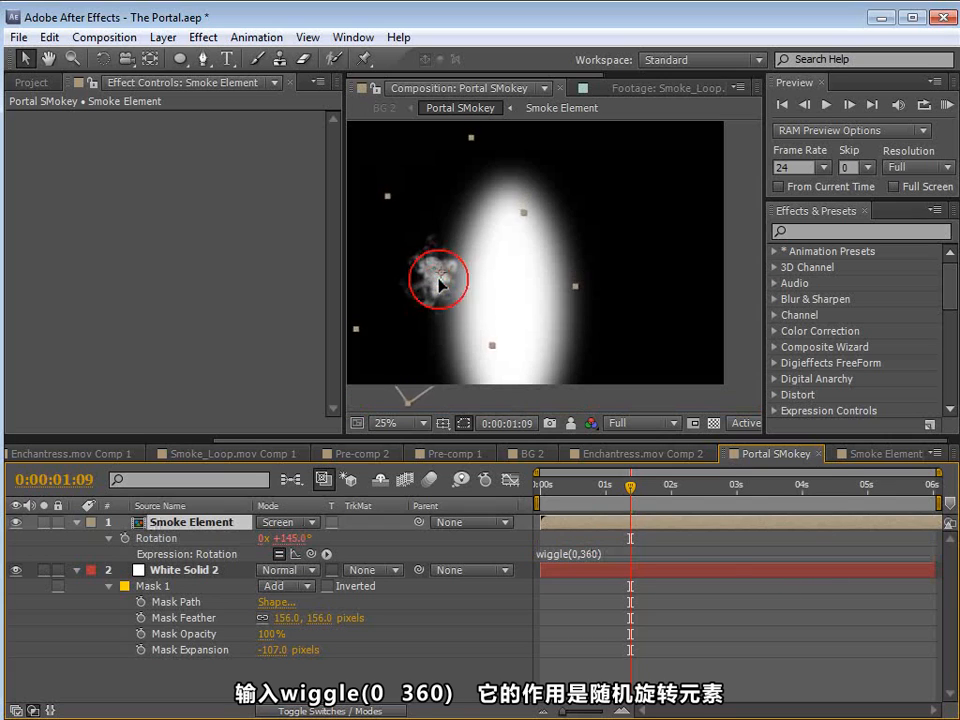
pyautogui.moveTo(444, 286); pyautogui.dragTo(408, 291)
pyautogui.hotkey('ctrl', 'd')
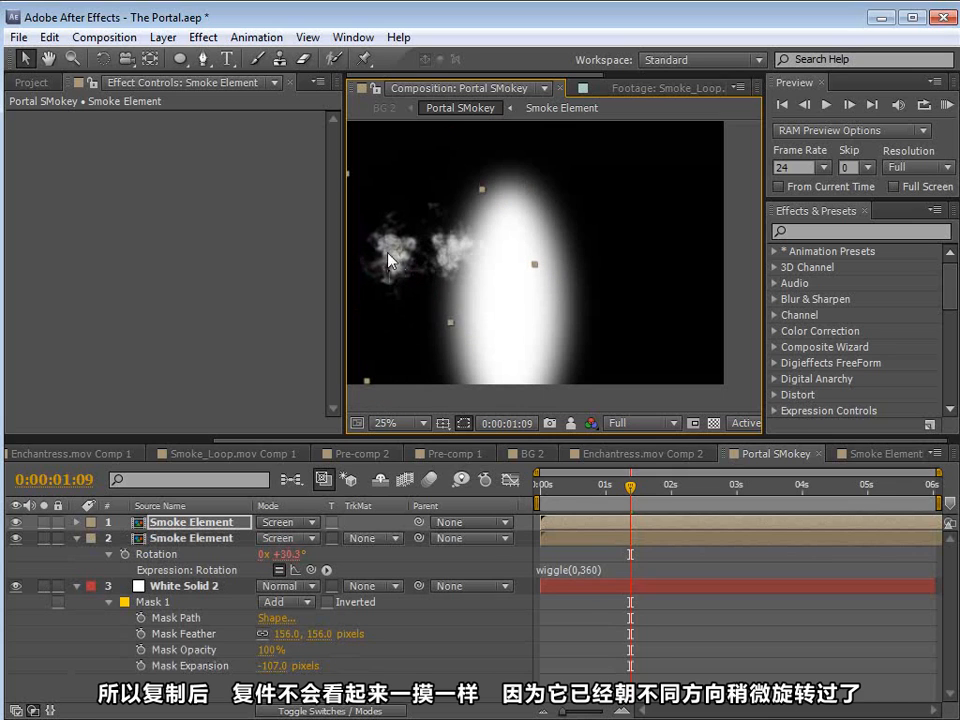
pyautogui.moveTo(404, 264); pyautogui.dragTo(488, 246)
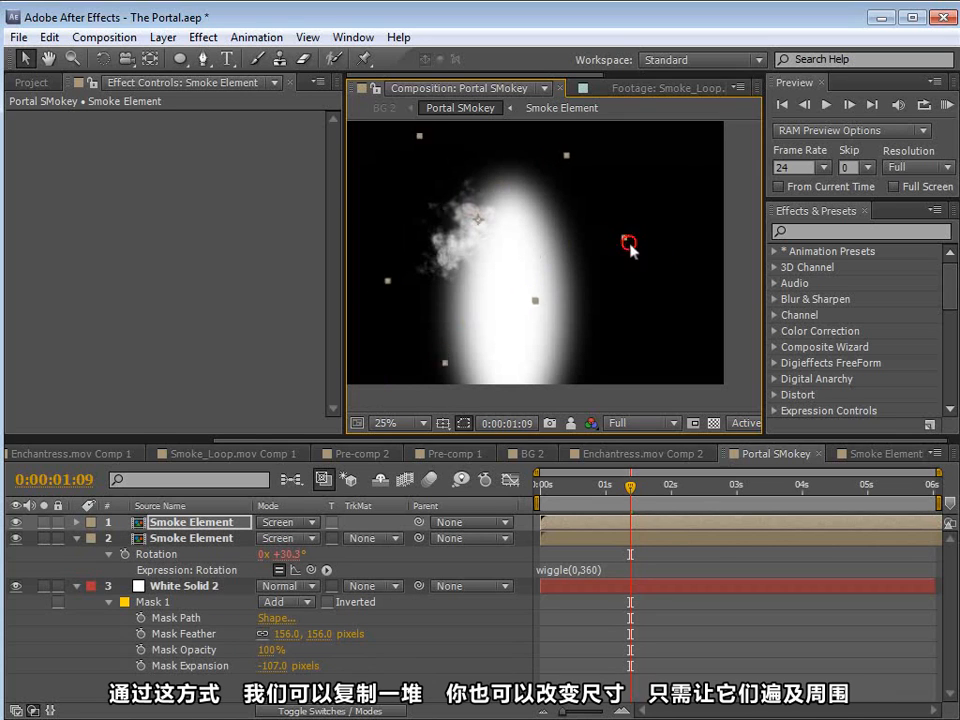
pyautogui.moveTo(628, 242); pyautogui.dragTo(585, 312)
pyautogui.hotkey('ctrl', 'd')
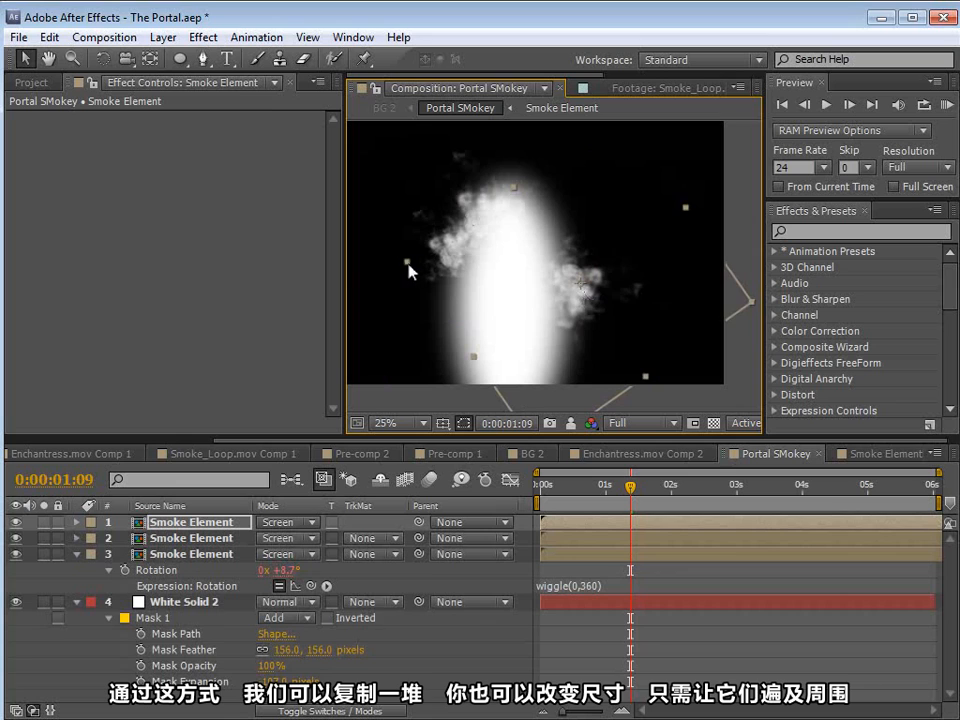
# Step: Shrink the smoke copy on the right edge and add larger copies at the portal's upper right and lower left
pyautogui.moveTo(405, 262); pyautogui.dragTo(458, 290)
pyautogui.moveTo(555, 297); pyautogui.dragTo(593, 196)
pyautogui.hotkey('ctrl', 'd')
pyautogui.moveTo(547, 294); pyautogui.dragTo(520, 408)
pyautogui.moveTo(560, 231); pyautogui.dragTo(461, 330)
pyautogui.hotkey('ctrl', 'd')
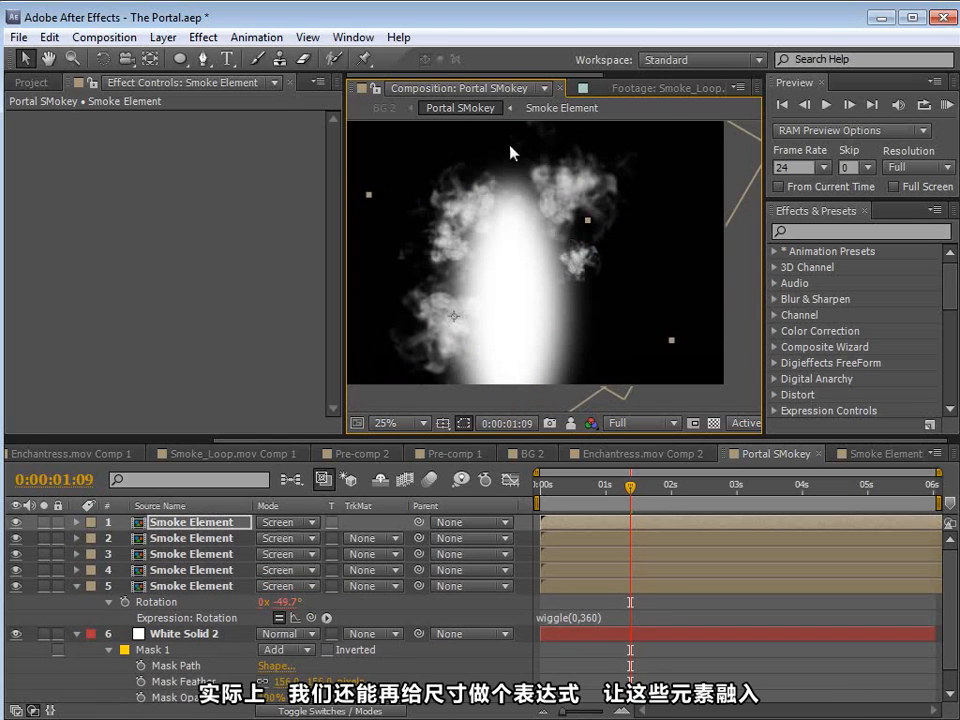
# Step: Keep duplicating and resizing the smoke element around the portal's edge until there are 24 Smoke Element layers
pyautogui.press(',')
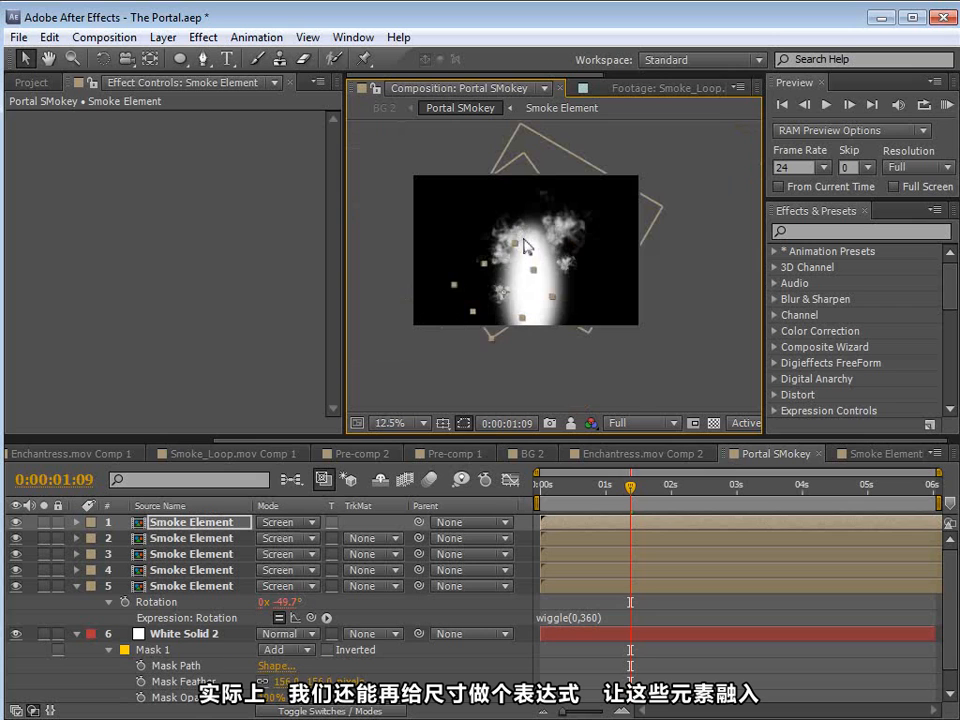
pyautogui.press('.')
pyautogui.moveTo(450, 338); pyautogui.dragTo(547, 285)
pyautogui.hotkey('ctrl', 'd')
pyautogui.hotkey('ctrl', 'd')
pyautogui.hotkey('ctrl', 'd')
pyautogui.hotkey('ctrl', 'd')
pyautogui.hotkey('ctrl', 'd')
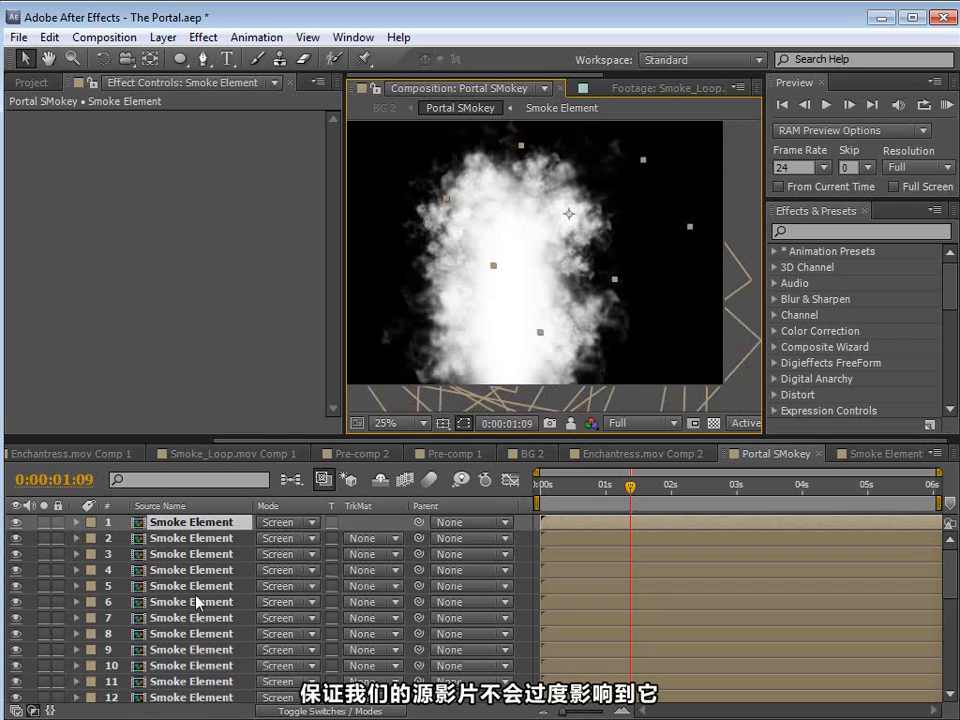
# Step: Toggle the white solid's visibility off and on to compare the smoke ring with and without it
pyautogui.scroll(-10, 122, 643)
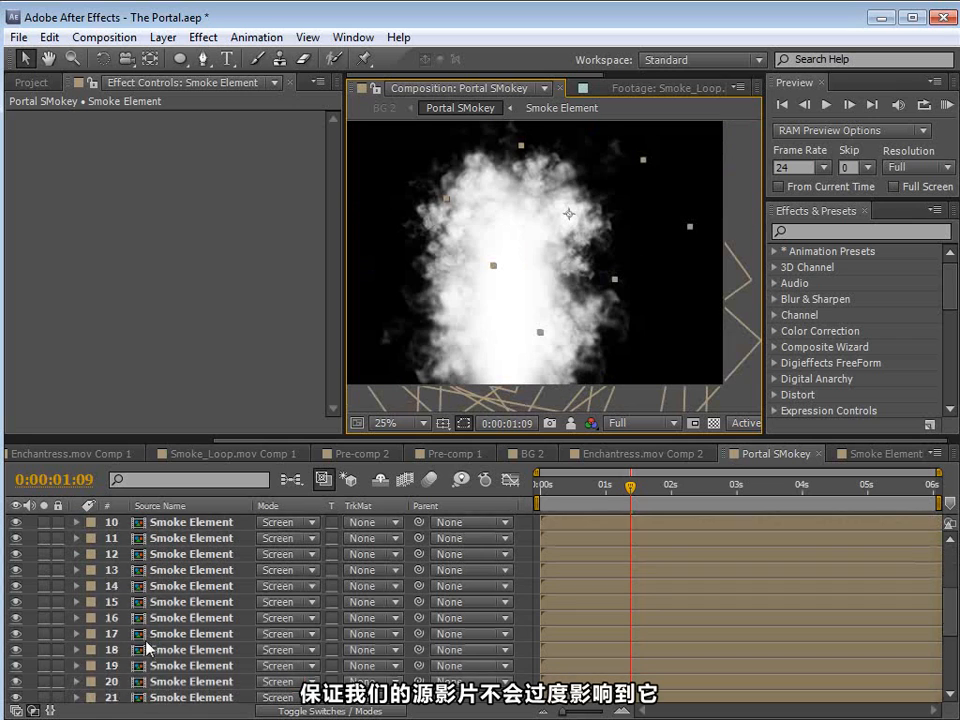
pyautogui.click(16, 615)
pyautogui.click(16, 615)
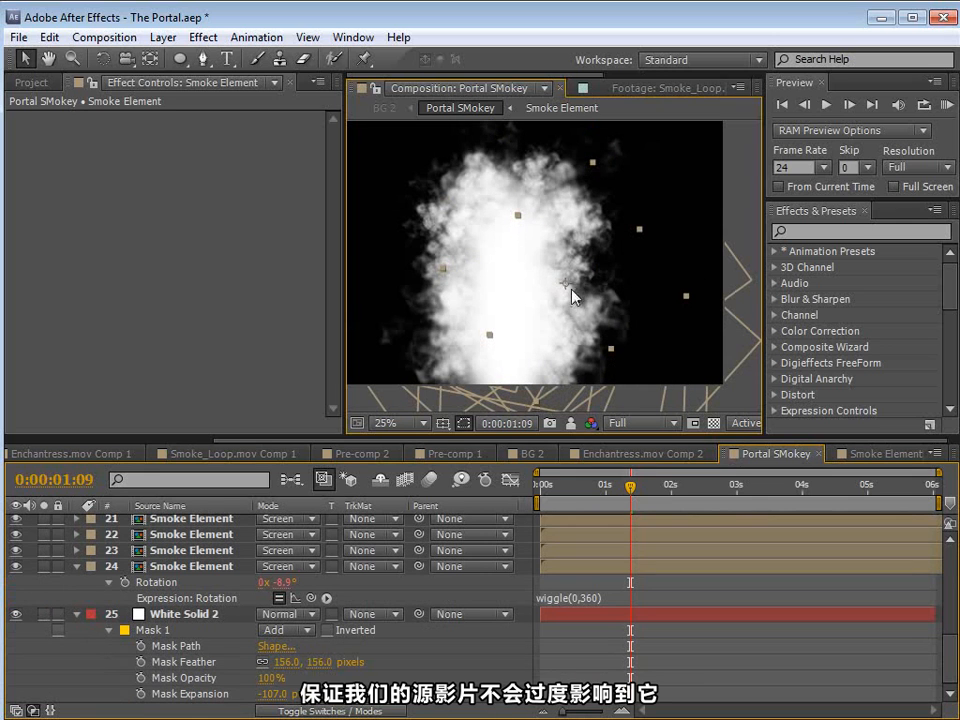
# Step: Duplicate the lowest Smoke Element layer to make 25 and move the copy toward the portal's right side
pyautogui.moveTo(544, 438); pyautogui.dragTo(544, 322)
pyautogui.scroll(5, 621, 457)
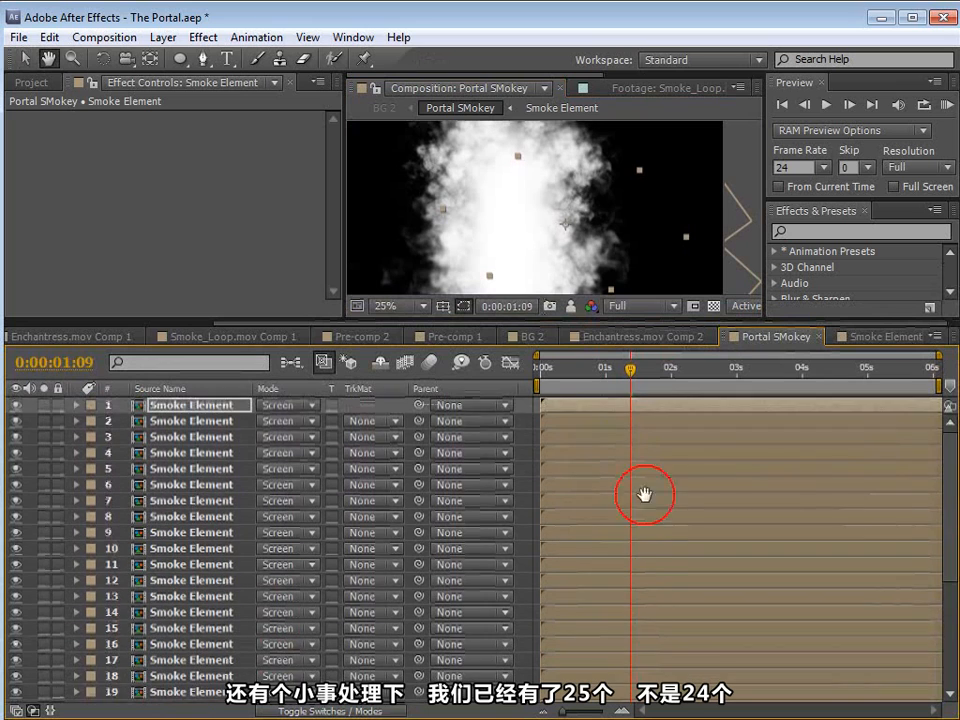
pyautogui.scroll(-5, 643, 497)
pyautogui.press('v')
pyautogui.click(176, 566)
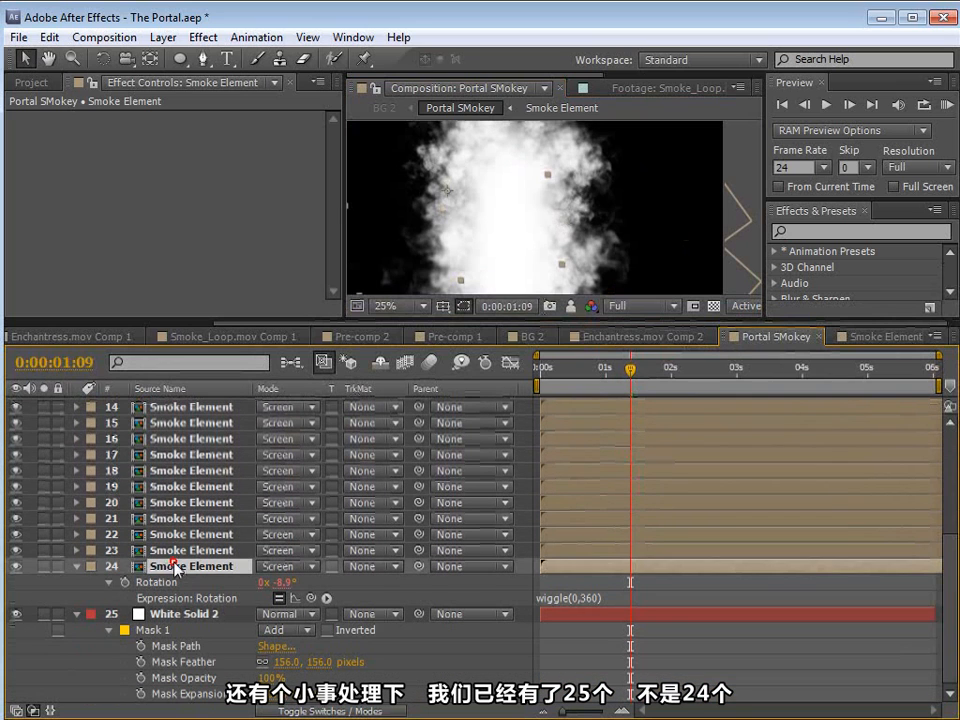
pyautogui.hotkey('ctrl', 'd')
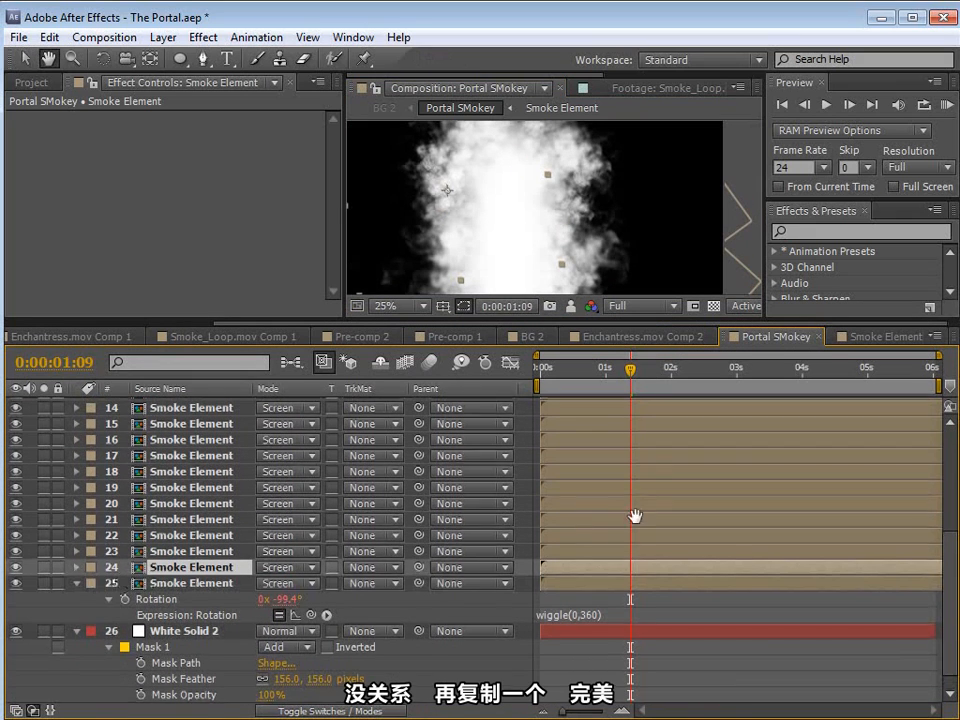
pyautogui.scroll(3, 636, 516)
pyautogui.moveTo(482, 243); pyautogui.dragTo(578, 260)
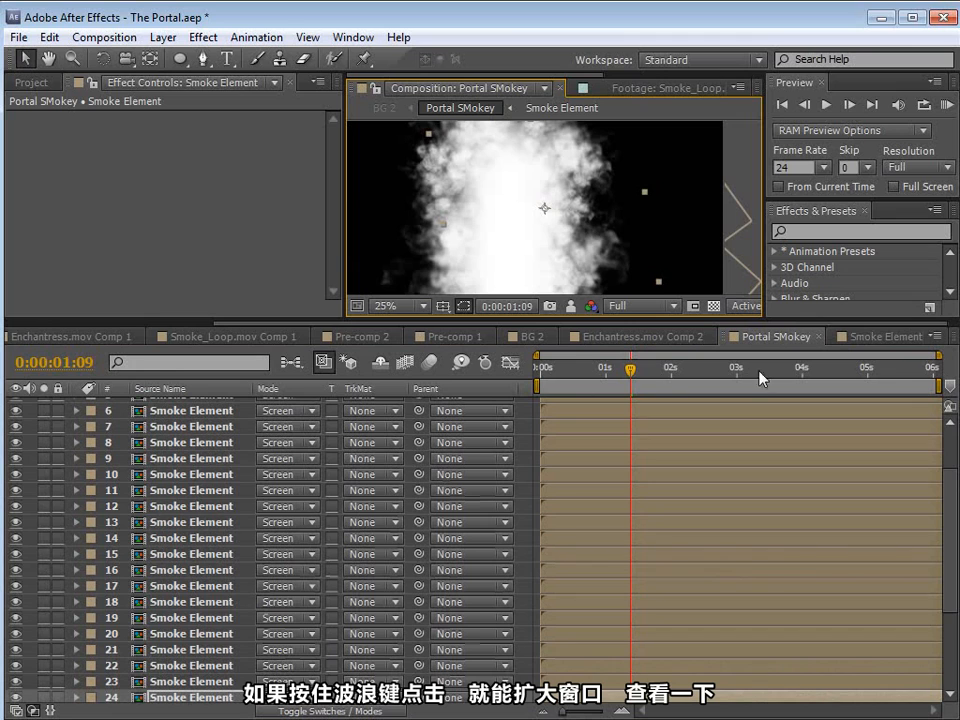
# Step: Shift the Smoke Element layers to earlier start times by varying amounts to randomize the smoke's timing
pyautogui.press('`')
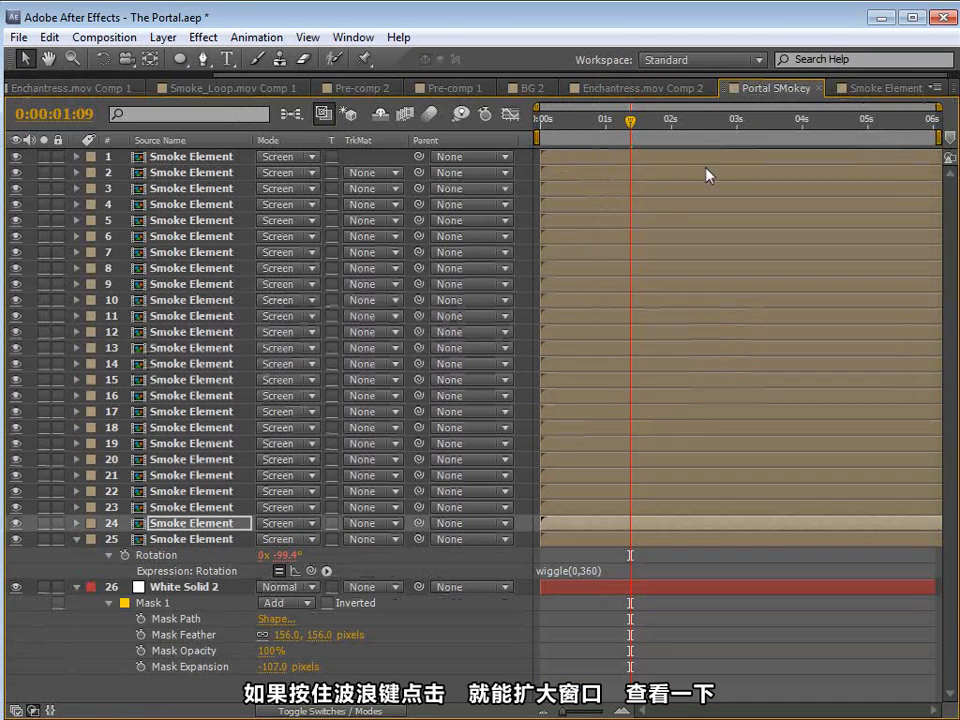
pyautogui.click(675, 160)
pyautogui.moveTo(667, 188); pyautogui.dragTo(540, 208)
pyautogui.moveTo(640, 220); pyautogui.dragTo(541, 220)
pyautogui.moveTo(652, 315); pyautogui.dragTo(579, 310)
pyautogui.moveTo(630, 411); pyautogui.dragTo(526, 437)
pyautogui.moveTo(782, 507); pyautogui.dragTo(547, 533)
pyautogui.moveTo(645, 475); pyautogui.dragTo(577, 424)
pyautogui.moveTo(737, 363); pyautogui.dragTo(632, 274)
pyautogui.moveTo(845, 253); pyautogui.dragTo(715, 266)
pyautogui.moveTo(640, 316); pyautogui.dragTo(565, 302)
pyautogui.moveTo(655, 380); pyautogui.dragTo(603, 378)
pyautogui.moveTo(790, 411); pyautogui.dragTo(580, 438)
pyautogui.moveTo(610, 428); pyautogui.dragTo(546, 411)
pyautogui.moveTo(780, 284); pyautogui.dragTo(722, 268)
pyautogui.click(561, 236)
pyautogui.moveTo(625, 316); pyautogui.dragTo(556, 299)
pyautogui.moveTo(729, 365); pyautogui.dragTo(578, 337)
pyautogui.moveTo(566, 345); pyautogui.dragTo(614, 335)
pyautogui.moveTo(689, 220); pyautogui.dragTo(655, 185)
pyautogui.moveTo(640, 172); pyautogui.dragTo(583, 165)
pyautogui.moveTo(840, 313); pyautogui.dragTo(693, 352)
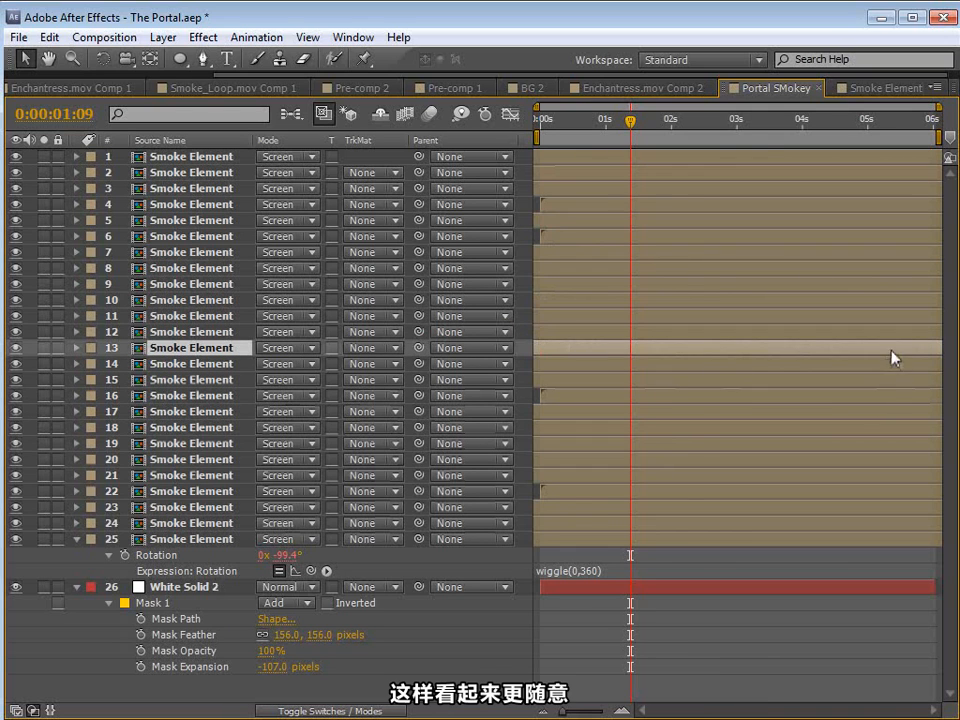
pyautogui.press('`')
# Step: In the BG 2 composition, set the Portal SMokey layer's blending mode to Screen and enlarge the composition view
pyautogui.press('h')
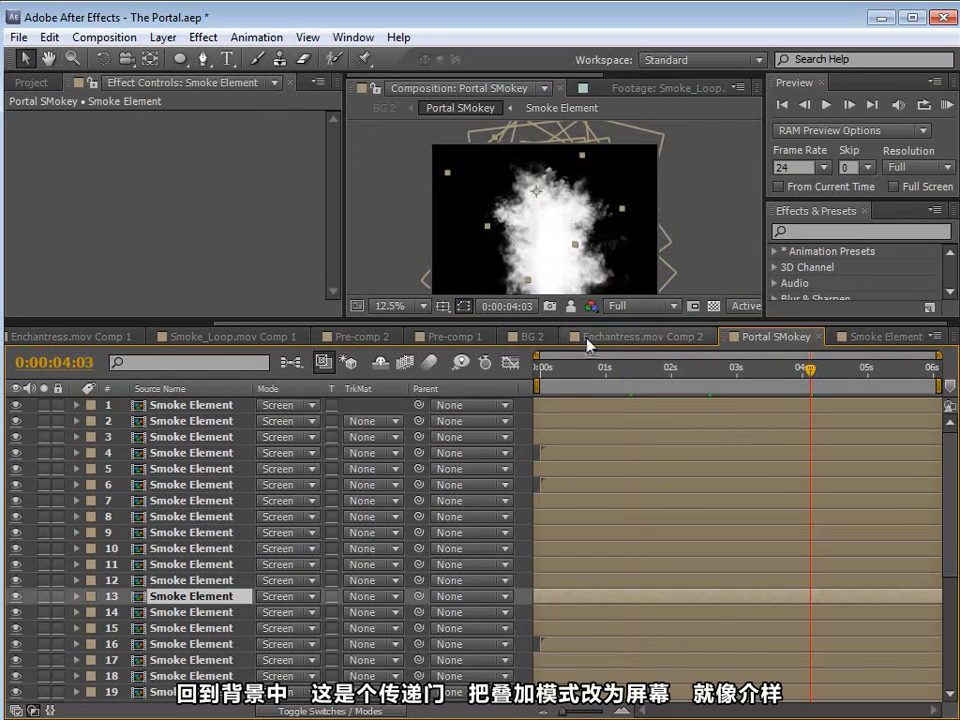
pyautogui.click(521, 339)
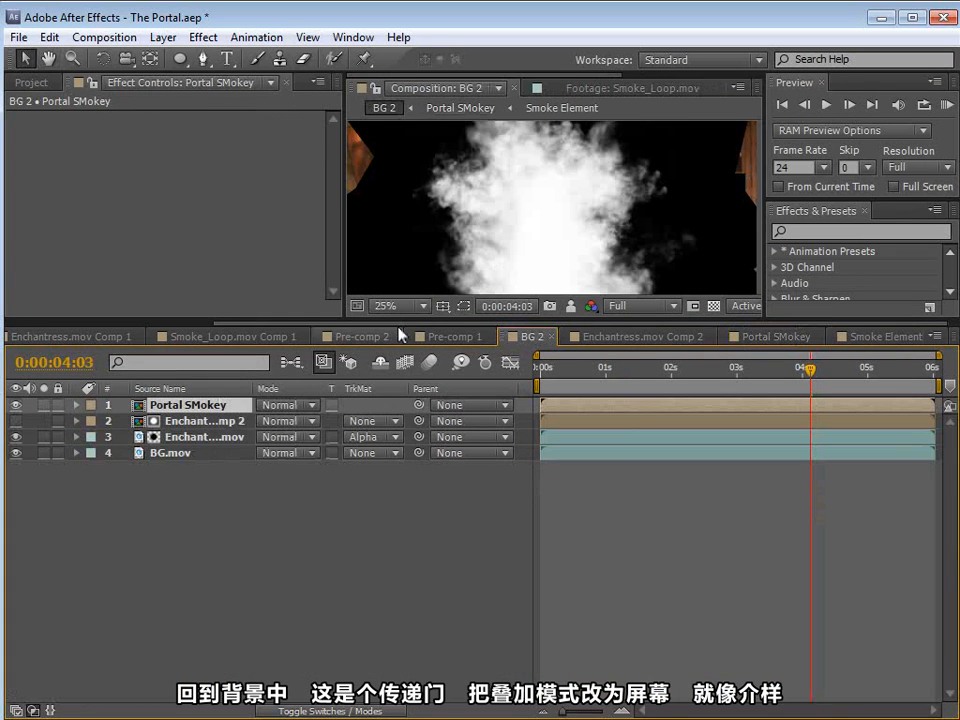
pyautogui.moveTo(390, 320); pyautogui.dragTo(390, 490)
pyautogui.click(285, 576)
pyautogui.click(305, 718)
pyautogui.click(289, 576)
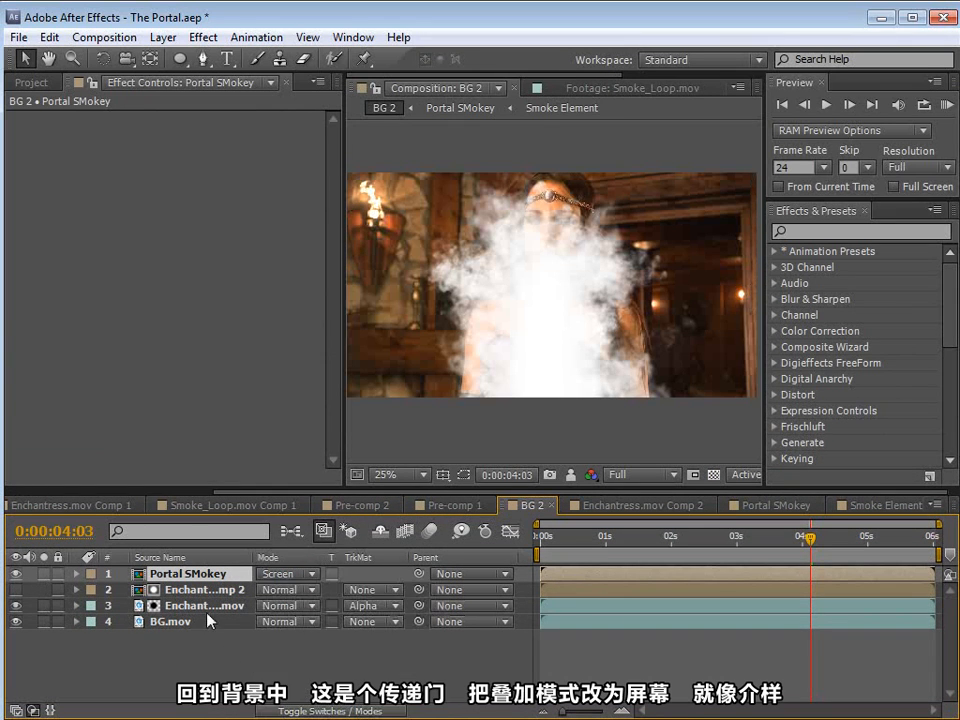
# Step: Place the Portal SMokey layer directly beneath Enchantress.mov and reposition the smoke behind her on the right side of the frame
pyautogui.moveTo(197, 574); pyautogui.dragTo(182, 612)
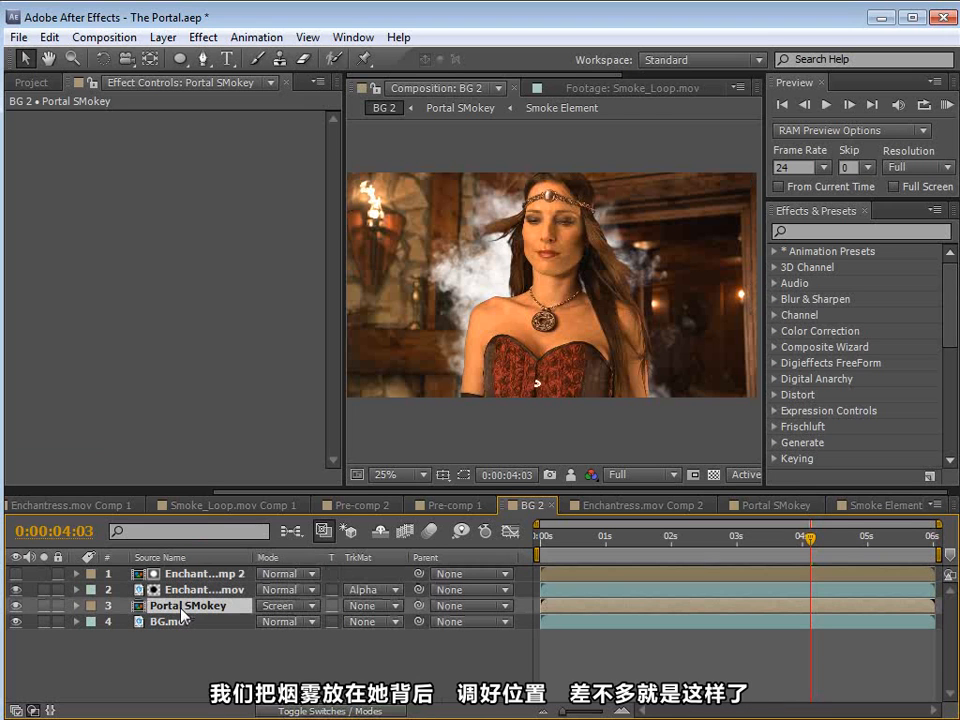
pyautogui.moveTo(522, 318); pyautogui.dragTo(581, 318)
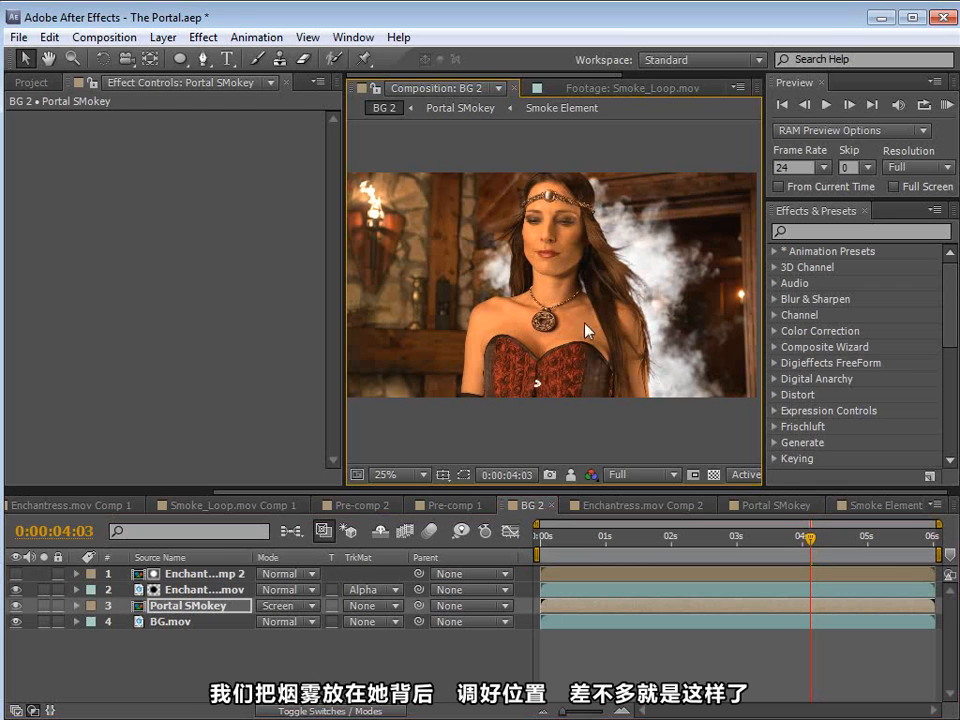
pyautogui.moveTo(808, 540); pyautogui.dragTo(693, 563)
pyautogui.moveTo(590, 338)
pyautogui.mouseDown()
pyautogui.moveTo(611, 346)
pyautogui.moveTo(604, 350)
pyautogui.mouseUp()
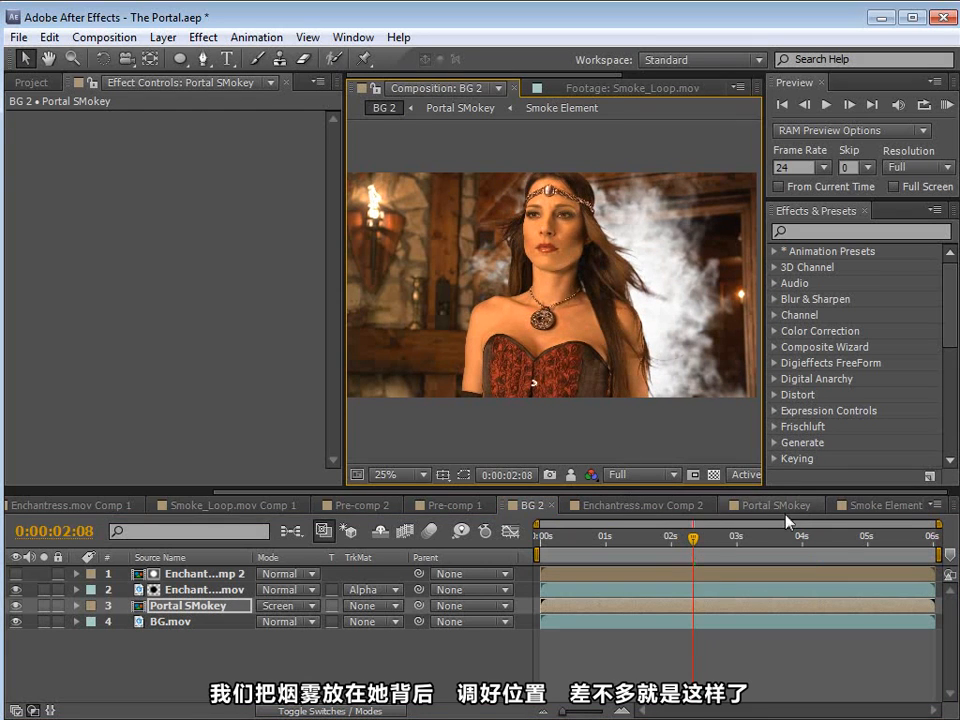
# Step: In the Smoke Element composition, enable the Tint effect on Smoke_Loop.mov and set Map White To to light blue 6D9AFF
pyautogui.click(882, 505)
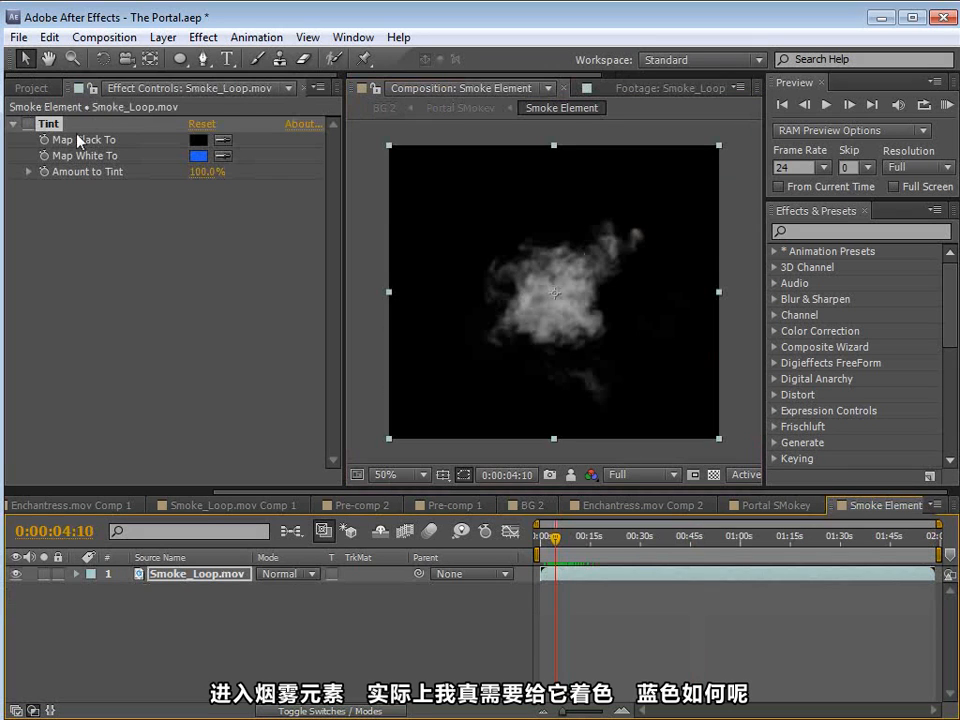
pyautogui.click(27, 124)
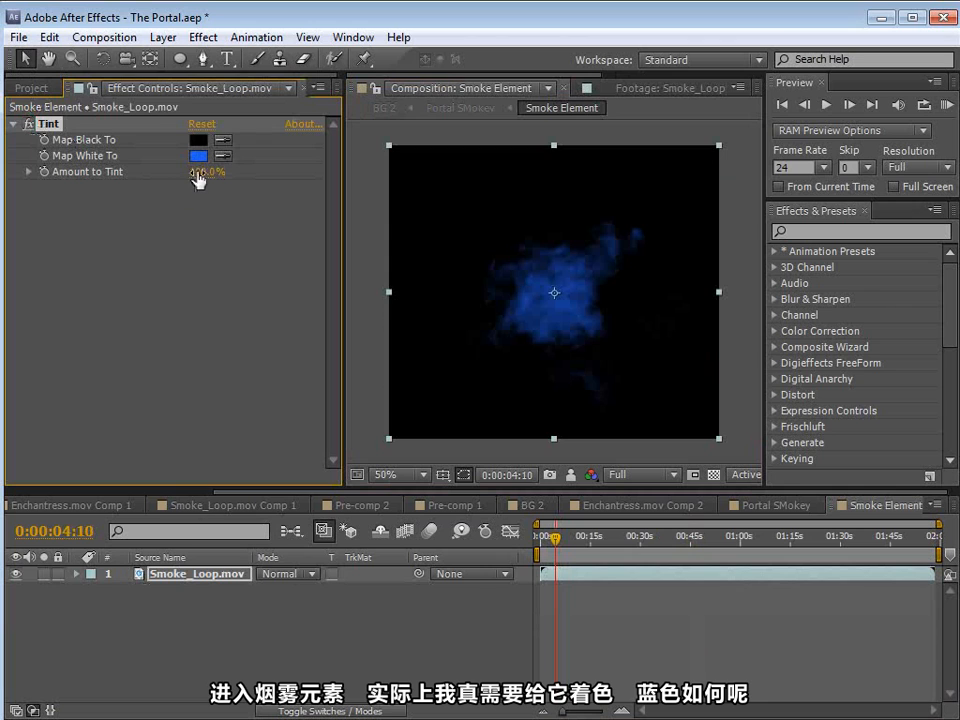
pyautogui.click(198, 155)
pyautogui.moveTo(172, 69); pyautogui.dragTo(154, 30)
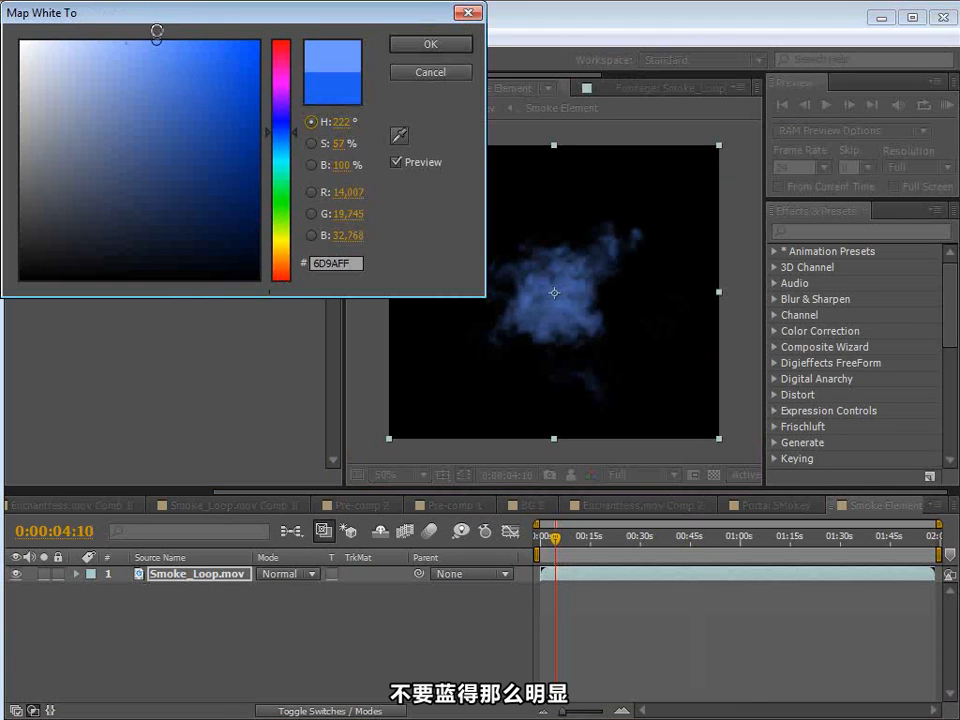
pyautogui.click(428, 43)
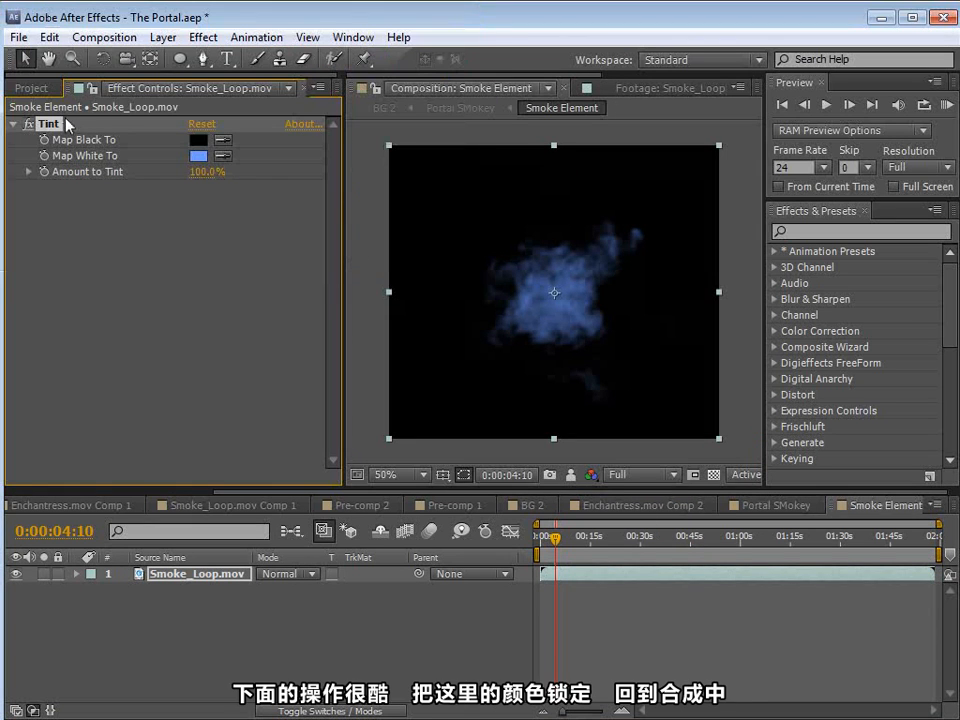
# Step: Lock the Smoke_Loop.mov effect controls, and with BG 2 in view change the Tint's Map White To to a more saturated blue
pyautogui.click(92, 88)
pyautogui.click(640, 505)
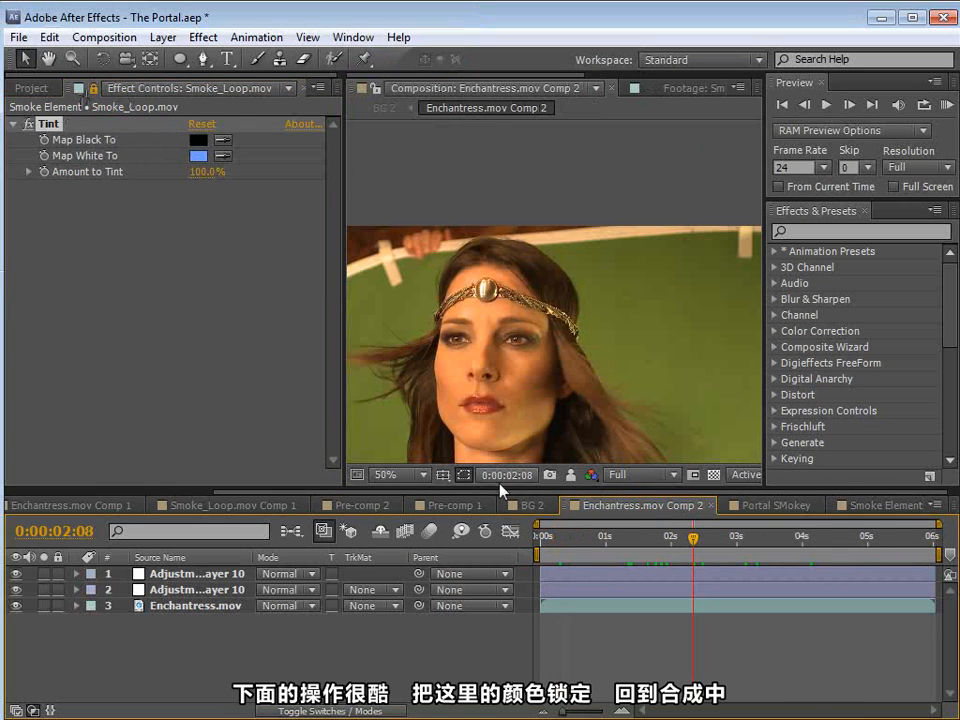
pyautogui.click(527, 505)
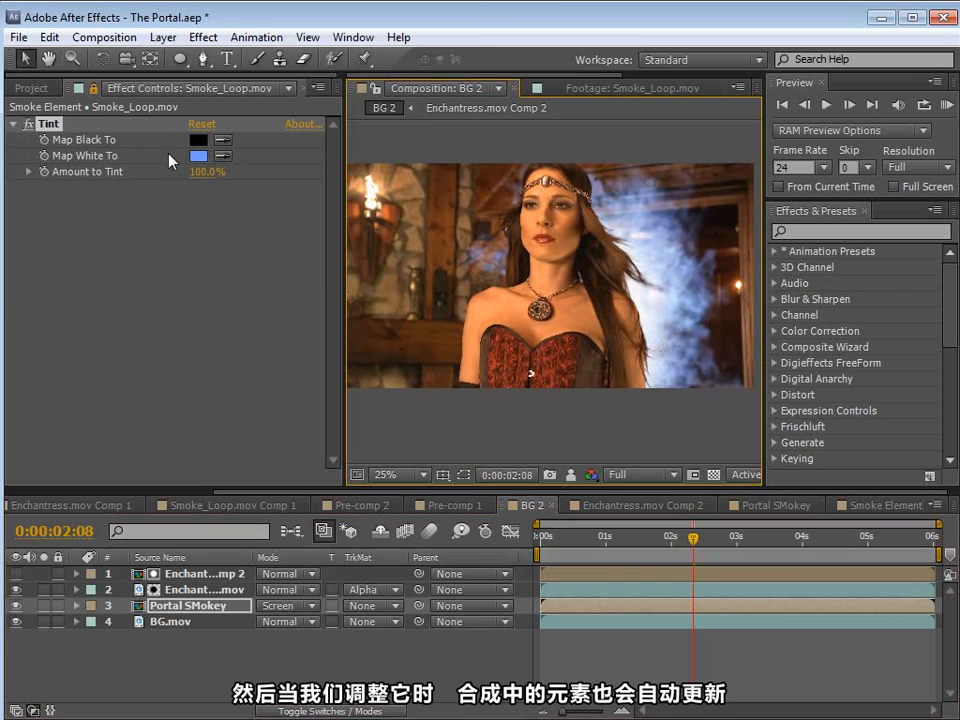
pyautogui.click(198, 155)
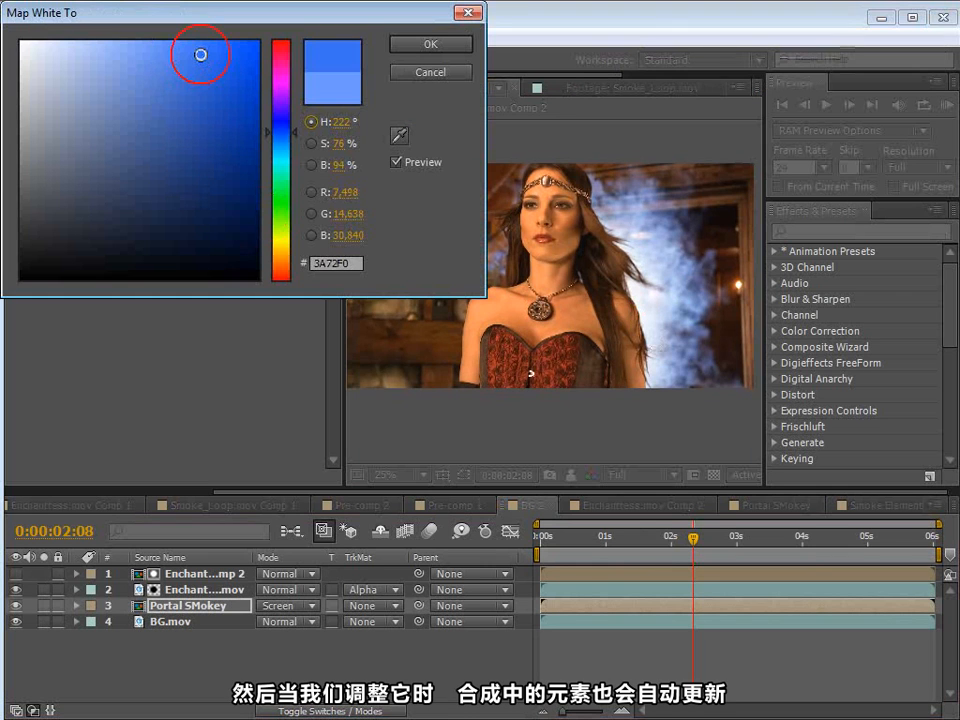
pyautogui.click(431, 45)
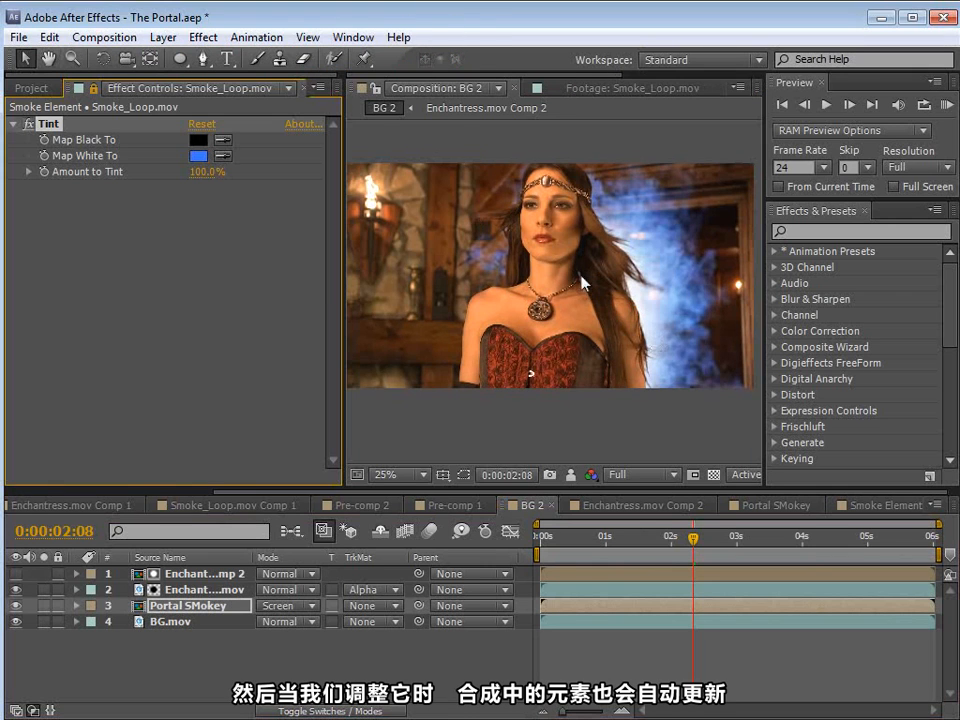
# Step: Change the Tint's Map White To color to a light orange and save the project
pyautogui.click(198, 156)
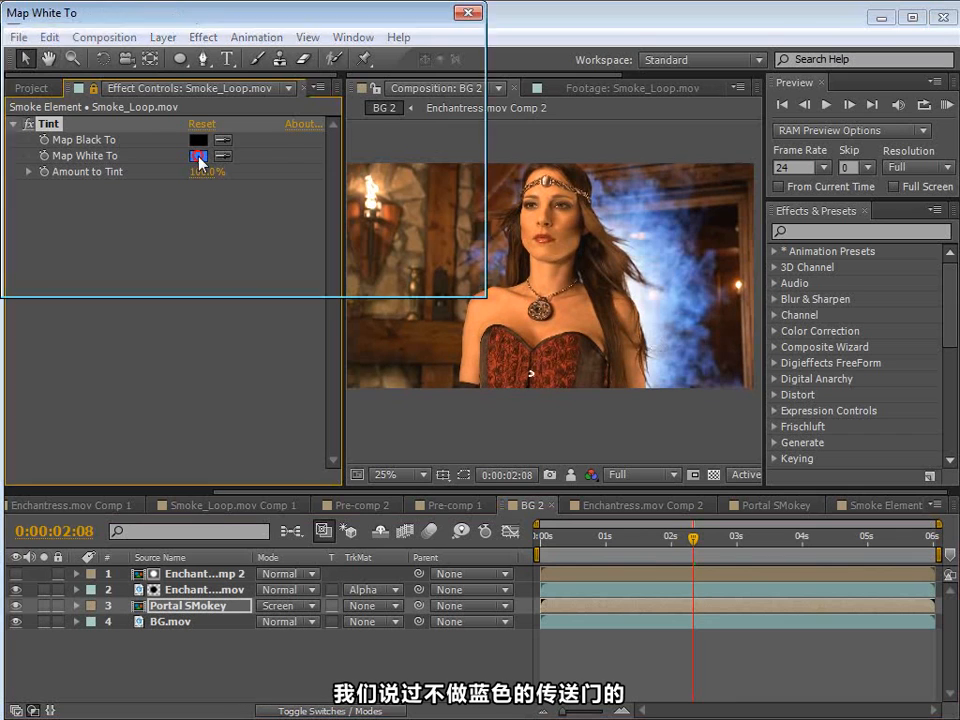
pyautogui.moveTo(283, 277); pyautogui.dragTo(281, 262)
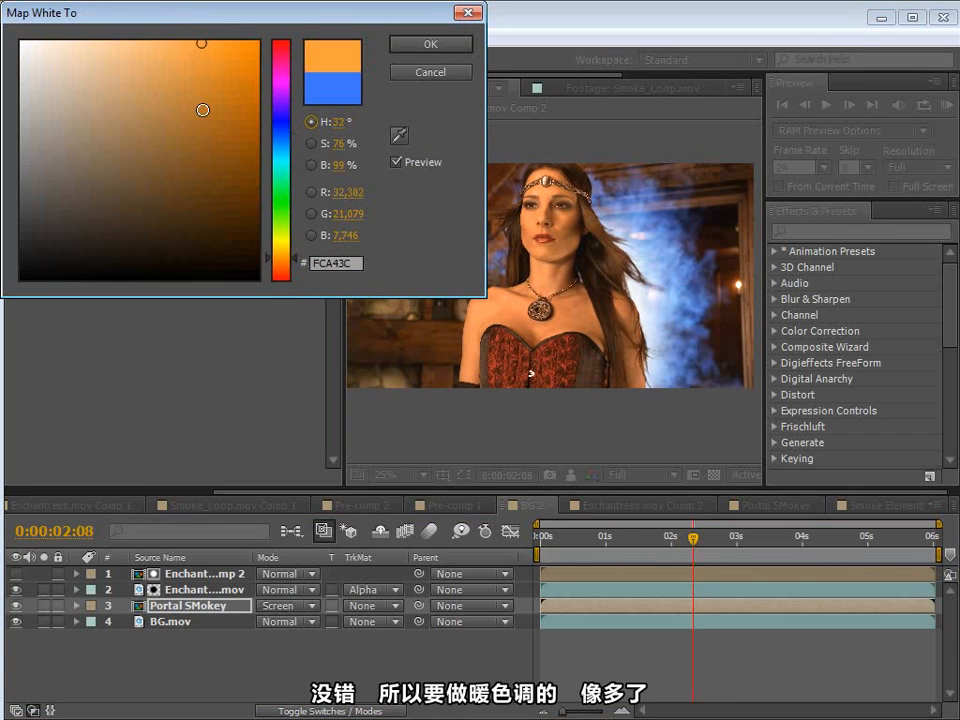
pyautogui.click(160, 41)
pyautogui.click(428, 45)
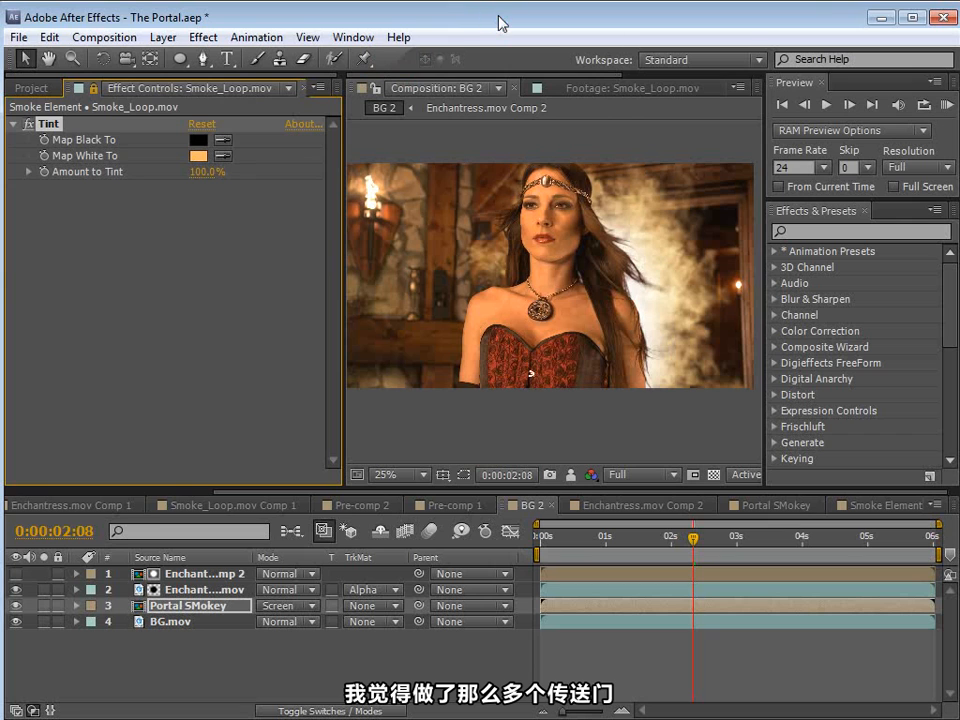
pyautogui.hotkey('ctrl', 's')
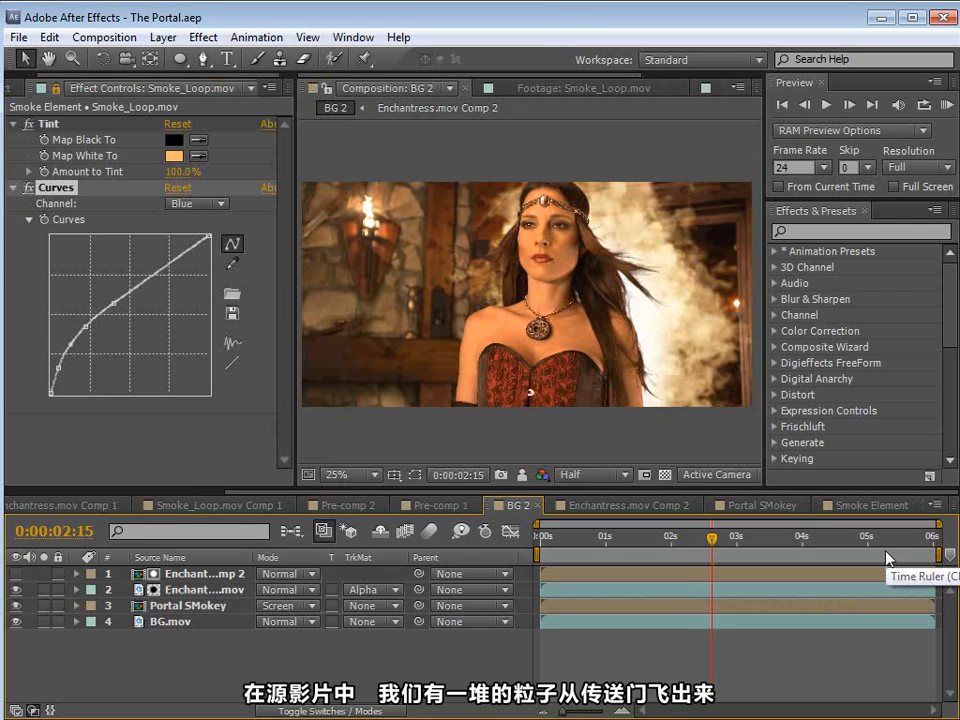
# Step: Play part of the Demon Cam reference movie in the media player, and return to After Effects to show the project's items
pyautogui.hotkey('alt', 'Tab')
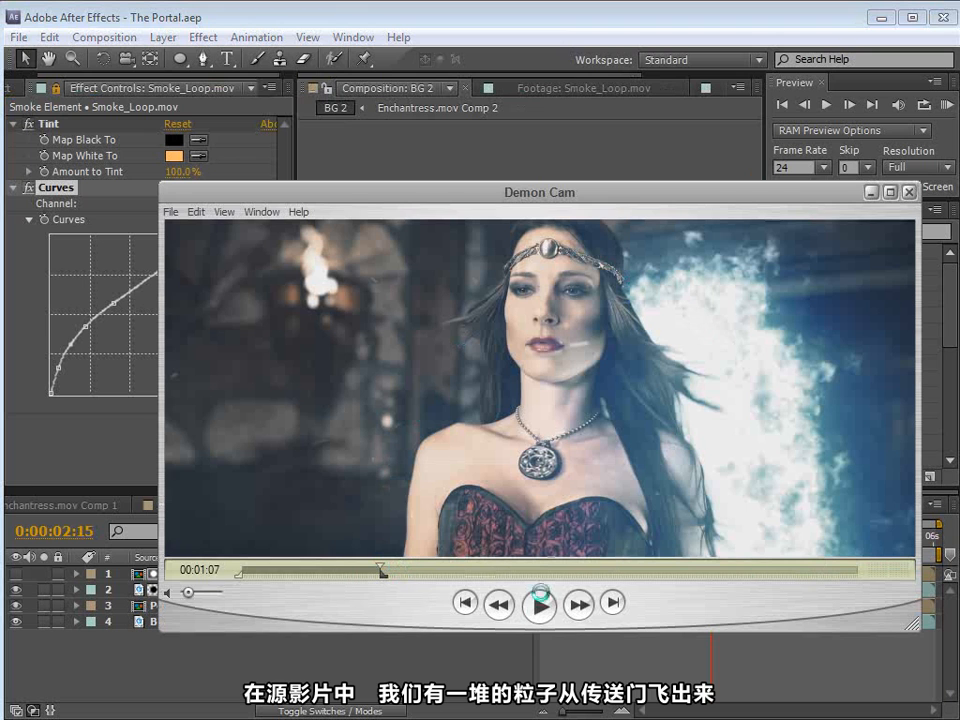
pyautogui.click(540, 598)
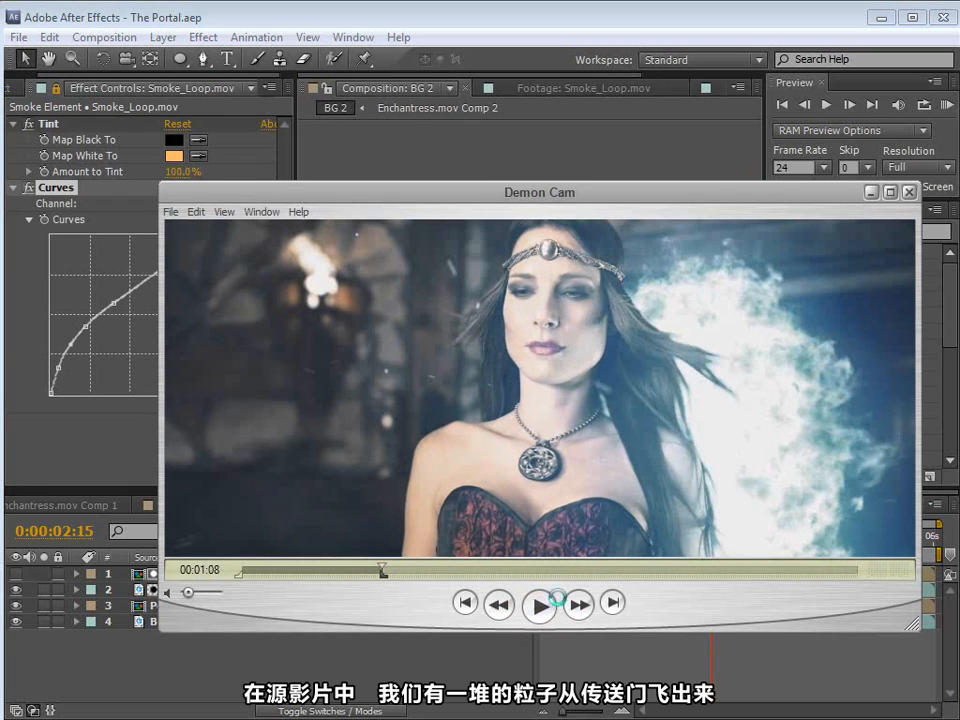
pyautogui.click(302, 12)
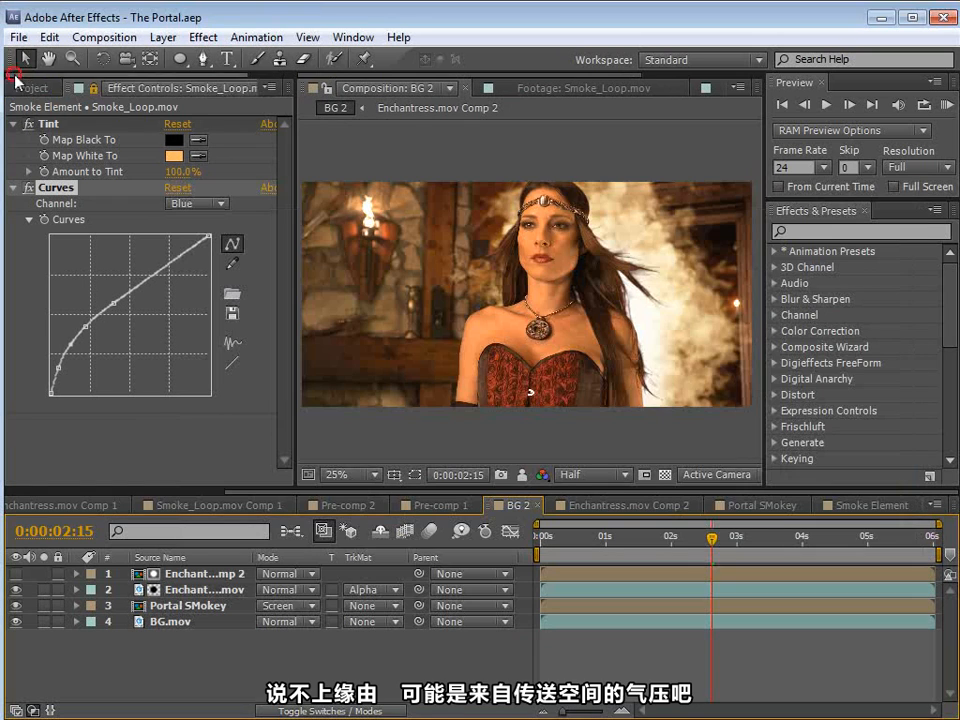
pyautogui.click(24, 89)
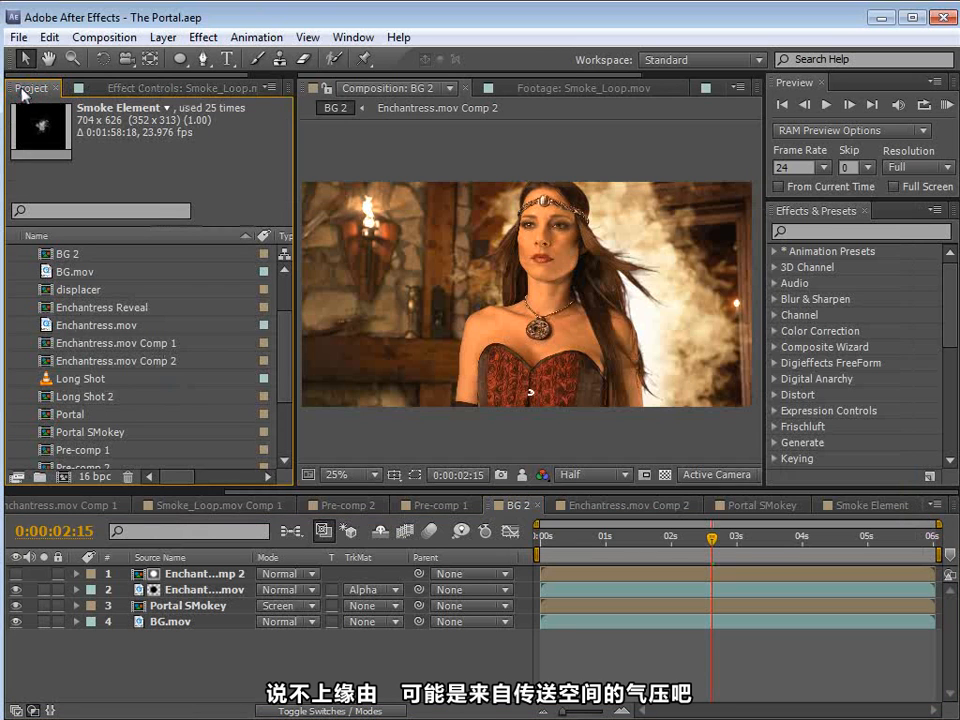
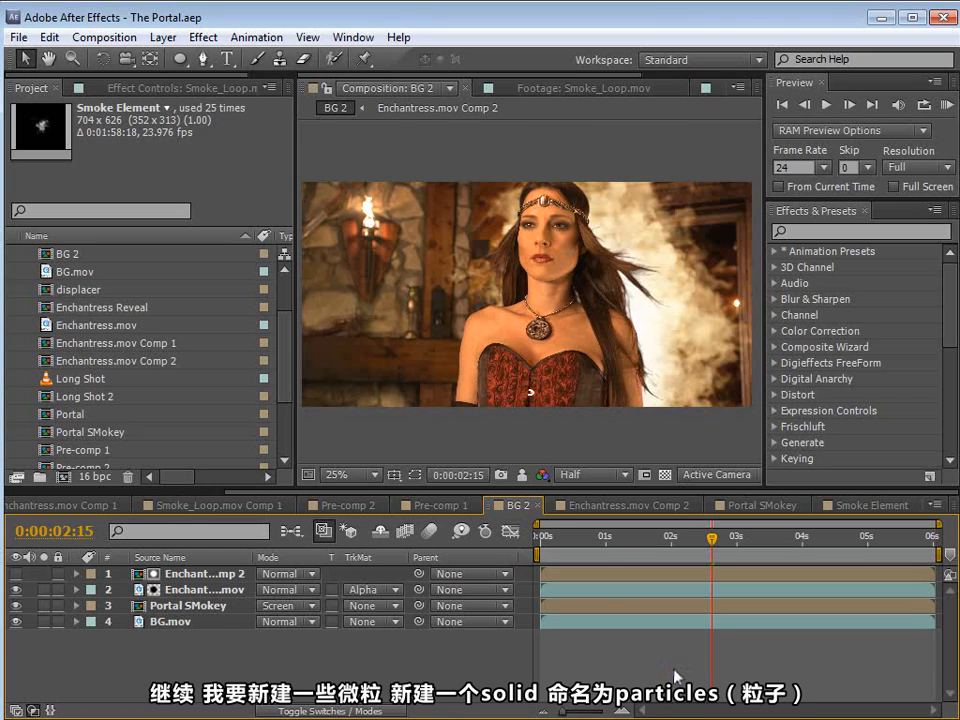
# Step: Create a white 1920 x 960 px solid named Particles in the BG 2 composition
pyautogui.click(162, 37)
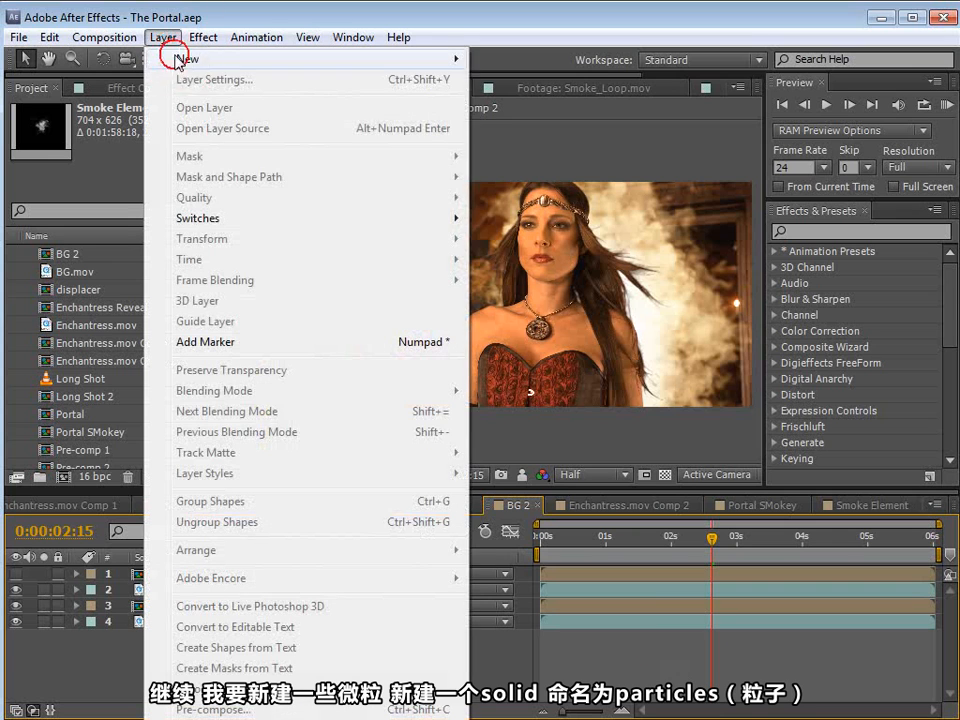
pyautogui.moveTo(200, 58)
pyautogui.click(530, 80)
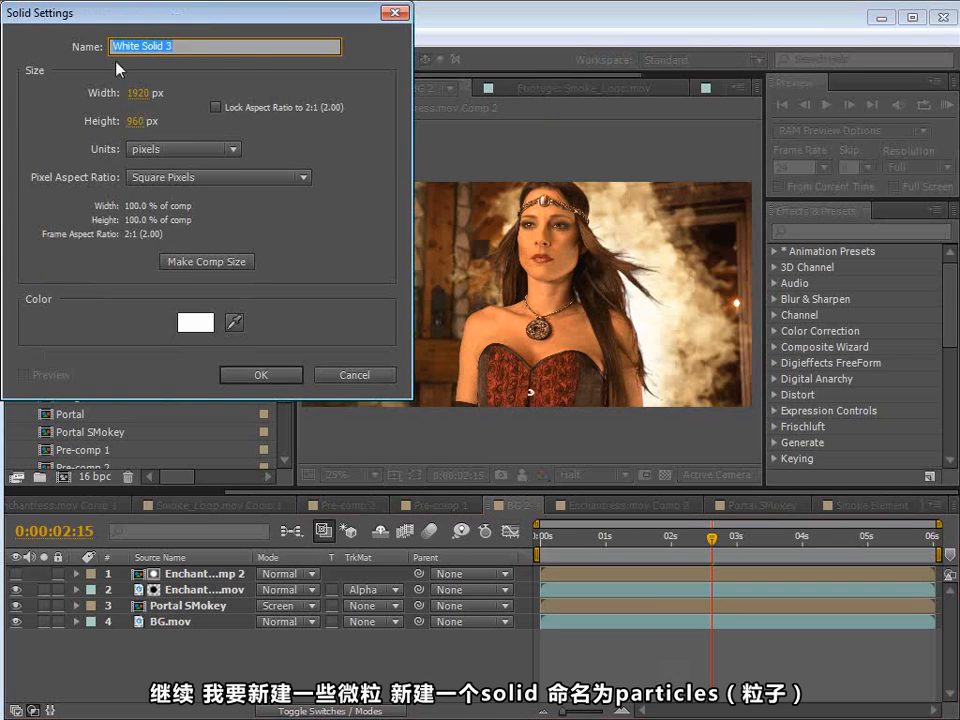
pyautogui.write('Particle')
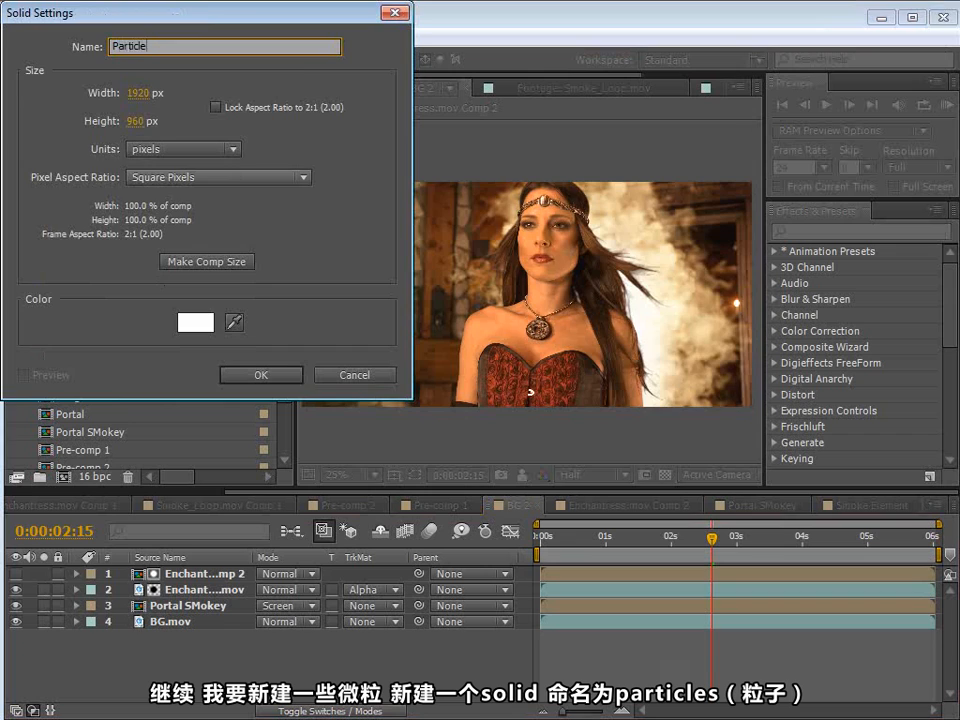
pyautogui.write('s')
pyautogui.press('Return')
# Step: Apply the CC Particle World effect to the Particles layer, solo the layer and scrub through its animation
pyautogui.click(805, 232)
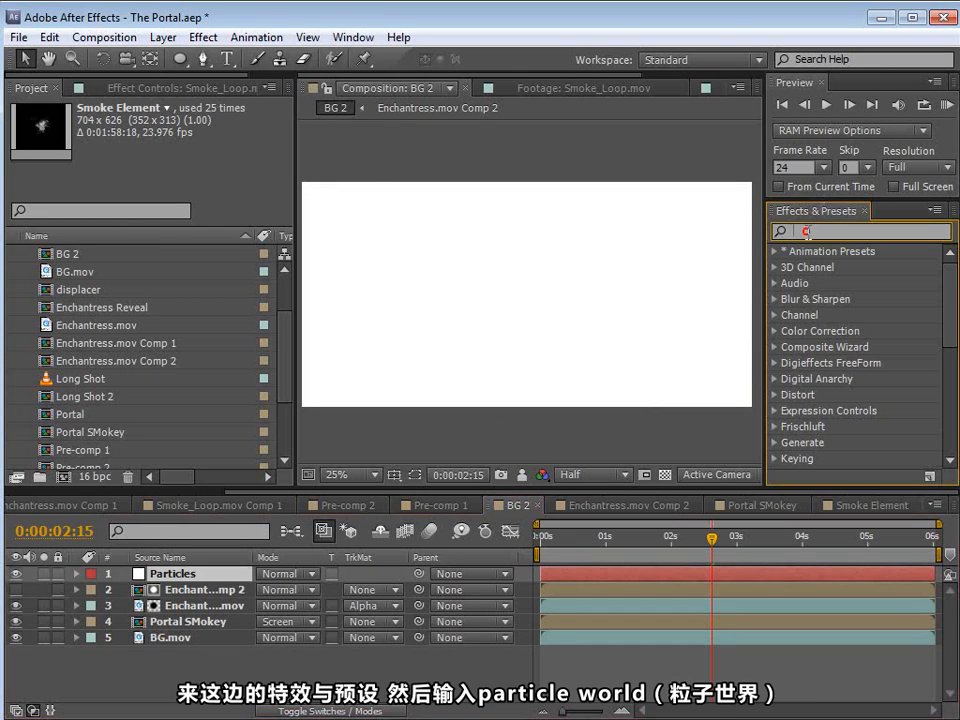
pyautogui.write('particle')
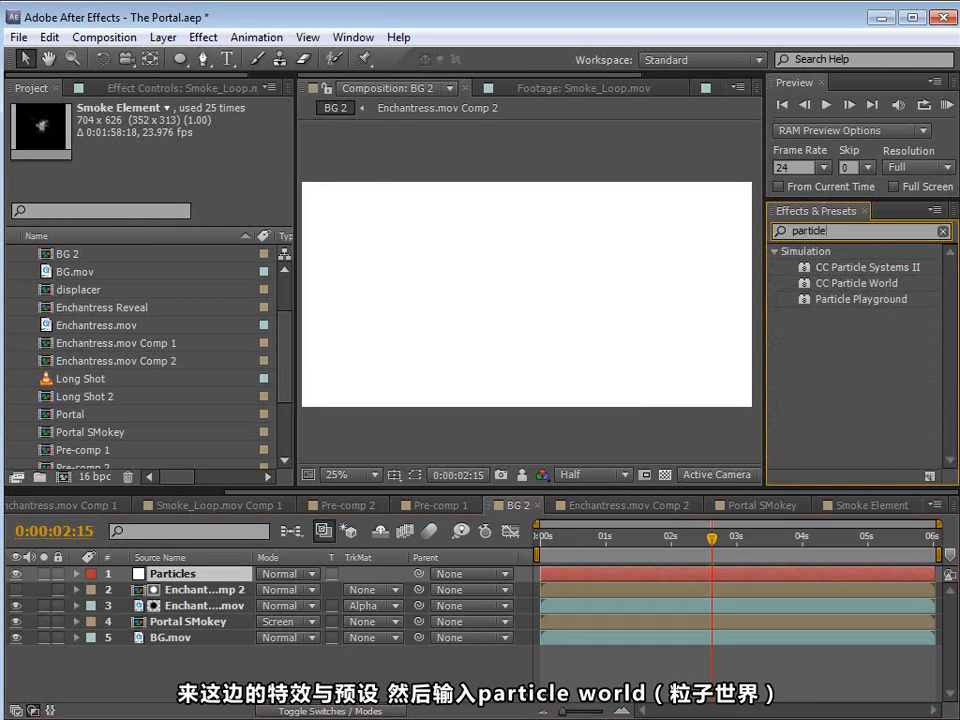
pyautogui.moveTo(850, 283); pyautogui.dragTo(183, 578)
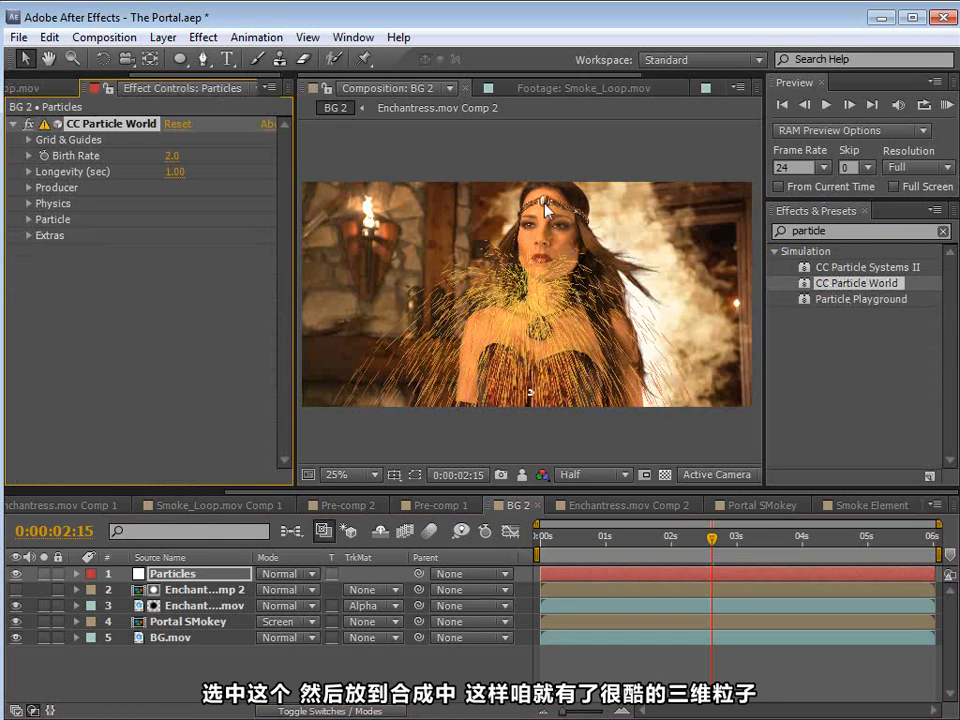
pyautogui.click(43, 574)
pyautogui.moveTo(593, 542); pyautogui.dragTo(720, 542)
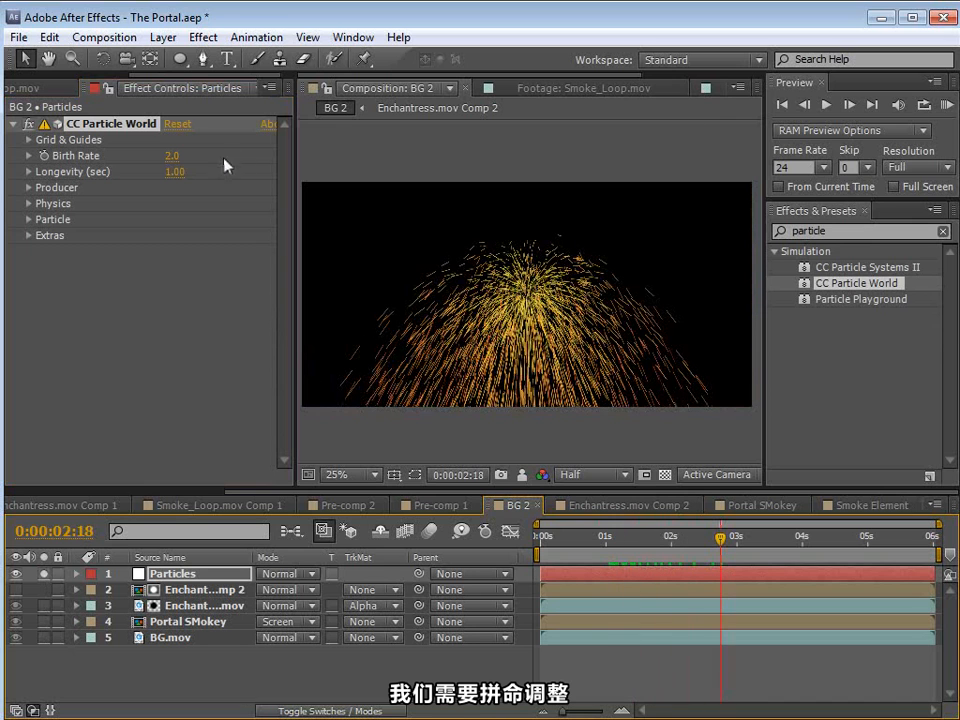
# Step: Set the CC Particle World physics Animation to Direction Axis and the Extra Angle to 1x +88°
pyautogui.press('F4')
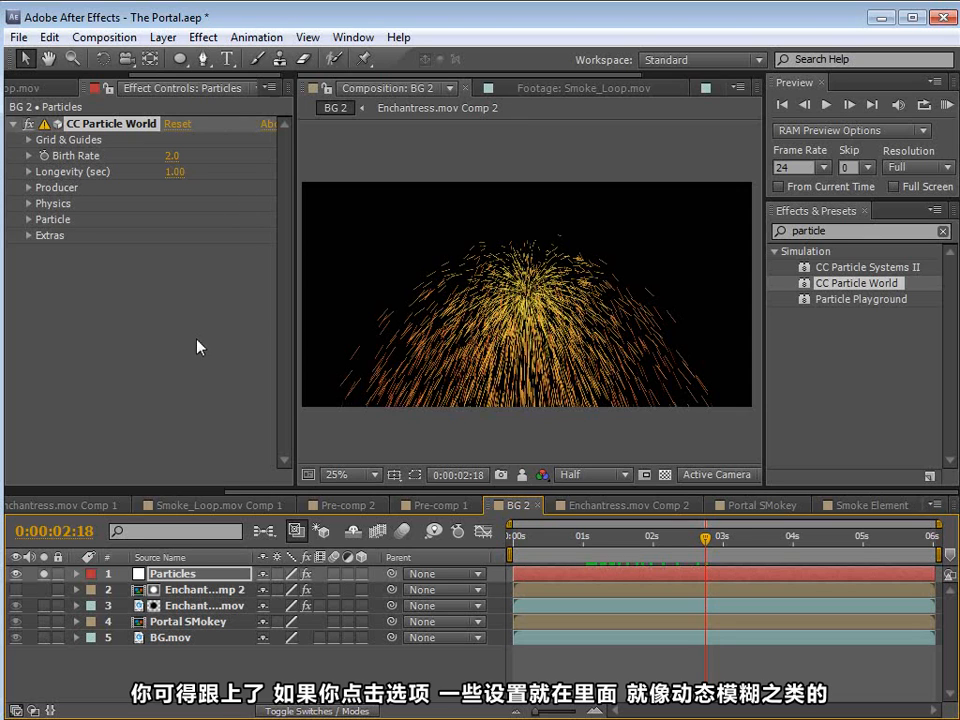
pyautogui.scroll(1, 483, 355)
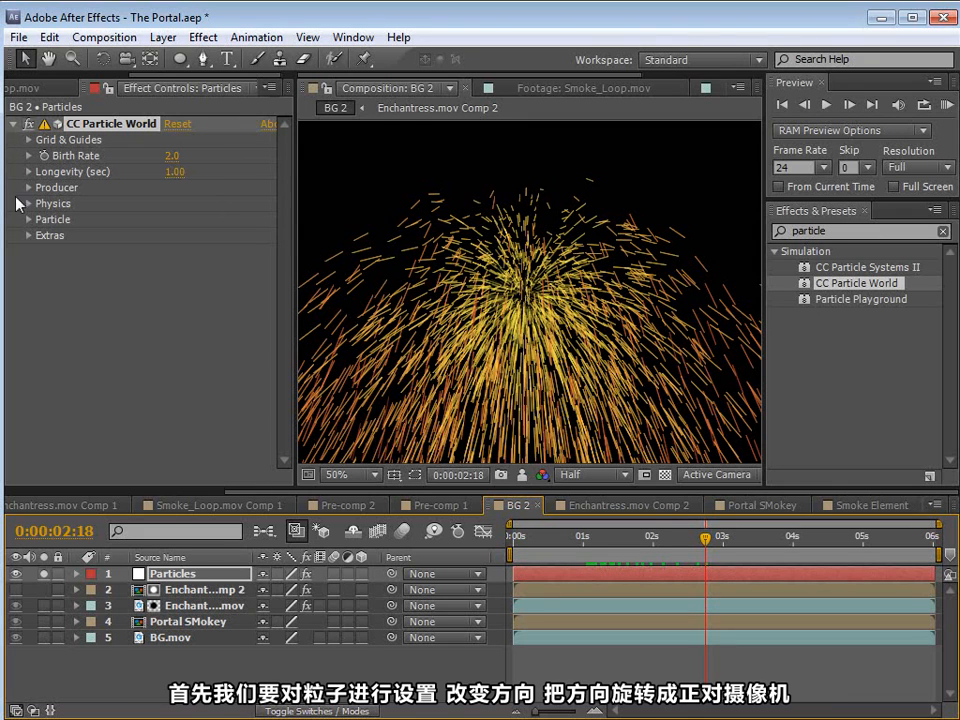
pyautogui.click(28, 188)
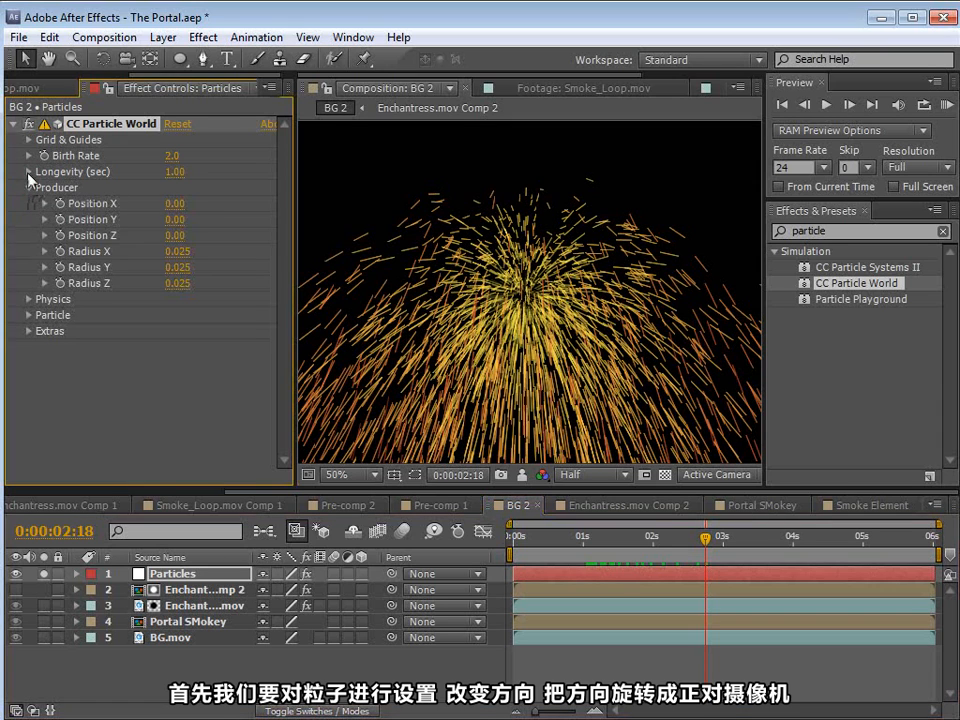
pyautogui.click(28, 300)
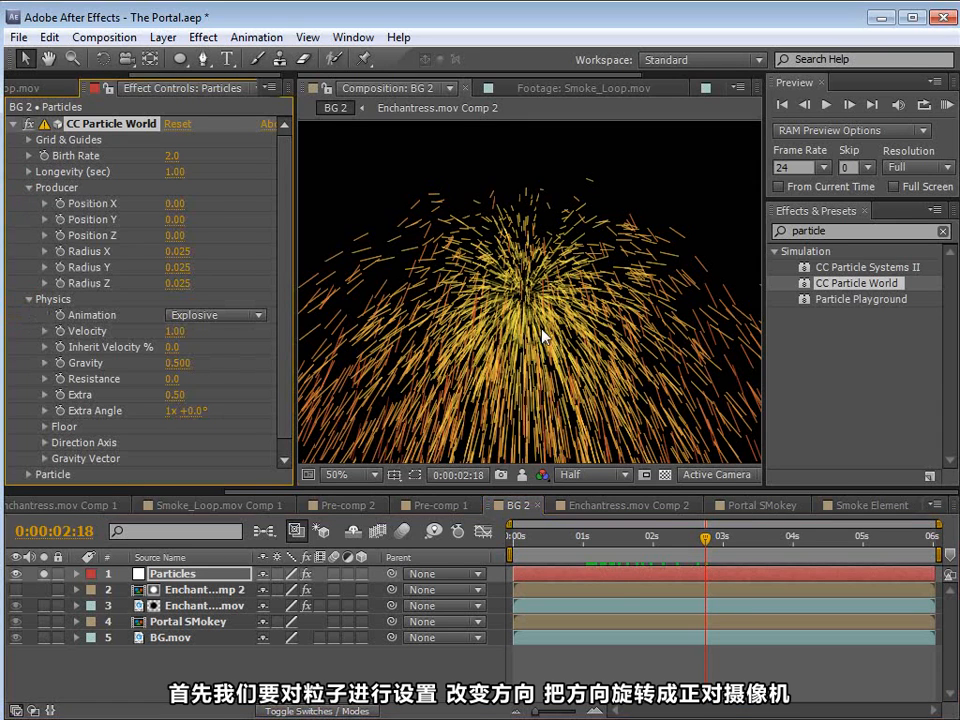
pyautogui.click(250, 315)
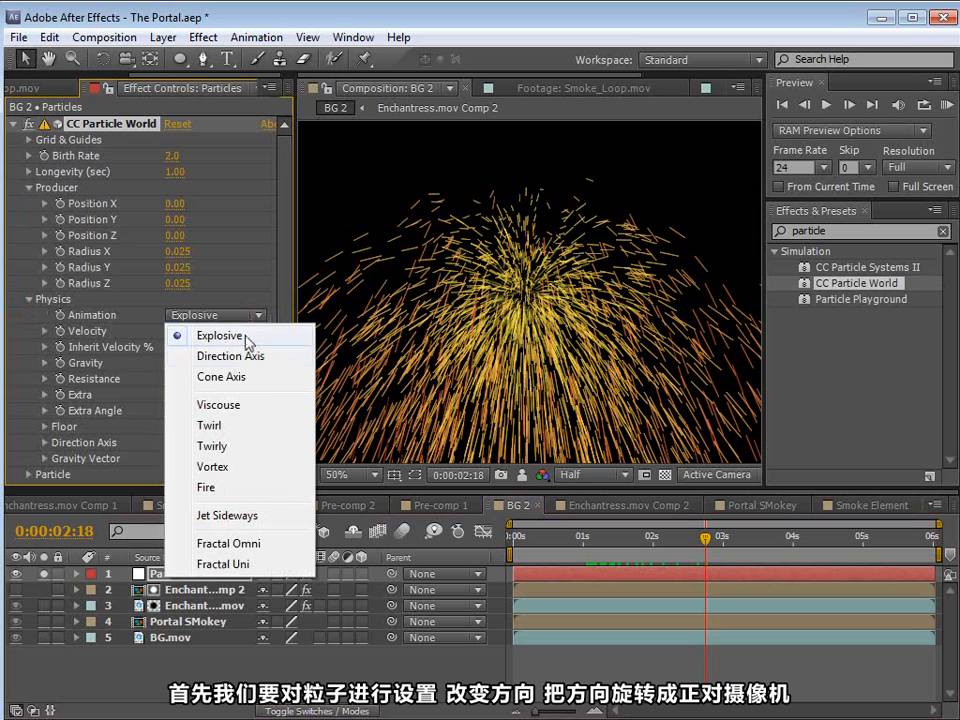
pyautogui.click(236, 358)
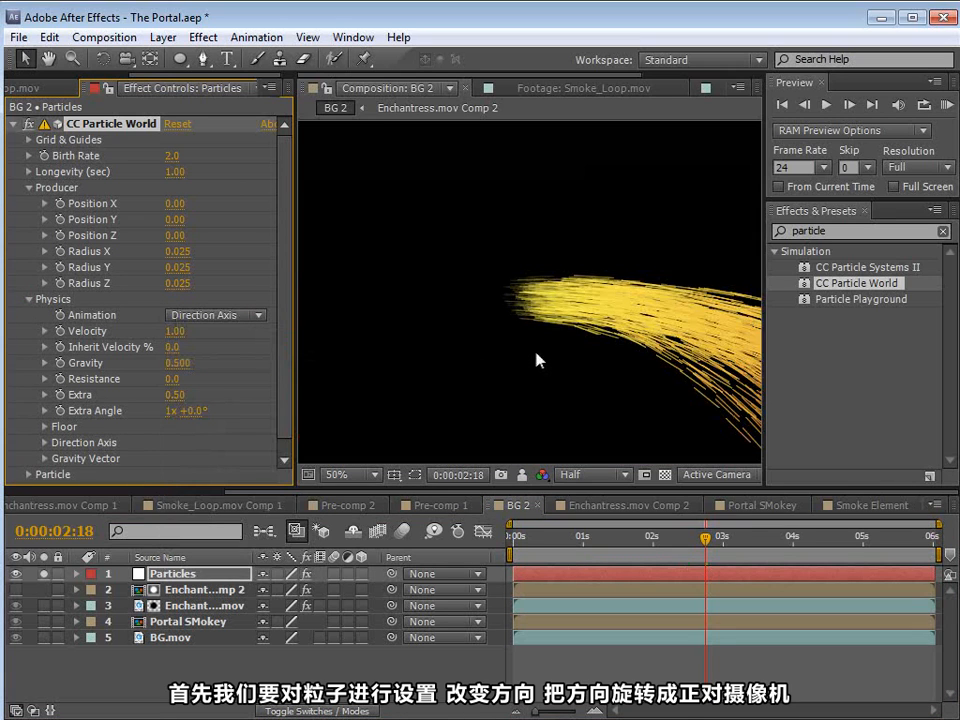
pyautogui.scroll(-1, 400, 260)
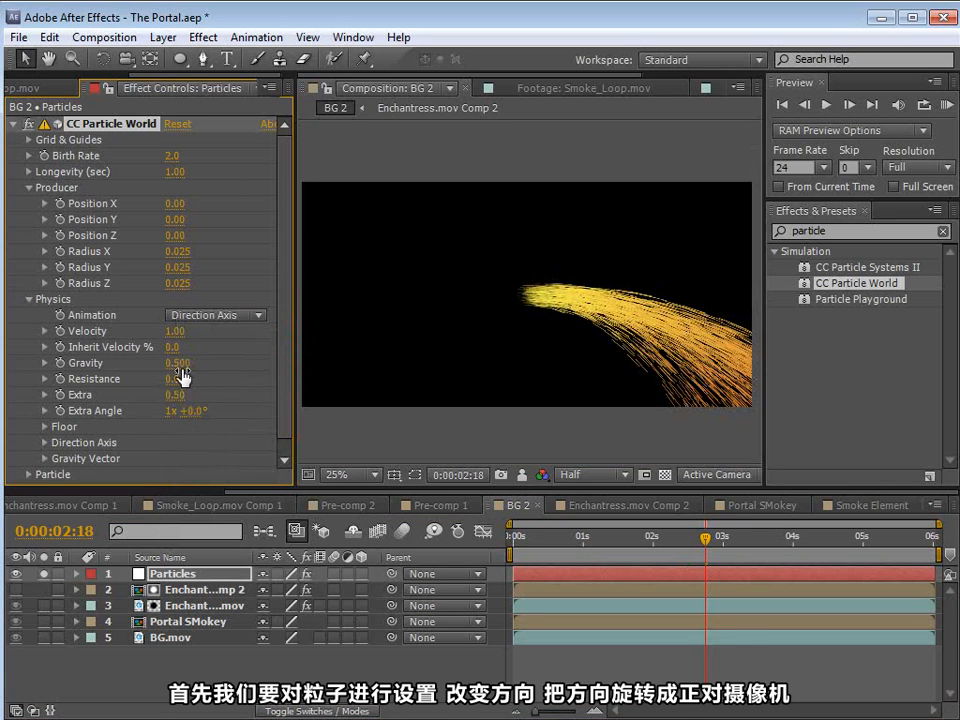
pyautogui.moveTo(196, 411); pyautogui.dragTo(274, 406)
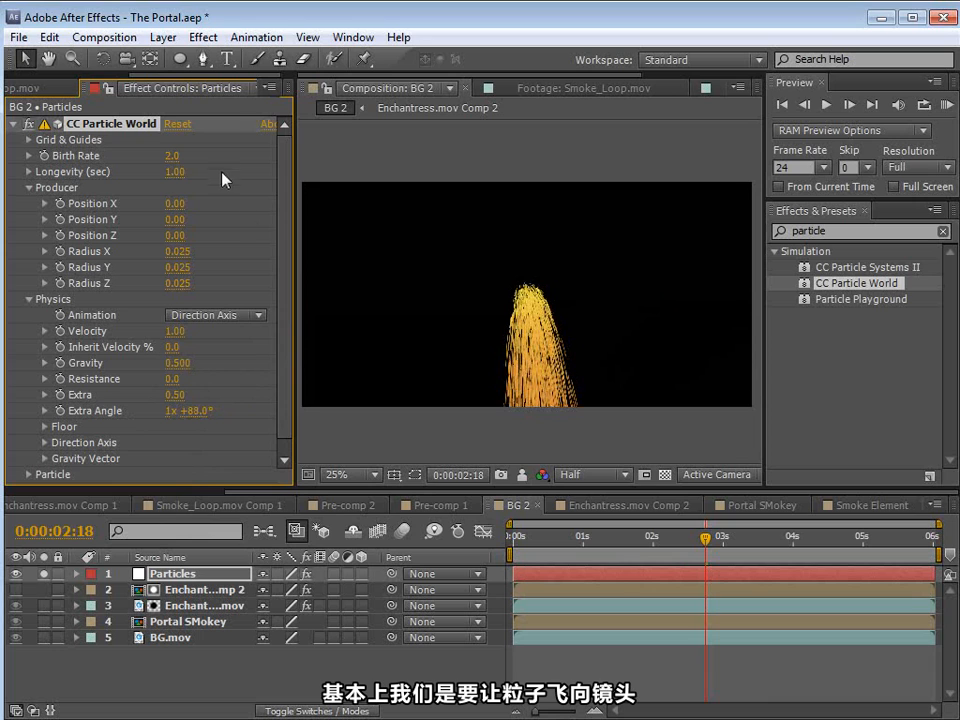
# Step: Change the Particle Type to Faded Sphere, with a Birth Size of 0.090 and a Death Size of 0.000
pyautogui.scroll(-1, 280, 355)
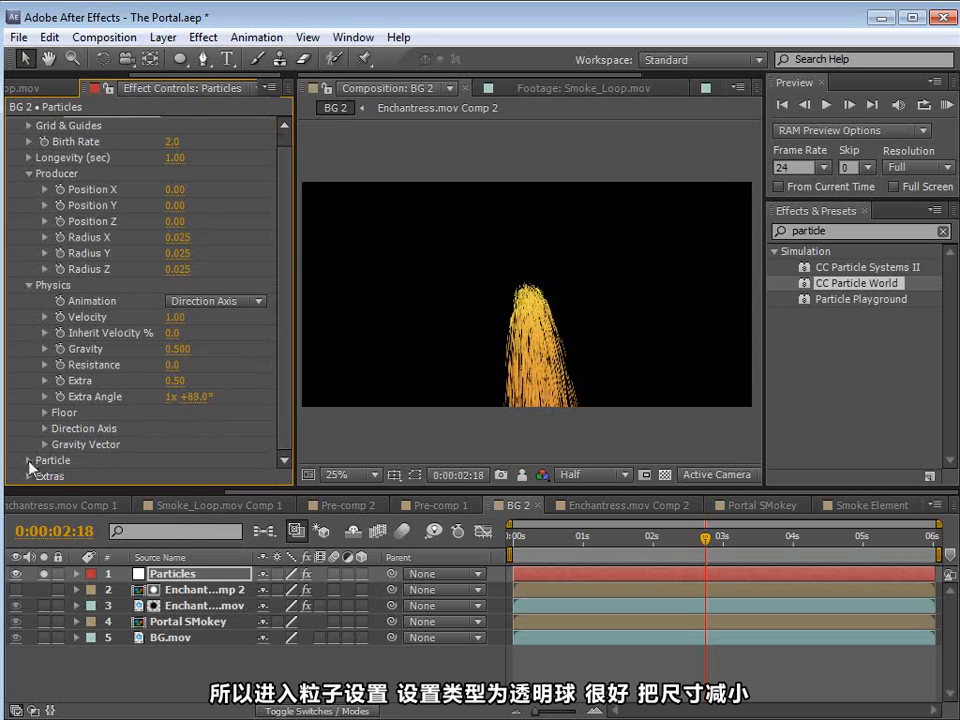
pyautogui.click(30, 459)
pyautogui.click(217, 237)
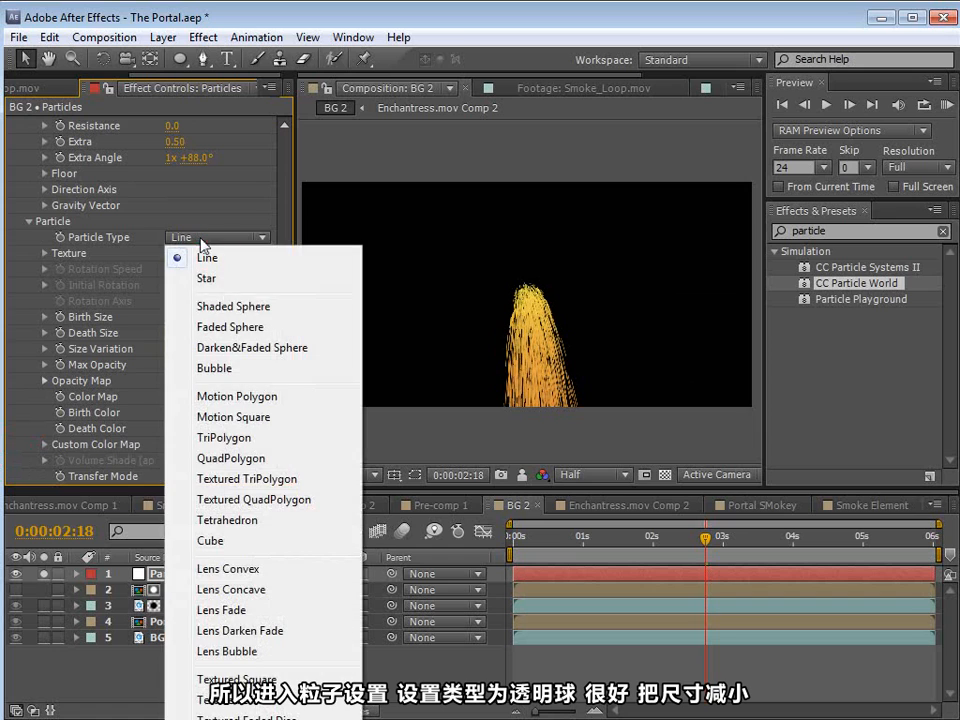
pyautogui.click(250, 330)
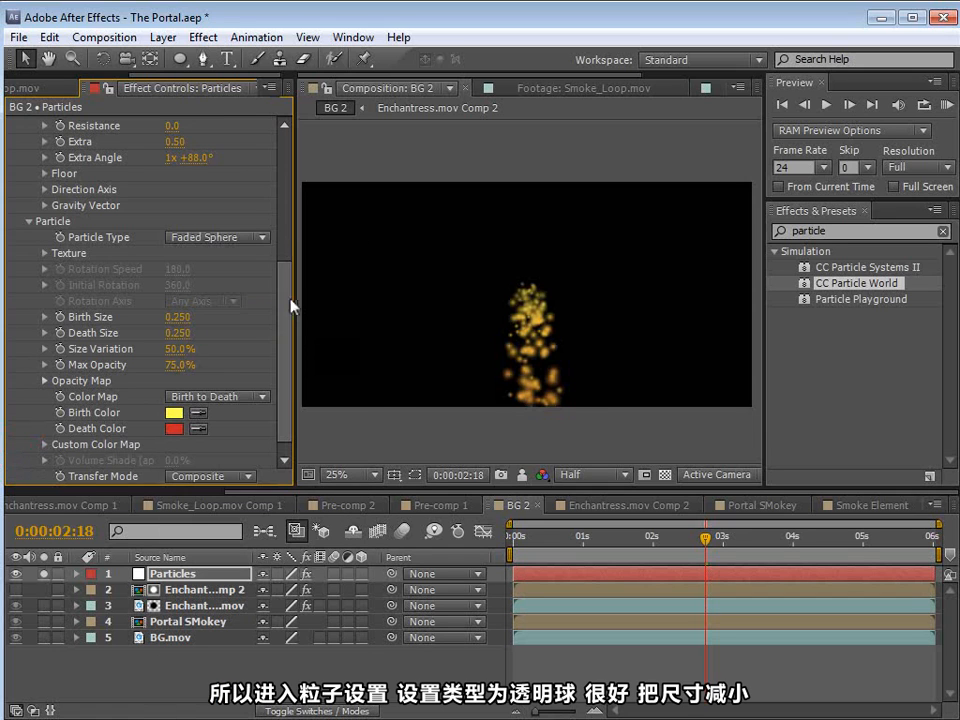
pyautogui.moveTo(285, 304); pyautogui.dragTo(285, 313)
pyautogui.moveTo(179, 318); pyautogui.dragTo(126, 306)
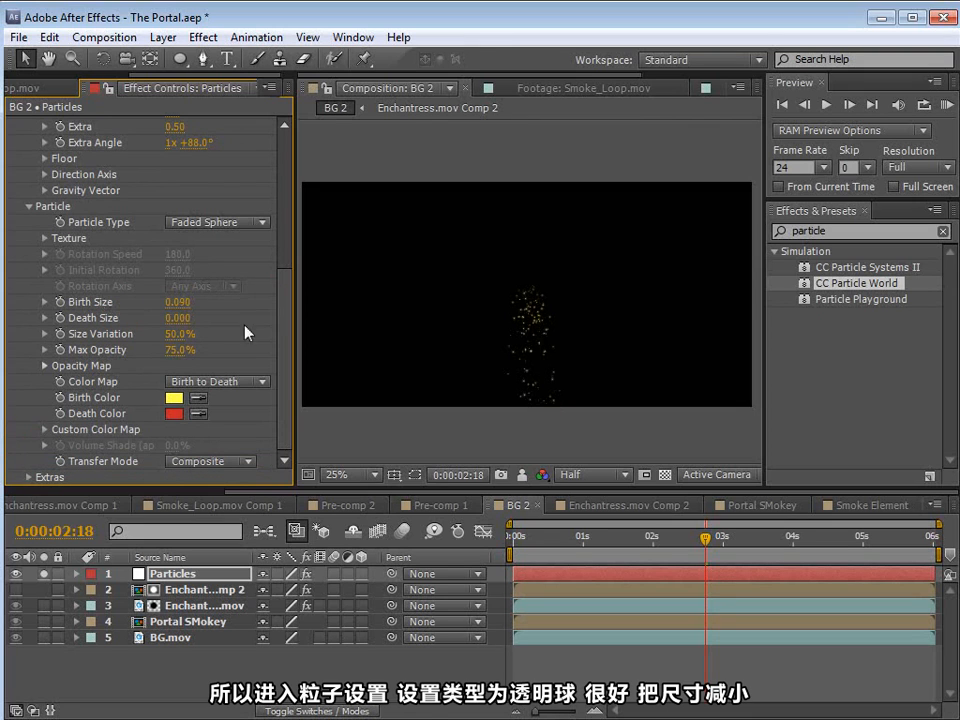
# Step: Enable motion blur for the Particles layer and for the BG 2 composition, and check the streaks at another frame
pyautogui.click(332, 575)
pyautogui.scroll(2, 515, 381)
pyautogui.press('space')
pyautogui.moveTo(501, 458); pyautogui.dragTo(497, 424)
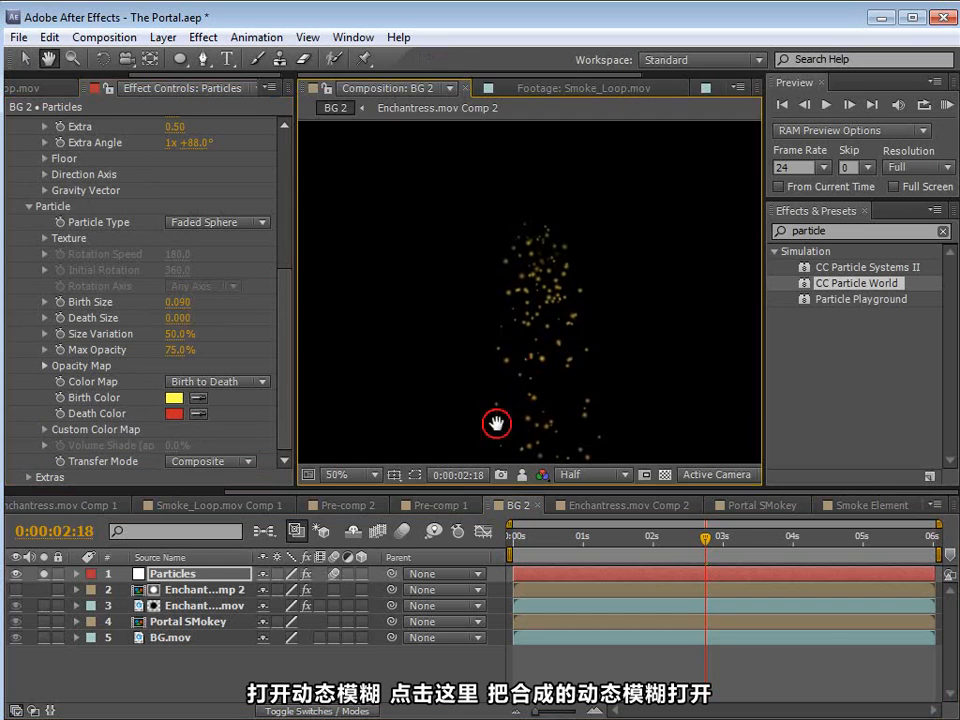
pyautogui.click(402, 531)
pyautogui.moveTo(640, 558)
pyautogui.mouseDown()
pyautogui.moveTo(620, 552)
pyautogui.moveTo(643, 552)
pyautogui.mouseUp()
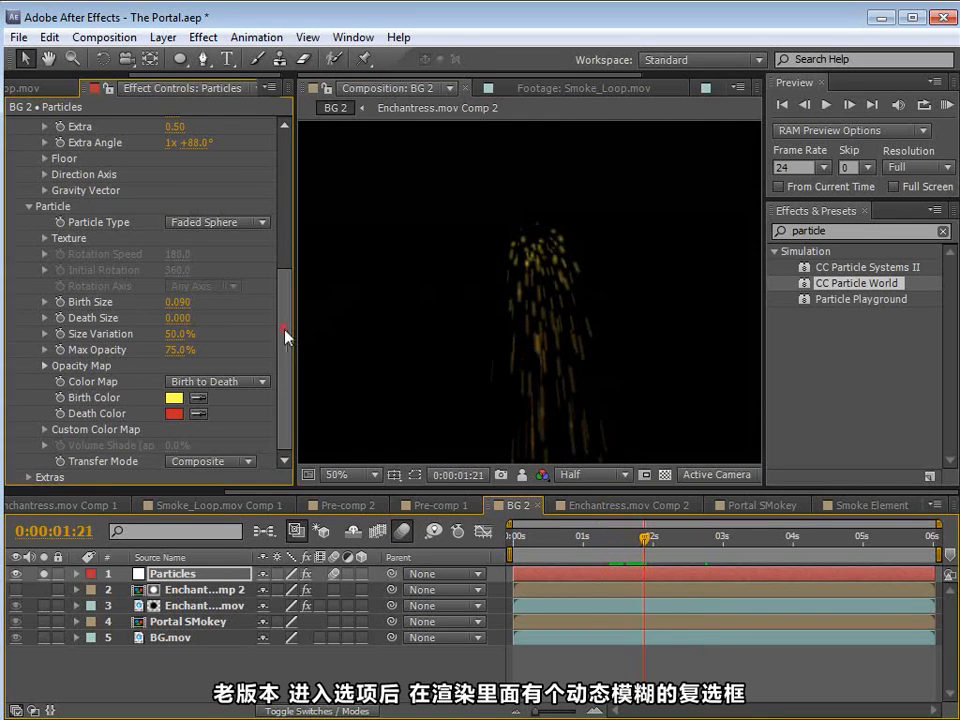
# Step: Compare the soloed Particles layer with the full BG 2 composite by toggling its solo state
pyautogui.moveTo(285, 335); pyautogui.dragTo(268, 146)
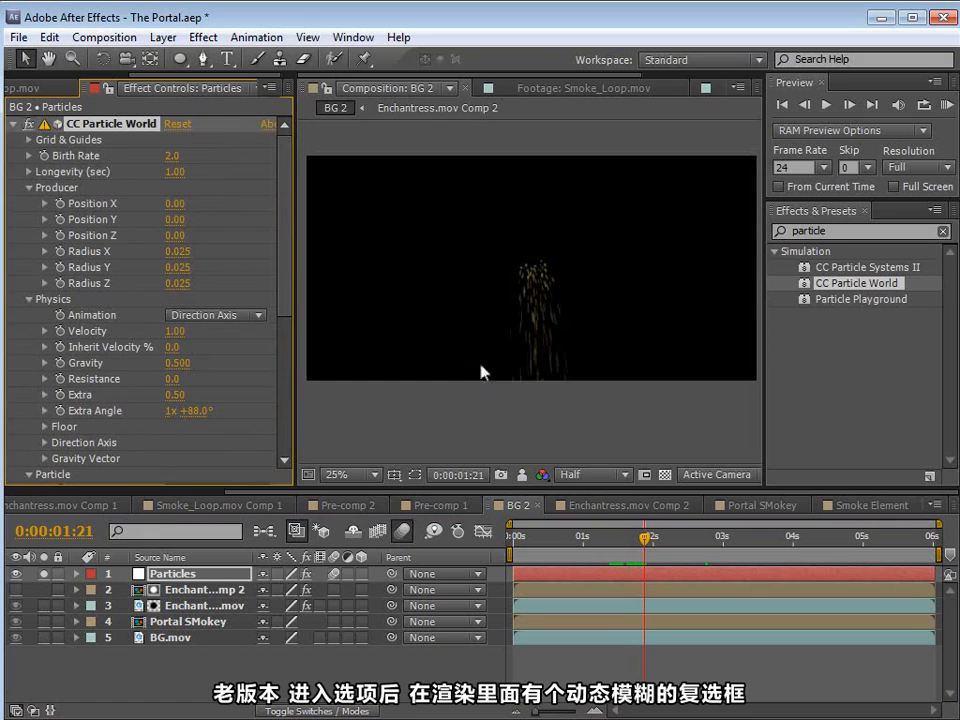
pyautogui.scroll(-2, 610, 335)
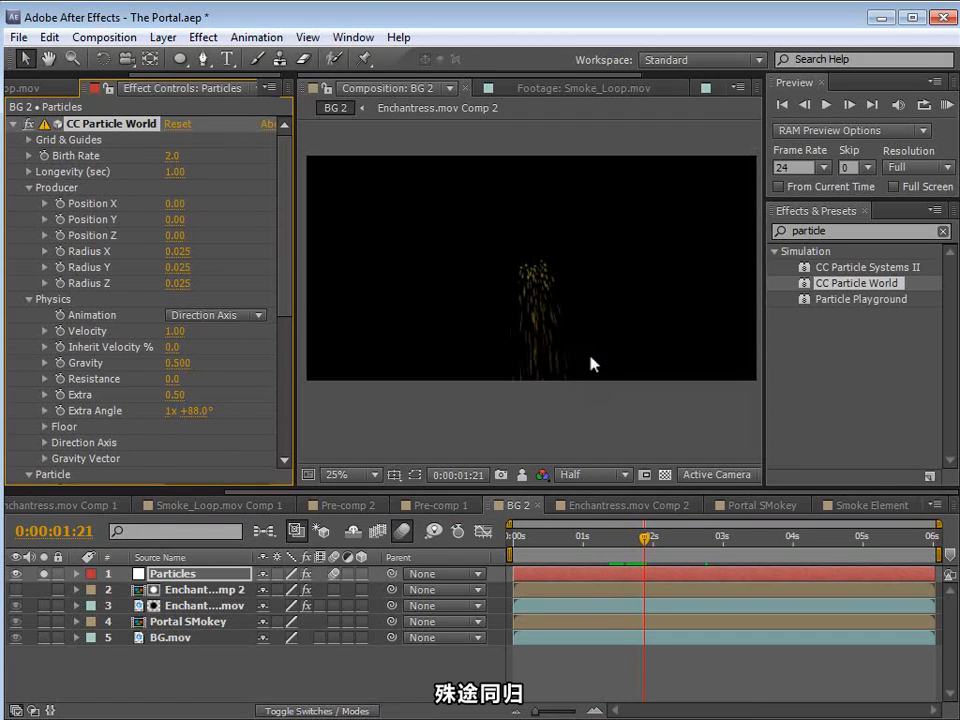
pyautogui.click(44, 574)
pyautogui.click(44, 574)
pyautogui.click(44, 574)
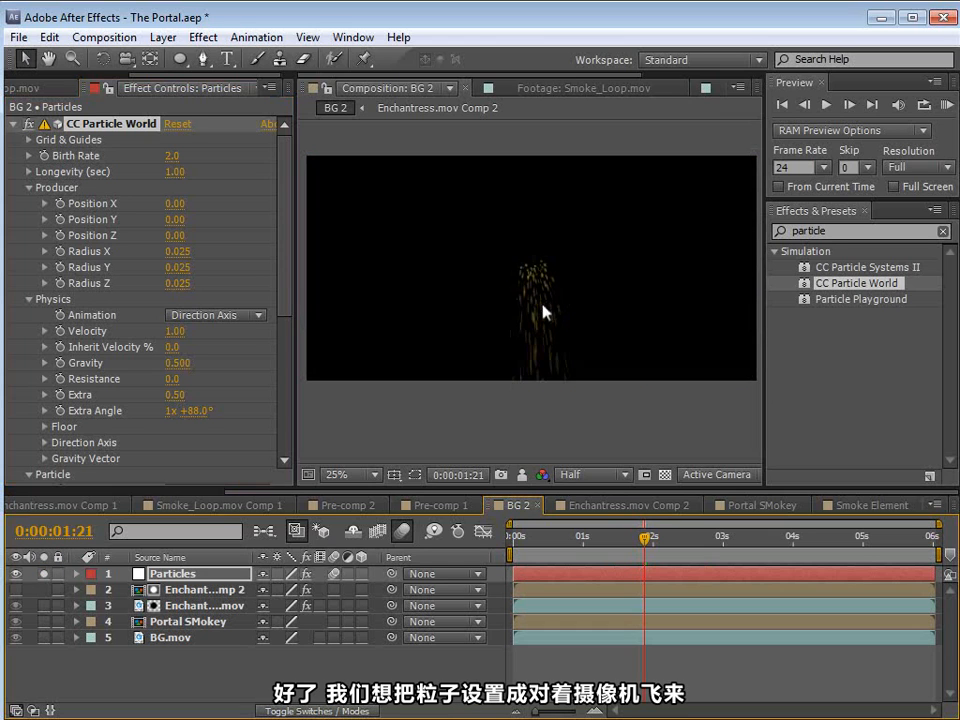
# Step: Raise the particle Velocity to 2.72 and enlarge the producer radius to X 0.125, Y 0.135 and Z 0.185
pyautogui.moveTo(645, 537); pyautogui.dragTo(620, 537)
pyautogui.moveTo(288, 226); pyautogui.dragTo(285, 258)
pyautogui.moveTo(175, 269); pyautogui.dragTo(296, 281)
pyautogui.scroll(4, 281, 268)
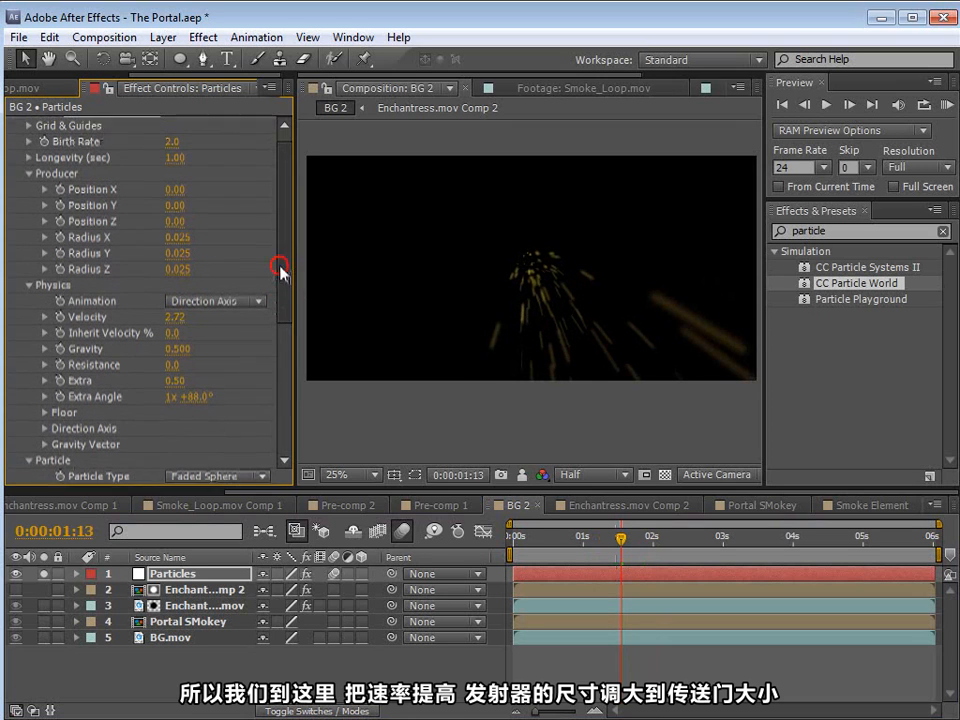
pyautogui.moveTo(178, 251); pyautogui.dragTo(193, 281)
# Step: Move the particle producer to Position X 0.08 and Y 0.01, and set the Extra Angle to 1x +98°
pyautogui.moveTo(204, 412); pyautogui.dragTo(200, 410)
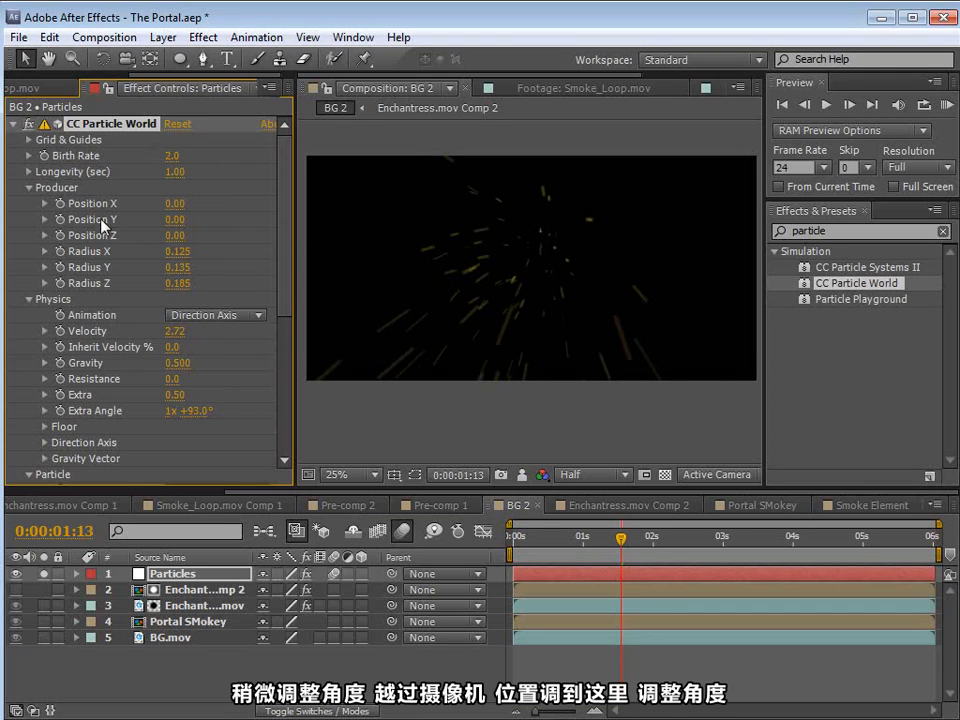
pyautogui.moveTo(172, 221); pyautogui.dragTo(178, 204)
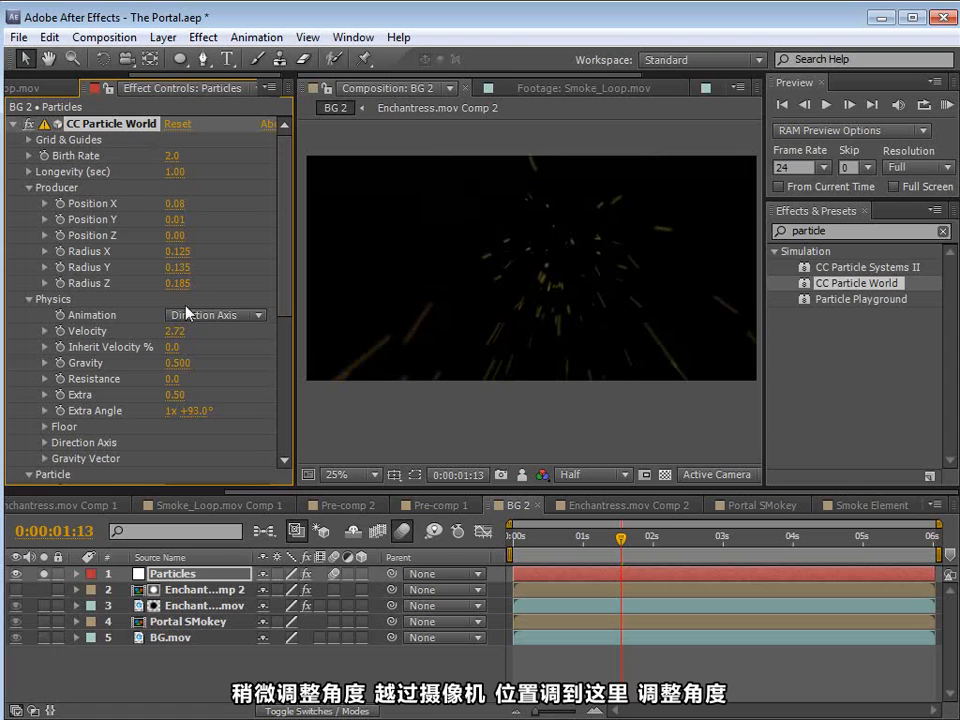
pyautogui.moveTo(200, 410); pyautogui.dragTo(203, 410)
pyautogui.moveTo(621, 538); pyautogui.dragTo(707, 540)
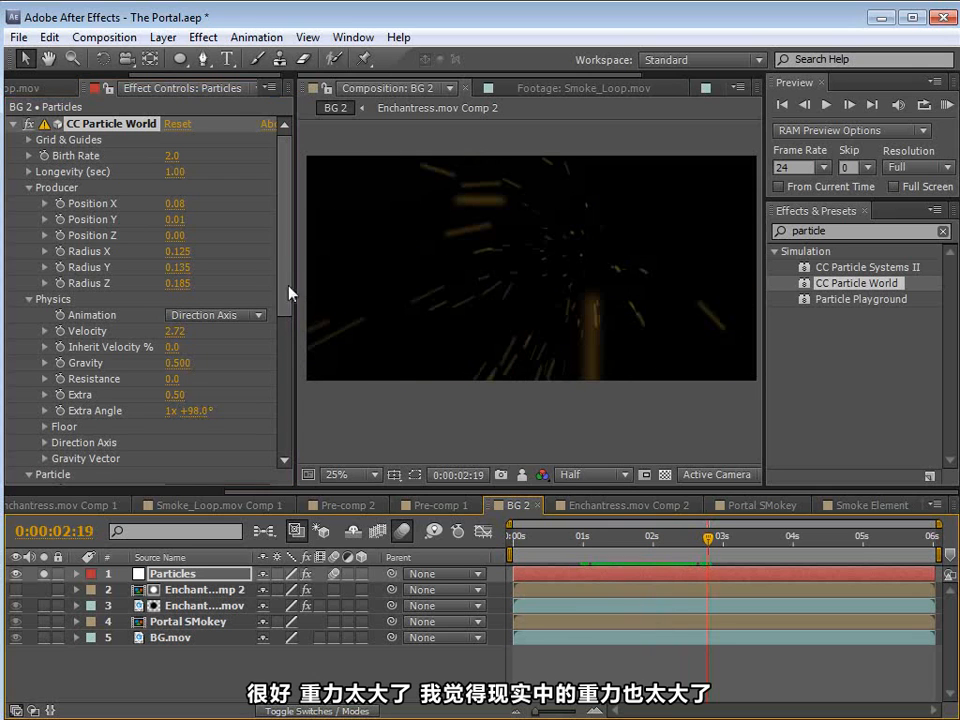
# Step: Lower the particle Gravity to 0.210 and scrub the timeline to review the motion
pyautogui.moveTo(175, 366); pyautogui.dragTo(145, 367)
pyautogui.moveTo(578, 540); pyautogui.dragTo(620, 545)
pyautogui.moveTo(656, 547); pyautogui.dragTo(668, 547)
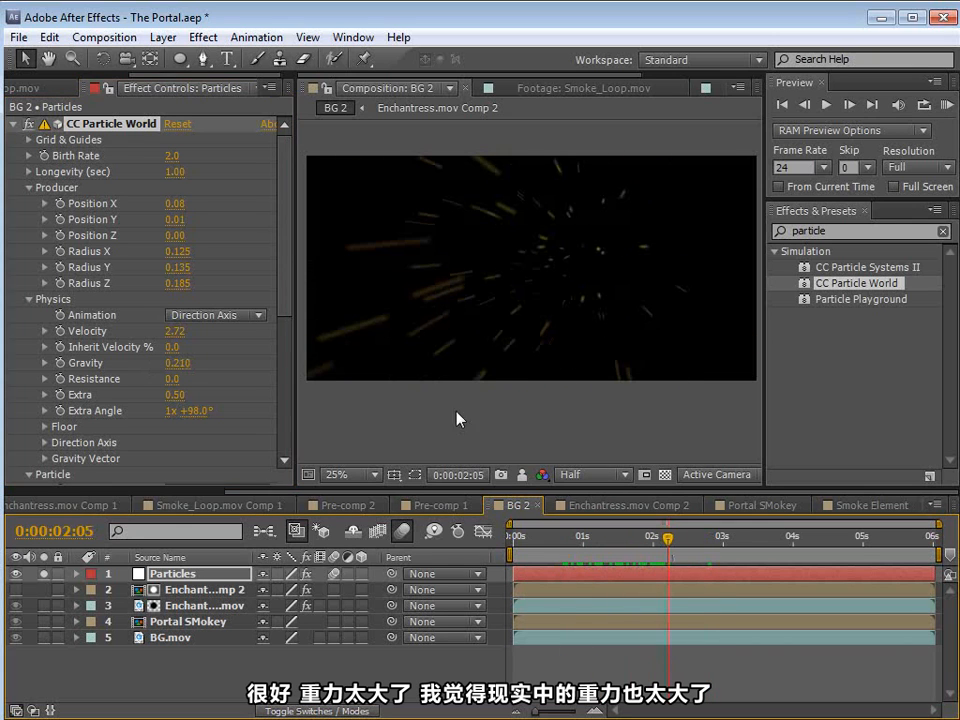
# Step: Reduce the particles' Birth Size, set the physics Extra value to 0.88 and scrub through the variation
pyautogui.moveTo(282, 280); pyautogui.dragTo(286, 388)
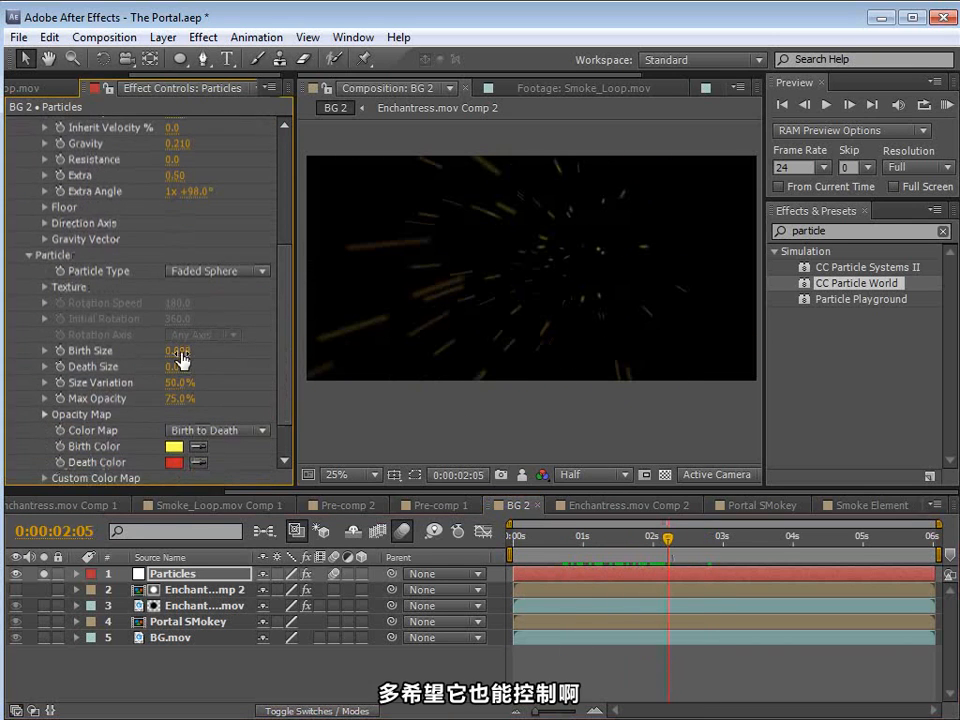
pyautogui.moveTo(189, 362); pyautogui.dragTo(174, 351)
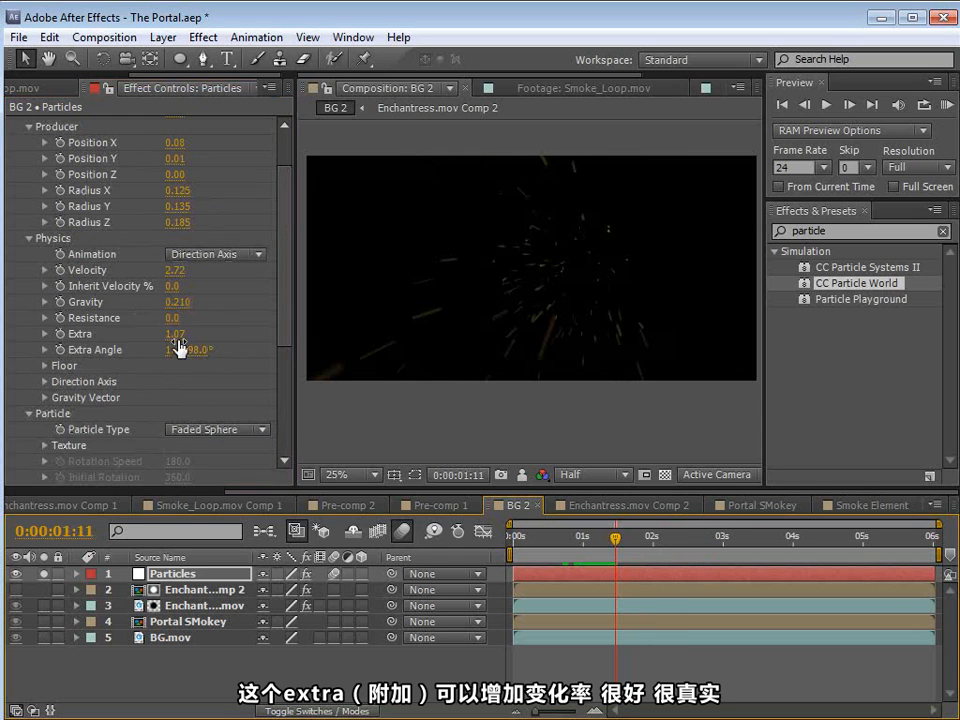
pyautogui.moveTo(167, 330); pyautogui.dragTo(252, 358)
pyautogui.press('space')
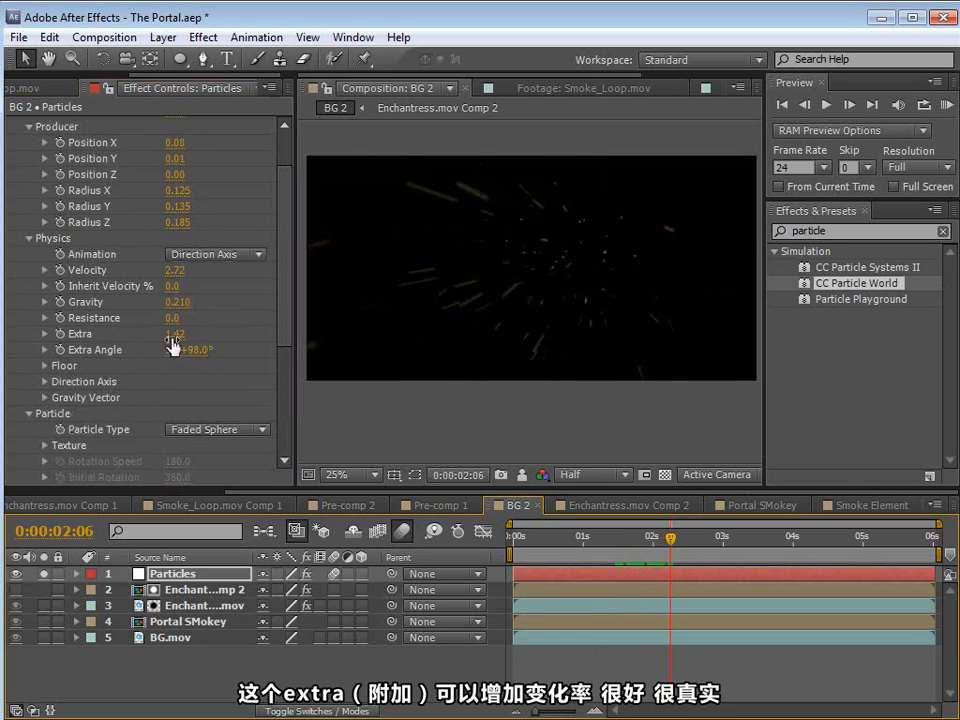
pyautogui.moveTo(615, 545); pyautogui.dragTo(685, 547)
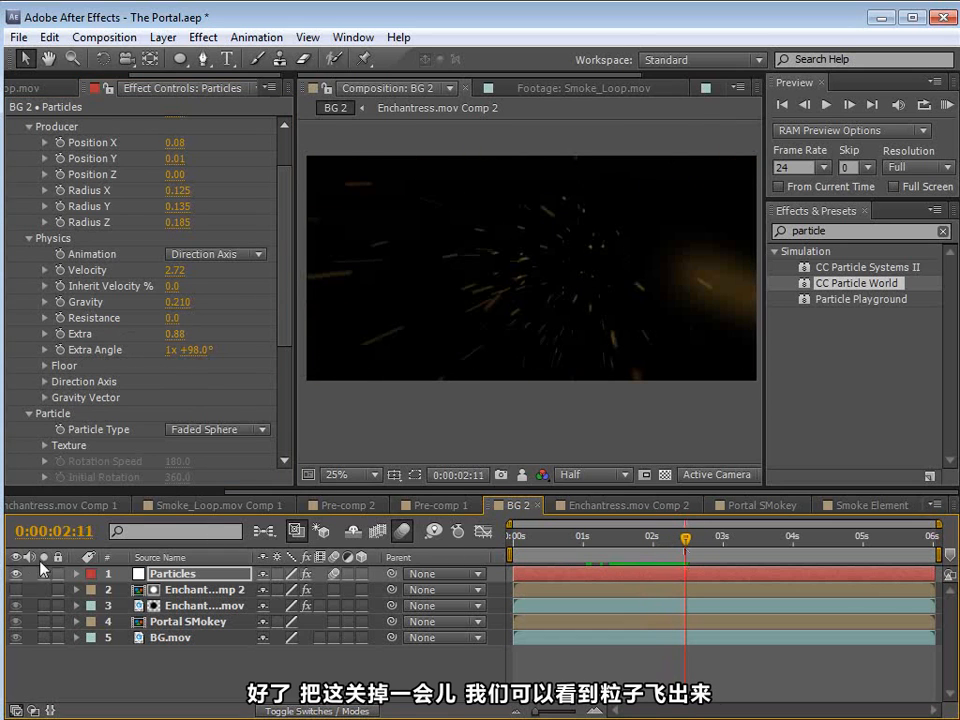
# Step: Unsolo the Particles layer and, against the full composite, lower the Velocity to 1.21 and the Gravity to 0.050
pyautogui.click(43, 573)
pyautogui.moveTo(580, 547); pyautogui.dragTo(676, 548)
pyautogui.moveTo(176, 271); pyautogui.dragTo(110, 270)
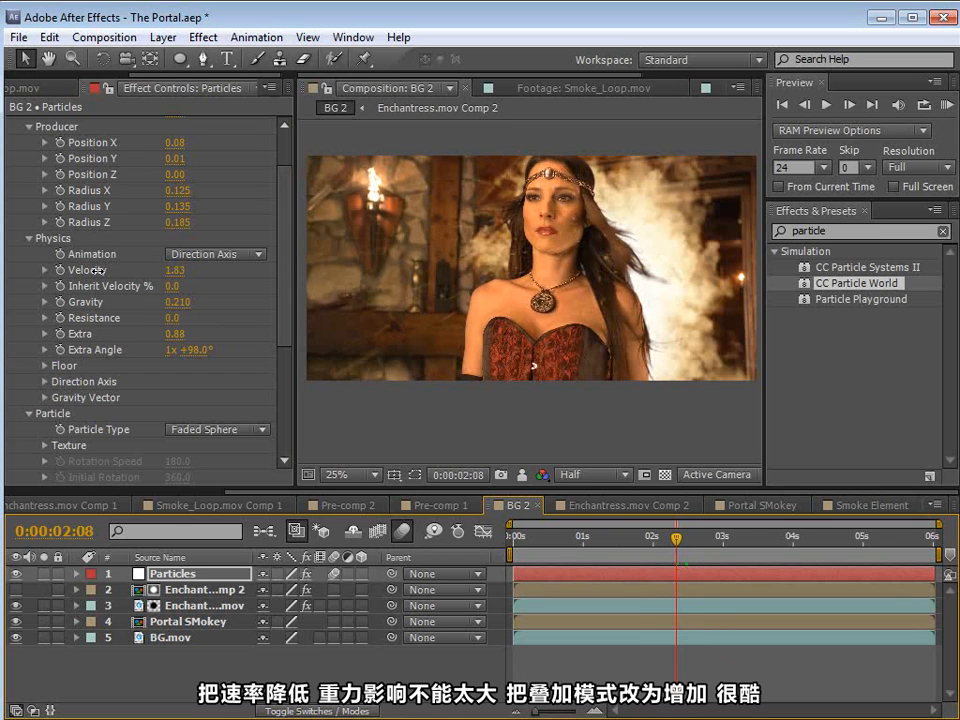
pyautogui.moveTo(179, 303); pyautogui.dragTo(167, 302)
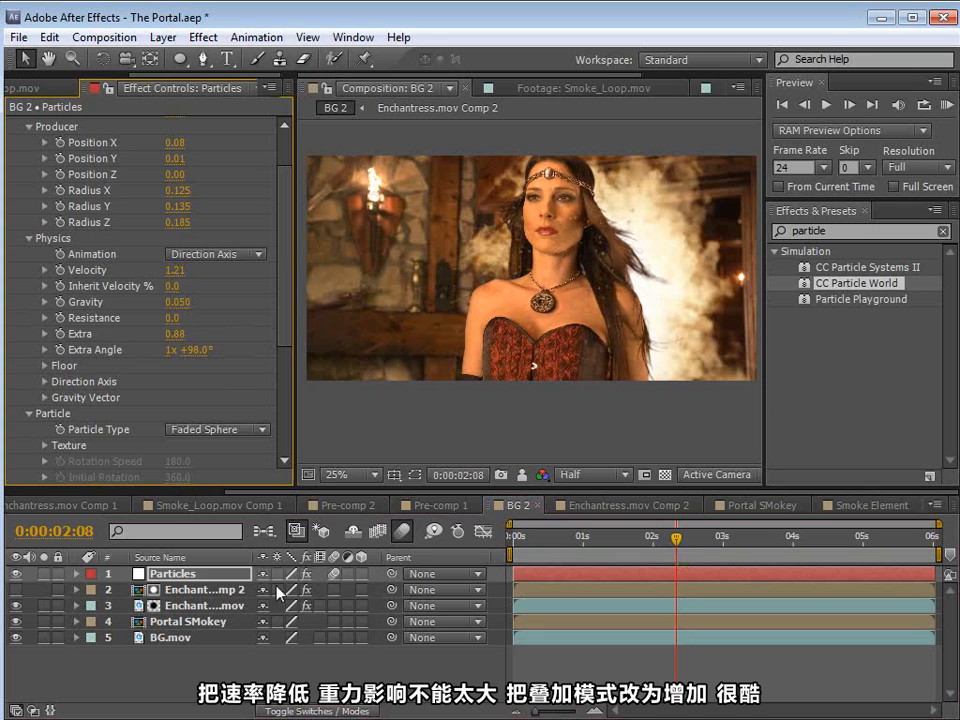
# Step: Set the Particles layer's blending mode to Add and its CC Particle World Birth Rate to 3.0
pyautogui.moveTo(706, 538); pyautogui.dragTo(724, 537)
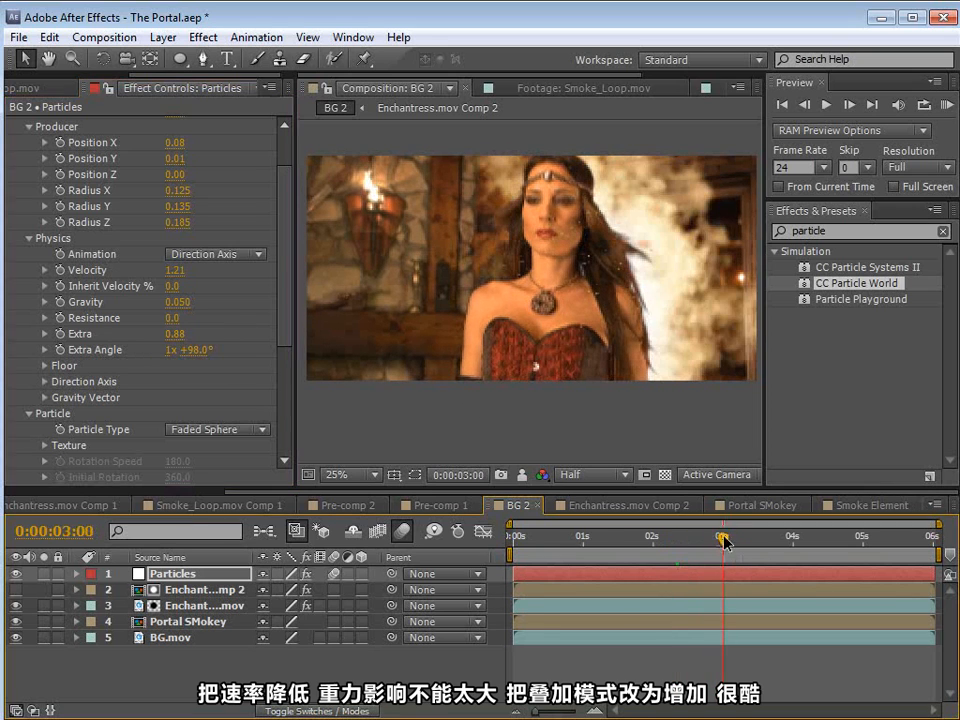
pyautogui.press('F4')
pyautogui.click(283, 574)
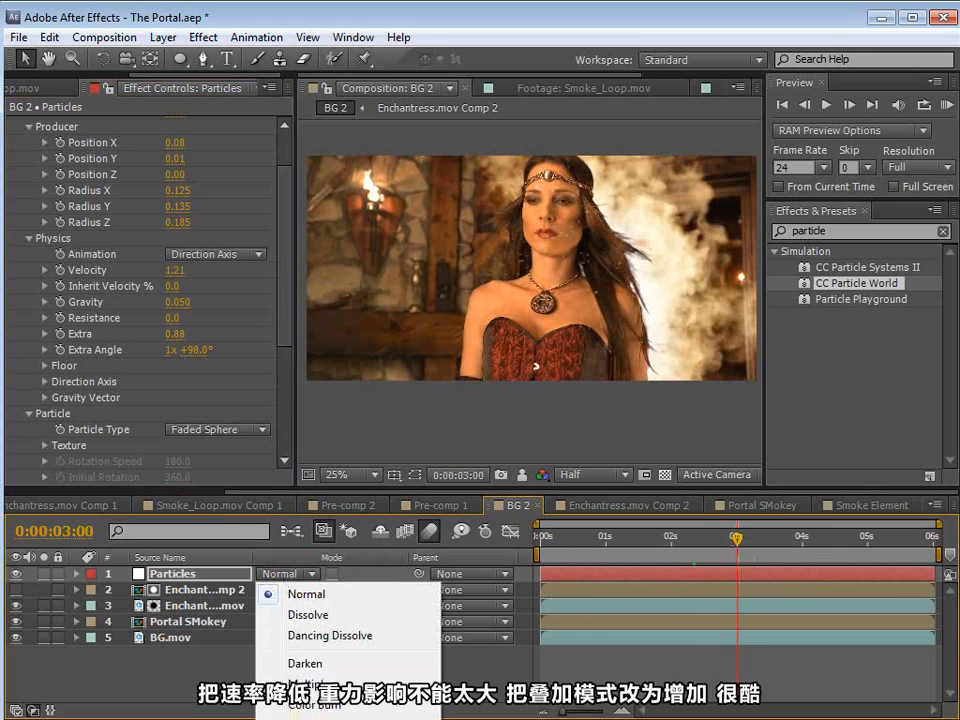
pyautogui.click(302, 718)
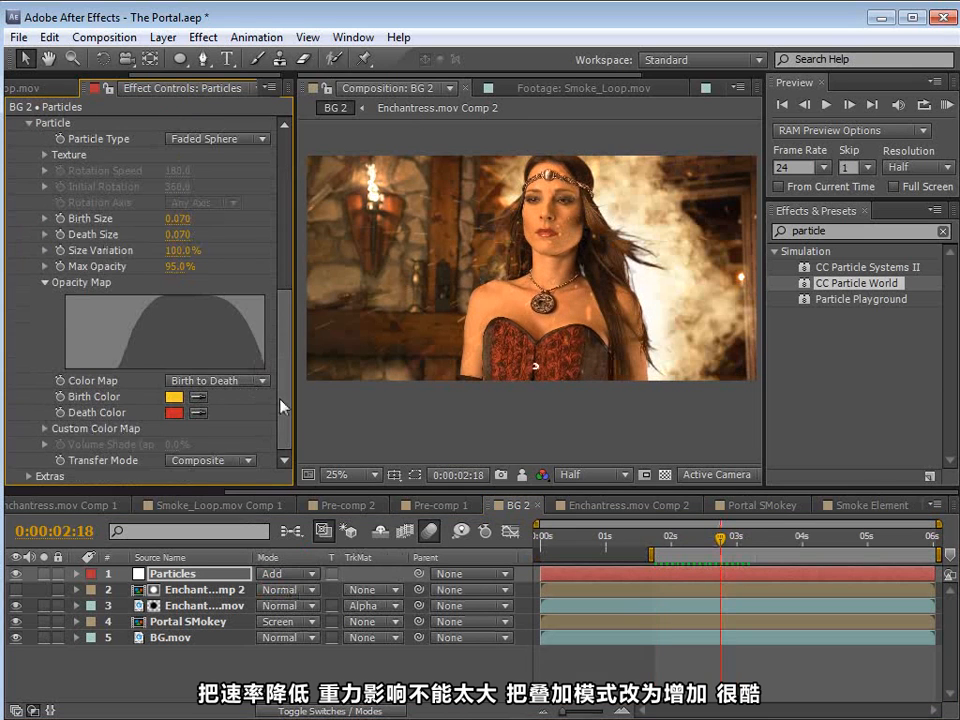
pyautogui.scroll(8, 209, 298)
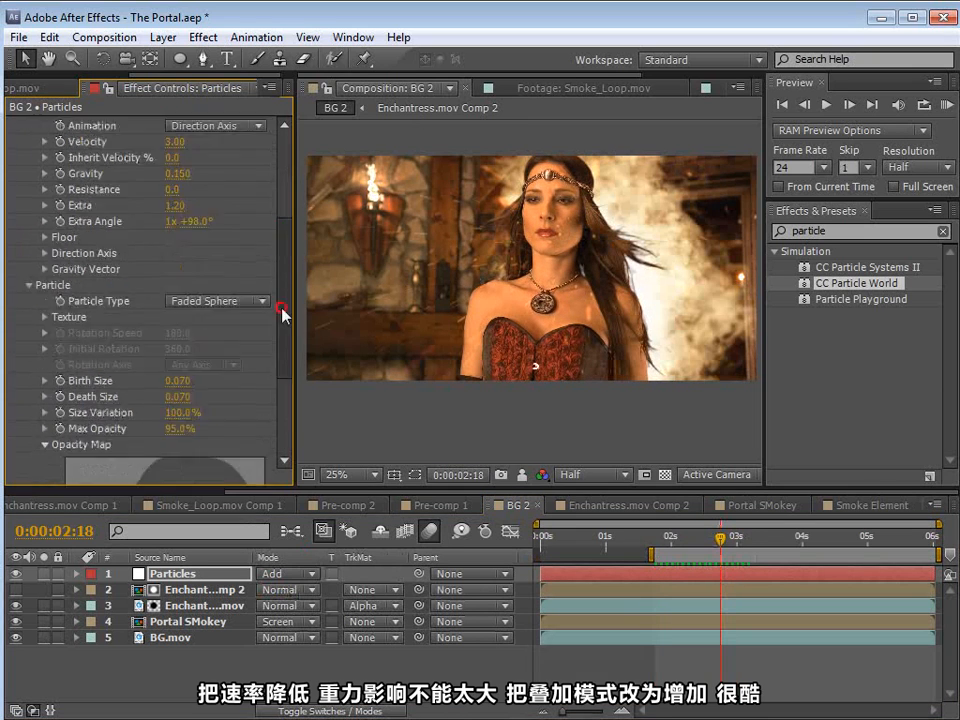
pyautogui.press('Return')
# Step: Duplicate the Particles layer and widen the copy's producer to Radius Y 0.415 and Radius Z 4.860
pyautogui.click(170, 578)
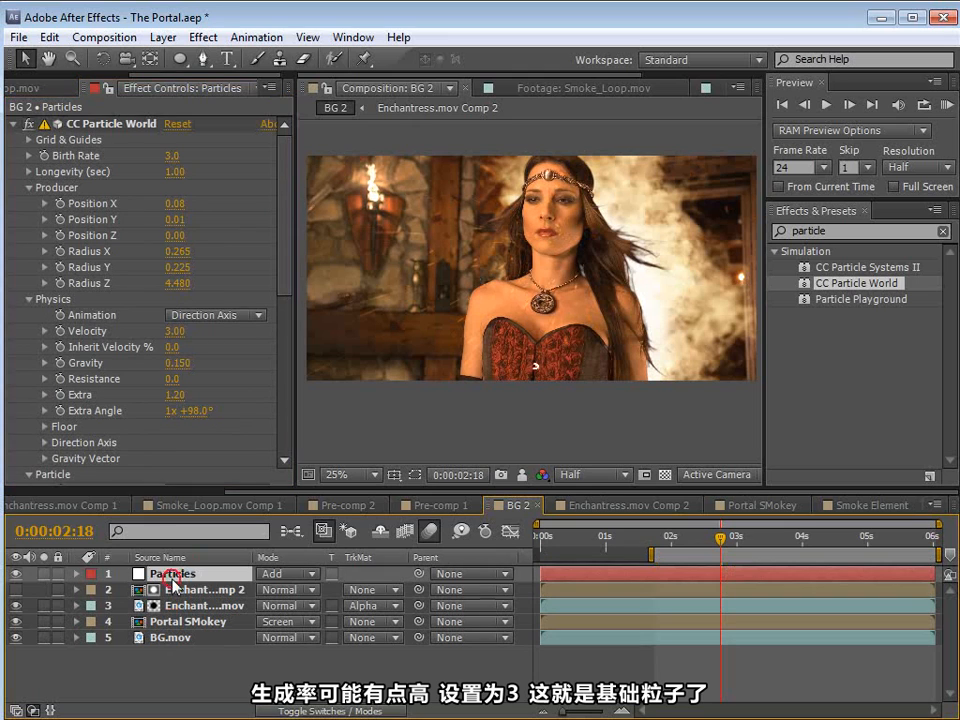
pyautogui.click(48, 37)
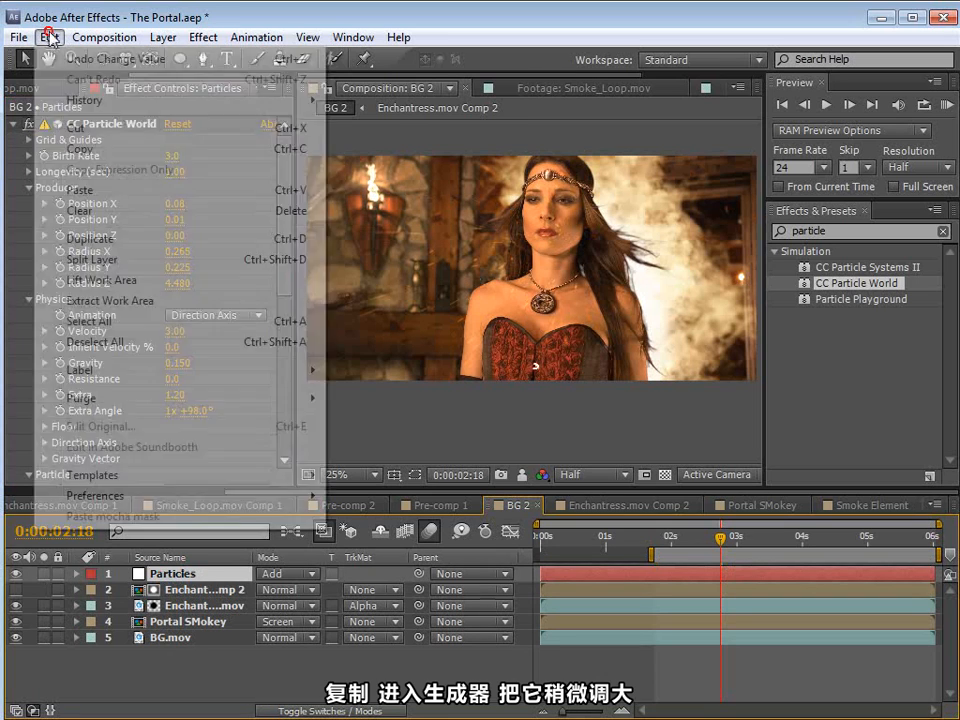
pyautogui.click(95, 240)
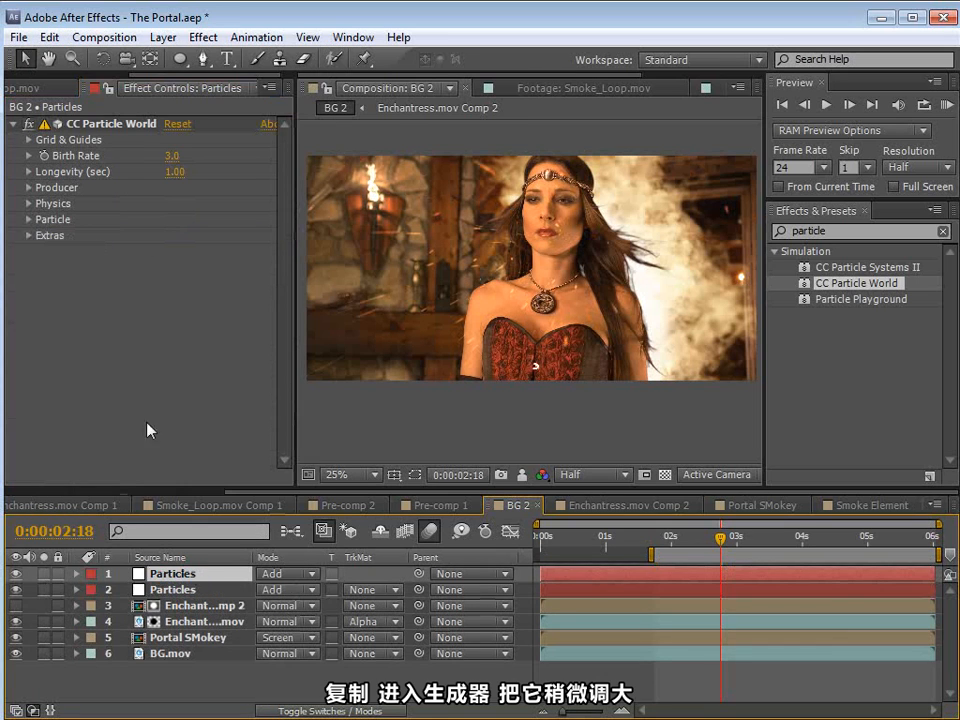
pyautogui.click(30, 187)
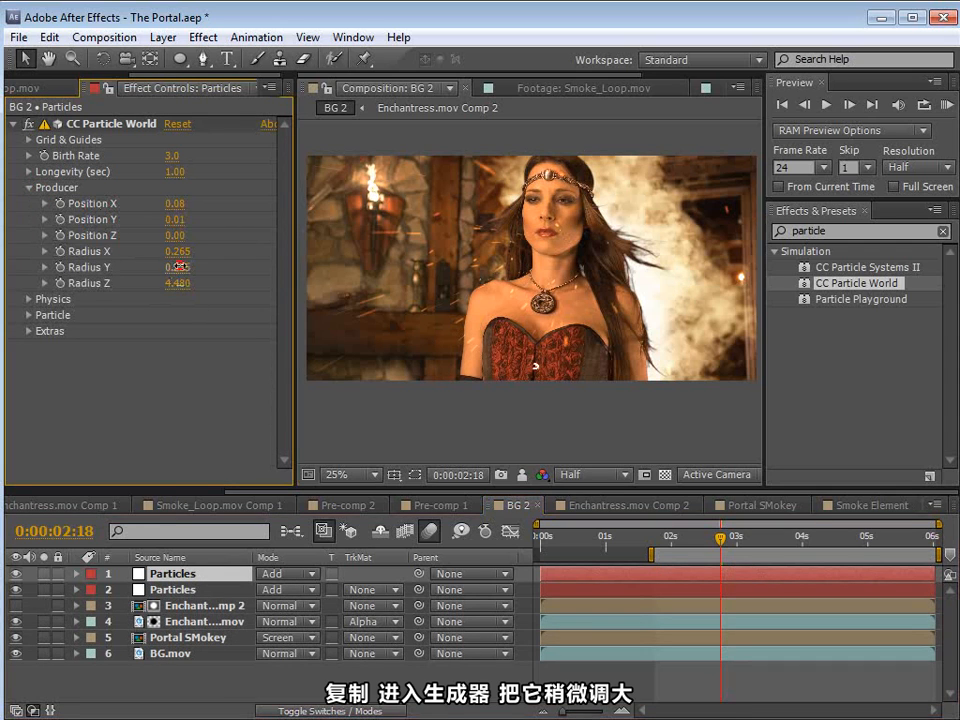
pyautogui.moveTo(203, 278); pyautogui.dragTo(210, 279)
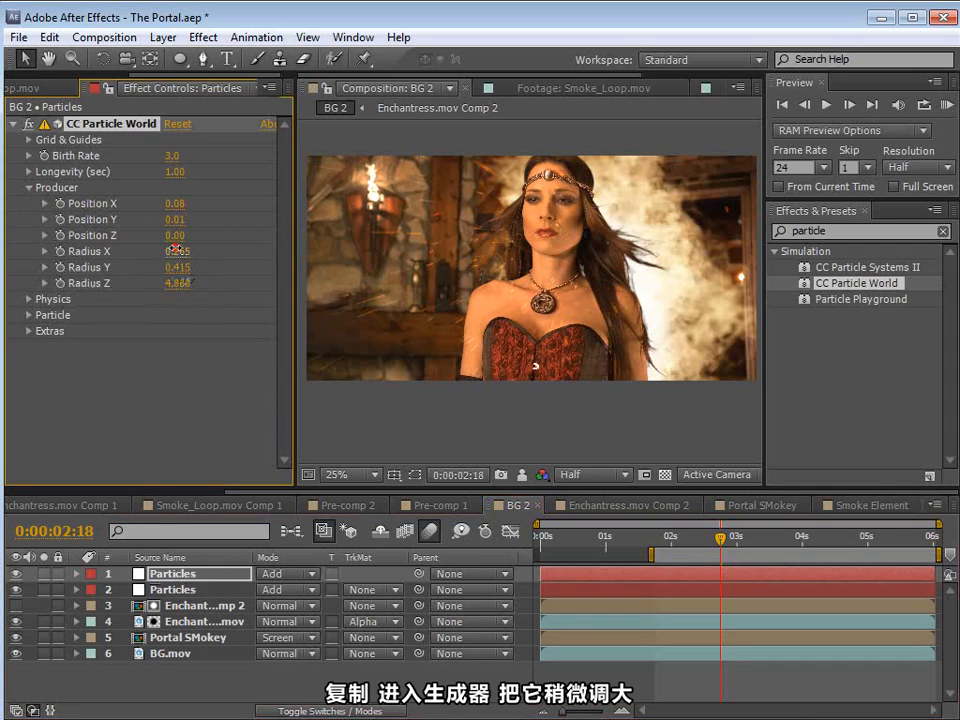
# Step: Enlarge the duplicate's particles to a Birth Size of 3.200 and a Death Size of 1.840
pyautogui.click(28, 315)
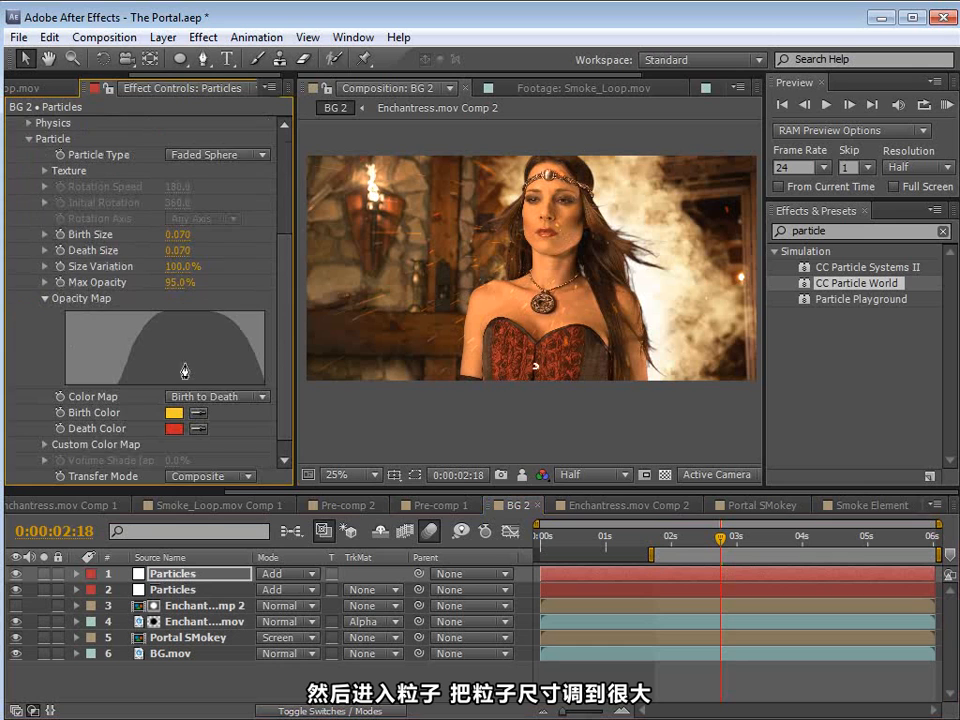
pyautogui.moveTo(279, 302); pyautogui.dragTo(281, 330)
pyautogui.moveTo(178, 218); pyautogui.dragTo(231, 235)
pyautogui.moveTo(175, 217); pyautogui.dragTo(228, 215)
# Step: Lower the upper Particles layer's Opacity to 21% for a smoky look and preview the composite
pyautogui.click(209, 575)
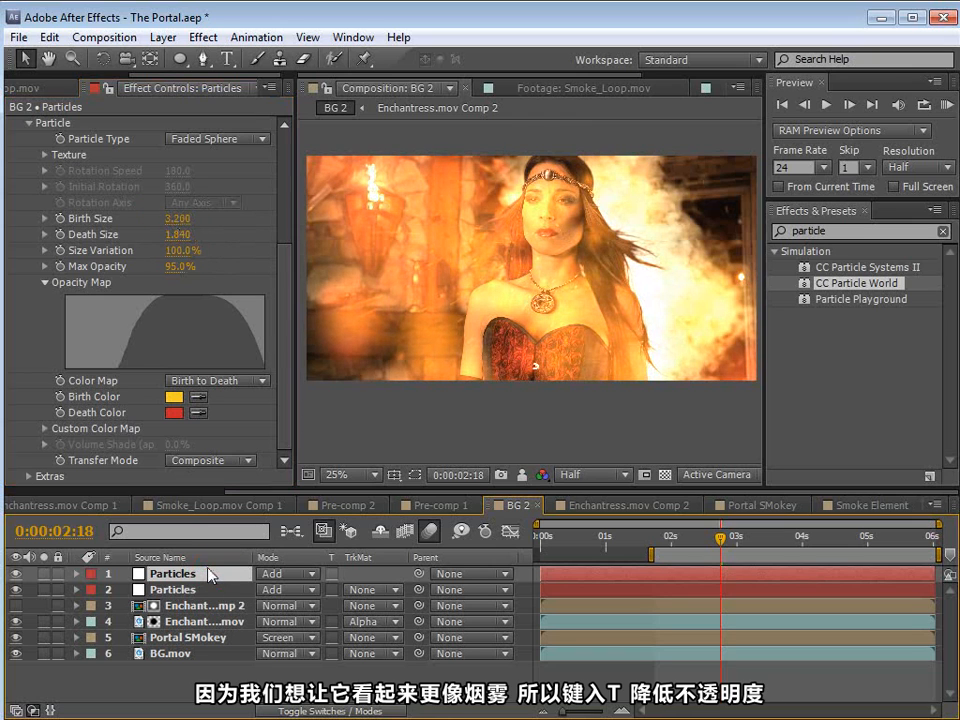
pyautogui.press('t')
pyautogui.moveTo(264, 590); pyautogui.dragTo(97, 590)
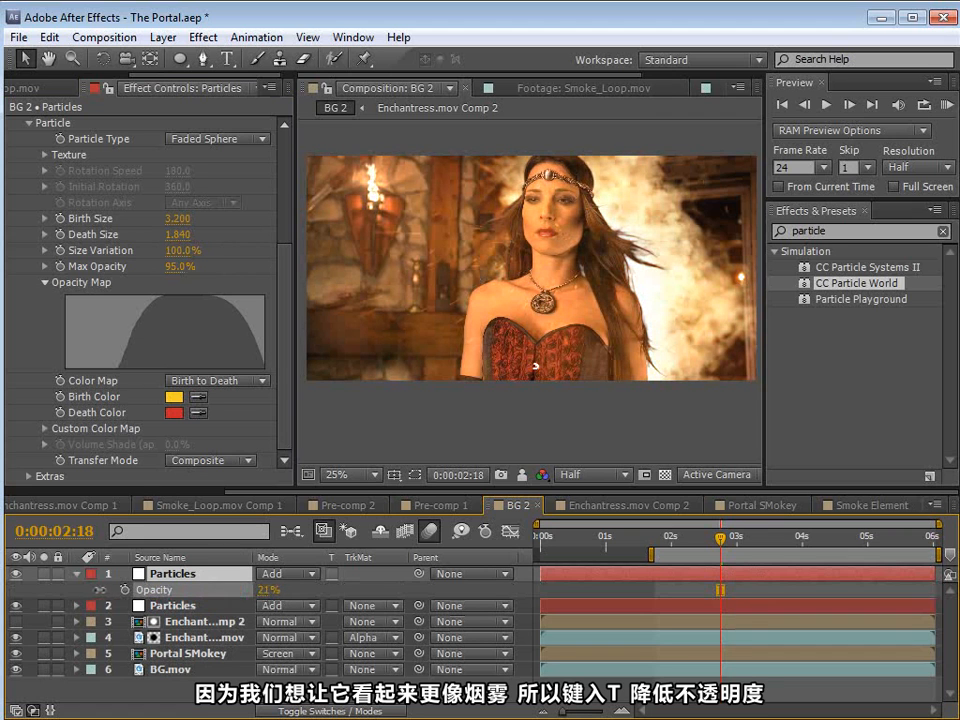
pyautogui.press('space')
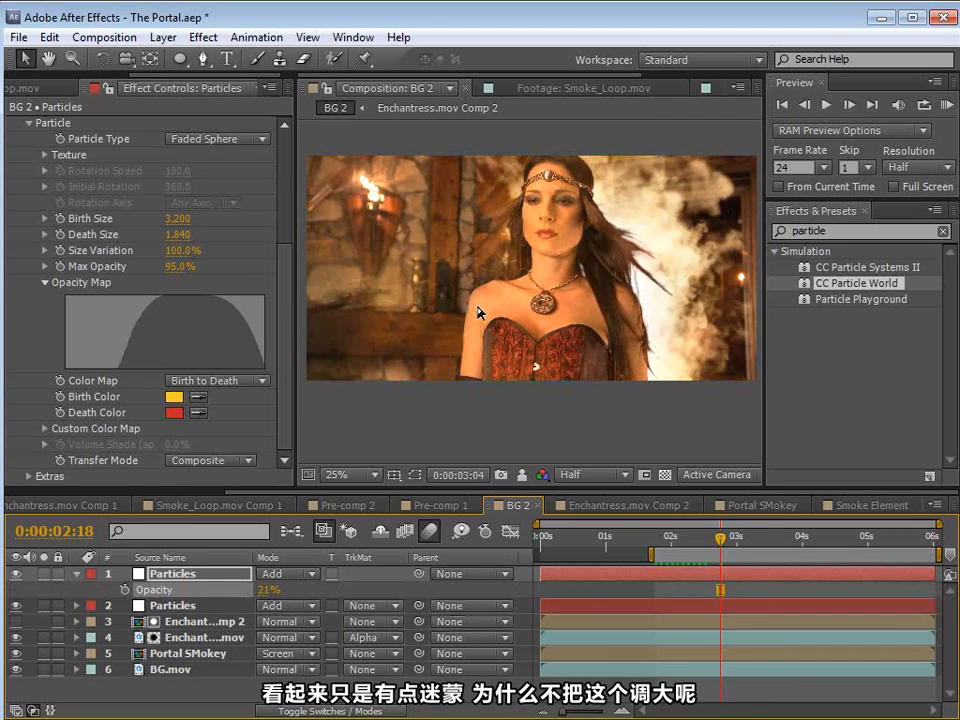
# Step: Raise the duplicate's Death Size to 5.300, preview the motion and set the layer Opacity to 24%
pyautogui.moveTo(178, 235); pyautogui.dragTo(370, 171)
pyautogui.press('space')
pyautogui.press('space')
pyautogui.press('space')
pyautogui.moveTo(264, 591); pyautogui.dragTo(267, 591)
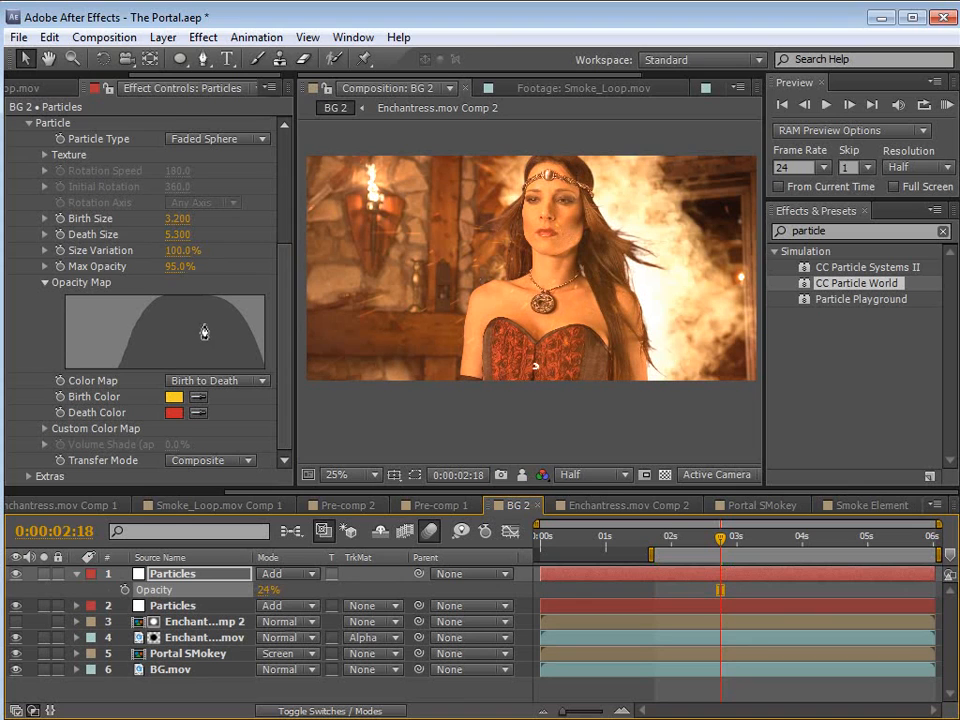
# Step: Change the duplicate's Death Color to the muted greyish red 8F6C6C and preview the result
pyautogui.click(175, 414)
pyautogui.click(94, 135)
pyautogui.click(79, 146)
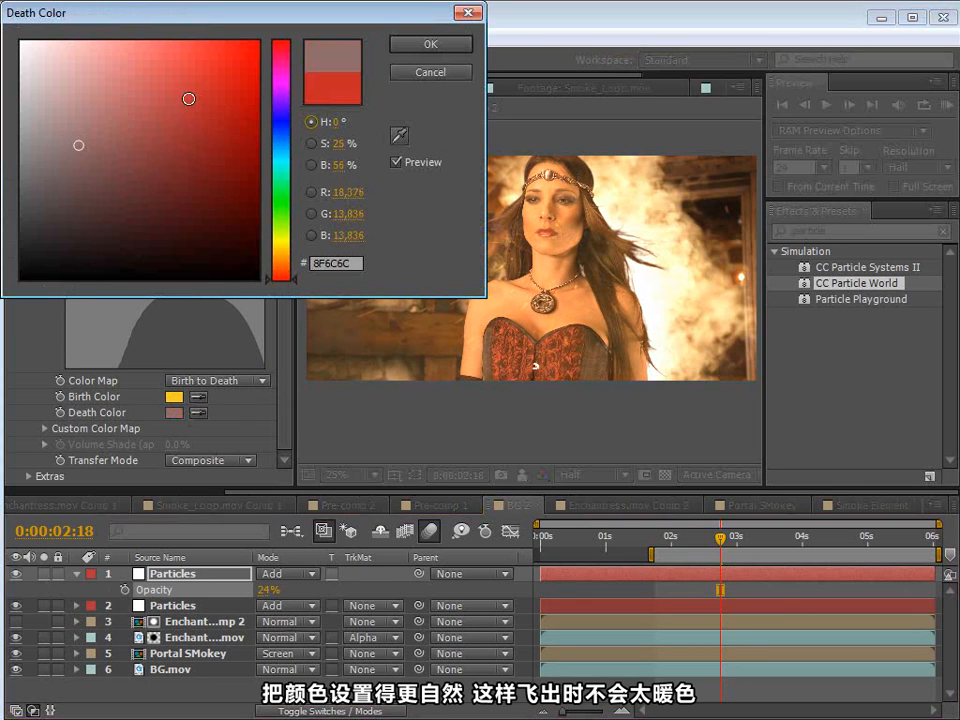
pyautogui.click(424, 46)
pyautogui.press('space')
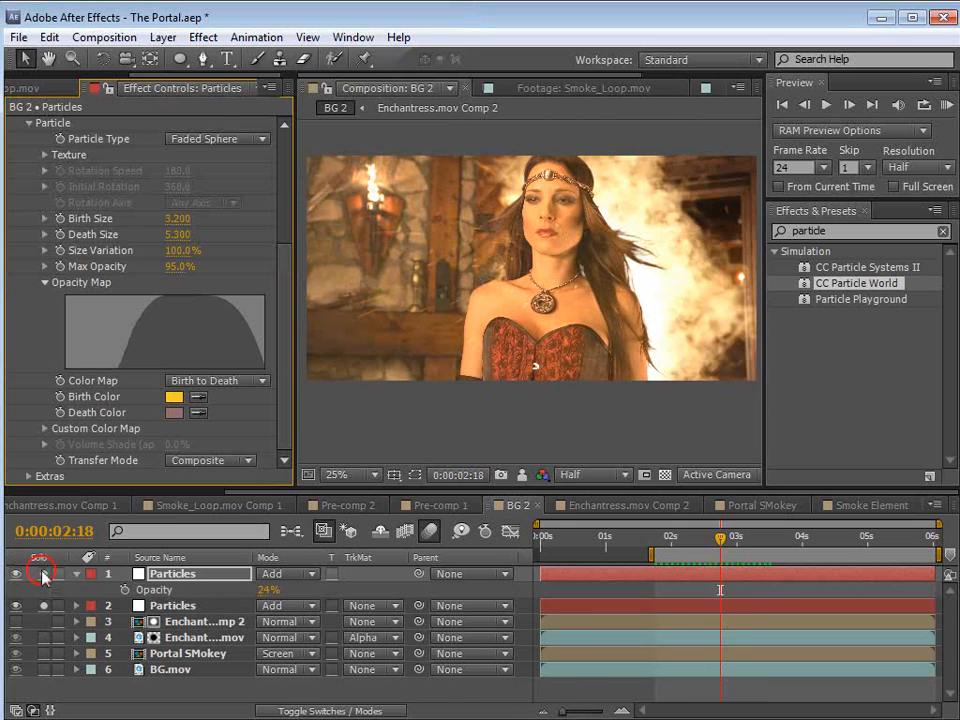
# Step: Solo both Particles layers and, while previewing them, lower the duplicate's Max Opacity to 34%
pyautogui.moveTo(43, 574); pyautogui.dragTo(43, 606)
pyautogui.press('space')
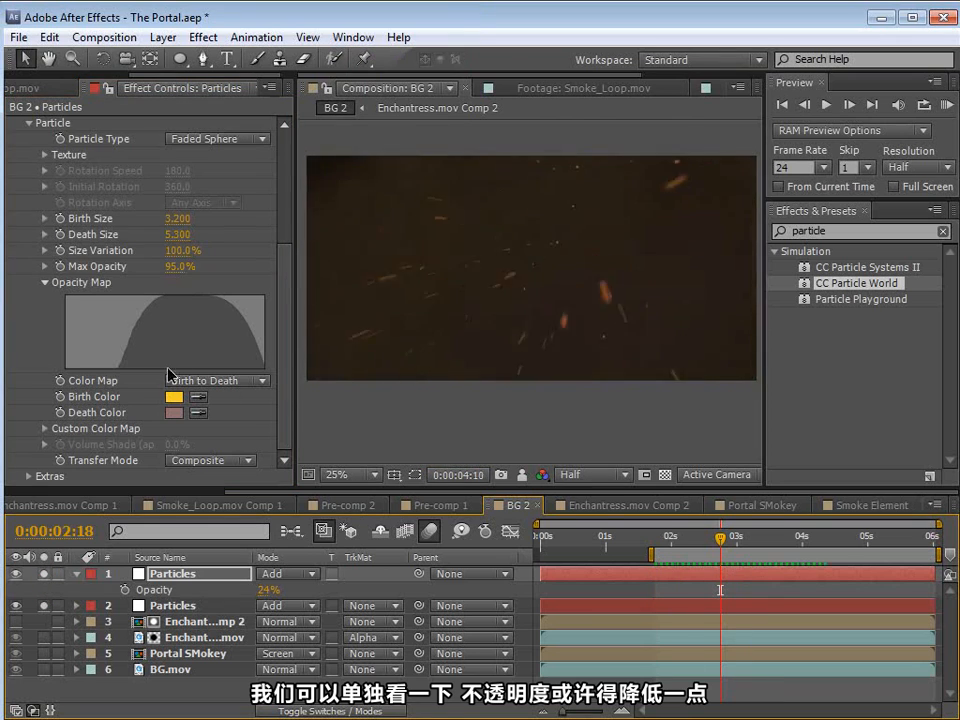
pyautogui.press('space')
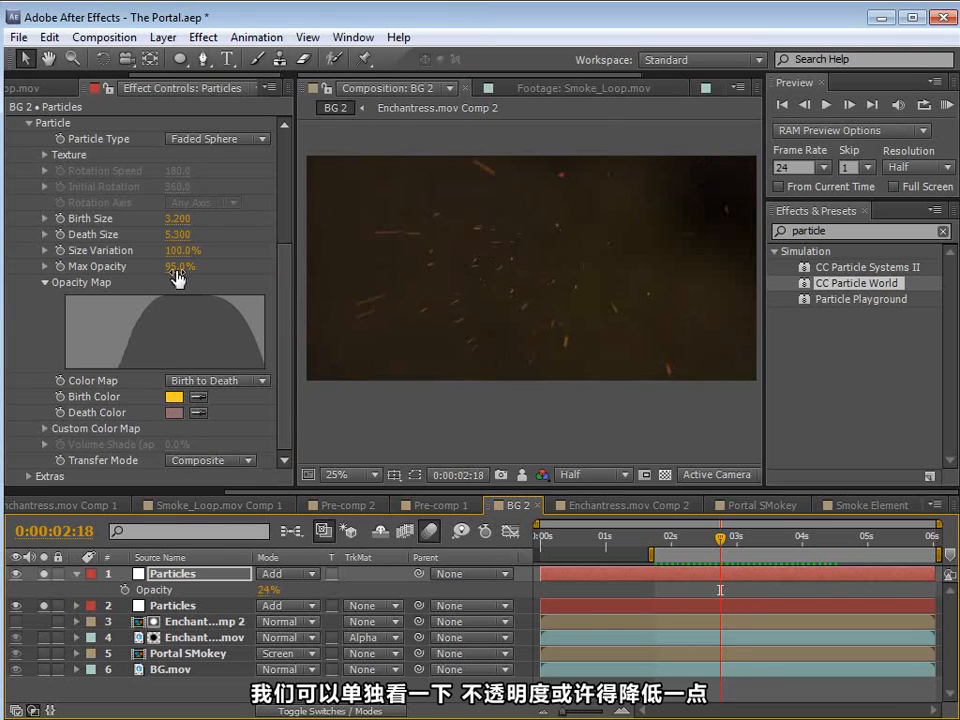
pyautogui.moveTo(131, 270); pyautogui.dragTo(115, 272)
pyautogui.press('space')
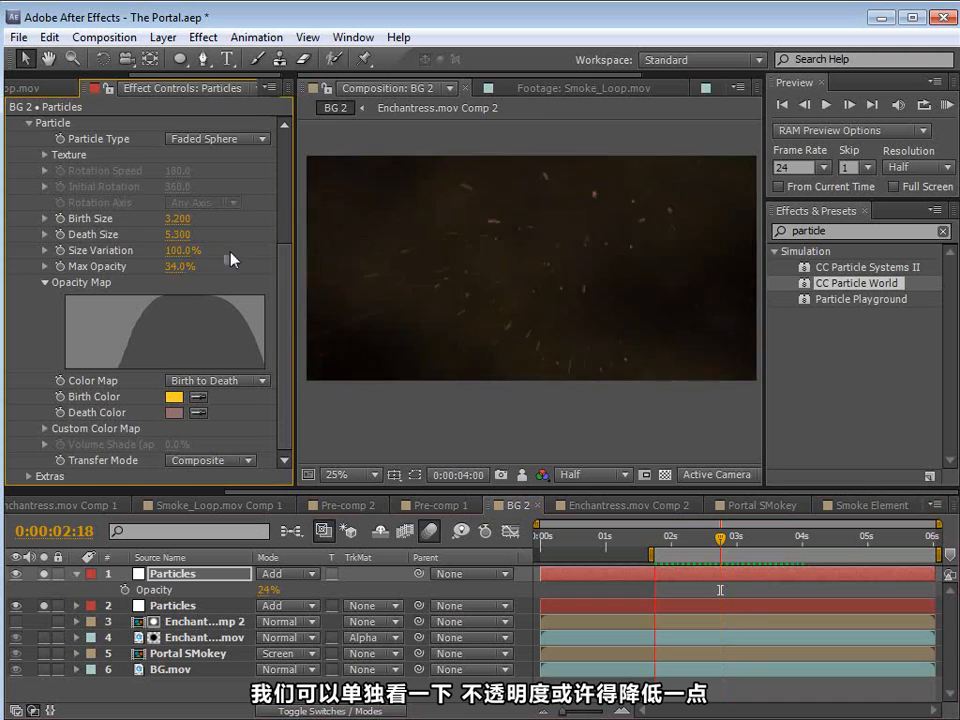
pyautogui.press('space')
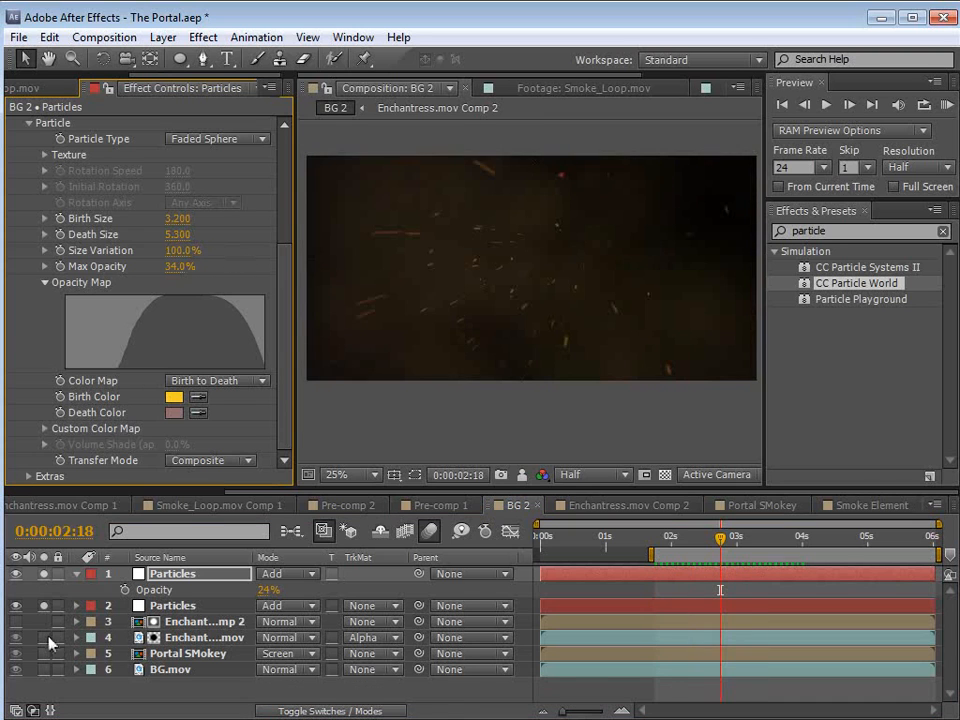
# Step: Unsolo both Particles layers to restore the full composite and save the project
pyautogui.click(44, 604)
pyautogui.click(44, 573)
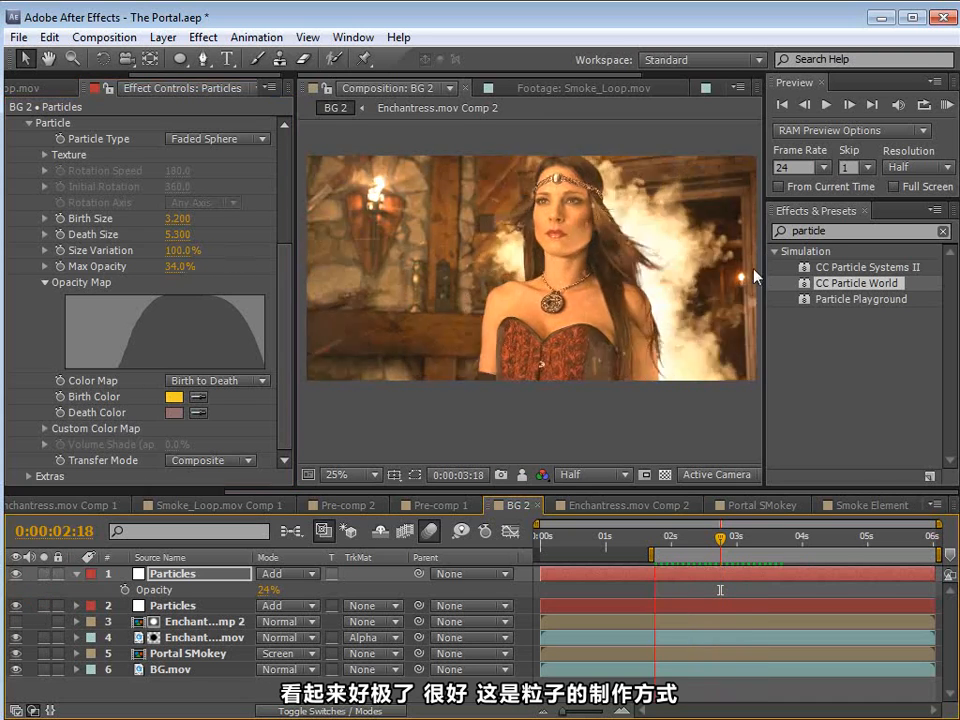
pyautogui.hotkey('ctrl', 's')
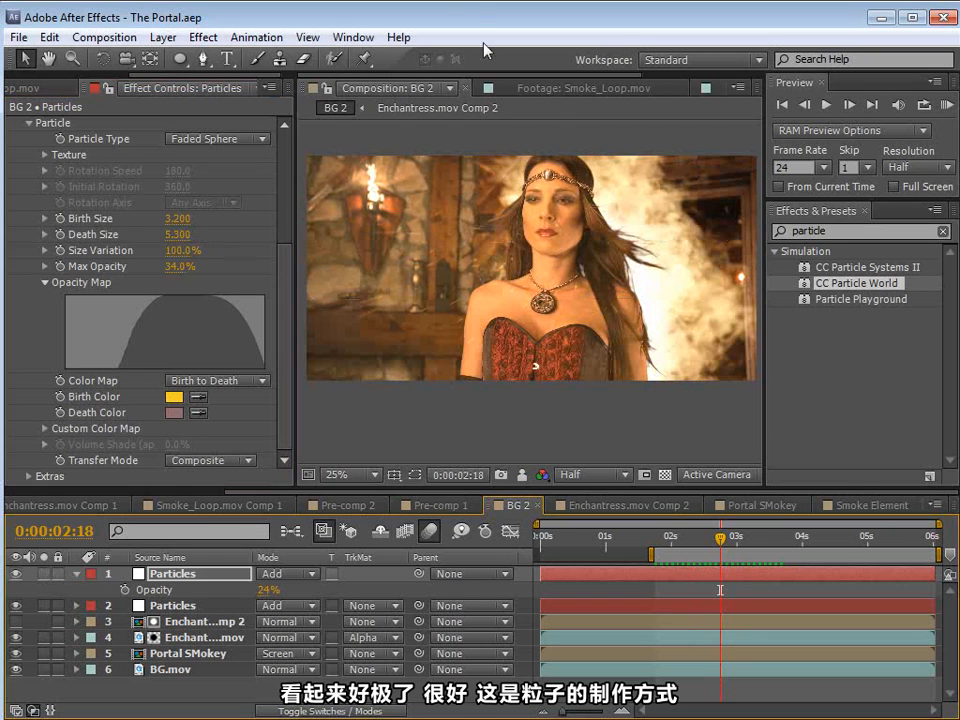
pyautogui.click(77, 574)
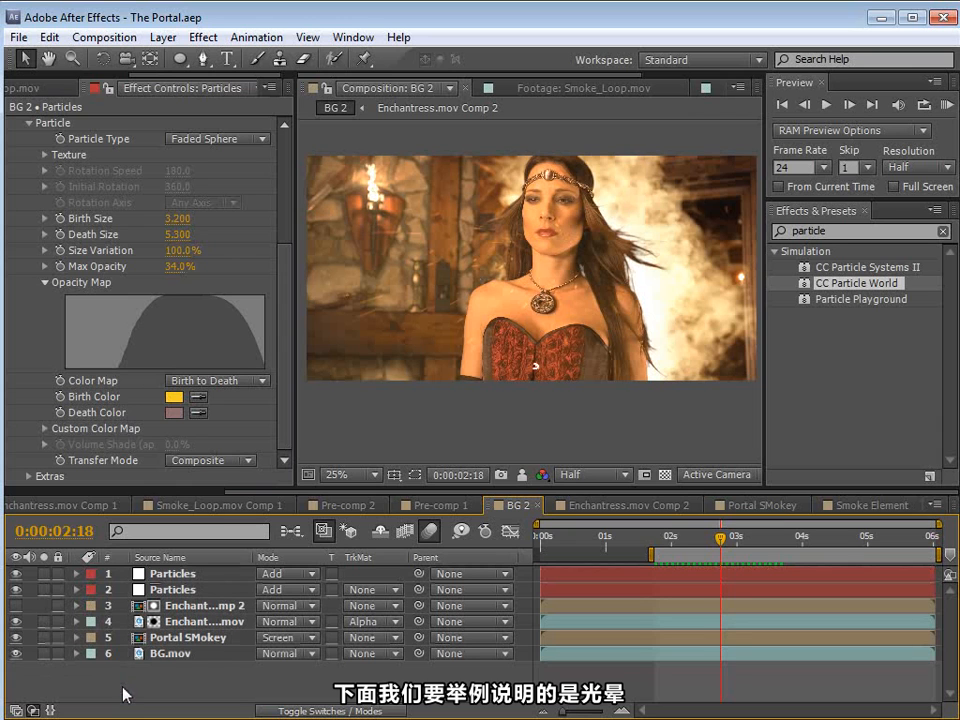
# Step: Create a new adjustment layer above all layers and apply the Glow effect to it
pyautogui.click(163, 37)
pyautogui.moveTo(300, 62)
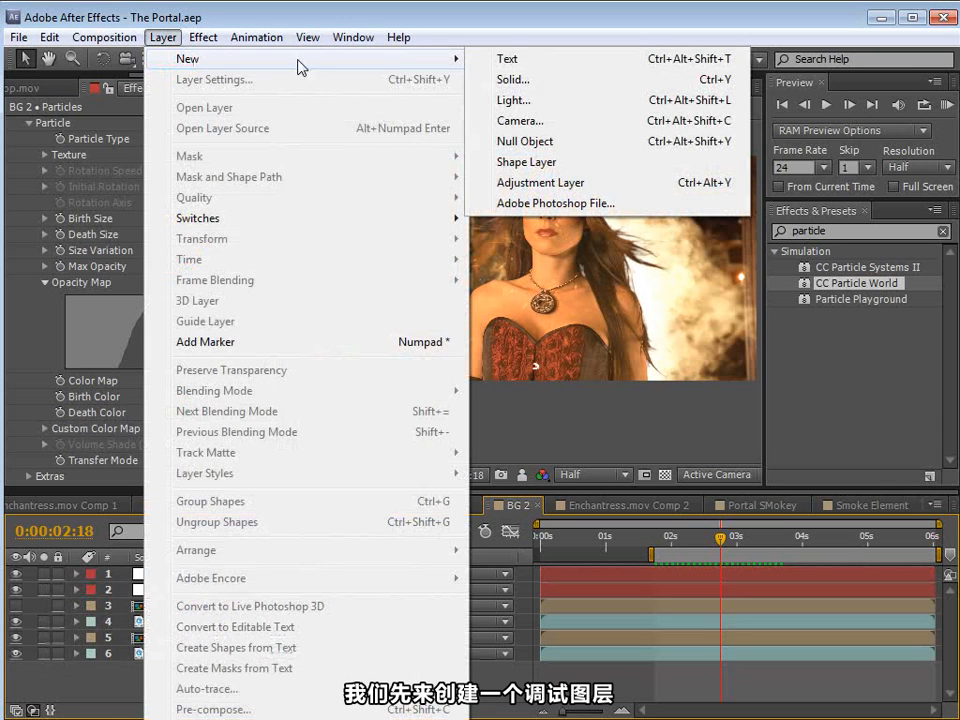
pyautogui.click(539, 185)
pyautogui.click(203, 37)
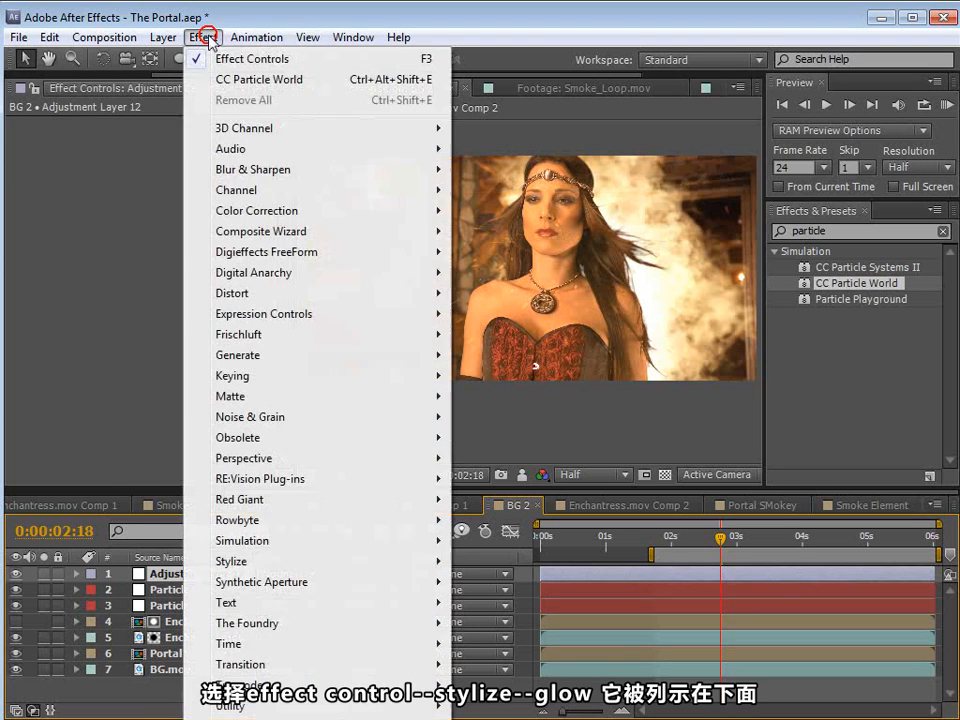
pyautogui.moveTo(253, 561)
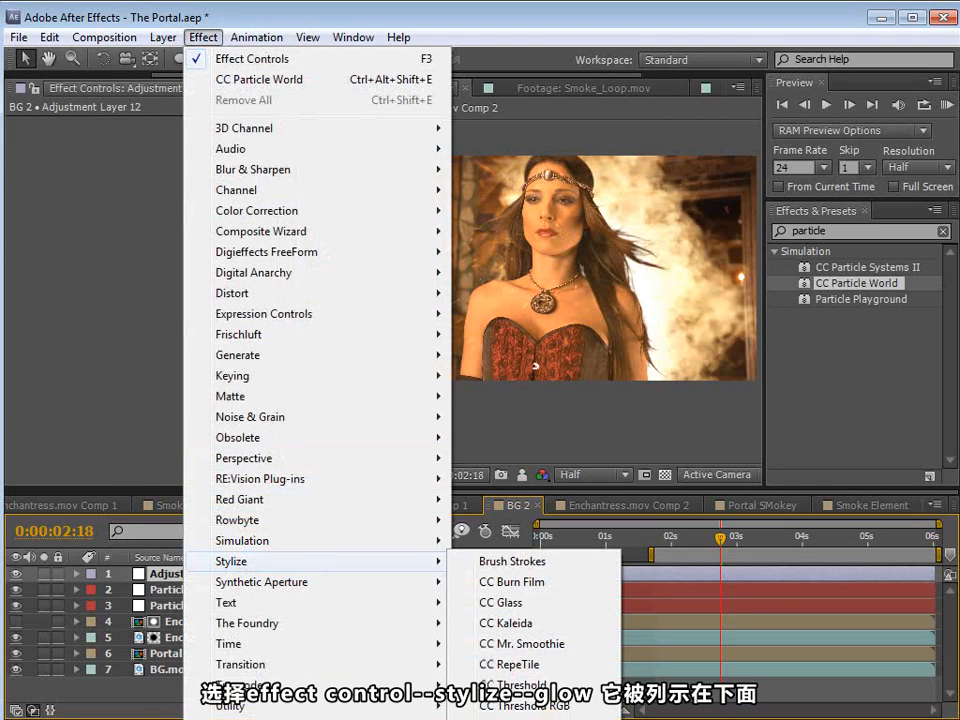
pyautogui.click(498, 718)
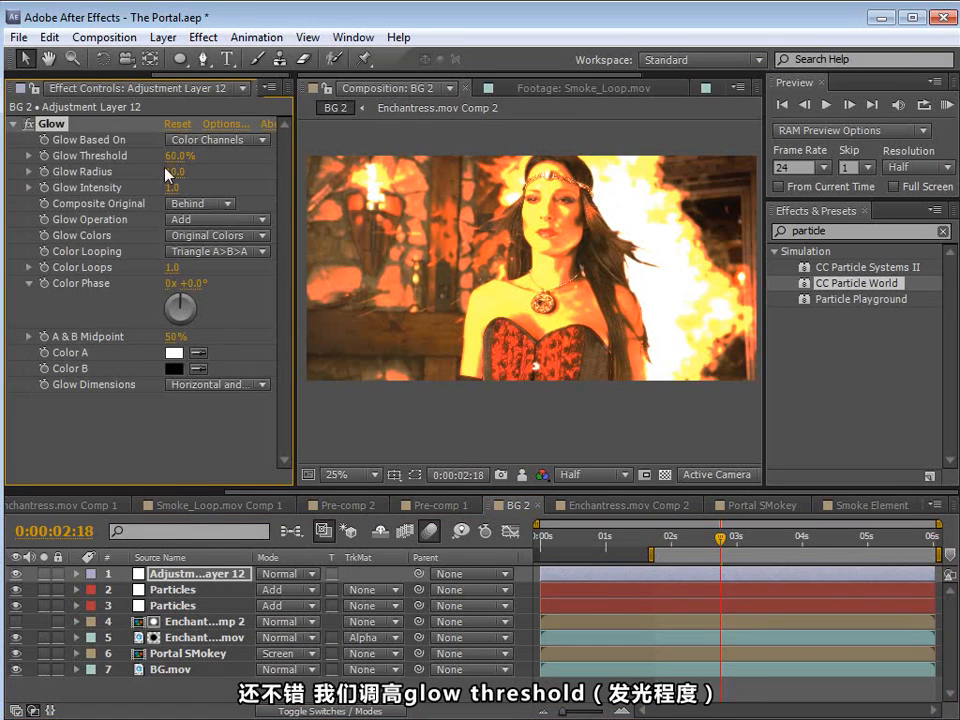
# Step: Set the Glow Threshold to 74.1%, the Glow Radius to 303 and the Glow Intensity to 0.2
pyautogui.moveTo(176, 163)
pyautogui.mouseDown()
pyautogui.moveTo(222, 140)
pyautogui.moveTo(176, 170)
pyautogui.mouseUp()
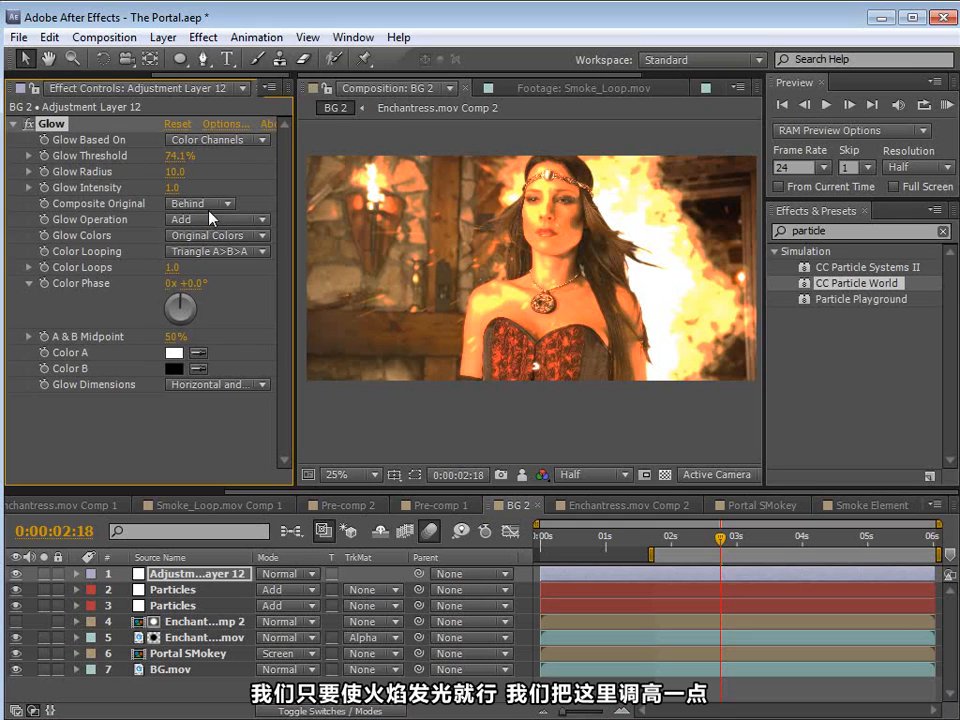
pyautogui.moveTo(170, 171); pyautogui.dragTo(460, 157)
pyautogui.moveTo(170, 187); pyautogui.dragTo(57, 187)
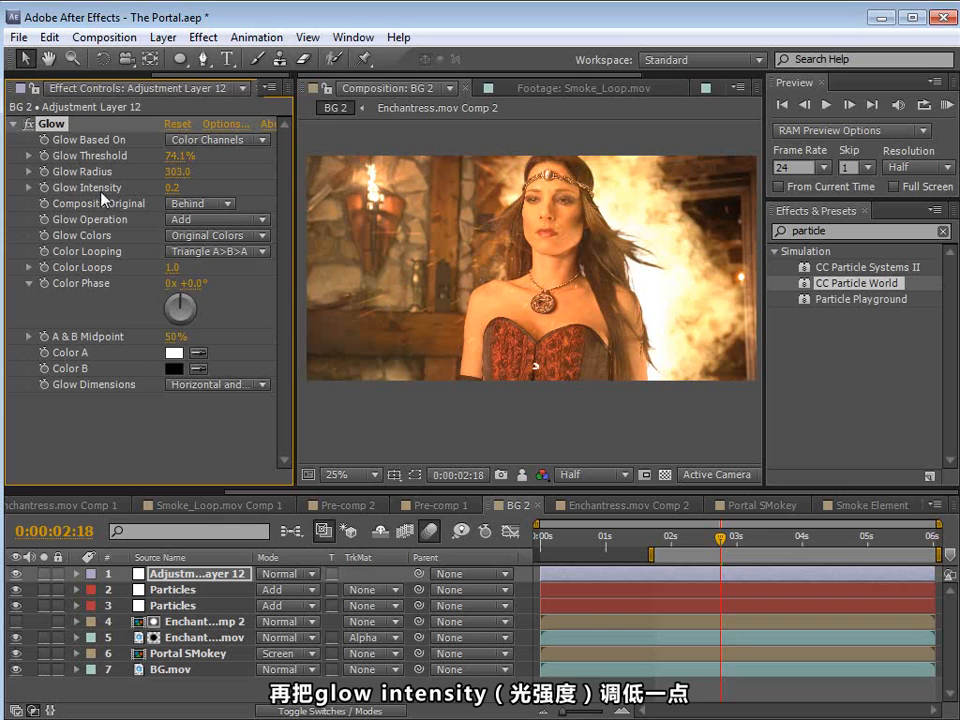
pyautogui.hotkey('ctrl', 's')
# Step: Draw a closed Pen mask on the adjustment layer from the middle of the woman's face past the frame's right edge, enclosing the fire
pyautogui.click(203, 58)
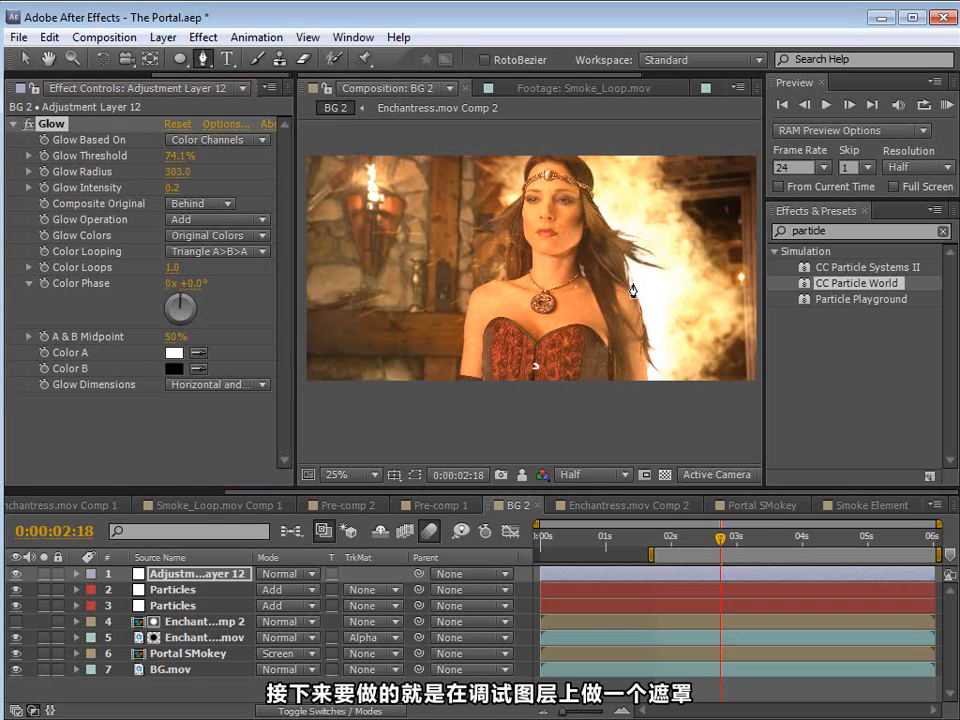
pyautogui.press('space')
pyautogui.moveTo(662, 326); pyautogui.dragTo(569, 318)
pyautogui.click(415, 476)
pyautogui.press('space')
pyautogui.moveTo(539, 238); pyautogui.dragTo(538, 273)
pyautogui.click(170, 575)
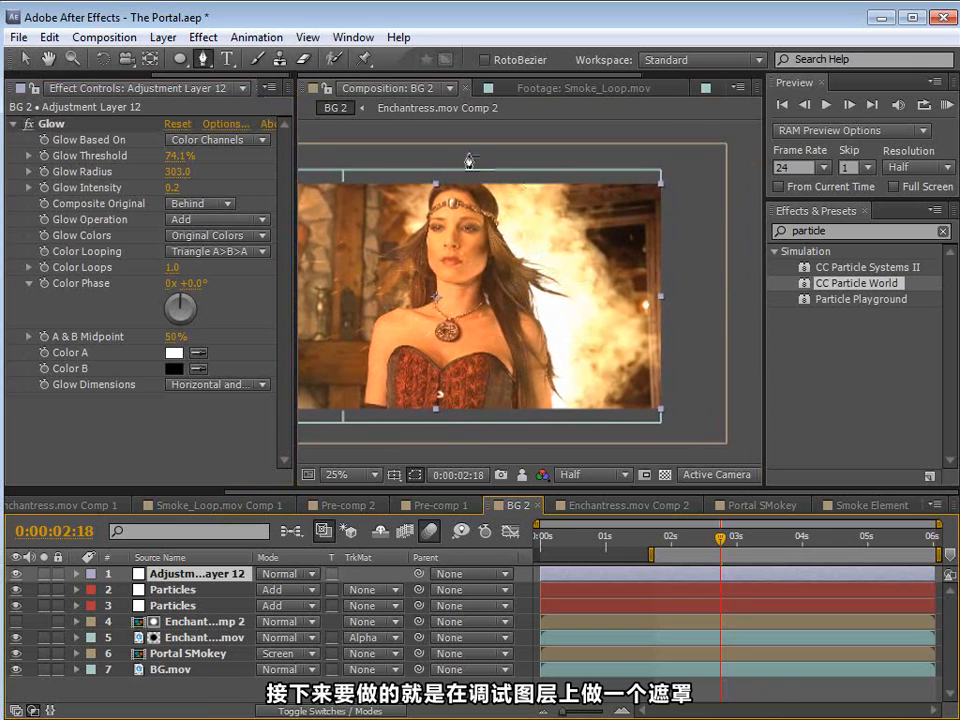
pyautogui.press('space')
pyautogui.moveTo(427, 306); pyautogui.dragTo(489, 297)
pyautogui.press('space')
pyautogui.moveTo(476, 242); pyautogui.dragTo(472, 300)
pyautogui.click(440, 140)
pyautogui.click(732, 439)
pyautogui.click(725, 157)
pyautogui.click(440, 140)
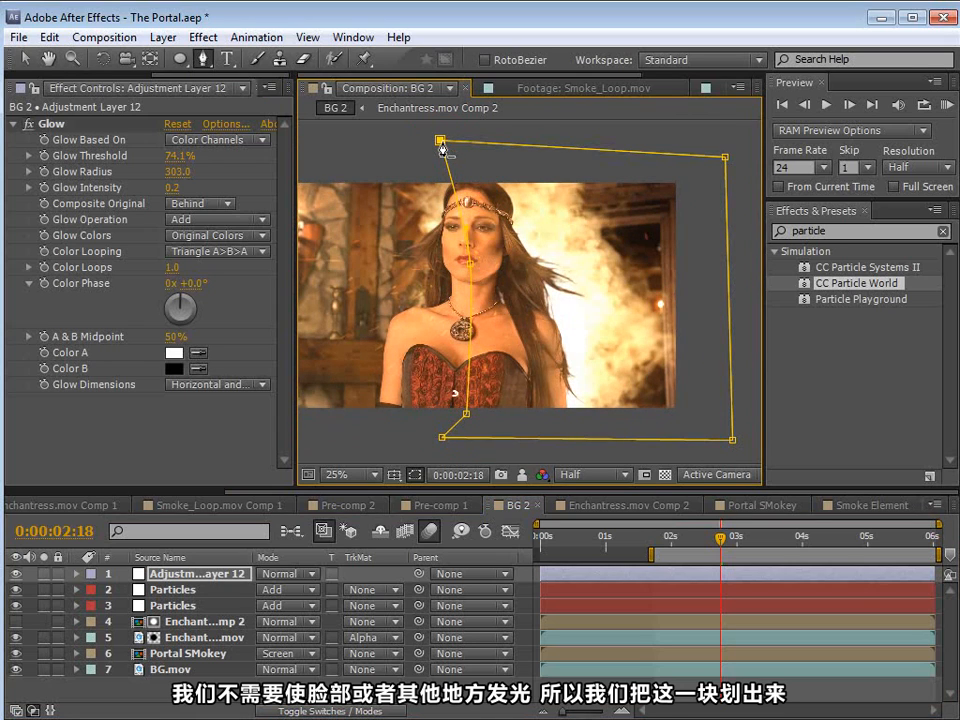
# Step: Hide both Particles layers and place the adjustment layer, renamed GLOW, directly beneath them
pyautogui.click(17, 604)
pyautogui.click(15, 589)
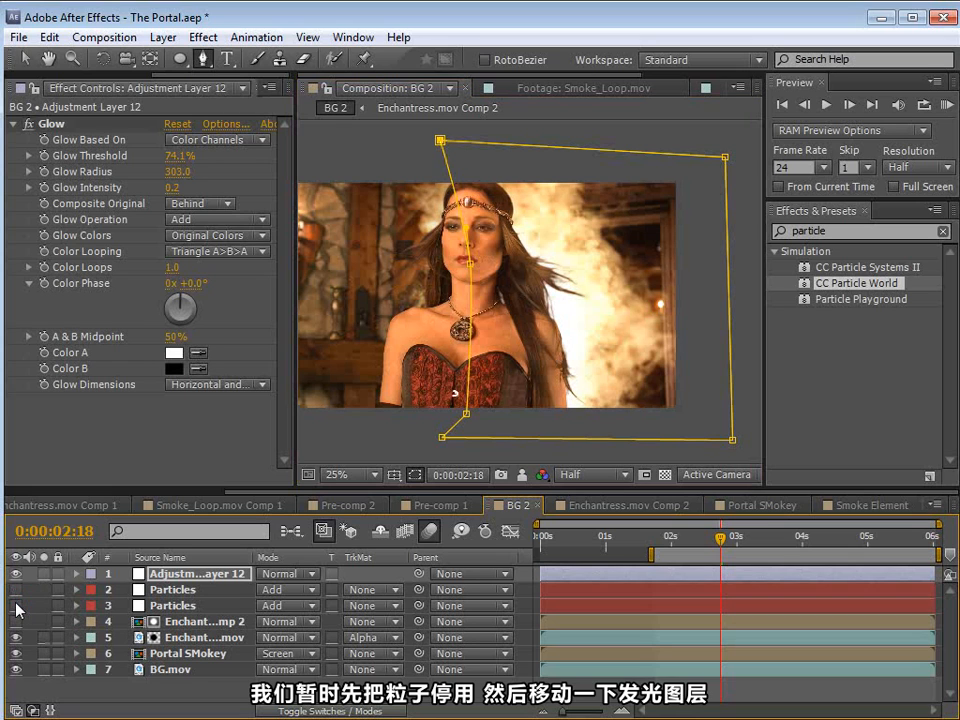
pyautogui.click(199, 576)
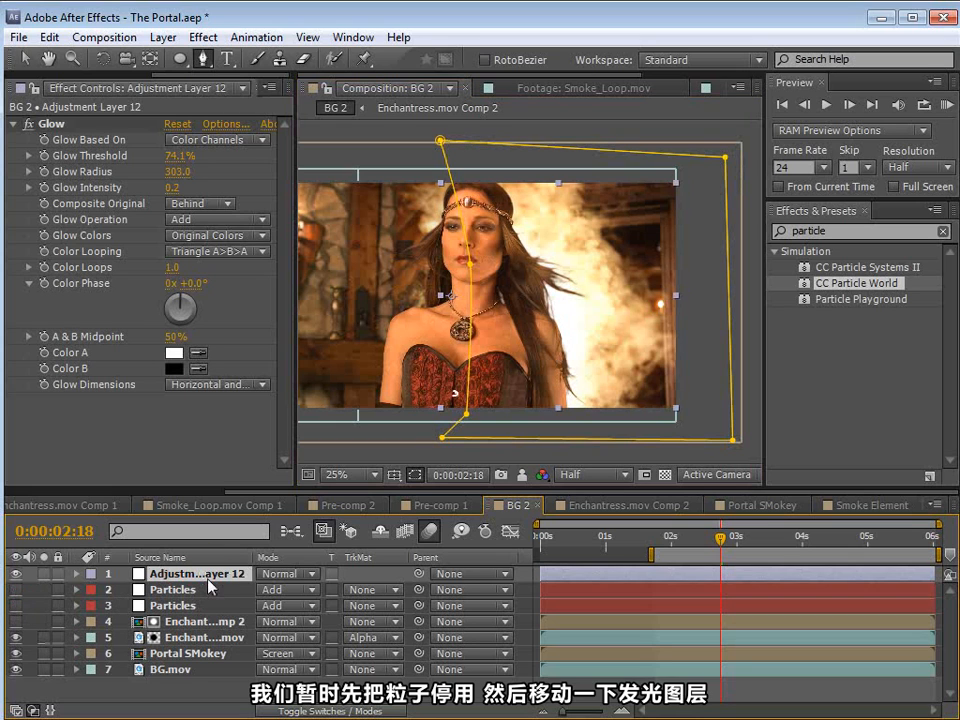
pyautogui.press('Return')
pyautogui.write('GLOW')
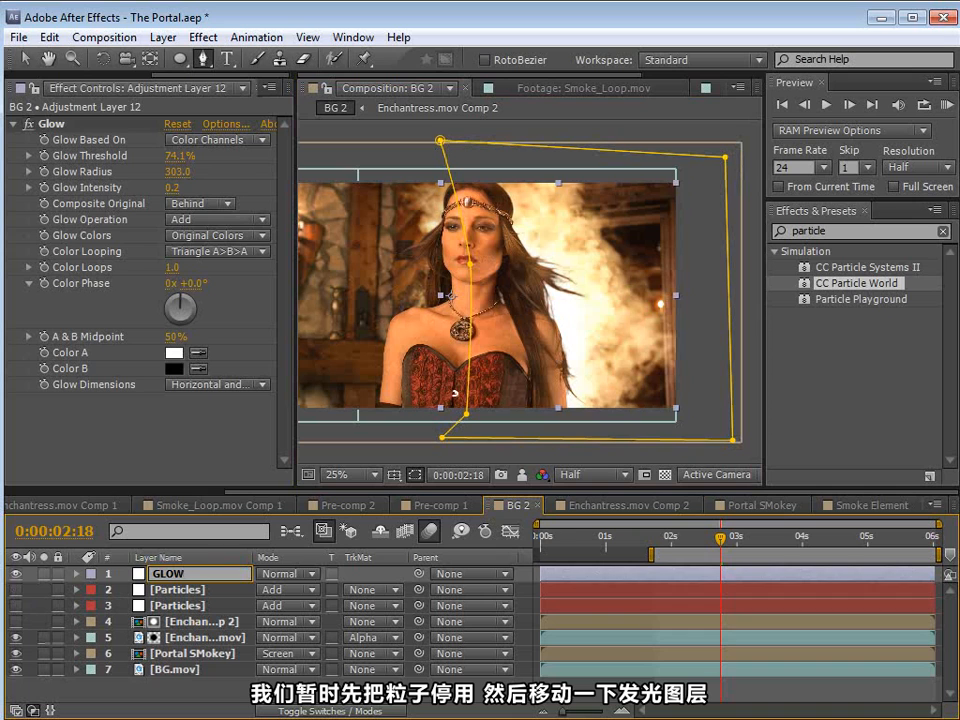
pyautogui.click(182, 588)
pyautogui.moveTo(161, 574); pyautogui.dragTo(161, 618)
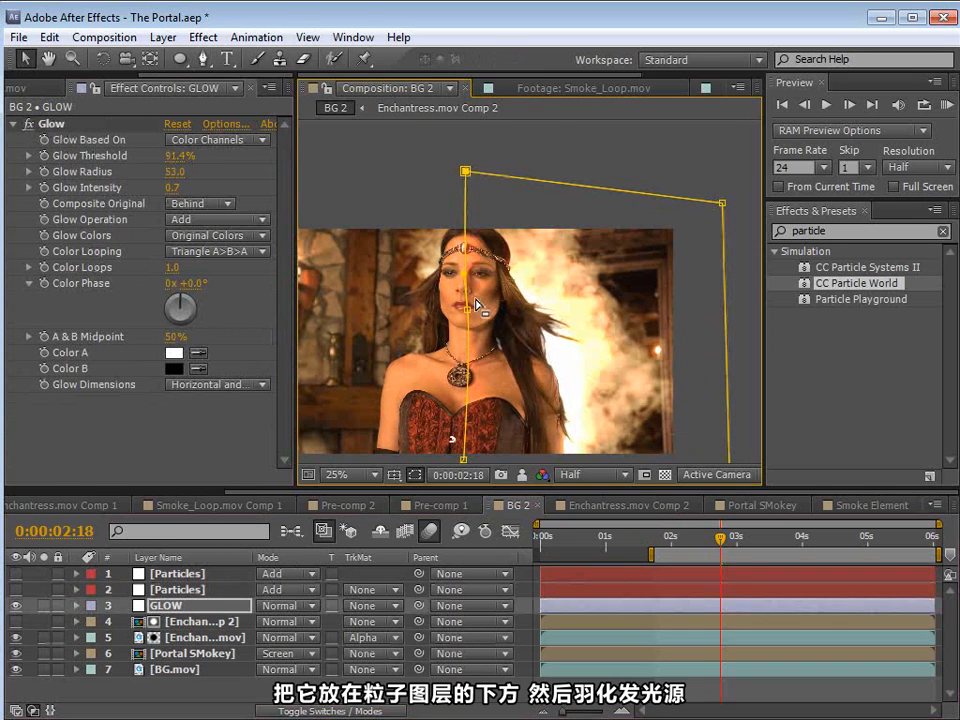
# Step: Adjust the GLOW mask's edge point beside the woman's face and set the Mask Feather to 254 pixels
pyautogui.moveTo(482, 311); pyautogui.dragTo(497, 317)
pyautogui.press('f')
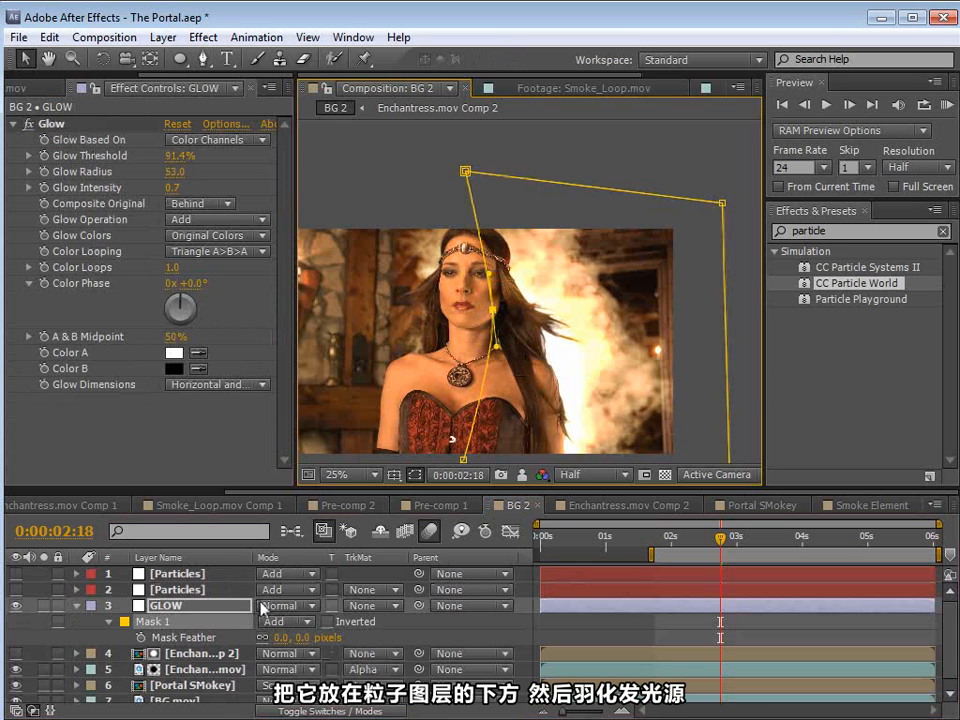
pyautogui.moveTo(312, 638); pyautogui.dragTo(463, 633)
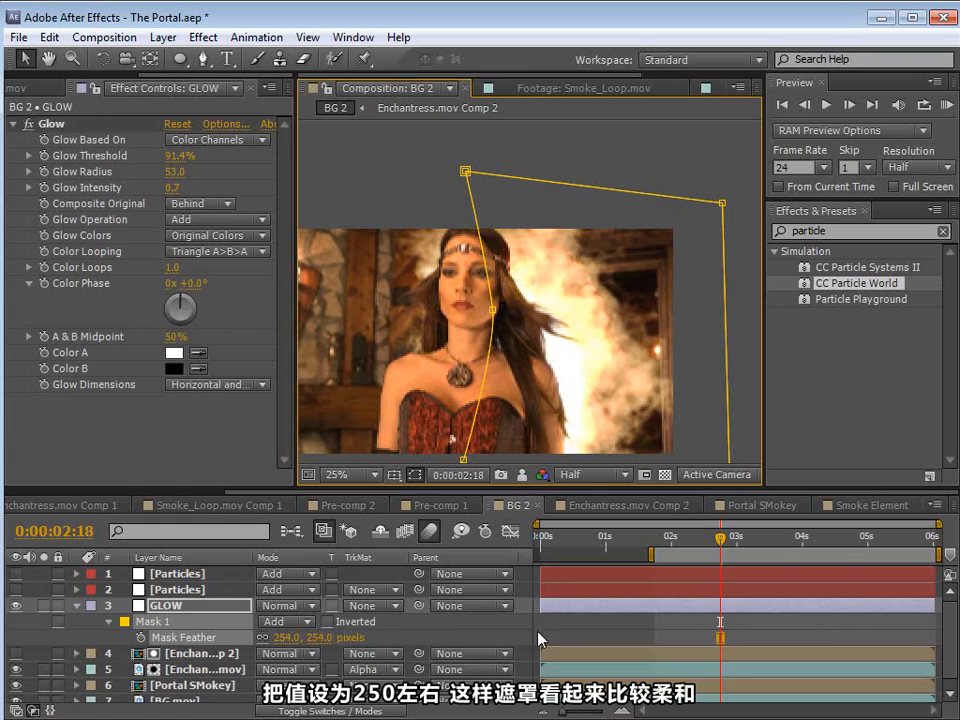
pyautogui.moveTo(491, 313)
pyautogui.mouseDown()
pyautogui.moveTo(482, 304)
pyautogui.moveTo(491, 299)
pyautogui.mouseUp()
pyautogui.scroll(2, 493, 342)
pyautogui.moveTo(541, 360); pyautogui.dragTo(541, 318)
pyautogui.moveTo(507, 247); pyautogui.dragTo(506, 302)
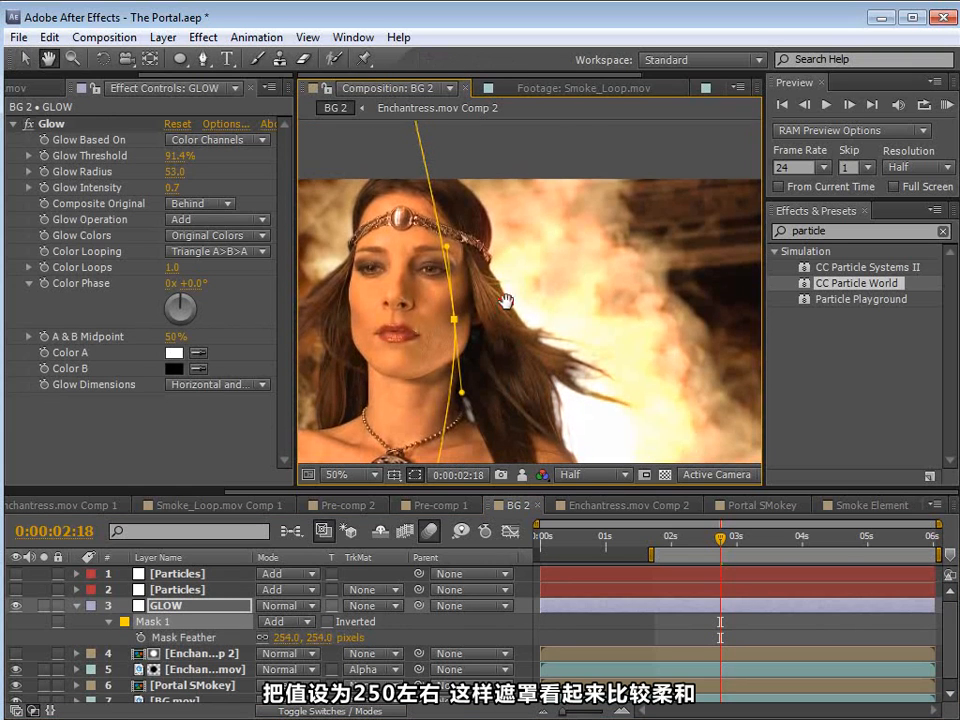
# Step: Set the Glow effect's Radius to 146 and its Intensity to 1.9
pyautogui.moveTo(172, 174); pyautogui.dragTo(265, 197)
pyautogui.moveTo(178, 173); pyautogui.dragTo(218, 171)
pyautogui.scroll(-2, 600, 368)
pyautogui.press('space')
pyautogui.moveTo(600, 406); pyautogui.dragTo(584, 300)
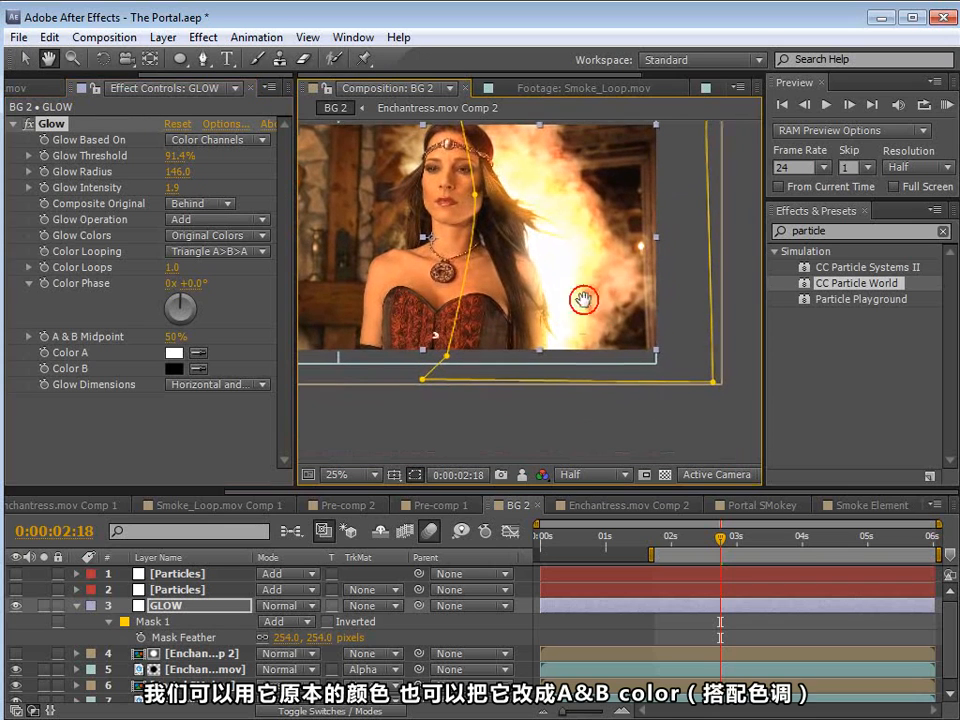
# Step: Switch Glow Colors to A & B Colors and set Color A to a light tan
pyautogui.click(192, 238)
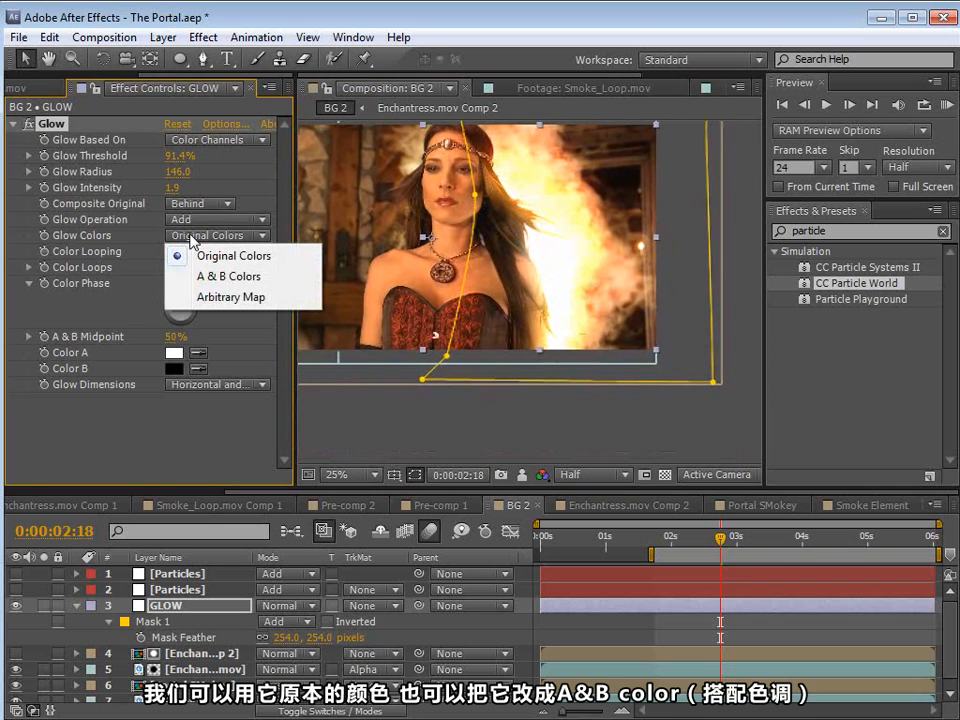
pyautogui.click(230, 276)
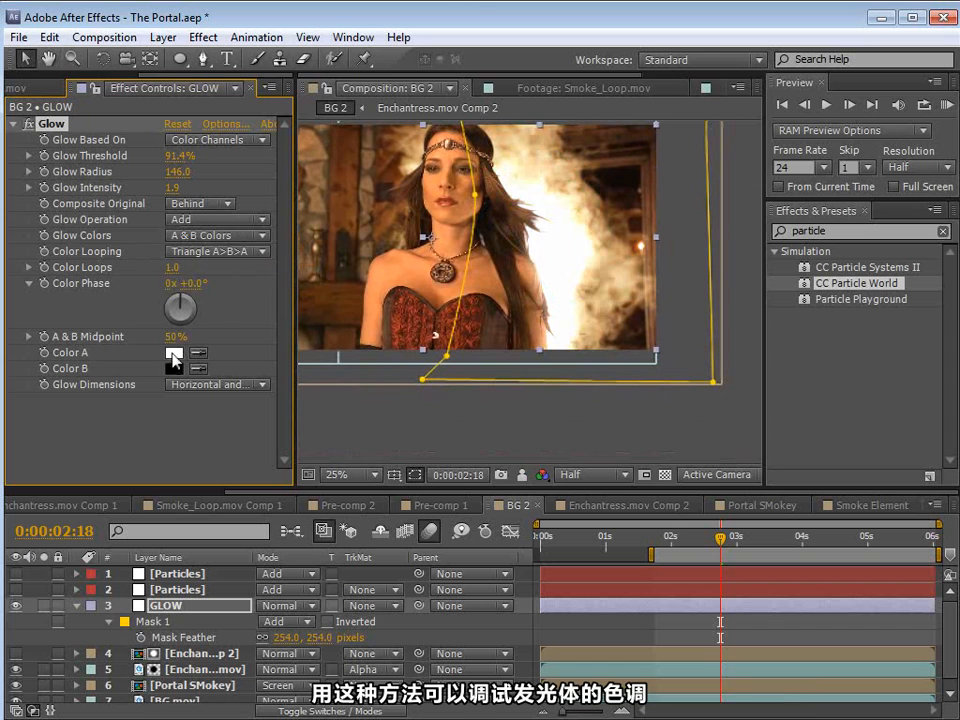
pyautogui.click(174, 352)
pyautogui.moveTo(270, 270); pyautogui.dragTo(278, 259)
pyautogui.click(109, 66)
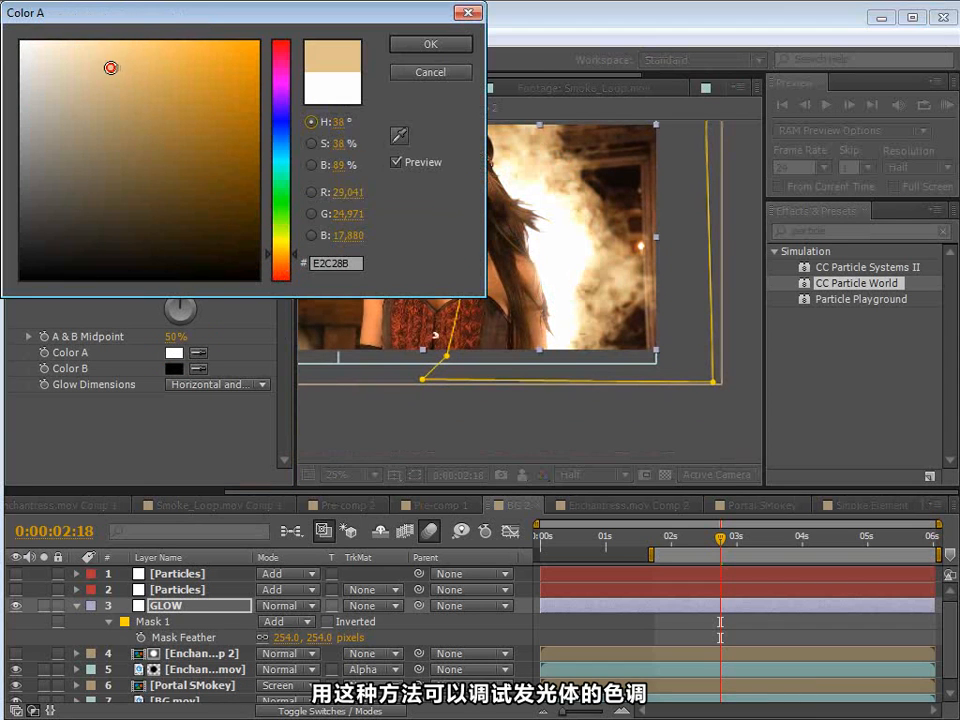
pyautogui.click(122, 80)
pyautogui.click(403, 48)
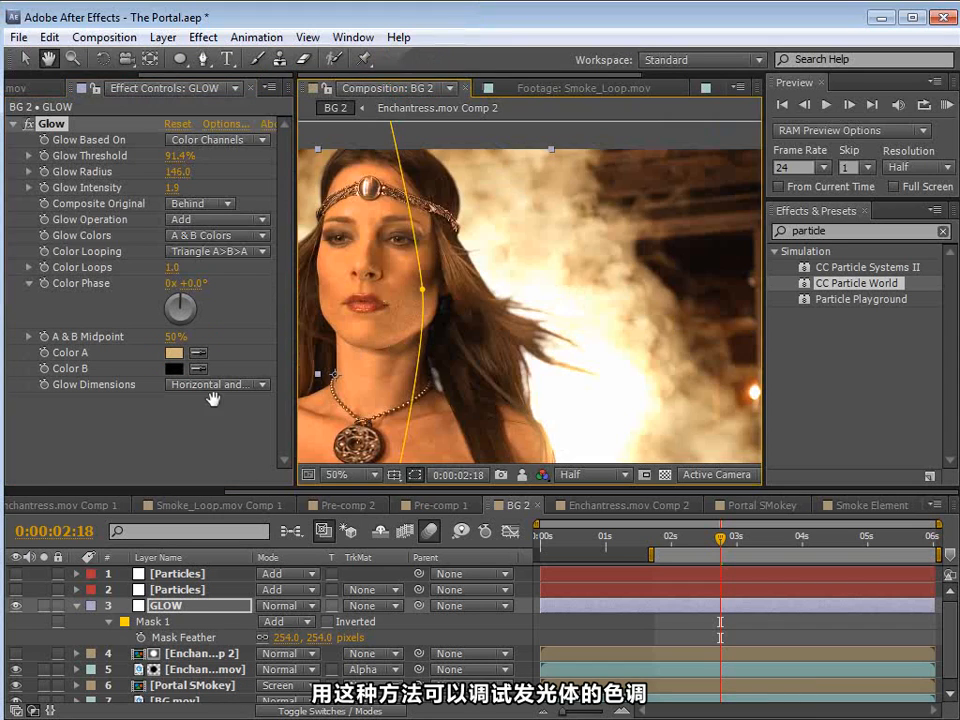
# Step: Set the Glow effect's Color B to a bright orange
pyautogui.click(174, 368)
pyautogui.moveTo(281, 281); pyautogui.dragTo(281, 270)
pyautogui.moveTo(184, 86); pyautogui.dragTo(180, 53)
pyautogui.click(430, 44)
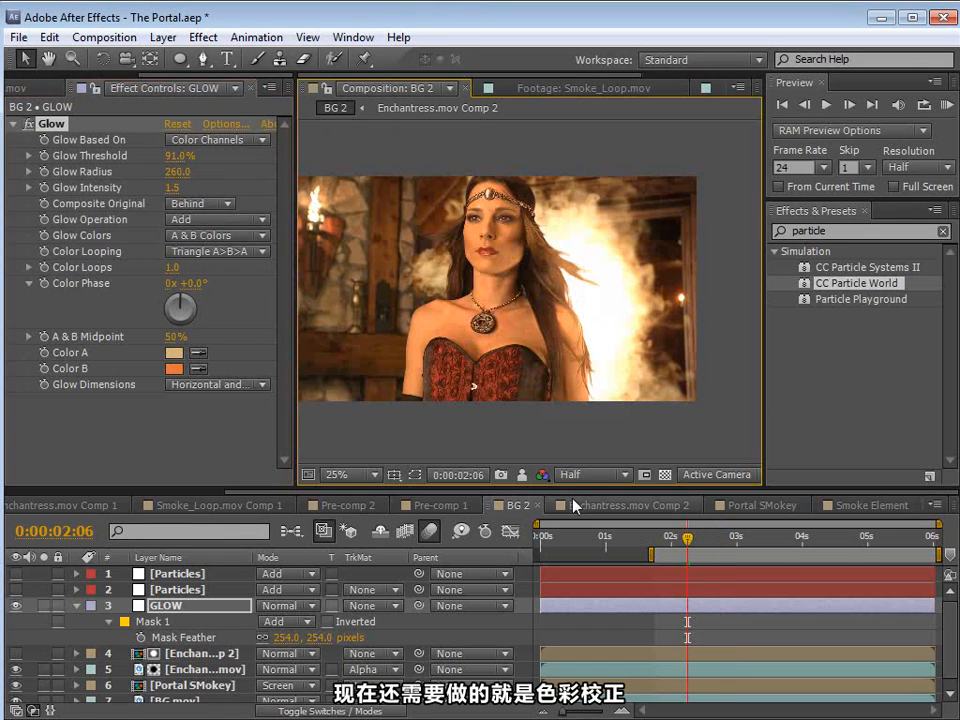
# Step: Show both Particles layers at 0:00:03:03 and create an adjustment layer named CC above all layers
pyautogui.click(15, 573)
pyautogui.moveTo(689, 540); pyautogui.dragTo(744, 552)
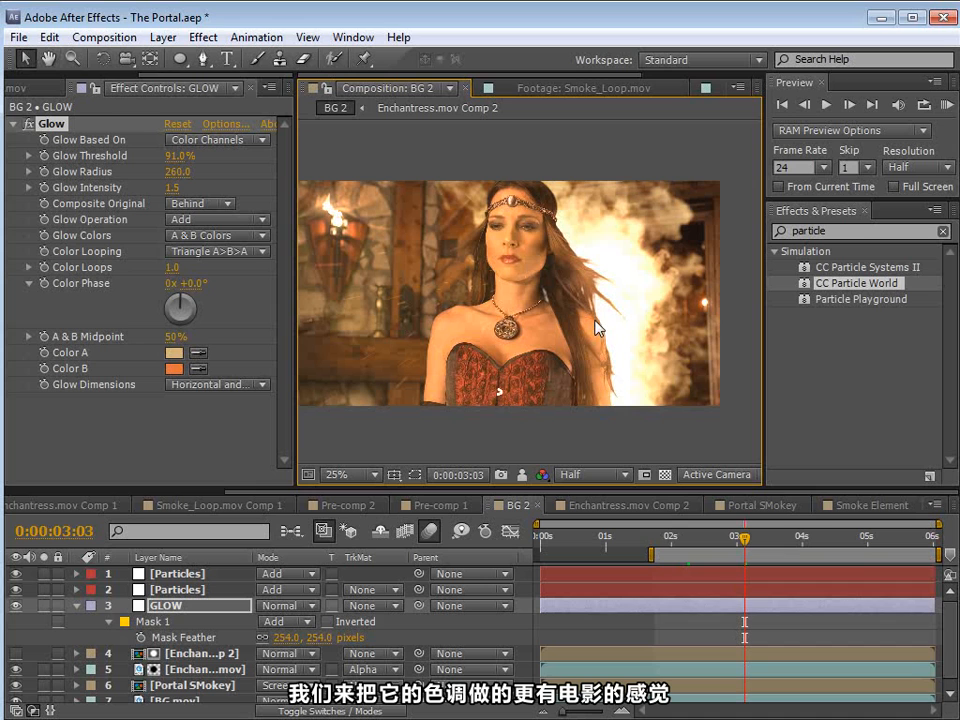
pyautogui.click(163, 37)
pyautogui.moveTo(188, 59)
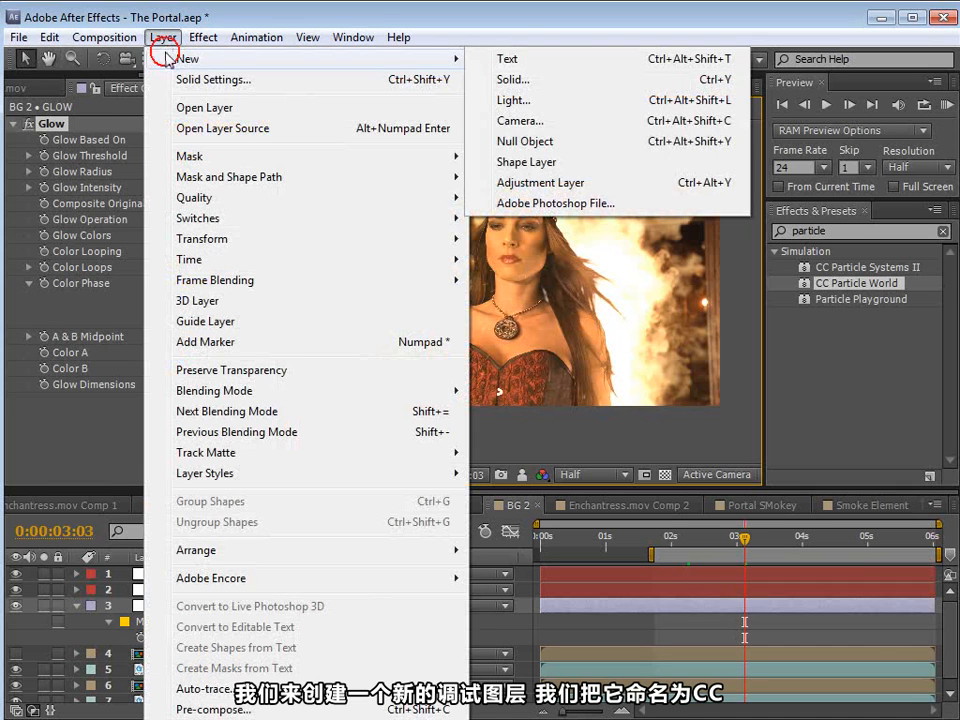
pyautogui.click(530, 186)
pyautogui.click(188, 574)
pyautogui.press('Return')
pyautogui.write('CC')
pyautogui.press('Return')
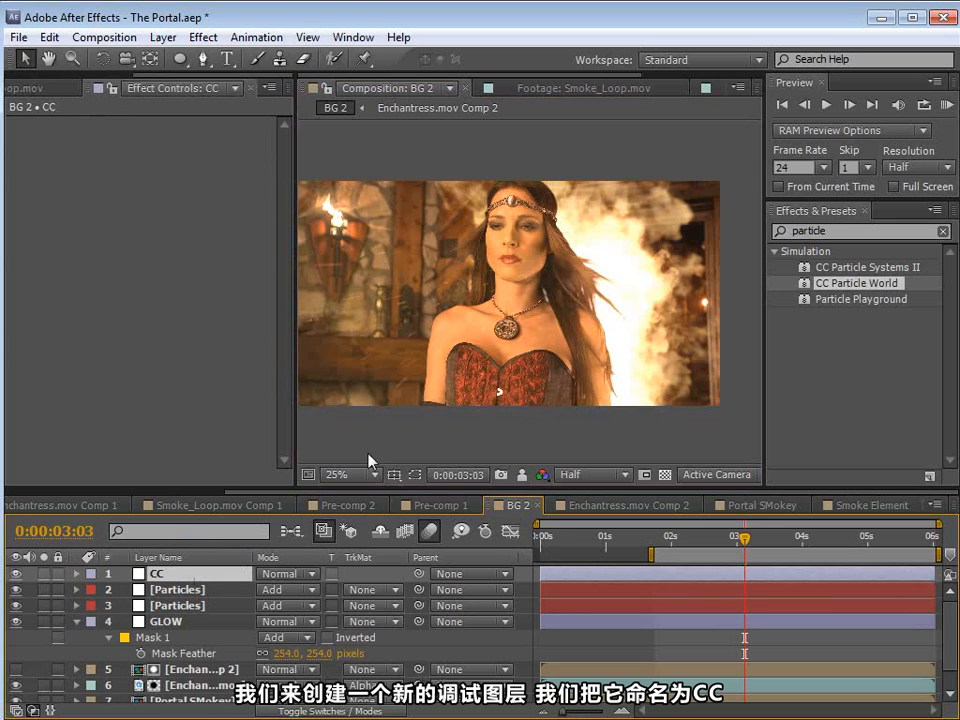
# Step: Apply the Tint effect and the Curves effect to the CC adjustment layer
pyautogui.moveTo(838, 233); pyautogui.dragTo(716, 241)
pyautogui.press('BackSpace')
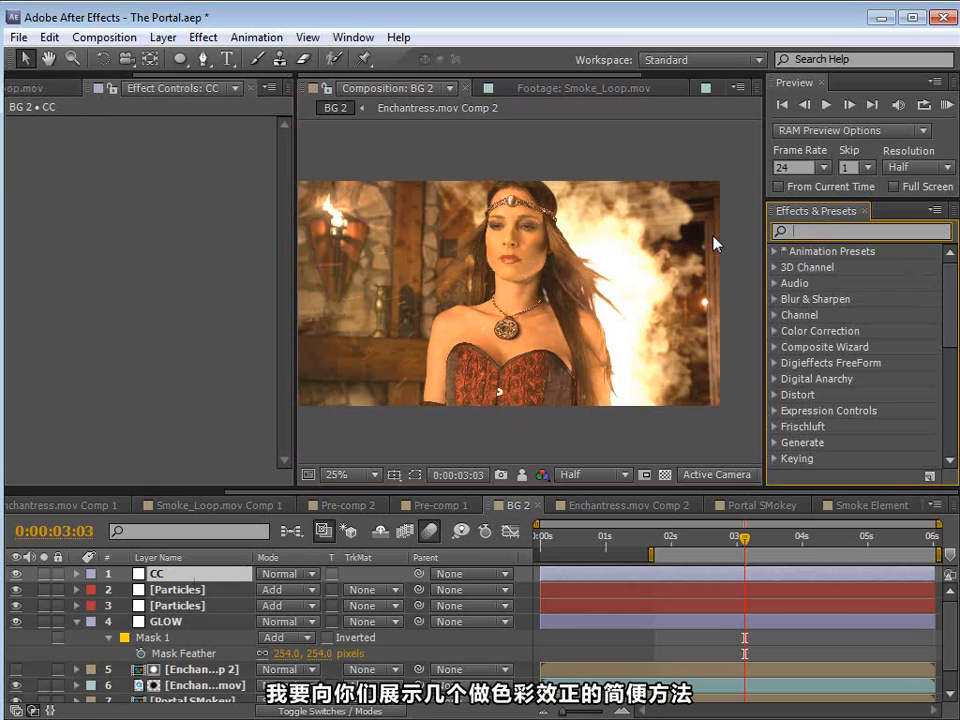
pyautogui.write('tint')
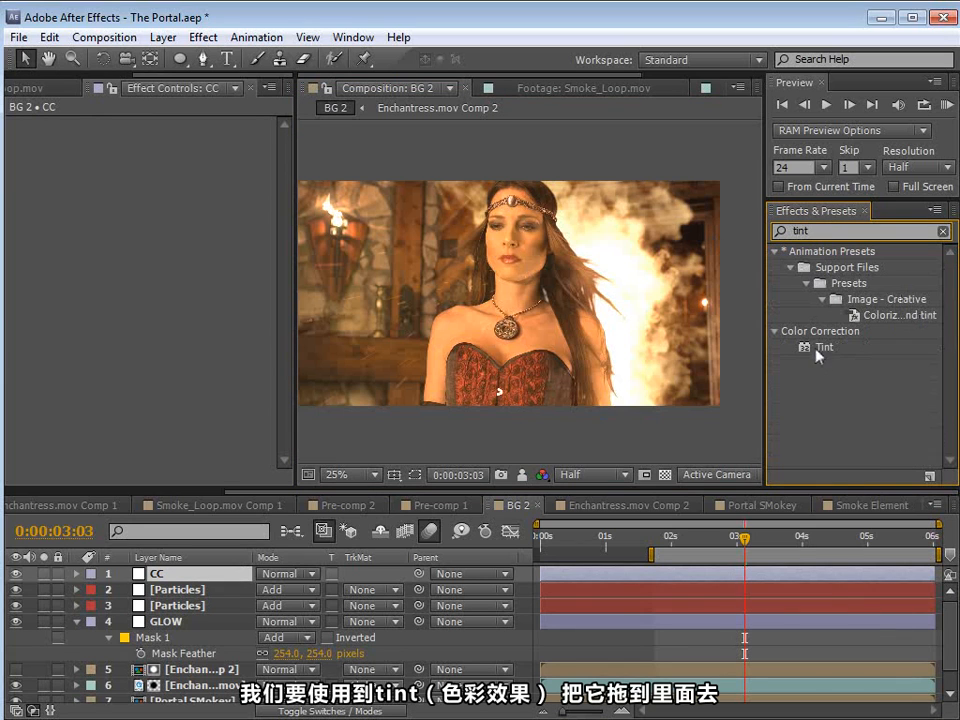
pyautogui.moveTo(818, 353); pyautogui.dragTo(666, 575)
pyautogui.moveTo(840, 231); pyautogui.dragTo(741, 236)
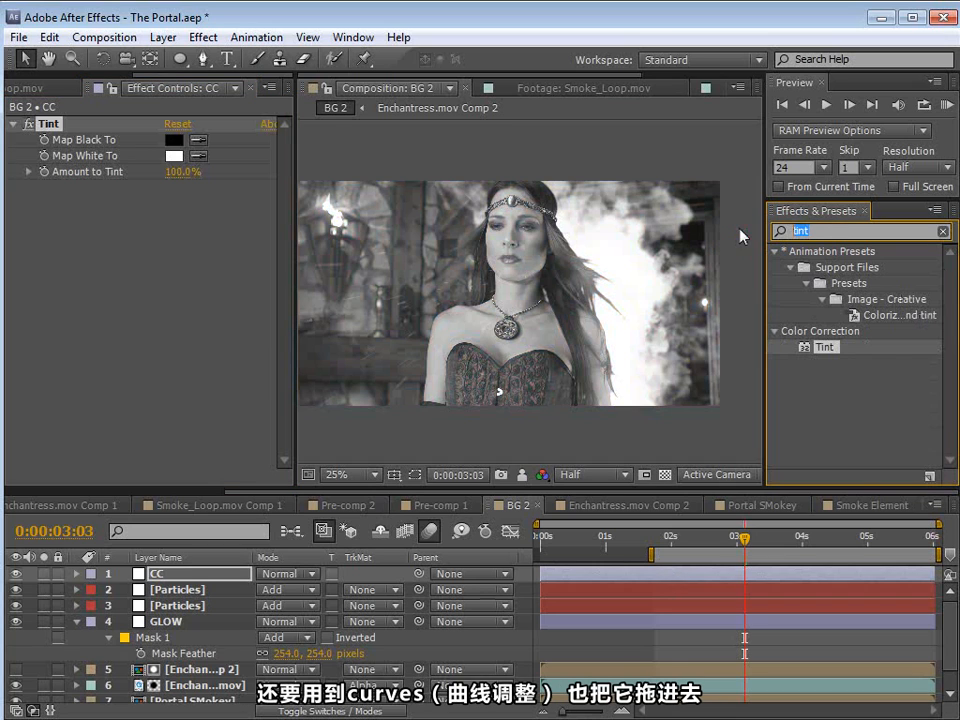
pyautogui.write('curves')
pyautogui.moveTo(845, 353); pyautogui.dragTo(679, 583)
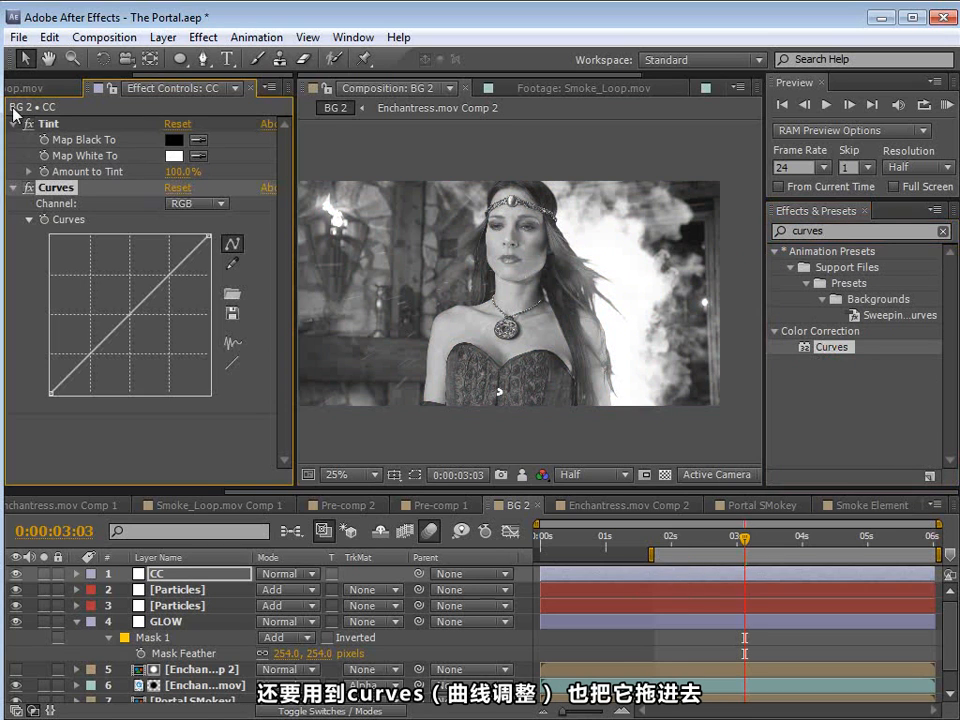
# Step: Set Amount to Tint to 35% and bend the RGB curve's shadows down for moderate contrast
pyautogui.click(44, 124)
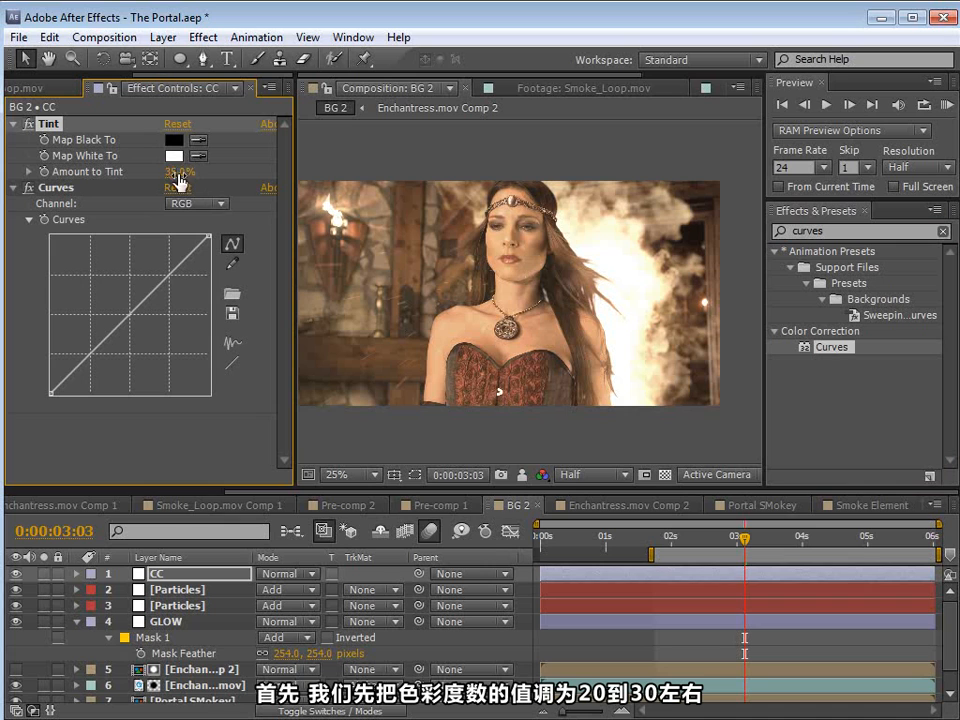
pyautogui.click(56, 187)
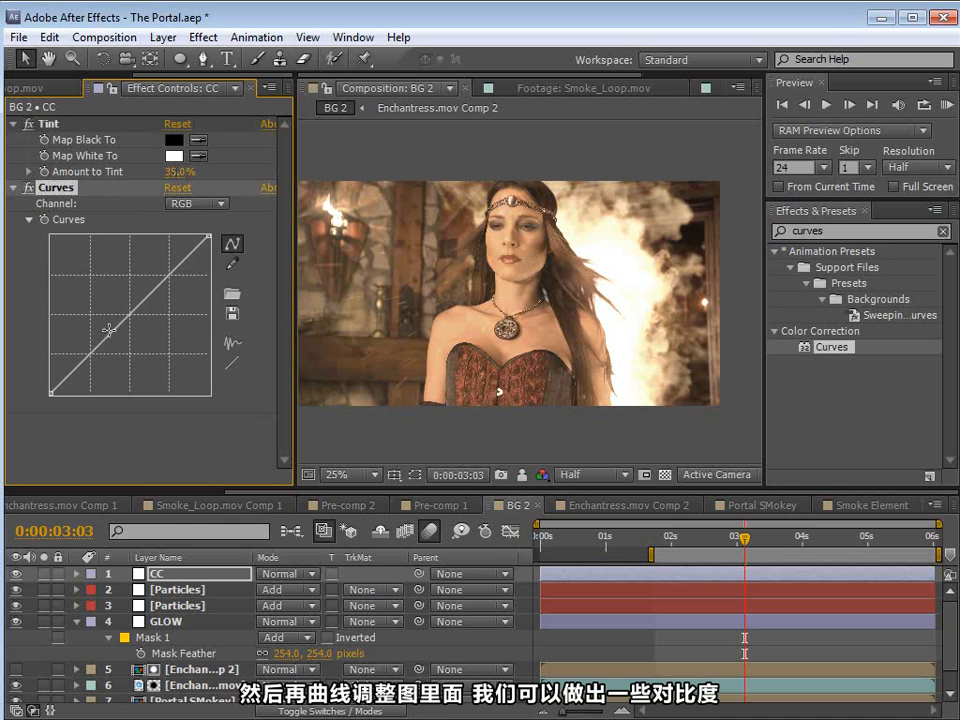
pyautogui.moveTo(130, 323); pyautogui.dragTo(98, 363)
pyautogui.scroll(2, 590, 278)
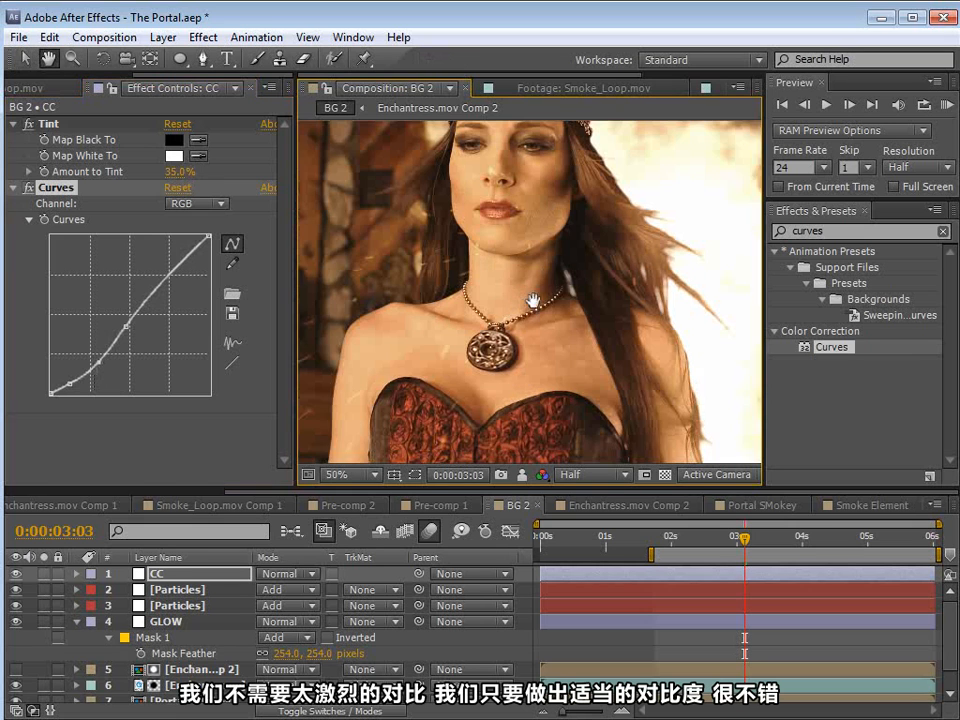
pyautogui.click(97, 363)
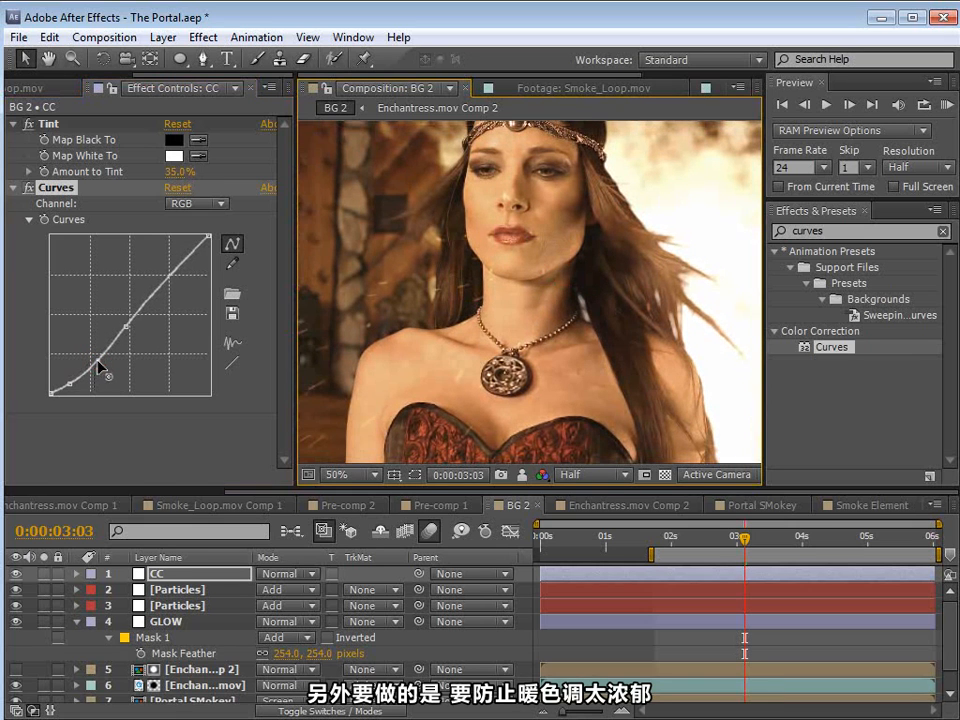
pyautogui.scroll(-2, 530, 290)
pyautogui.click(551, 287)
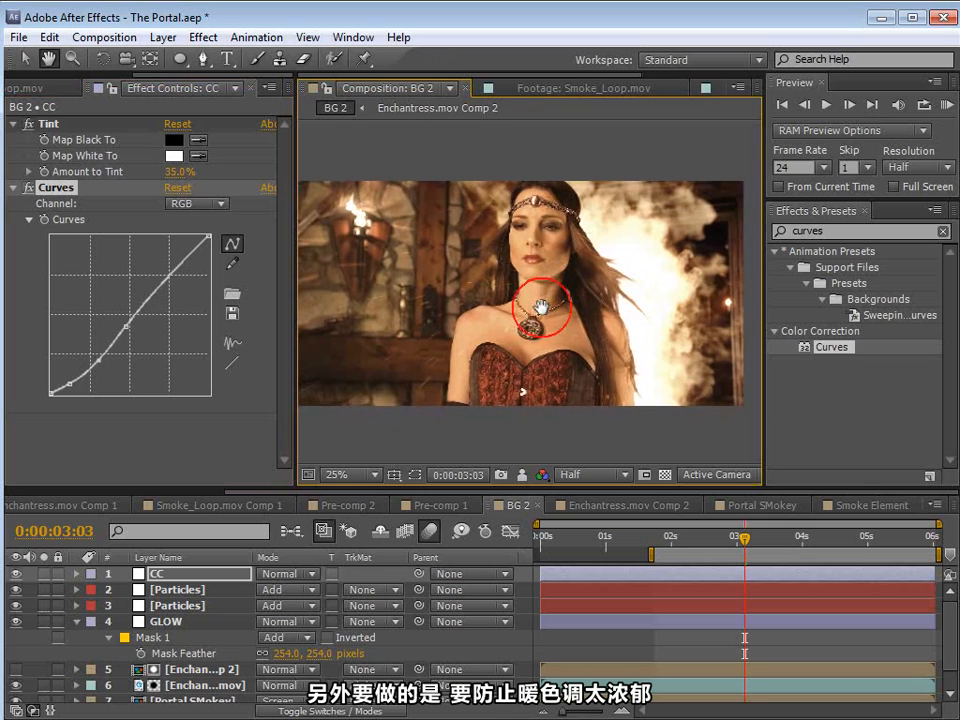
# Step: In the Curves effect, lower the Red channel's midtones slightly and raise the Blue channel's midtones a touch
pyautogui.click(193, 205)
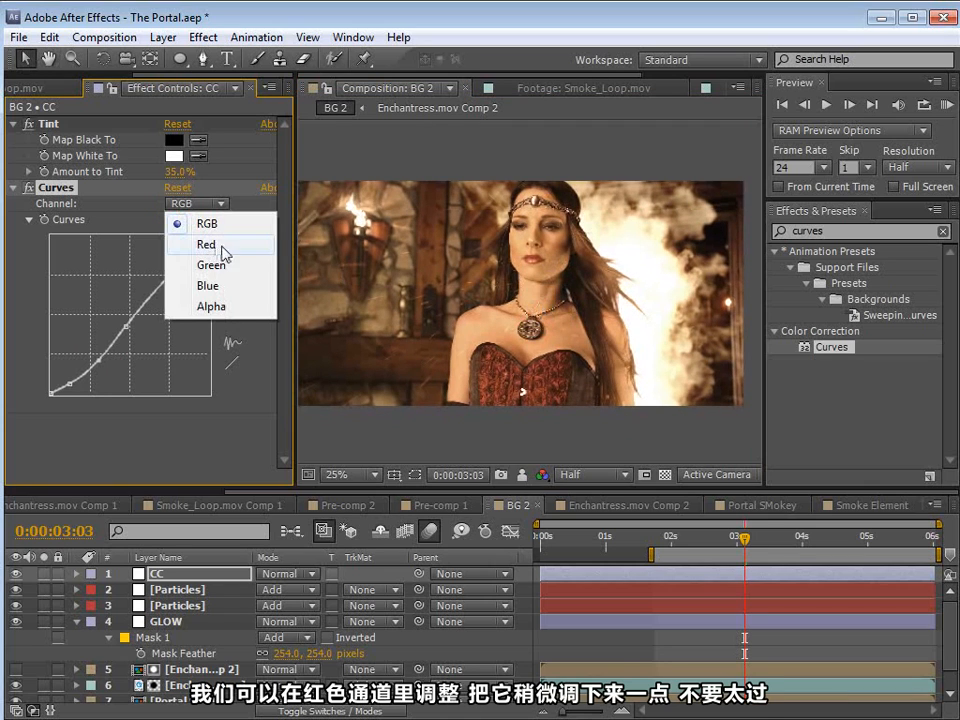
pyautogui.click(222, 246)
pyautogui.moveTo(127, 317)
pyautogui.mouseDown()
pyautogui.moveTo(131, 332)
pyautogui.moveTo(155, 333)
pyautogui.moveTo(133, 327)
pyautogui.moveTo(131, 335)
pyautogui.mouseUp()
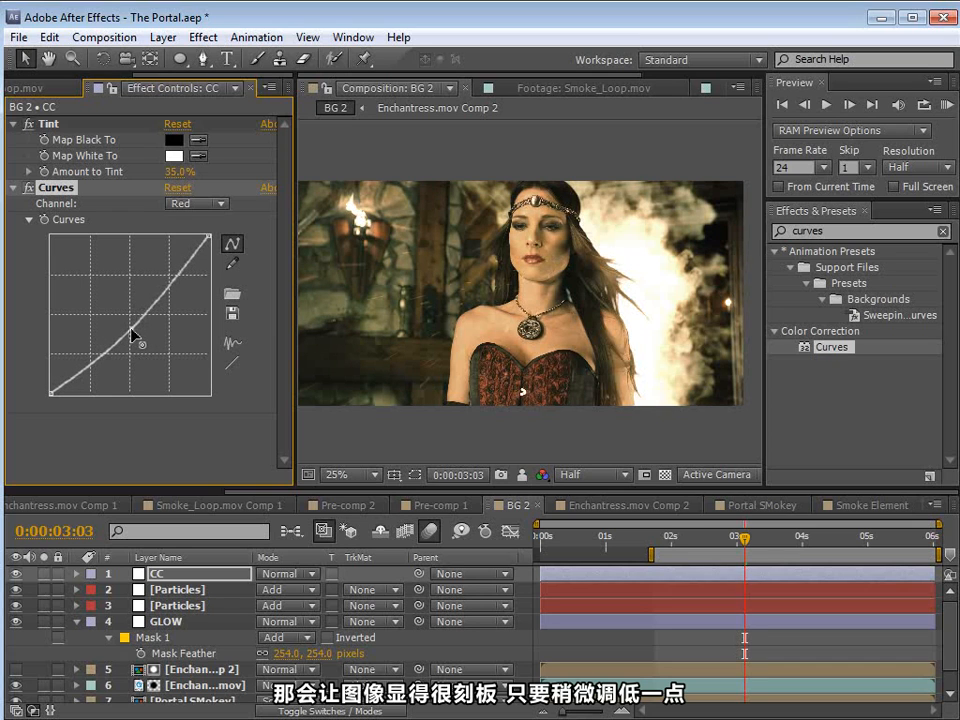
pyautogui.click(195, 204)
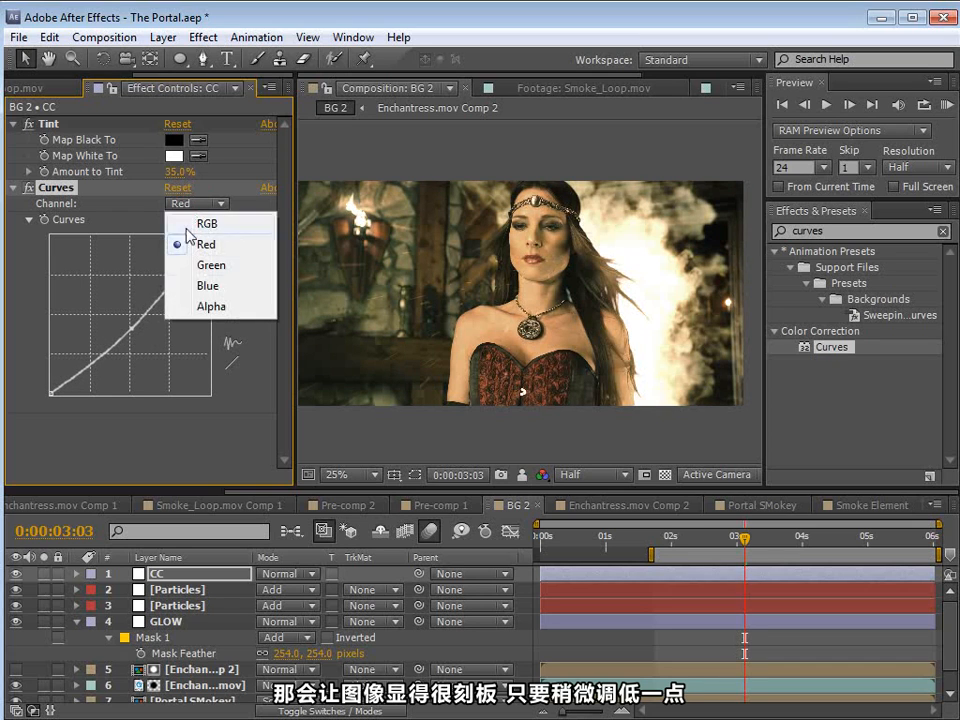
pyautogui.click(205, 287)
pyautogui.moveTo(124, 325)
pyautogui.mouseDown()
pyautogui.moveTo(133, 326)
pyautogui.moveTo(117, 323)
pyautogui.mouseUp()
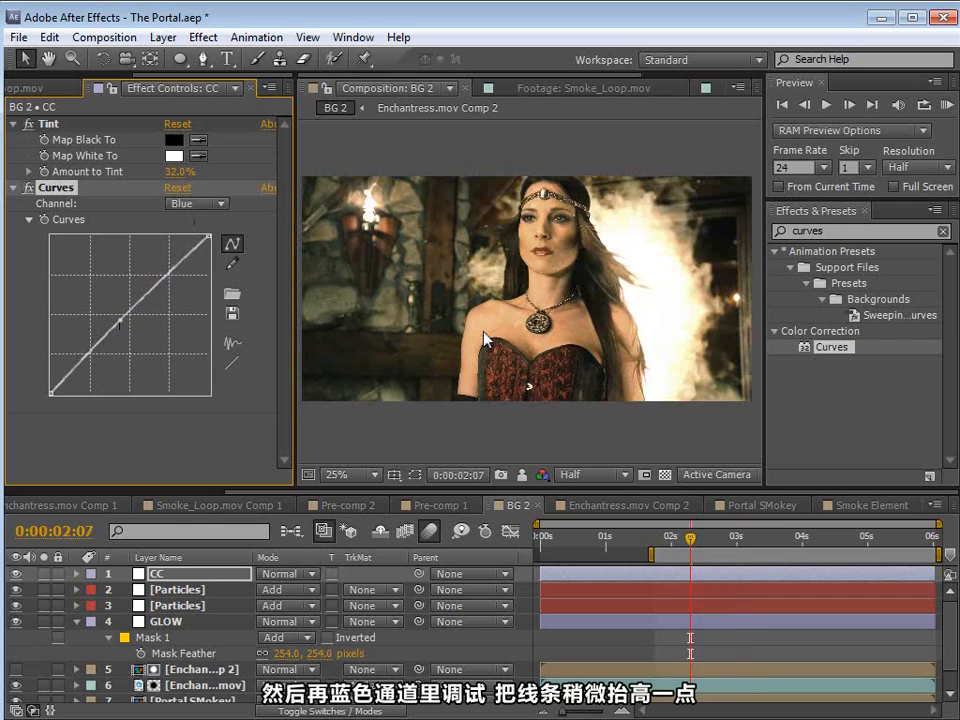
# Step: Add a second Curves effect to the CC layer and lower its Red channel in the shadows, anchoring the midtones
pyautogui.moveTo(831, 347); pyautogui.dragTo(180, 330)
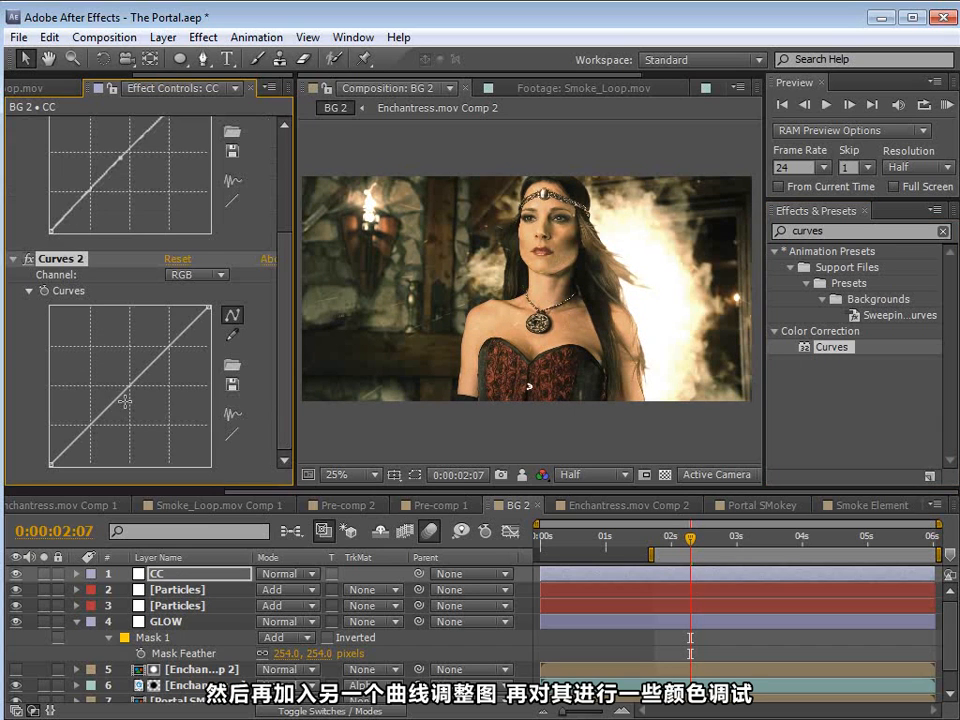
pyautogui.click(205, 275)
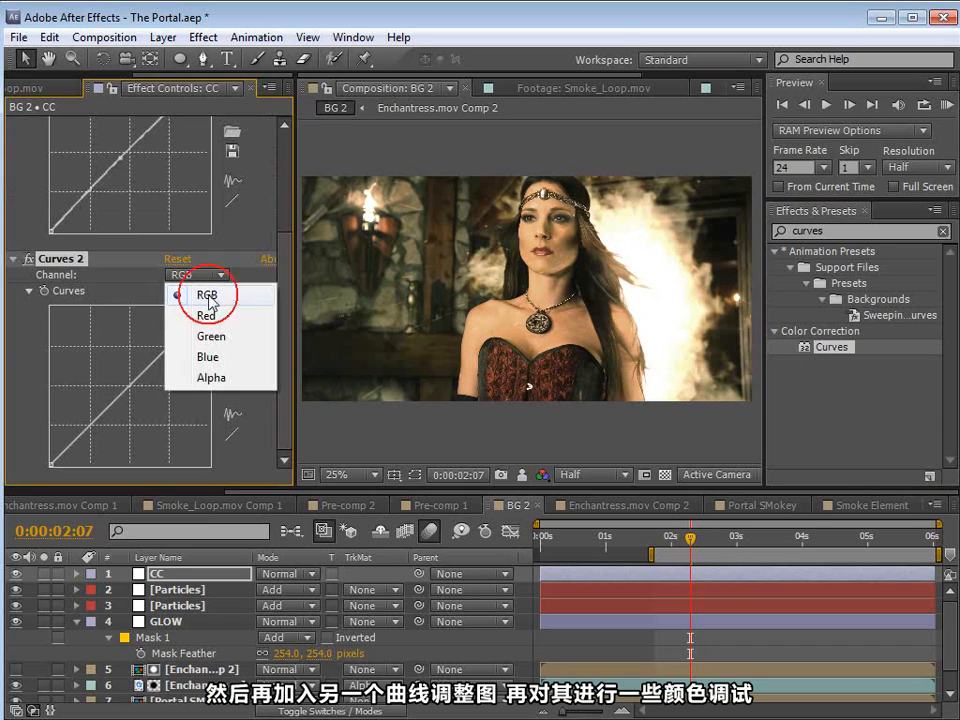
pyautogui.click(200, 313)
pyautogui.click(128, 395)
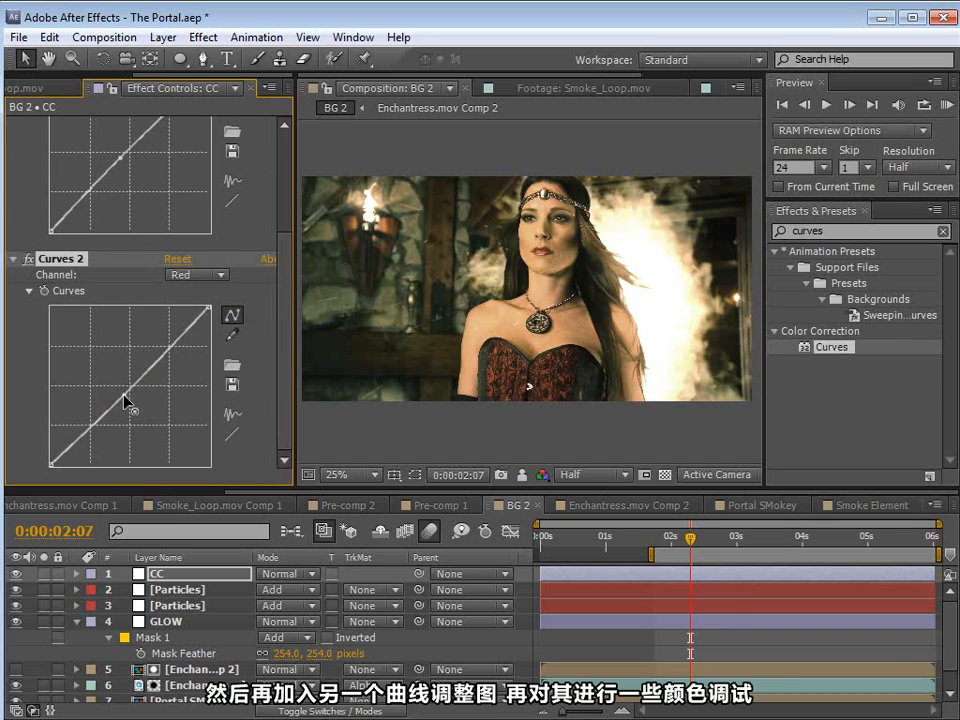
pyautogui.moveTo(86, 432); pyautogui.dragTo(87, 441)
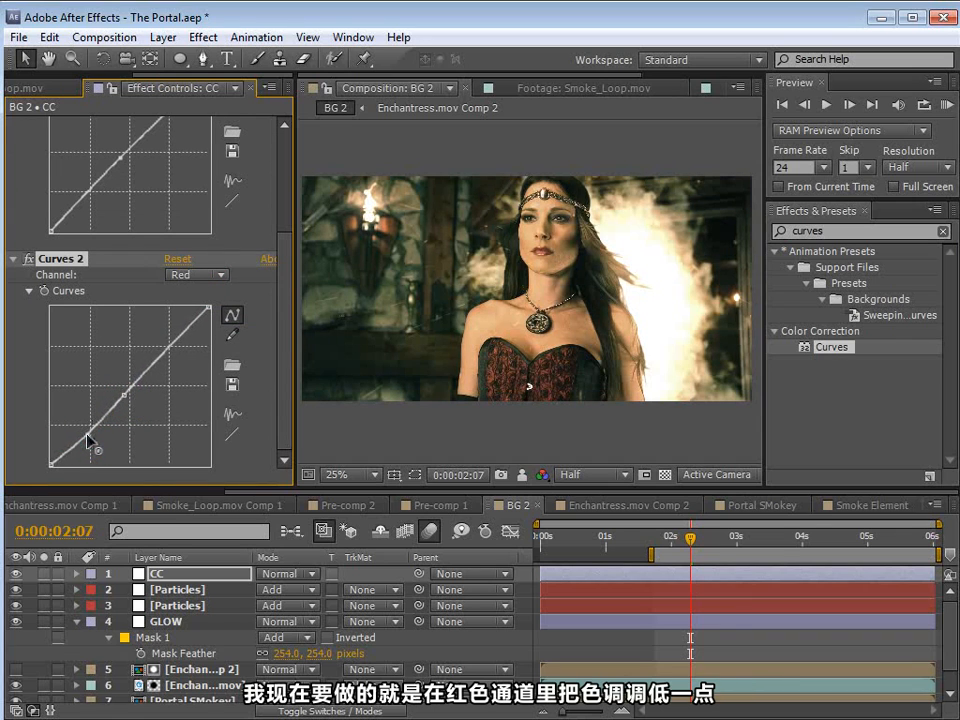
pyautogui.moveTo(72, 450); pyautogui.dragTo(68, 459)
# Step: Raise the shadows of the Blue channel in Curves 2, keeping the midpoint anchored on the diagonal
pyautogui.click(197, 275)
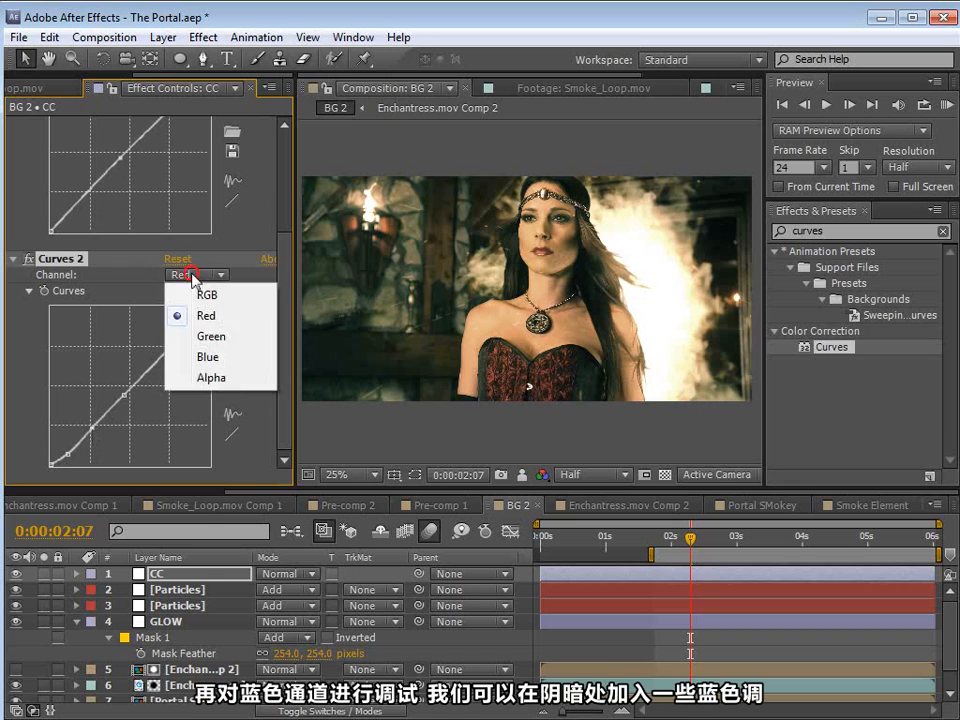
pyautogui.click(208, 359)
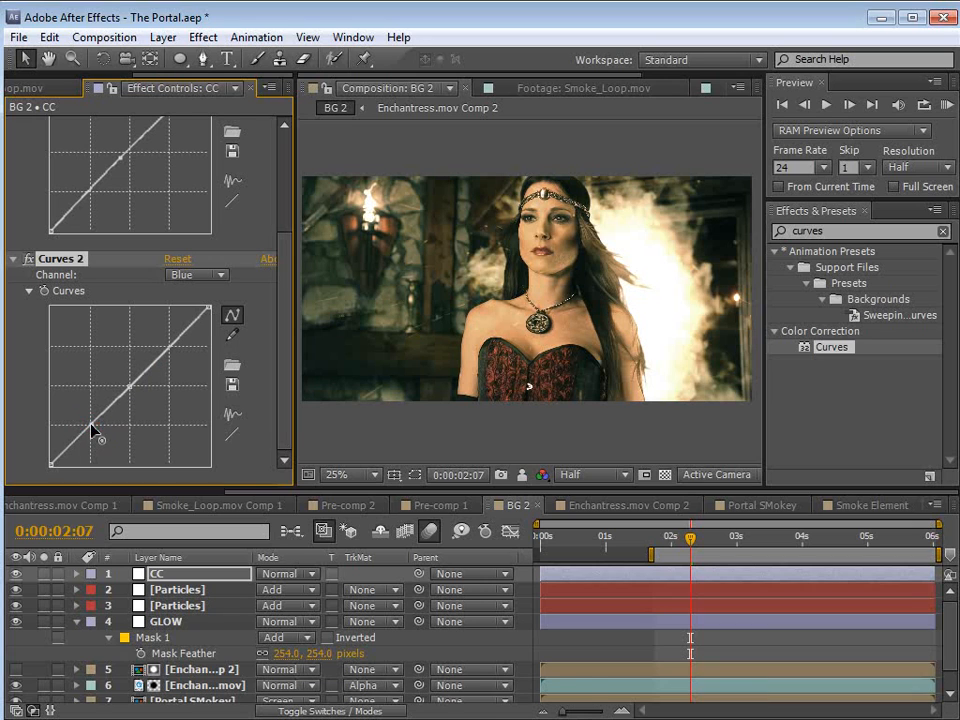
pyautogui.click(68, 444)
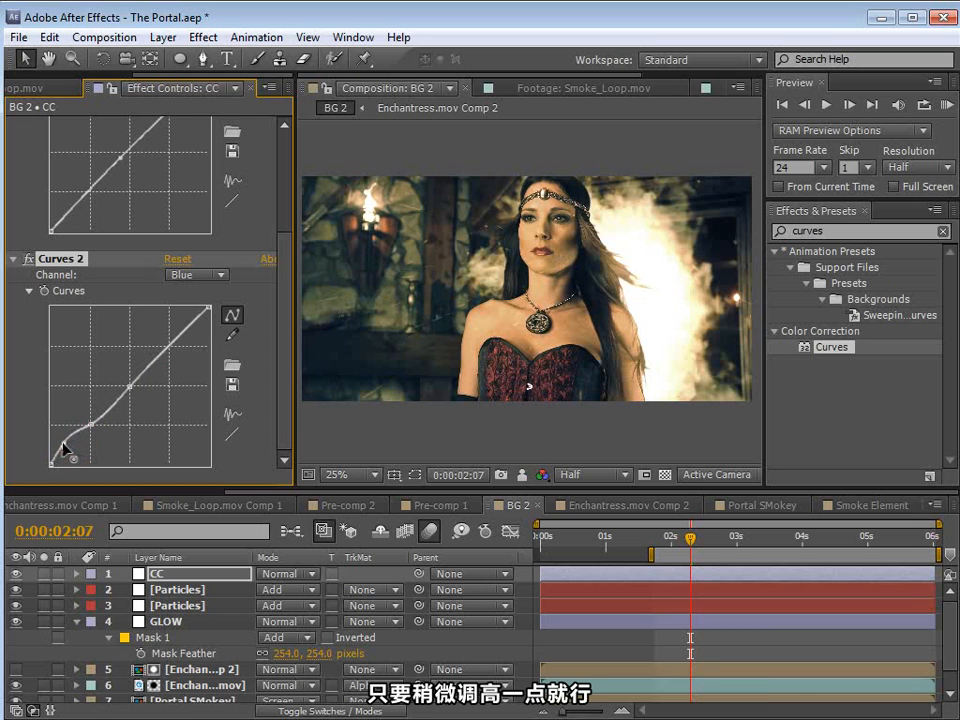
pyautogui.moveTo(92, 424); pyautogui.dragTo(98, 418)
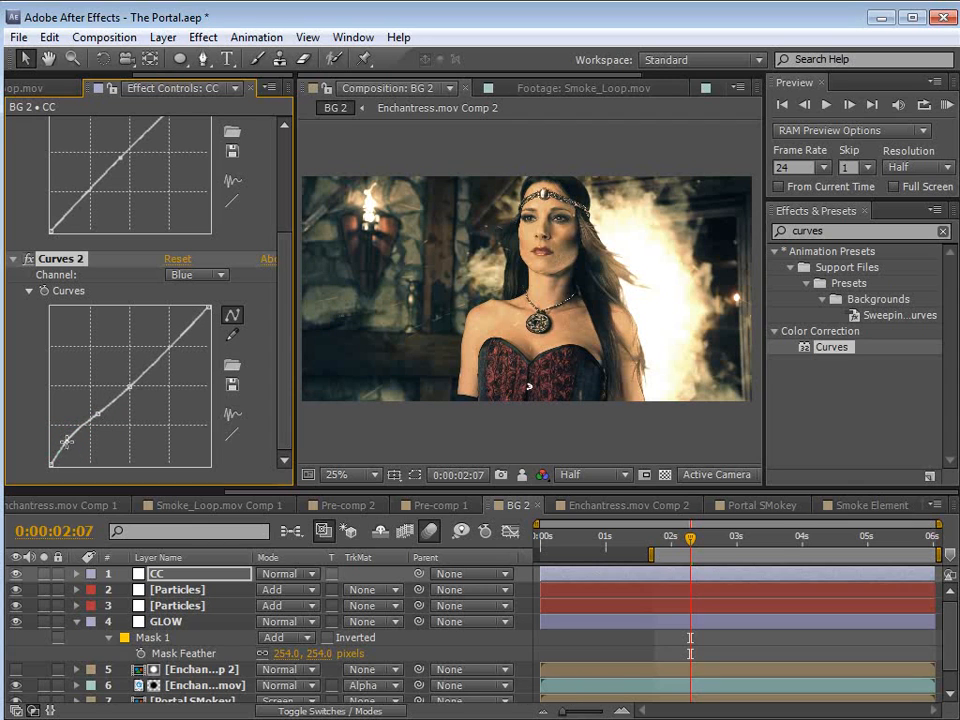
# Step: Refine the Red channel in Curves 2 by raising the quarter-tone point and nudging the darkest point
pyautogui.click(198, 274)
pyautogui.click(207, 316)
pyautogui.moveTo(92, 428); pyautogui.dragTo(92, 421)
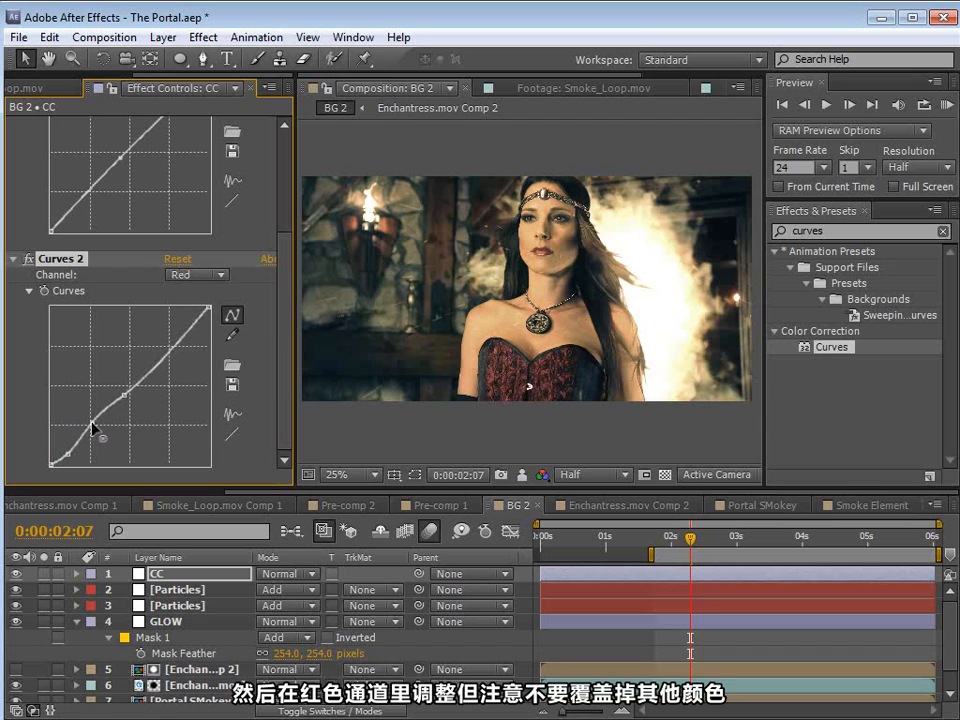
pyautogui.moveTo(68, 454); pyautogui.dragTo(66, 455)
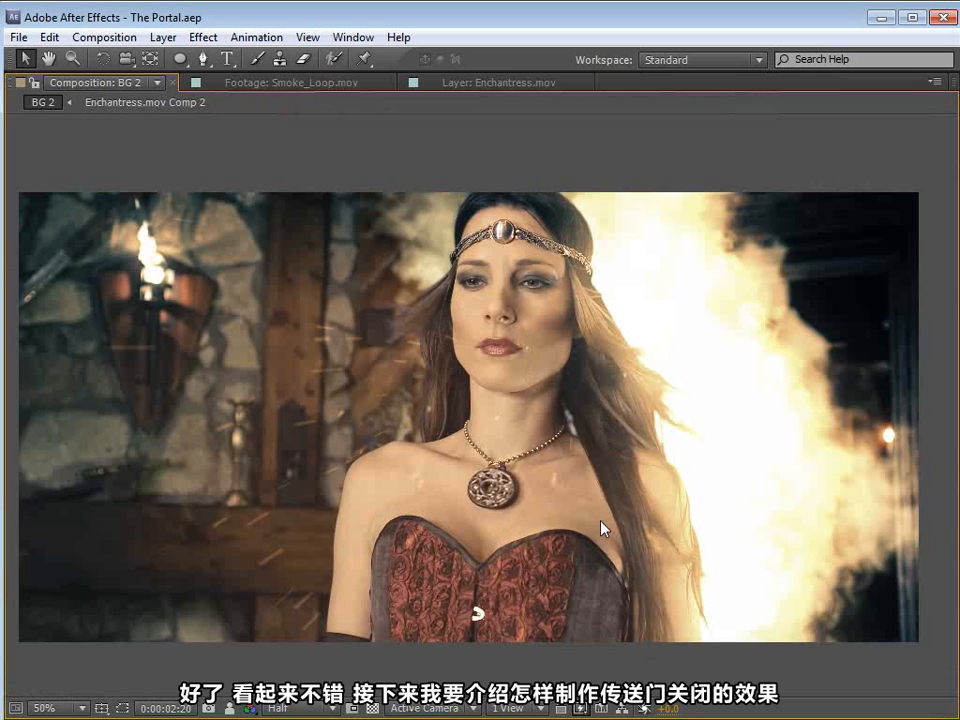
# Step: Set a starting Scale keyframe on the Portal SMokey layer at 0:00:03:03
pyautogui.press('`')
pyautogui.moveTo(662, 540); pyautogui.dragTo(744, 550)
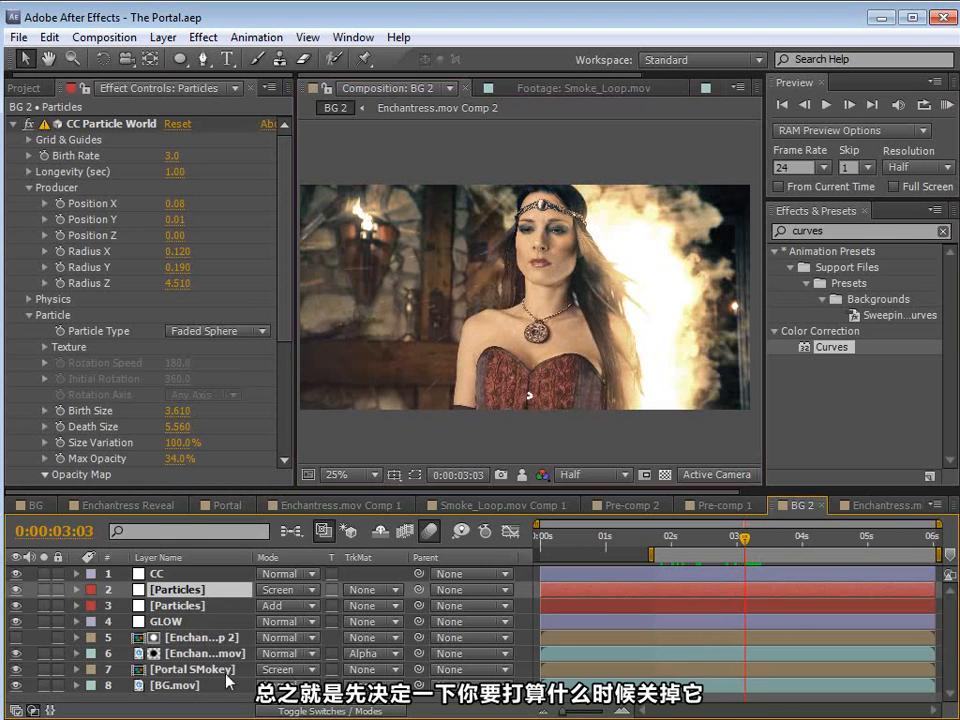
pyautogui.click(206, 676)
pyautogui.press('s')
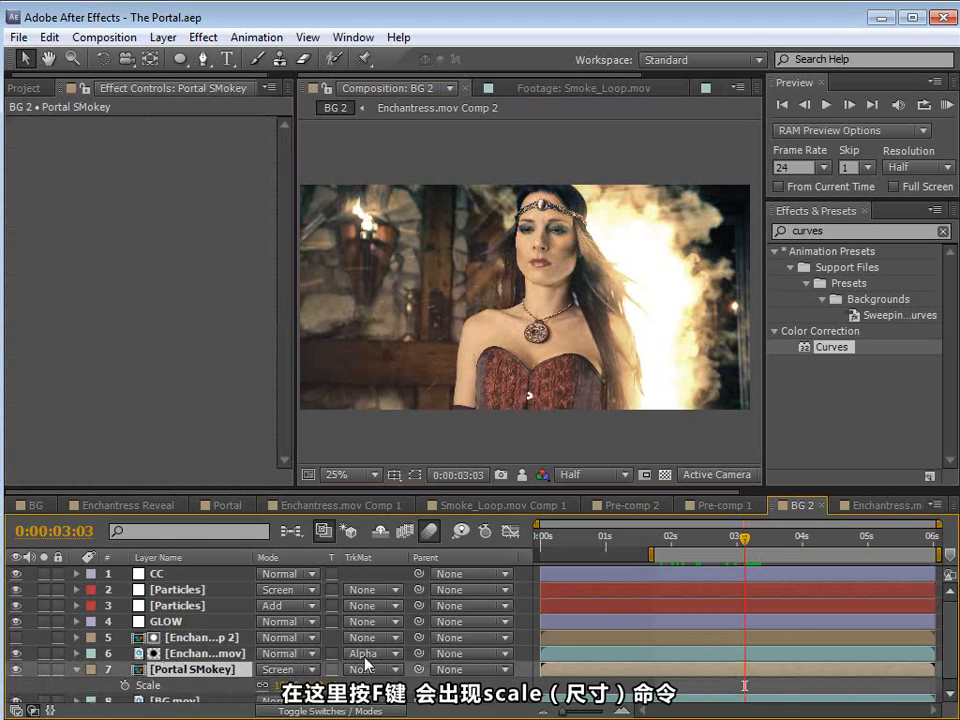
pyautogui.click(124, 685)
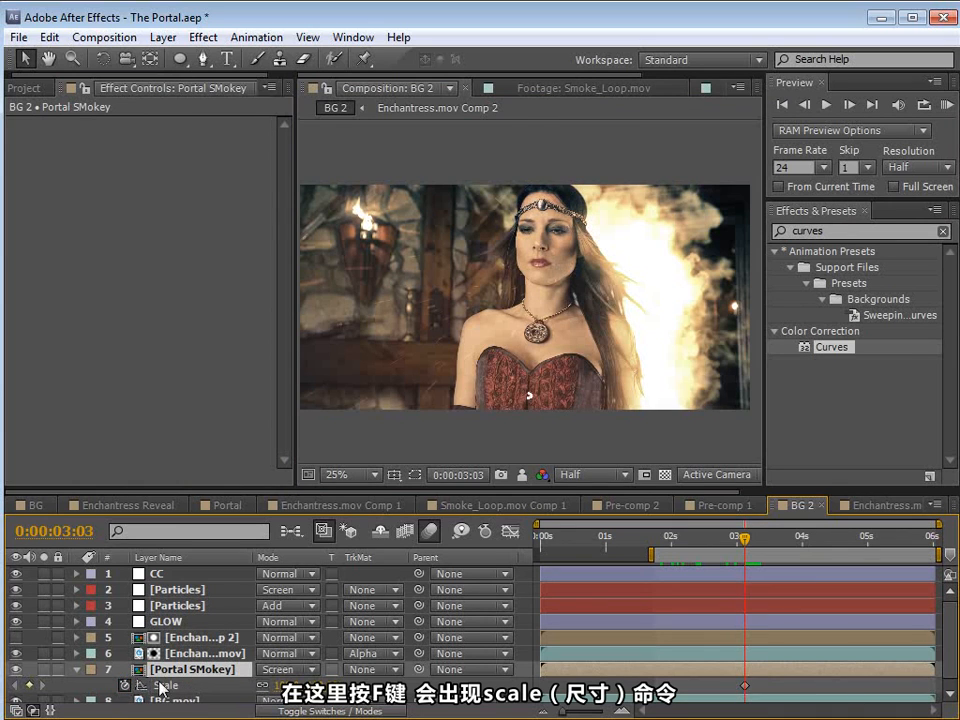
pyautogui.press('=')
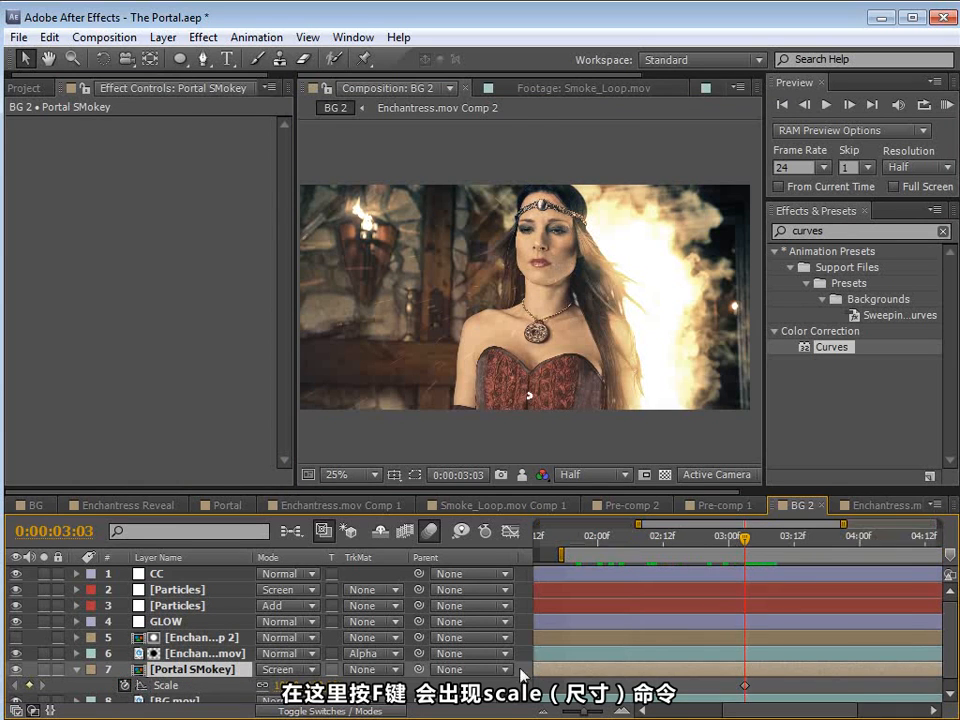
pyautogui.press('space')
pyautogui.moveTo(807, 640); pyautogui.dragTo(694, 624)
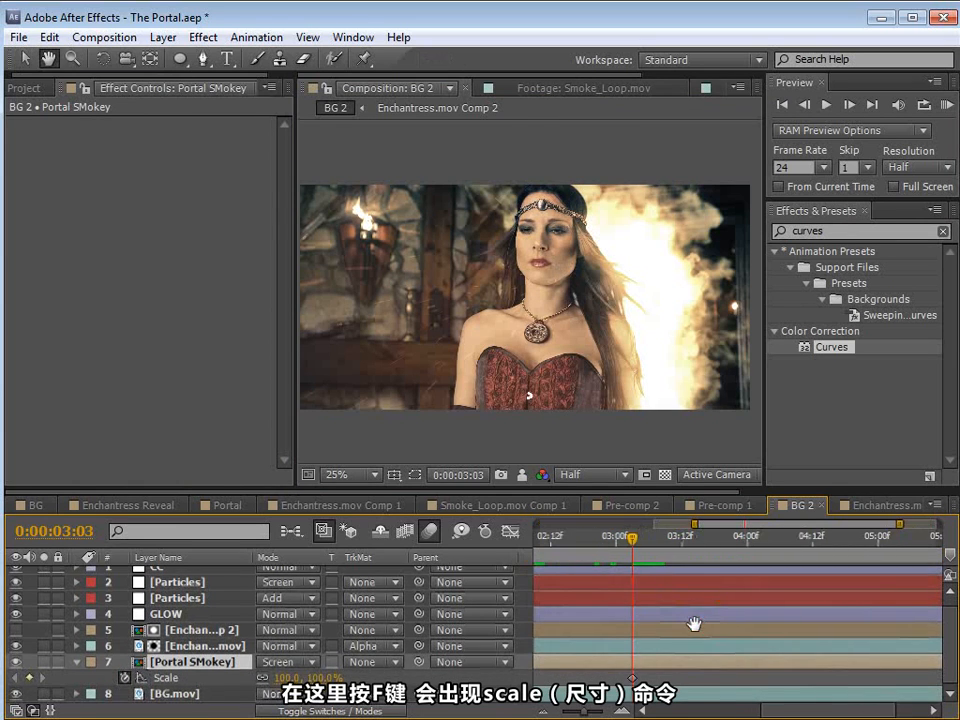
# Step: Move the Portal SMokey layer's anchor point to the portal's lower centre, beside the woman's arm, with the Pan Behind tool
pyautogui.click(588, 449)
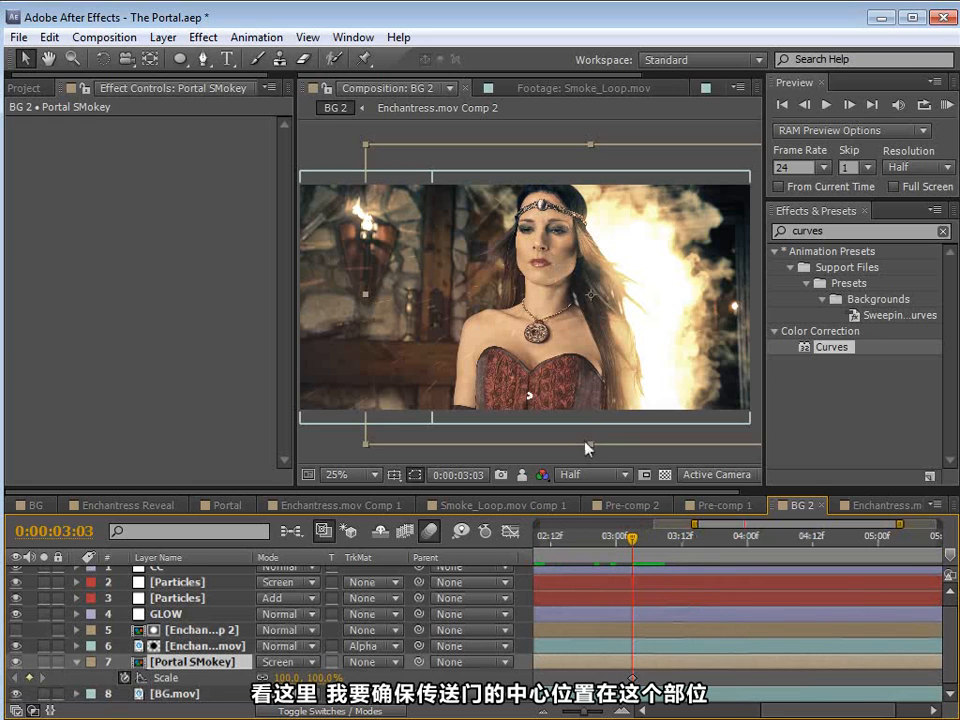
pyautogui.click(150, 60)
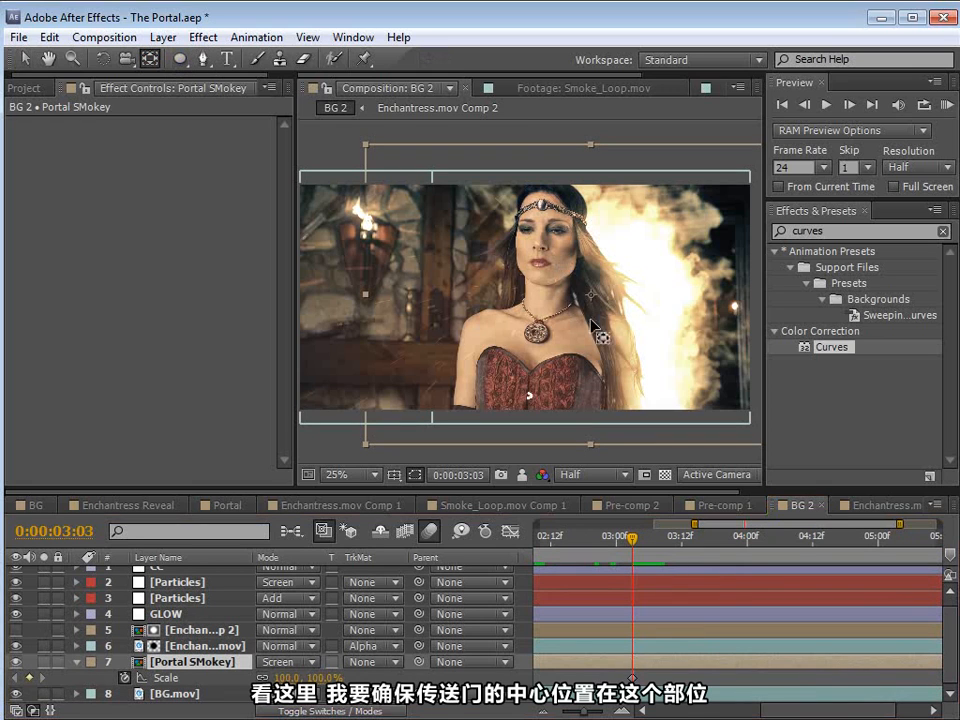
pyautogui.click(635, 386)
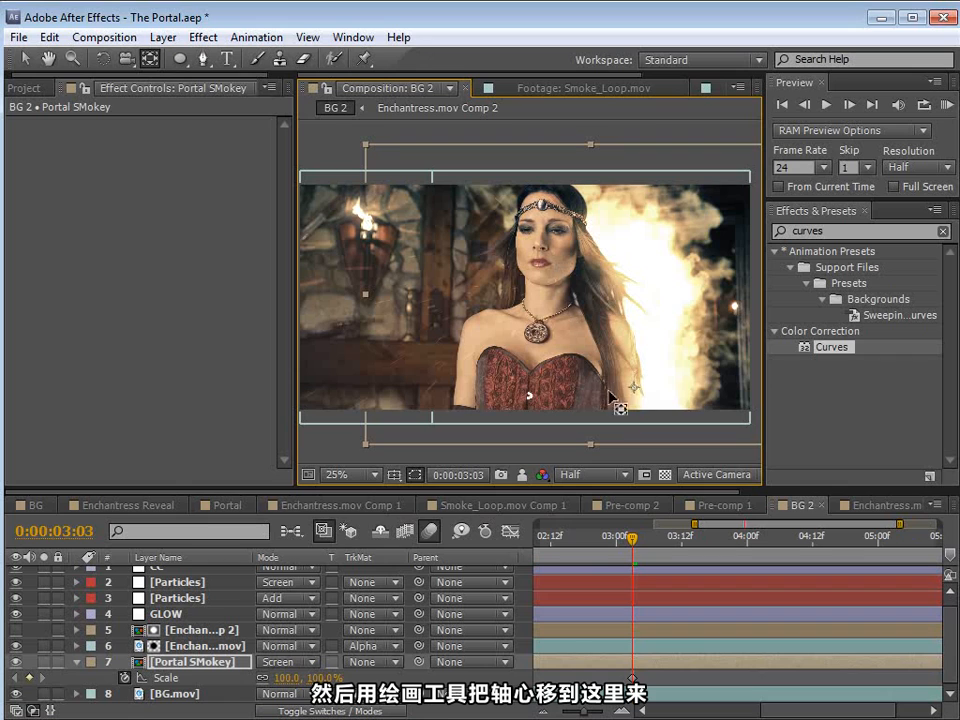
pyautogui.moveTo(638, 394); pyautogui.dragTo(689, 266)
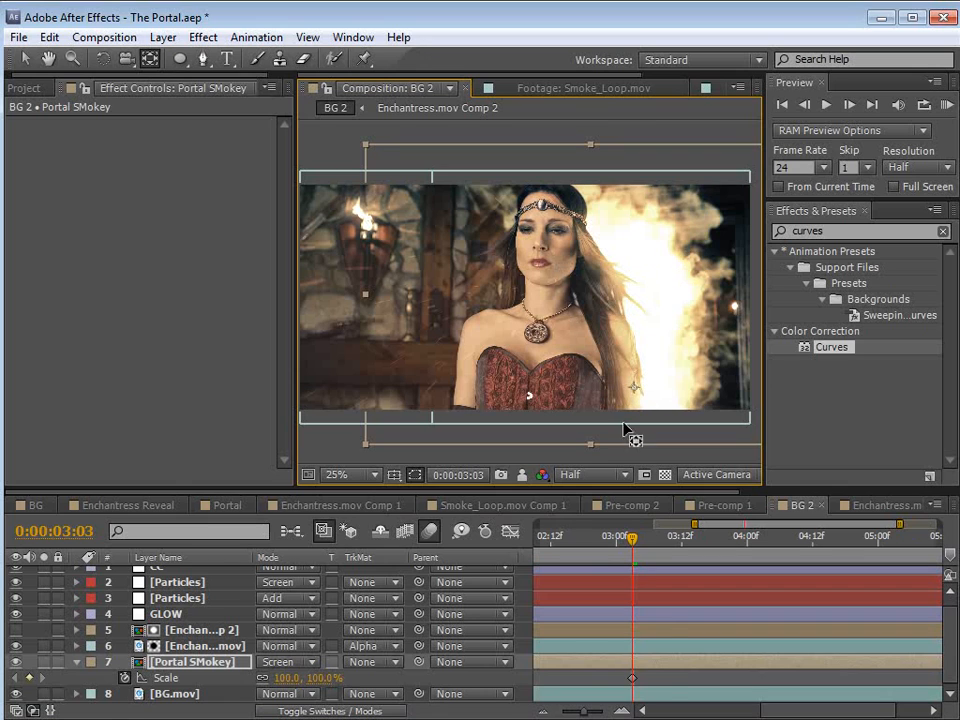
# Step: Shrink the Portal SMokey layer's Scale to 6% at 0:00:03:16 and scrub through the closing motion
pyautogui.moveTo(631, 543); pyautogui.dragTo(700, 556)
pyautogui.moveTo(290, 677); pyautogui.dragTo(233, 678)
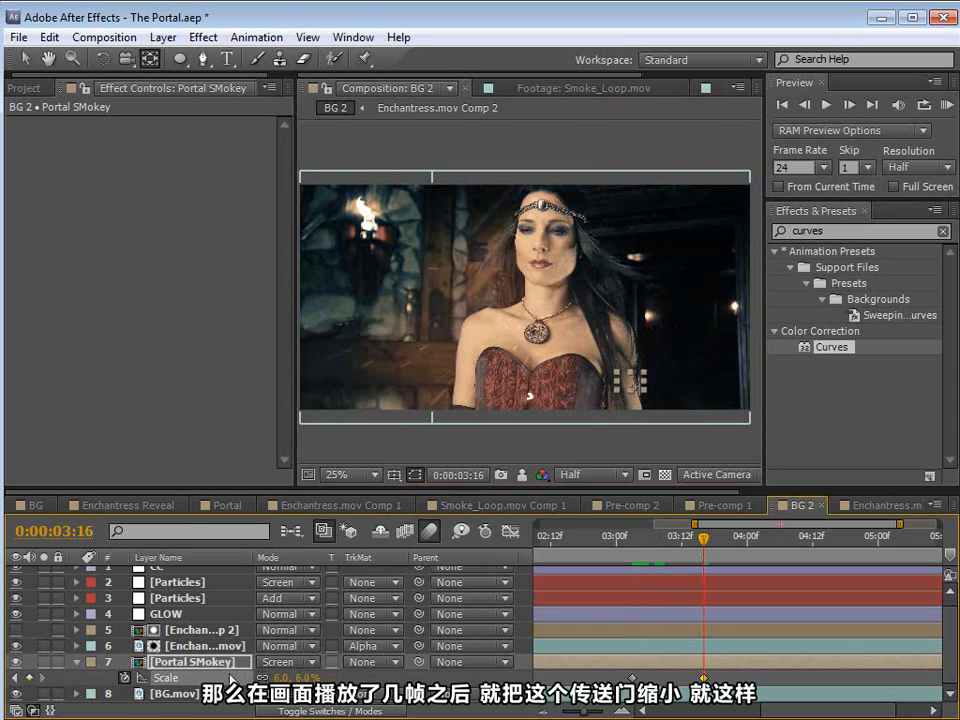
pyautogui.moveTo(597, 564); pyautogui.dragTo(639, 566)
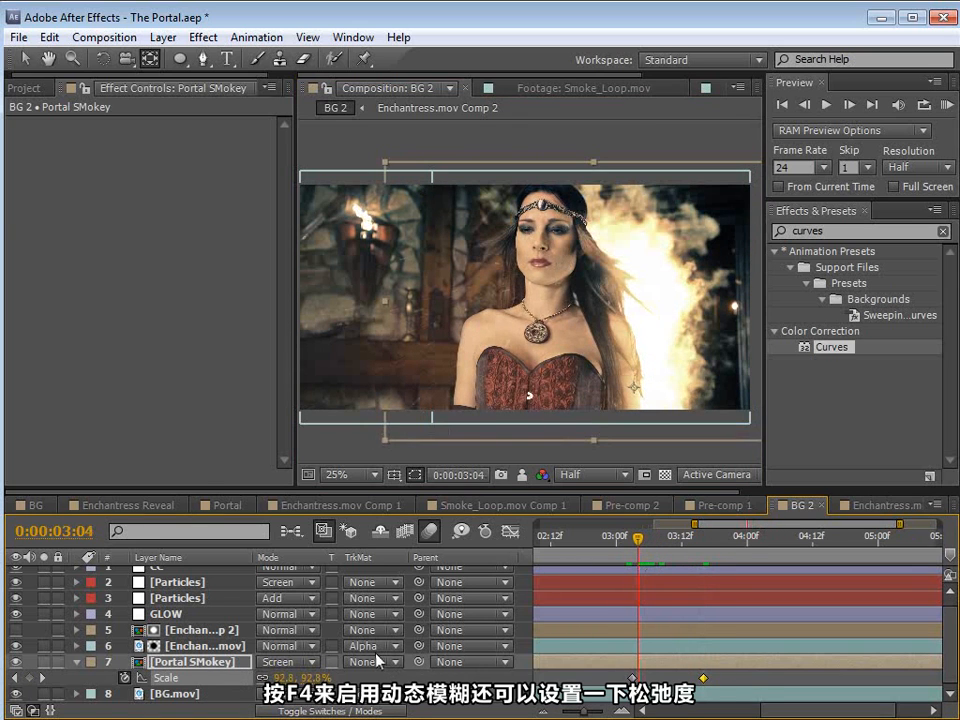
# Step: Turn on motion blur for the Portal SMokey layer and apply Easy Ease to its first Scale keyframe
pyautogui.press('F4')
pyautogui.press('pagedown')
pyautogui.rightClick(612, 678)
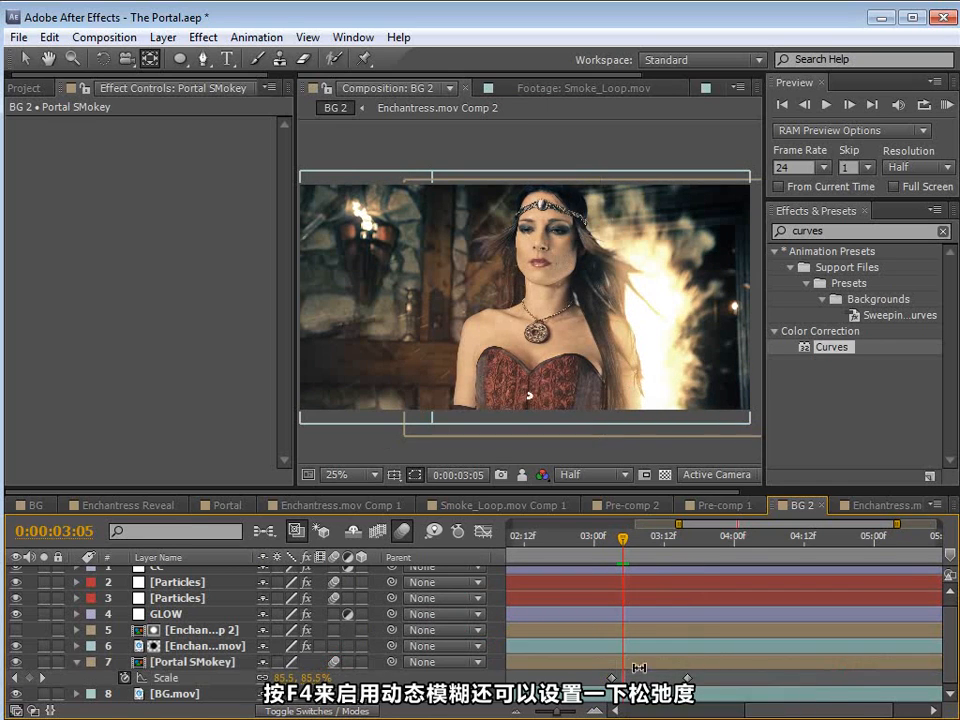
pyautogui.click(255, 37)
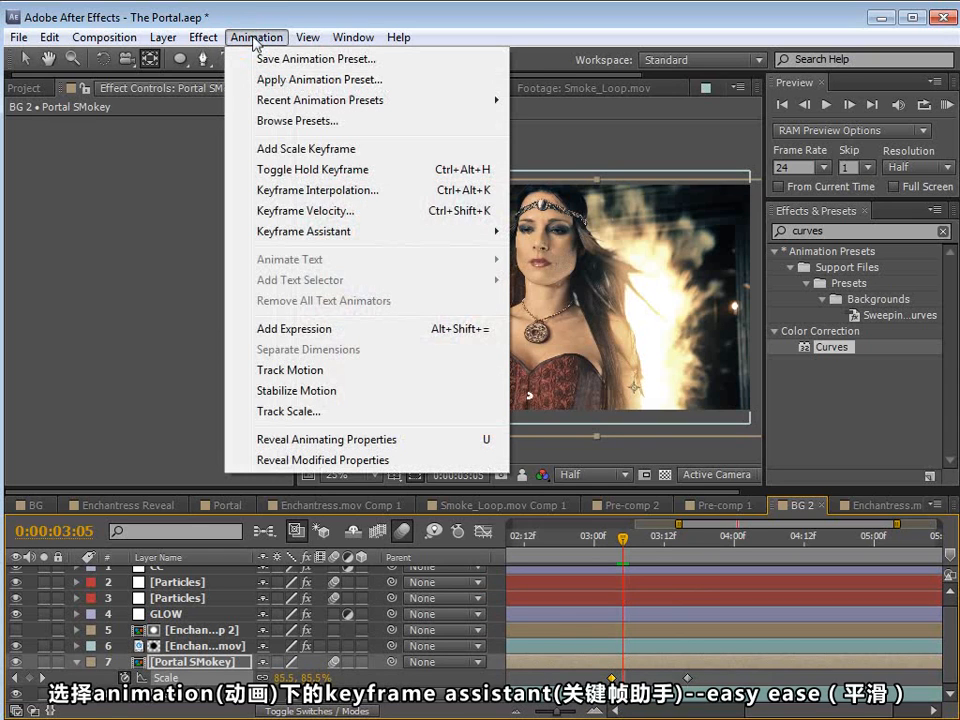
pyautogui.moveTo(302, 233)
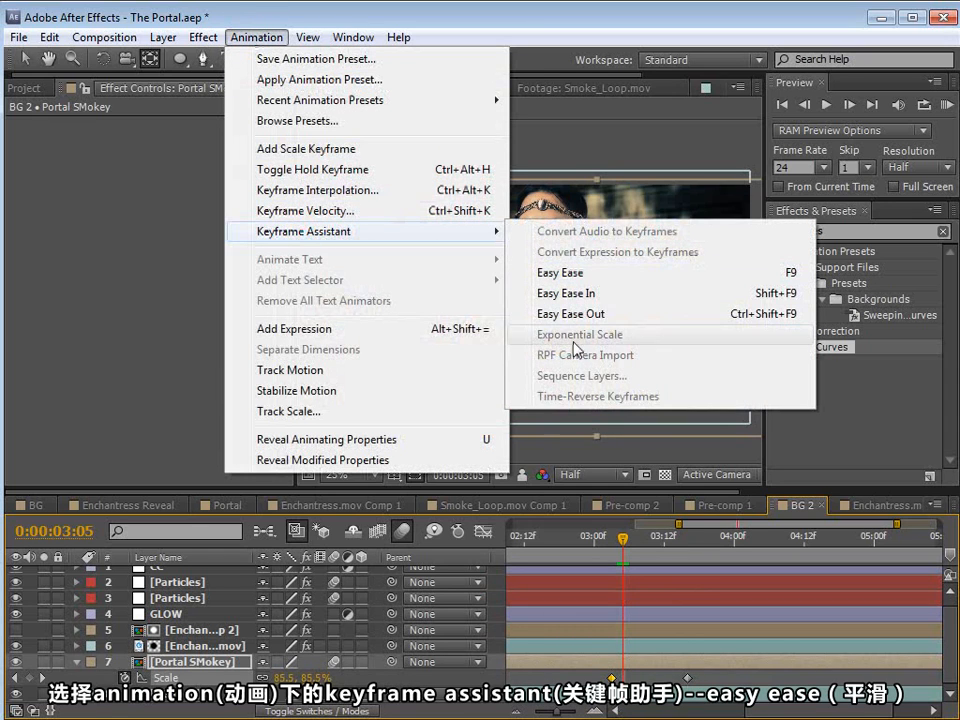
pyautogui.click(570, 273)
pyautogui.moveTo(574, 540); pyautogui.dragTo(685, 545)
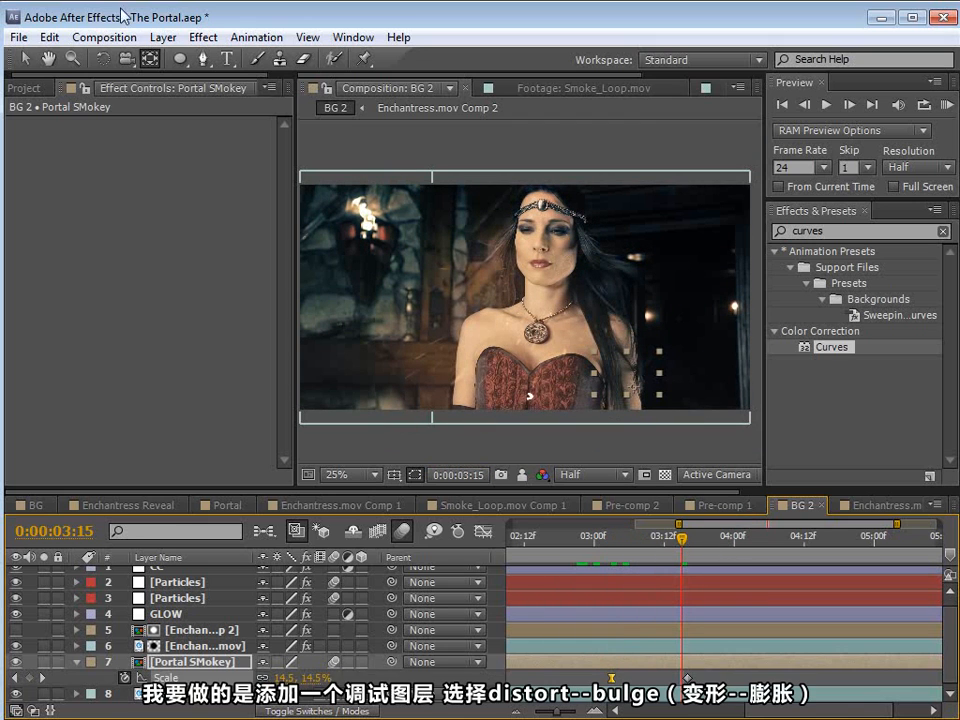
# Step: Create a new adjustment layer and apply the Bulge distortion effect to it
pyautogui.click(163, 37)
pyautogui.moveTo(165, 58)
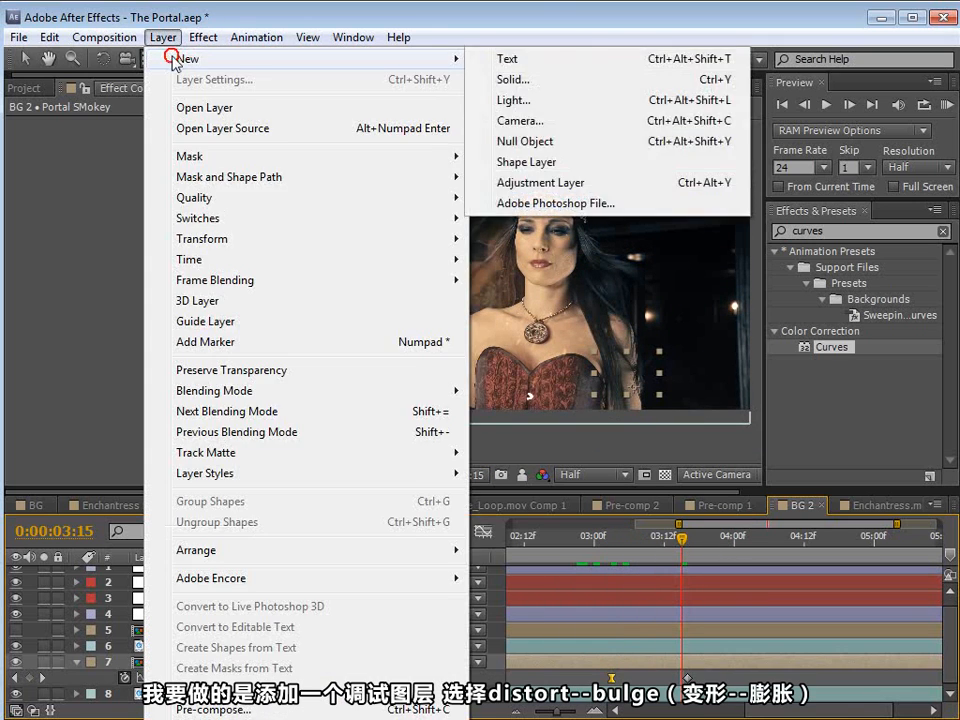
pyautogui.click(514, 183)
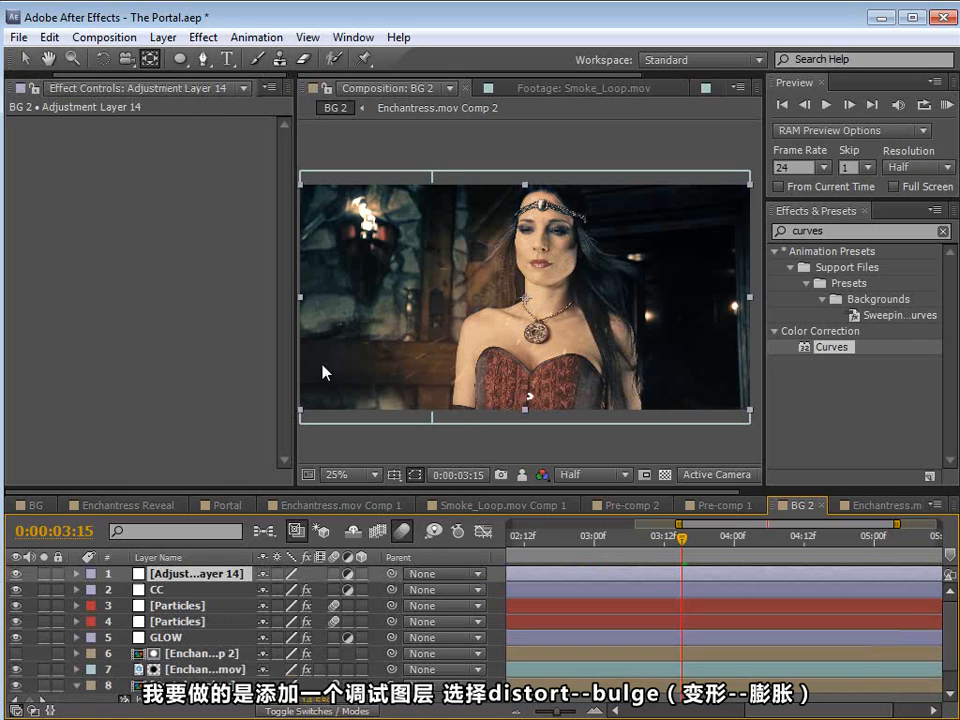
pyautogui.click(203, 37)
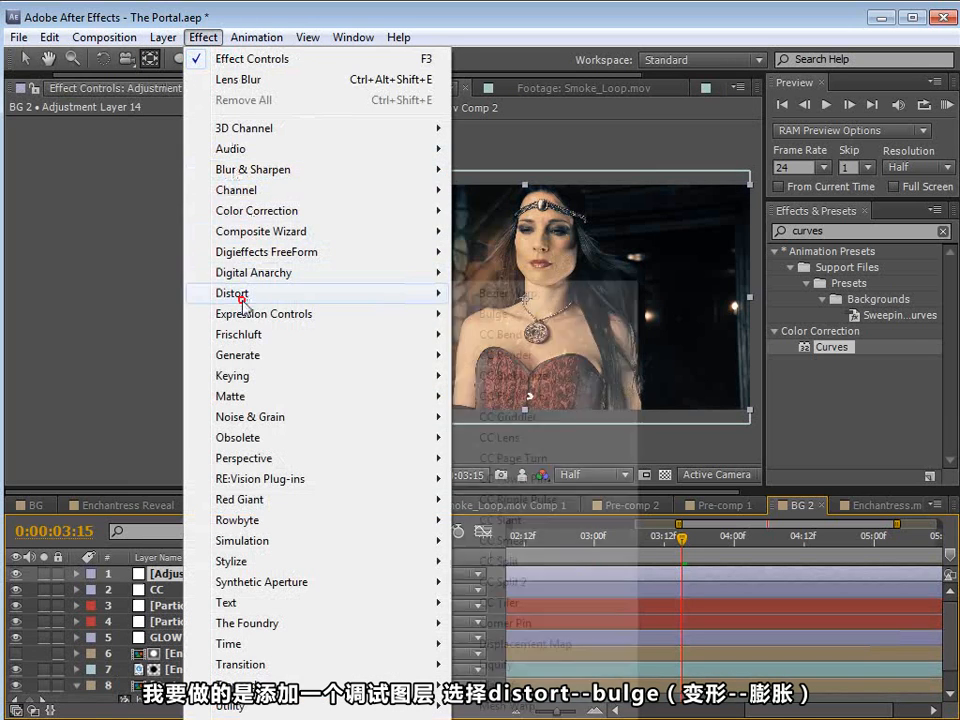
pyautogui.moveTo(242, 293)
pyautogui.click(510, 316)
pyautogui.moveTo(534, 307); pyautogui.dragTo(550, 364)
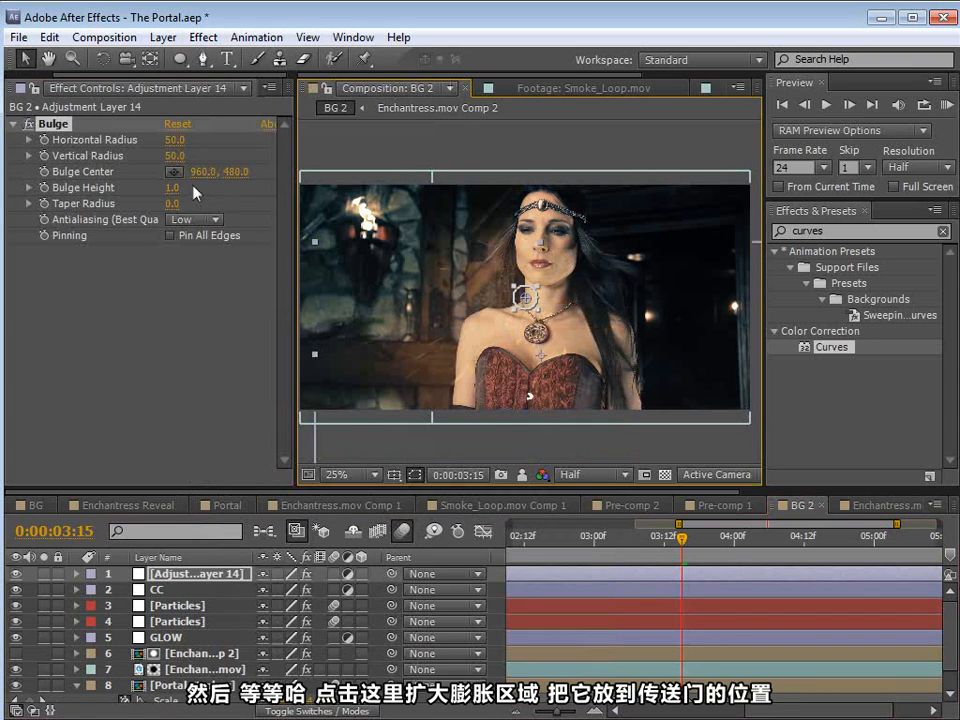
# Step: Enlarge the bulge to a 500 horizontal and 656 vertical radius and centre it over the portal at 1264, 612
pyautogui.click(31, 124)
pyautogui.moveTo(515, 310); pyautogui.dragTo(439, 422)
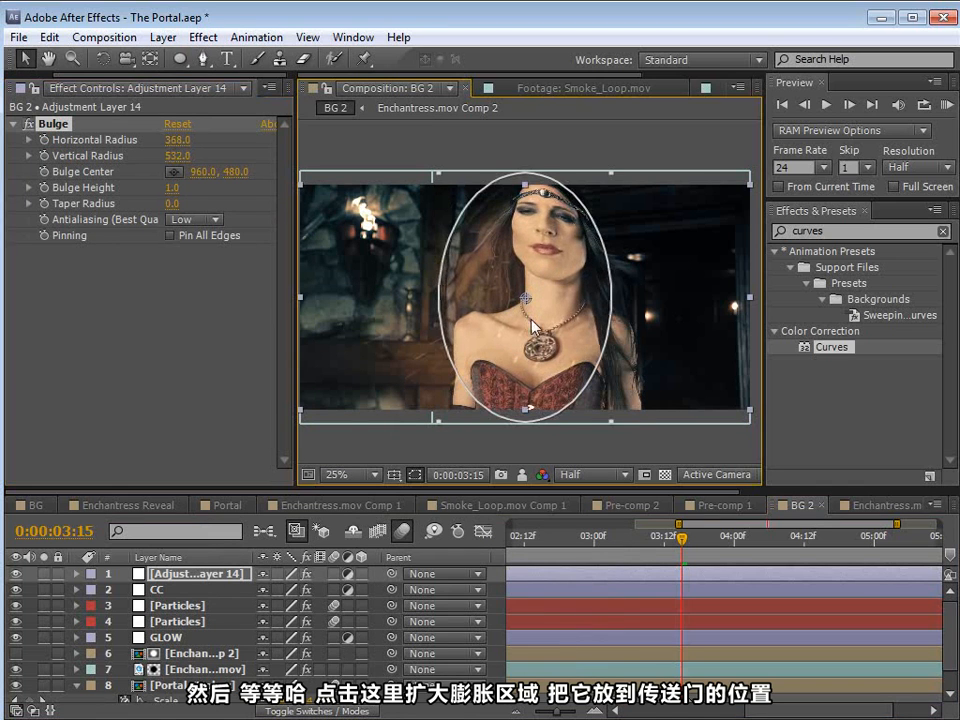
pyautogui.moveTo(526, 299); pyautogui.dragTo(600, 316)
pyautogui.moveTo(698, 462); pyautogui.dragTo(730, 492)
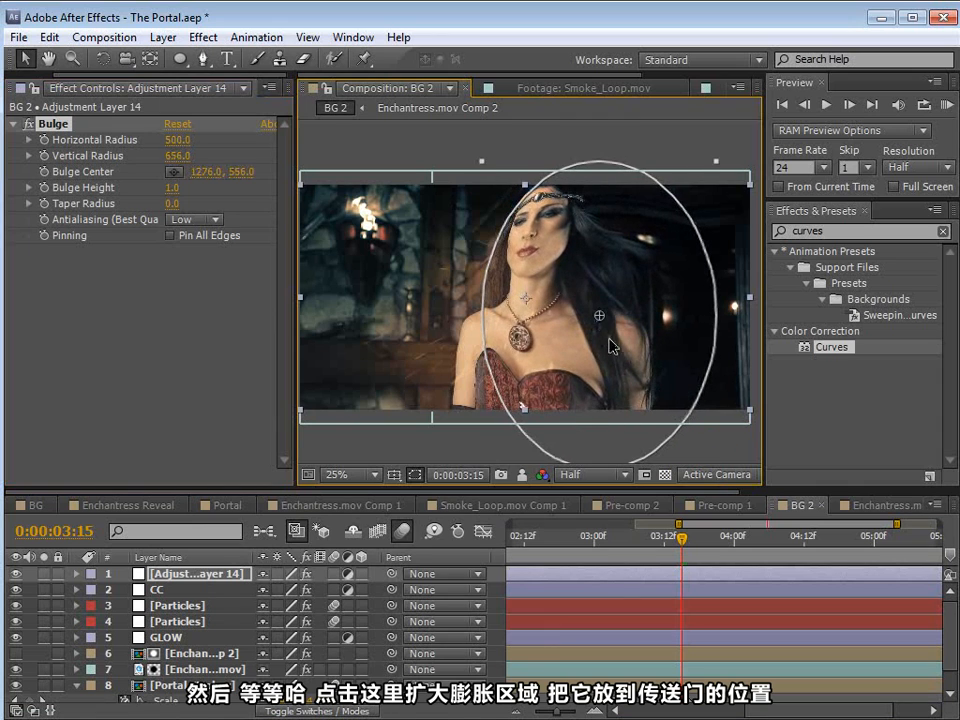
pyautogui.moveTo(599, 331); pyautogui.dragTo(597, 343)
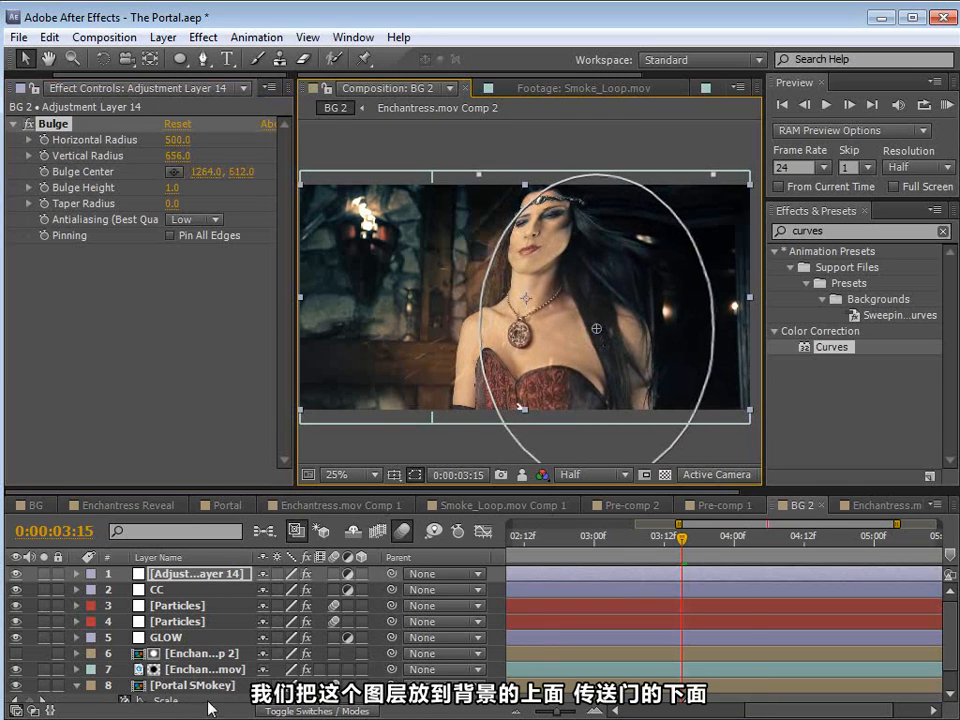
# Step: Move the bulge adjustment layer directly above BG.mov and beneath the Portal SMokey layer
pyautogui.click(214, 577)
pyautogui.scroll(-2, 229, 612)
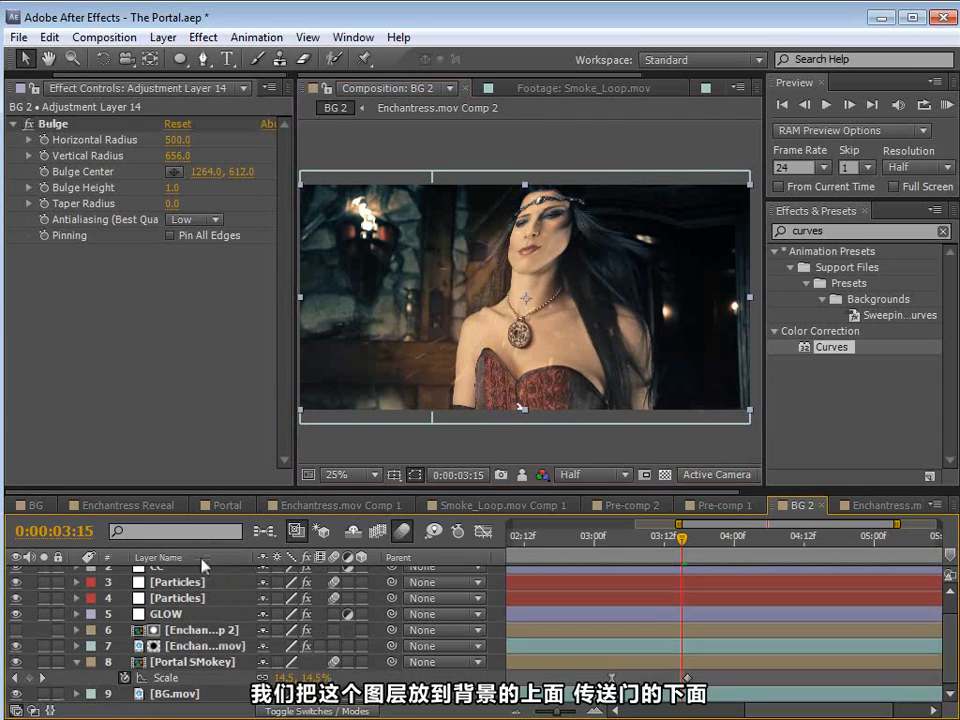
pyautogui.scroll(2, 200, 565)
pyautogui.moveTo(202, 490); pyautogui.dragTo(189, 349)
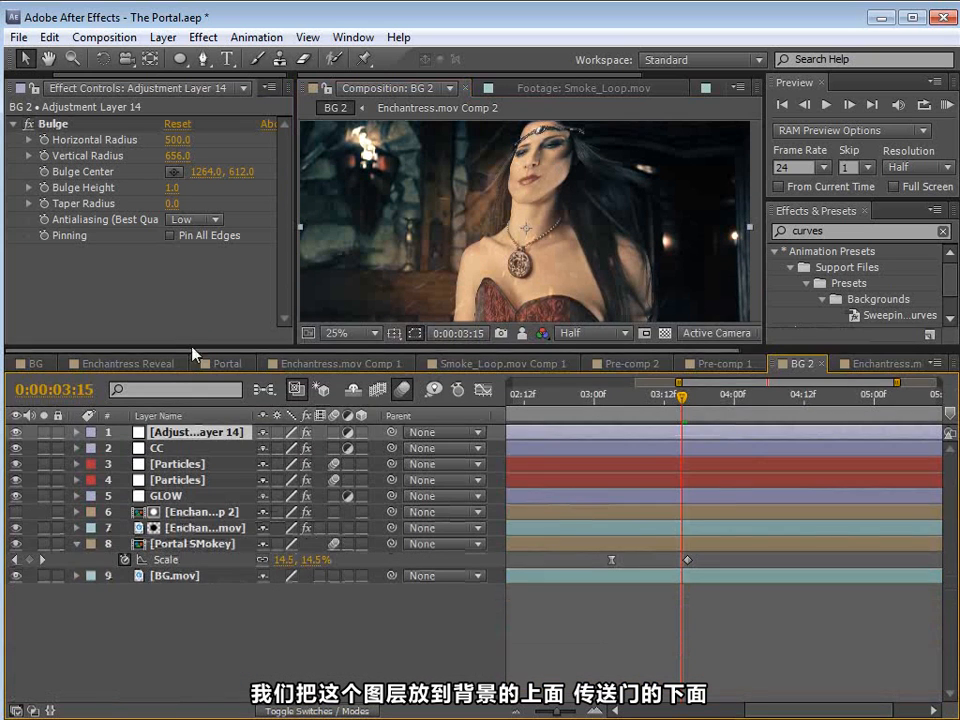
pyautogui.moveTo(178, 431); pyautogui.dragTo(190, 569)
# Step: Set Bulge Height to 0 and start keyframing it at 0:00:03:04
pyautogui.click(617, 395)
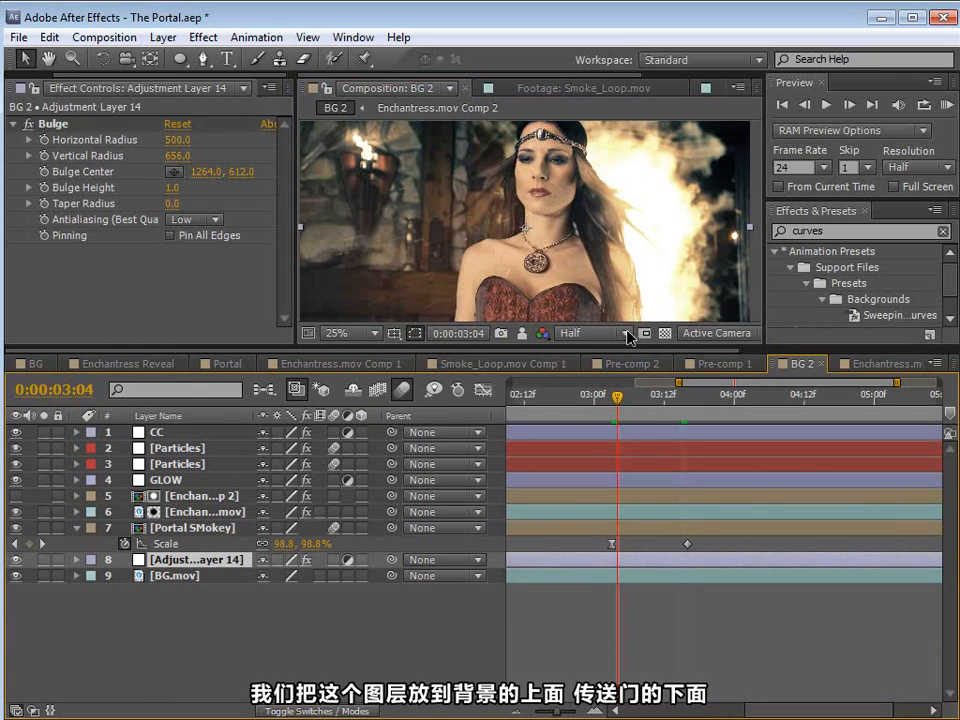
pyautogui.moveTo(630, 347); pyautogui.dragTo(630, 443)
pyautogui.moveTo(177, 199)
pyautogui.mouseDown()
pyautogui.moveTo(160, 187)
pyautogui.moveTo(46, 191)
pyautogui.moveTo(167, 193)
pyautogui.moveTo(170, 203)
pyautogui.moveTo(165, 190)
pyautogui.mouseUp()
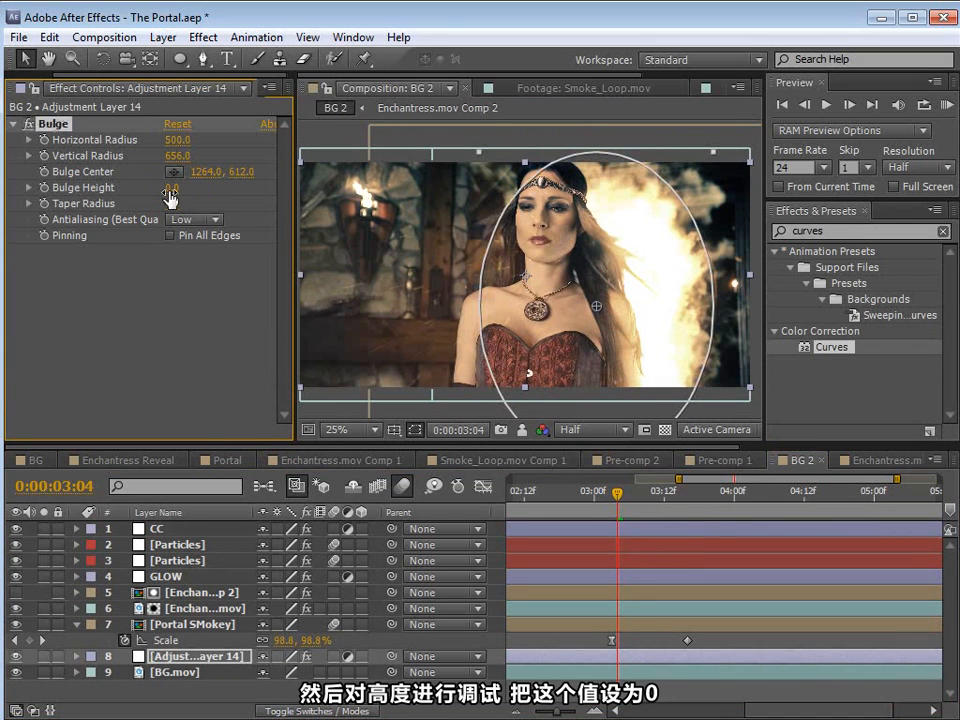
pyautogui.click(43, 188)
# Step: Solo the bulge adjustment layer and BG.mov, and reveal the adjustment layer's keyframes in the timeline
pyautogui.moveTo(43, 659); pyautogui.dragTo(46, 673)
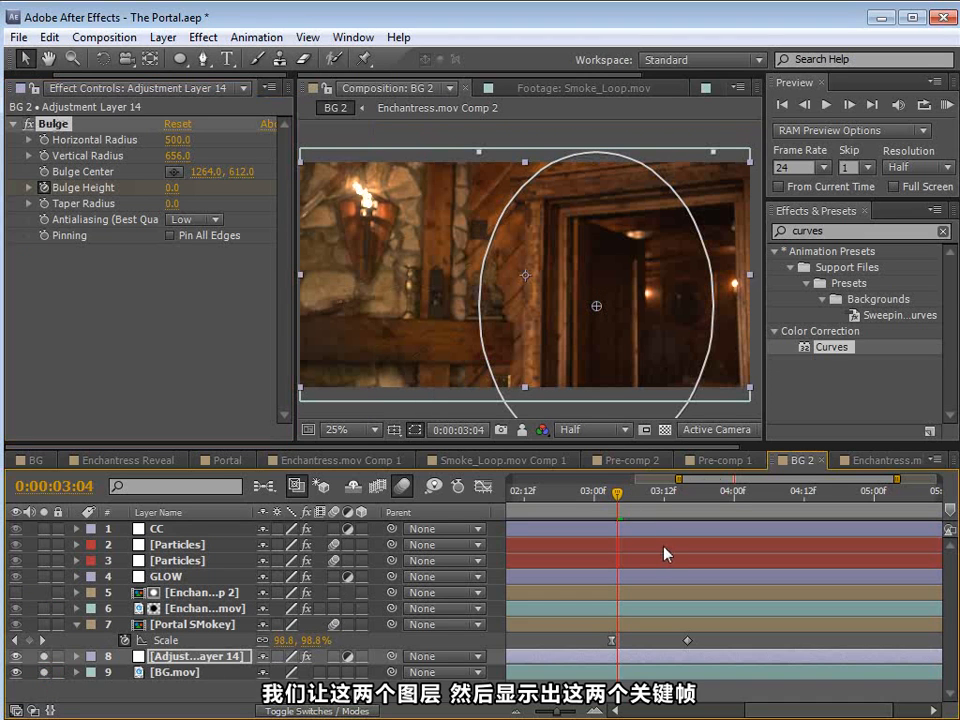
pyautogui.press('u')
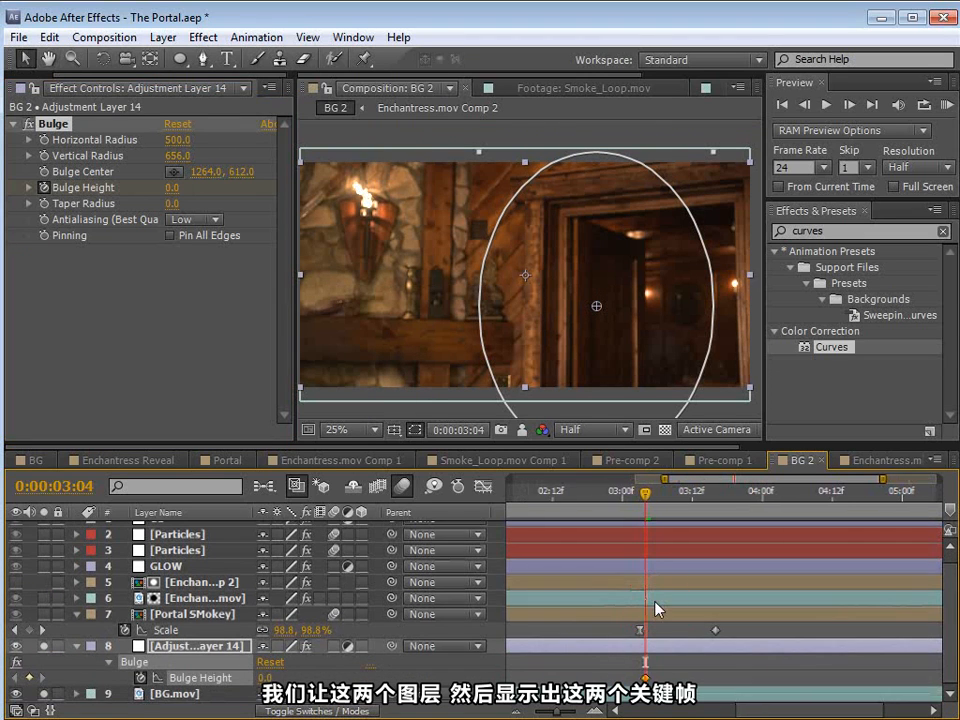
pyautogui.press('-')
pyautogui.press('space')
pyautogui.click(641, 588)
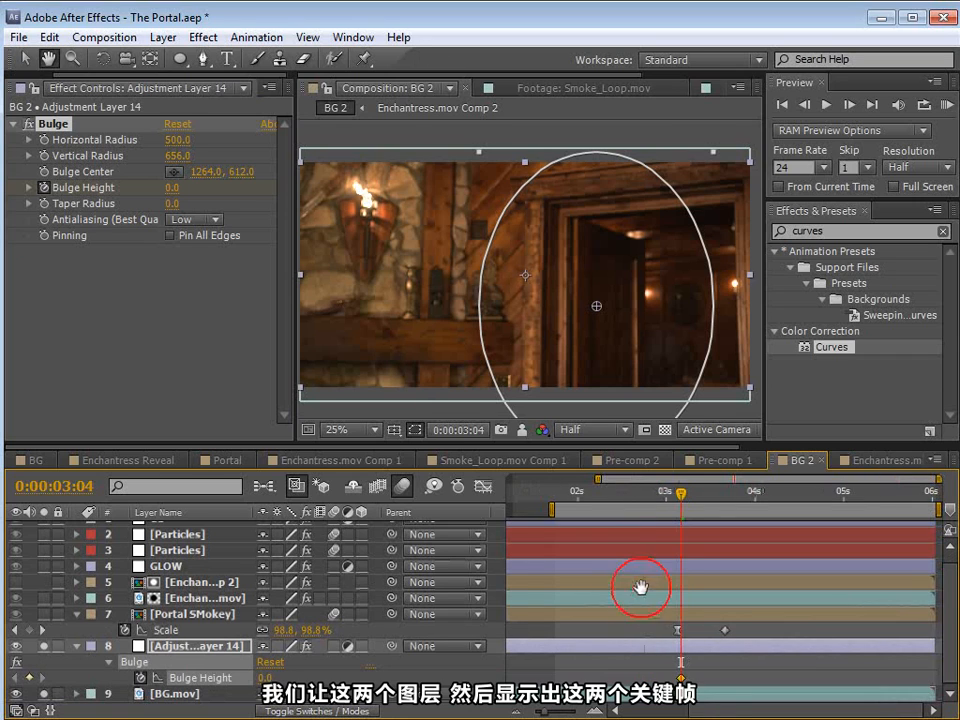
# Step: Keyframe Bulge Height at 0 at 0:00:02:17 and at -0.7 at 0:00:03:07, replacing the keyframe at 0:00:03:04
pyautogui.moveTo(679, 496); pyautogui.dragTo(665, 497)
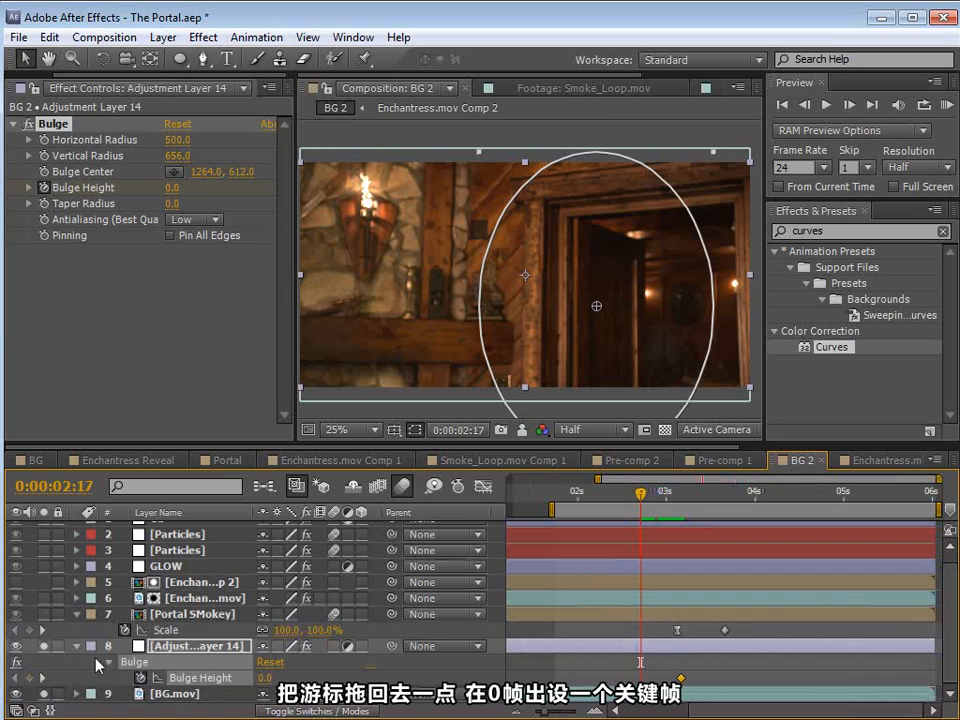
pyautogui.moveTo(665, 496); pyautogui.dragTo(692, 497)
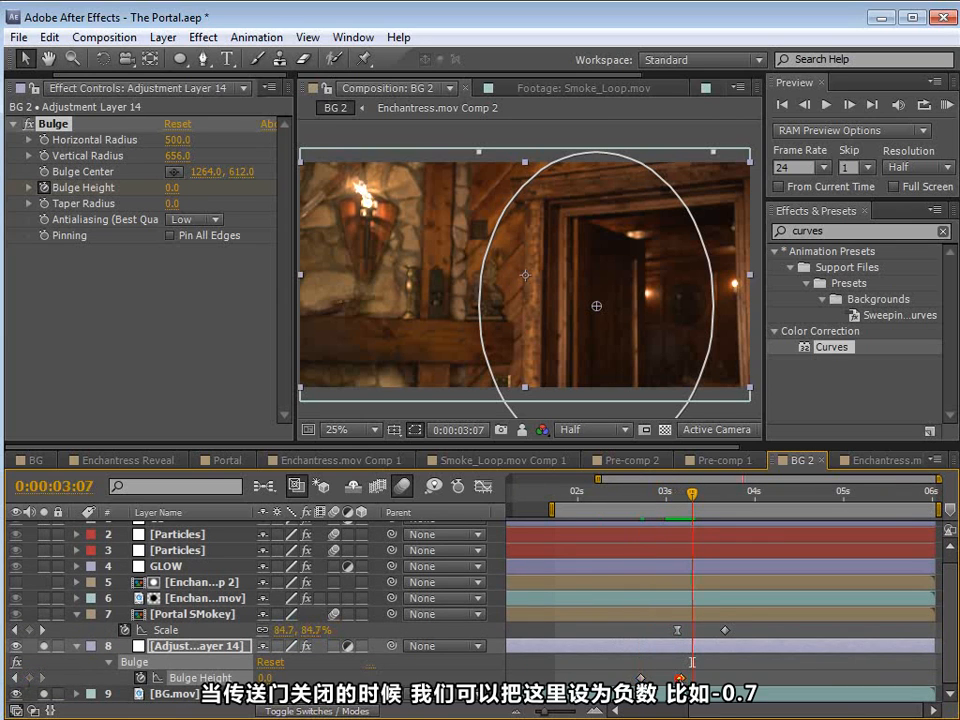
pyautogui.moveTo(173, 186); pyautogui.dragTo(119, 190)
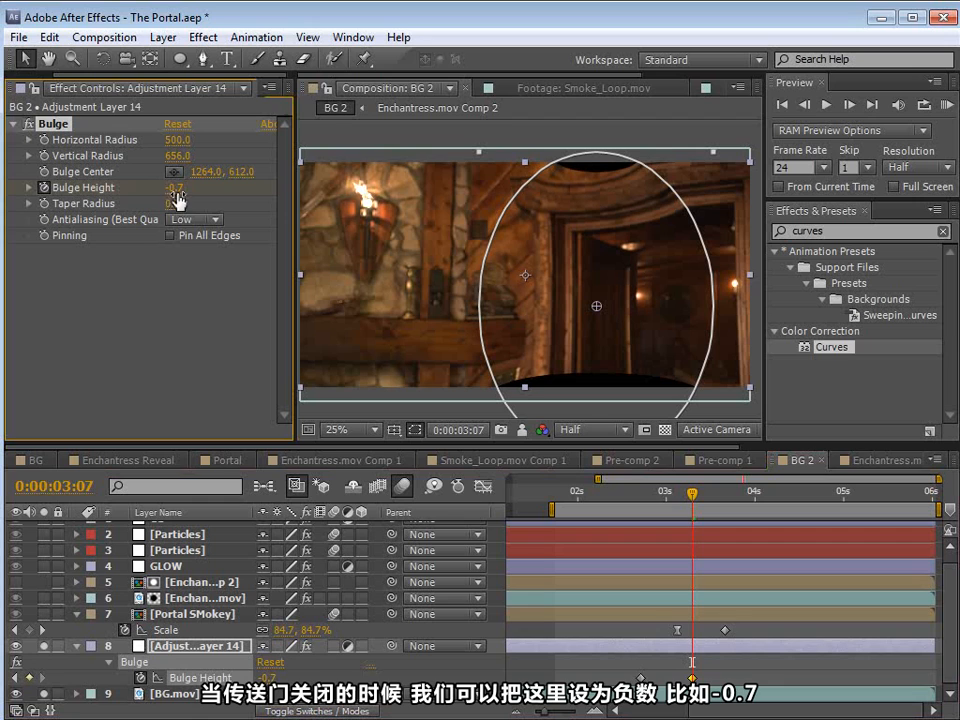
# Step: Pin all edges of the Bulge effect and keyframe its Bulge Height back to 0 at 0:00:03:23
pyautogui.click(170, 236)
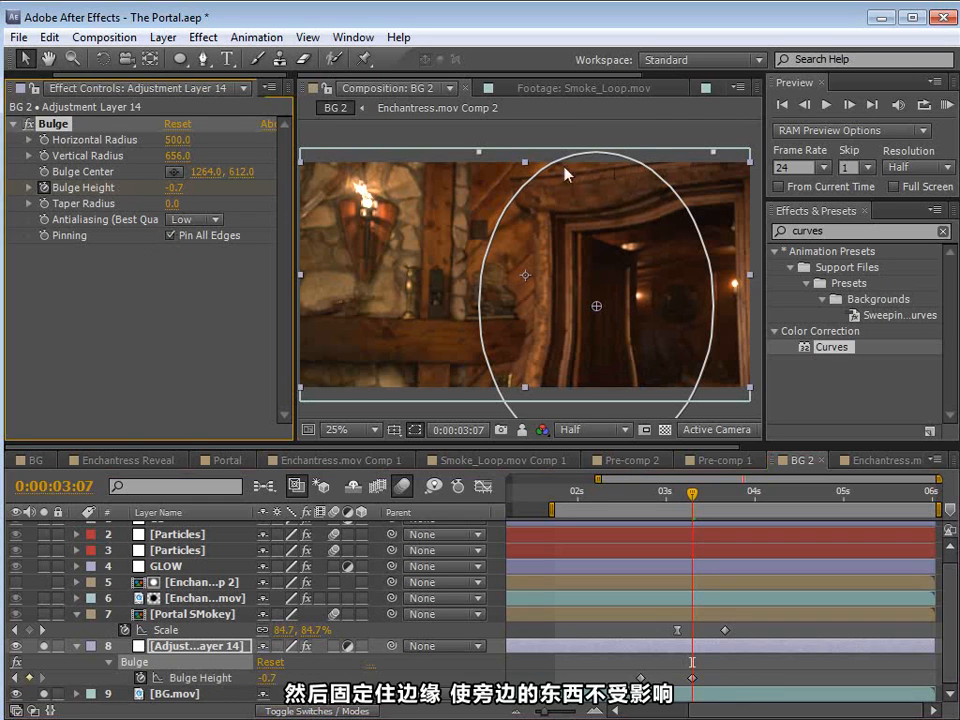
pyautogui.moveTo(669, 491); pyautogui.dragTo(752, 519)
pyautogui.moveTo(180, 191); pyautogui.dragTo(188, 191)
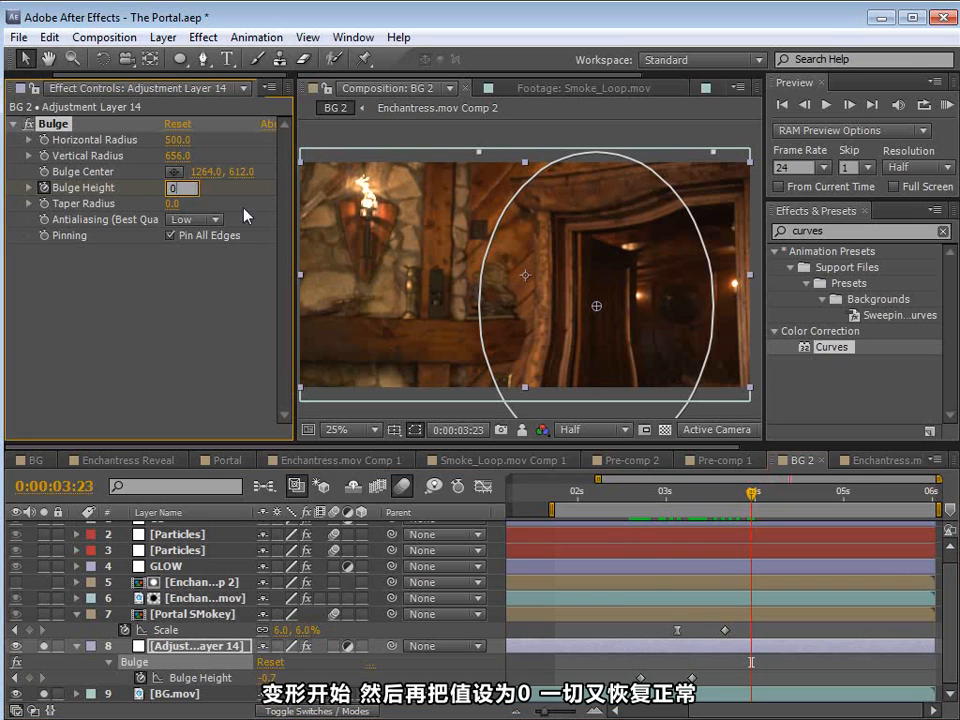
pyautogui.moveTo(752, 491); pyautogui.dragTo(780, 520)
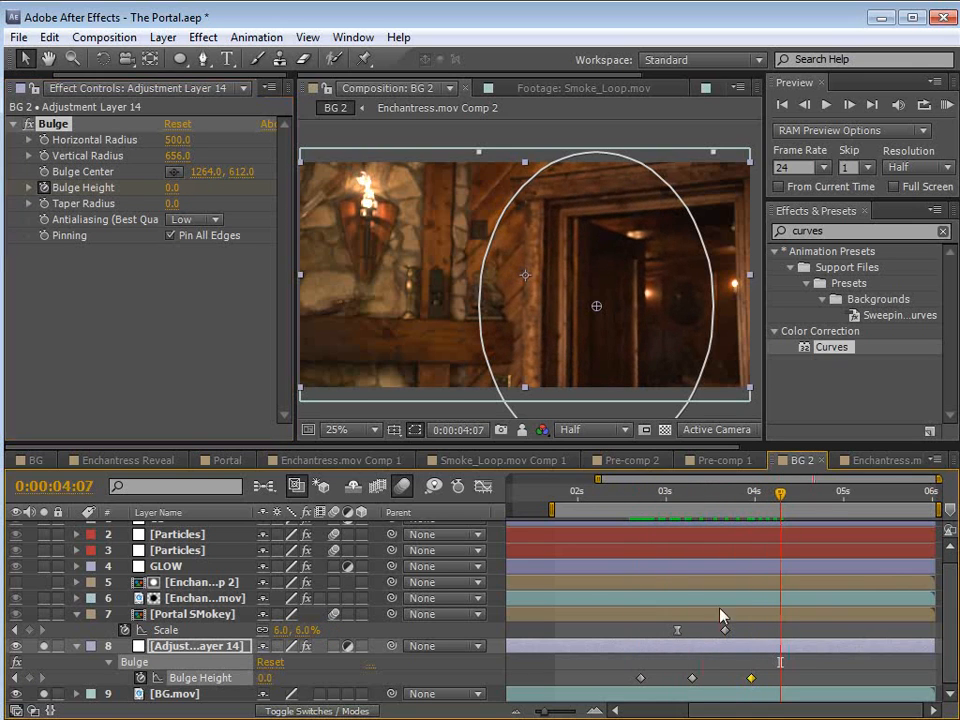
# Step: Smooth the middle Bulge Height keyframe, ease the outer two, and move the last one to about 0:00:04:05
pyautogui.keyDown('ctrl'); pyautogui.click(692, 678); pyautogui.keyUp('ctrl')
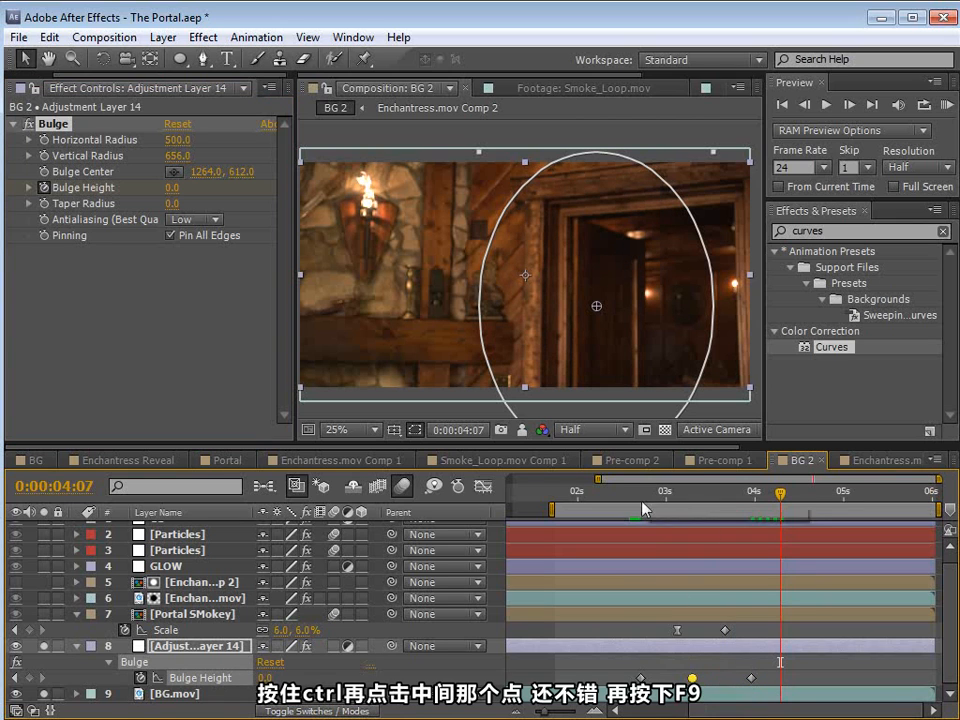
pyautogui.press('space')
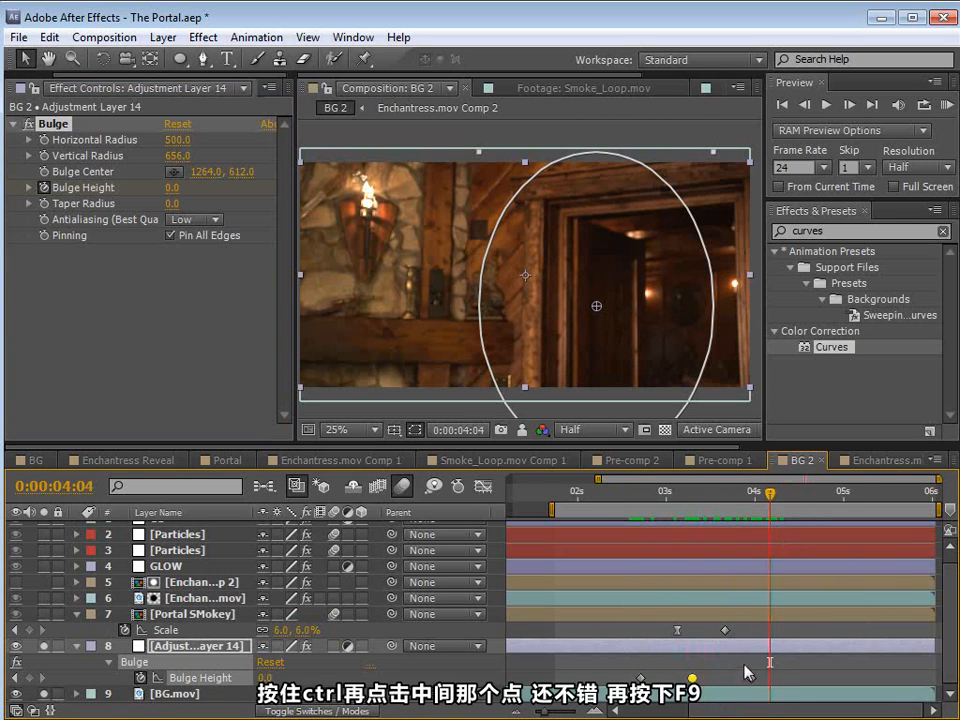
pyautogui.moveTo(751, 680); pyautogui.dragTo(779, 685)
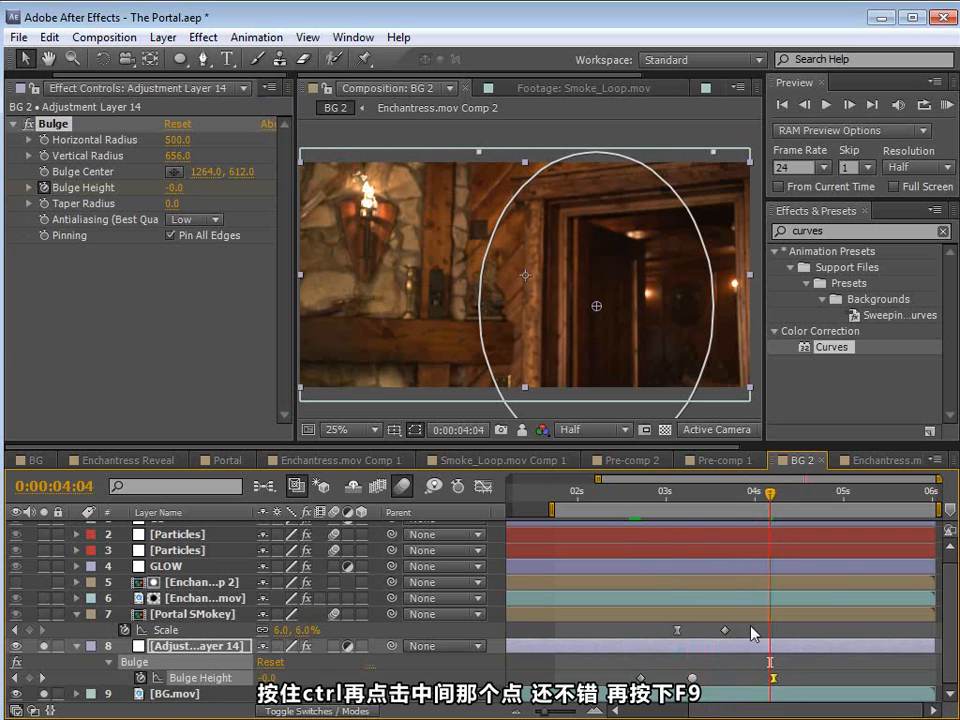
pyautogui.click(650, 491)
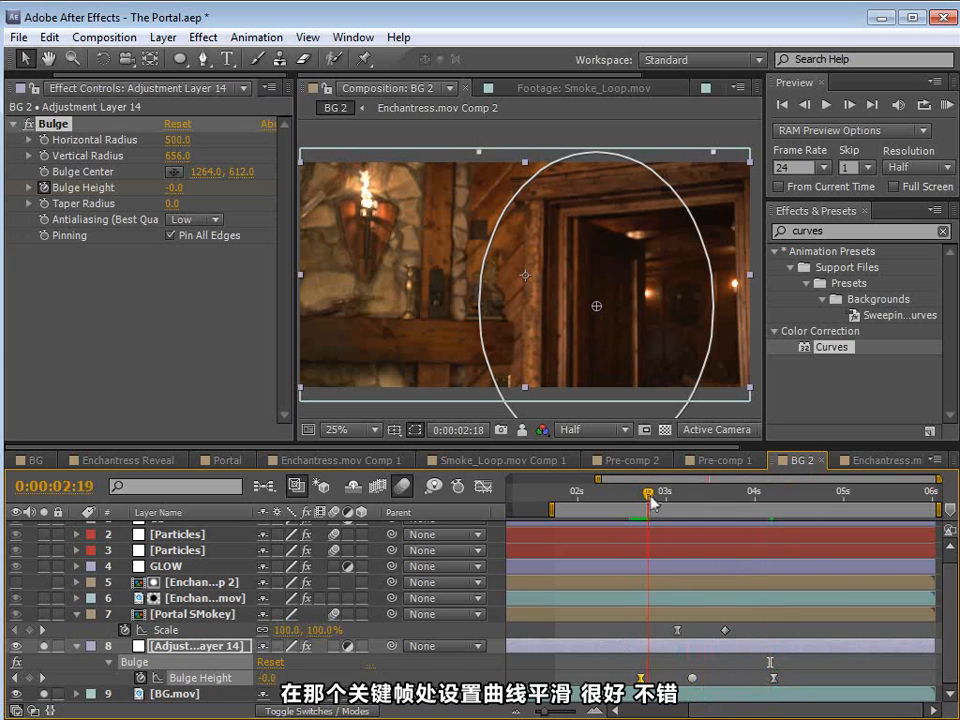
# Step: Unsolo the bulge adjustment layer and BG.mov, and scrub through the portal closing with all layers showing
pyautogui.click(677, 632)
pyautogui.moveTo(651, 492); pyautogui.dragTo(720, 527)
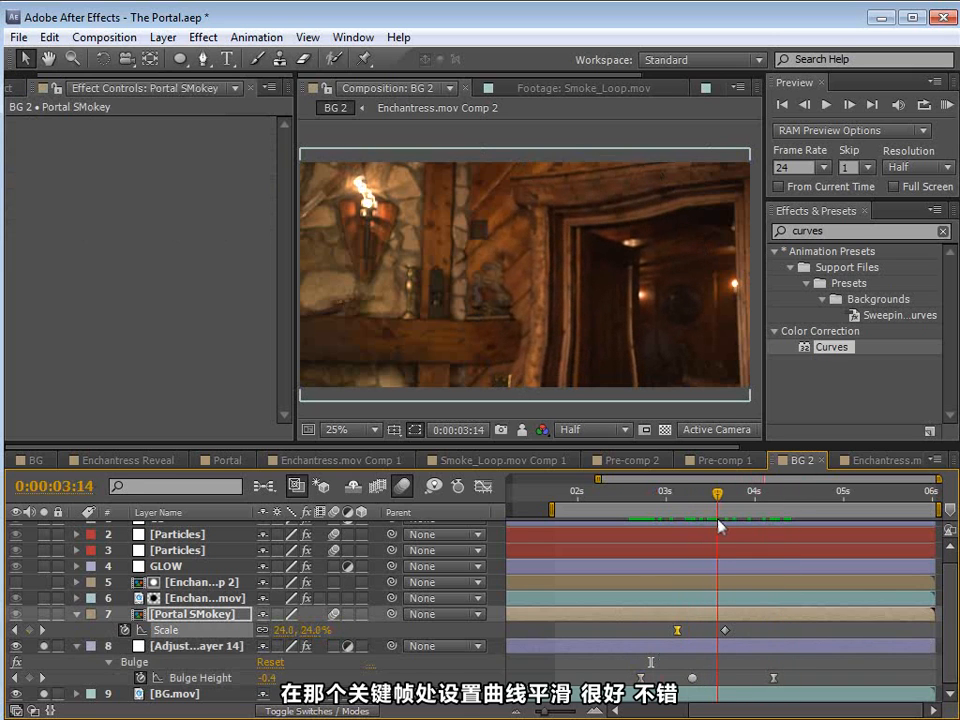
pyautogui.click(44, 694)
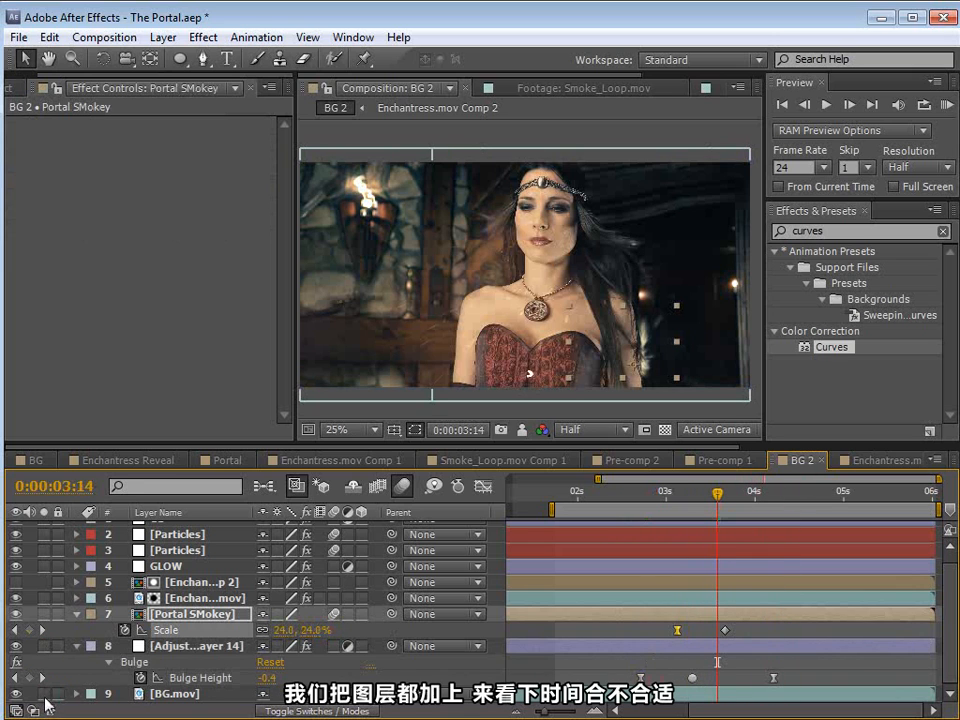
pyautogui.moveTo(668, 492); pyautogui.dragTo(761, 524)
# Step: Add a new adjustment layer and place it directly above BG.mov in the layer stack
pyautogui.click(682, 697)
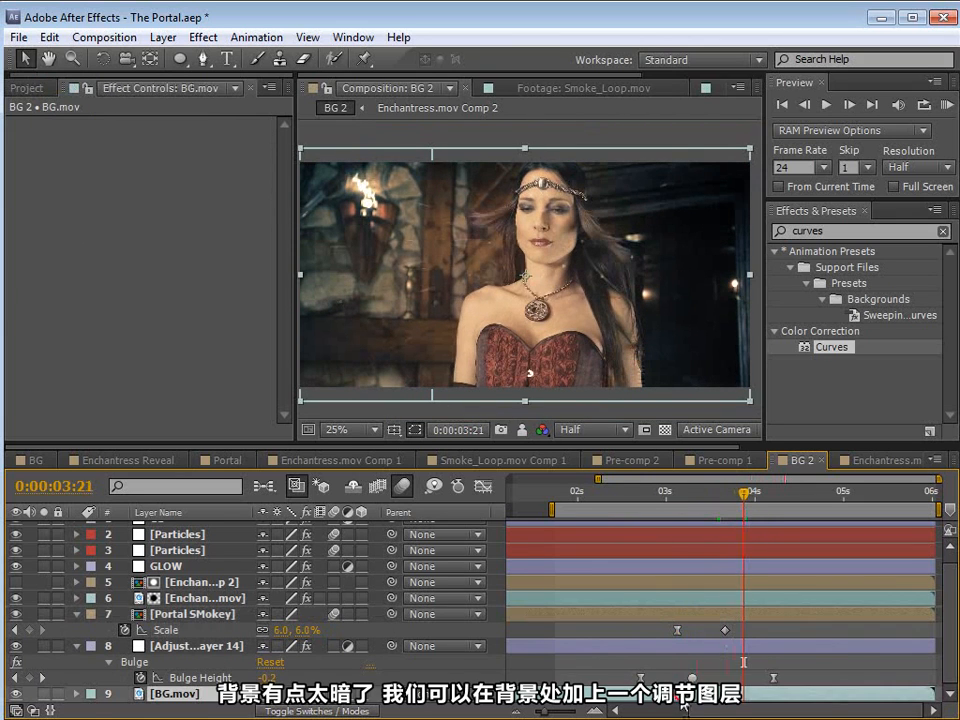
pyautogui.click(163, 37)
pyautogui.moveTo(175, 58)
pyautogui.click(527, 184)
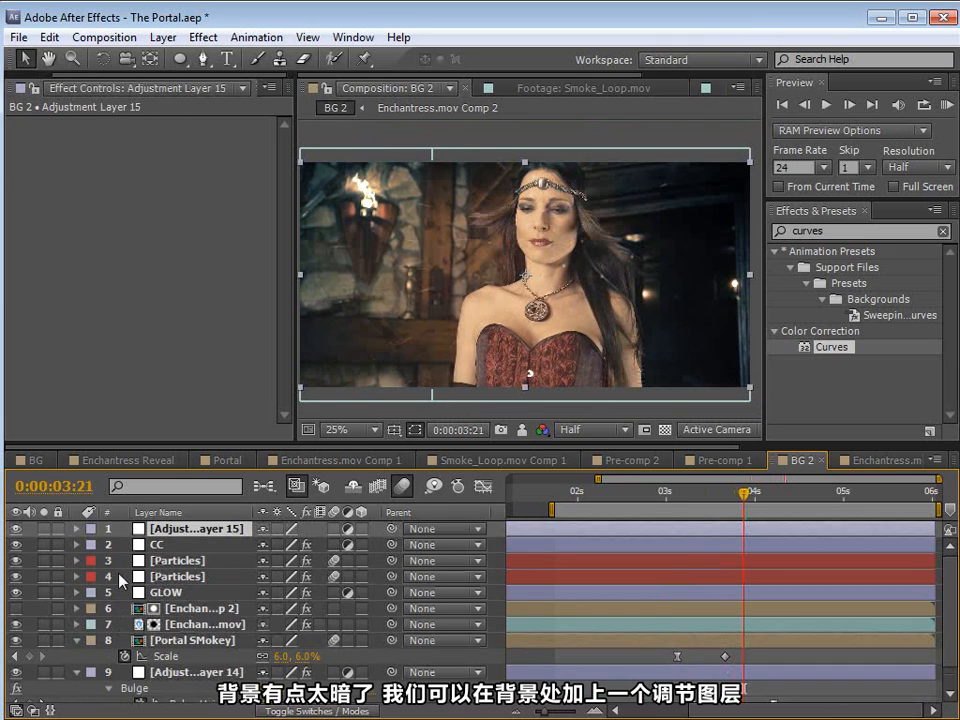
pyautogui.scroll(-1, 182, 700)
pyautogui.moveTo(178, 709); pyautogui.dragTo(176, 687)
# Step: Draw a tall elliptical mask around the dark doorway side on the new adjustment layer and feather it 150 pixels
pyautogui.click(180, 59)
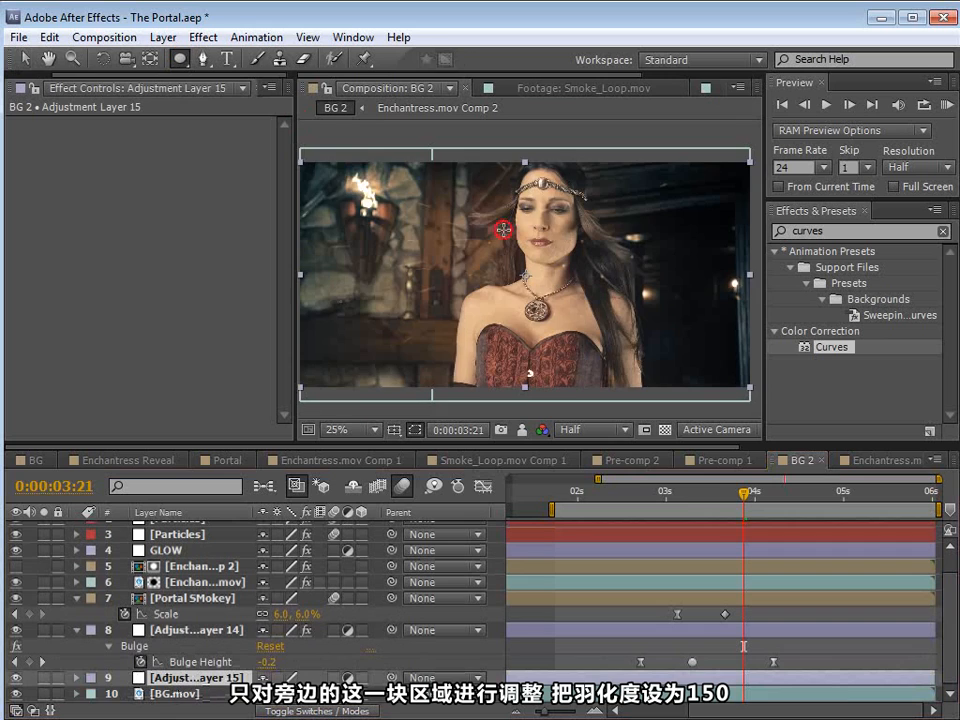
pyautogui.scroll(-1, 504, 229)
pyautogui.moveTo(677, 187); pyautogui.dragTo(534, 366)
pyautogui.scroll(-1, 350, 607)
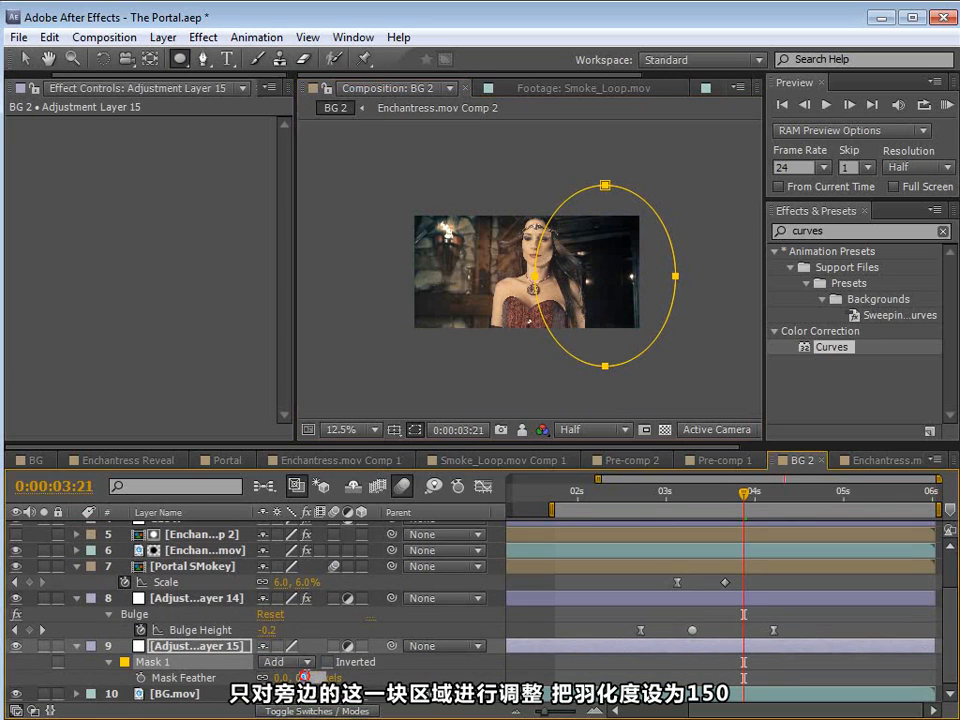
pyautogui.write('150')
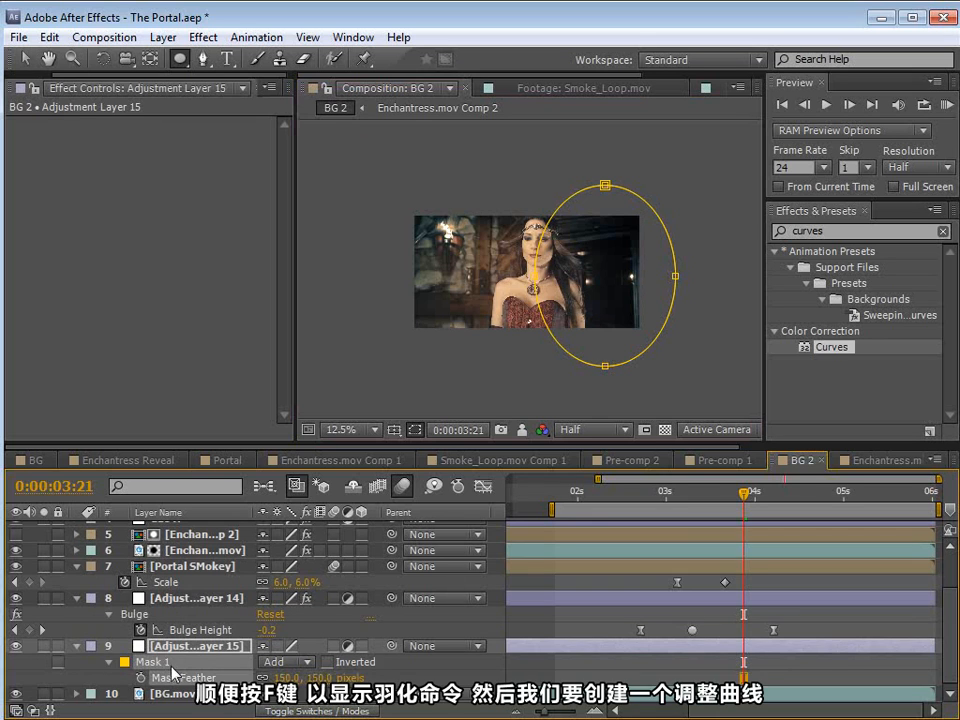
pyautogui.press('Return')
# Step: Apply Curves to the masked adjustment layer and raise the RGB midtones to brighten the dark doorway area
pyautogui.scroll(1, 185, 662)
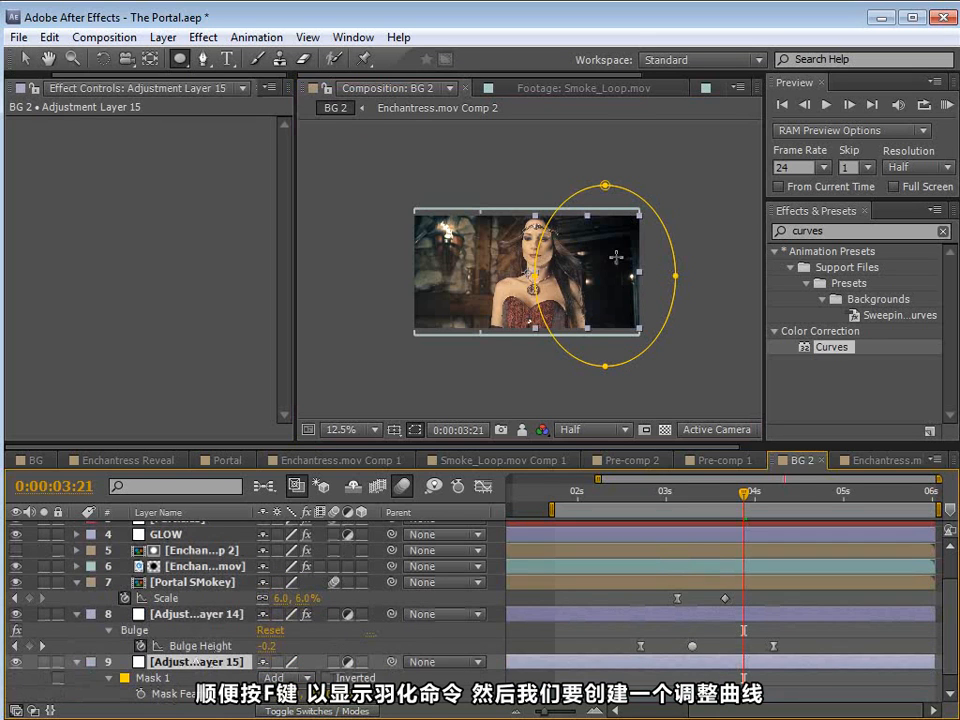
pyautogui.scroll(1, 616, 257)
pyautogui.click(203, 37)
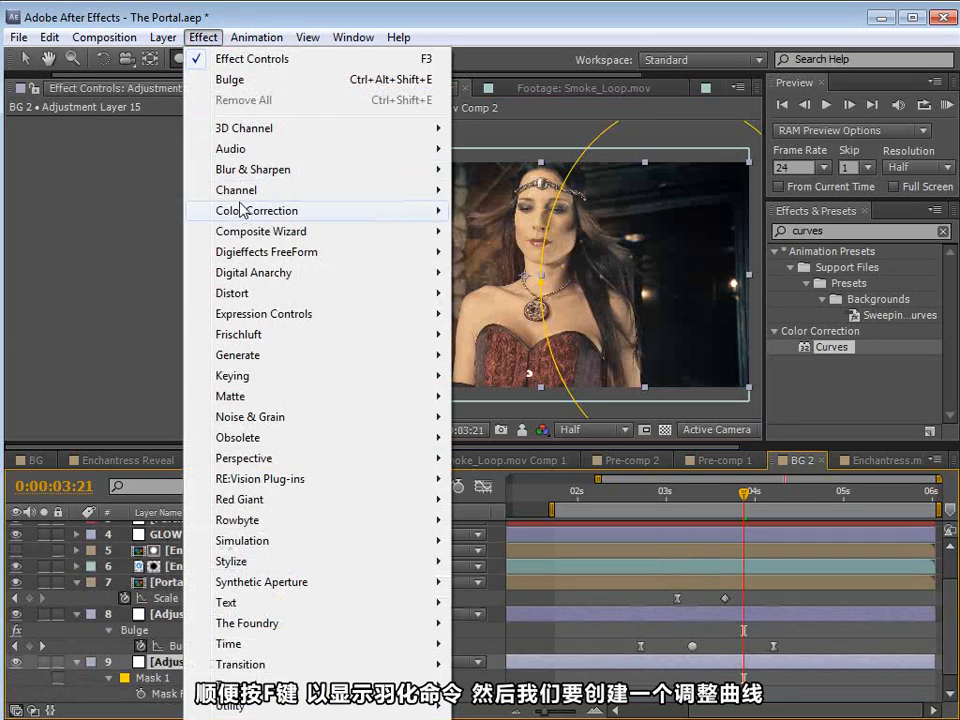
pyautogui.moveTo(243, 210)
pyautogui.click(490, 541)
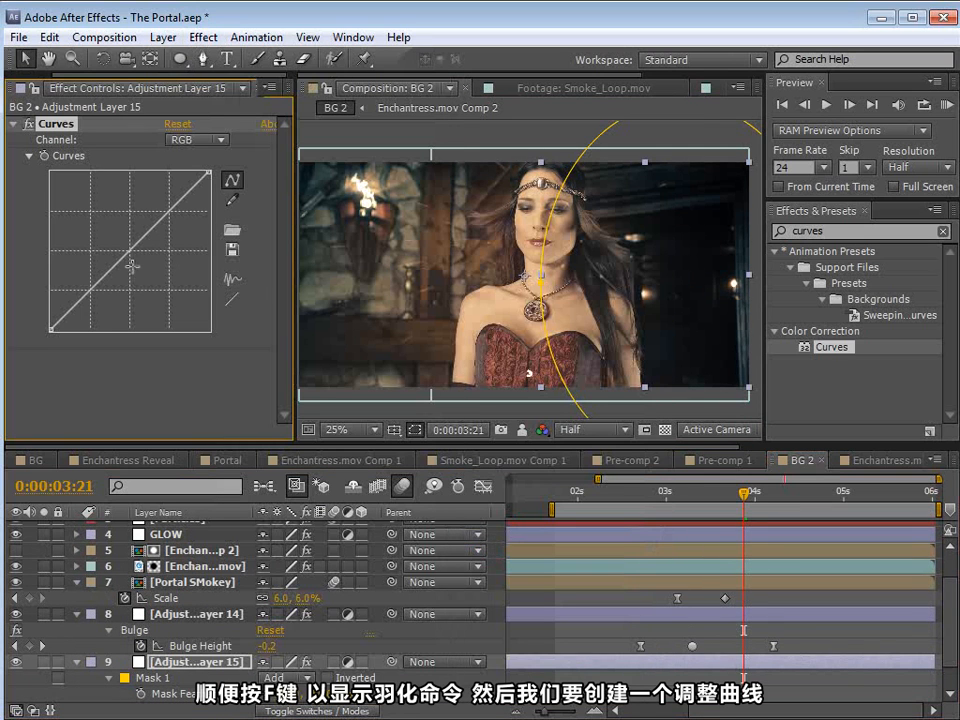
pyautogui.moveTo(130, 255); pyautogui.dragTo(122, 240)
pyautogui.hotkey('ctrl', 'shift', 'h')
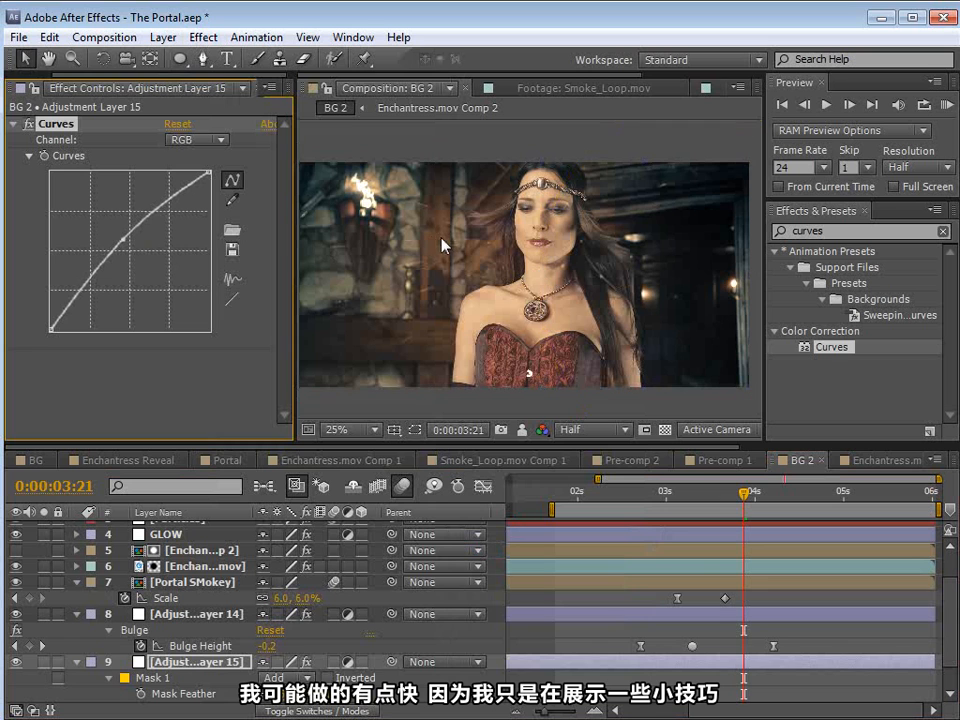
pyautogui.press('space')
pyautogui.moveTo(562, 253); pyautogui.dragTo(545, 244)
# Step: Shift all three Bulge Height keyframes about 11 frames later, placing the middle one at about 0:00:03:18
pyautogui.moveTo(697, 503); pyautogui.dragTo(709, 549)
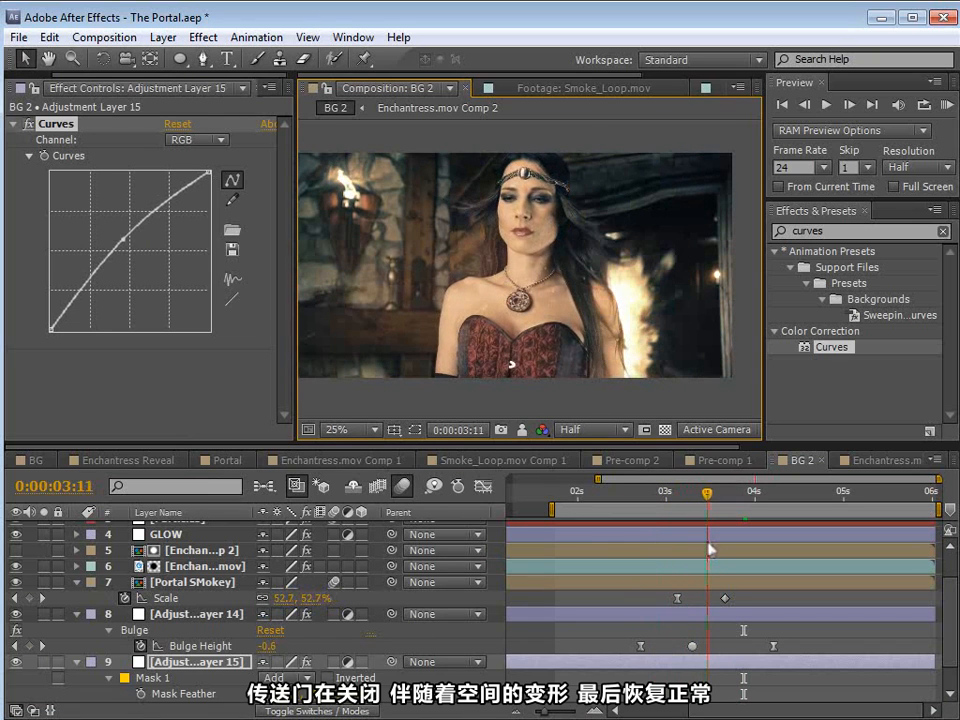
pyautogui.moveTo(632, 640); pyautogui.dragTo(815, 671)
pyautogui.moveTo(692, 652); pyautogui.dragTo(732, 650)
pyautogui.moveTo(707, 493); pyautogui.dragTo(754, 513)
# Step: Raise the Bulge's Horizontal Radius to about 592, Vertical Radius to 709 and Taper Radius to 16
pyautogui.click(757, 633)
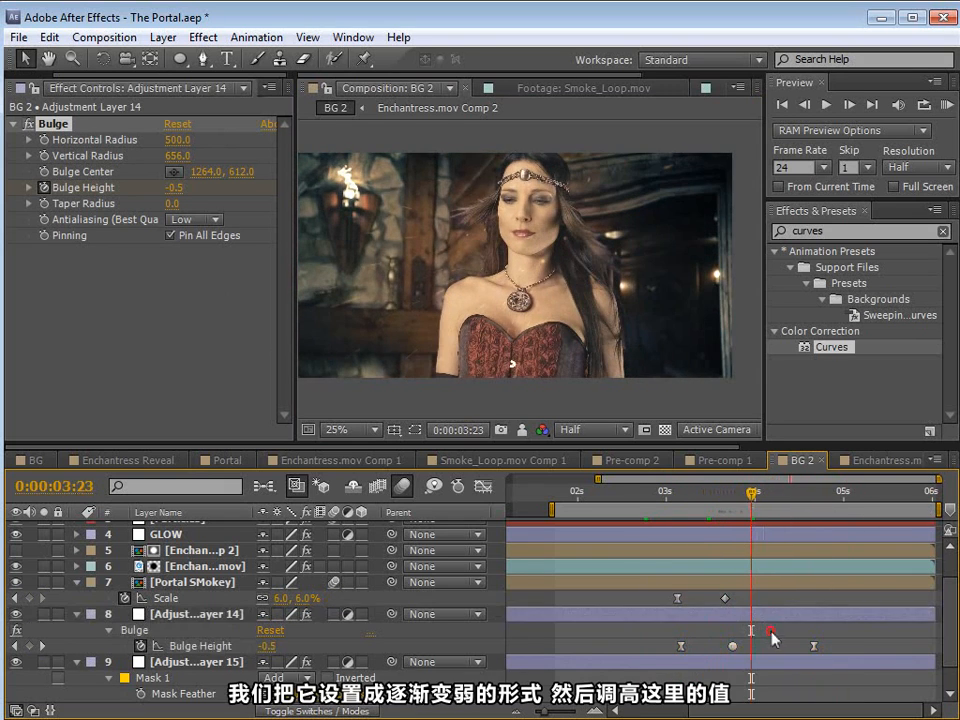
pyautogui.moveTo(171, 214); pyautogui.dragTo(184, 204)
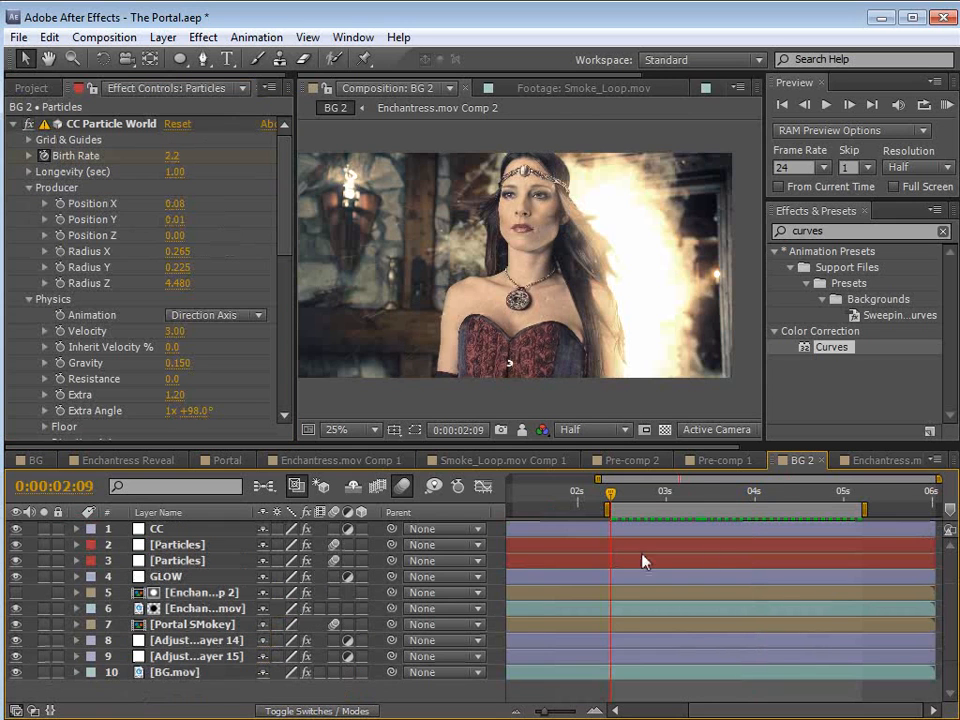
# Step: Preview the portal closing from 0:00:02:09 and save the project
pyautogui.press('space')
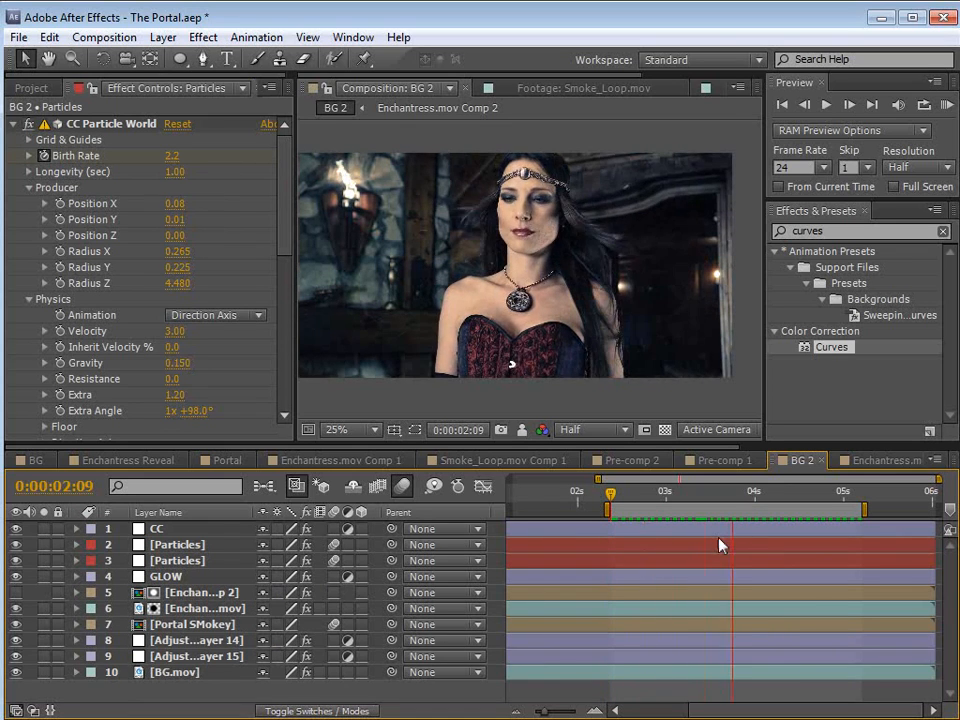
pyautogui.press('space')
pyautogui.hotkey('ctrl', 's')
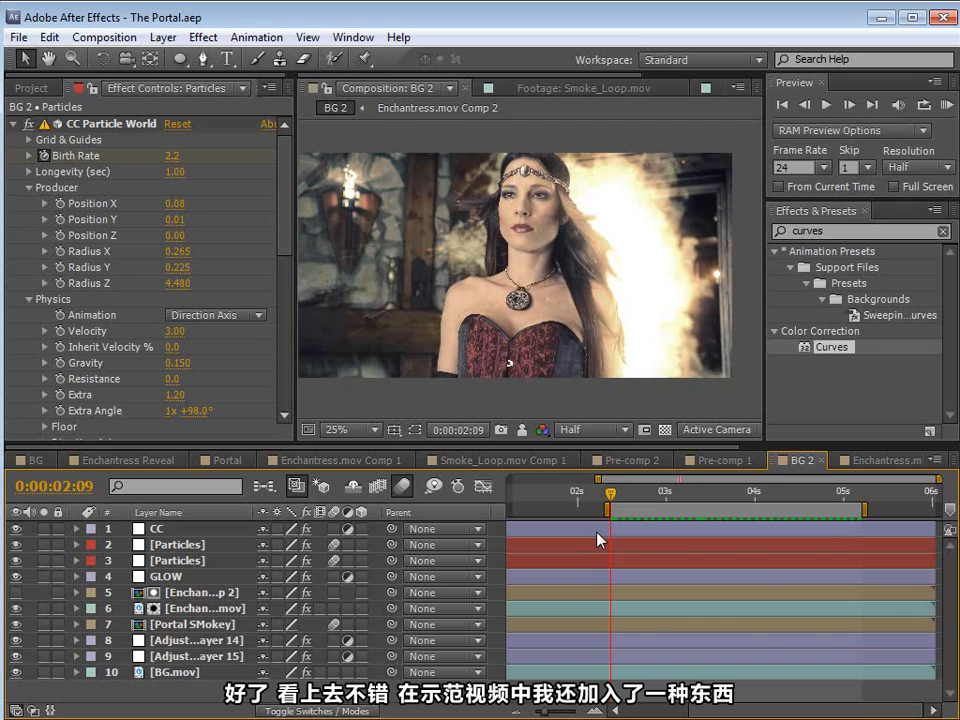
# Step: Create a white 1920 × 960 solid named Optical Flares at the top of BG 2
pyautogui.click(161, 37)
pyautogui.moveTo(173, 58)
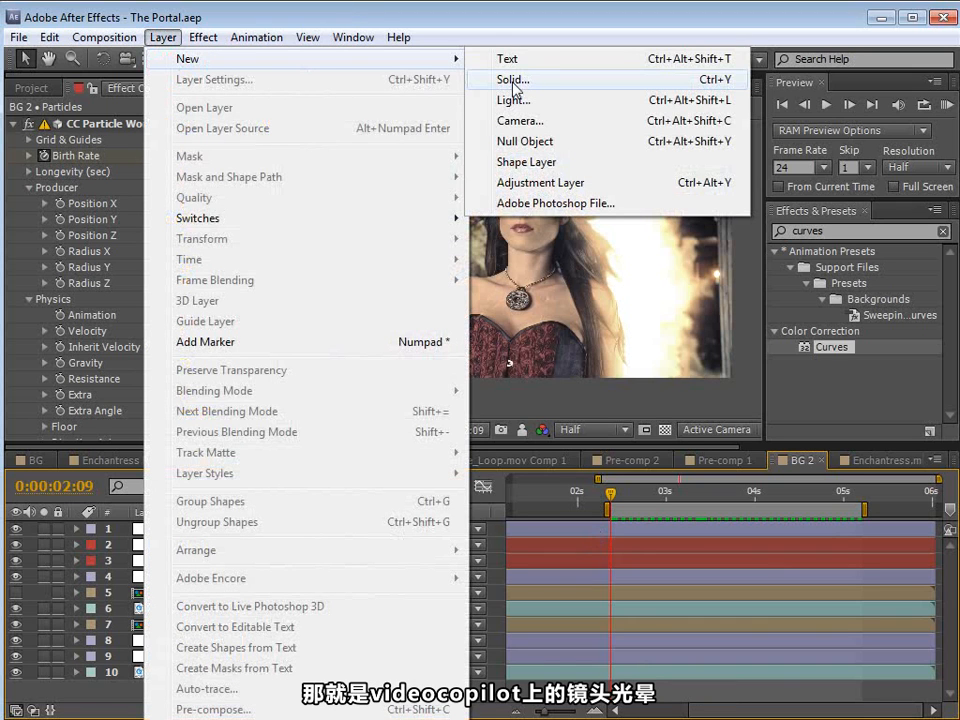
pyautogui.click(514, 82)
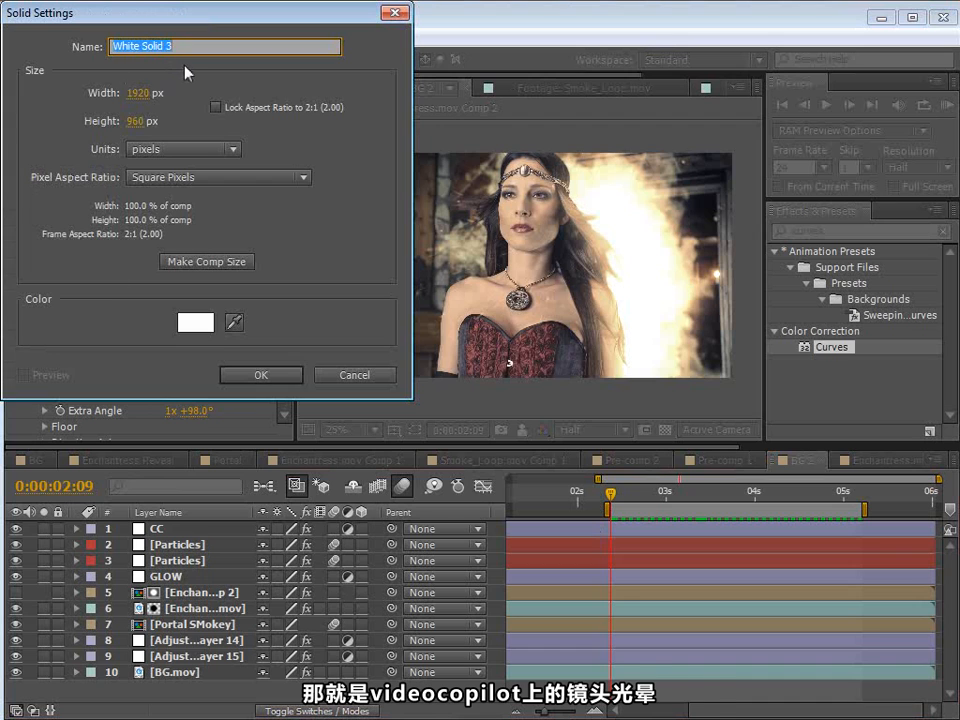
pyautogui.write('Optical Fl')
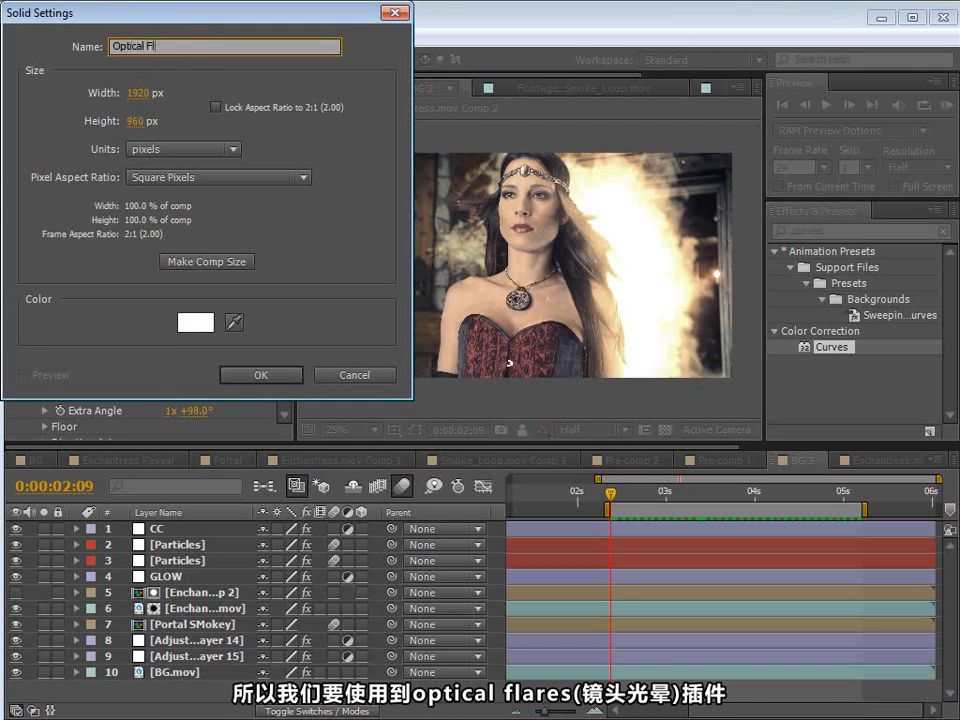
pyautogui.click(260, 374)
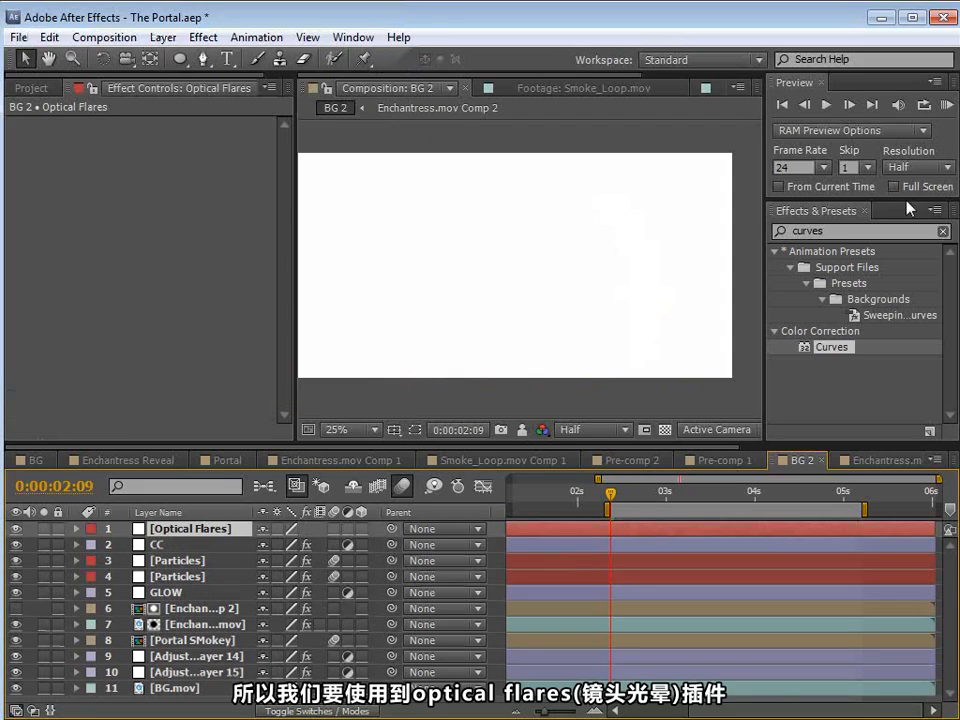
# Step: Find the Optical Flares effect and apply it to the Optical Flares solid
pyautogui.moveTo(806, 231); pyautogui.dragTo(823, 230)
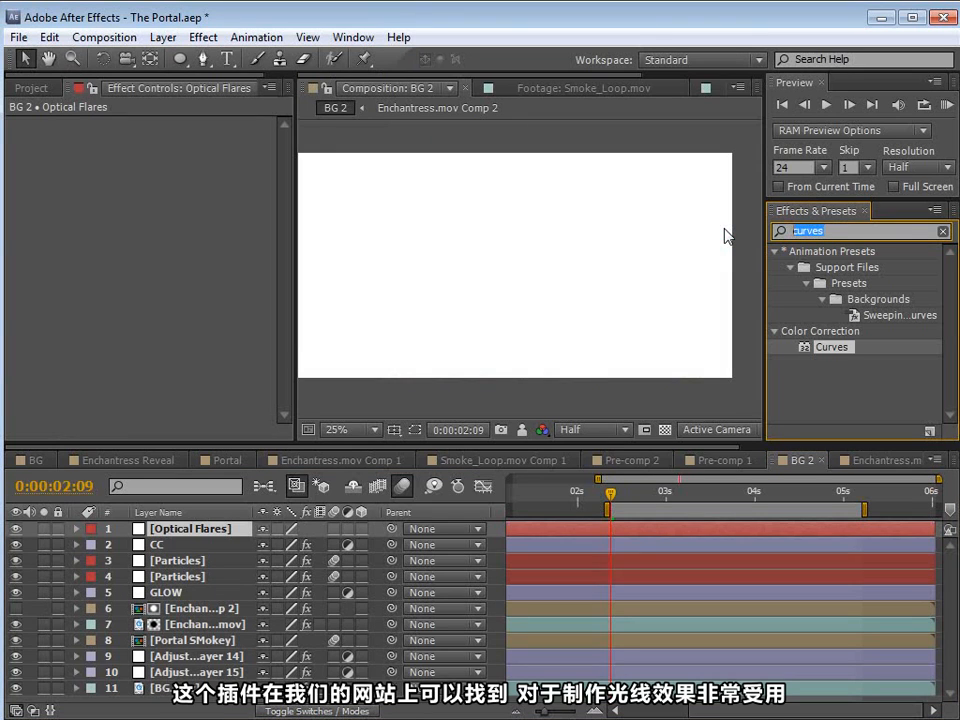
pyautogui.write('Optica')
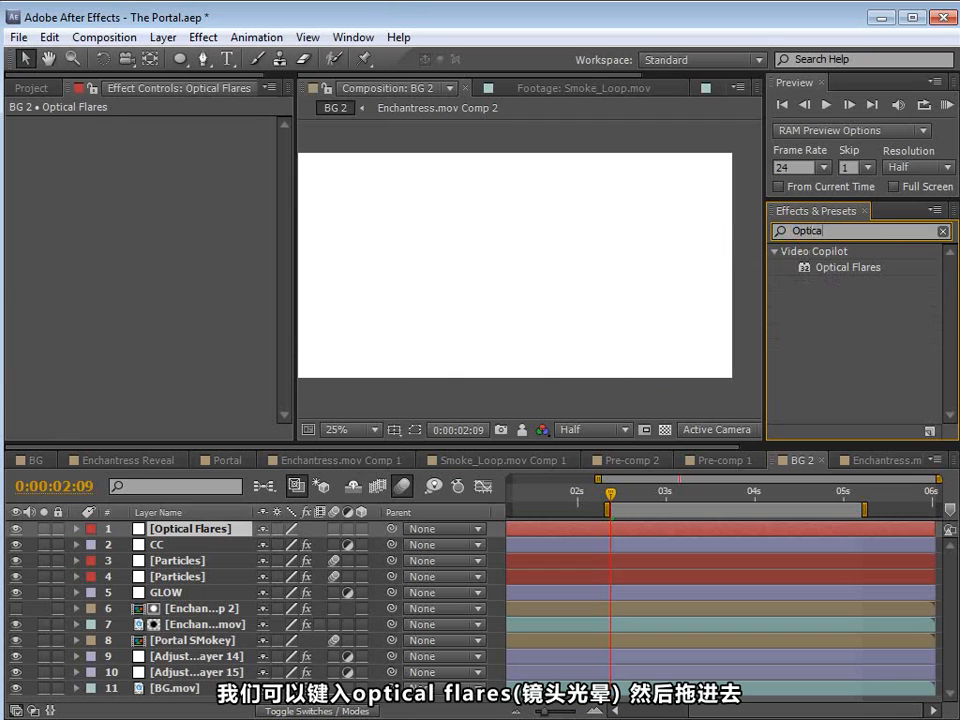
pyautogui.moveTo(851, 270); pyautogui.dragTo(218, 532)
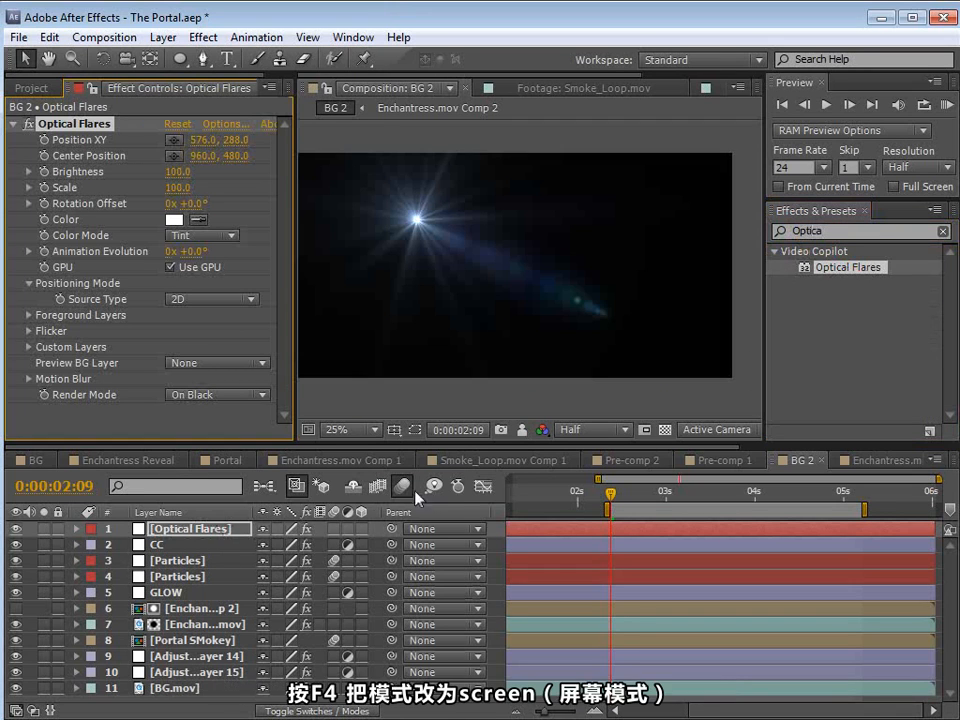
# Step: Set the Optical Flares layer's blending mode to Screen and move the flare to the frame's right edge at 1920, 312
pyautogui.press('F4')
pyautogui.click(290, 529)
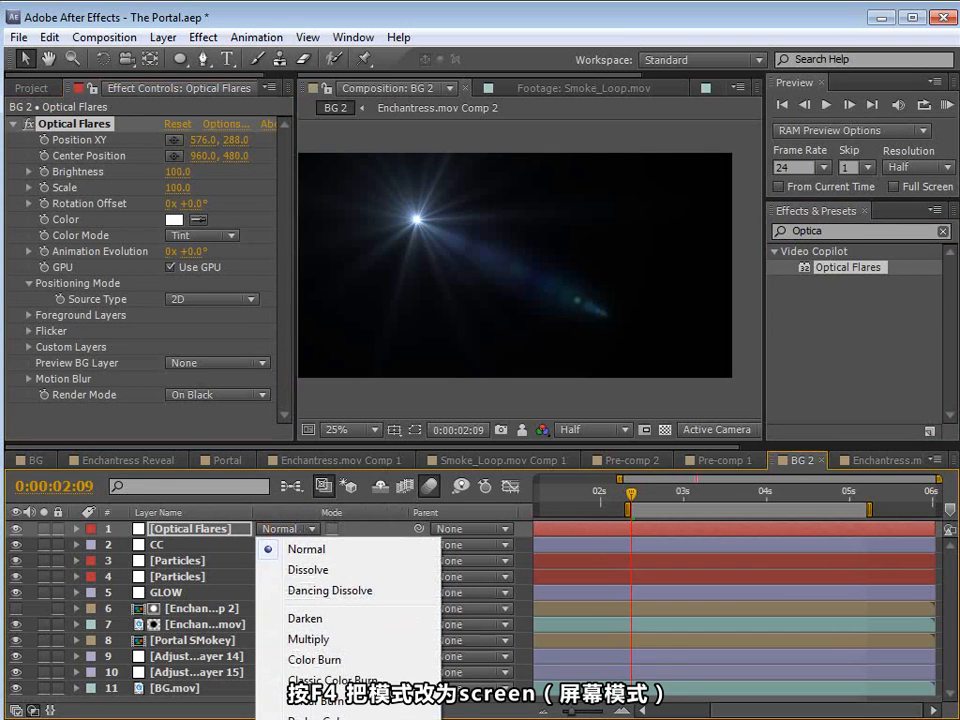
pyautogui.click(306, 719)
pyautogui.click(76, 120)
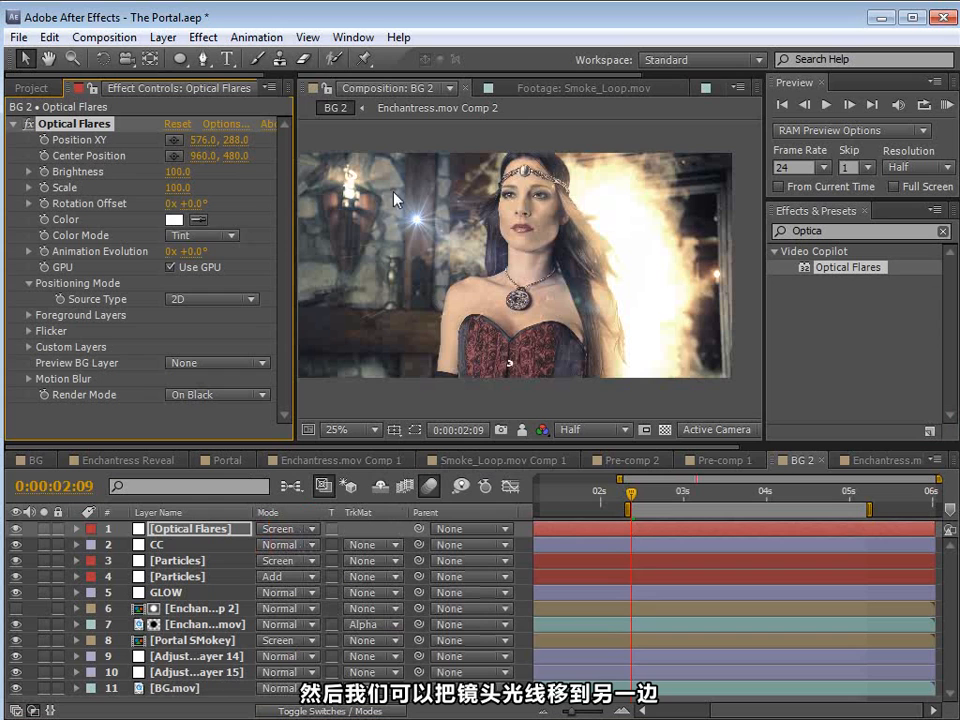
pyautogui.moveTo(419, 225); pyautogui.dragTo(733, 226)
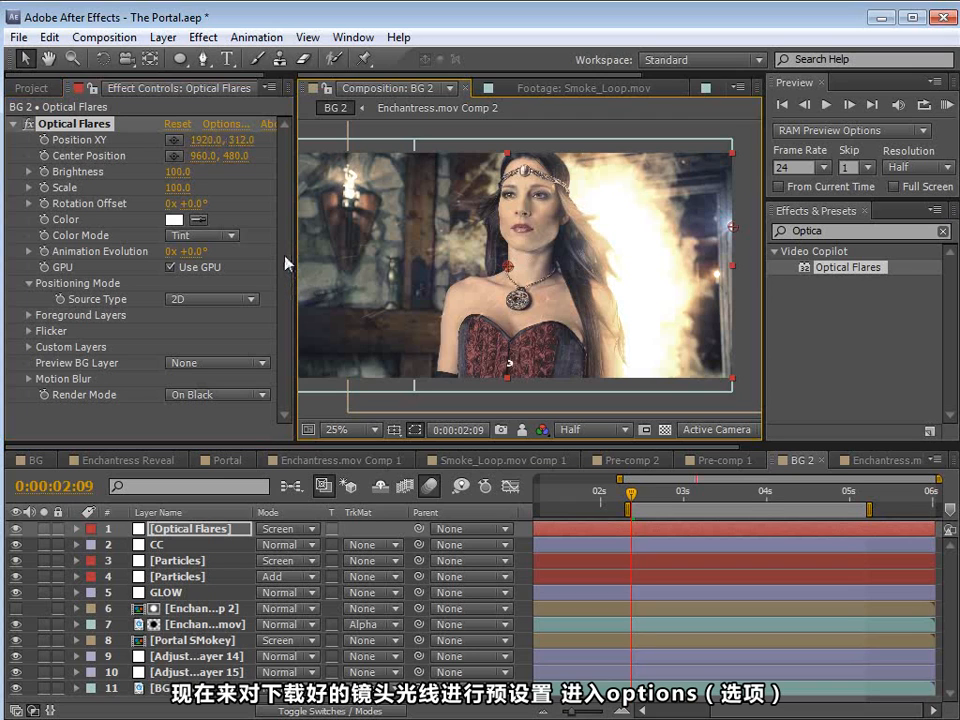
# Step: Open the Optical Flares options, hide the Editor panel, and open the Motion Graphics preset folder
pyautogui.click(212, 124)
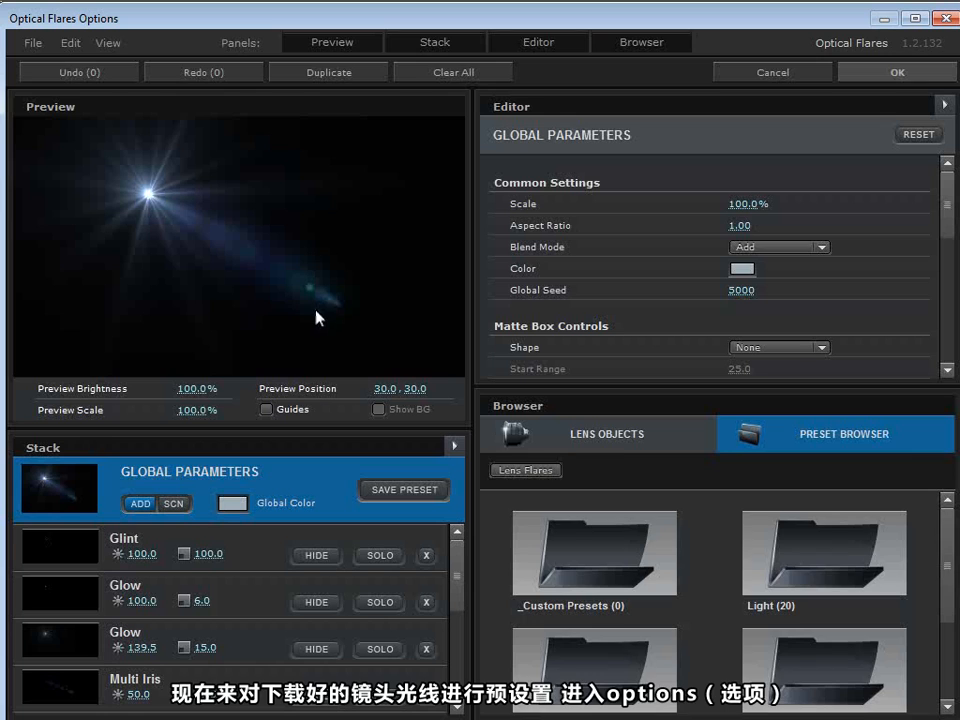
pyautogui.click(552, 44)
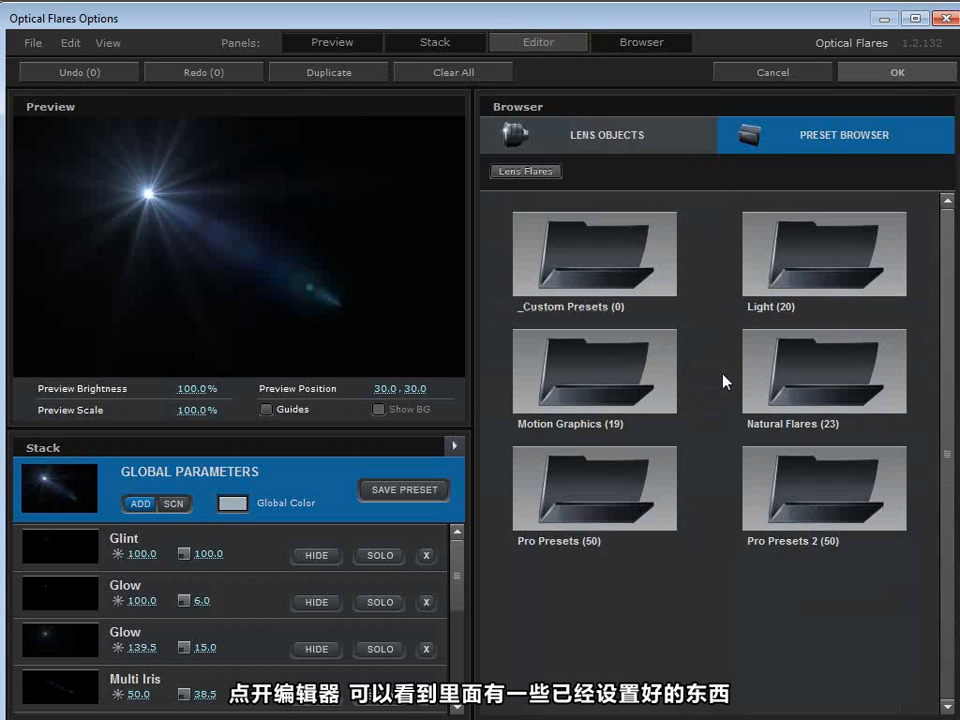
pyautogui.click(652, 359)
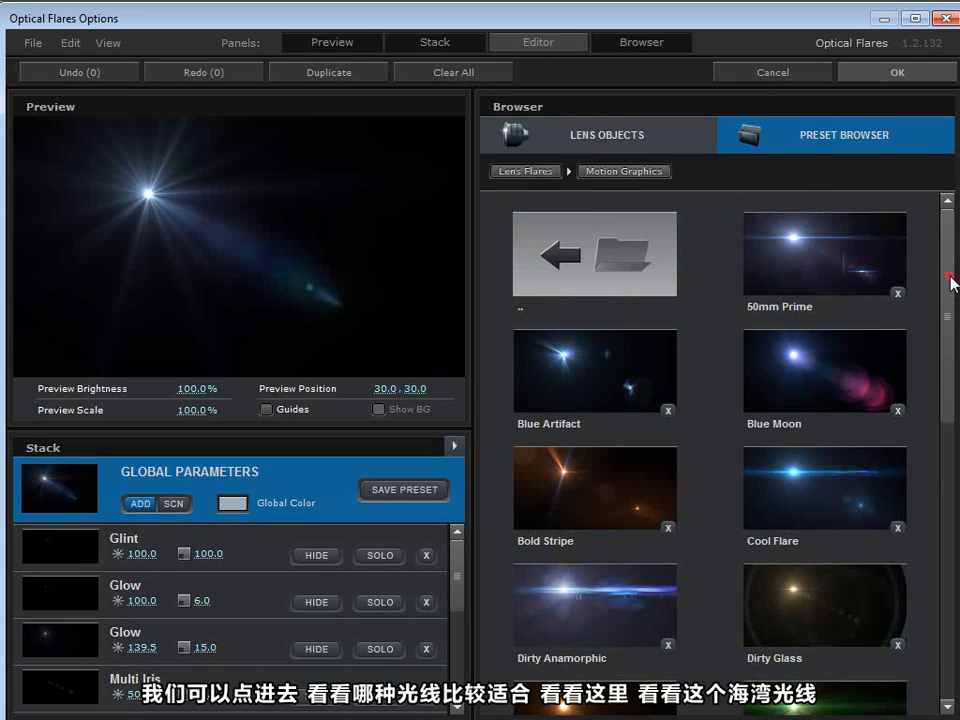
# Step: Load the Dirty Anamorphic preset and preview the flare near the right edge at 99.4, 46.0
pyautogui.moveTo(952, 283); pyautogui.dragTo(945, 399)
pyautogui.moveTo(823, 317); pyautogui.dragTo(355, 217)
pyautogui.click(558, 296)
pyautogui.moveTo(400, 252); pyautogui.dragTo(462, 236)
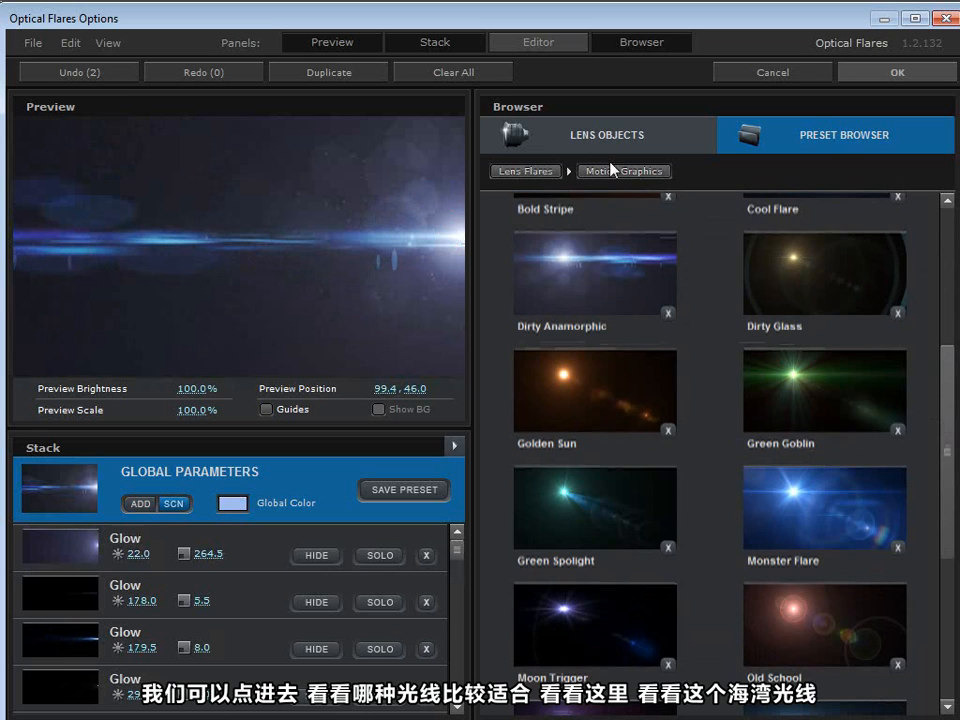
# Step: Try the Bay preset from the Natural Flares folder and preview the flare at 86.1, 36.0
pyautogui.click(548, 174)
pyautogui.click(793, 358)
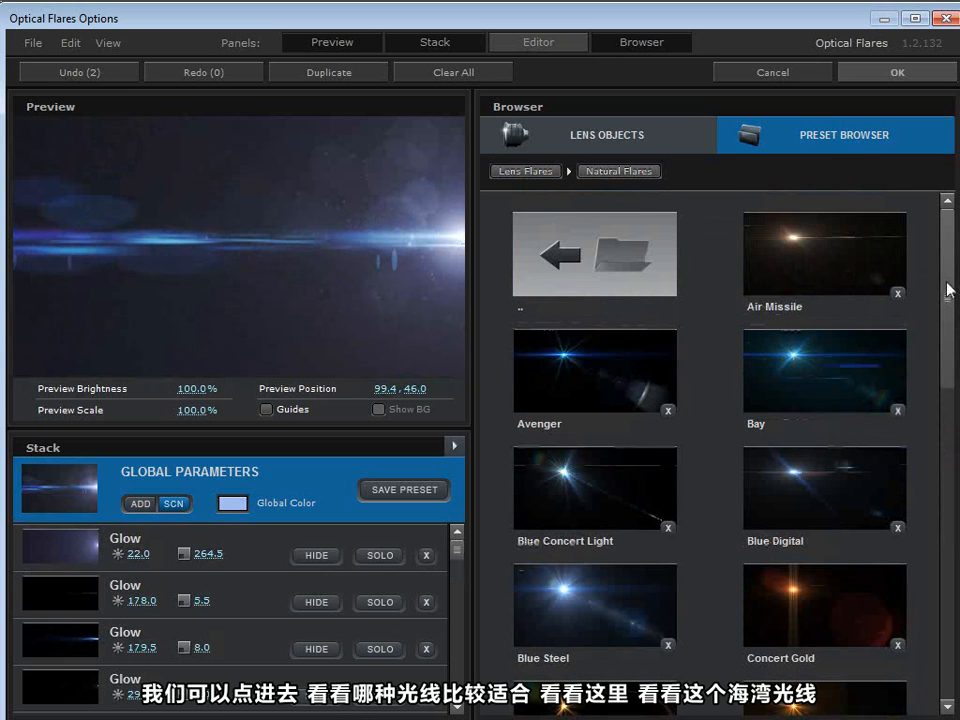
pyautogui.click(810, 366)
pyautogui.moveTo(297, 235); pyautogui.dragTo(403, 210)
# Step: Load the JayJay preset from the Light folder and preview the flare at 91.3, 47.1
pyautogui.click(610, 242)
pyautogui.click(767, 265)
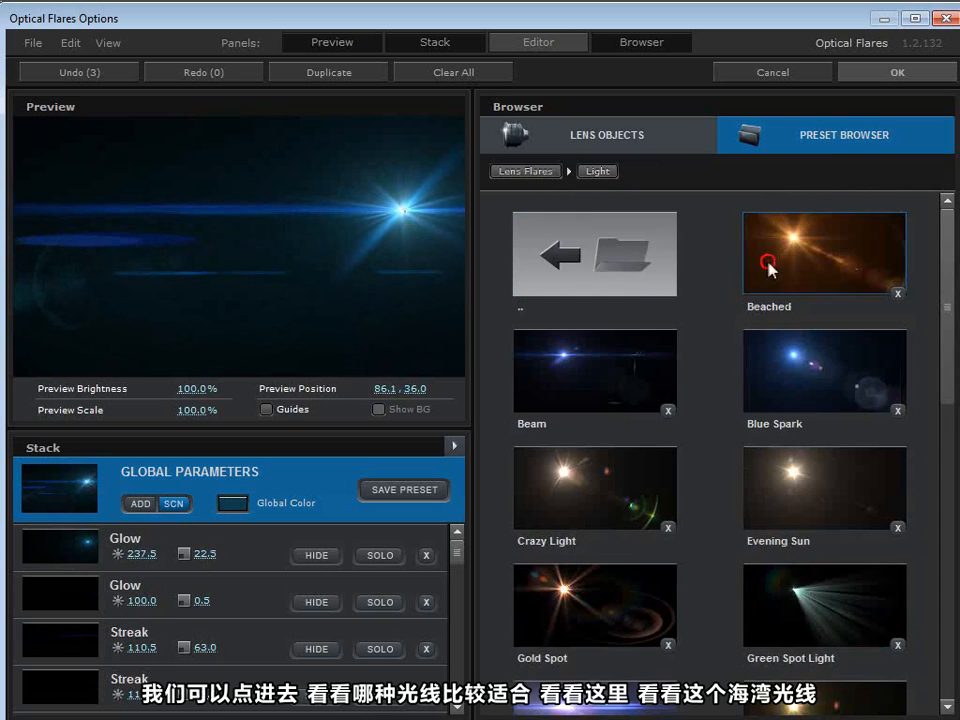
pyautogui.moveTo(950, 285); pyautogui.dragTo(945, 391)
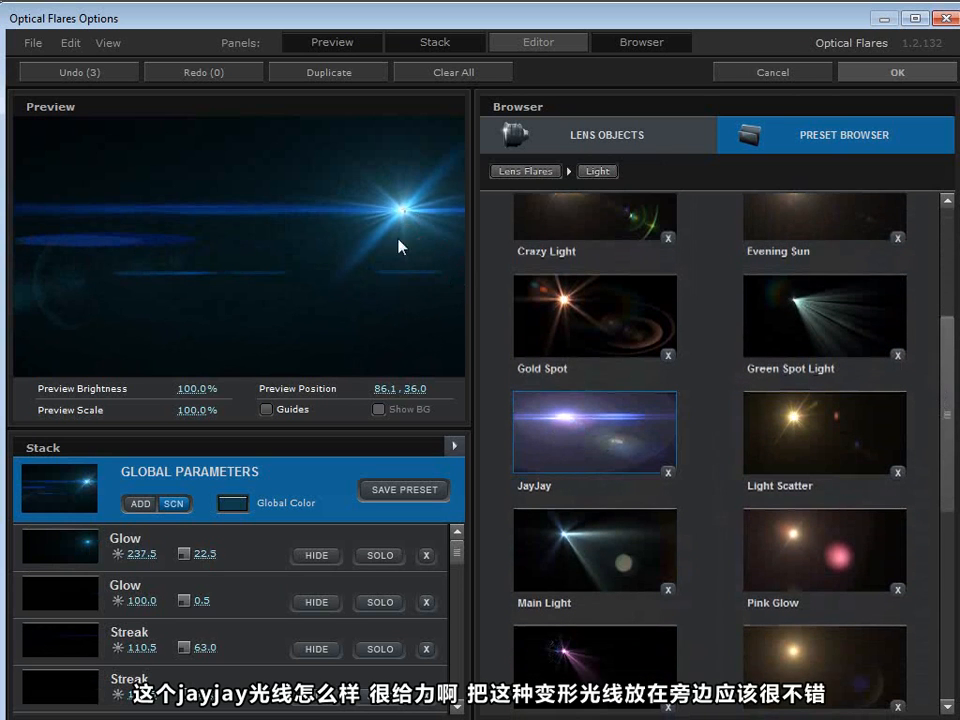
pyautogui.moveTo(364, 214); pyautogui.dragTo(426, 241)
# Step: Add a Lens Orbs object to the flare, check it in the preview and accept the flare options
pyautogui.click(576, 134)
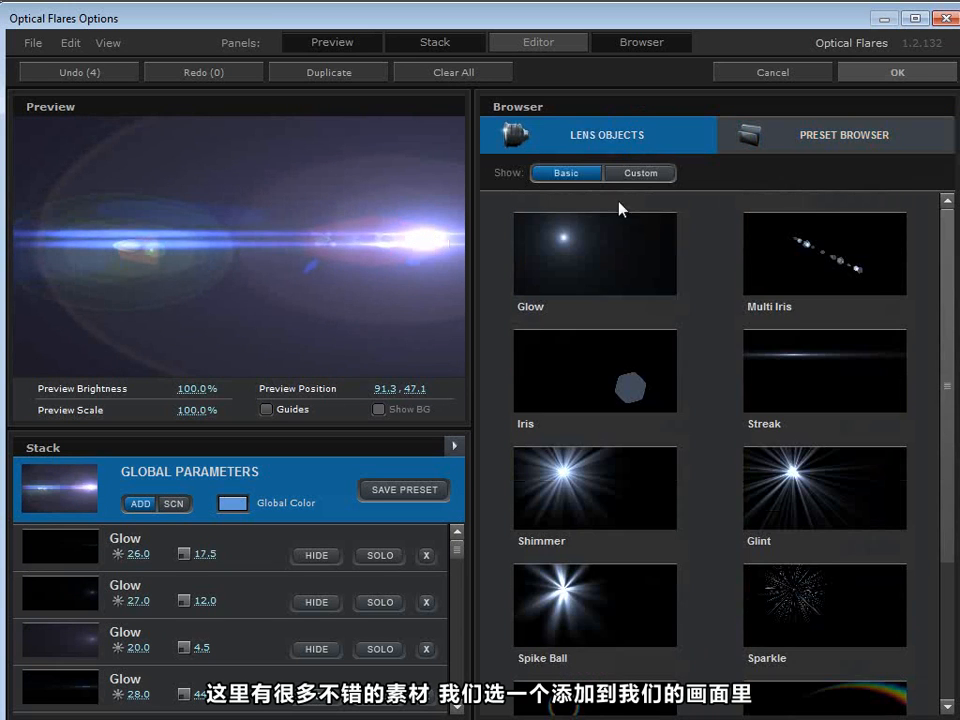
pyautogui.moveTo(941, 292); pyautogui.dragTo(918, 420)
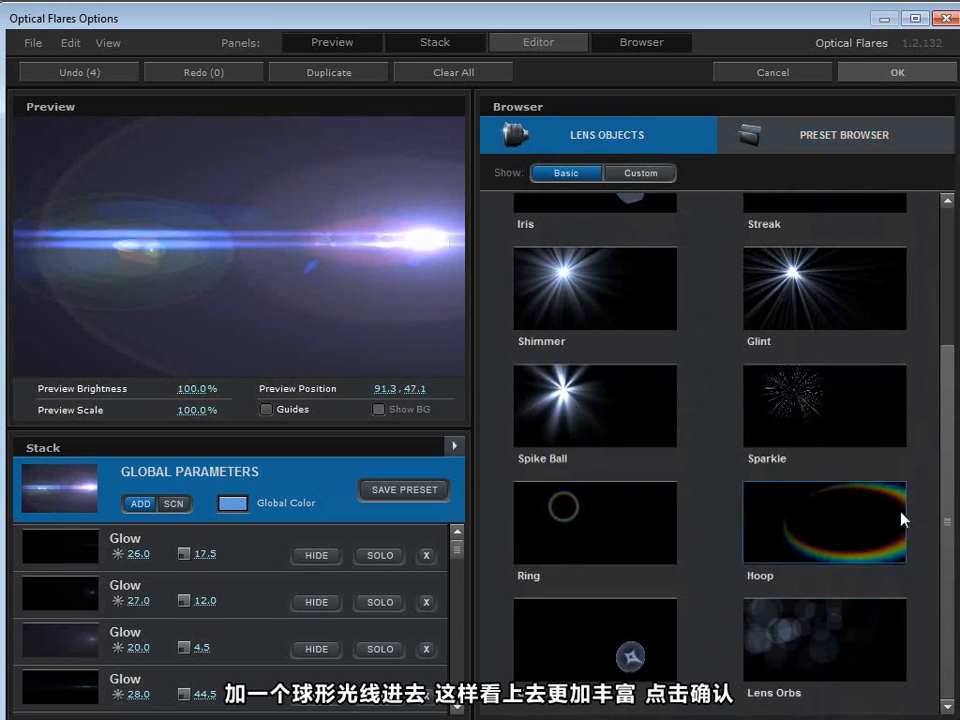
pyautogui.click(797, 654)
pyautogui.moveTo(443, 317); pyautogui.dragTo(380, 178)
pyautogui.click(889, 75)
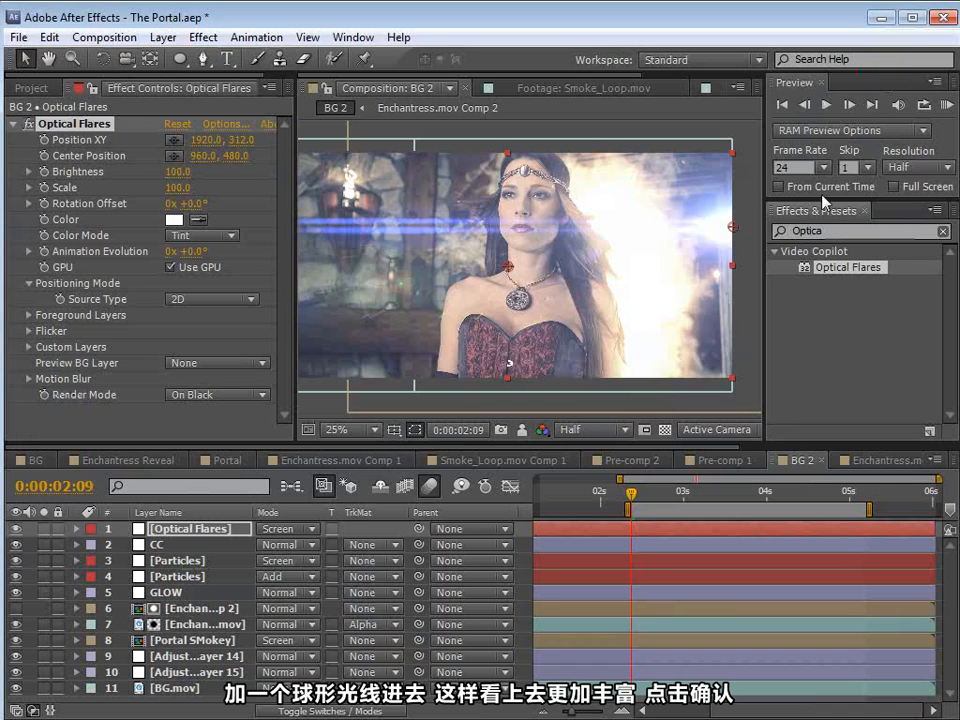
# Step: Move the flare just beyond the frame's right edge to 1972, 272 and set its color to warm tan CB9574
pyautogui.moveTo(740, 232); pyautogui.dragTo(750, 222)
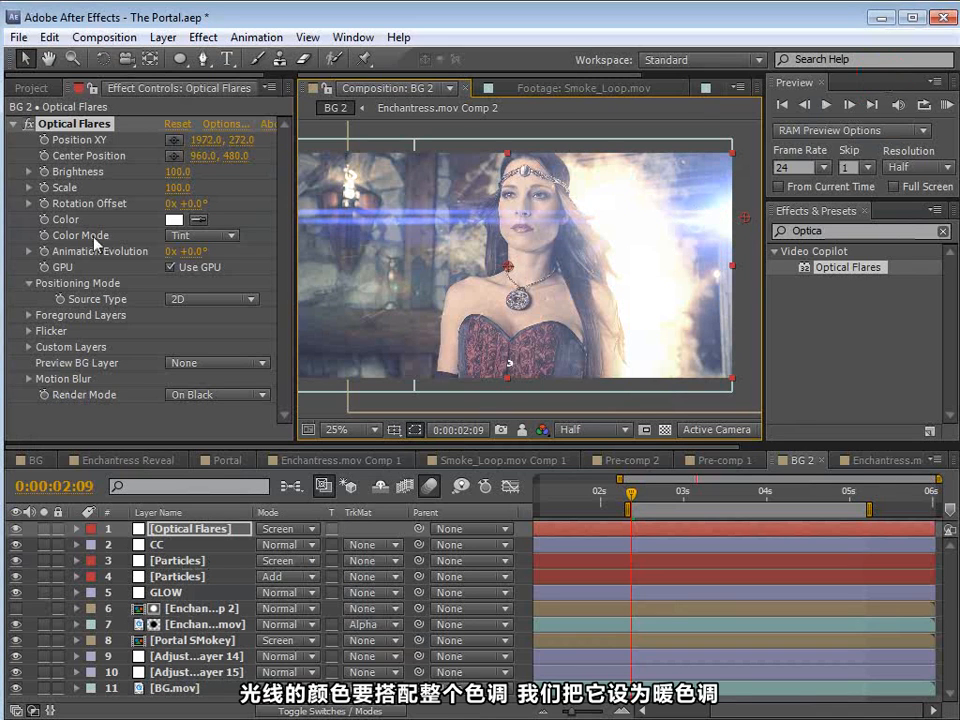
pyautogui.click(178, 222)
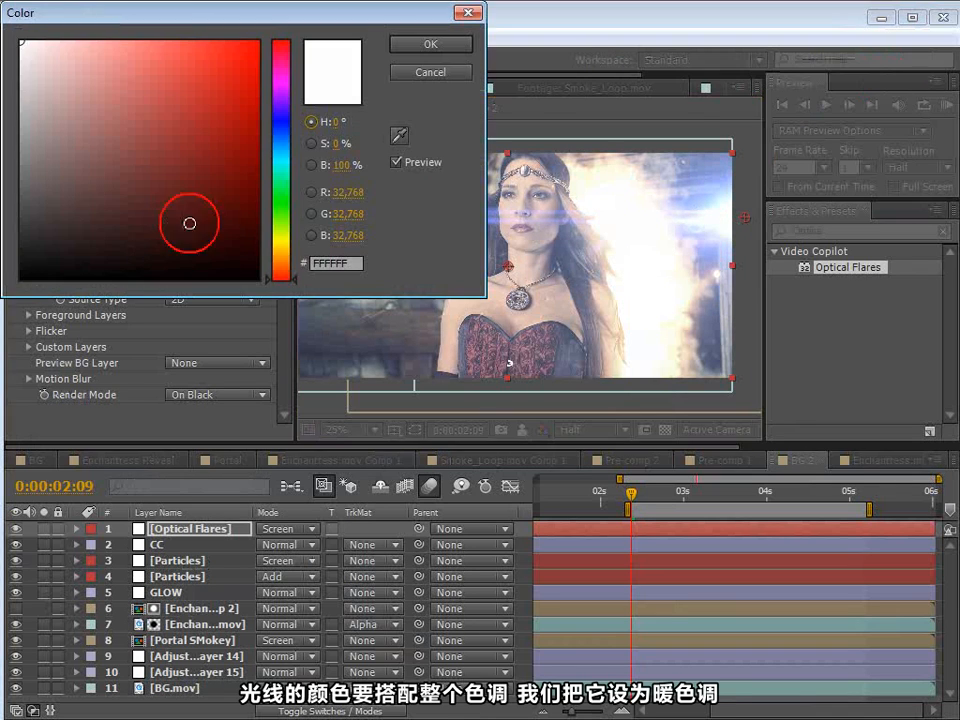
pyautogui.click(286, 270)
pyautogui.click(102, 54)
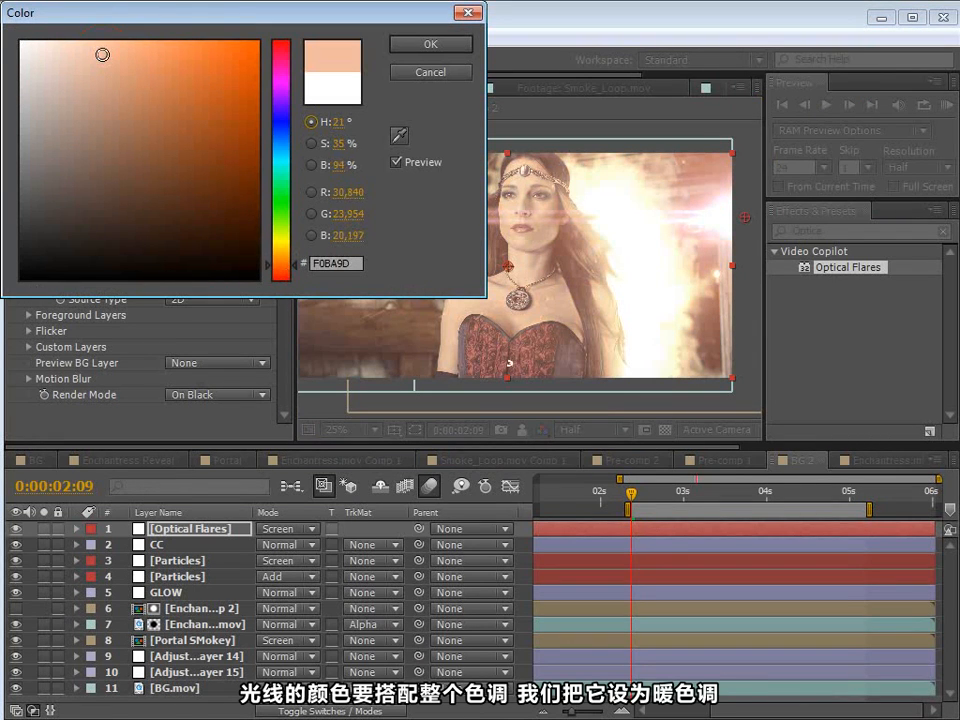
pyautogui.click(430, 45)
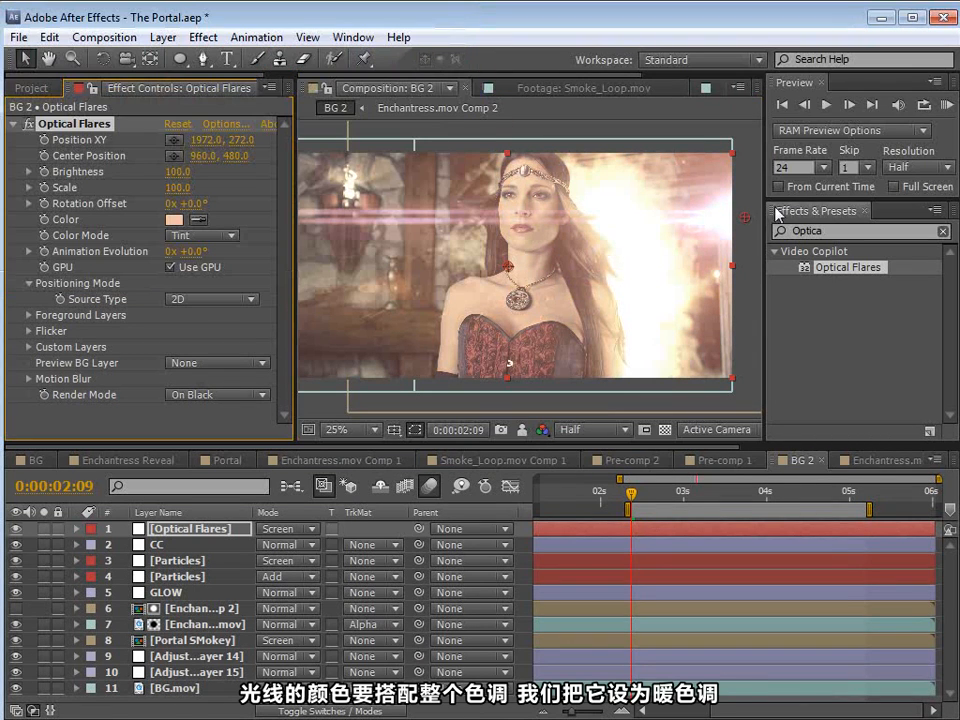
pyautogui.click(174, 219)
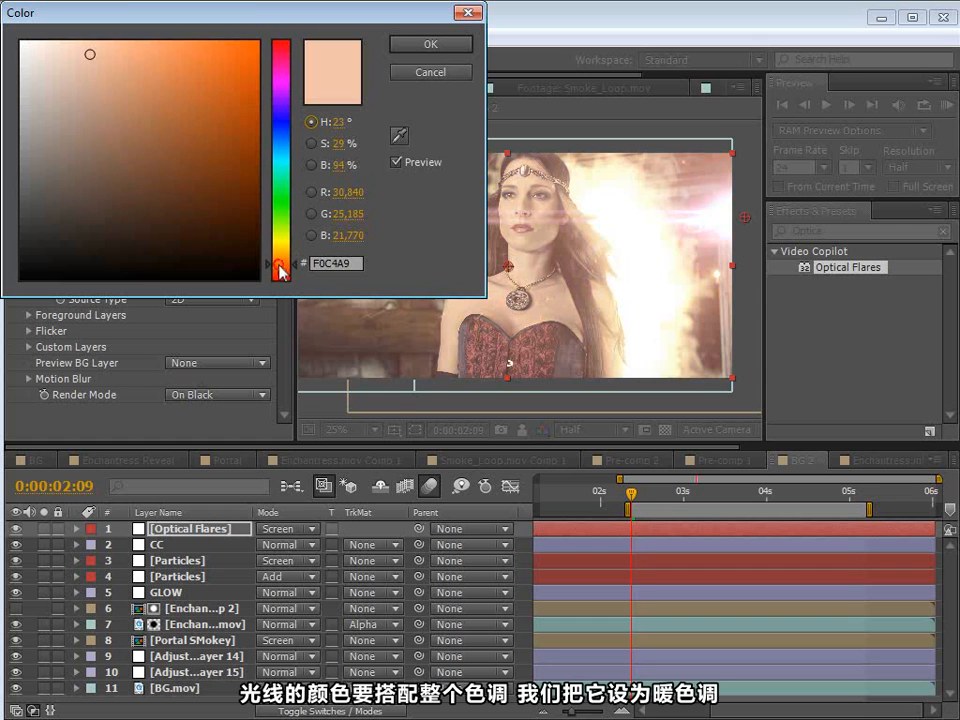
pyautogui.click(122, 90)
pyautogui.click(430, 44)
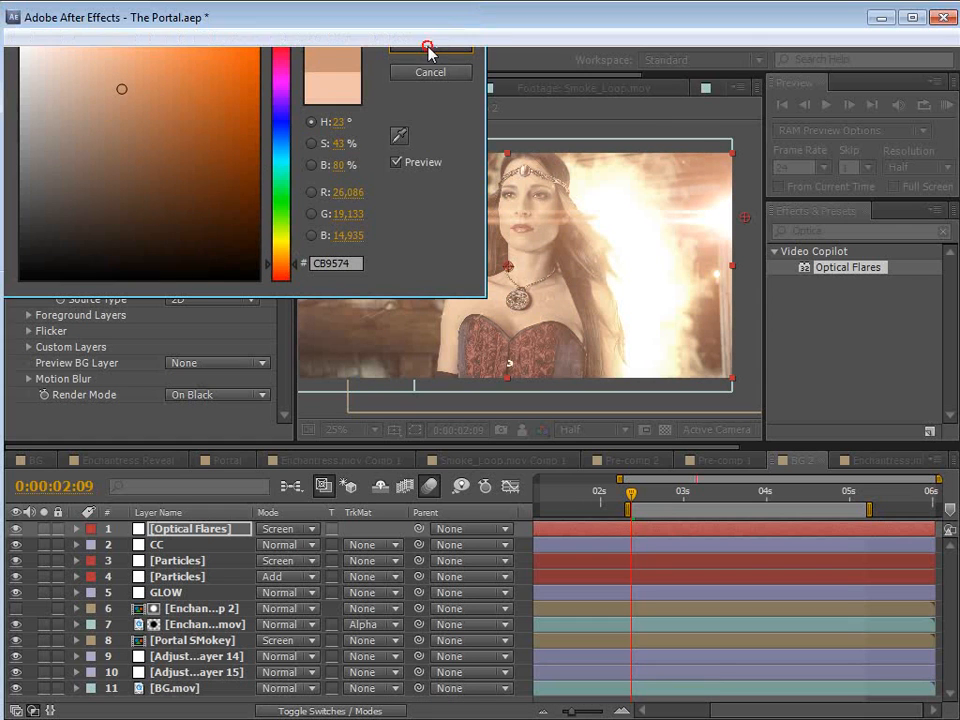
# Step: Add a Curves effect that lowers the flare's midtones and a Tint effect with Amount to Tint at 40%
pyautogui.click(203, 37)
pyautogui.moveTo(270, 212)
pyautogui.click(495, 540)
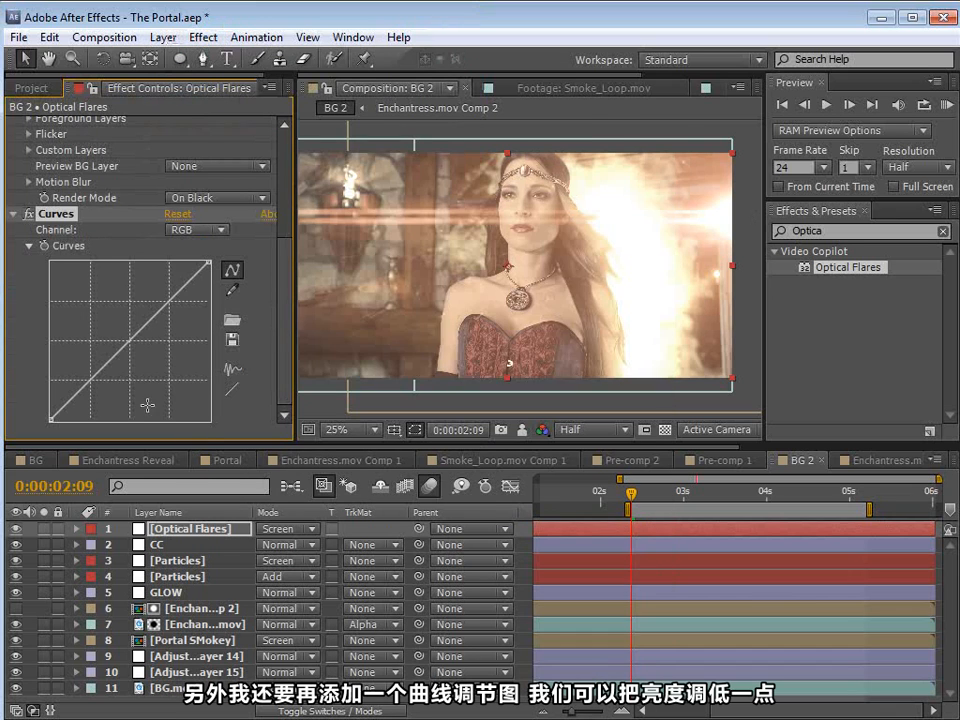
pyautogui.moveTo(128, 355)
pyautogui.mouseDown()
pyautogui.moveTo(176, 386)
pyautogui.moveTo(142, 369)
pyautogui.mouseUp()
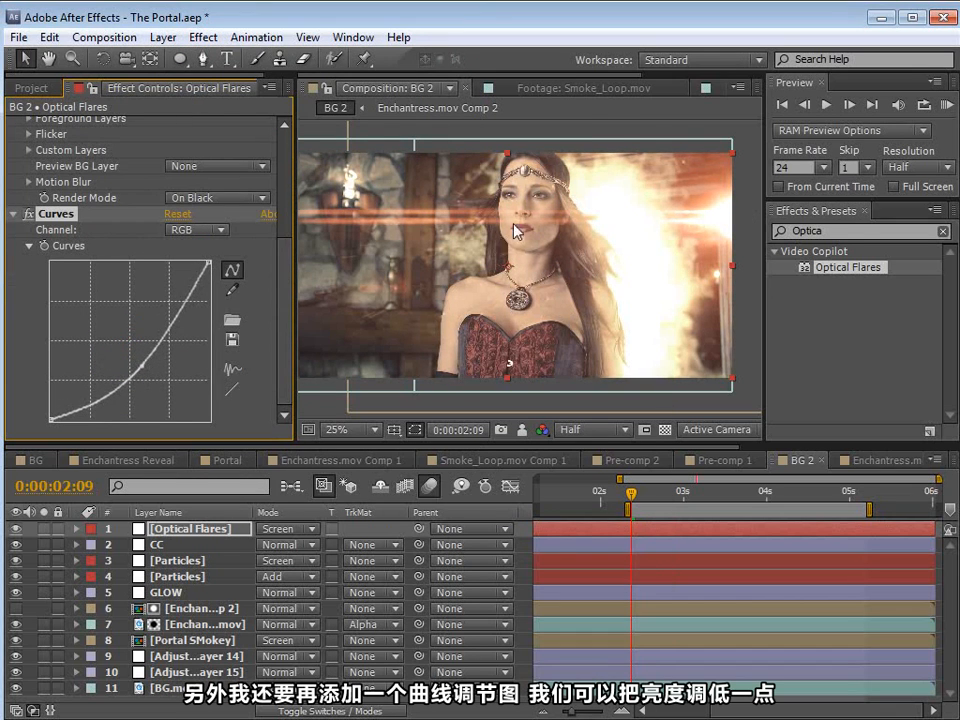
pyautogui.click(203, 37)
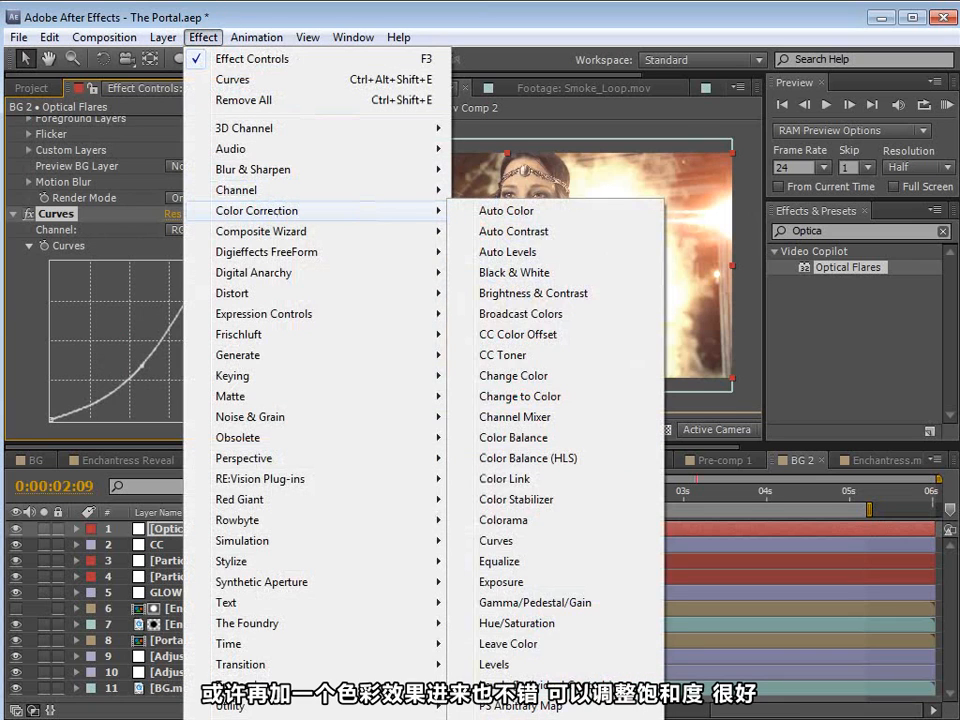
pyautogui.click(107, 386)
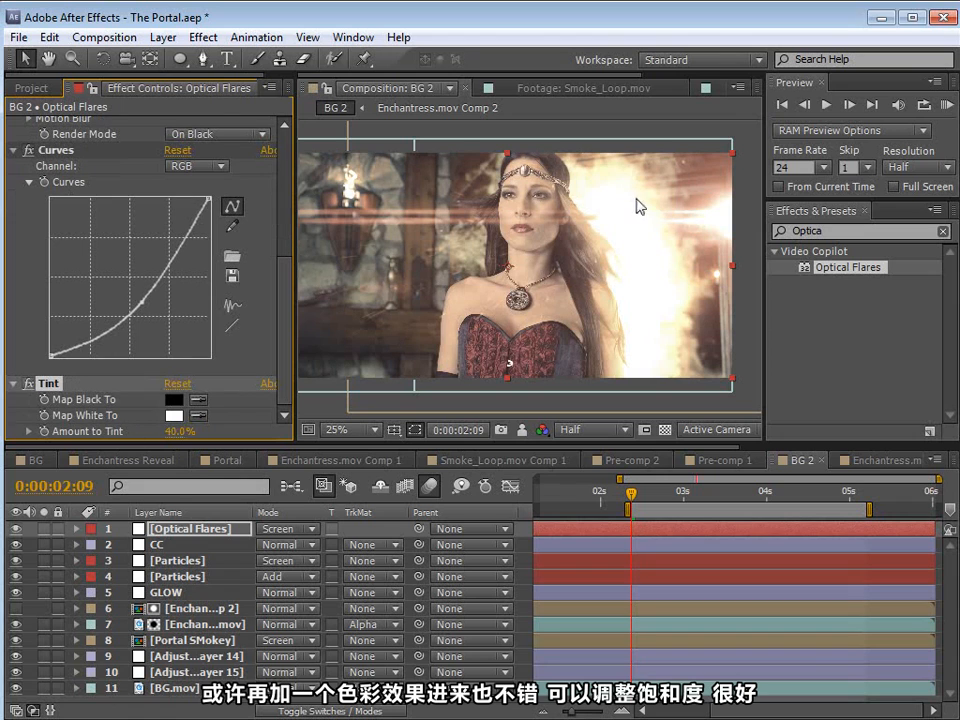
# Step: Shift the flare's color to a slightly yellower tan and raise the midpoint of its RGB curve a little
pyautogui.moveTo(284, 350); pyautogui.dragTo(285, 214)
pyautogui.click(176, 216)
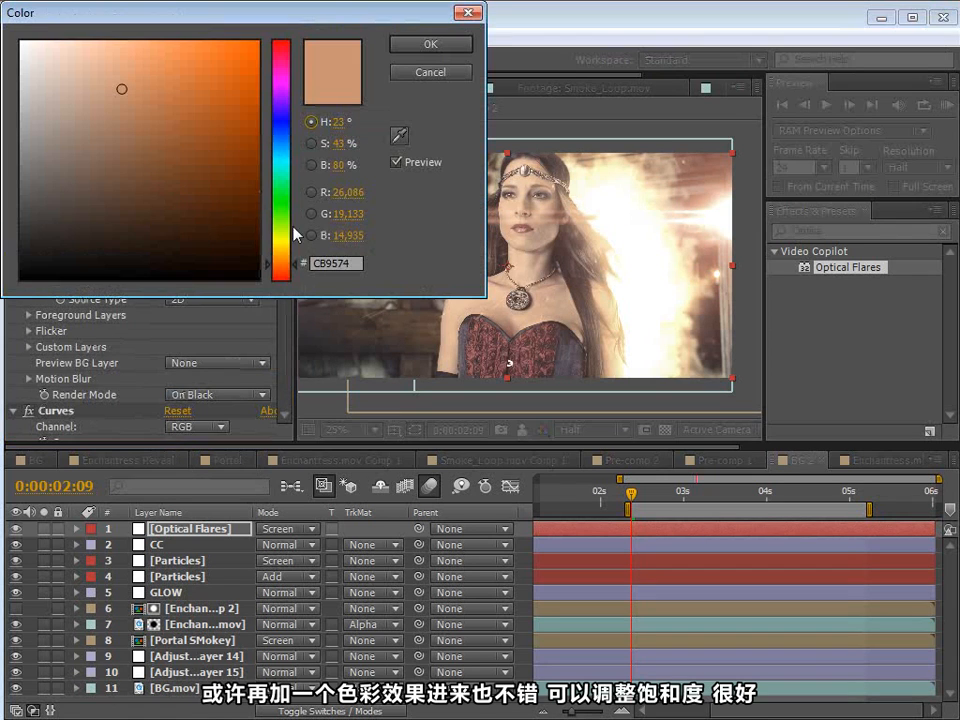
pyautogui.moveTo(284, 270); pyautogui.dragTo(282, 266)
pyautogui.moveTo(122, 120); pyautogui.dragTo(124, 99)
pyautogui.click(400, 44)
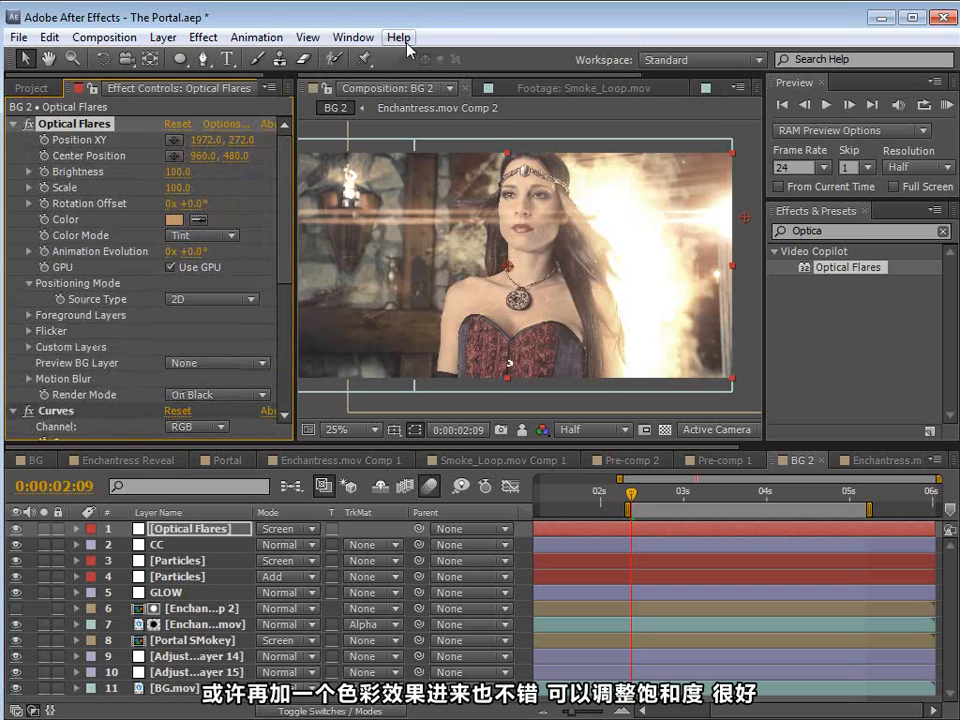
pyautogui.scroll(-5, 171, 311)
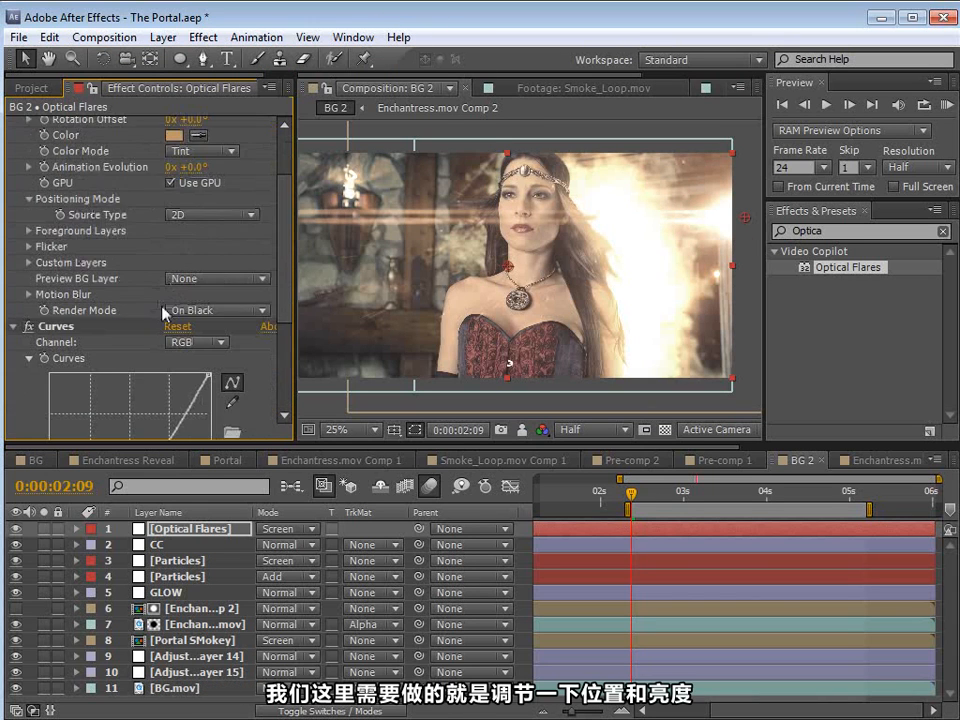
pyautogui.moveTo(142, 354); pyautogui.dragTo(133, 349)
pyautogui.scroll(5, 270, 356)
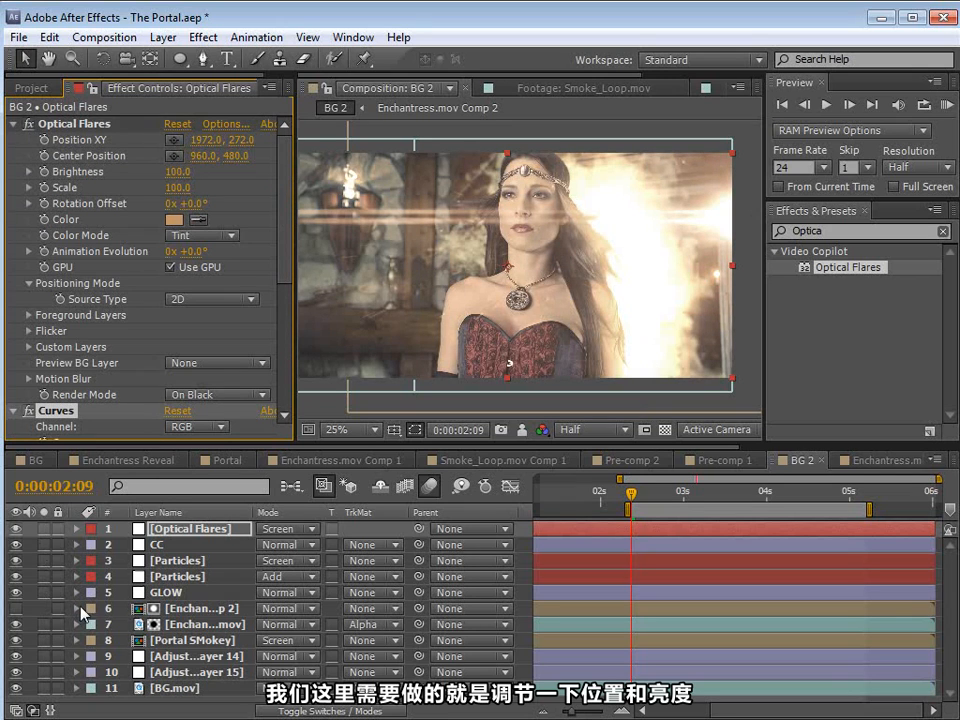
# Step: Solo the Optical Flares layer and keyframe Brightness, Scale and Position XY at 0:00:02:09, with the position at 2016, 588 by 0:00:03:03
pyautogui.click(43, 528)
pyautogui.click(68, 123)
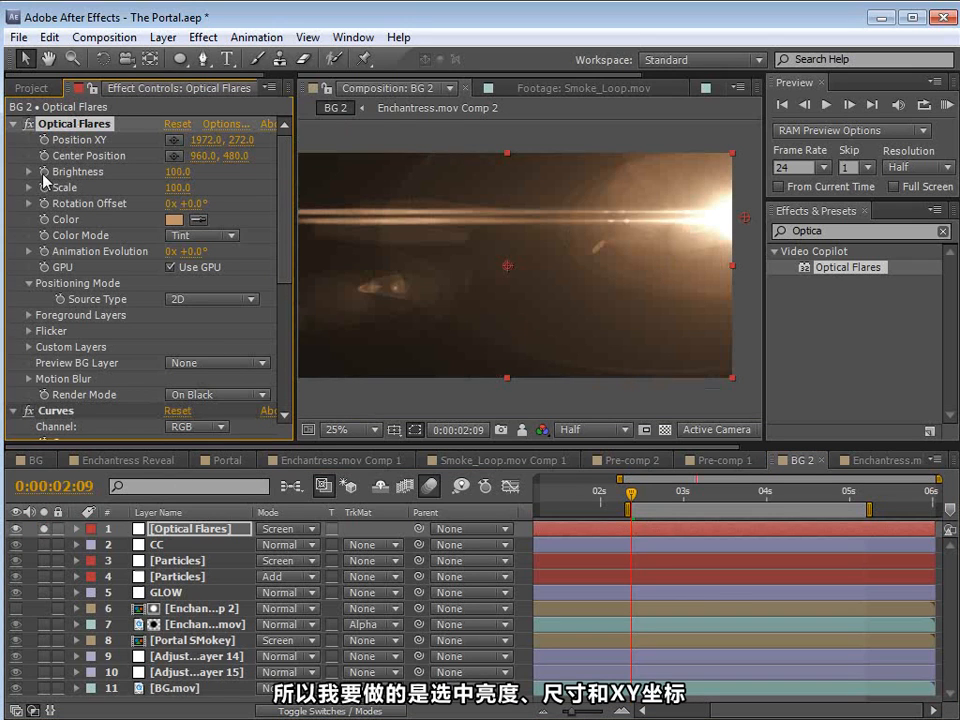
pyautogui.press('u')
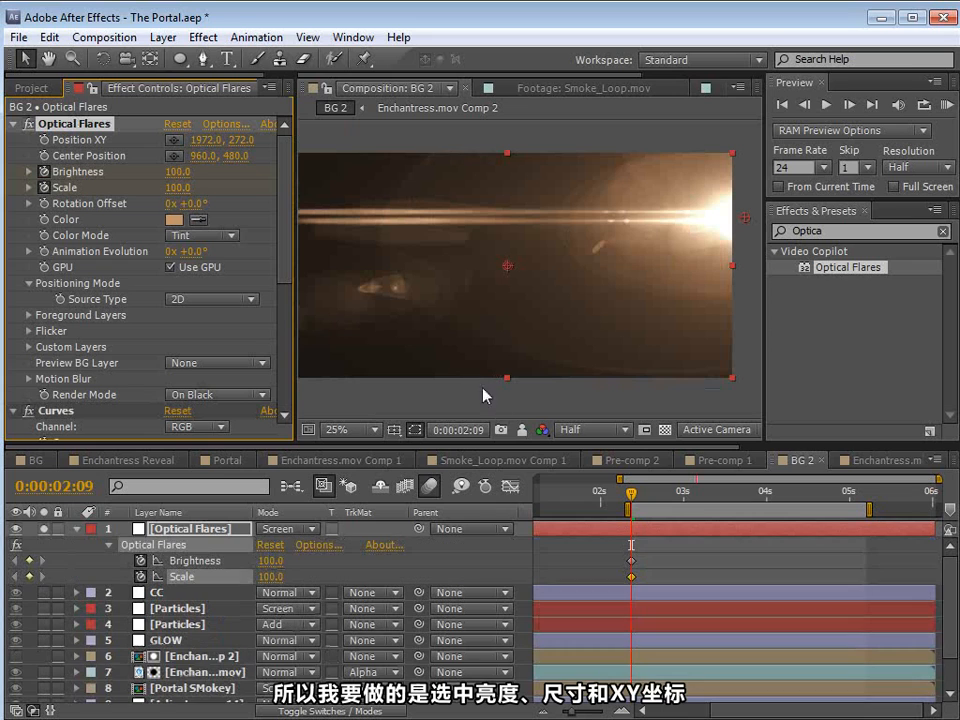
pyautogui.click(44, 140)
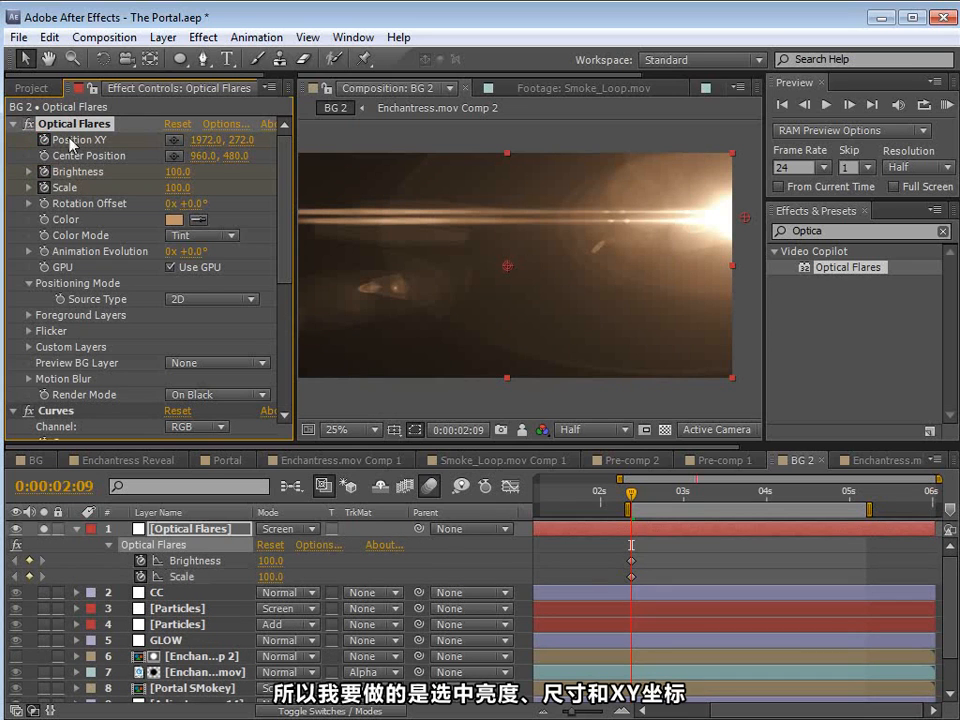
pyautogui.moveTo(632, 494); pyautogui.dragTo(692, 494)
pyautogui.moveTo(745, 222); pyautogui.dragTo(757, 297)
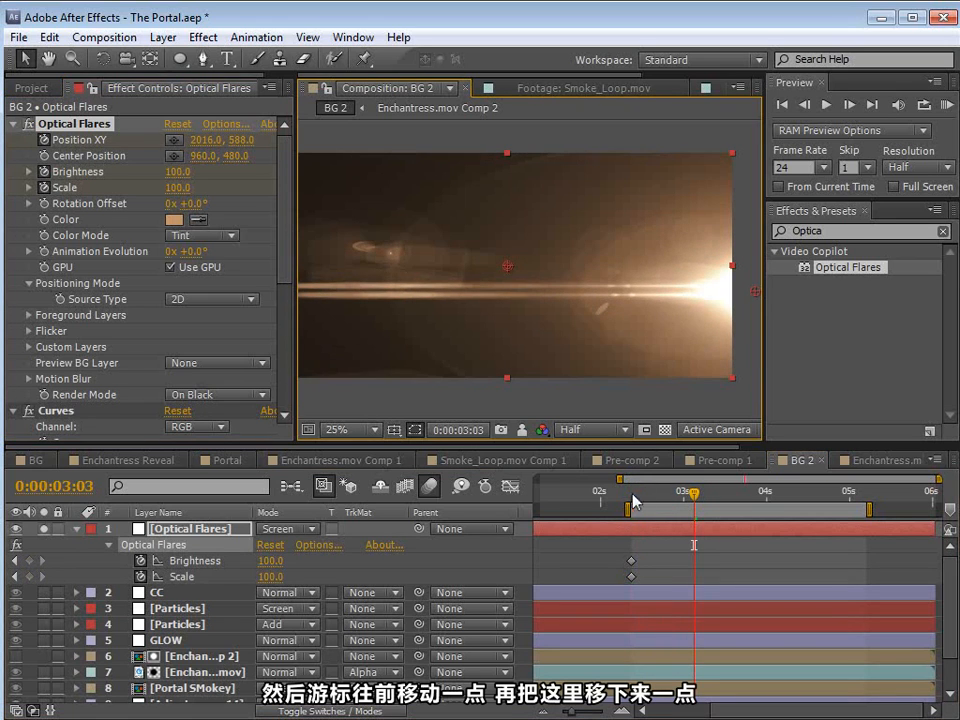
# Step: Keyframe the flare's Brightness at 0 at 0:00:02:09, 80 at 0:00:02:16 and 0 at 0:00:03:01
pyautogui.moveTo(632, 495)
pyautogui.mouseDown()
pyautogui.moveTo(660, 501)
pyautogui.moveTo(631, 503)
pyautogui.mouseUp()
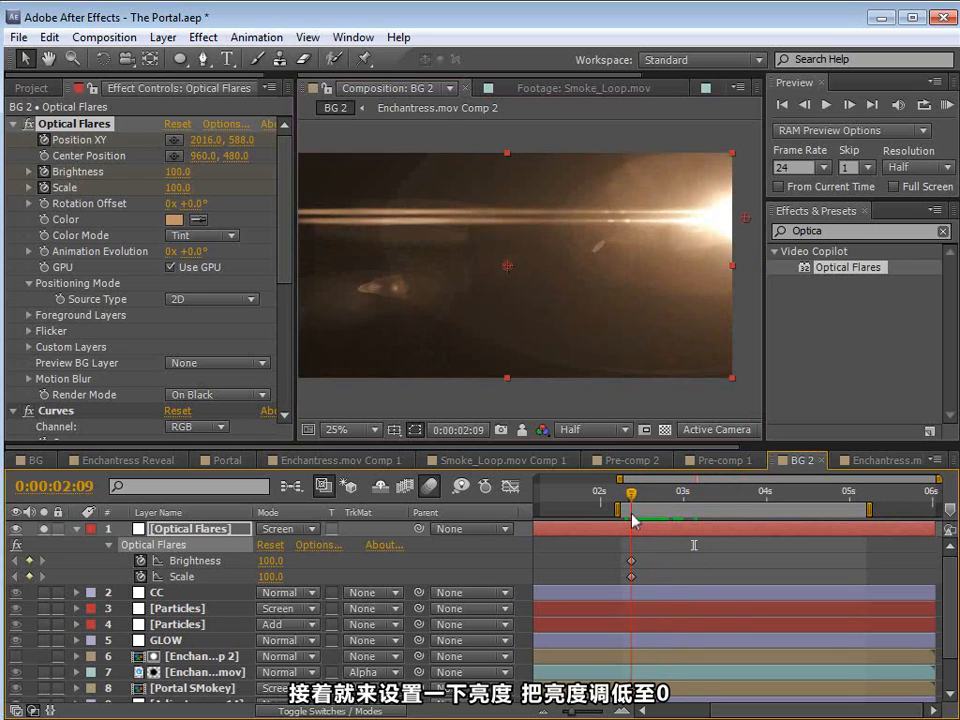
pyautogui.click(270, 561)
pyautogui.write('0')
pyautogui.press('Return')
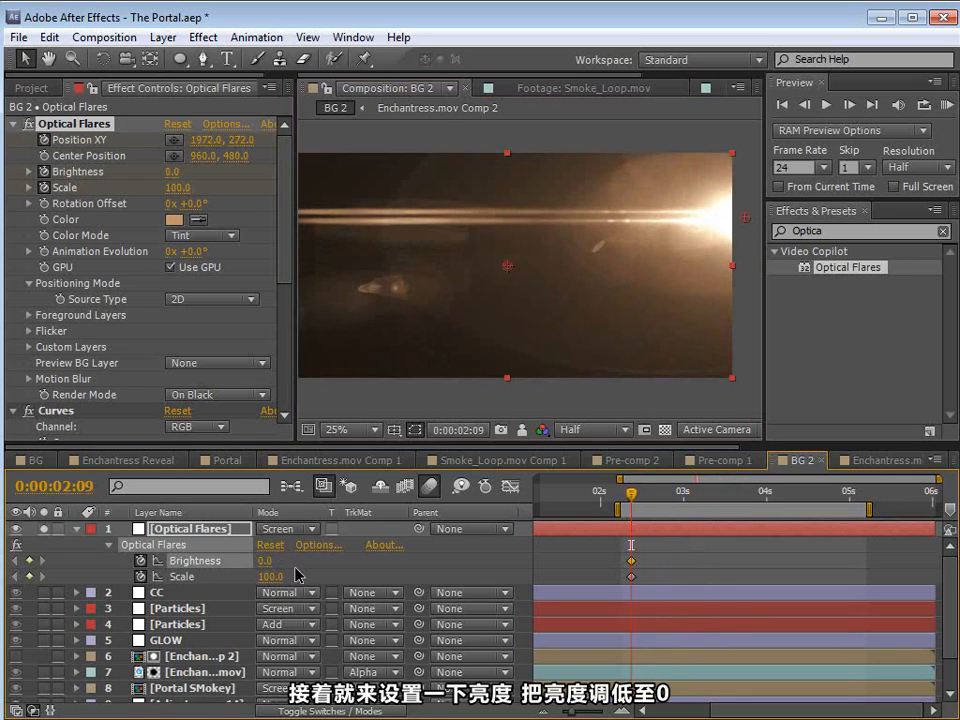
pyautogui.moveTo(633, 498); pyautogui.dragTo(688, 505)
pyautogui.click(269, 561)
pyautogui.write('80')
pyautogui.press('Return')
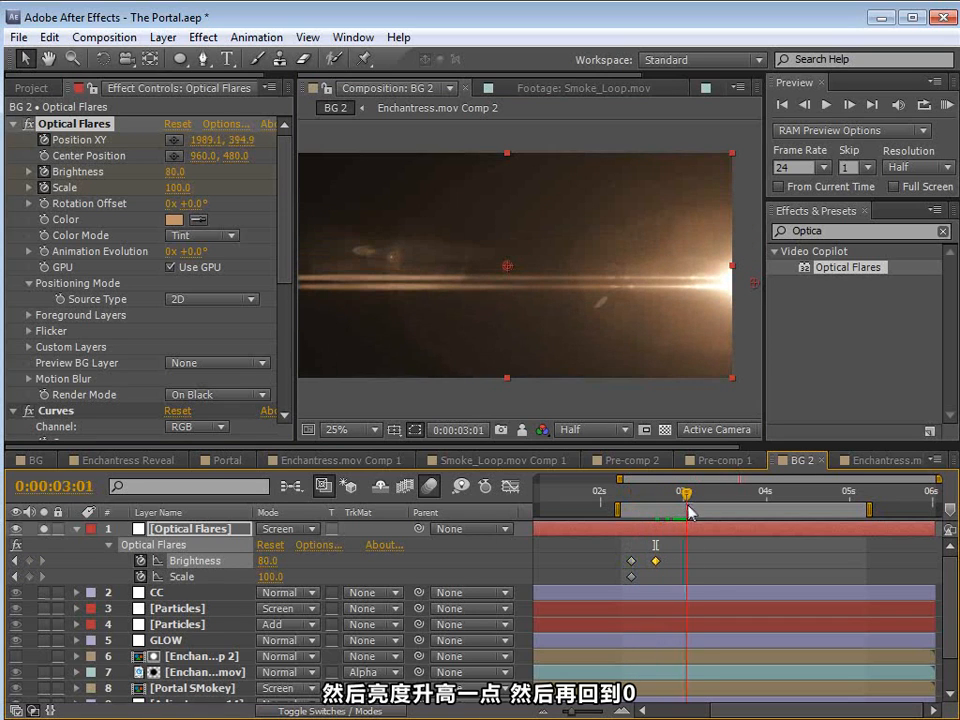
pyautogui.write('0')
pyautogui.press('Return')
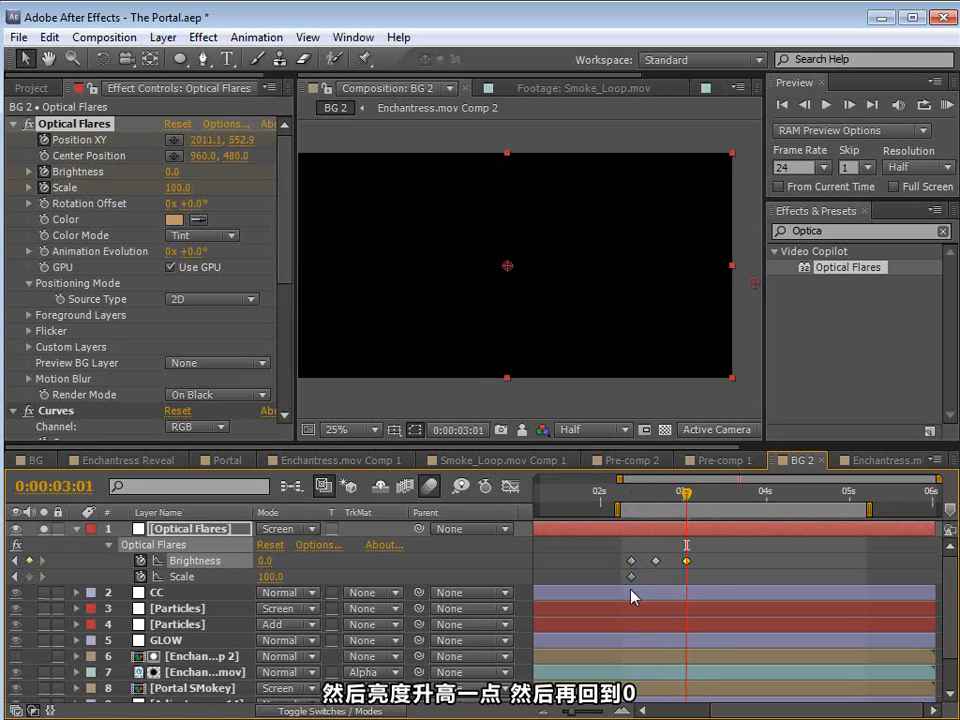
# Step: Reveal all the flare's keyframes, align the last Brightness keyframe with the final Position XY keyframe, and scrub through the flash
pyautogui.press('u')
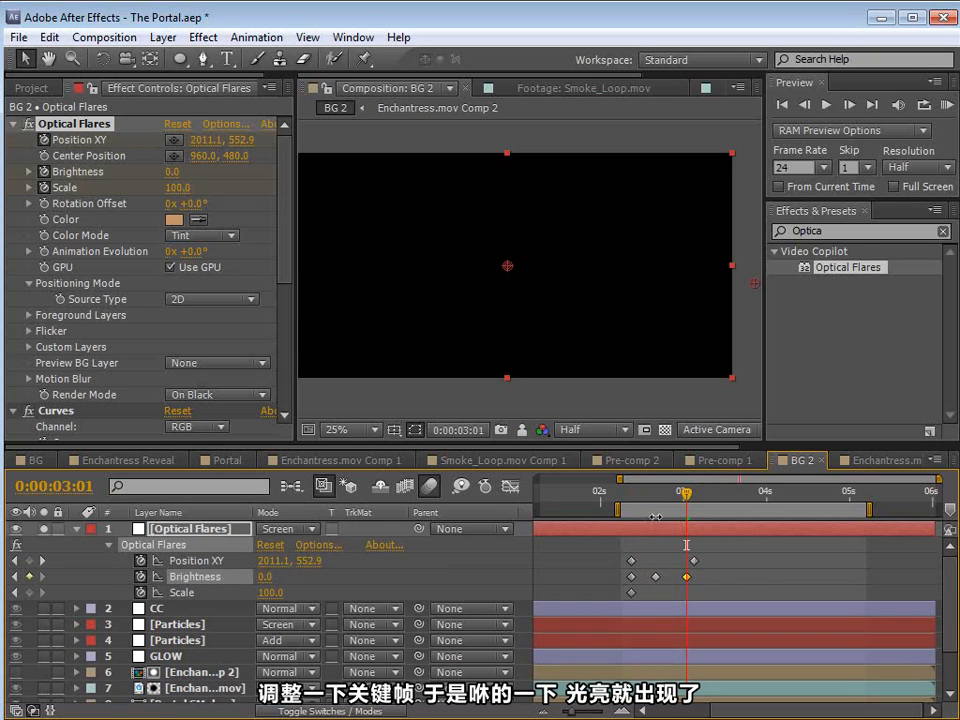
pyautogui.moveTo(690, 580); pyautogui.dragTo(693, 580)
pyautogui.moveTo(629, 500); pyautogui.dragTo(660, 545)
# Step: Duplicate the animated Optical Flares layer
pyautogui.click(575, 526)
pyautogui.click(46, 37)
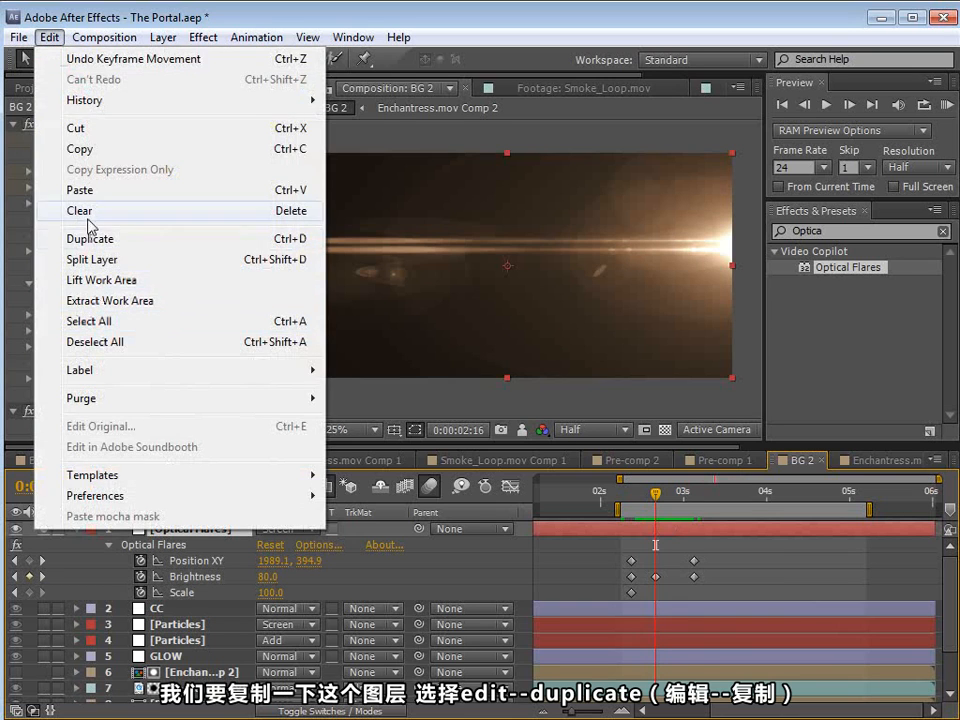
pyautogui.click(90, 241)
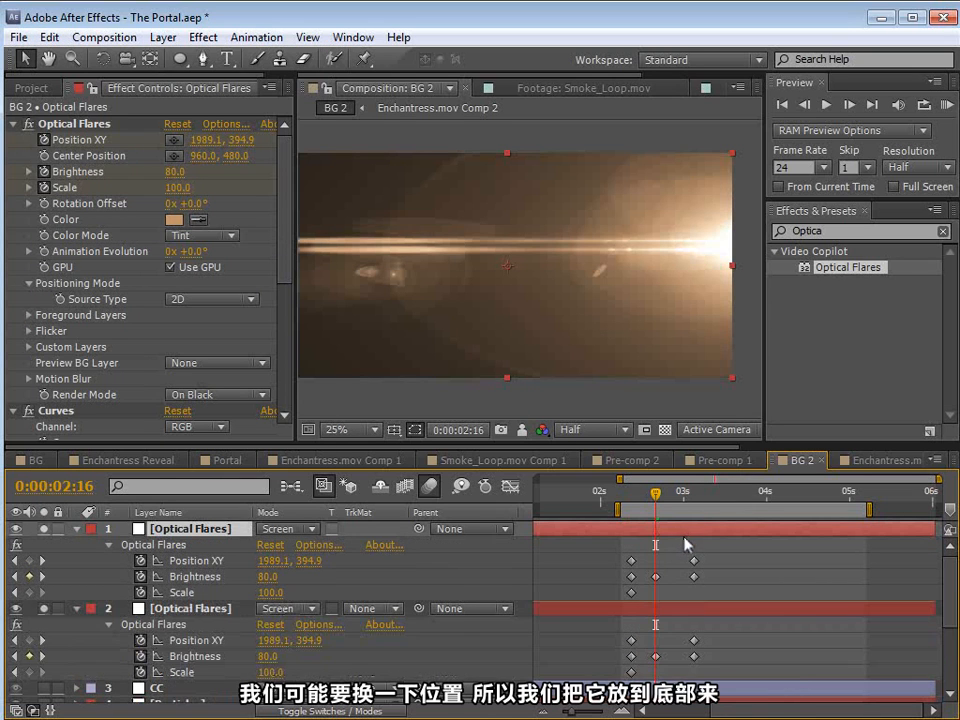
# Step: Move the duplicate flare beyond the frame's left edge, keyframing Position XY at -124, 712 at 0:00:02:09 and -160, 252 at 0:00:03:03
pyautogui.moveTo(640, 498); pyautogui.dragTo(631, 497)
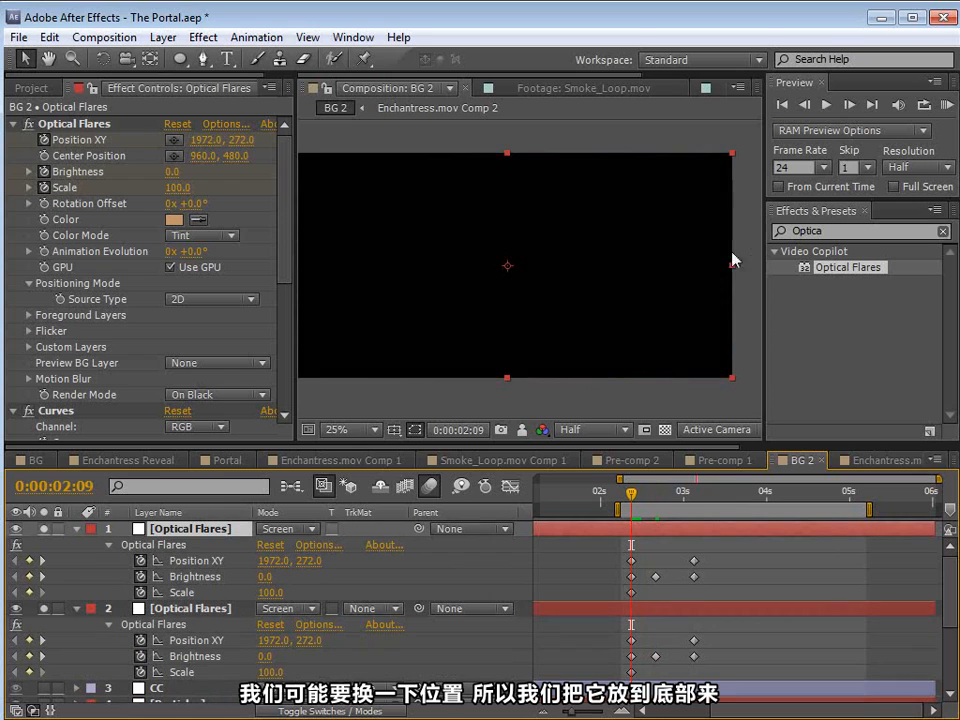
pyautogui.press(',')
pyautogui.click(92, 123)
pyautogui.moveTo(639, 246); pyautogui.dragTo(394, 297)
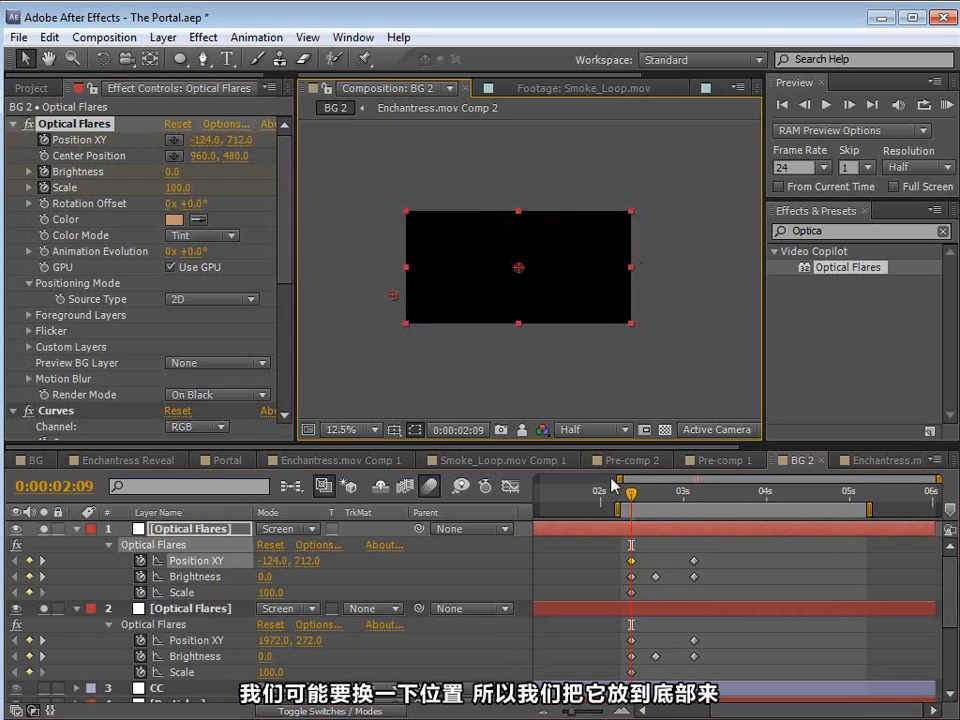
pyautogui.moveTo(636, 497); pyautogui.dragTo(694, 494)
pyautogui.moveTo(641, 288); pyautogui.dragTo(386, 249)
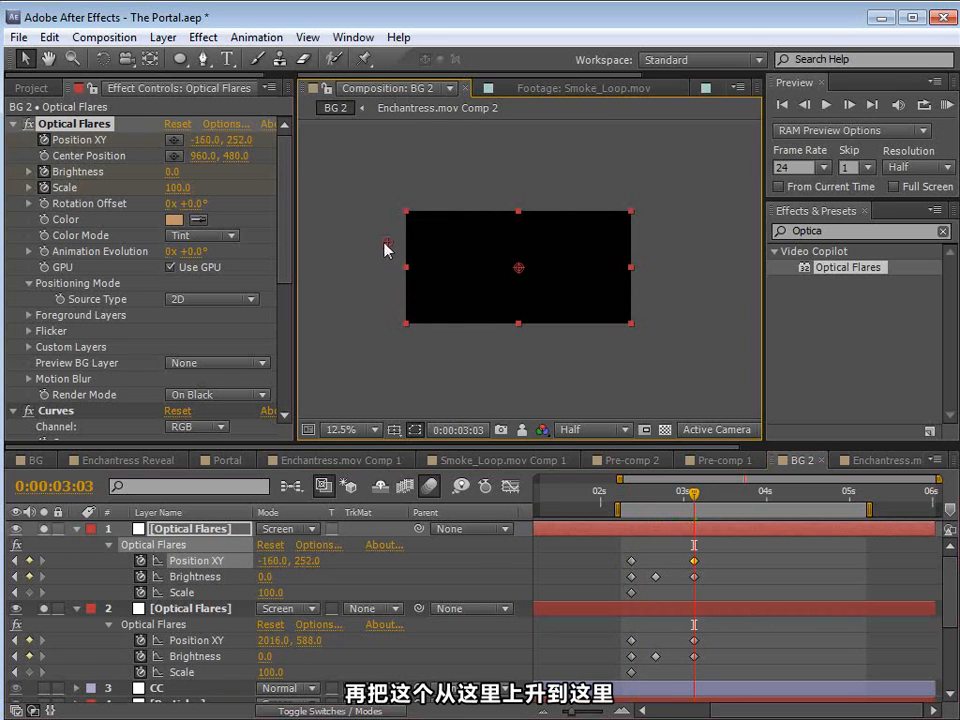
# Step: Readjust the duplicate flare's Position XY keyframes, placing its end position farther outside the left edge at -480, 516
pyautogui.moveTo(682, 490)
pyautogui.mouseDown()
pyautogui.moveTo(627, 494)
pyautogui.moveTo(694, 502)
pyautogui.mouseUp()
pyautogui.moveTo(386, 241); pyautogui.dragTo(406, 282)
pyautogui.moveTo(626, 491); pyautogui.dragTo(690, 509)
pyautogui.moveTo(408, 283); pyautogui.dragTo(381, 279)
# Step: Shift the duplicate flare layer about 15 frames earlier and turn off solo on both Optical Flares layers
pyautogui.moveTo(640, 495); pyautogui.dragTo(620, 531)
pyautogui.moveTo(706, 499); pyautogui.dragTo(711, 500)
pyautogui.click(44, 530)
pyautogui.click(44, 610)
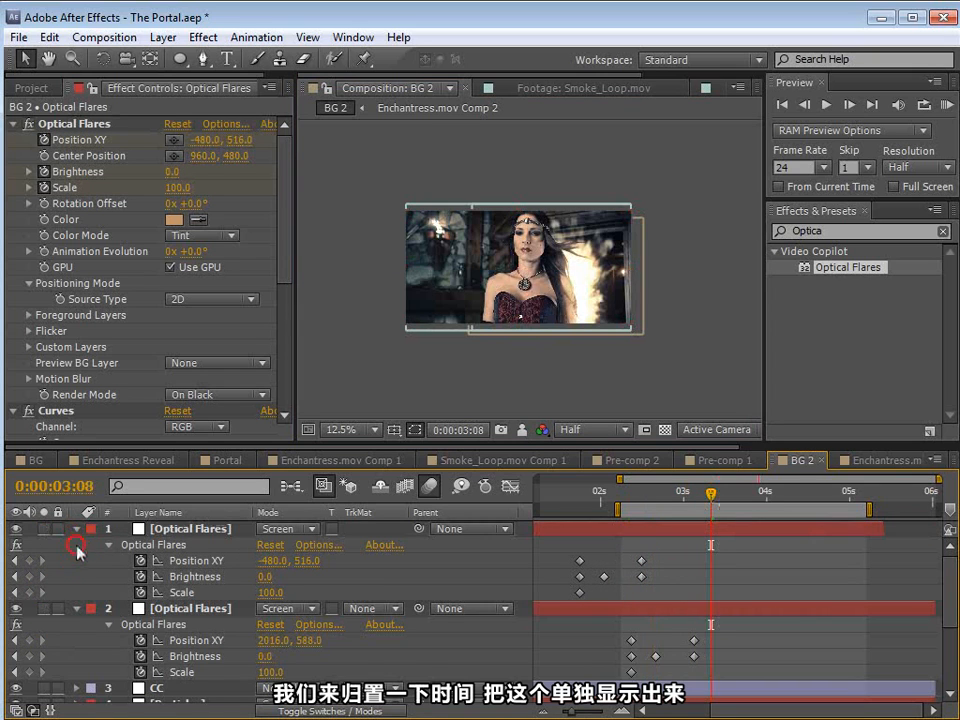
# Step: Shift the original Optical Flares layer about 8 frames later and set its Brightness peak keyframe at 0:00:03:00 to 180
pyautogui.click(76, 529)
pyautogui.click(76, 545)
pyautogui.click(652, 497)
pyautogui.moveTo(652, 497); pyautogui.dragTo(683, 497)
pyautogui.click(645, 537)
pyautogui.click(636, 545)
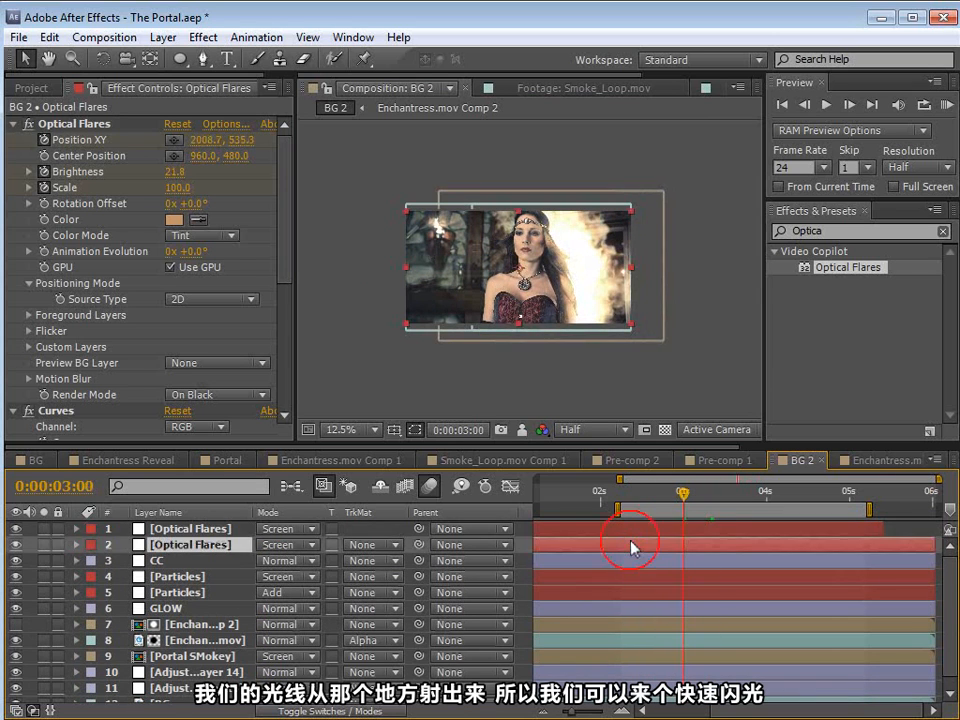
pyautogui.press('u')
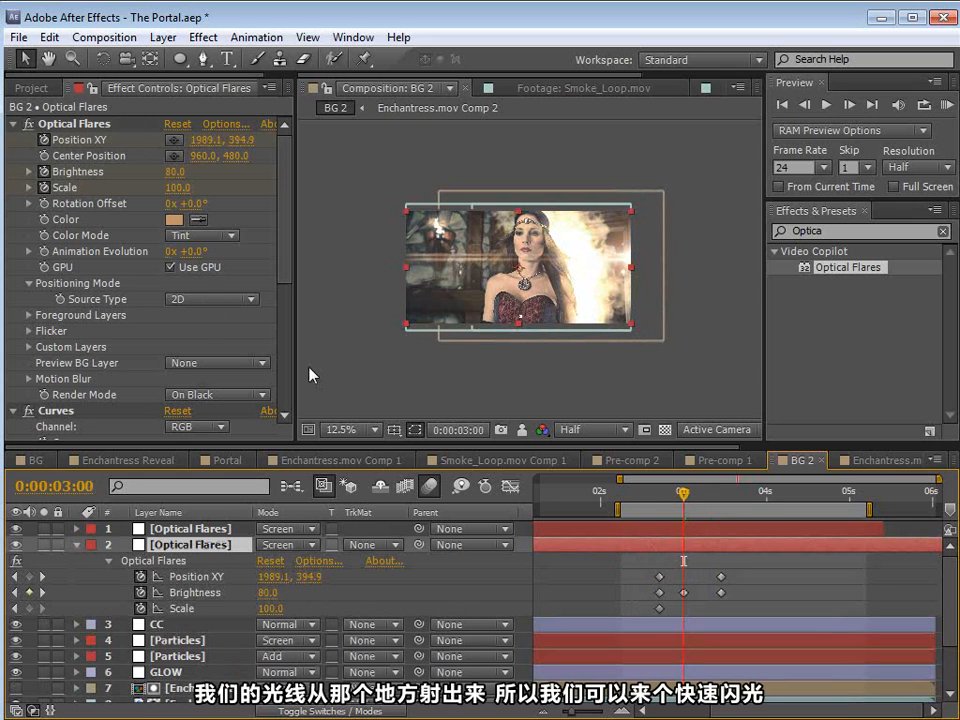
pyautogui.moveTo(177, 185); pyautogui.dragTo(193, 189)
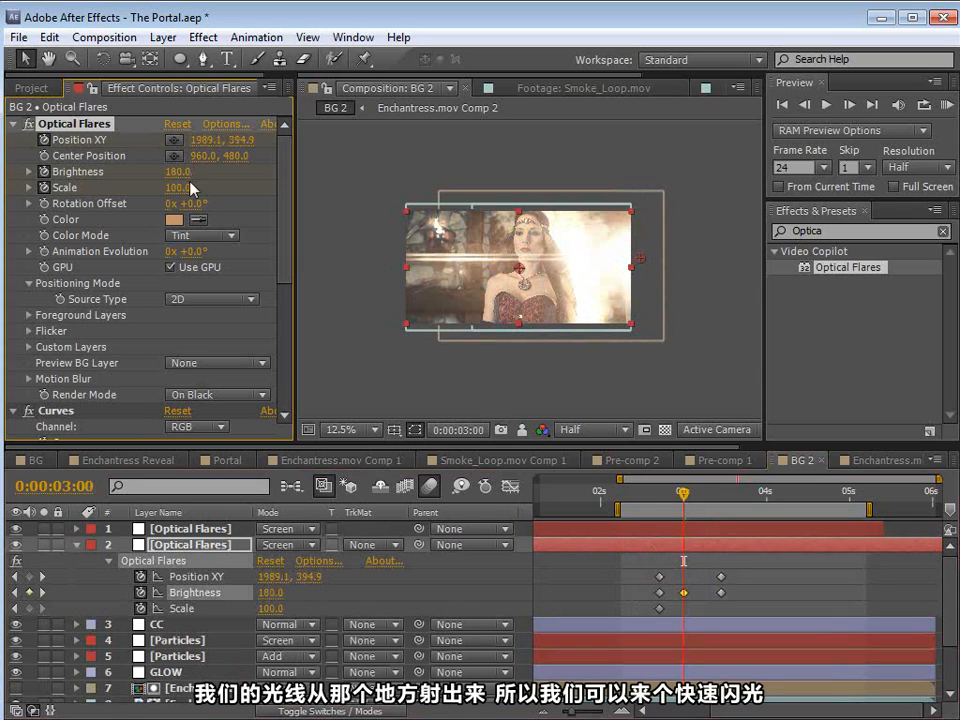
# Step: Shift the duplicate Optical Flares layer about 5 frames later
pyautogui.click(677, 530)
pyautogui.press('u')
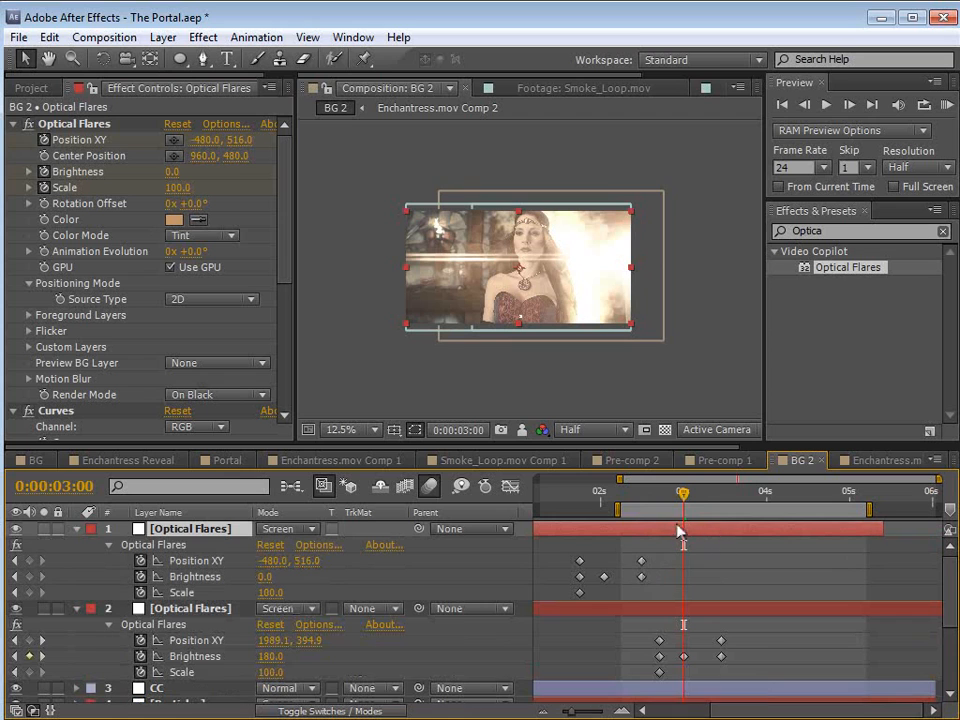
pyautogui.moveTo(567, 492); pyautogui.dragTo(686, 517)
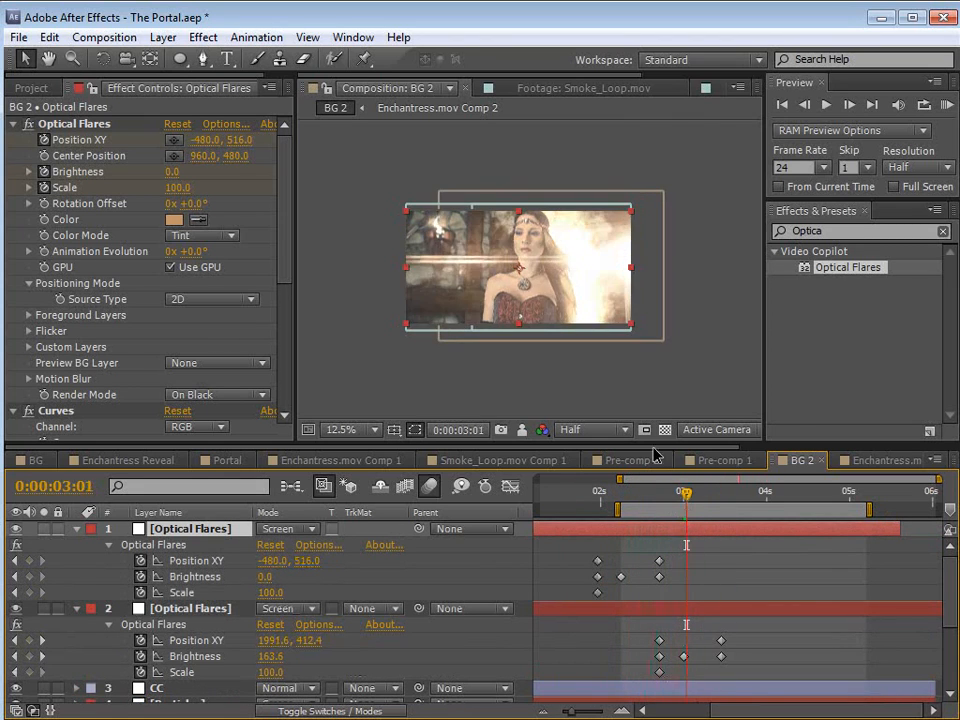
# Step: On the original flare, remove Scale keyframing, set Scale to 160, and move the Brightness peak keyframe to 0:00:03:01 with value 100
pyautogui.scroll(1, 632, 370)
pyautogui.click(697, 612)
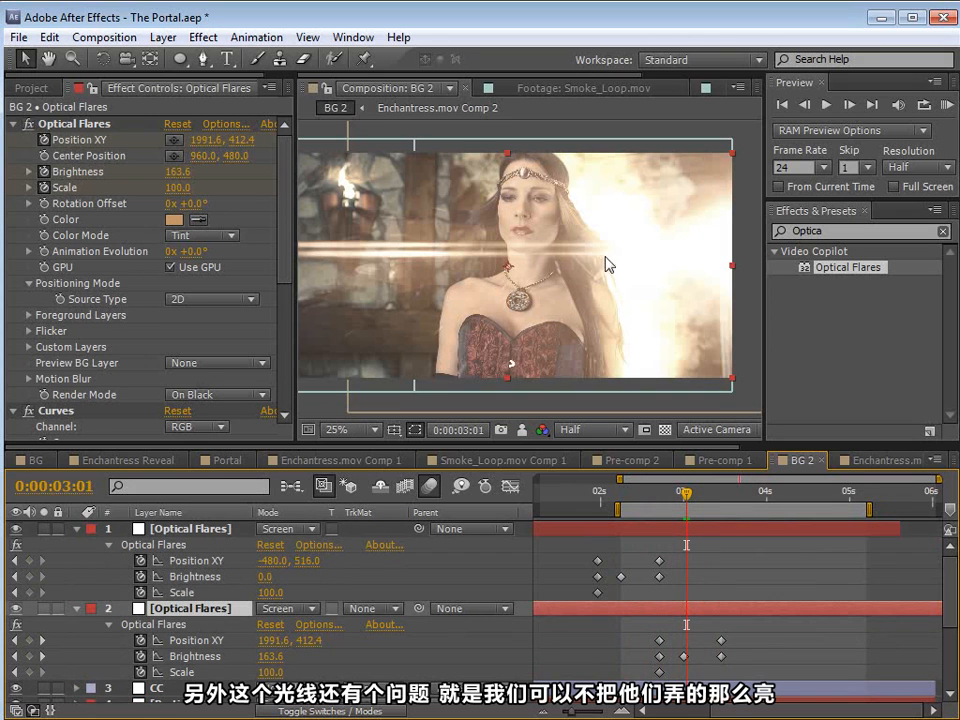
pyautogui.click(44, 188)
pyautogui.moveTo(181, 187); pyautogui.dragTo(183, 187)
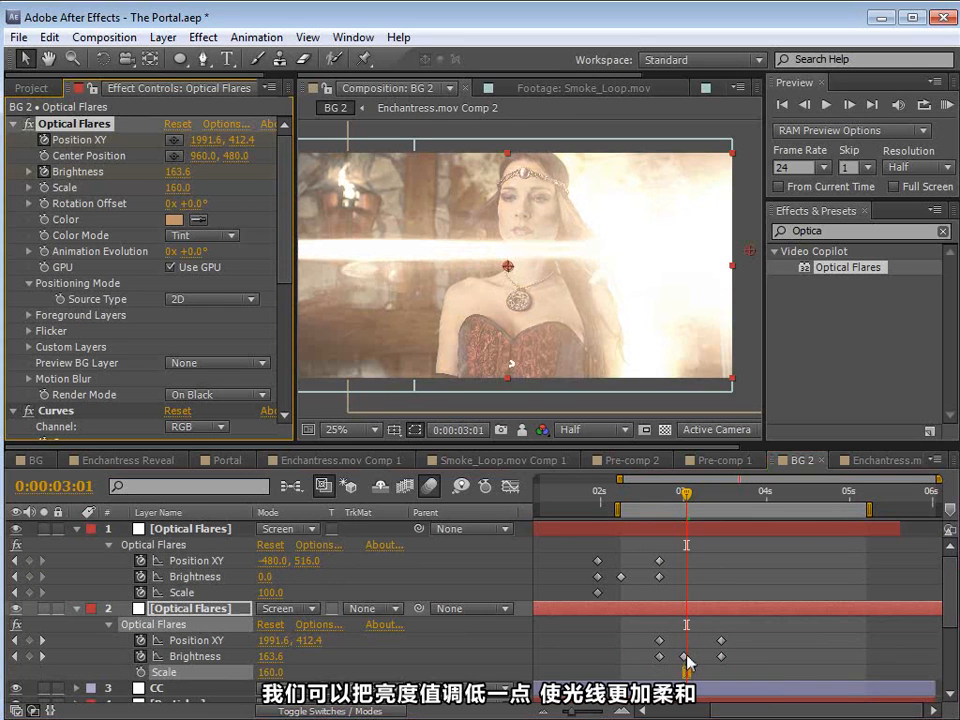
pyautogui.moveTo(686, 657); pyautogui.dragTo(688, 657)
pyautogui.moveTo(193, 184)
pyautogui.mouseDown()
pyautogui.moveTo(170, 171)
pyautogui.moveTo(180, 171)
pyautogui.mouseUp()
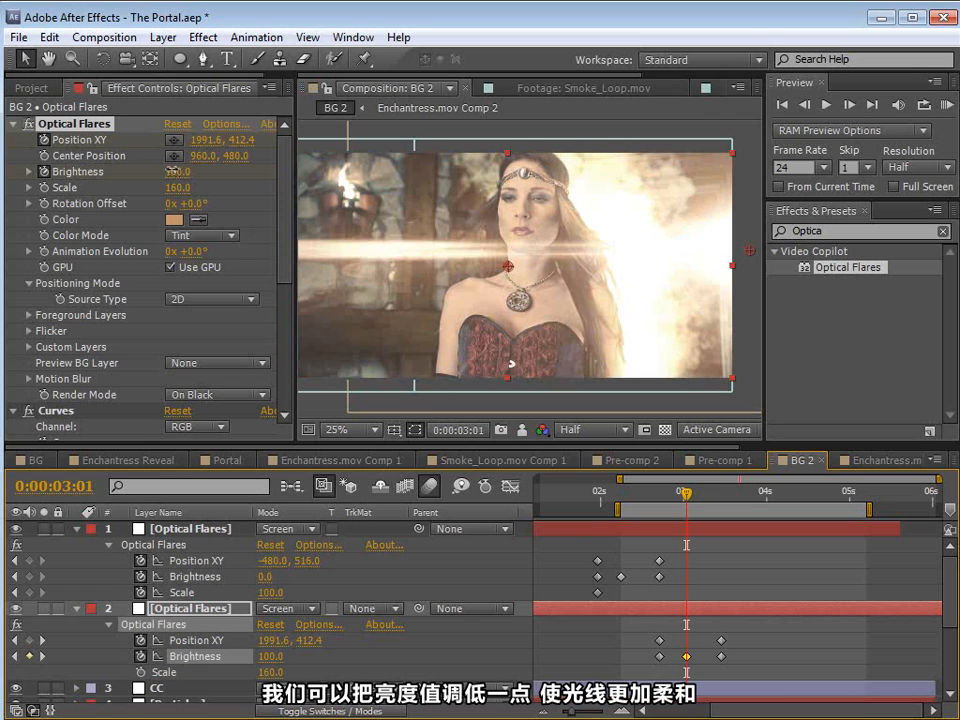
# Step: Add a Box Blur effect to the original flare layer, increase its blur radius, and scrub through the flashes
pyautogui.click(200, 37)
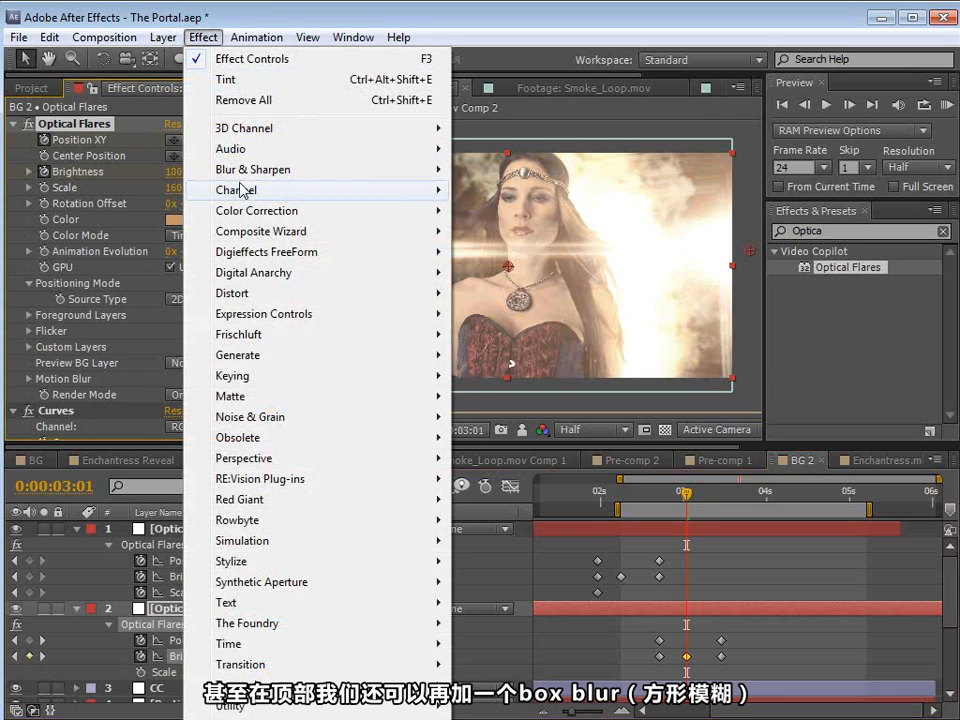
pyautogui.moveTo(448, 167)
pyautogui.click(488, 190)
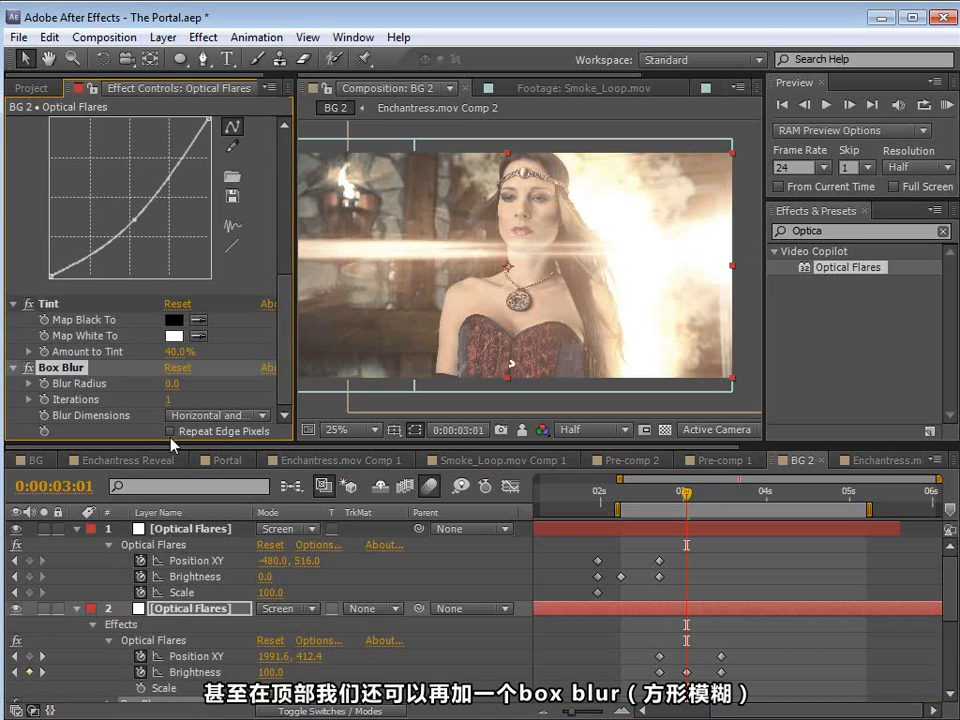
pyautogui.moveTo(168, 395)
pyautogui.mouseDown()
pyautogui.moveTo(221, 375)
pyautogui.moveTo(211, 377)
pyautogui.mouseUp()
pyautogui.moveTo(655, 489); pyautogui.dragTo(688, 537)
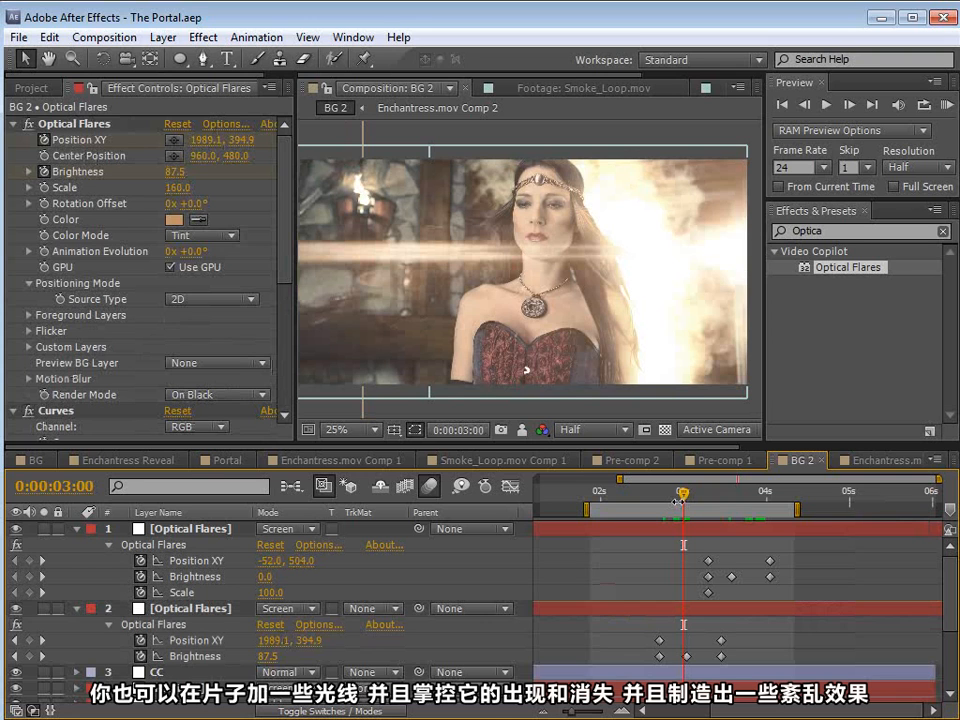
pyautogui.moveTo(683, 490); pyautogui.dragTo(775, 500)
# Step: Switch to the Demon Cam reference movie and review the flashes around the enchantress's portal shot from about 00:01:04
pyautogui.hotkey('alt', 'Tab')
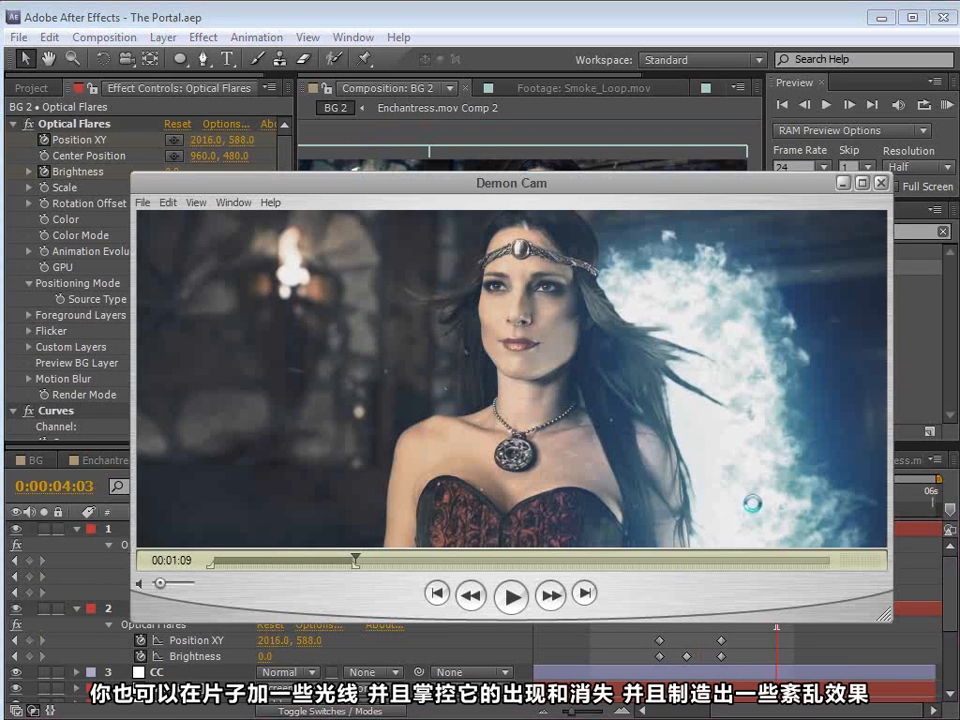
pyautogui.moveTo(439, 187); pyautogui.dragTo(444, 180)
pyautogui.click(516, 591)
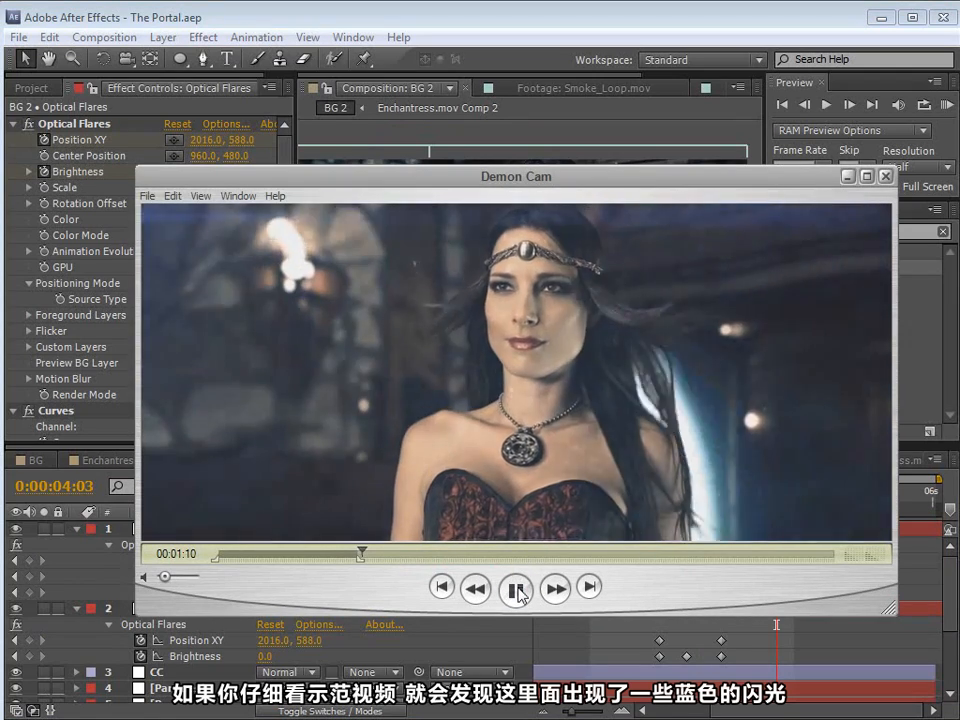
pyautogui.click(516, 591)
pyautogui.click(366, 552)
pyautogui.moveTo(366, 552); pyautogui.dragTo(351, 561)
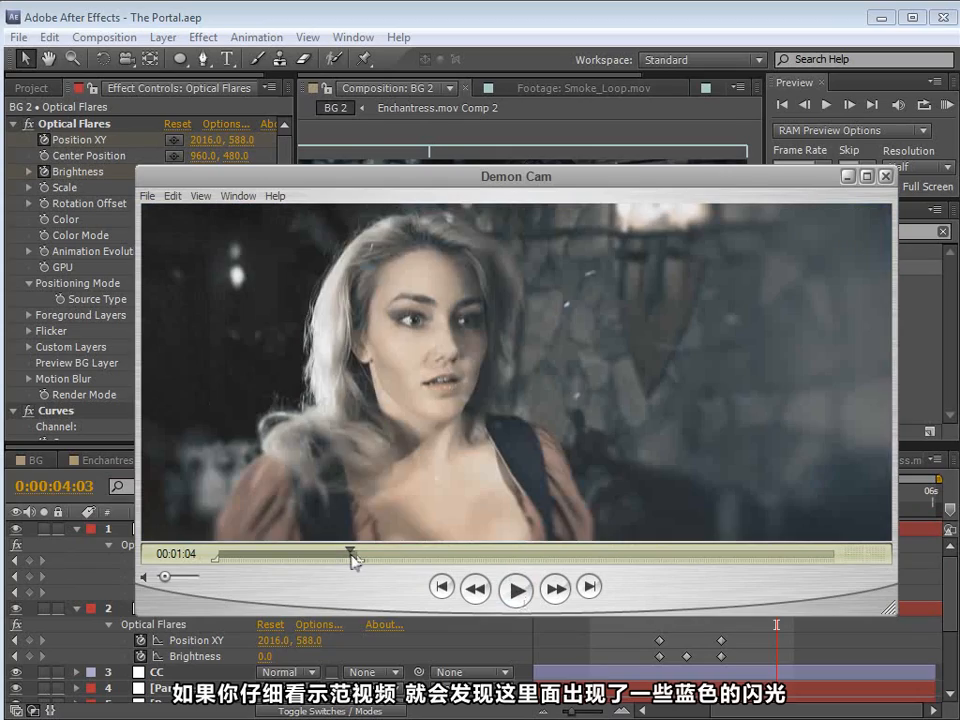
pyautogui.click(514, 596)
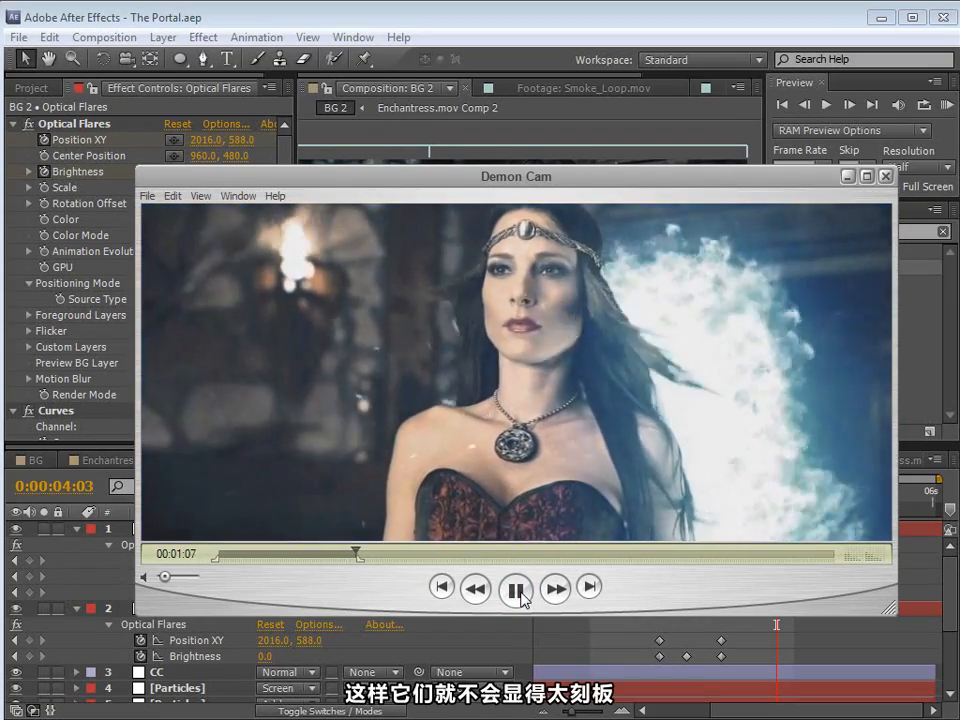
pyautogui.click(516, 591)
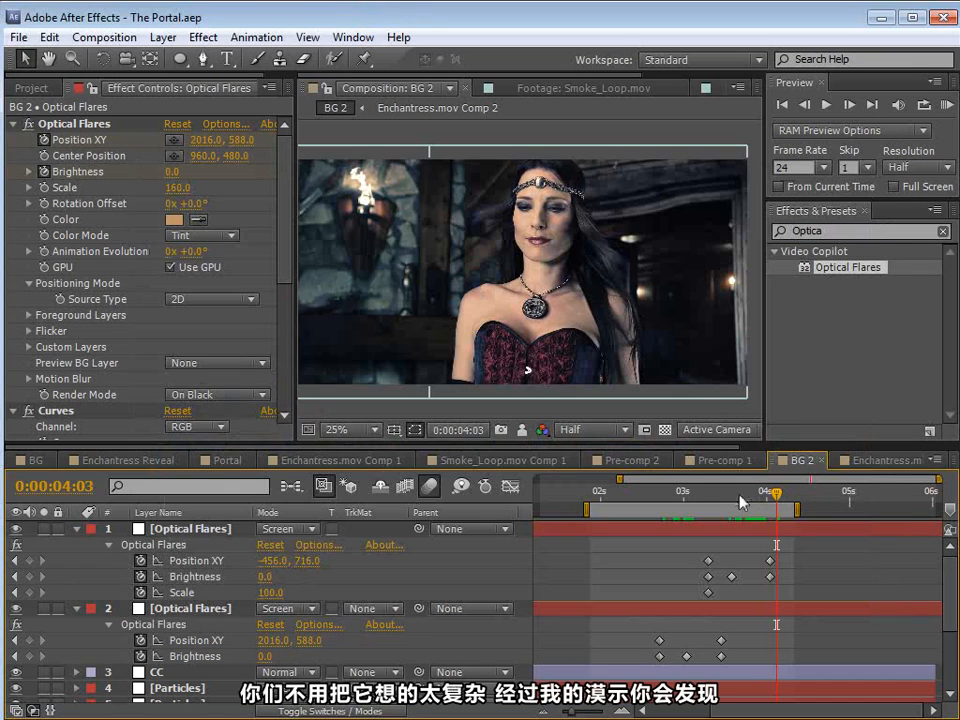
# Step: Back in After Effects, slightly lower the original flare's Brightness keyframe at 0:00:03:01 and preview both flares
pyautogui.moveTo(743, 500); pyautogui.dragTo(686, 545)
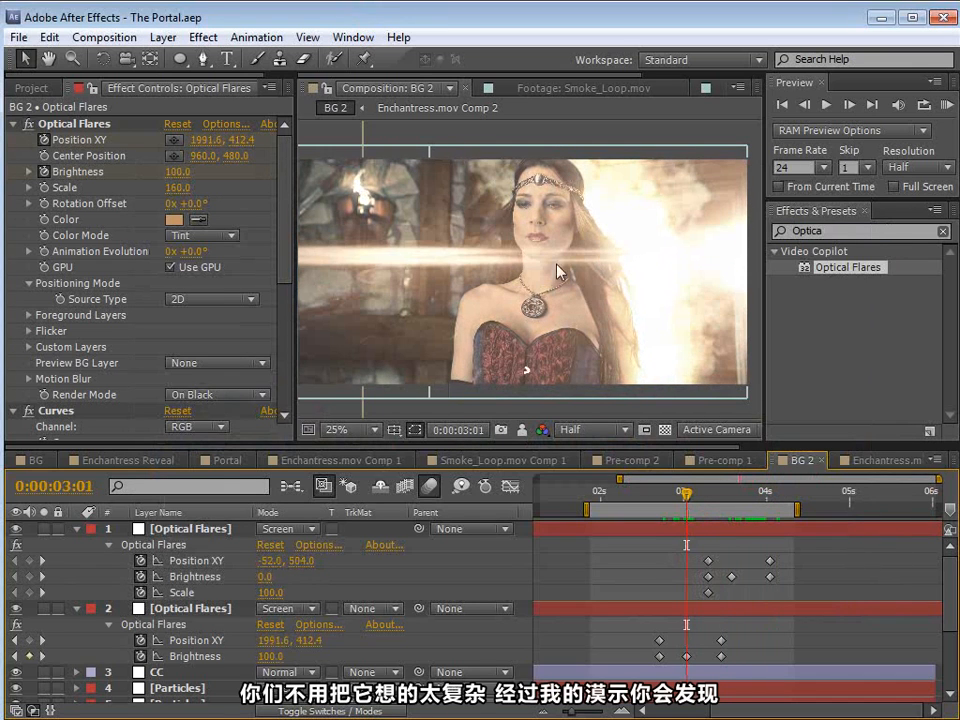
pyautogui.moveTo(271, 656); pyautogui.dragTo(267, 656)
pyautogui.moveTo(670, 515); pyautogui.dragTo(735, 528)
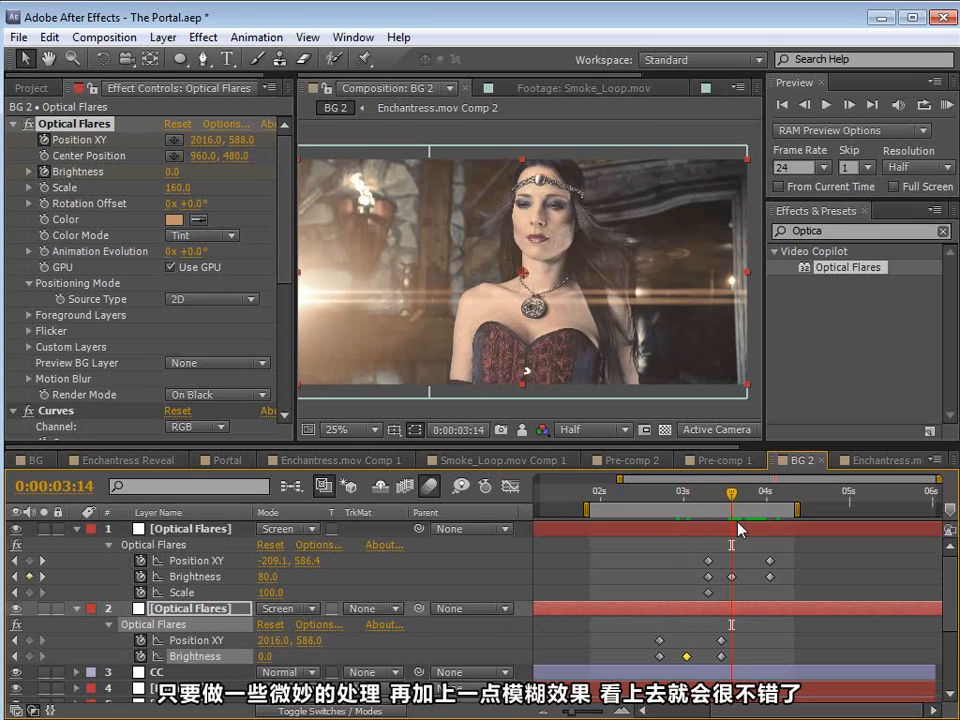
pyautogui.press('KP_0')
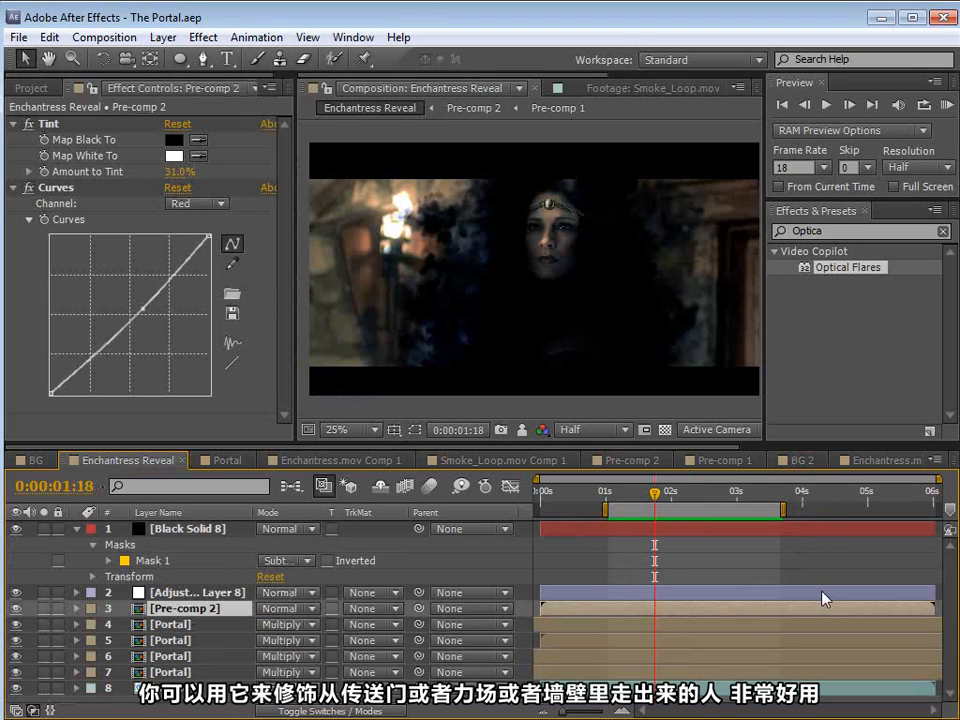
# Step: Preview the smoke reveal of the face in the Enchantress Reveal composition
pyautogui.moveTo(645, 503)
pyautogui.mouseDown()
pyautogui.moveTo(611, 503)
pyautogui.moveTo(694, 505)
pyautogui.moveTo(650, 505)
pyautogui.mouseUp()
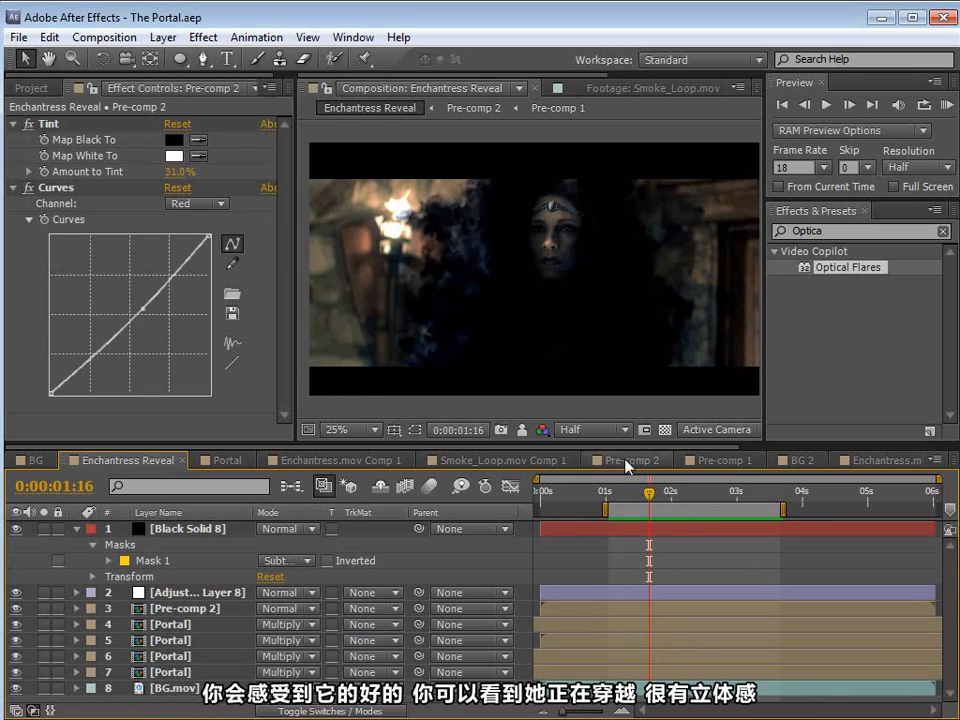
pyautogui.press('KP_0')
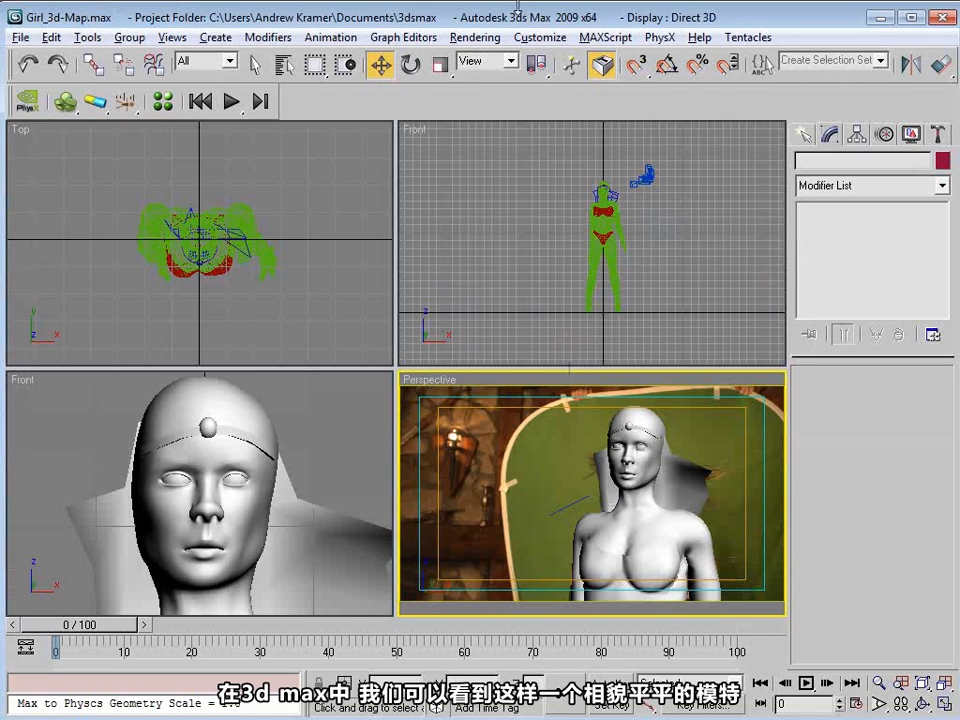
# Step: In 3ds Max, maximize the Perspective view showing the female model over the green-screen plate
pyautogui.click(499, 216)
pyautogui.click(467, 447)
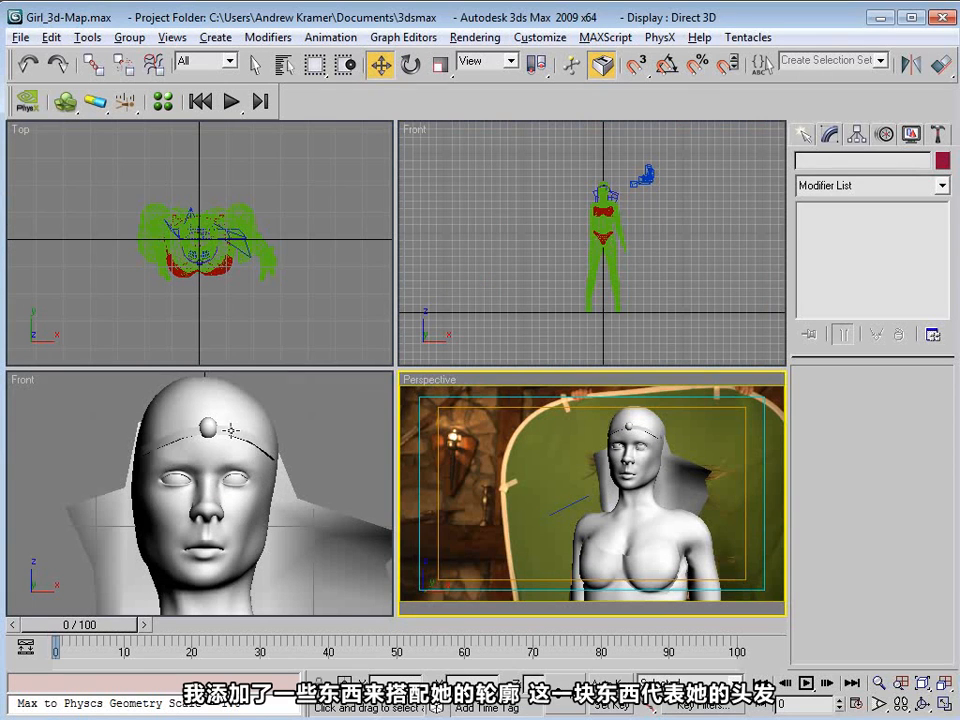
pyautogui.click(208, 378)
pyautogui.click(313, 414)
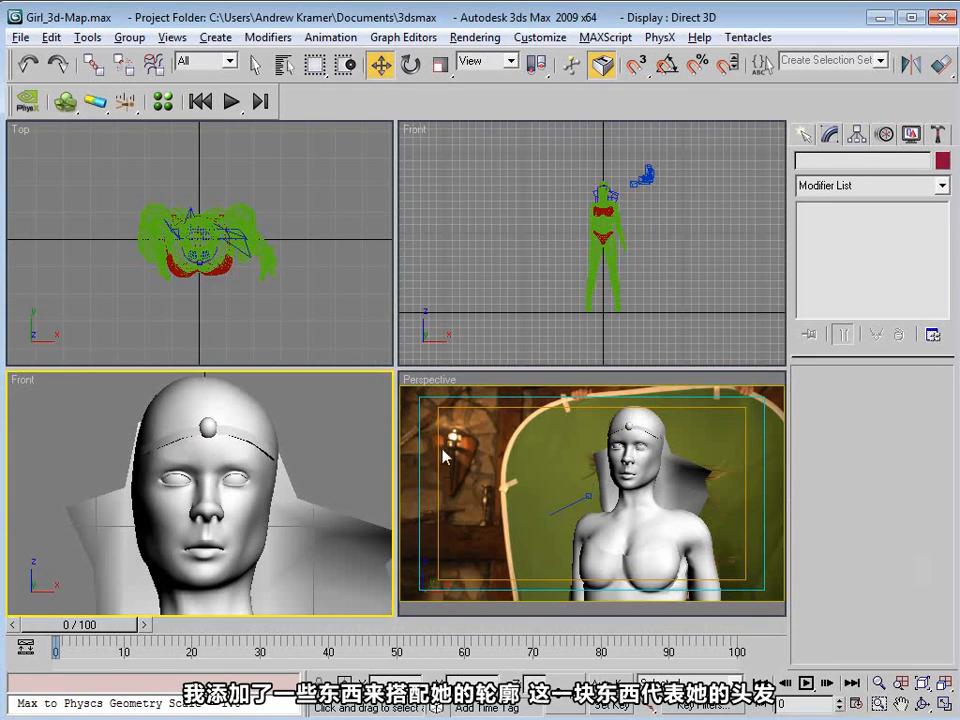
pyautogui.click(484, 449)
pyautogui.hotkey('alt', 'w')
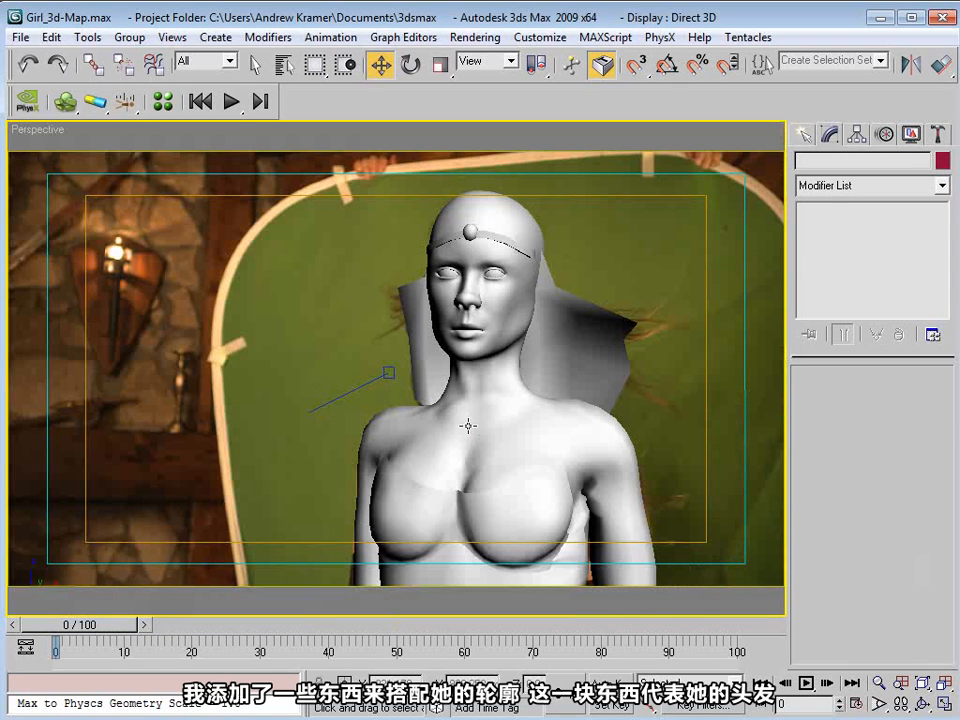
# Step: Inspect the hair plane and toggle between shaded and wireframe display to compare the model's outline with the actress
pyautogui.click(582, 345)
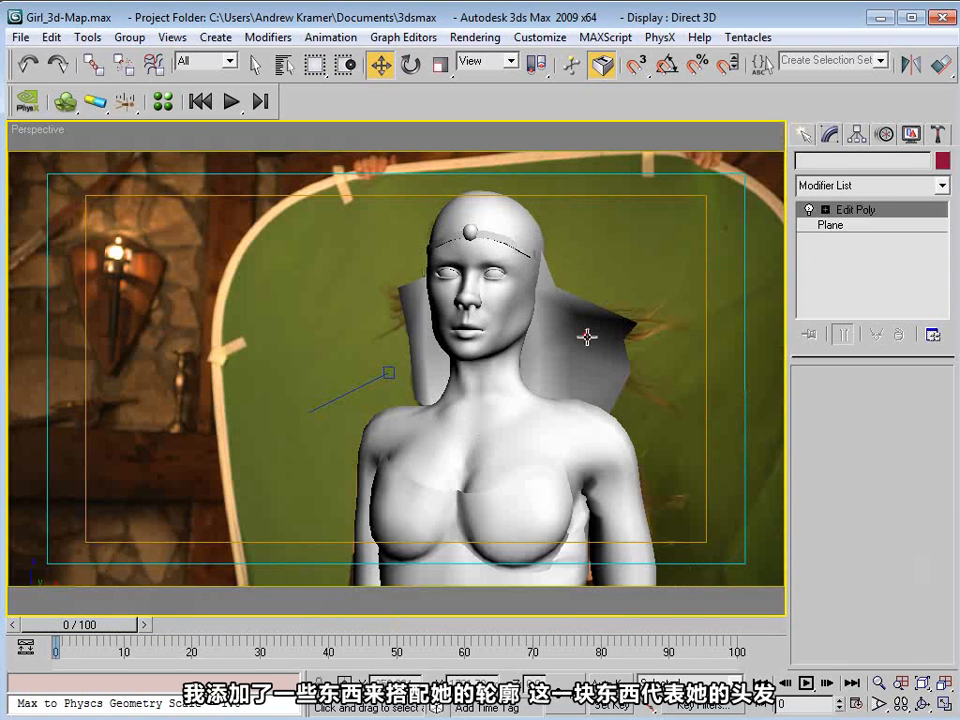
pyautogui.click(643, 300)
pyautogui.press('F3')
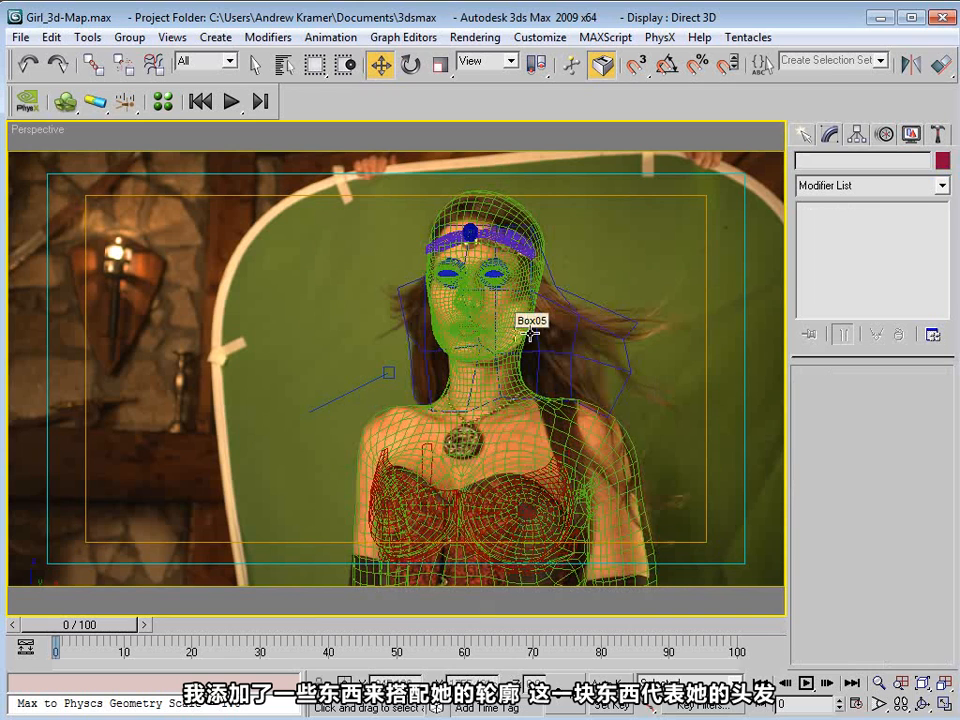
pyautogui.press('F3')
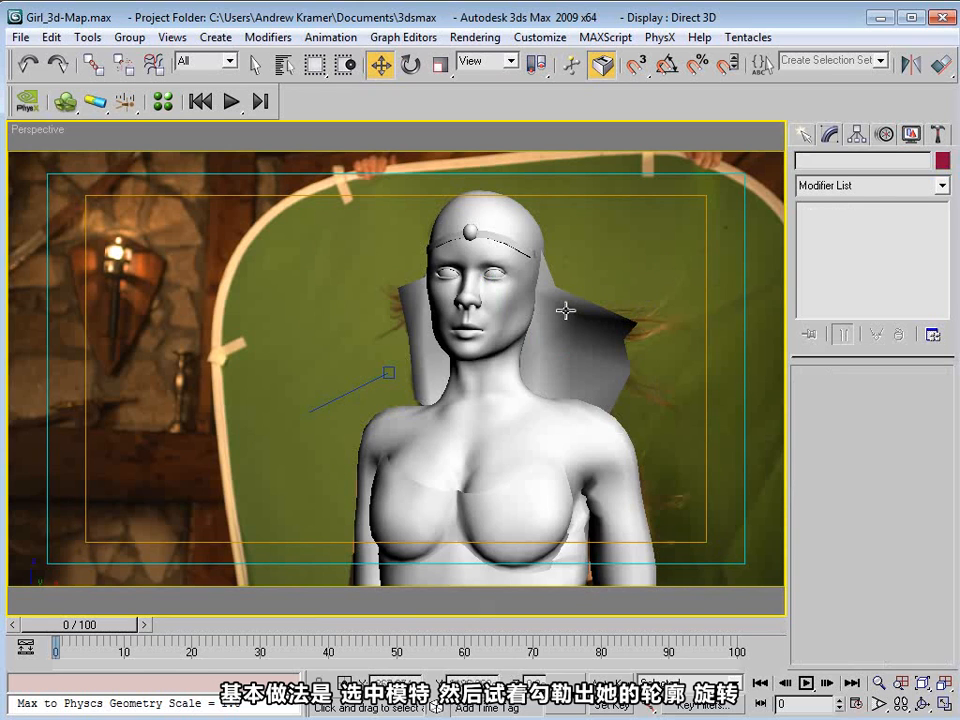
pyautogui.press('F3')
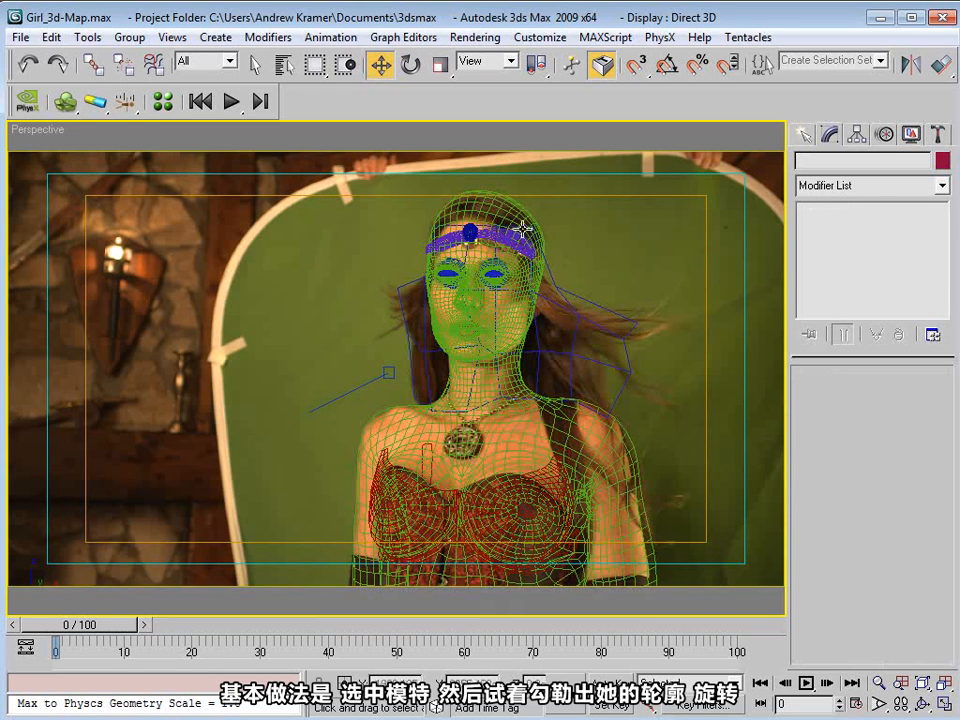
# Step: Select two shoulder vertices of the body mesh in its Edit Poly modifier and set the soft selection falloff to 9.828 cm
pyautogui.click(484, 264)
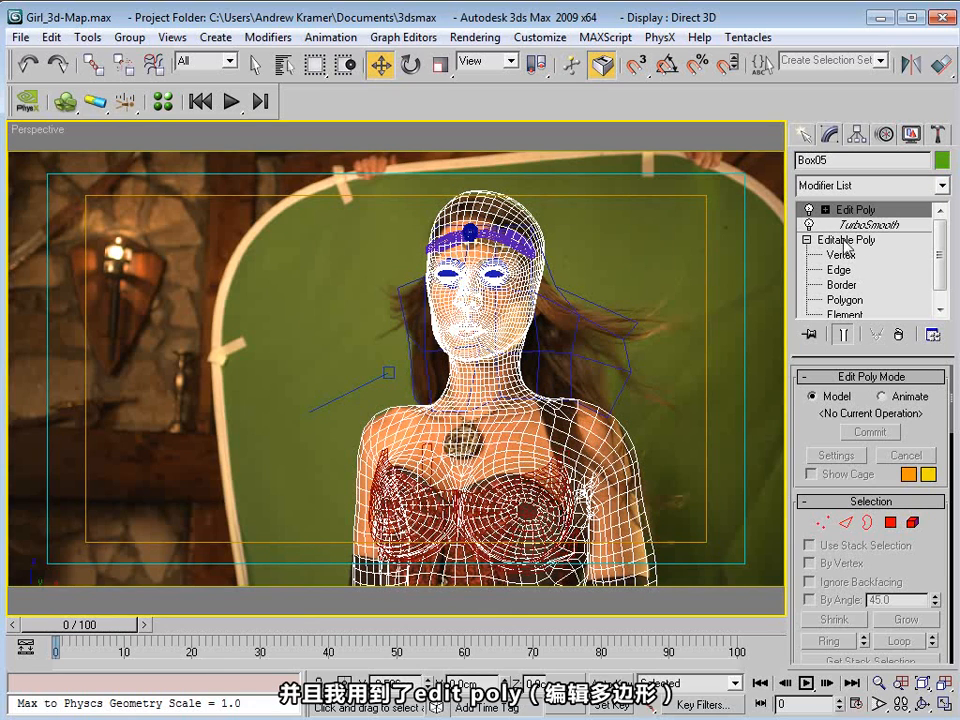
pyautogui.click(825, 209)
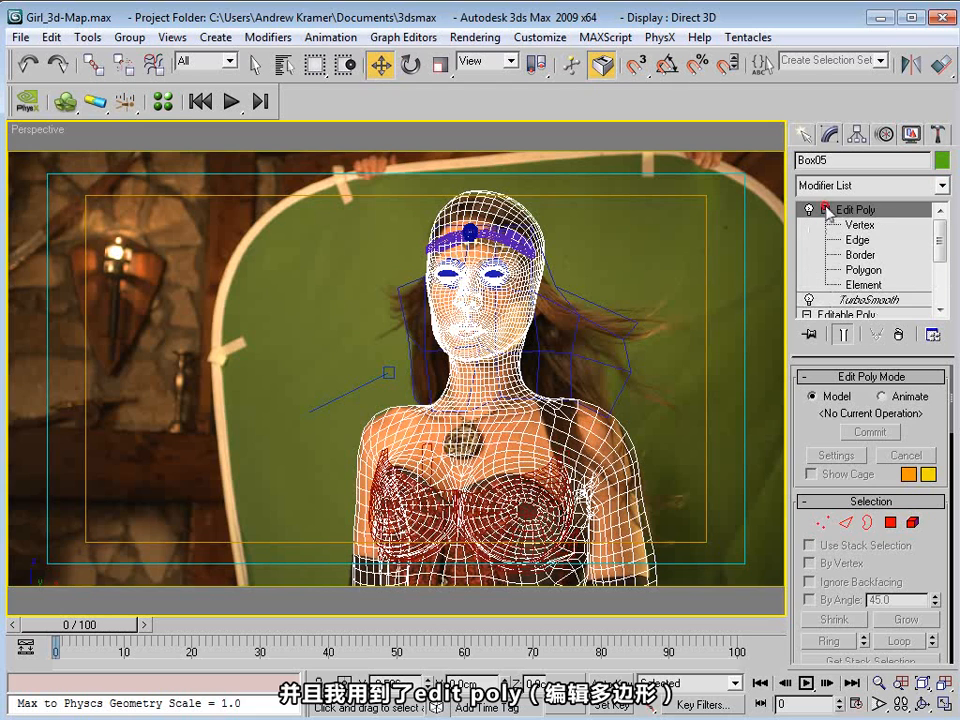
pyautogui.click(860, 224)
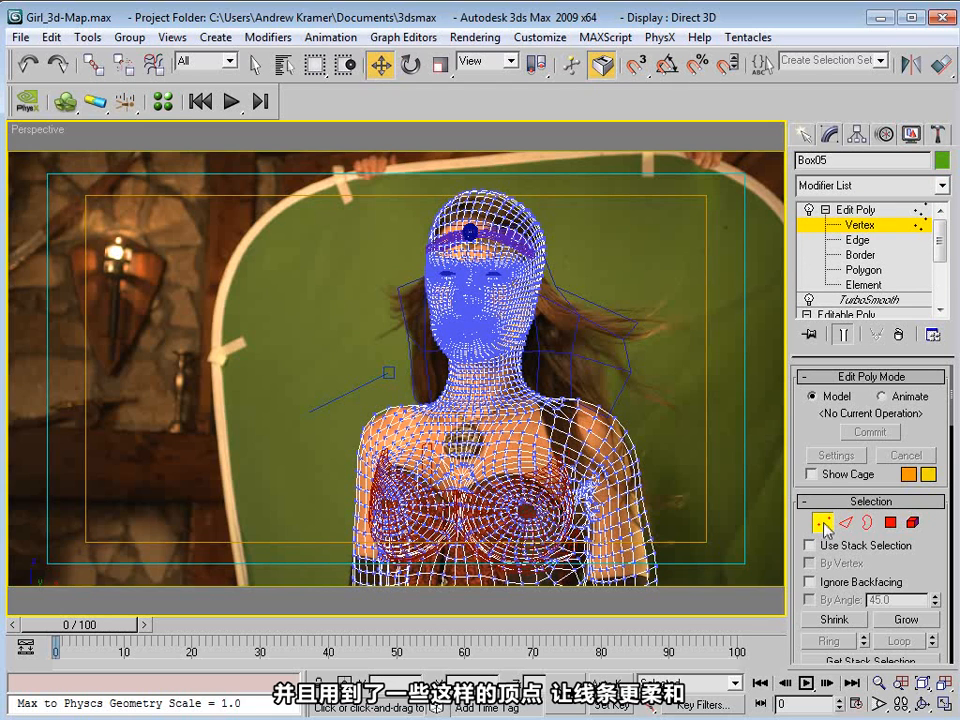
pyautogui.moveTo(635, 387); pyautogui.dragTo(595, 413)
pyautogui.moveTo(918, 562); pyautogui.dragTo(918, 321)
pyautogui.moveTo(918, 601); pyautogui.dragTo(910, 578)
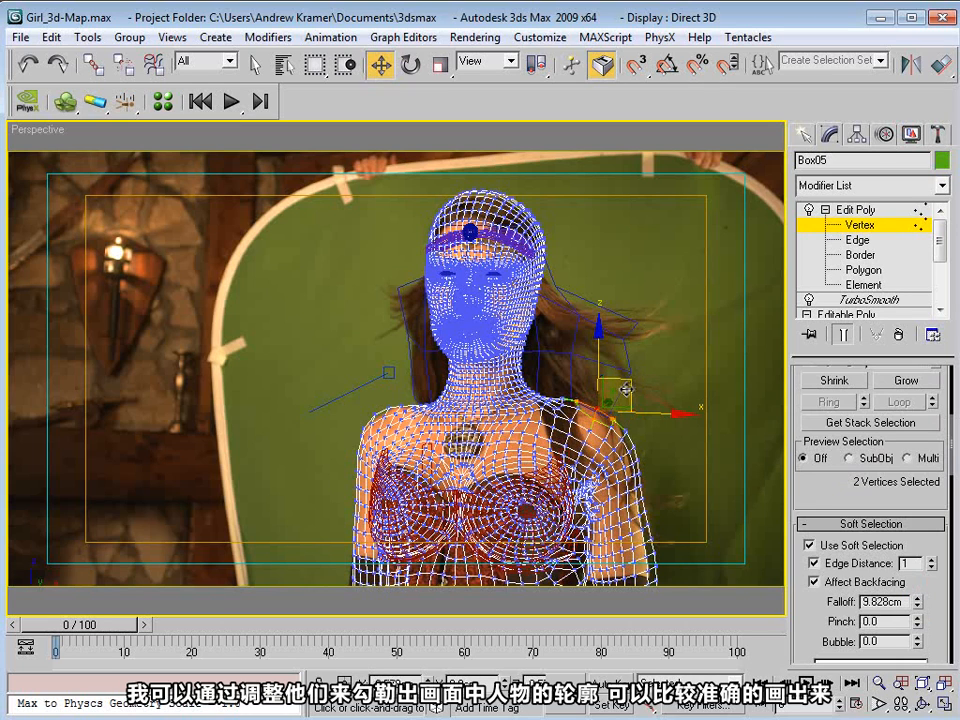
# Step: Nudge a vertex on the body mesh's outer shoulder toward the actress's outline, leave vertex editing and deselect the model
pyautogui.click(658, 452)
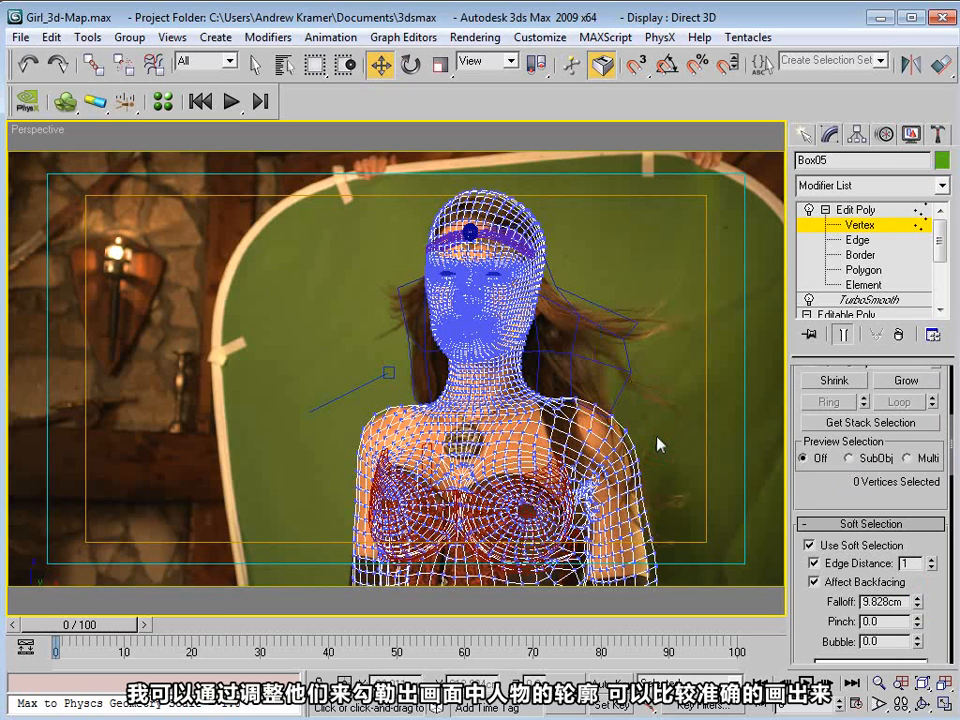
pyautogui.click(637, 437)
pyautogui.moveTo(664, 418); pyautogui.dragTo(659, 418)
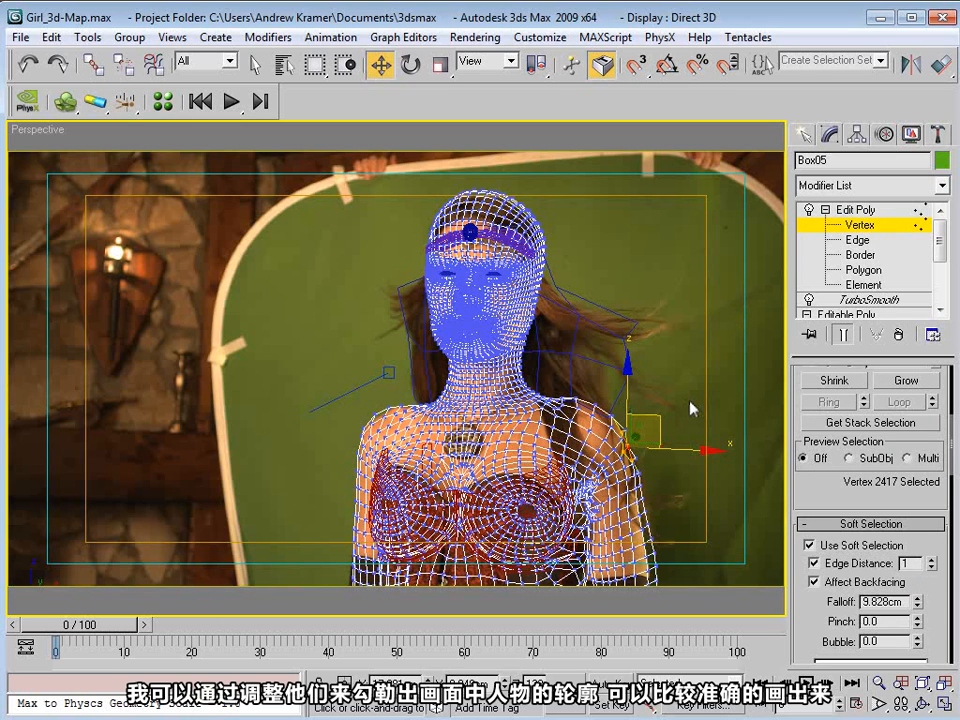
pyautogui.click(677, 339)
pyautogui.click(826, 211)
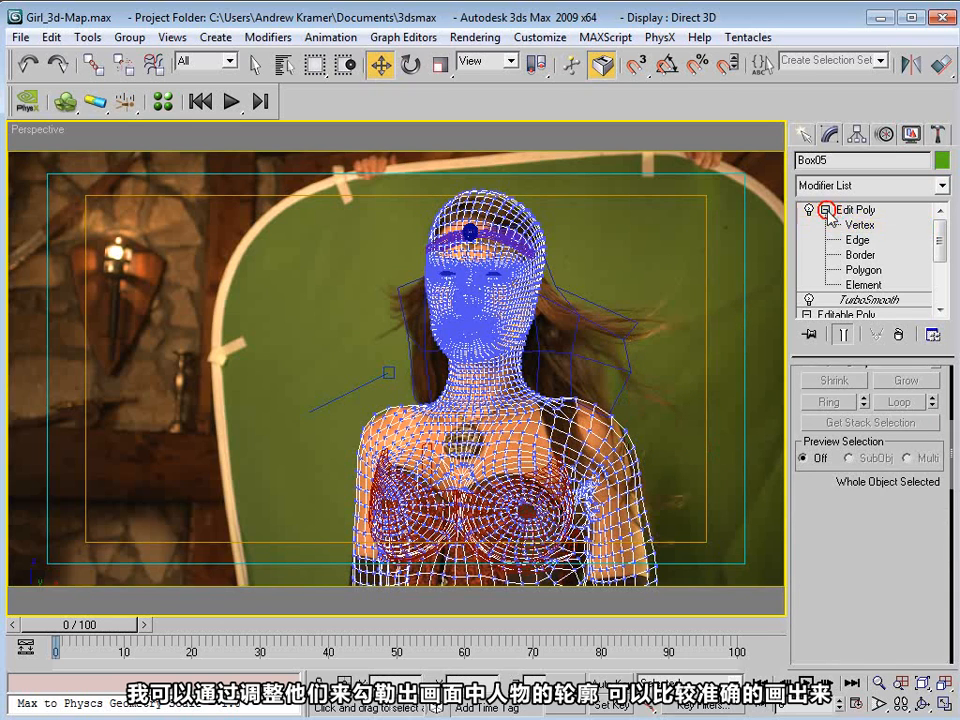
pyautogui.click(825, 210)
pyautogui.click(545, 313)
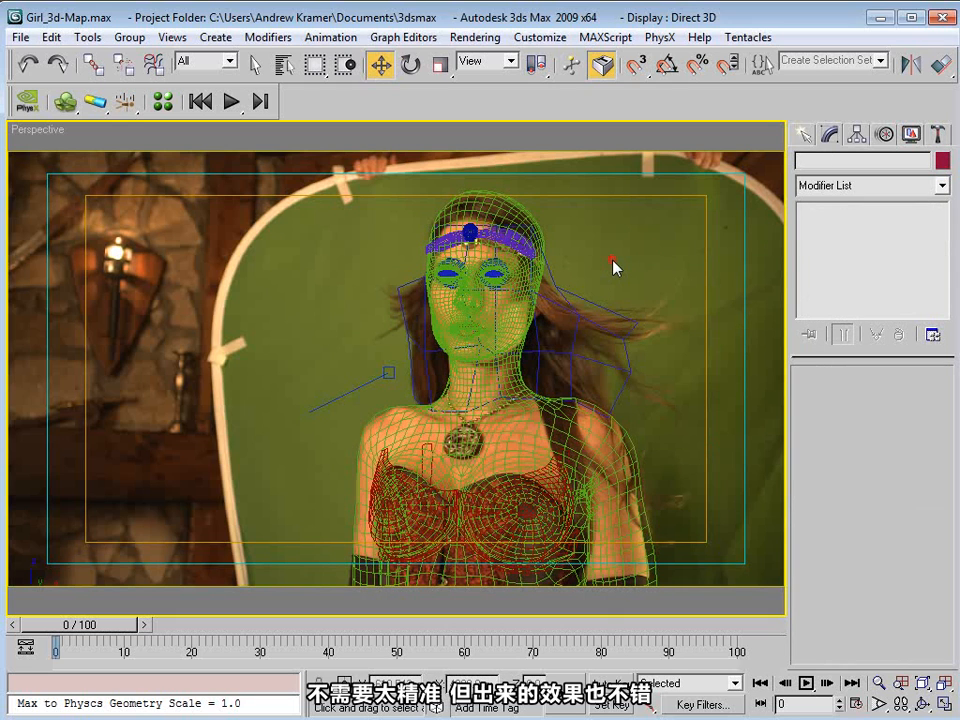
# Step: Return the model to shaded display, restore the four-viewport layout, and open the Render Elements settings in Render Setup
pyautogui.press('F3')
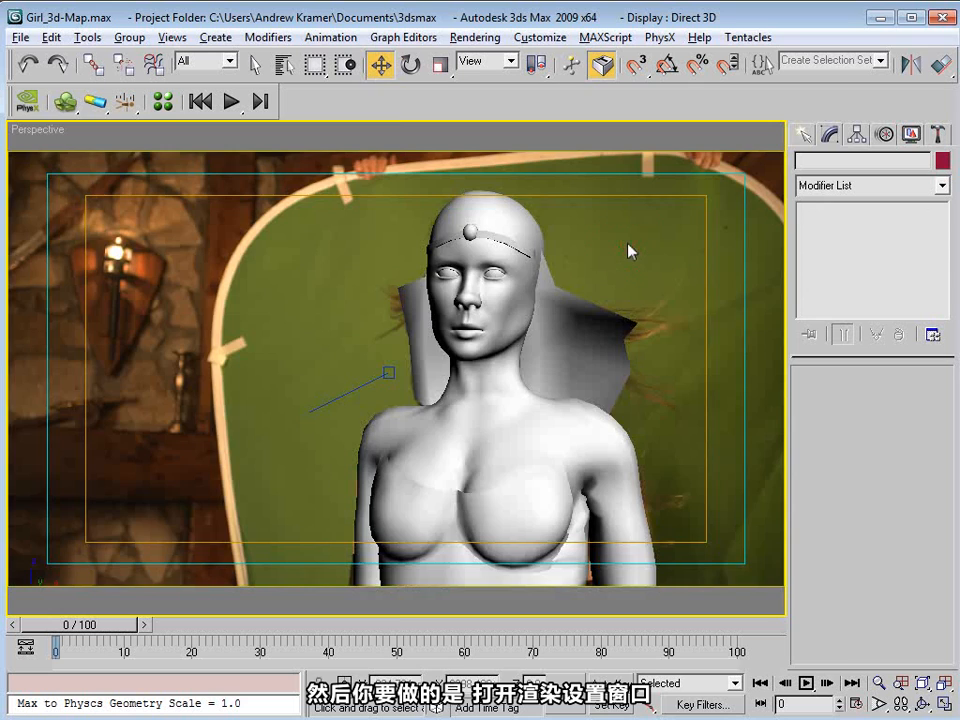
pyautogui.hotkey('alt', 'w')
pyautogui.moveTo(850, 78); pyautogui.dragTo(533, 68)
pyautogui.click(883, 66)
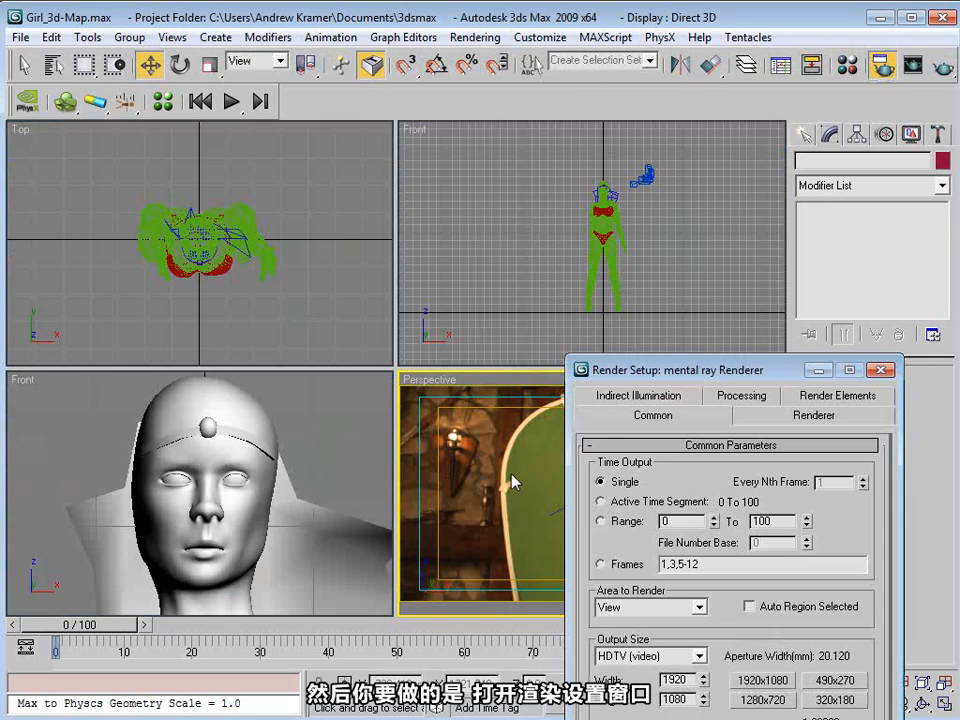
pyautogui.moveTo(748, 377); pyautogui.dragTo(407, 96)
pyautogui.click(487, 164)
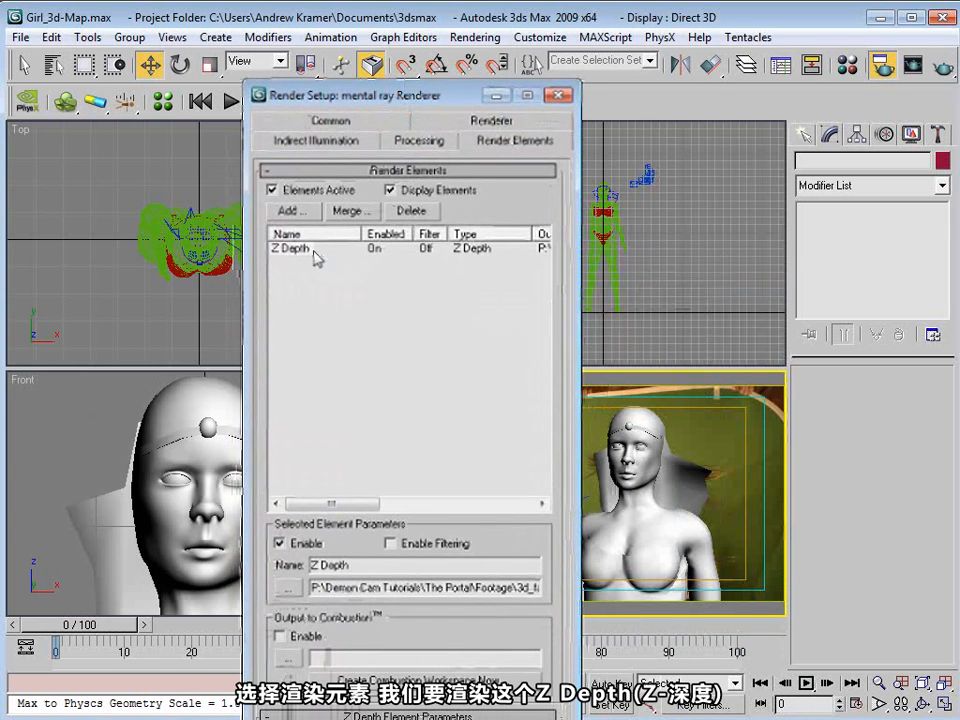
# Step: Try to add a Z Depth element from the list of available render elements
pyautogui.click(292, 211)
pyautogui.moveTo(372, 346); pyautogui.dragTo(358, 218)
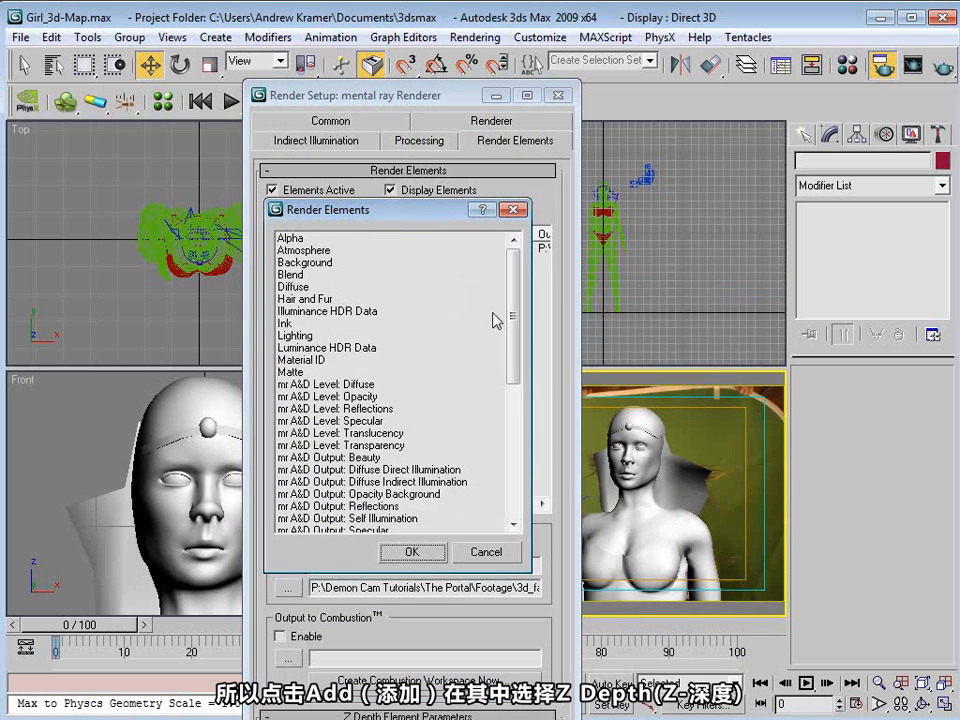
pyautogui.moveTo(511, 320); pyautogui.dragTo(511, 455)
pyautogui.click(300, 518)
pyautogui.click(412, 554)
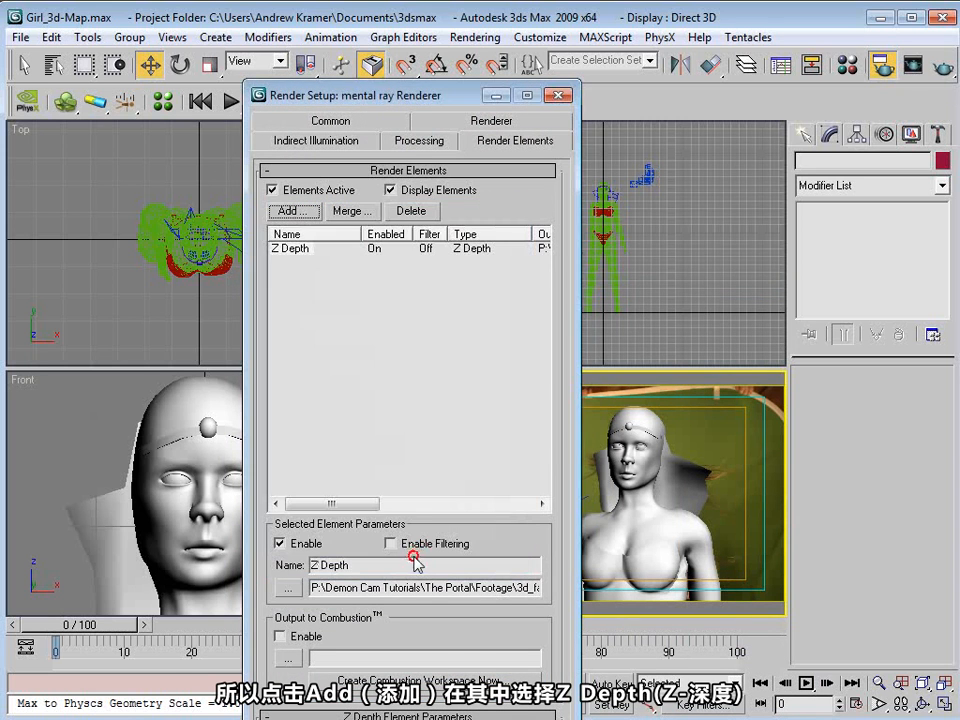
# Step: Enlarge the Render Setup window and examine the Z Depth element's Z Min and Z Max distances
pyautogui.moveTo(405, 719); pyautogui.dragTo(405, 707)
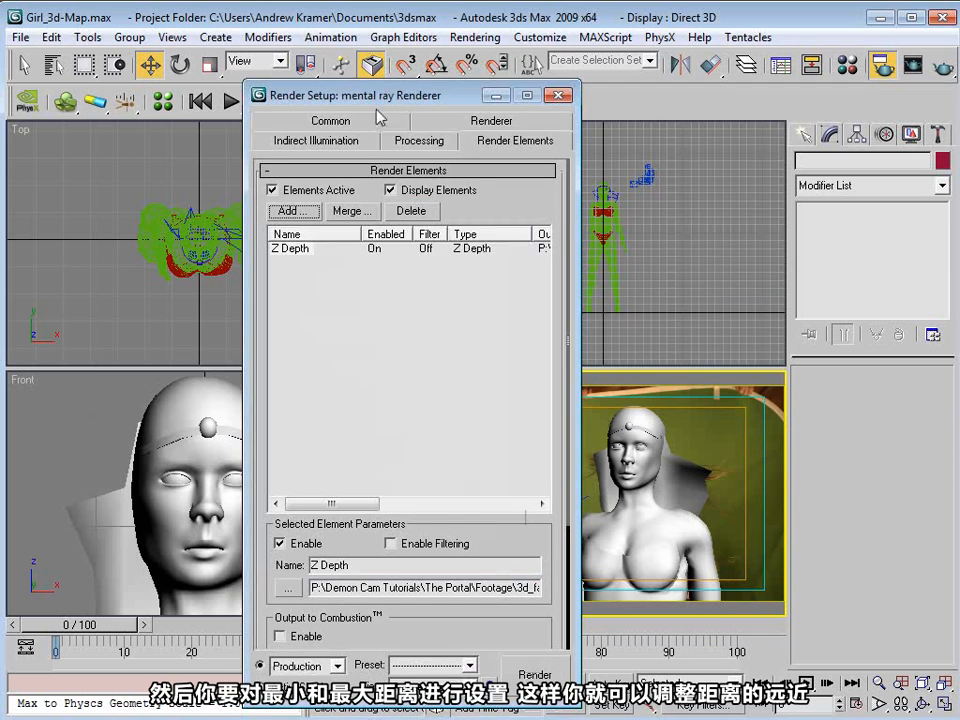
pyautogui.moveTo(382, 91); pyautogui.dragTo(379, 61)
pyautogui.scroll(-5, 510, 514)
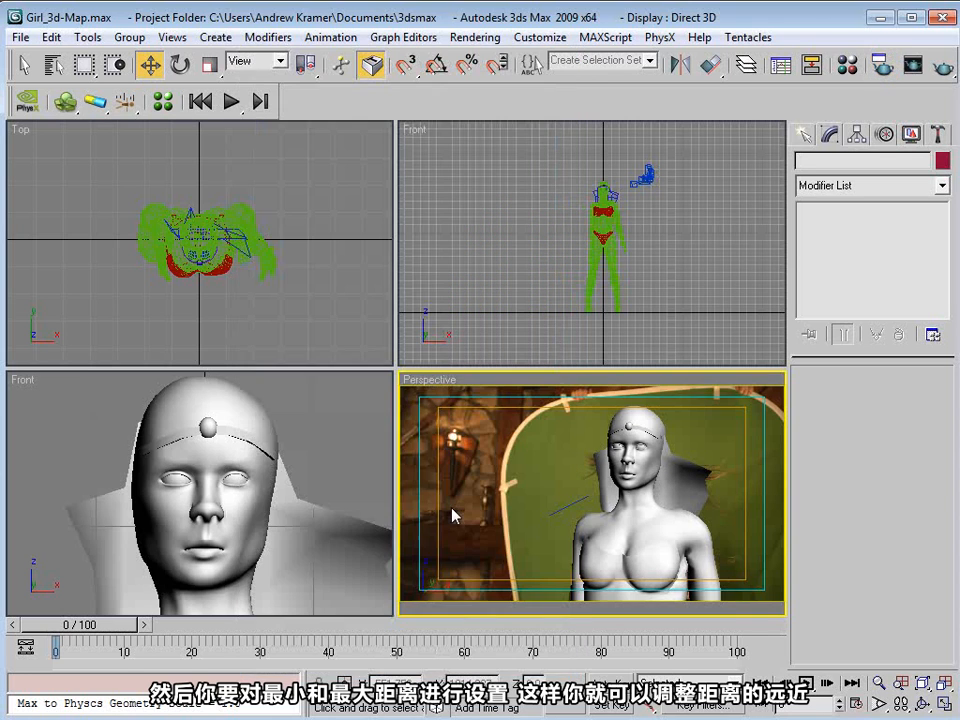
pyautogui.click(452, 326)
pyautogui.click(455, 398)
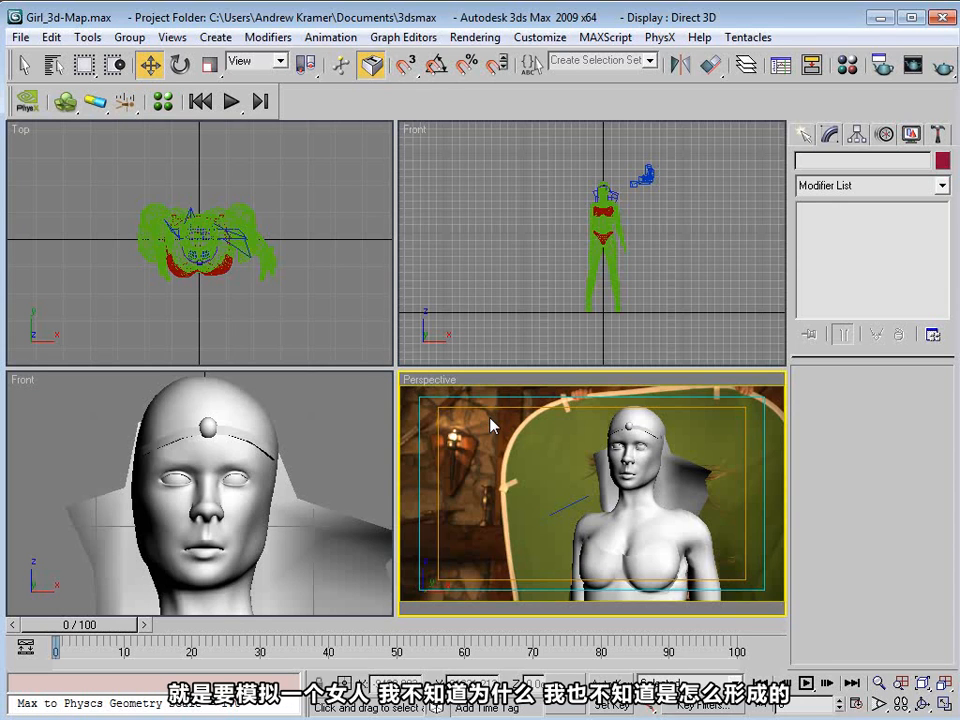
pyautogui.click(497, 281)
pyautogui.click(476, 420)
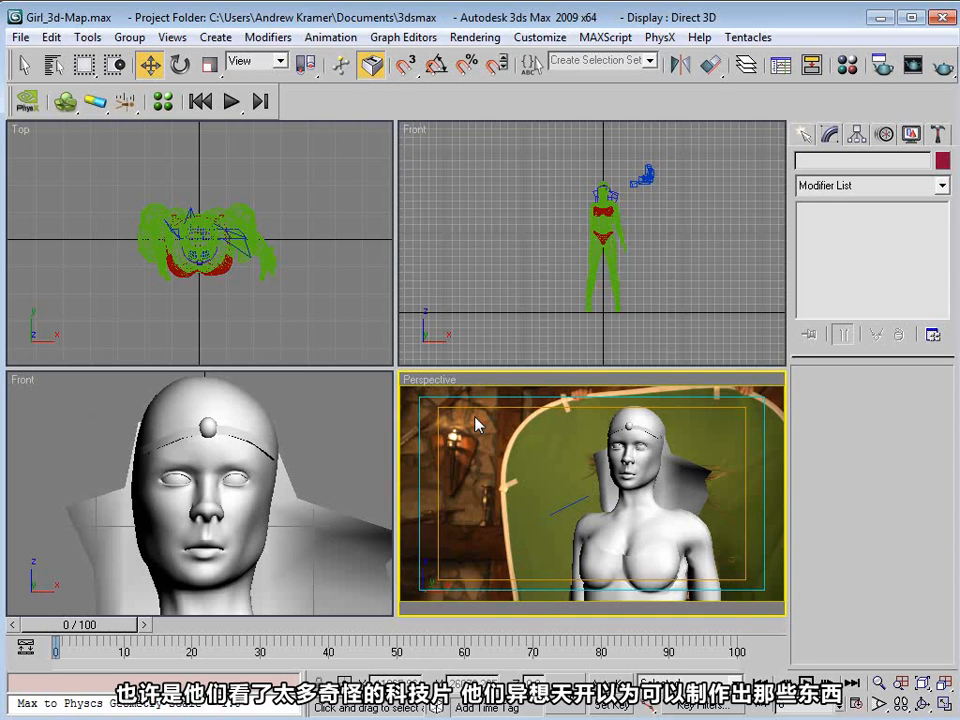
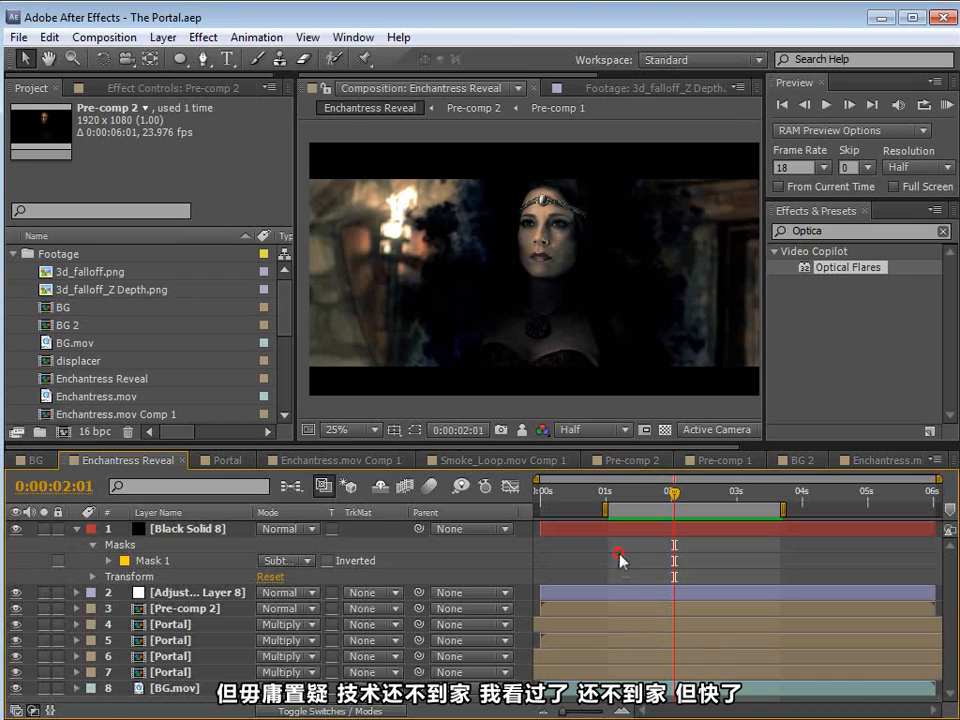
# Step: Examine the 3d_falloff_Z Depth.png and 3d_falloff.png footage, checking the falloff render's transparency, and return to the Enchantress Reveal composition
pyautogui.doubleClick(47, 290)
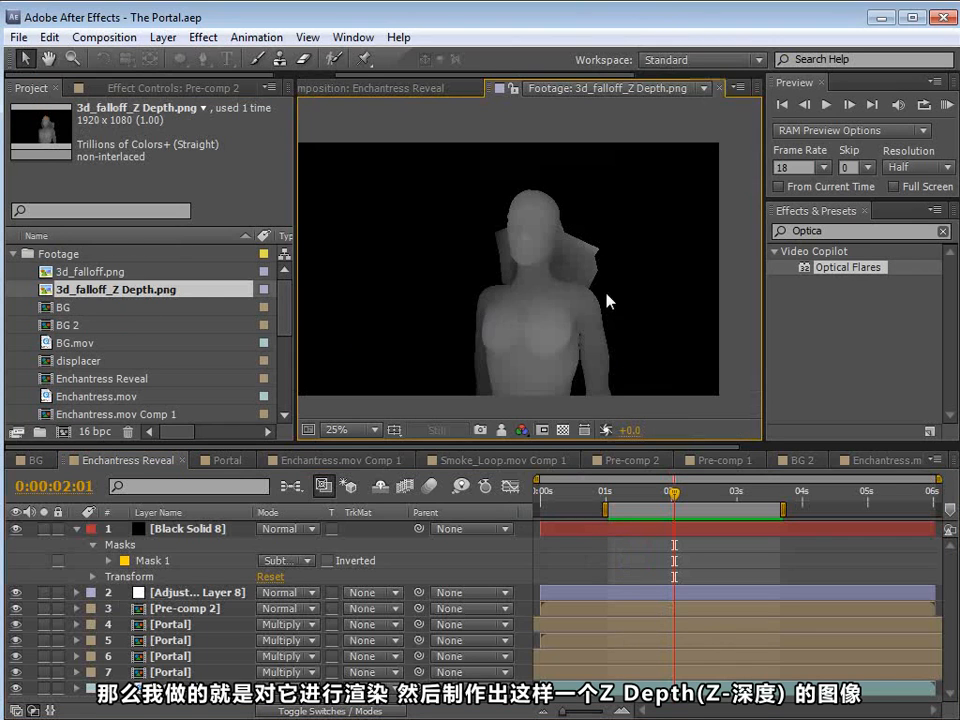
pyautogui.doubleClick(57, 273)
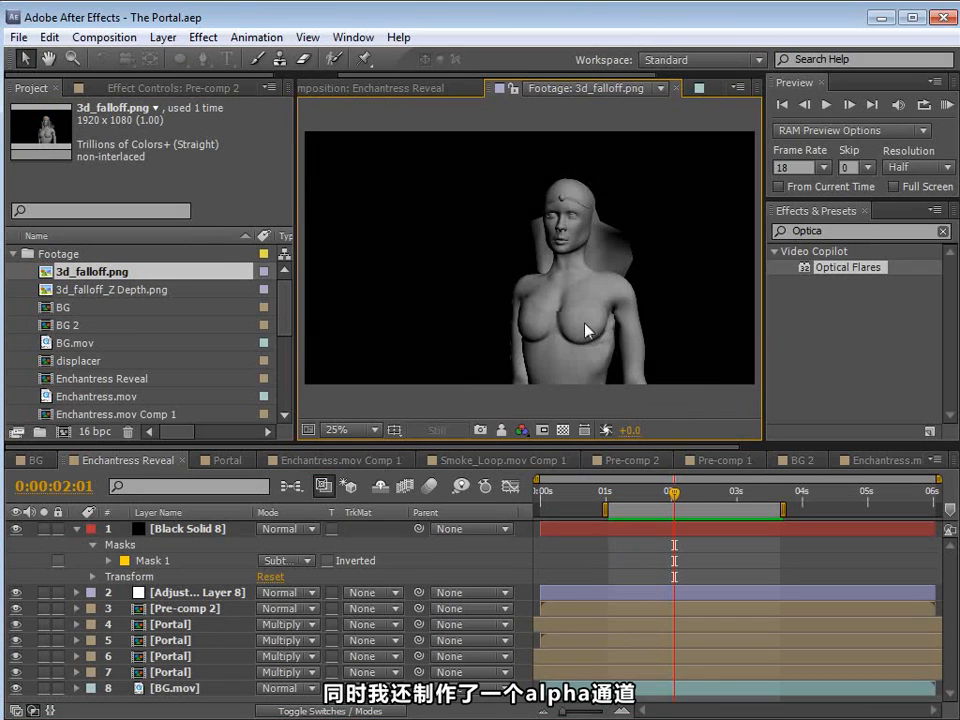
pyautogui.scroll(2, 586, 330)
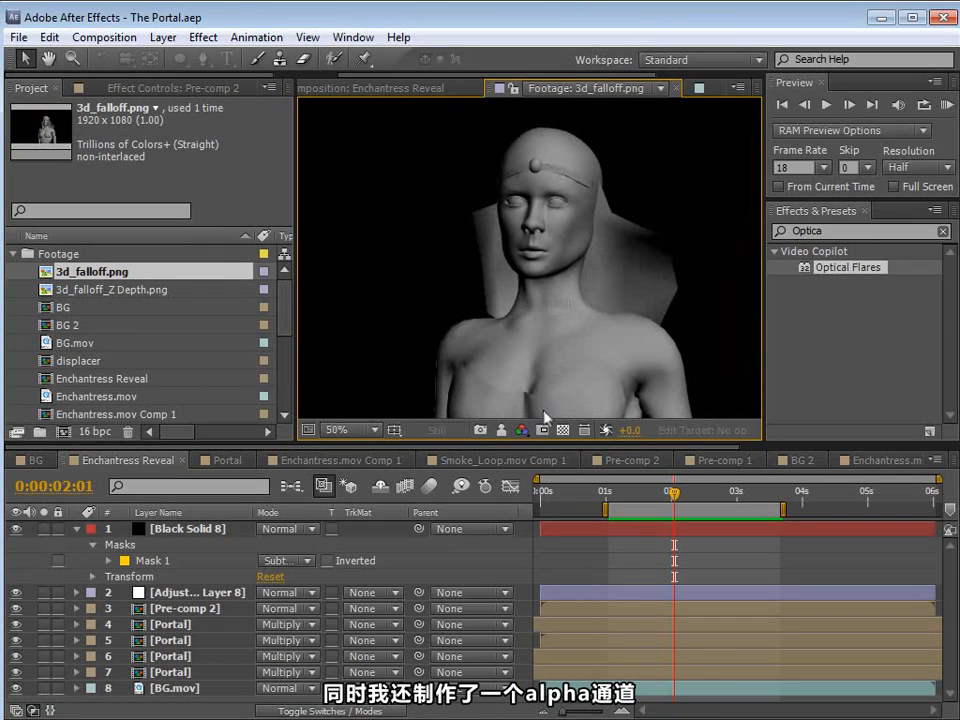
pyautogui.click(563, 430)
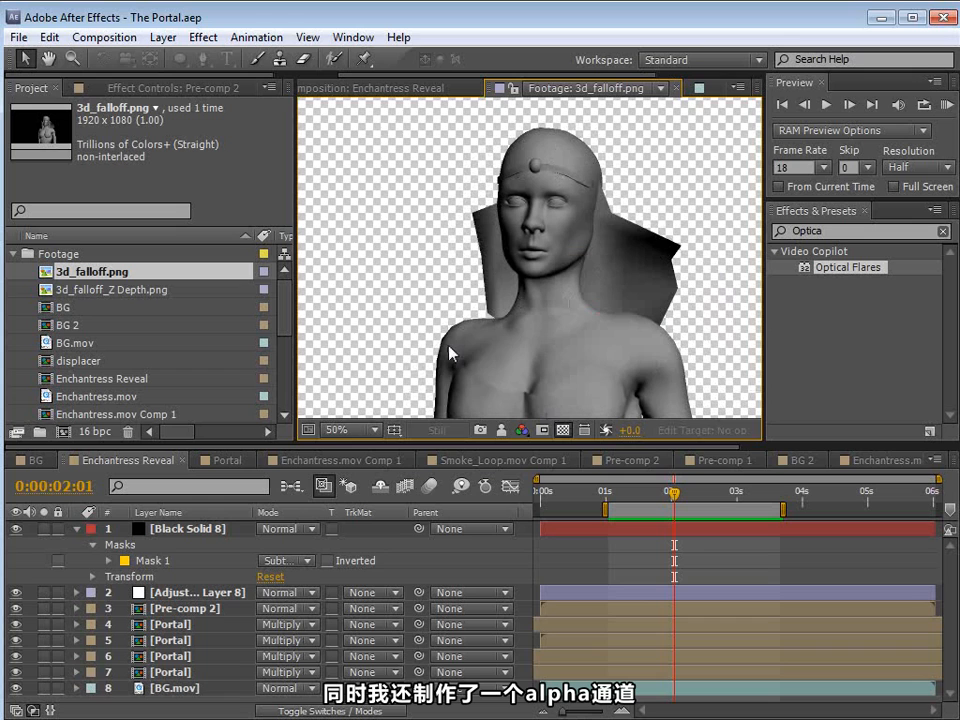
pyautogui.click(563, 430)
pyautogui.click(628, 493)
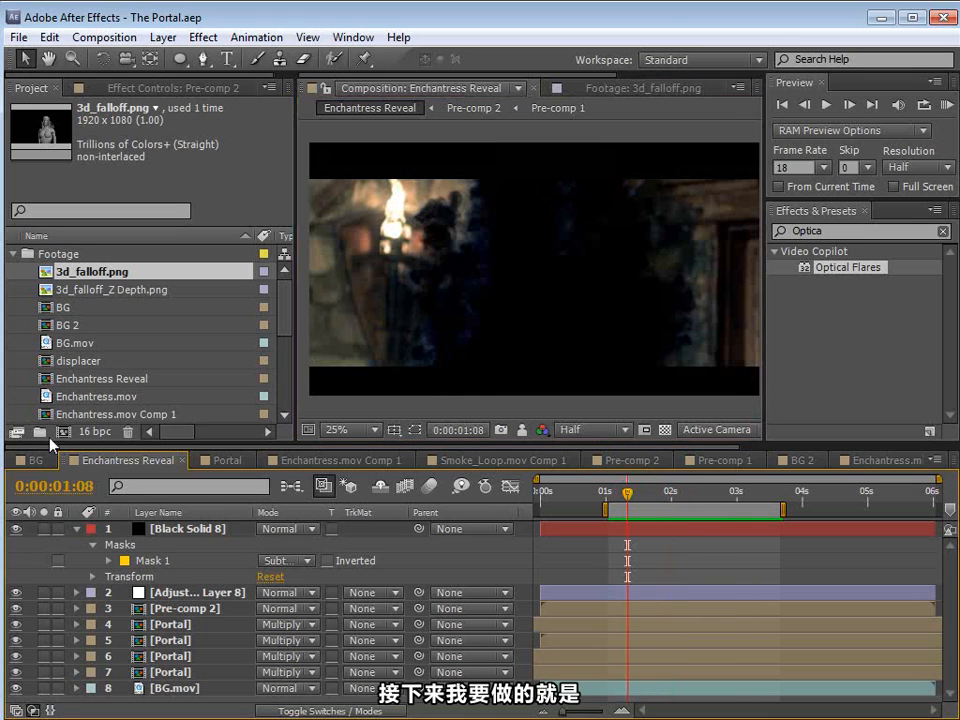
# Step: Create a new composition from the BG.mov footage
pyautogui.moveTo(281, 300); pyautogui.dragTo(281, 332)
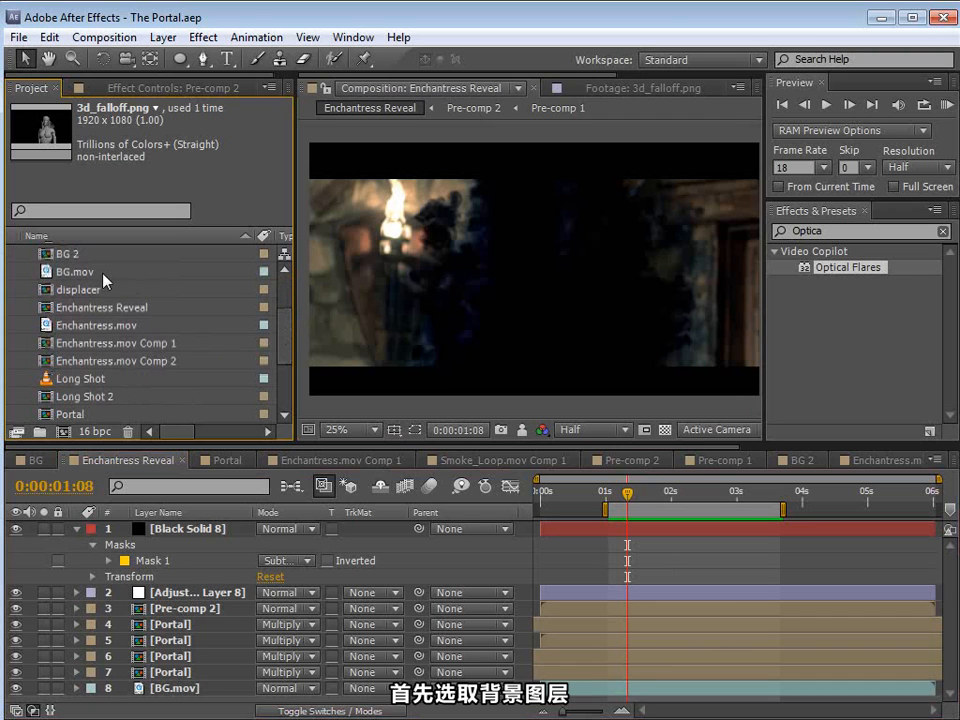
pyautogui.click(47, 273)
pyautogui.moveTo(47, 276); pyautogui.dragTo(64, 432)
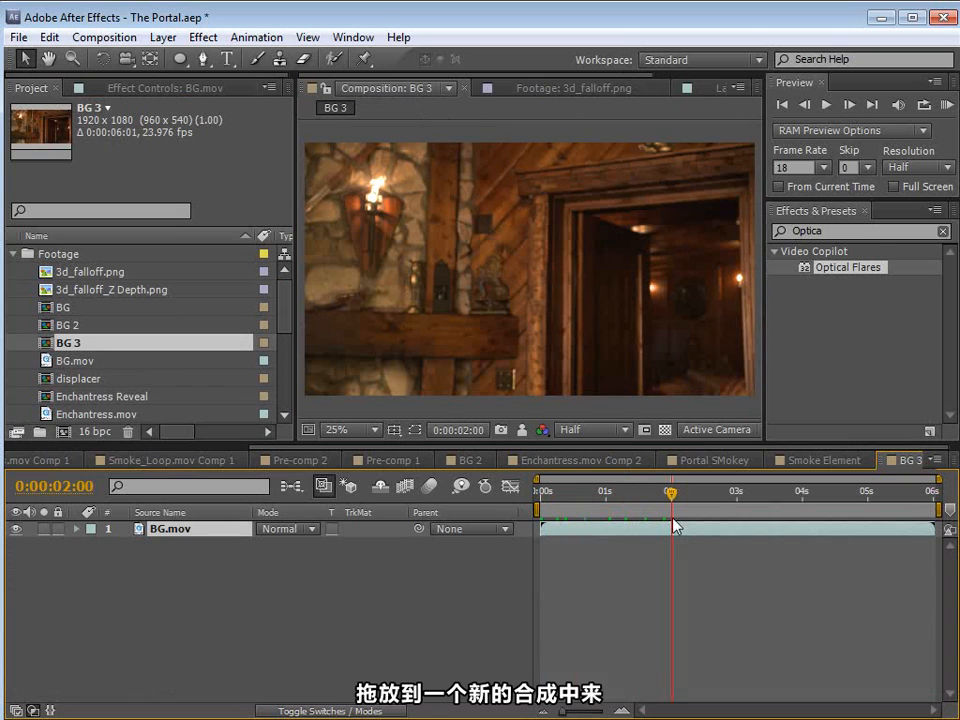
# Step: Collapse the layers in BG 2 and copy the Enchantress.mov layer together with its Enchantress.mov Comp 2 matte
pyautogui.click(470, 460)
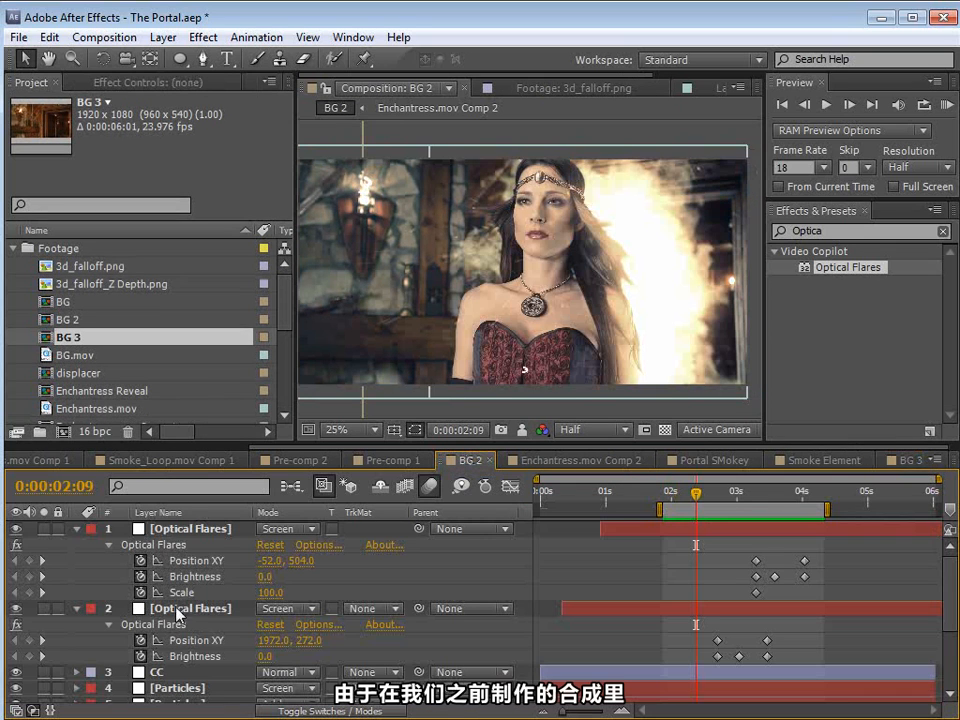
pyautogui.click(170, 529)
pyautogui.hotkey('ctrl', 'a')
pyautogui.click(78, 529)
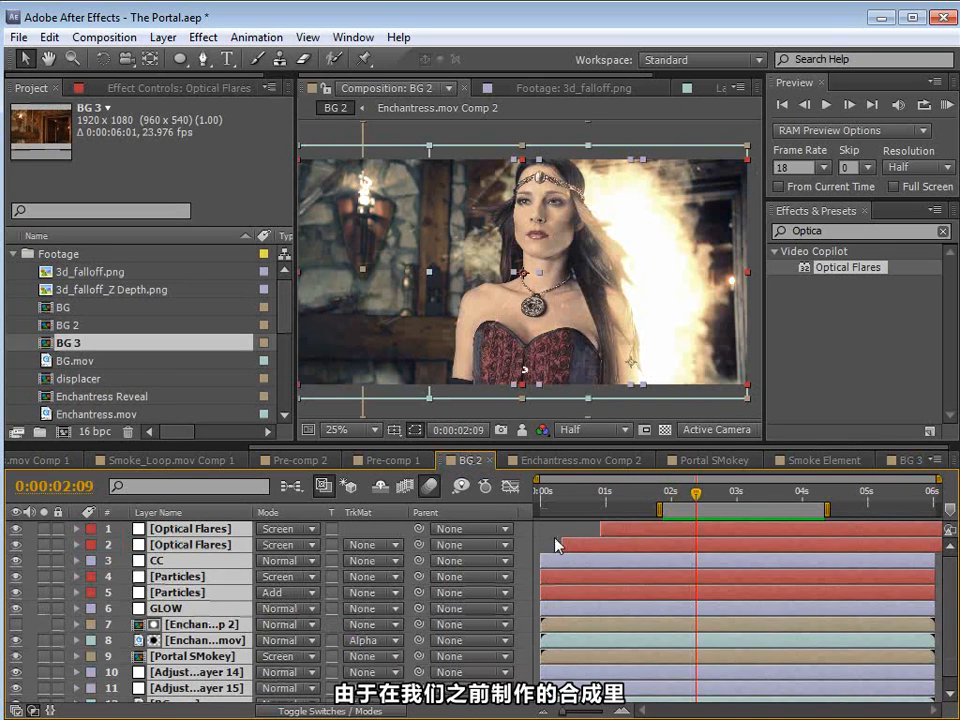
pyautogui.click(558, 545)
pyautogui.click(190, 640)
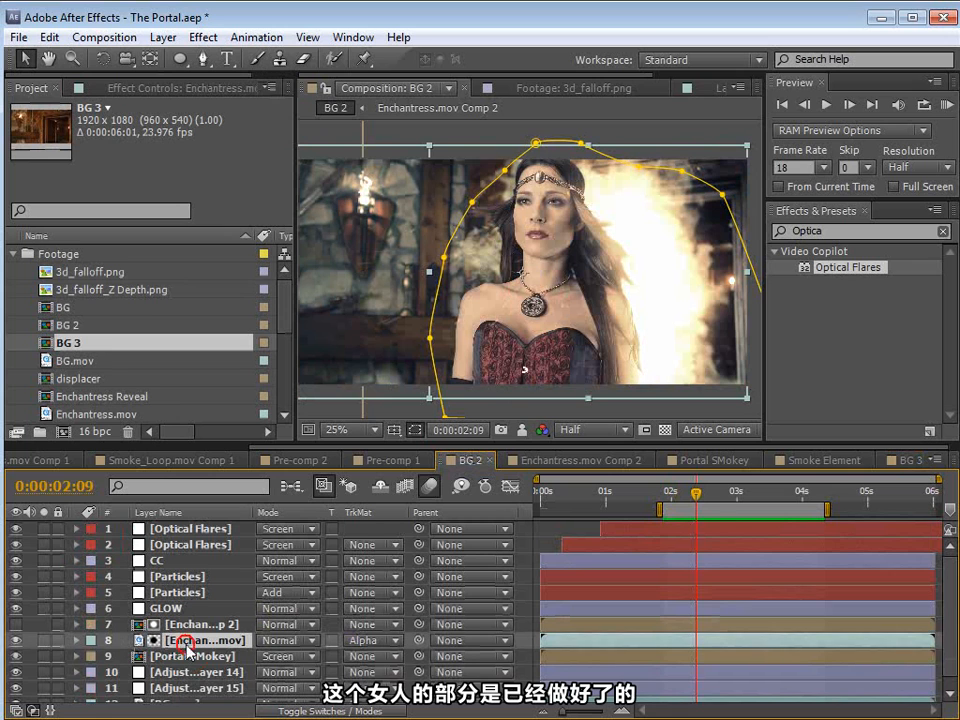
pyautogui.keyDown('shift'); pyautogui.click(192, 624); pyautogui.keyUp('shift')
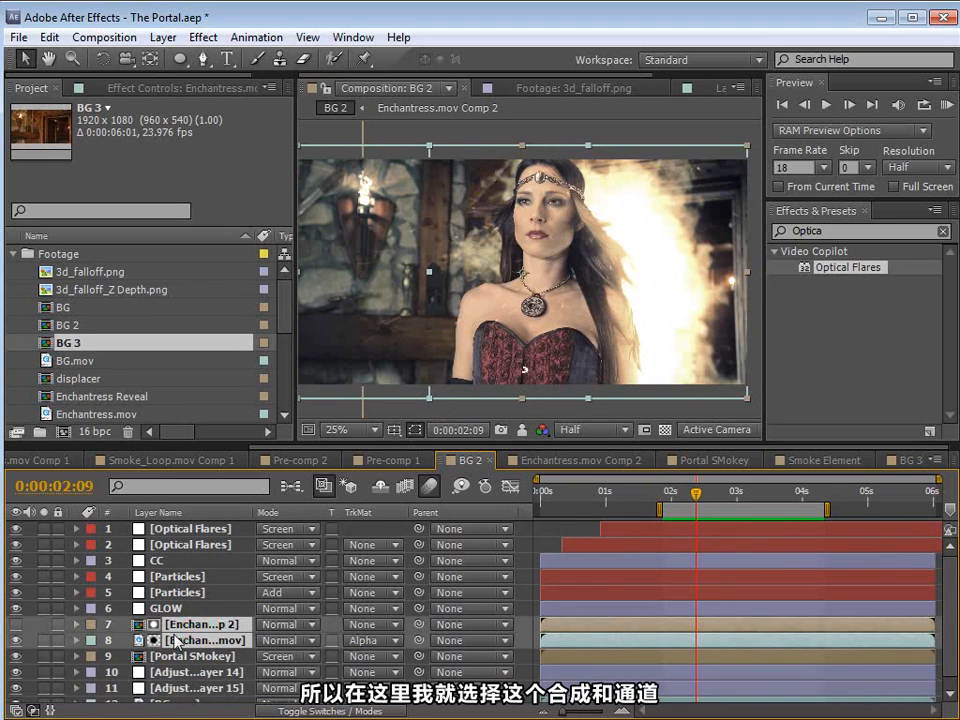
pyautogui.click(58, 37)
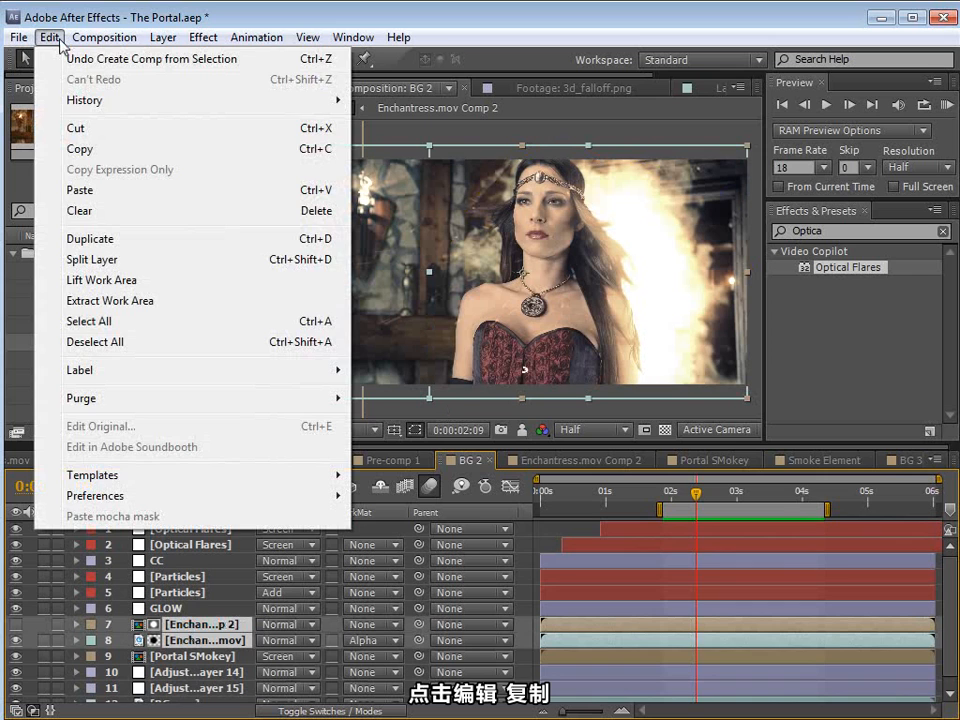
pyautogui.click(80, 148)
# Step: Paste the Enchantress layers into BG 3 and place Enchantress.mov directly beneath its matte layer
pyautogui.click(896, 461)
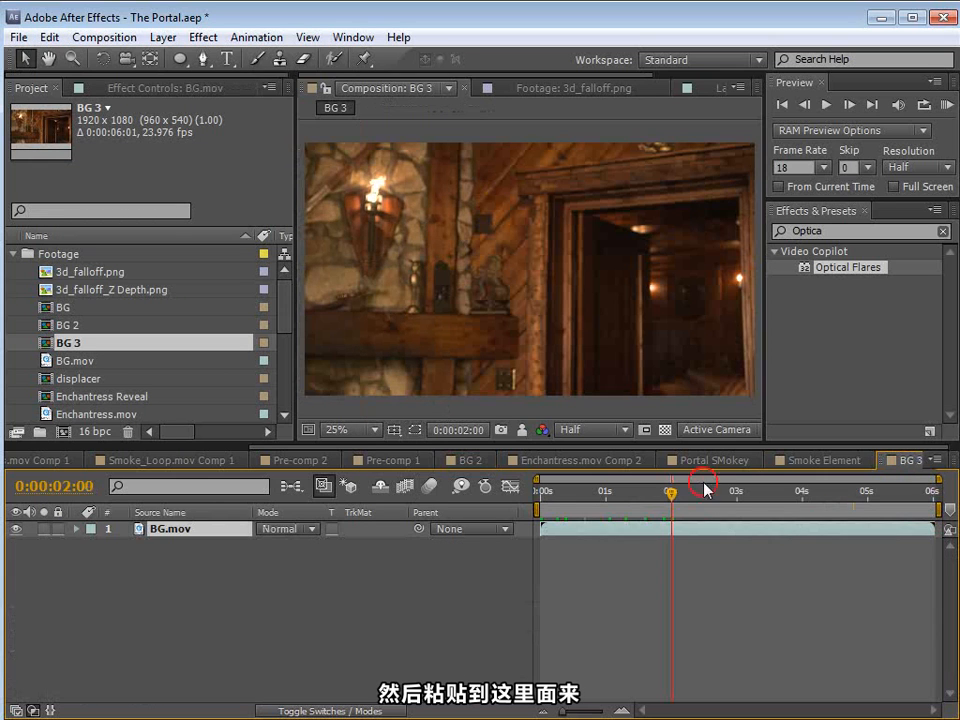
pyautogui.click(50, 37)
pyautogui.click(101, 190)
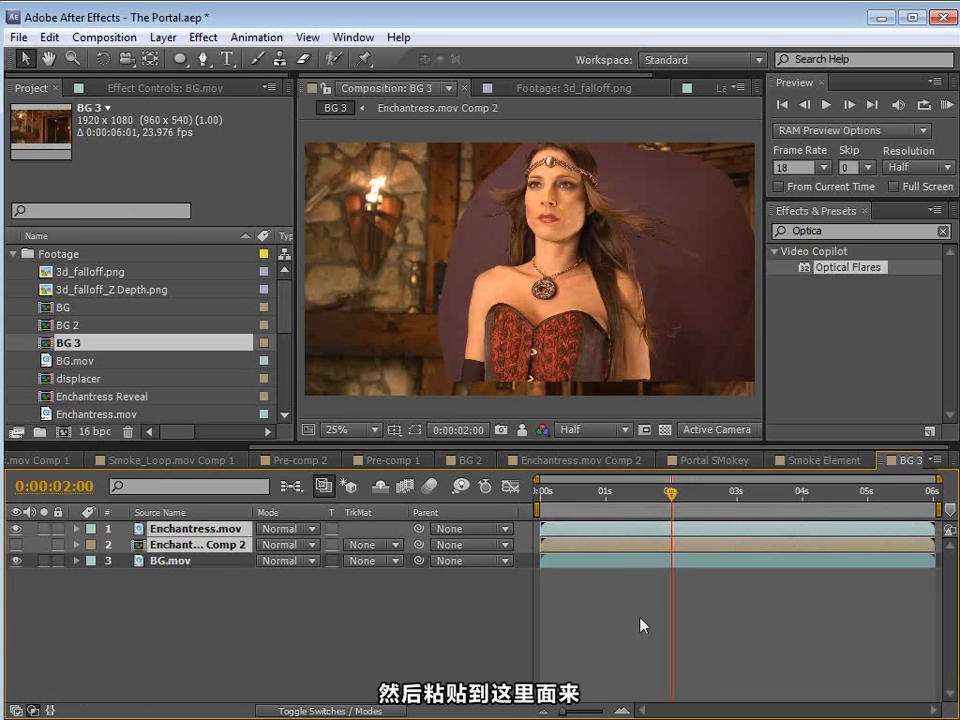
pyautogui.moveTo(205, 530); pyautogui.dragTo(200, 546)
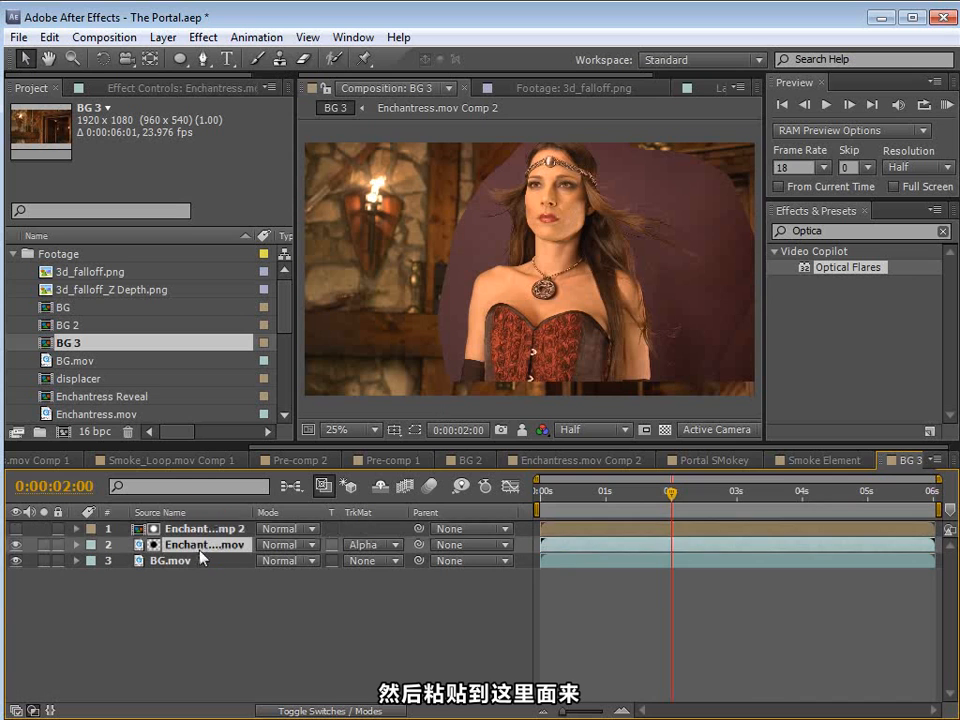
# Step: Check the actress's framing at 0:00:02:04 and set the BG 3 composition height to 960 px
pyautogui.click(628, 520)
pyautogui.moveTo(630, 522); pyautogui.dragTo(680, 530)
pyautogui.click(104, 37)
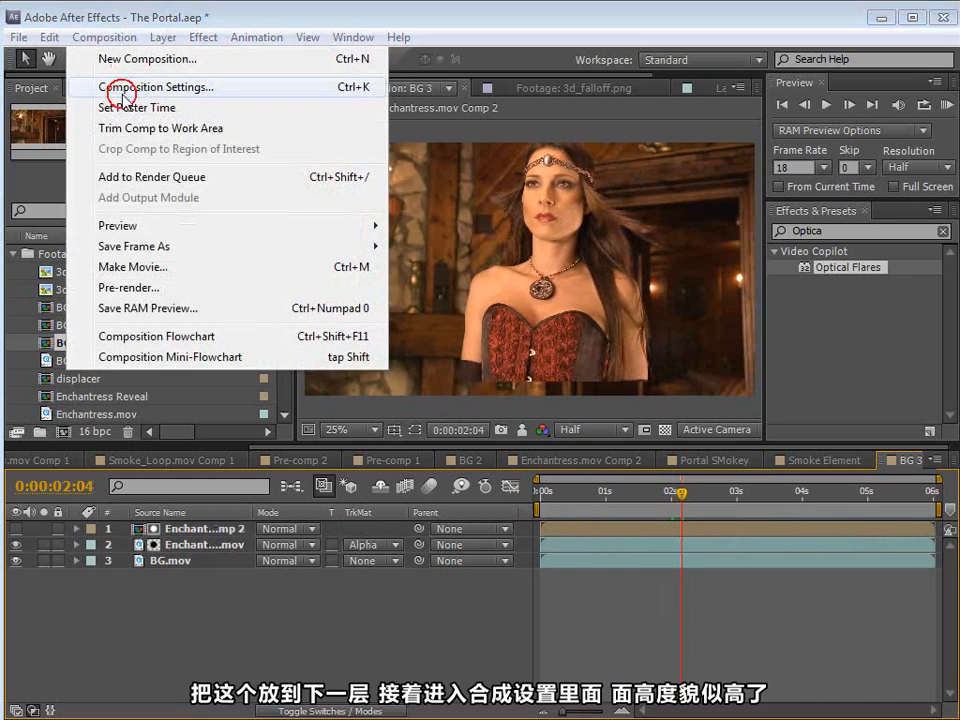
pyautogui.click(118, 87)
pyautogui.click(426, 378)
pyautogui.write('960')
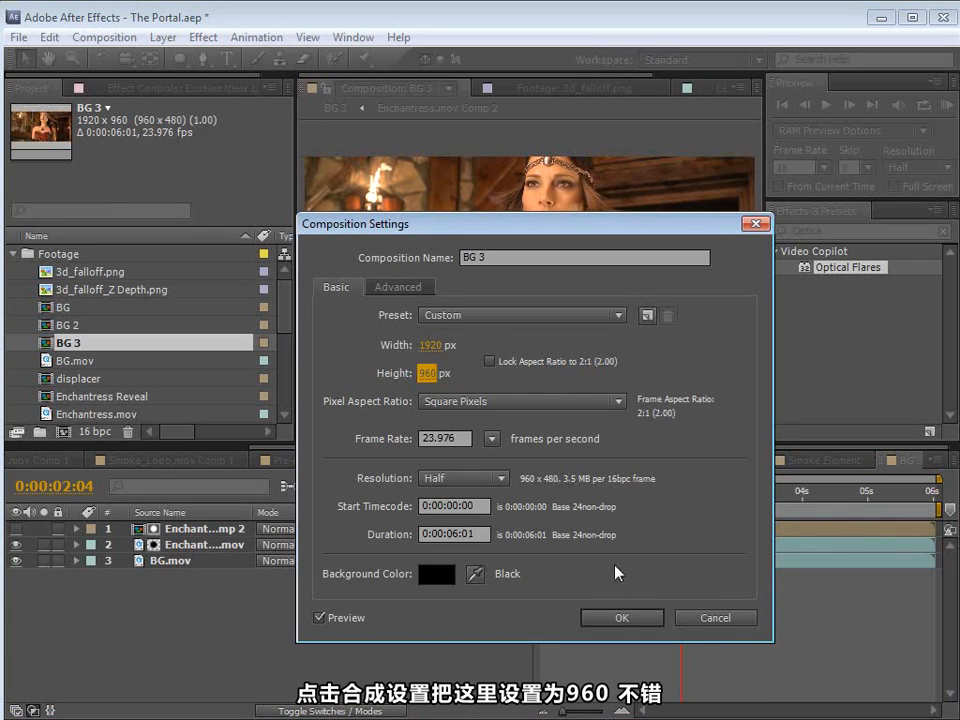
pyautogui.click(619, 617)
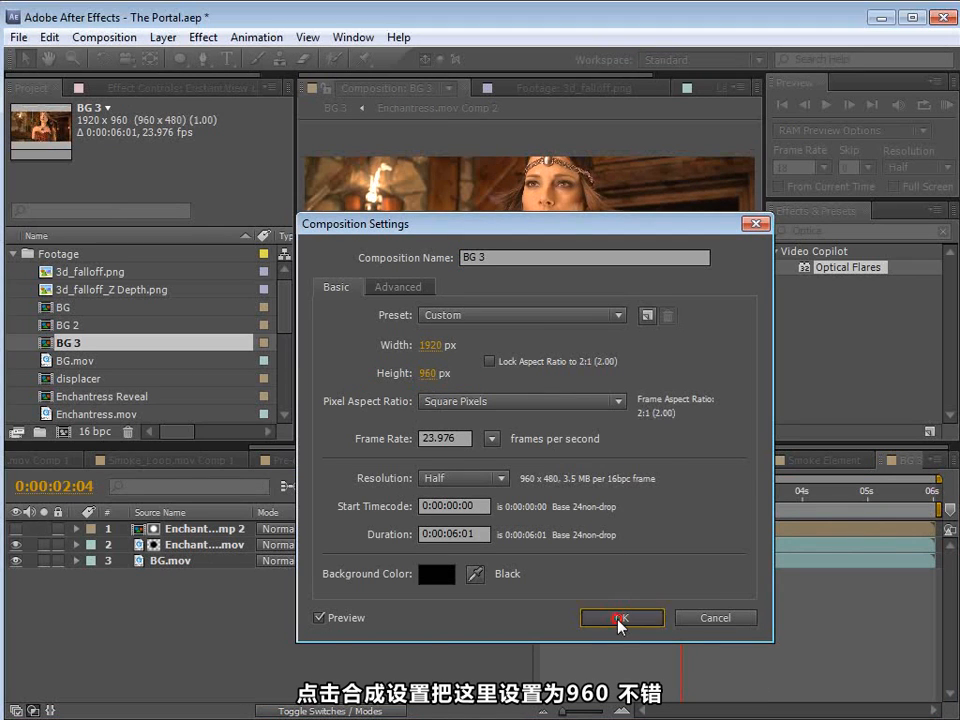
# Step: Move the Enchantress.mov layer and its matte slightly down in the frame and check the shot at 0:00:02:07
pyautogui.click(187, 529)
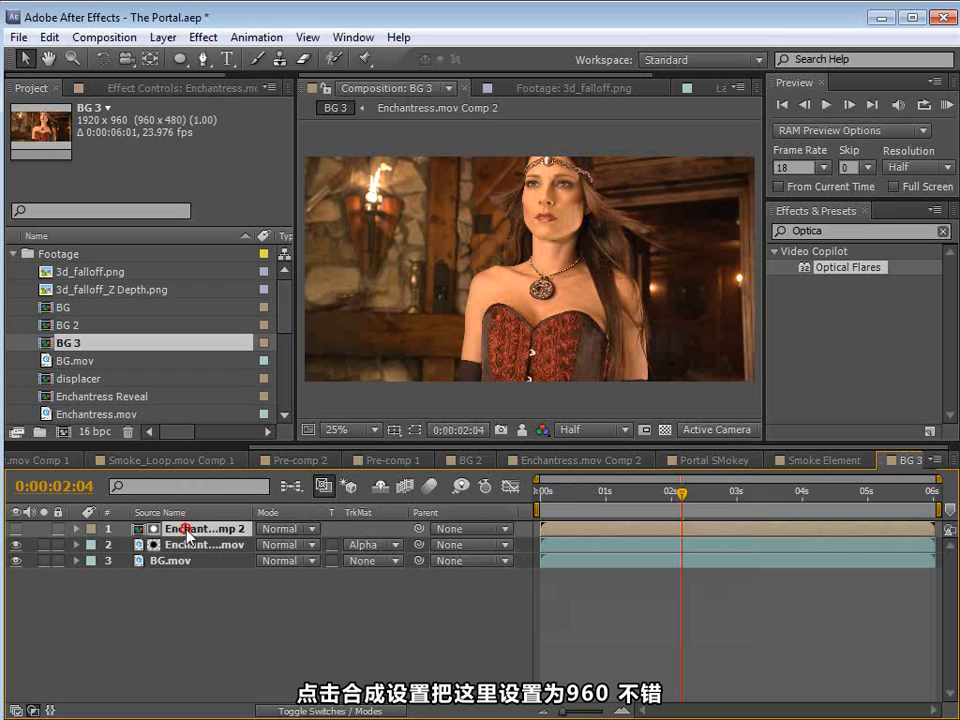
pyautogui.keyDown('shift'); pyautogui.click(190, 545); pyautogui.keyUp('shift')
pyautogui.moveTo(567, 264)
pyautogui.mouseDown()
pyautogui.moveTo(563, 296)
pyautogui.moveTo(565, 279)
pyautogui.mouseUp()
pyautogui.moveTo(681, 492); pyautogui.dragTo(696, 542)
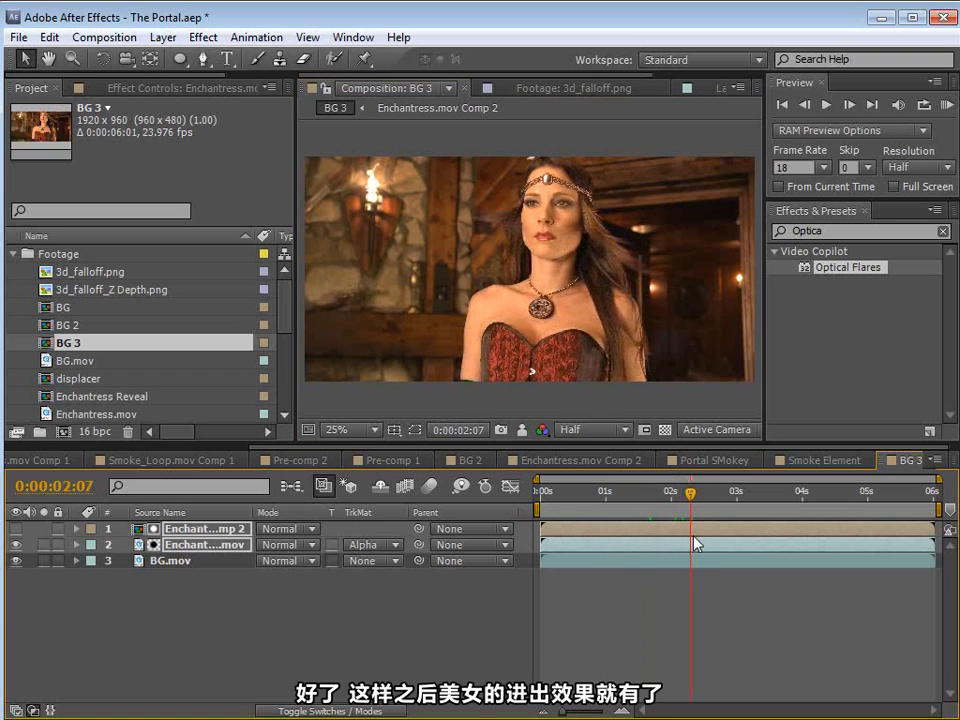
pyautogui.click(699, 615)
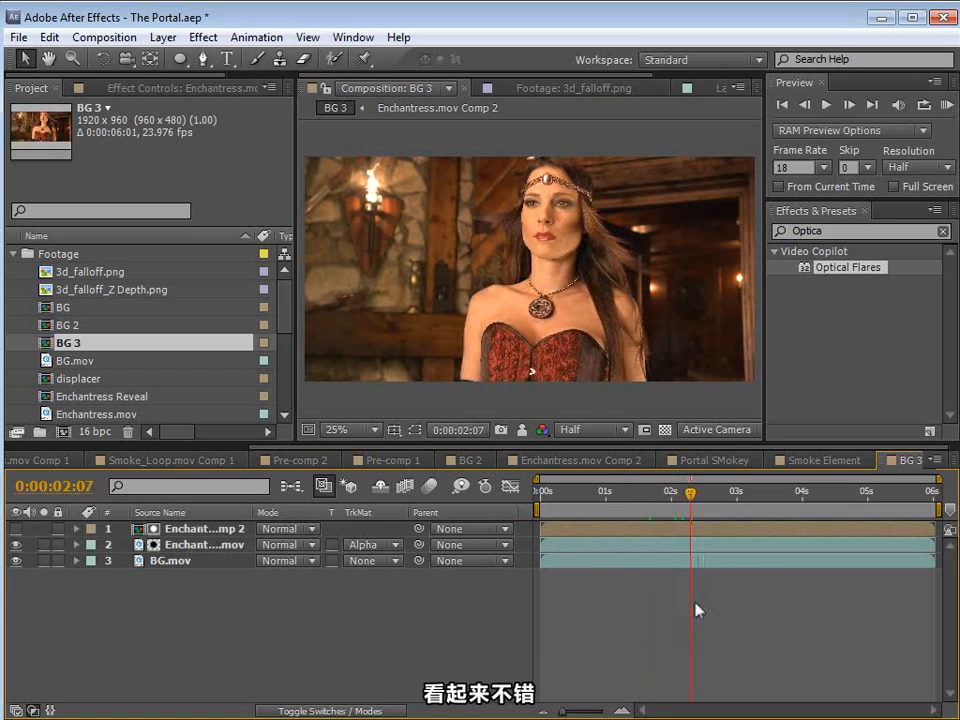
# Step: Review the Z Depth image and add 3d_falloff.png and 3d_falloff_Z Depth.png above the other layers in BG 3
pyautogui.click(624, 604)
pyautogui.doubleClick(100, 289)
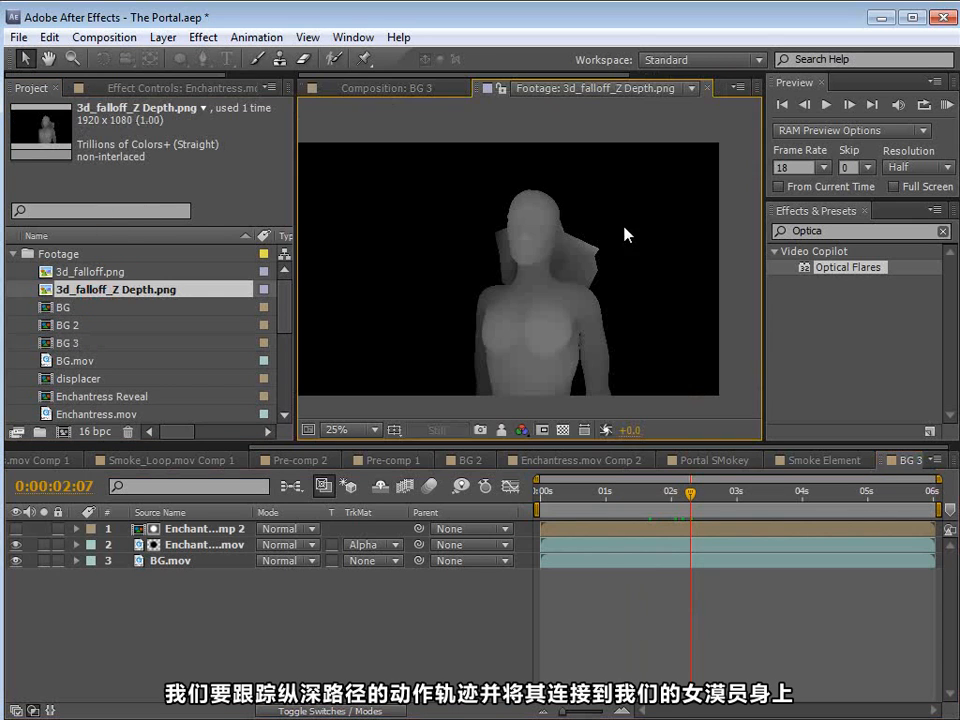
pyautogui.click(385, 88)
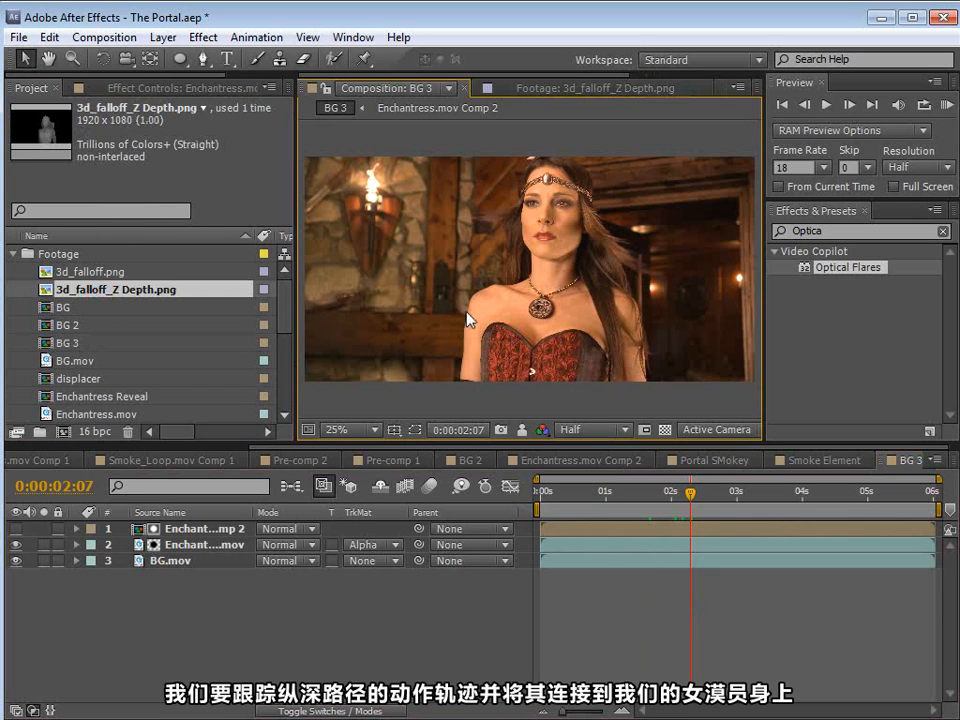
pyautogui.click(103, 272)
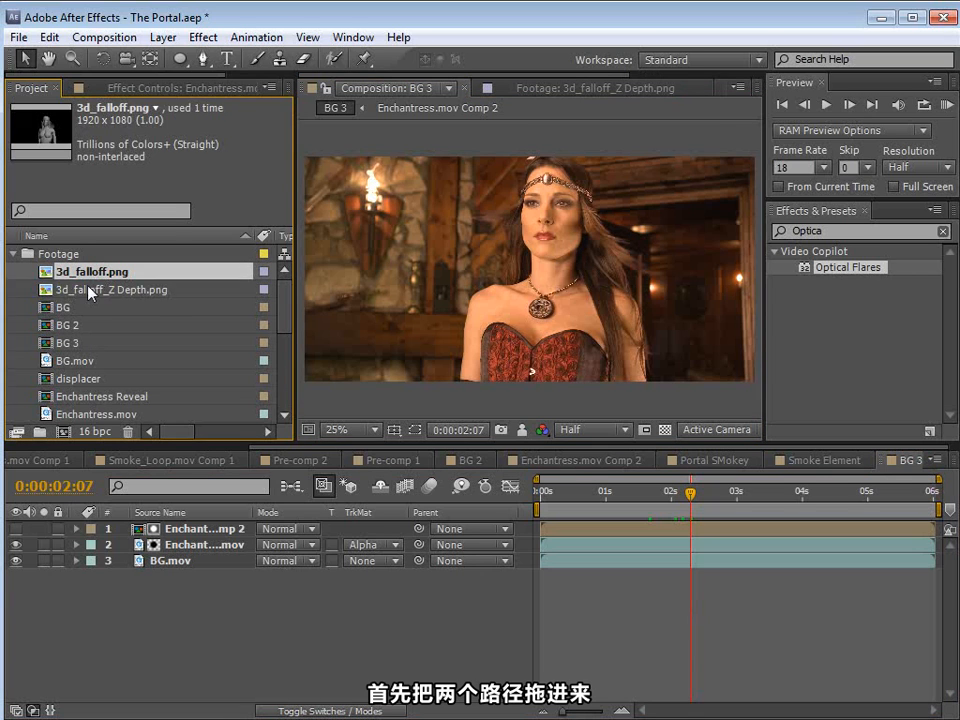
pyautogui.keyDown('shift'); pyautogui.click(90, 289); pyautogui.keyUp('shift')
pyautogui.moveTo(90, 289); pyautogui.dragTo(183, 530)
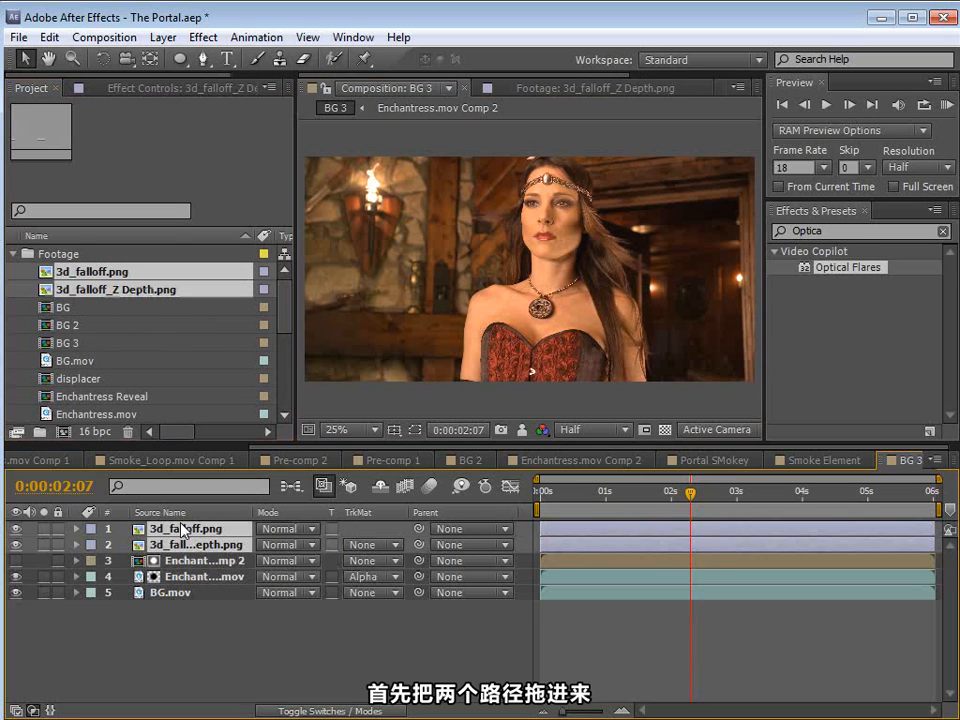
pyautogui.click(606, 637)
# Step: Hide the Z Depth layer and move it above 3d_falloff.png in the layer stack
pyautogui.click(14, 527)
pyautogui.click(16, 545)
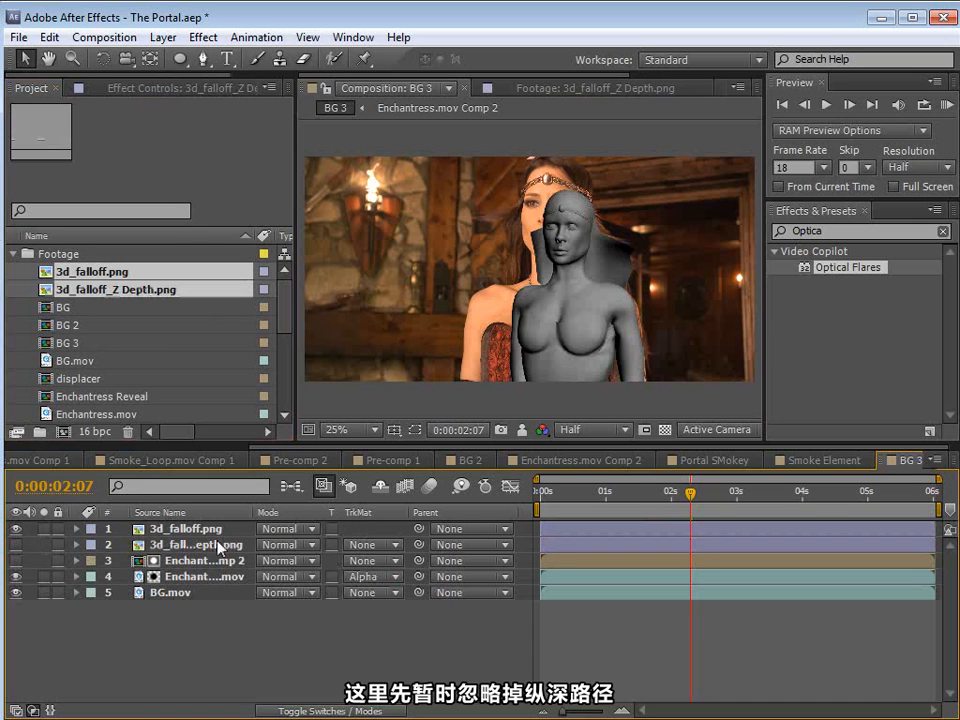
pyautogui.click(172, 530)
pyautogui.moveTo(172, 545); pyautogui.dragTo(172, 530)
pyautogui.click(170, 545)
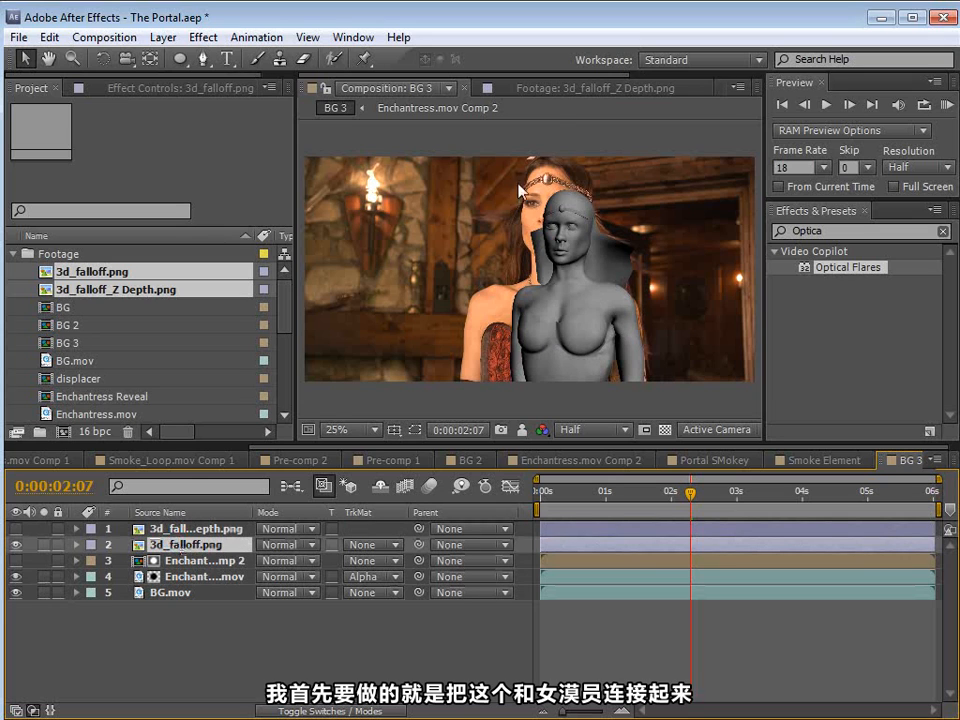
# Step: Parent the Z Depth layer to 3d_falloff.png, moving the falloff layer and briefly showing the Z Depth layer to check that it follows
pyautogui.click(190, 528)
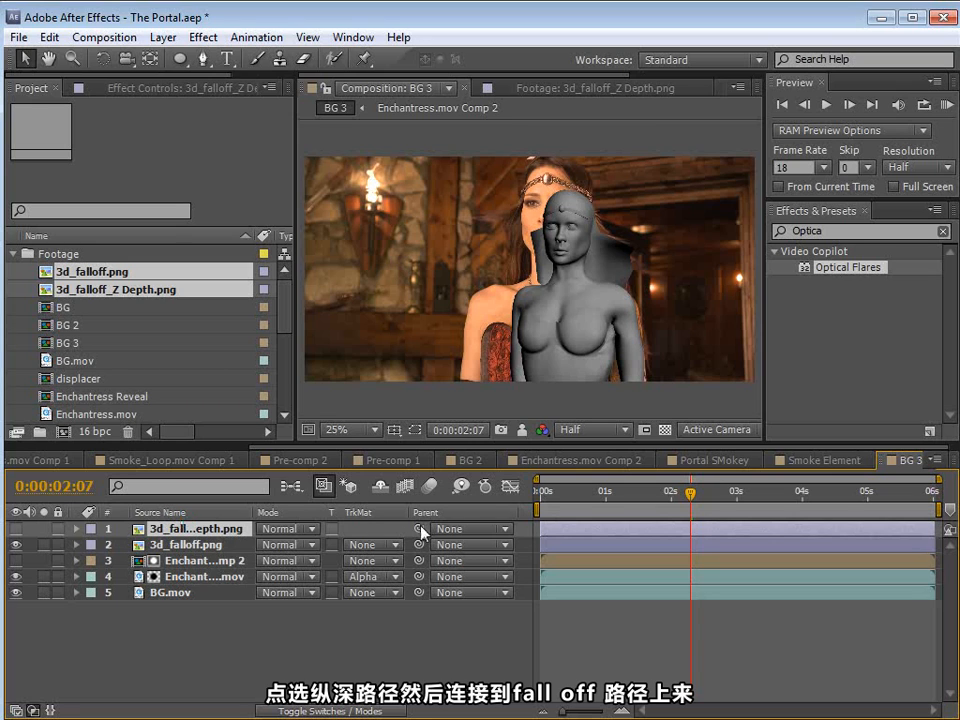
pyautogui.moveTo(420, 530); pyautogui.dragTo(188, 546)
pyautogui.click(188, 546)
pyautogui.moveTo(611, 279); pyautogui.dragTo(598, 322)
pyautogui.click(15, 529)
pyautogui.click(186, 545)
pyautogui.click(15, 529)
# Step: Scale 3d_falloff.png up to about 143% and reposition it over the actress's head and shoulders
pyautogui.click(175, 545)
pyautogui.press('s')
pyautogui.moveTo(324, 561); pyautogui.dragTo(343, 561)
pyautogui.moveTo(546, 350); pyautogui.dragTo(546, 317)
# Step: Lower the 3d_falloff.png layer's opacity to about 72% and inspect its alignment with the actress
pyautogui.press('t')
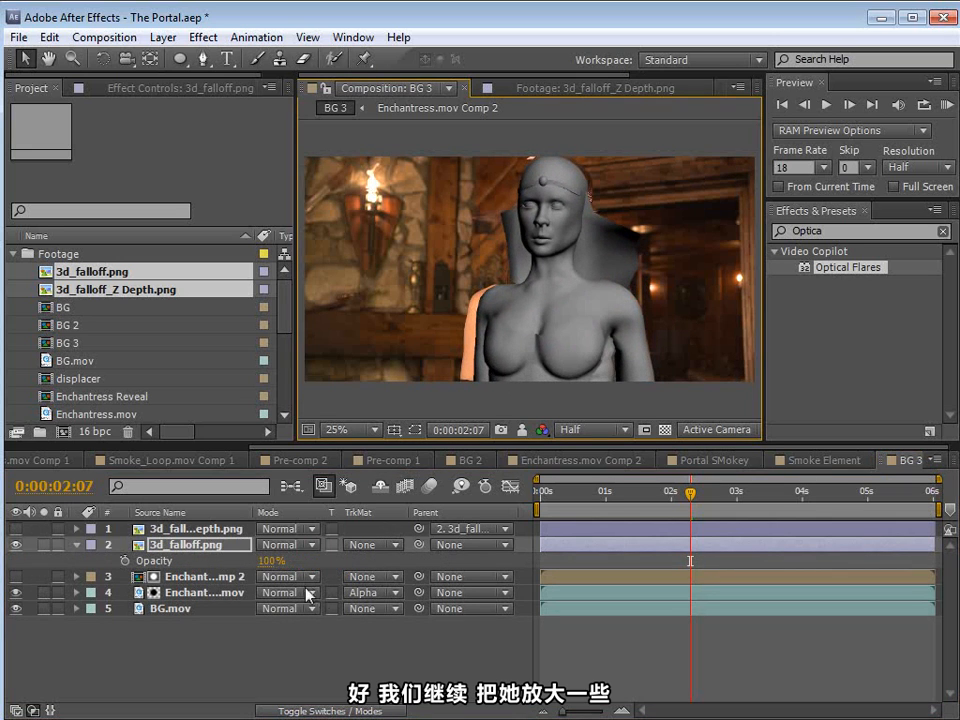
pyautogui.moveTo(270, 561); pyautogui.dragTo(242, 557)
pyautogui.scroll(4, 595, 270)
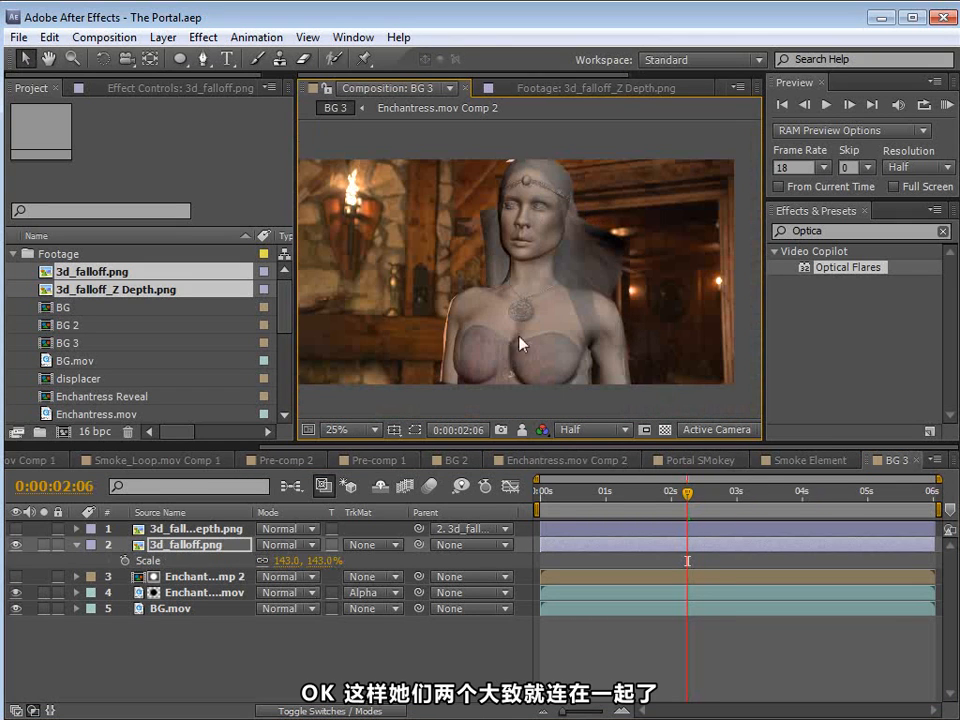
# Step: Show the Z Depth layer and place it directly beneath 3d_falloff.png in the layer stack
pyautogui.click(203, 546)
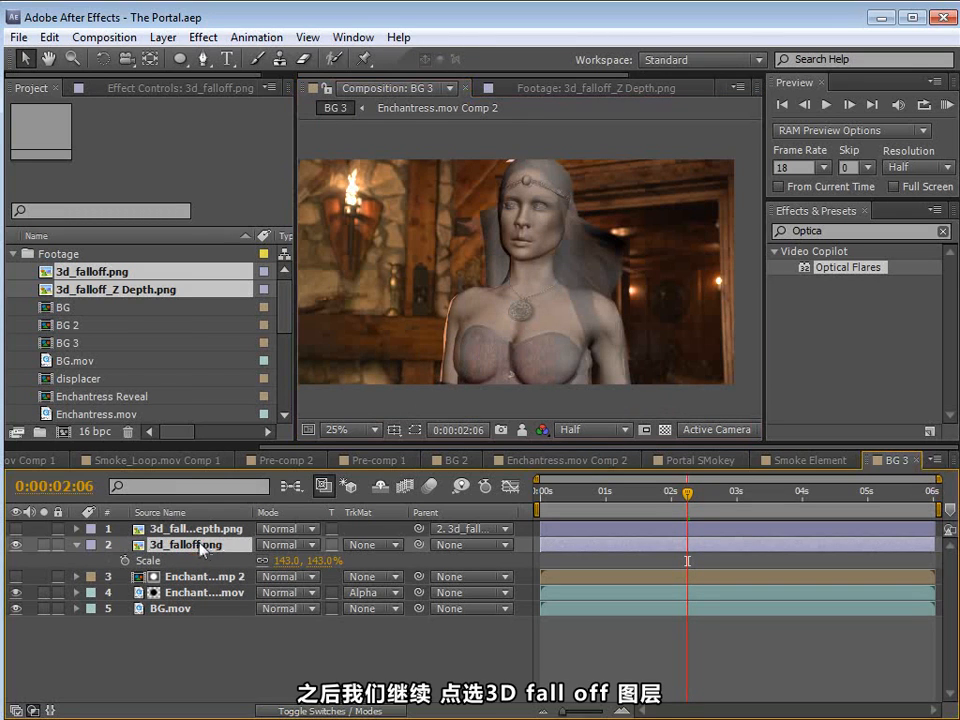
pyautogui.click(15, 528)
pyautogui.click(193, 537)
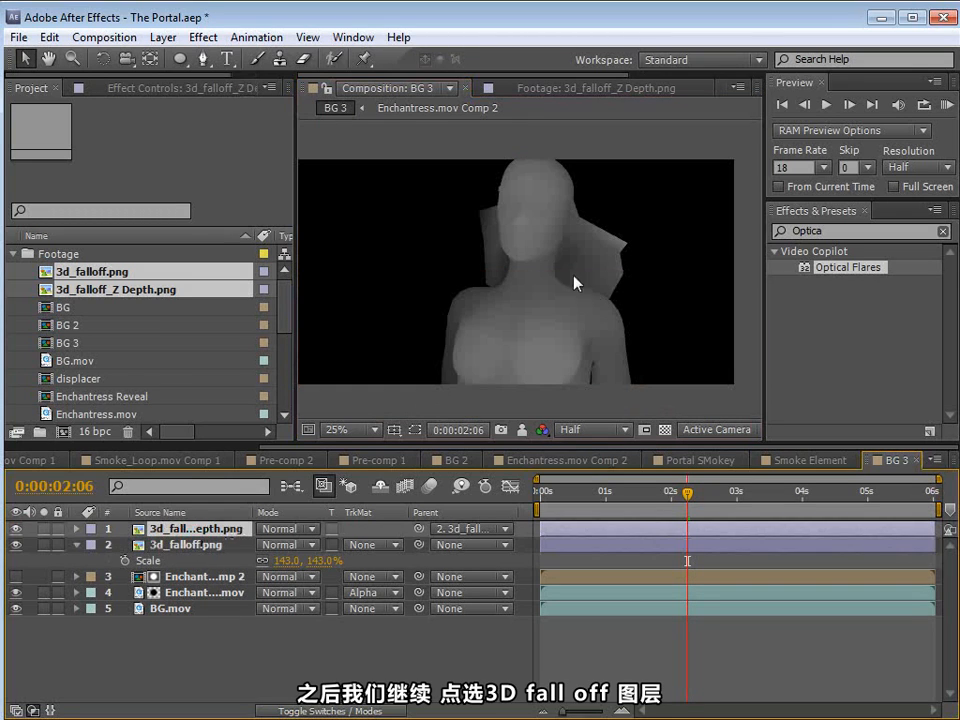
pyautogui.moveTo(182, 545); pyautogui.dragTo(170, 524)
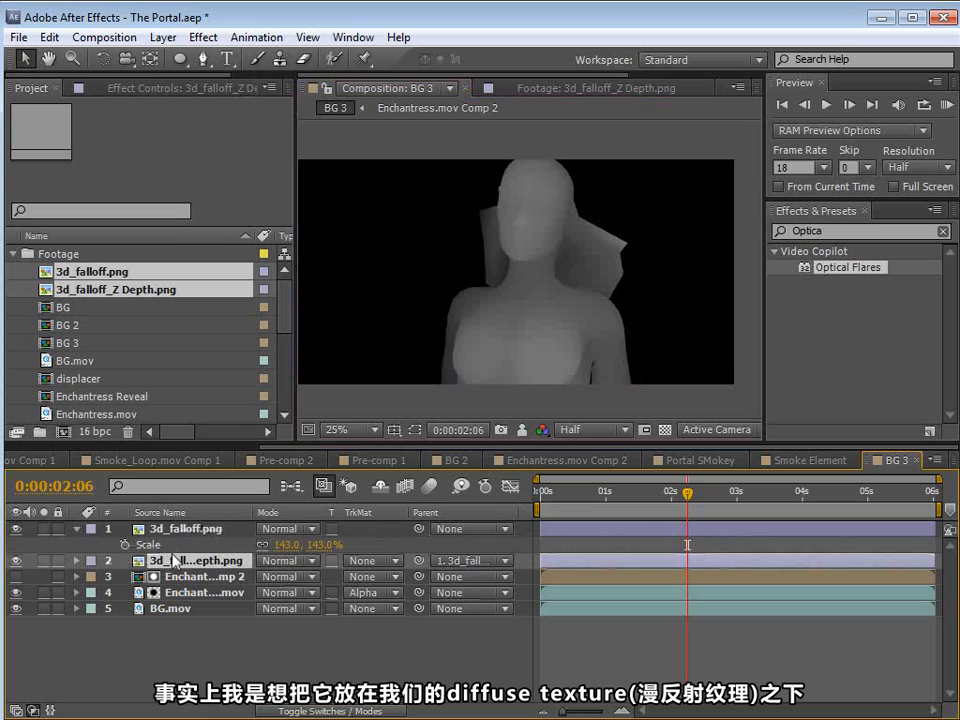
# Step: Restore the opacity of the 3d_falloff.png layer to 100%
pyautogui.click(151, 530)
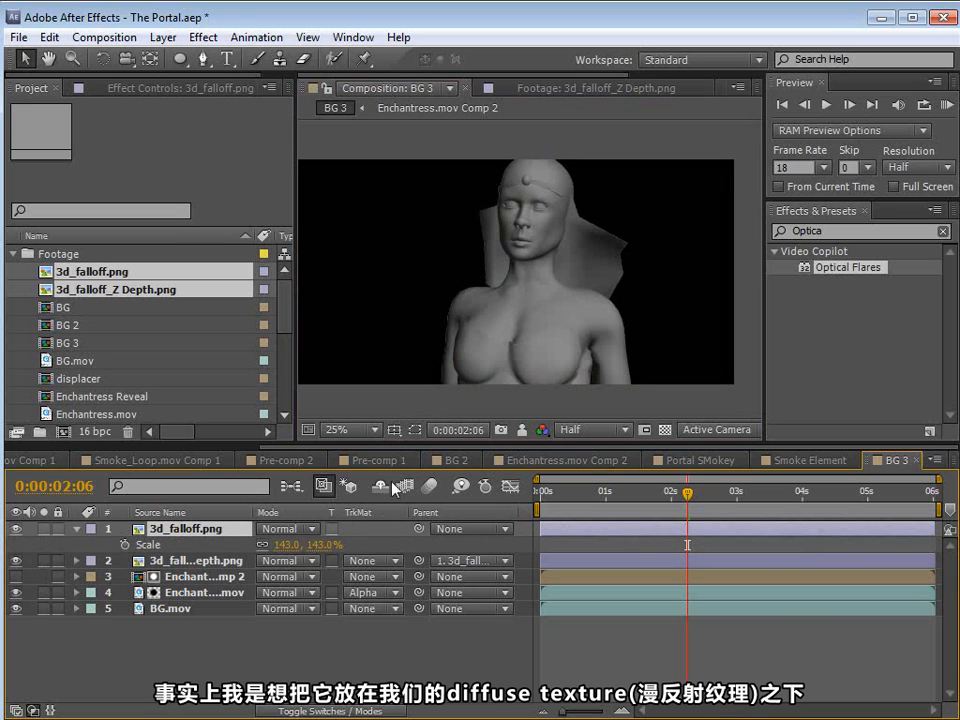
pyautogui.press('t')
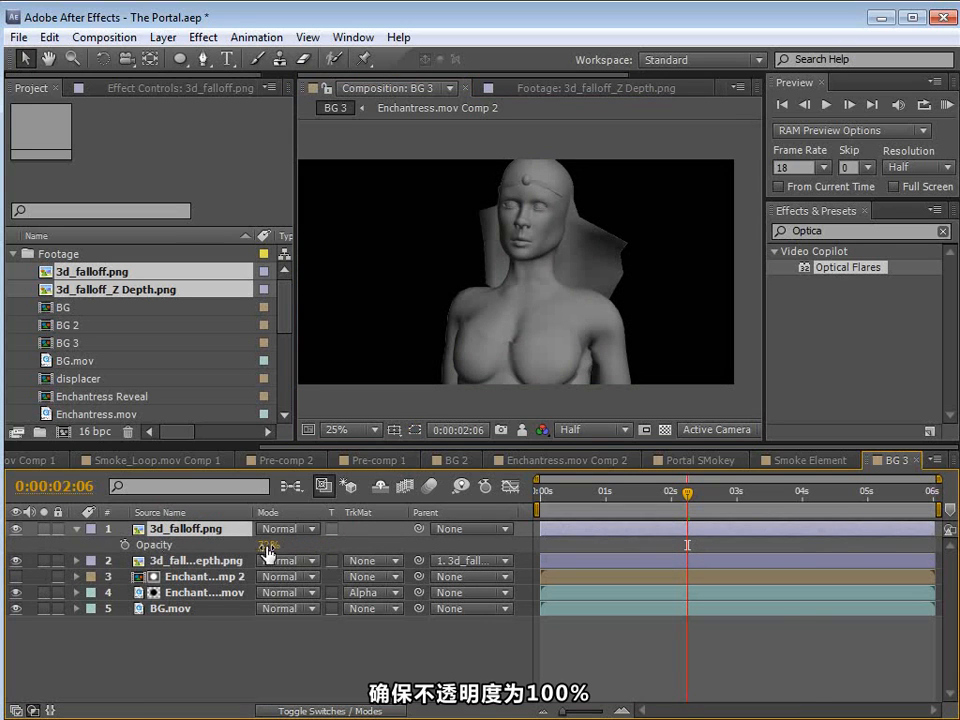
pyautogui.moveTo(267, 553); pyautogui.dragTo(330, 553)
# Step: Set the Z Depth layer's track matte to Alpha Matte "3d_falloff.png"
pyautogui.click(199, 563)
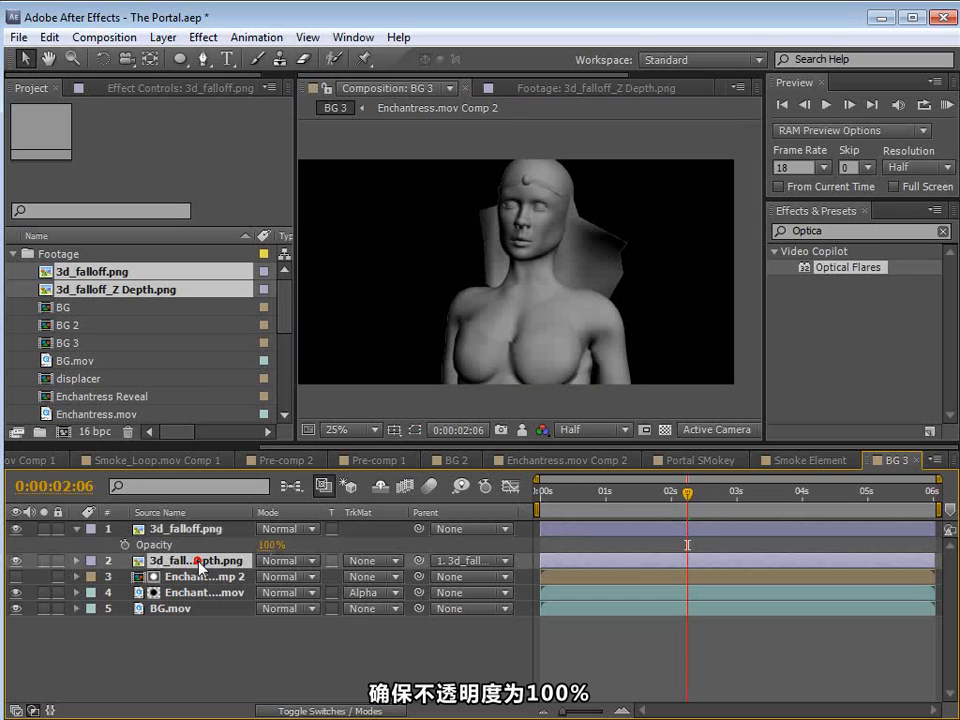
pyautogui.click(374, 561)
pyautogui.click(408, 609)
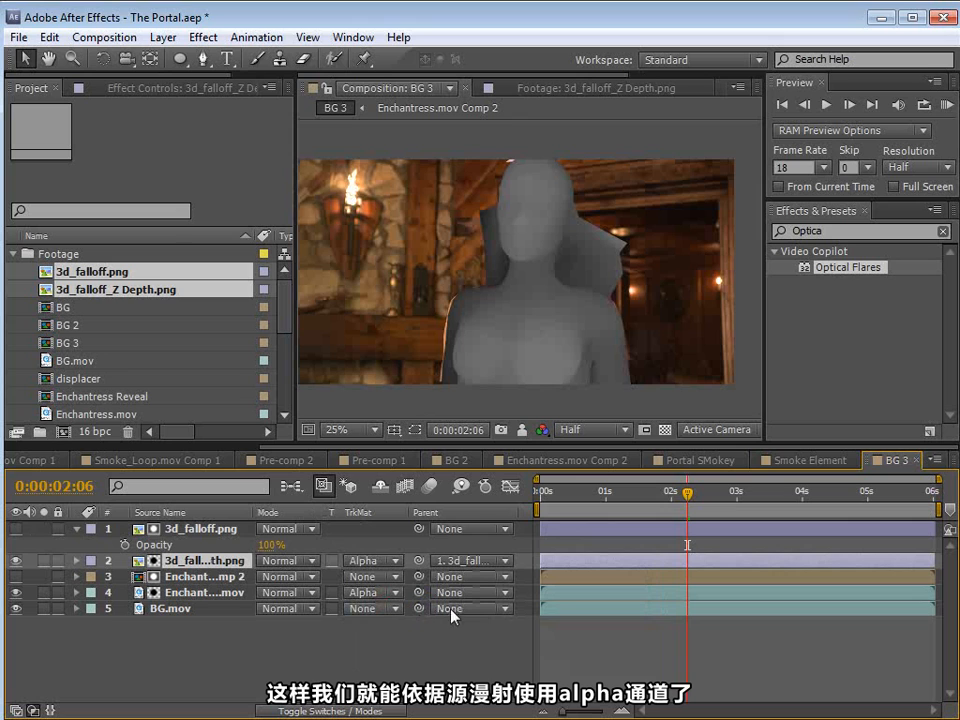
# Step: Solo the Z Depth layer over the transparency grid to inspect its matted edges, review the matte options, and unsolo it
pyautogui.click(44, 561)
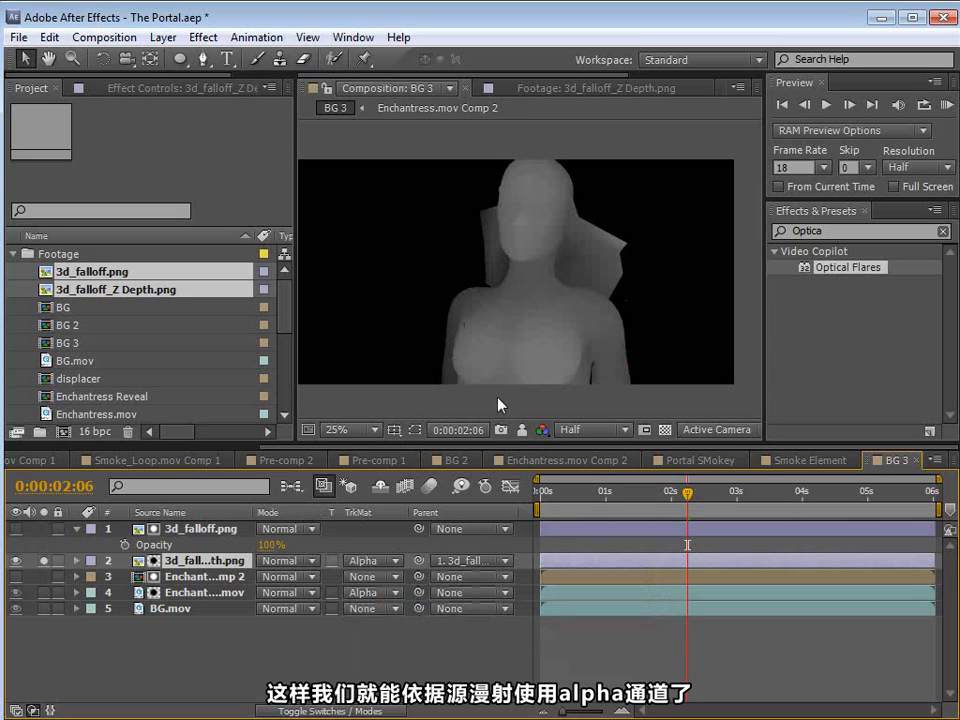
pyautogui.click(664, 431)
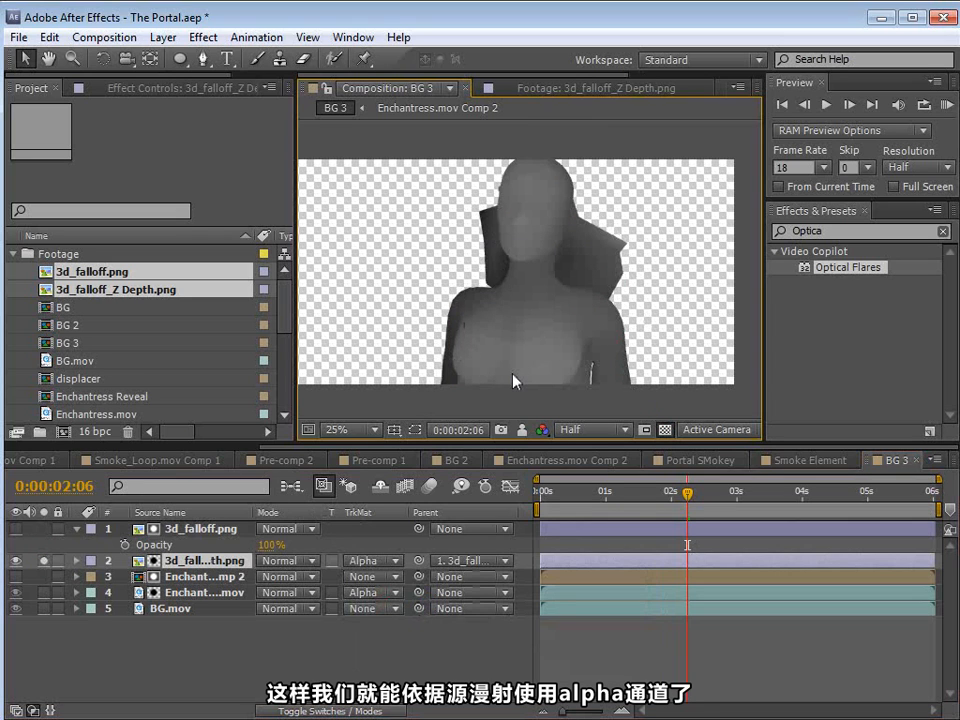
pyautogui.click(381, 561)
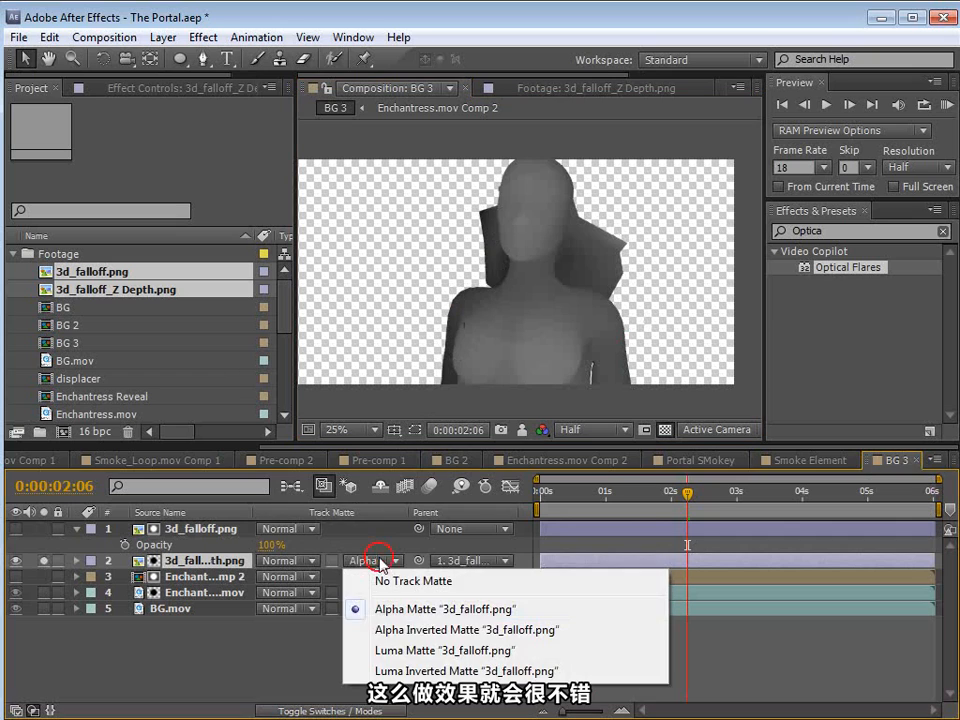
pyautogui.click(303, 627)
pyautogui.click(198, 562)
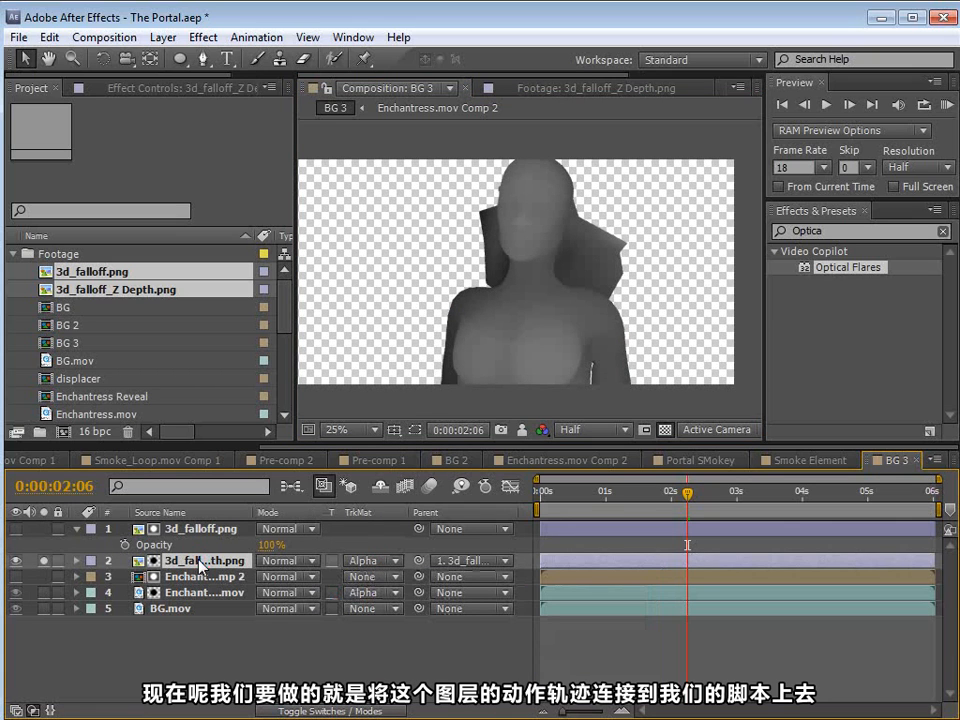
pyautogui.click(43, 561)
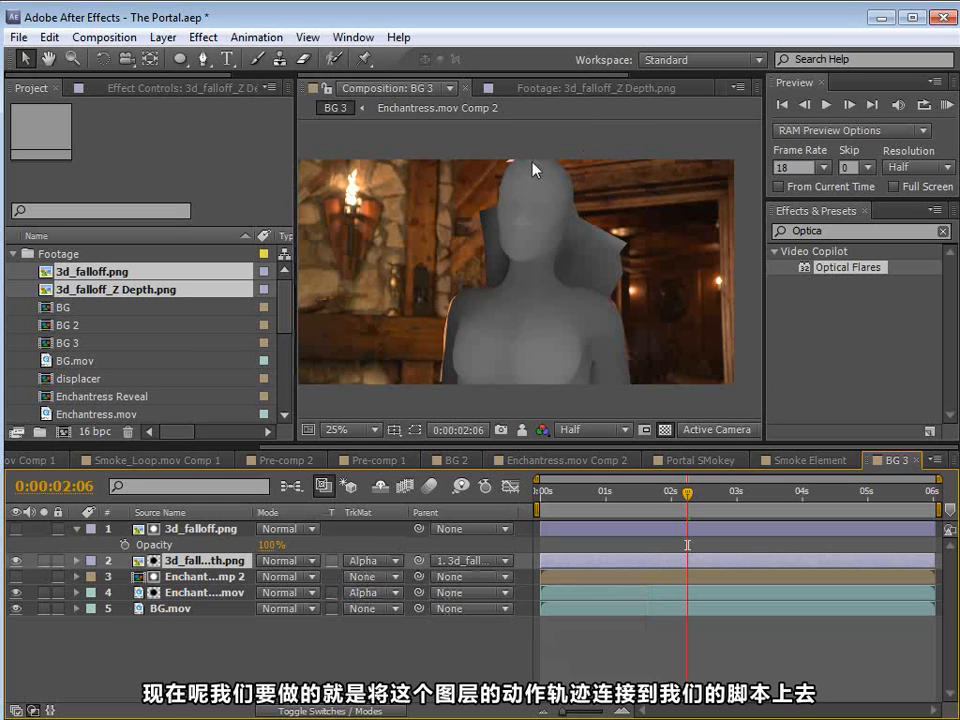
# Step: Collapse the 3d_falloff.png properties and add a layer marker to the Z Depth layer at 0:00:02:06
pyautogui.click(205, 562)
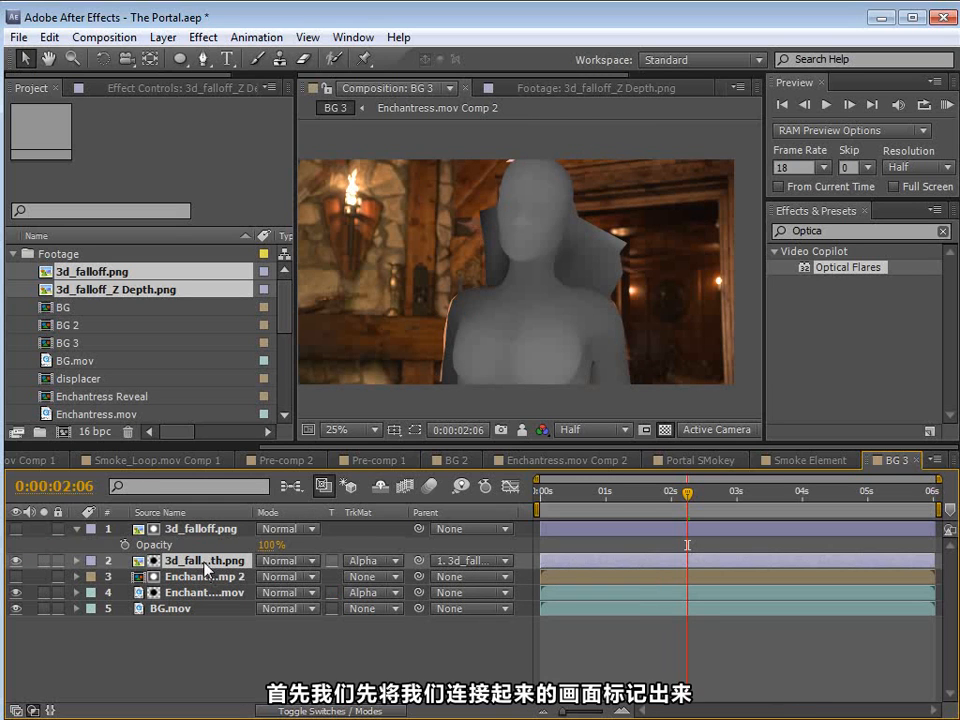
pyautogui.click(76, 529)
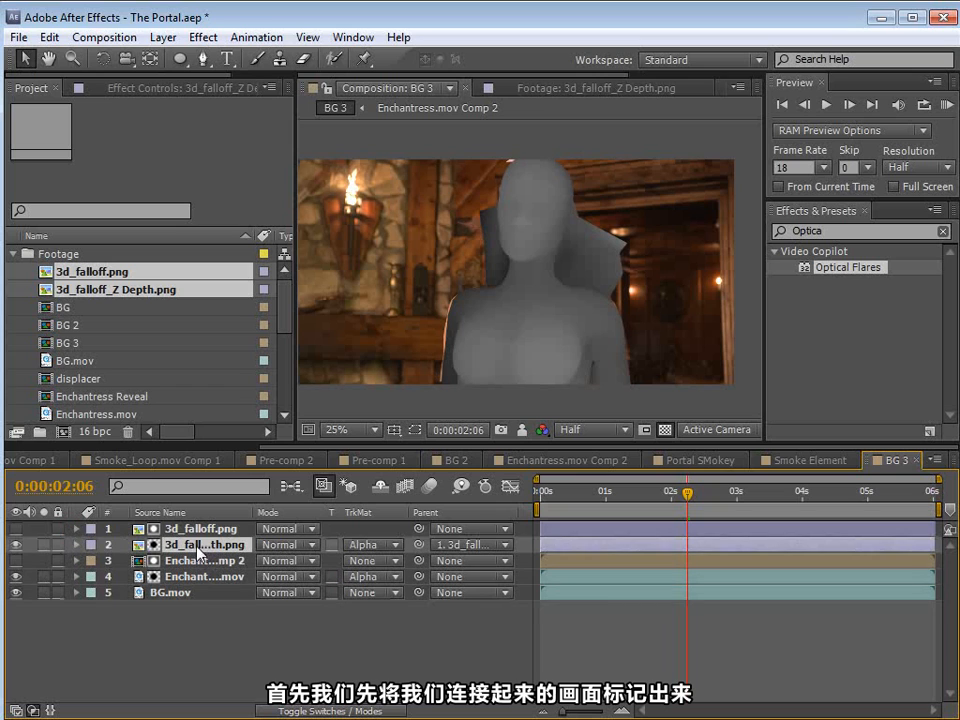
pyautogui.press('KP_Multiply')
pyautogui.click(653, 629)
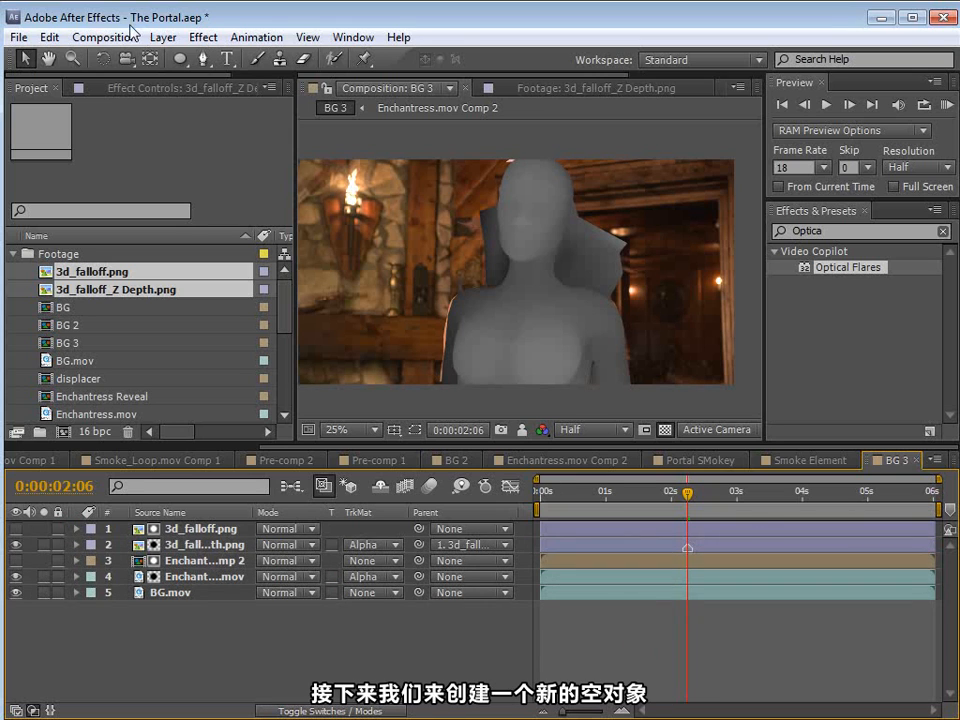
# Step: Create a new null object in the BG 3 composition
pyautogui.click(163, 37)
pyautogui.click(223, 58)
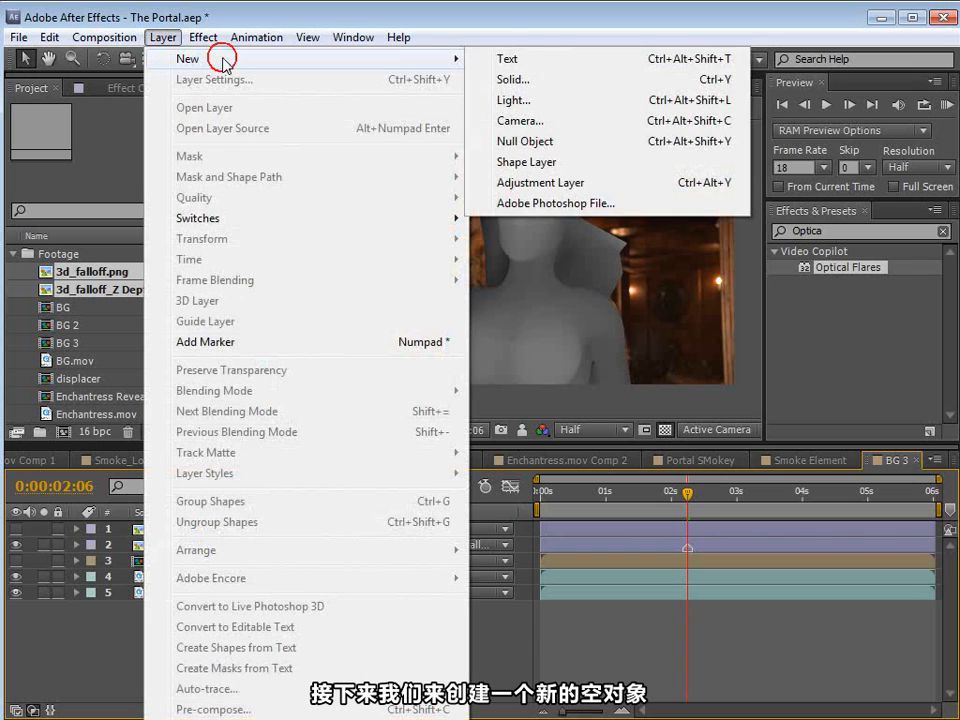
pyautogui.click(534, 143)
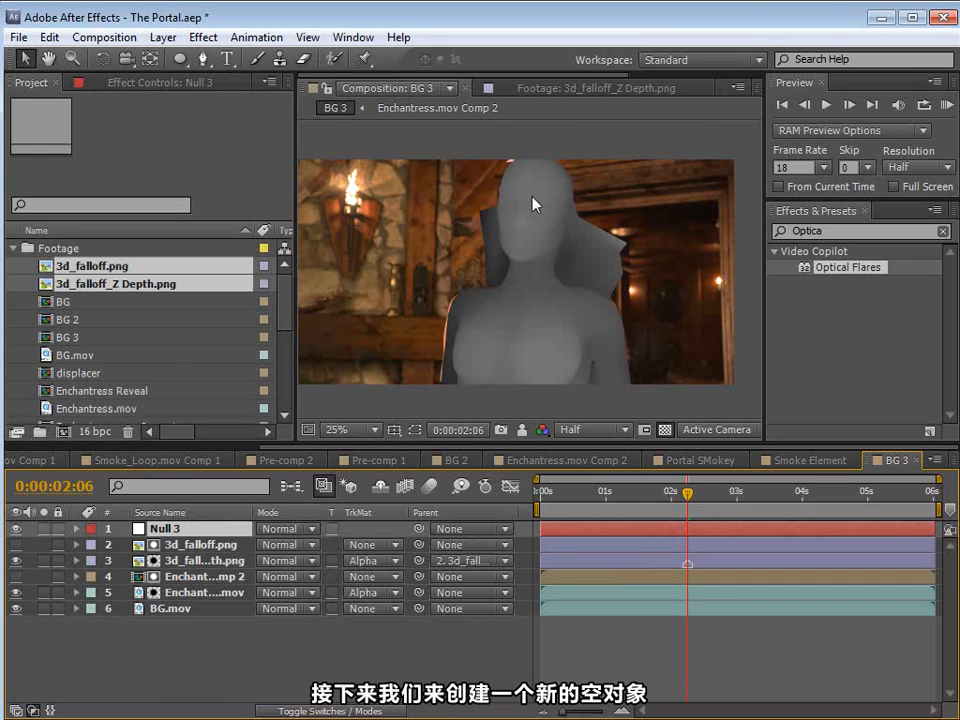
# Step: Start a motion track on the Enchantress.mov layer with position, rotation and scale enabled
pyautogui.click(180, 592)
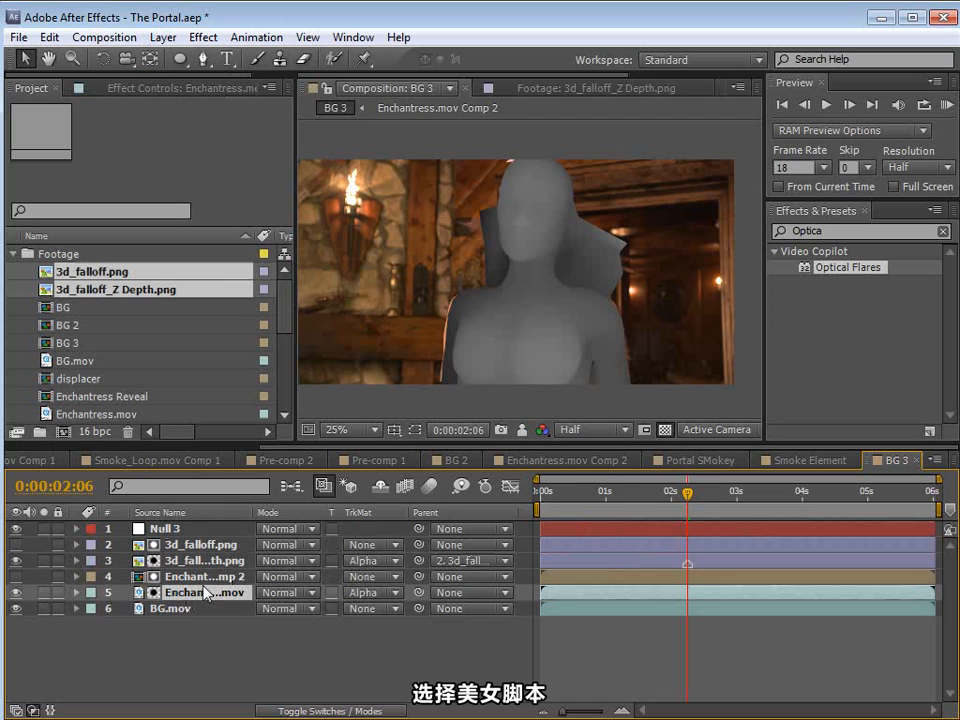
pyautogui.click(352, 36)
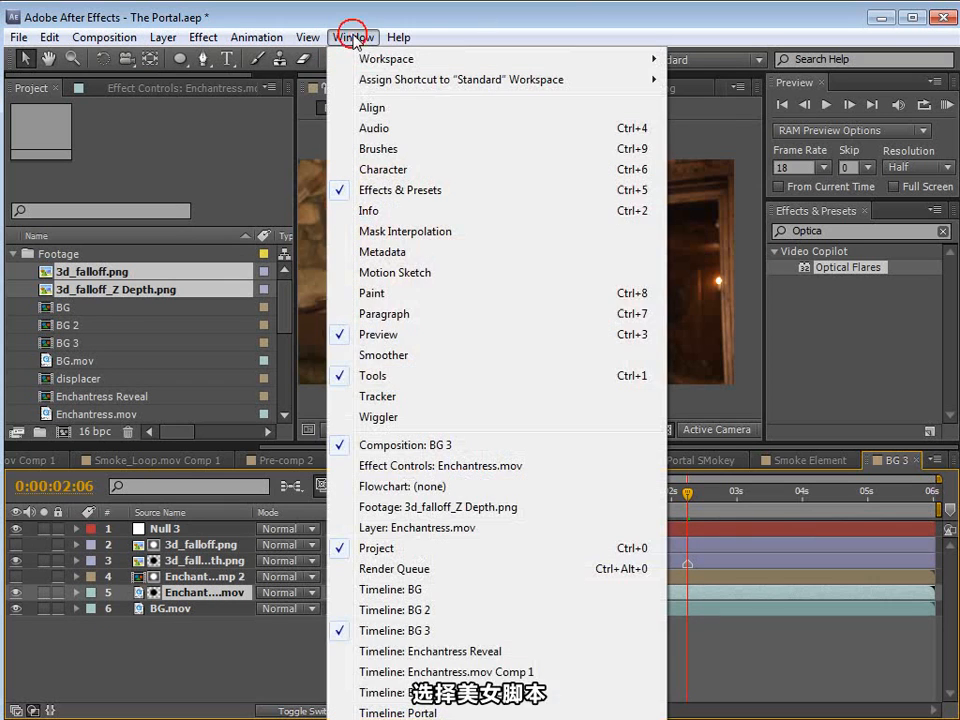
pyautogui.click(376, 399)
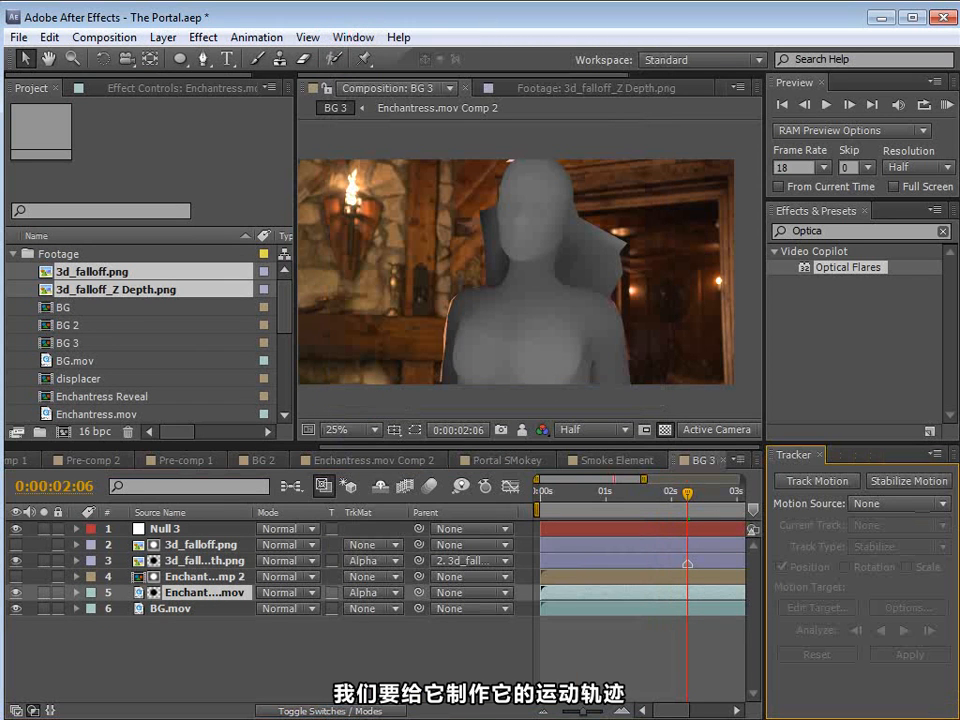
pyautogui.click(835, 481)
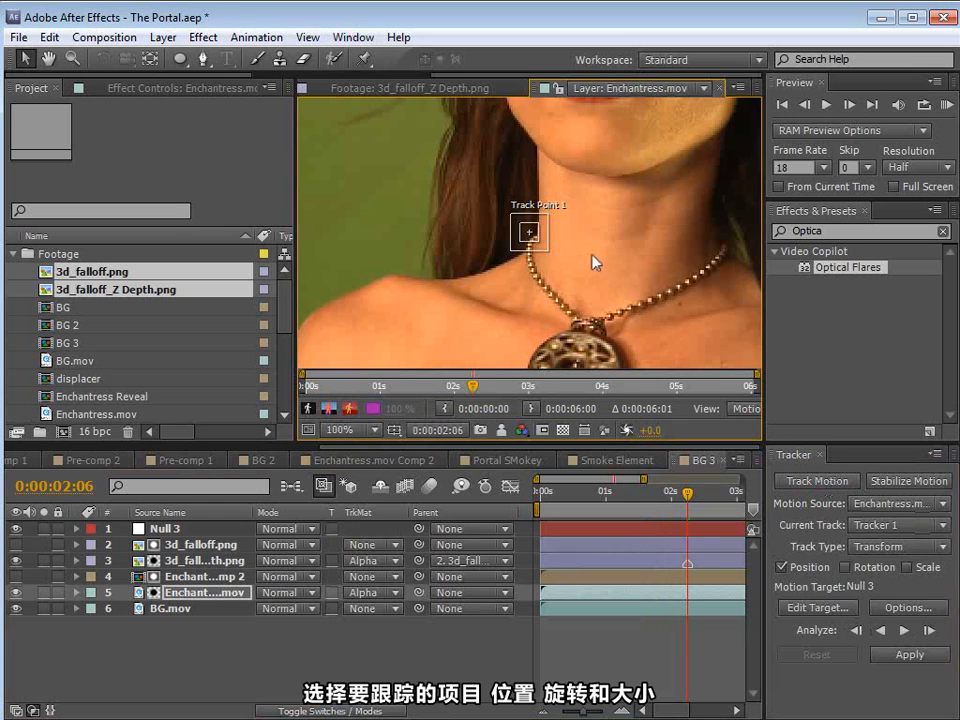
pyautogui.press(',')
pyautogui.press(',')
pyautogui.click(845, 567)
pyautogui.click(907, 567)
# Step: Place Track Point 1 on the headband beside the jewel and Track Point 2 on the nose, enlarging Track Point 2's search region
pyautogui.scroll(1, 552, 220)
pyautogui.moveTo(598, 149); pyautogui.dragTo(542, 223)
pyautogui.press('`')
pyautogui.moveTo(431, 413); pyautogui.dragTo(441, 366)
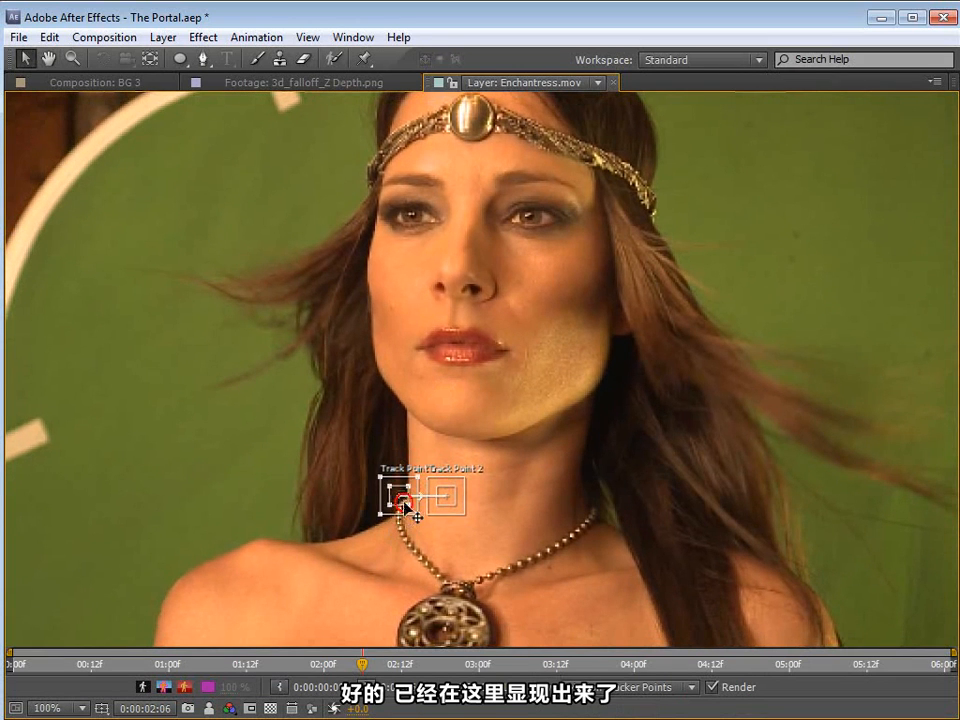
pyautogui.moveTo(414, 511); pyautogui.dragTo(458, 150)
pyautogui.moveTo(462, 506); pyautogui.dragTo(493, 328)
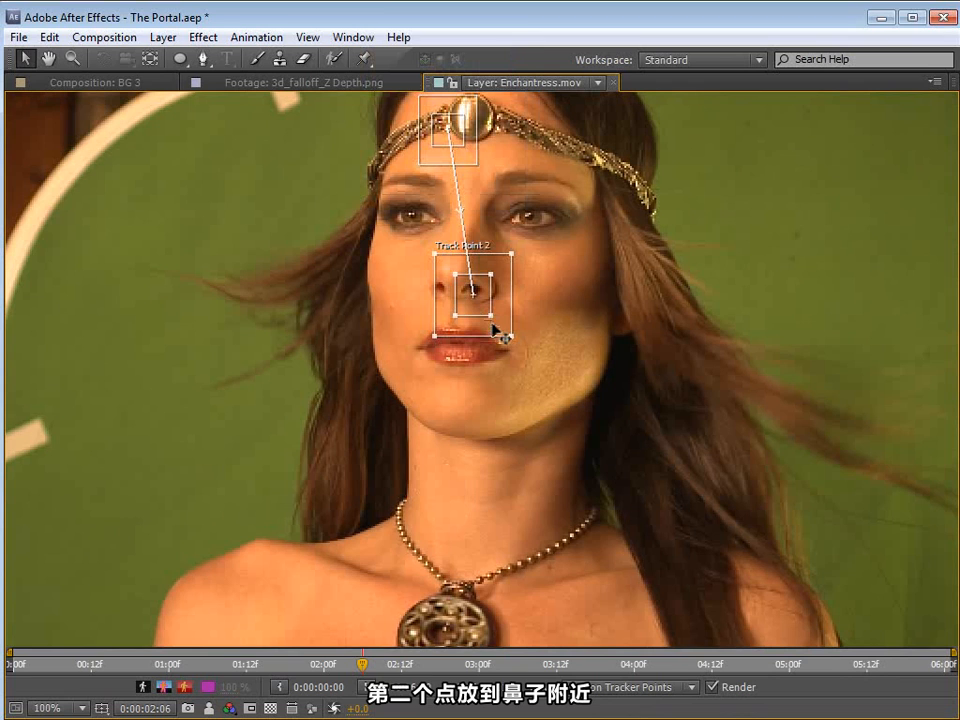
pyautogui.moveTo(478, 173); pyautogui.dragTo(467, 223)
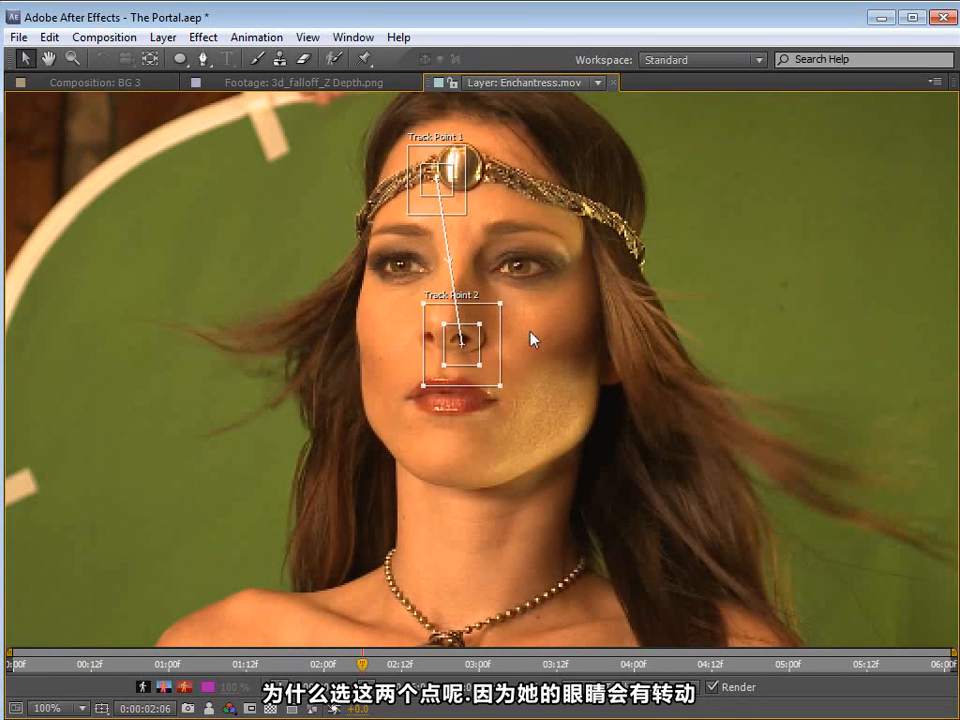
pyautogui.moveTo(502, 393); pyautogui.dragTo(505, 391)
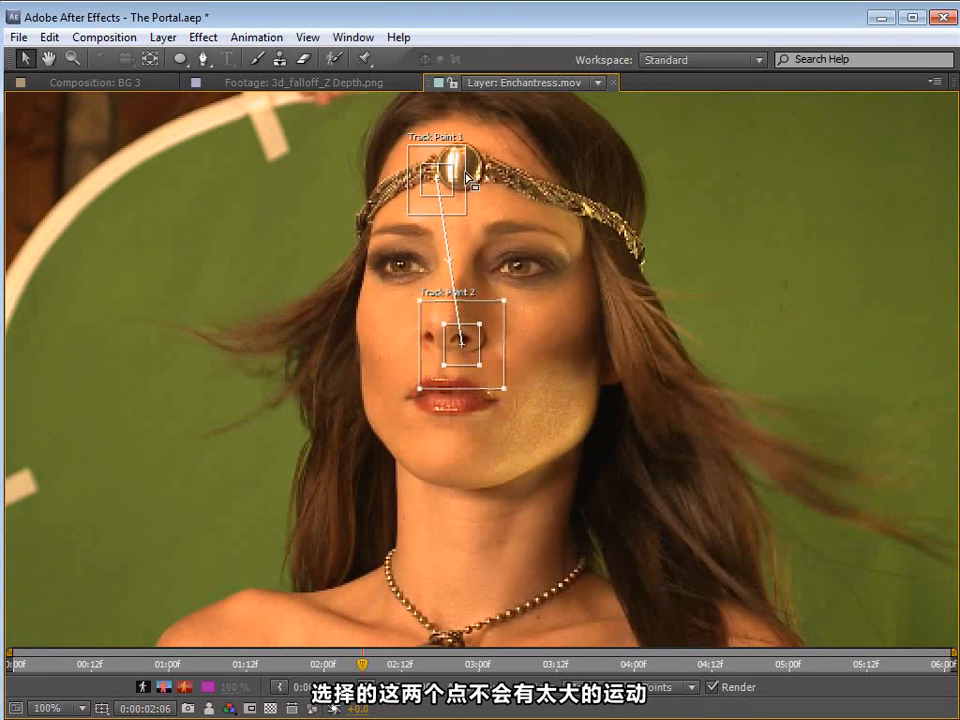
# Step: Analyze the track backward from 0:00:02:06 and stop at 0:00:01:00
pyautogui.press('`')
pyautogui.scroll(-1, 510, 317)
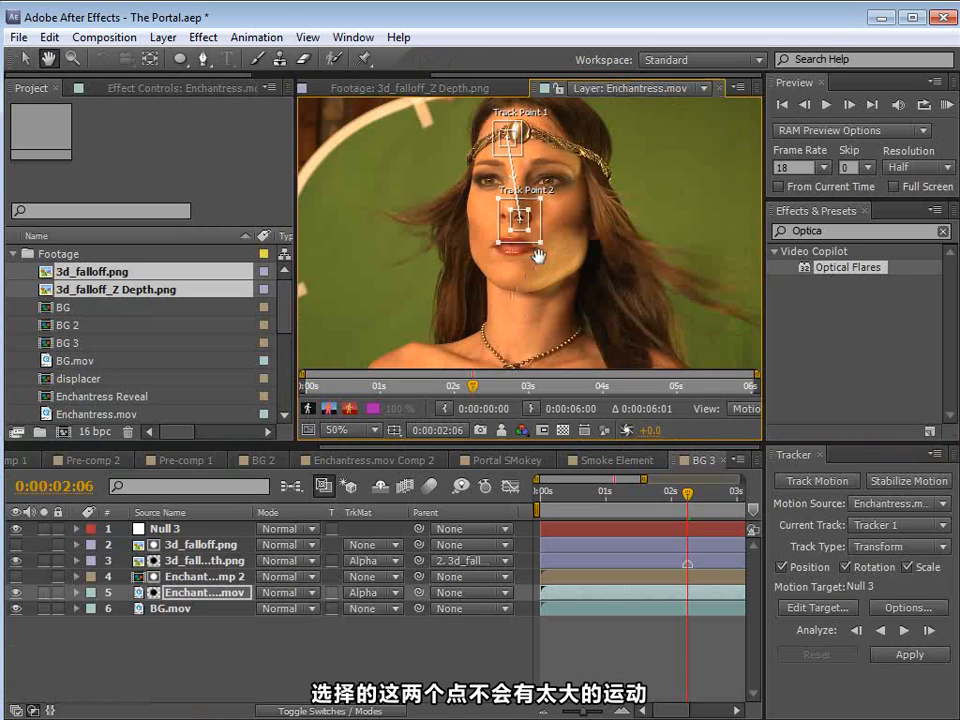
pyautogui.moveTo(539, 256); pyautogui.dragTo(499, 271)
pyautogui.click(691, 654)
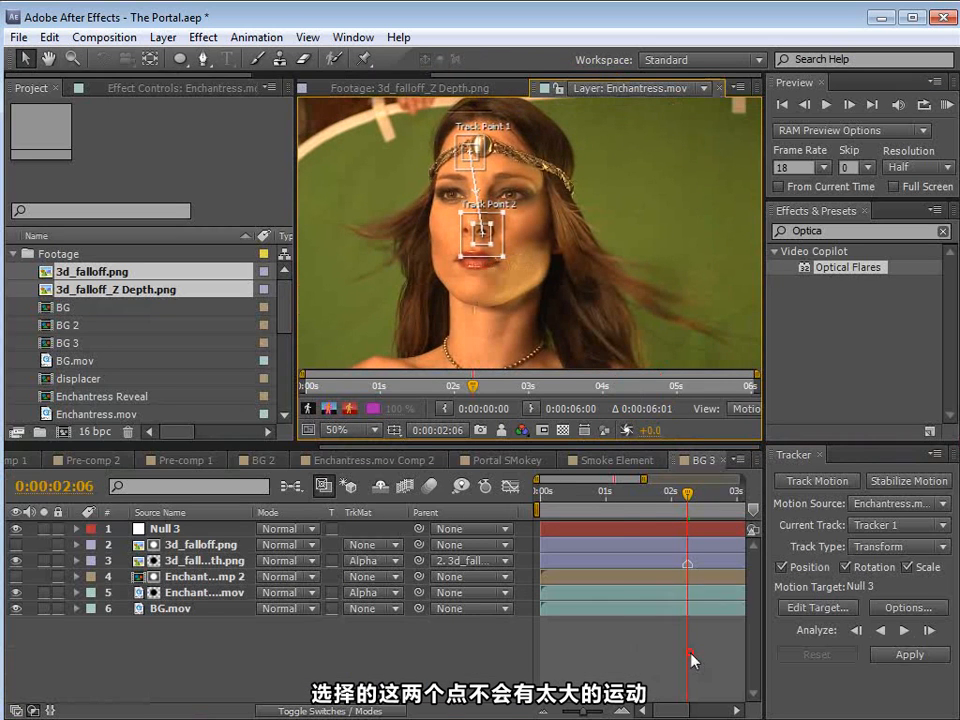
pyautogui.press('-')
pyautogui.click(880, 630)
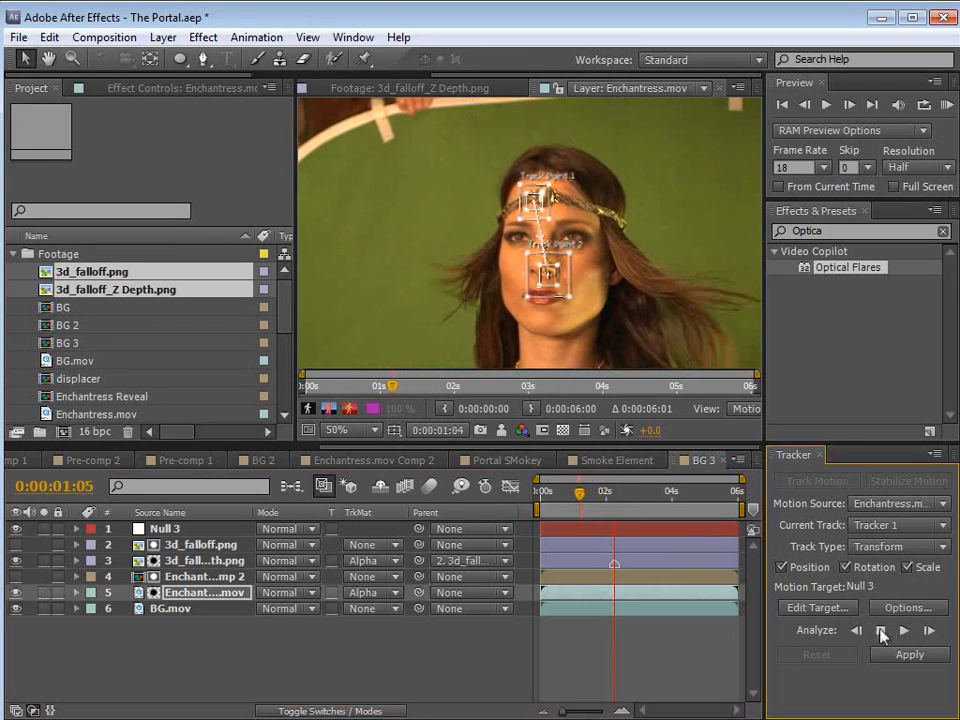
pyautogui.click(880, 630)
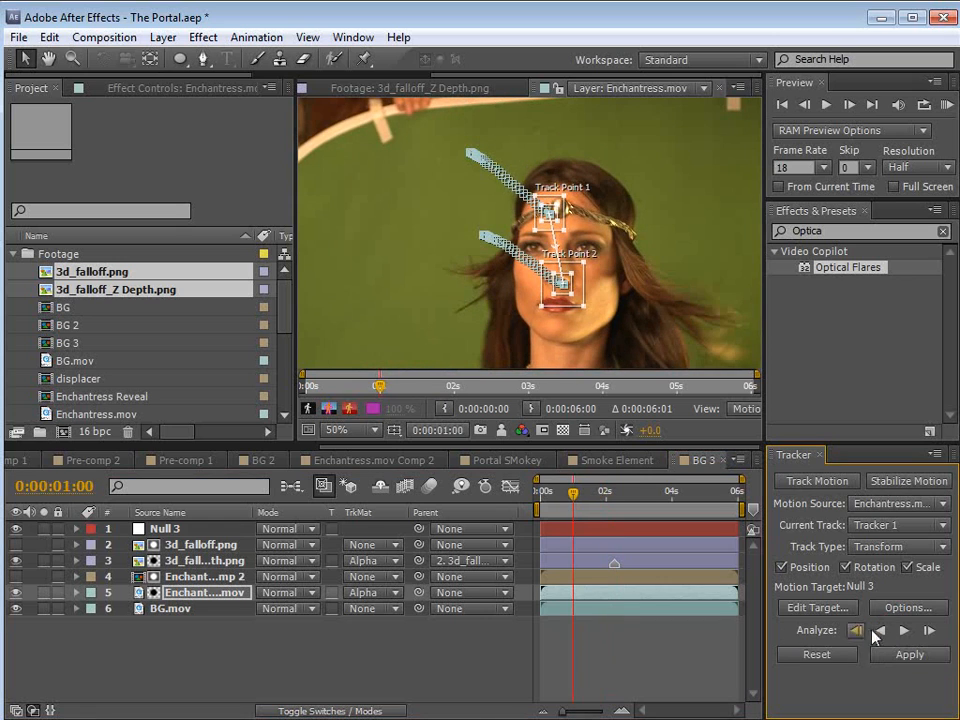
# Step: Return to 0:00:02:05, reveal the tracker keyframes, and analyze forward until 0:00:02:23
pyautogui.click(613, 493)
pyautogui.press('u')
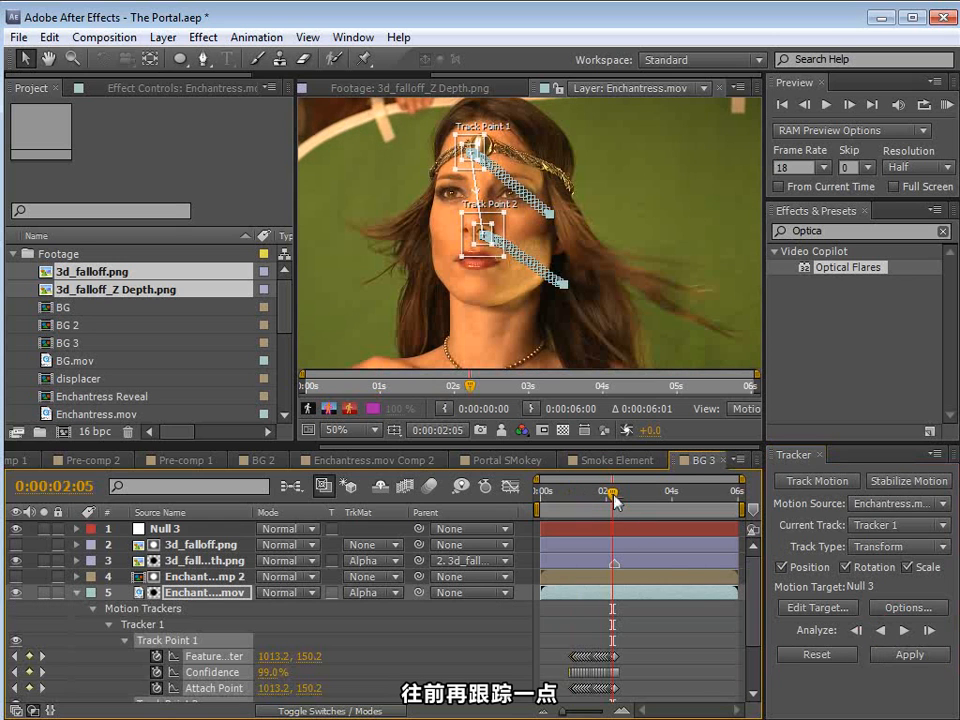
pyautogui.press('=')
pyautogui.click(904, 630)
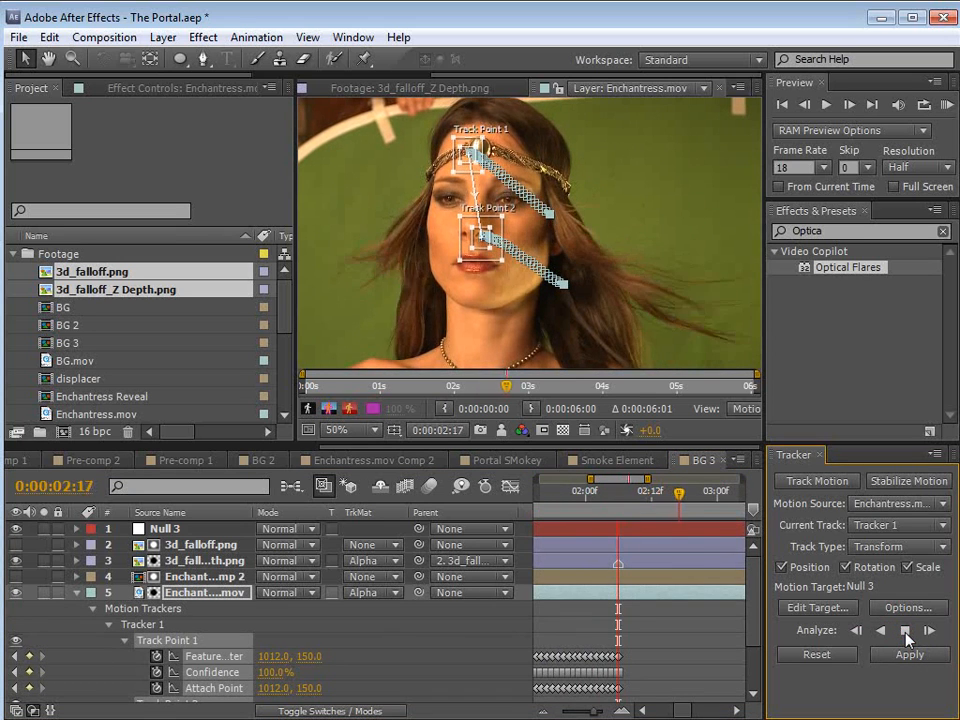
pyautogui.click(905, 633)
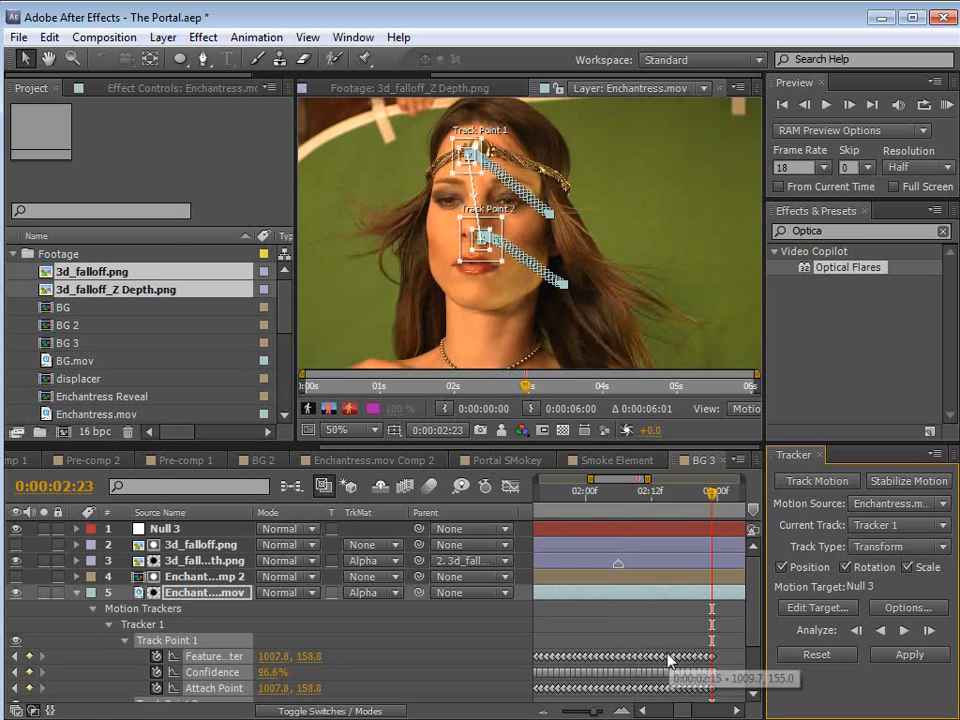
pyautogui.press('-')
pyautogui.press('-')
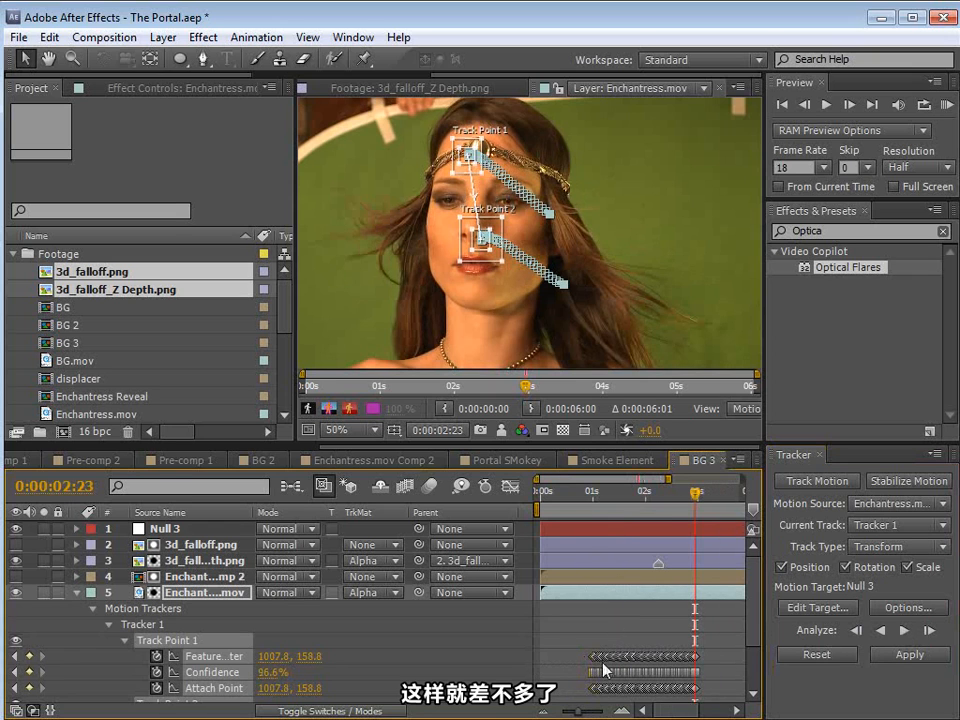
# Step: Apply the tracked motion to Null 3 in X and Y and reveal the null's keyframes
pyautogui.click(805, 607)
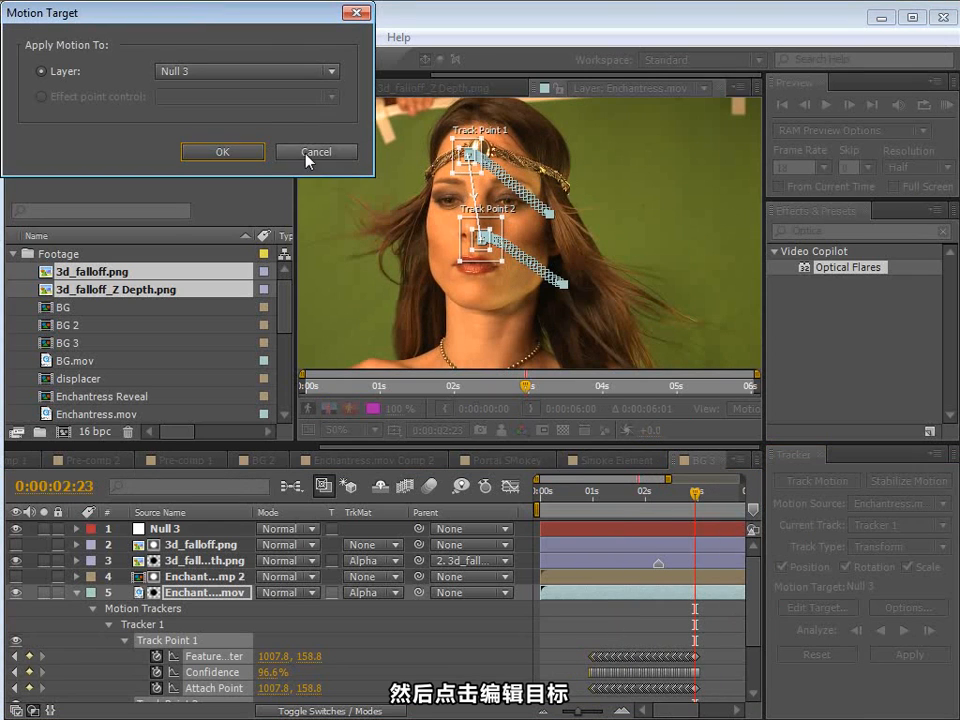
pyautogui.click(220, 72)
pyautogui.click(208, 92)
pyautogui.click(200, 151)
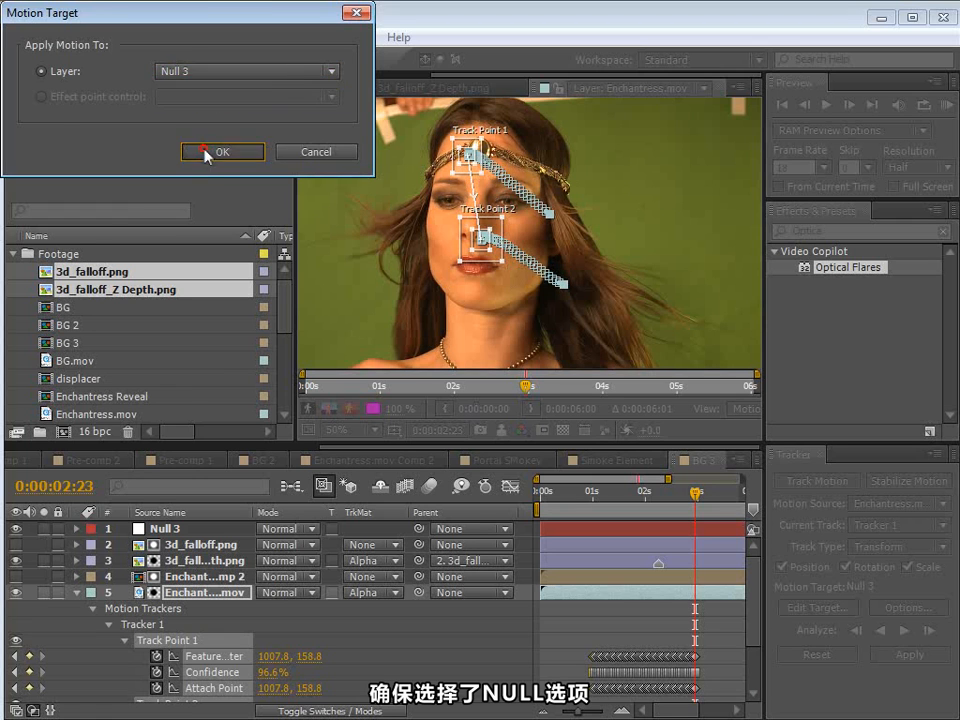
pyautogui.click(910, 654)
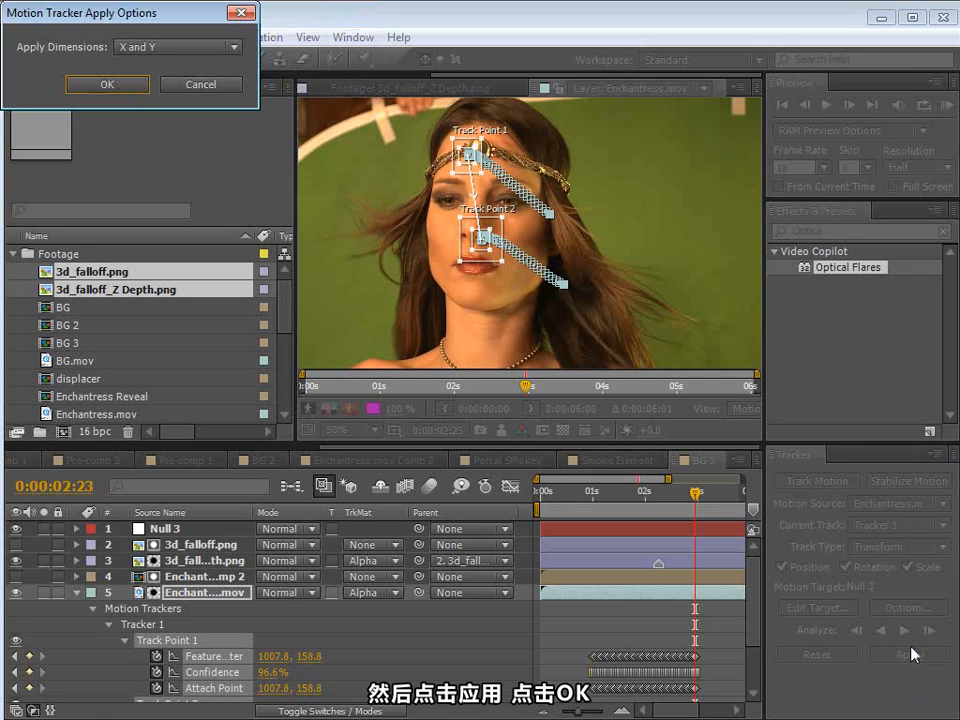
pyautogui.click(100, 84)
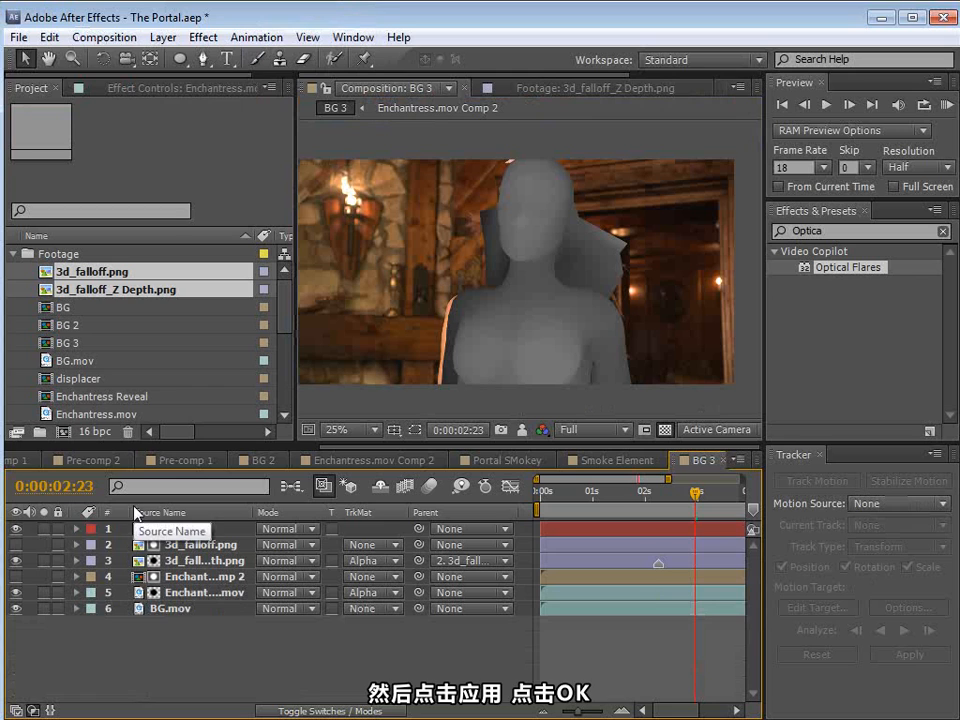
pyautogui.click(203, 535)
pyautogui.press('u')
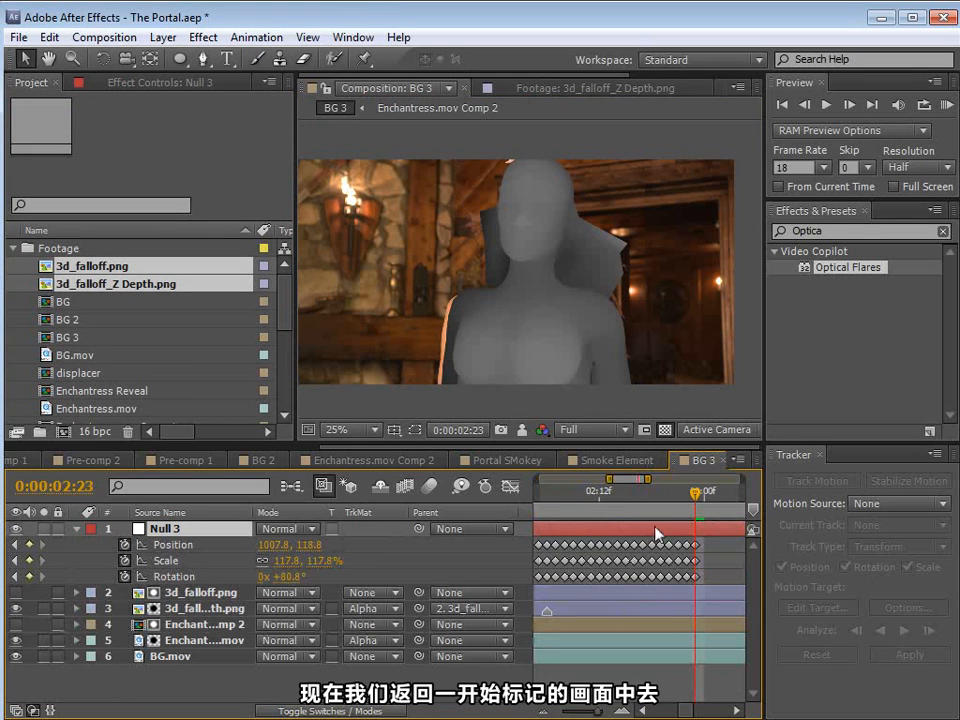
# Step: Return to the marker frame 0:00:02:06 and parent the 3d_falloff_Z Depth and 3d_falloff layers to Null 3
pyautogui.moveTo(664, 496); pyautogui.dragTo(658, 498)
pyautogui.press('=')
pyautogui.press('=')
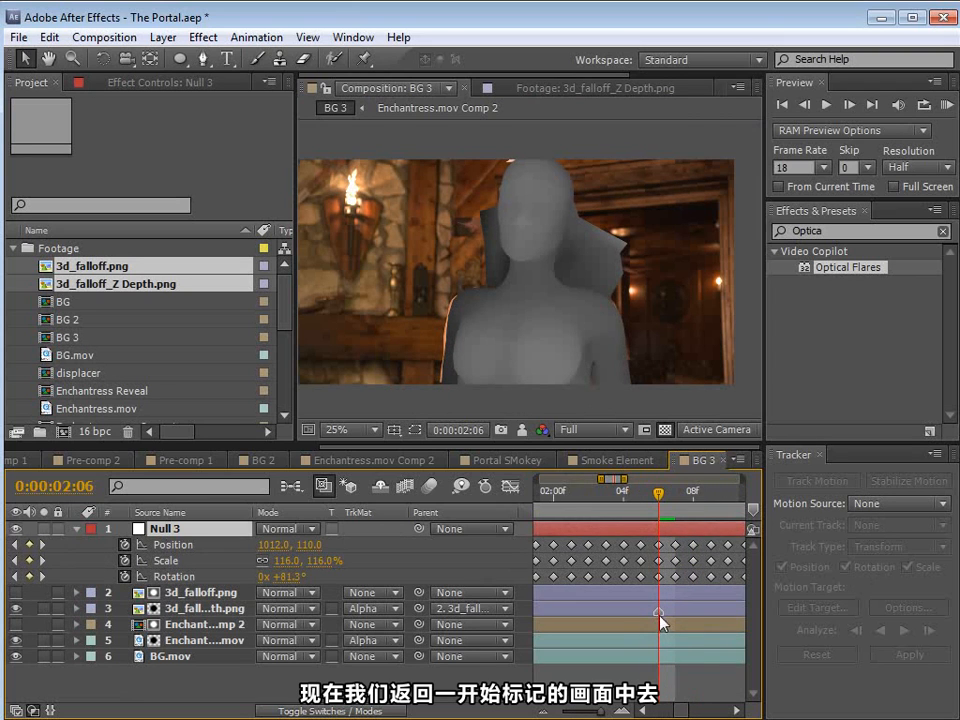
pyautogui.press('-')
pyautogui.press('-')
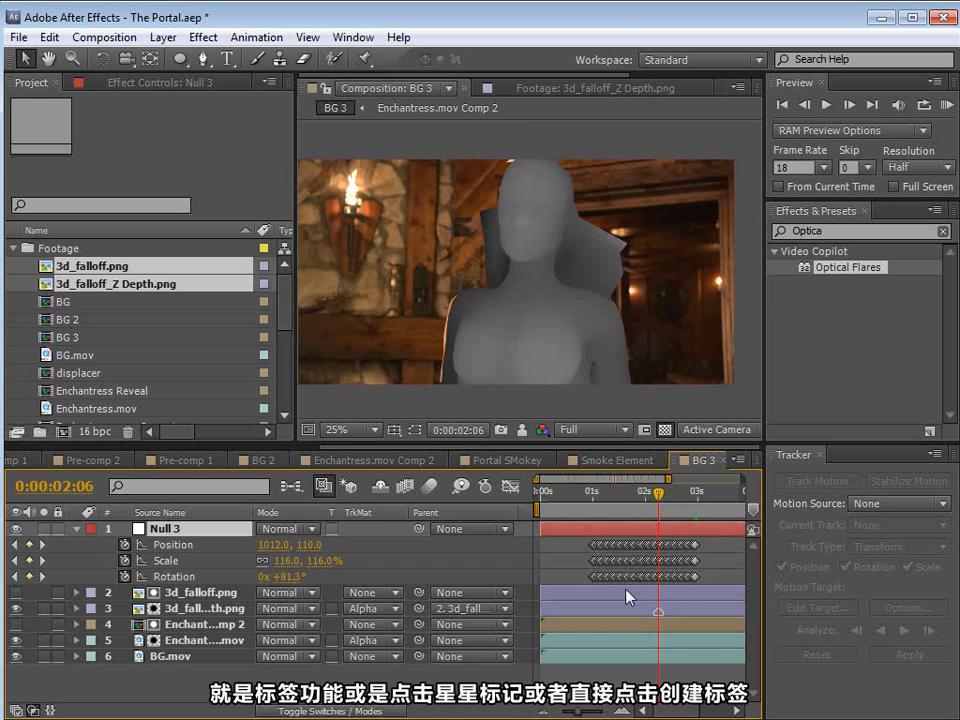
pyautogui.click(190, 609)
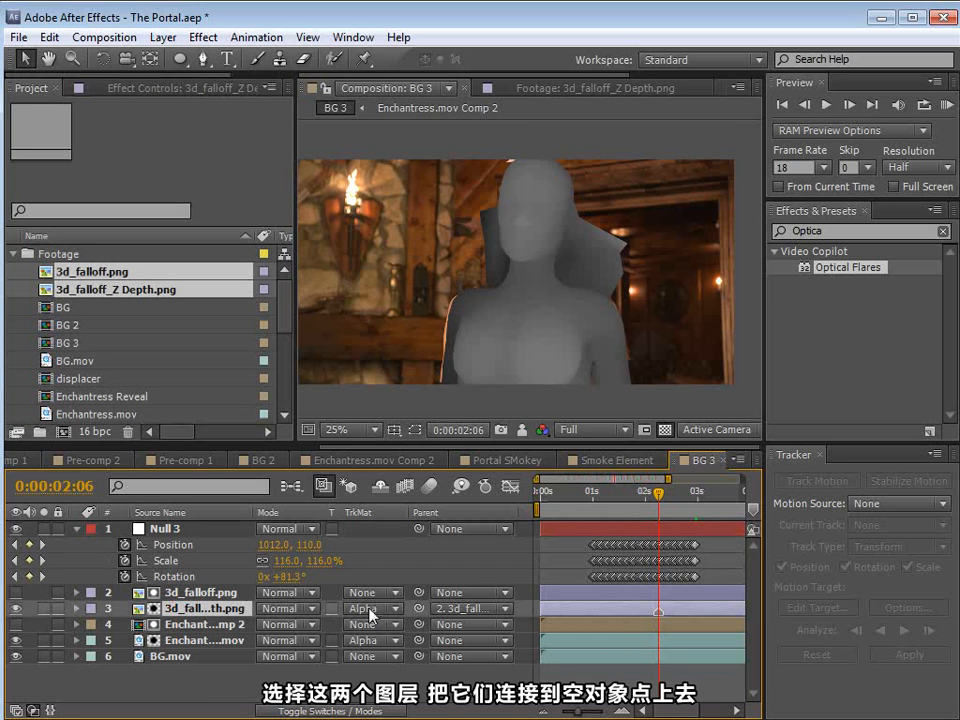
pyautogui.moveTo(419, 608); pyautogui.dragTo(166, 528)
pyautogui.click(190, 592)
pyautogui.moveTo(419, 592); pyautogui.dragTo(197, 531)
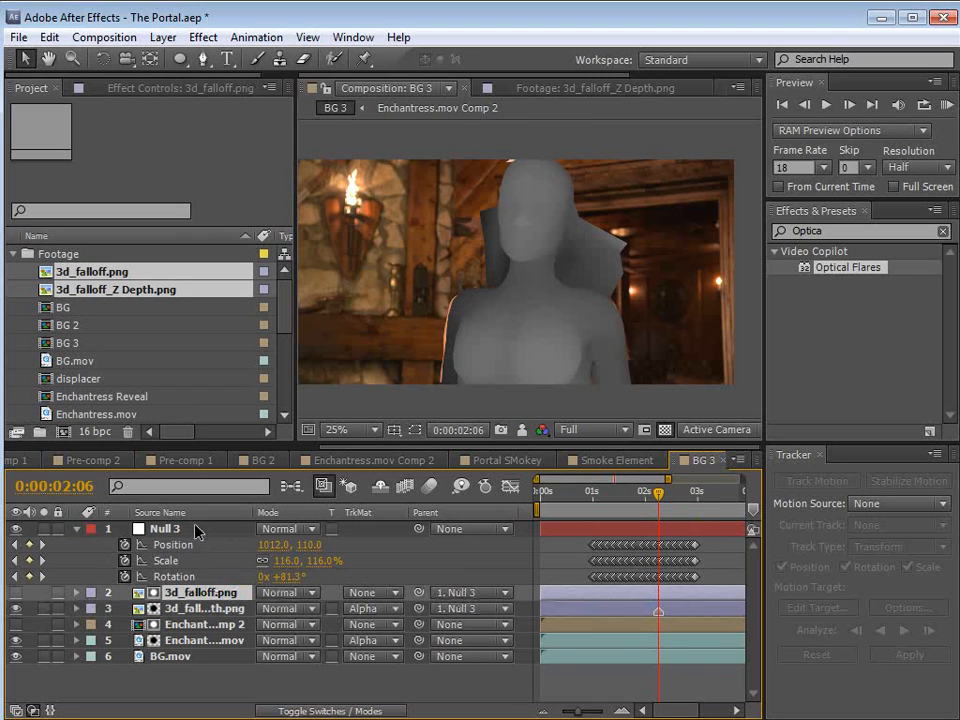
# Step: Scrub back to 0:00:01:10 and forward to 0:00:01:20 to check how the 3D model follows the actress
pyautogui.click(585, 609)
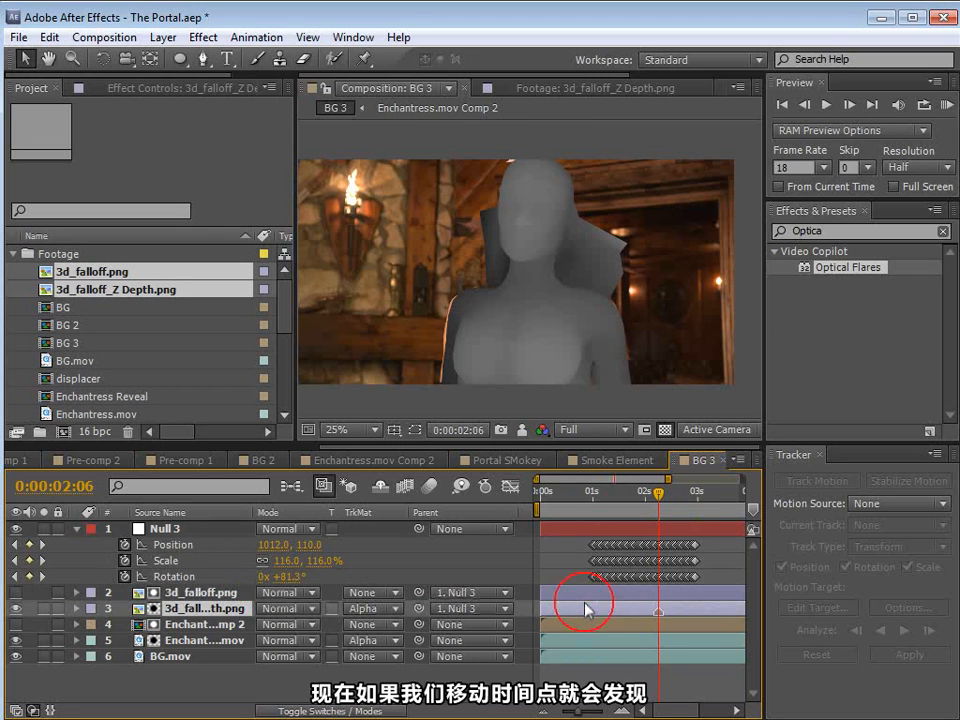
pyautogui.moveTo(658, 501); pyautogui.dragTo(613, 508)
pyautogui.click(560, 677)
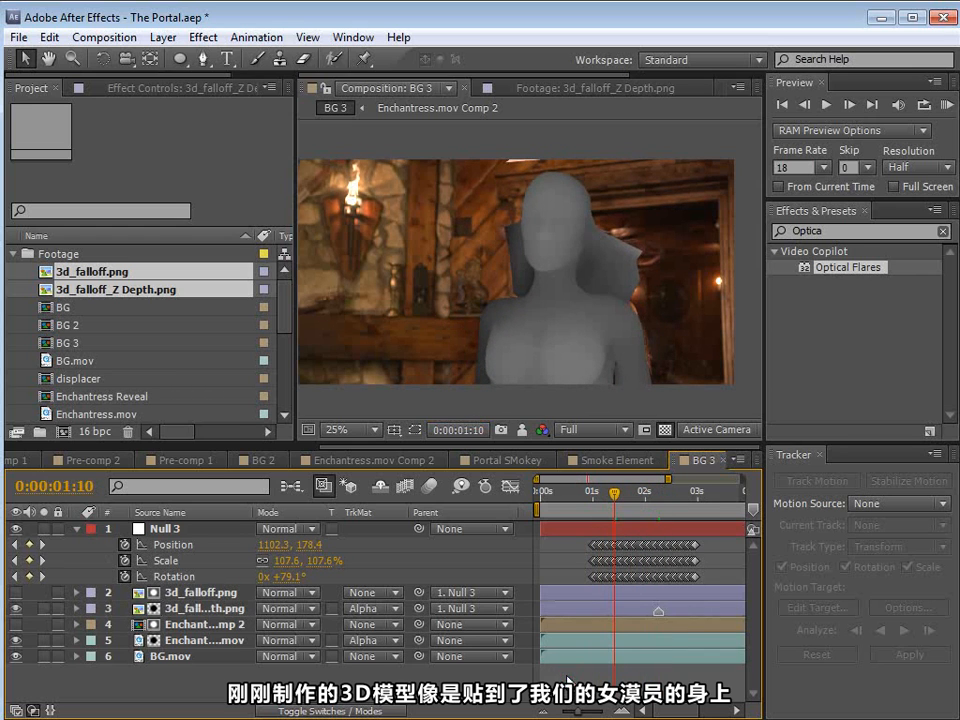
pyautogui.moveTo(600, 498); pyautogui.dragTo(640, 508)
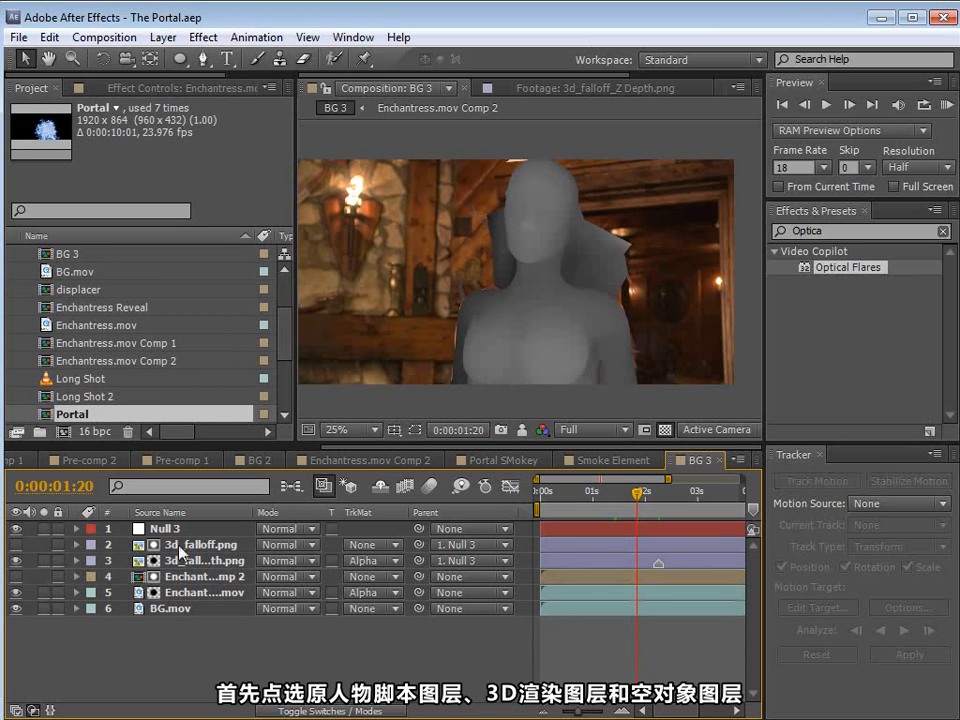
# Step: Pre-compose Null 3 and both 3D falloff layers into a composition named Depth Layer, moving all attributes
pyautogui.click(168, 528)
pyautogui.keyDown('shift'); pyautogui.click(196, 564); pyautogui.keyUp('shift')
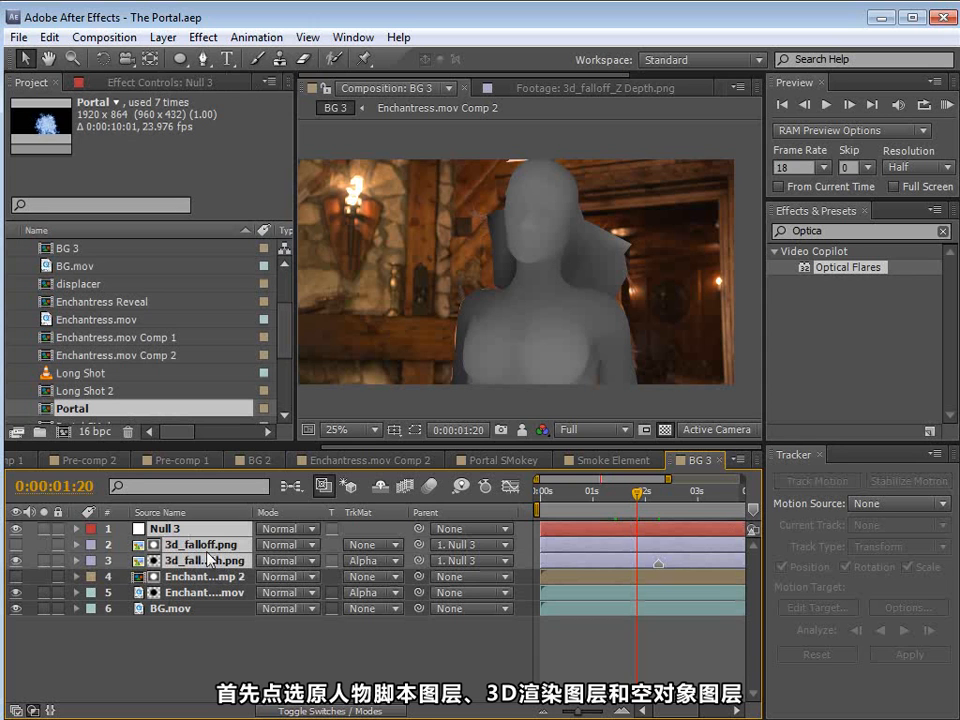
pyautogui.click(163, 37)
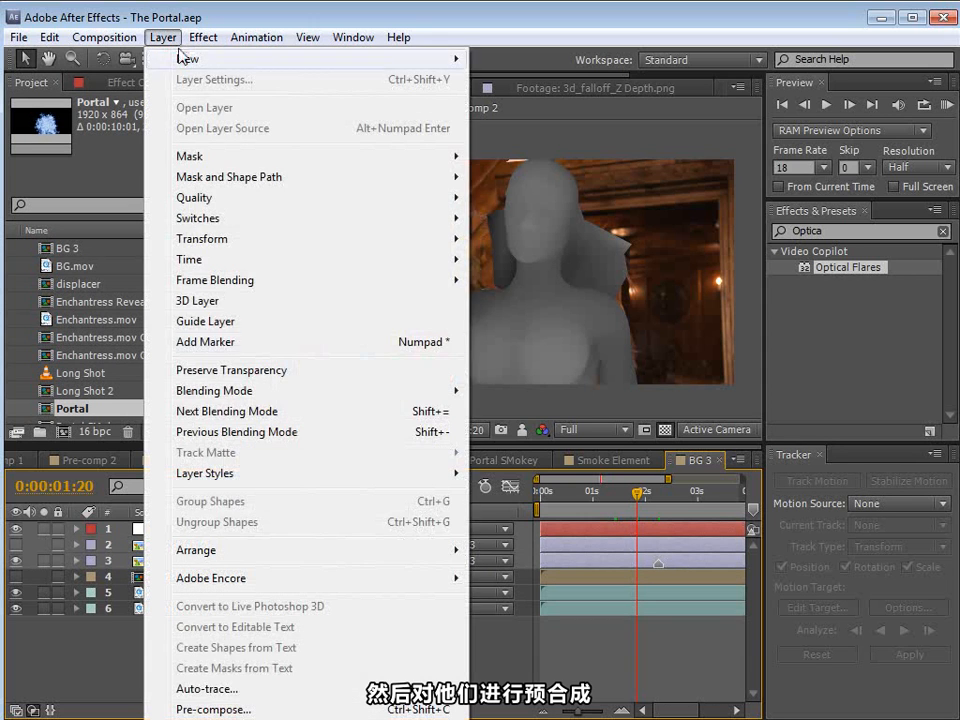
pyautogui.click(193, 708)
pyautogui.write('Depth Layer')
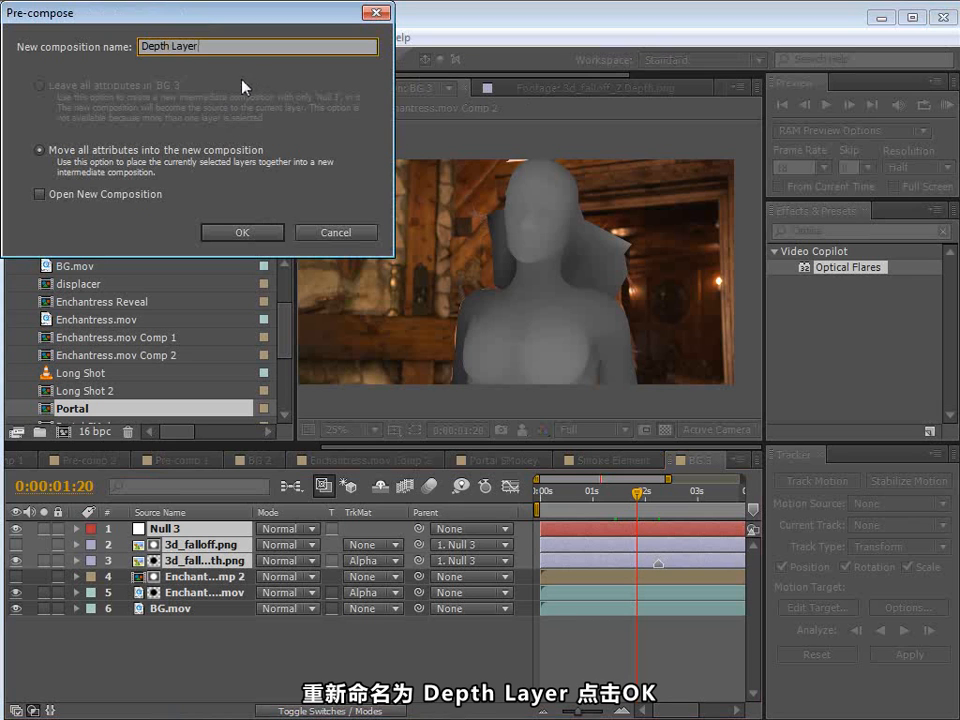
pyautogui.click(241, 232)
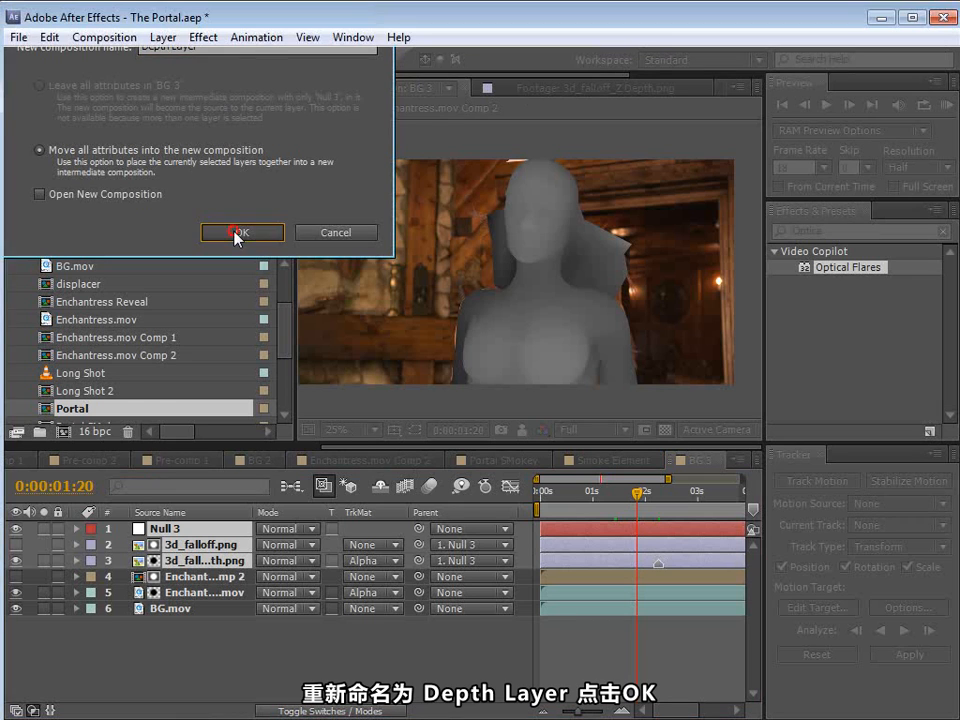
# Step: Pre-compose Enchantress.mov and its Enchantress.mov Comp 2 matte into a composition named Enchantress
pyautogui.click(178, 561)
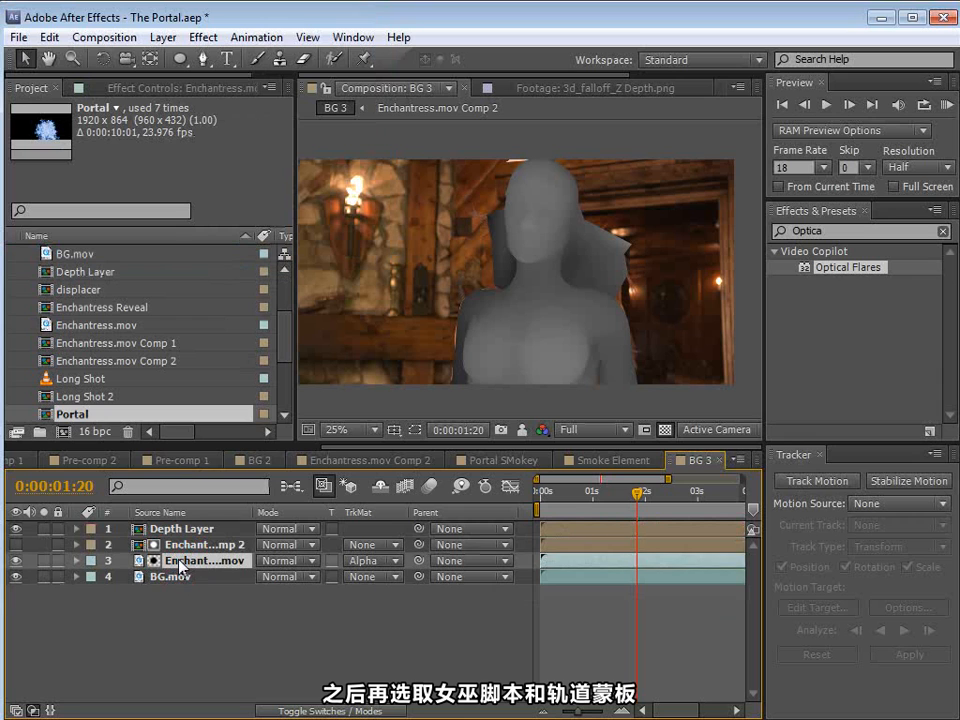
pyautogui.keyDown('ctrl'); pyautogui.click(170, 546); pyautogui.keyUp('ctrl')
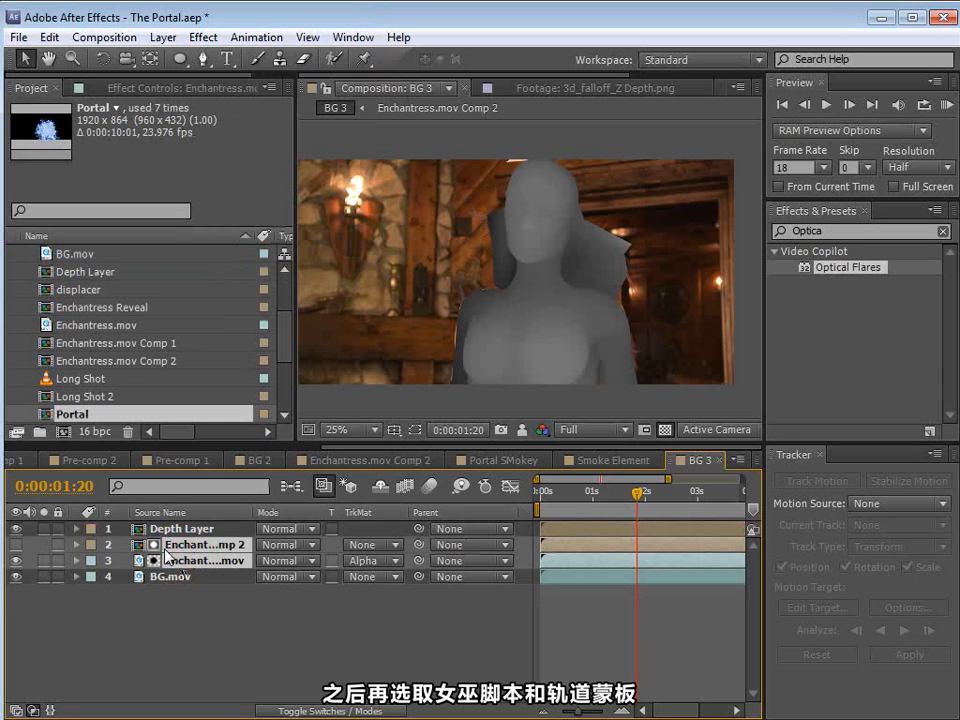
pyautogui.click(164, 38)
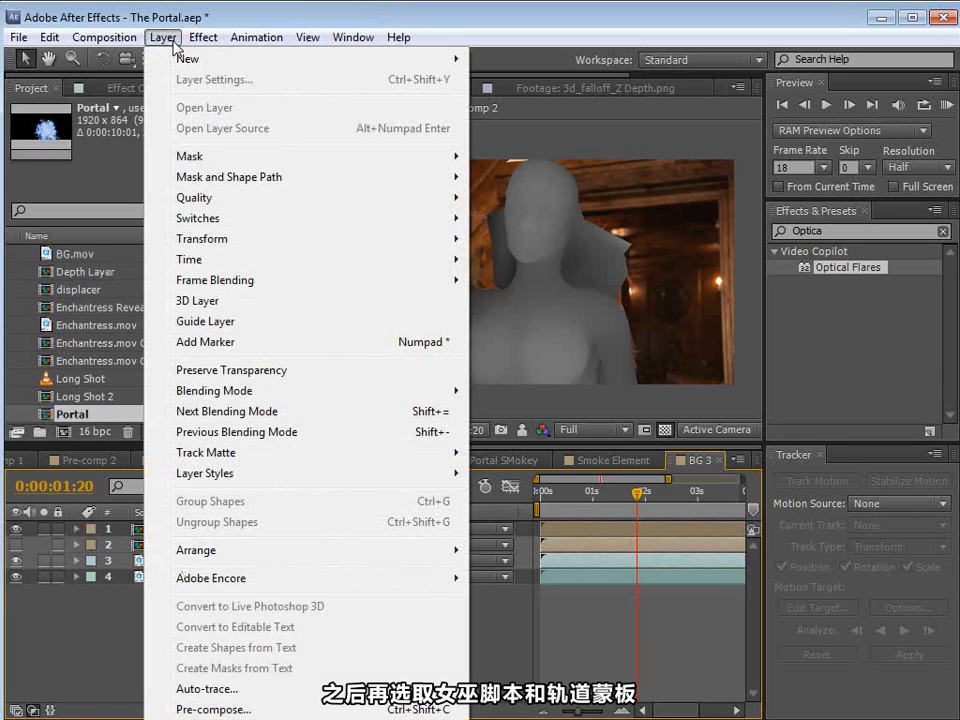
pyautogui.click(219, 709)
pyautogui.write('Enchantre')
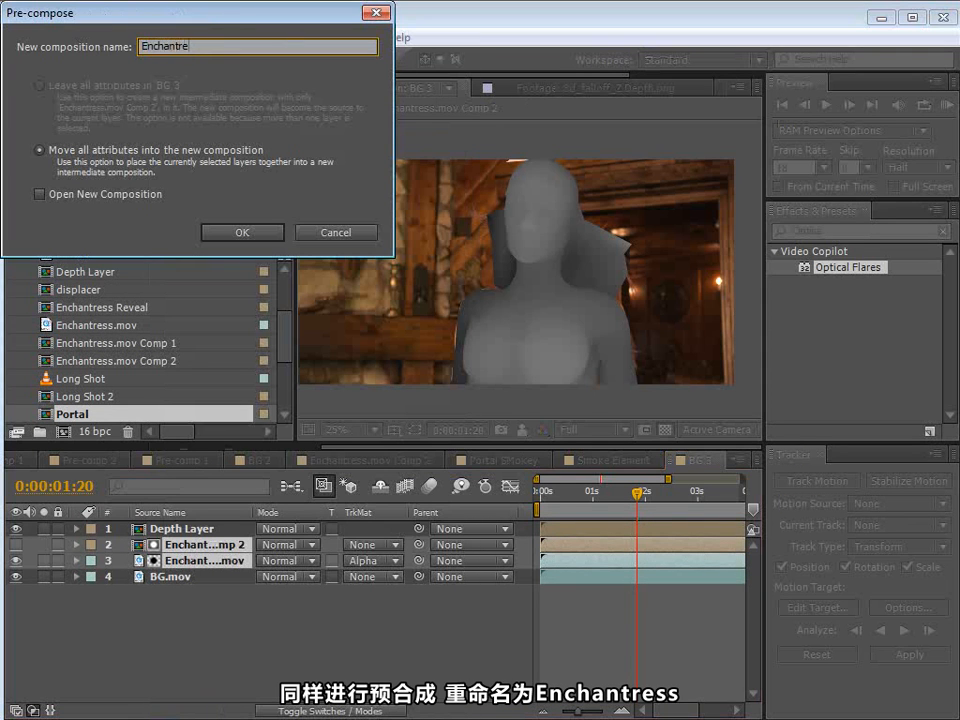
pyautogui.write('ss')
pyautogui.press('Return')
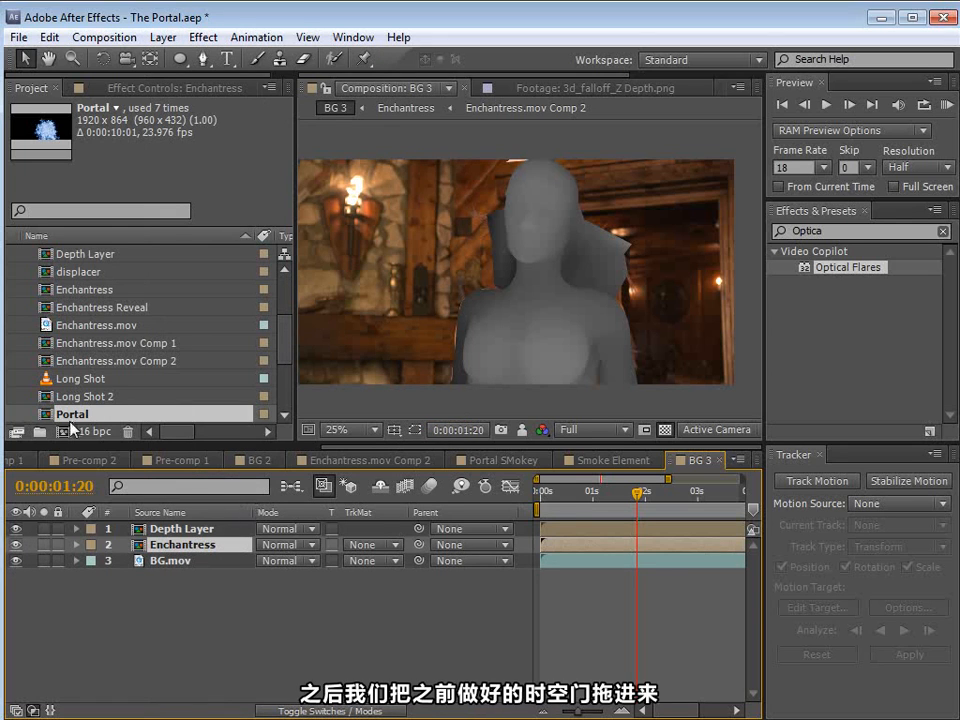
# Step: Add the Portal composition directly above BG.mov, solo it, scale it to 128% and shift it slightly sideways
pyautogui.moveTo(47, 416); pyautogui.dragTo(142, 560)
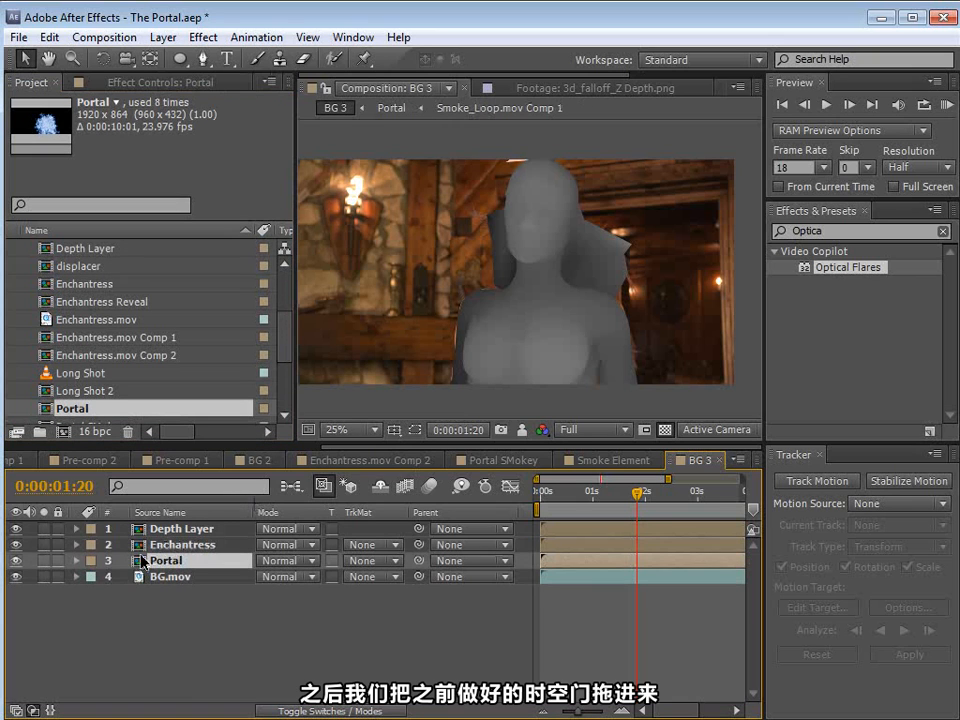
pyautogui.click(43, 560)
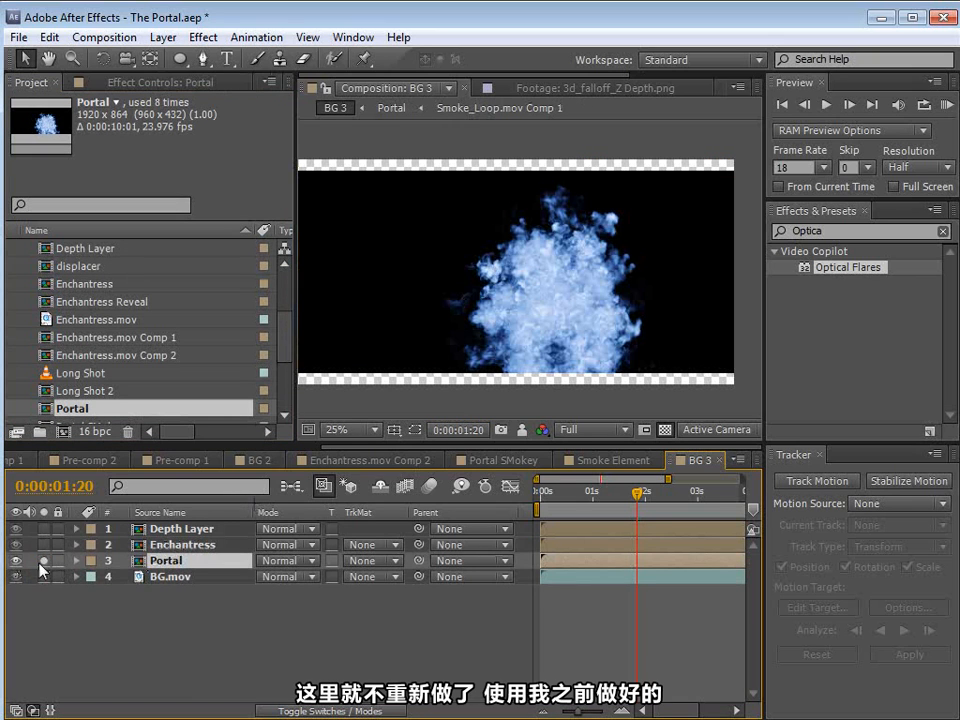
pyautogui.press('s')
pyautogui.moveTo(321, 577); pyautogui.dragTo(346, 577)
pyautogui.moveTo(573, 284); pyautogui.dragTo(563, 283)
# Step: Apply the Invert, Tint and Curves effects to the Portal layer
pyautogui.click(206, 39)
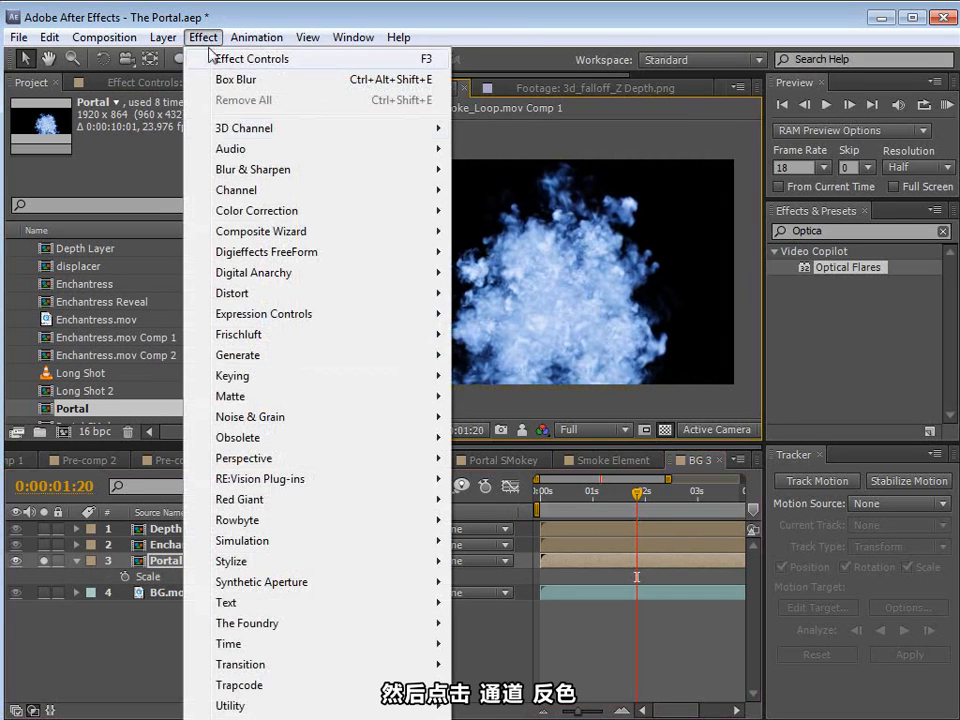
pyautogui.moveTo(236, 190)
pyautogui.click(498, 315)
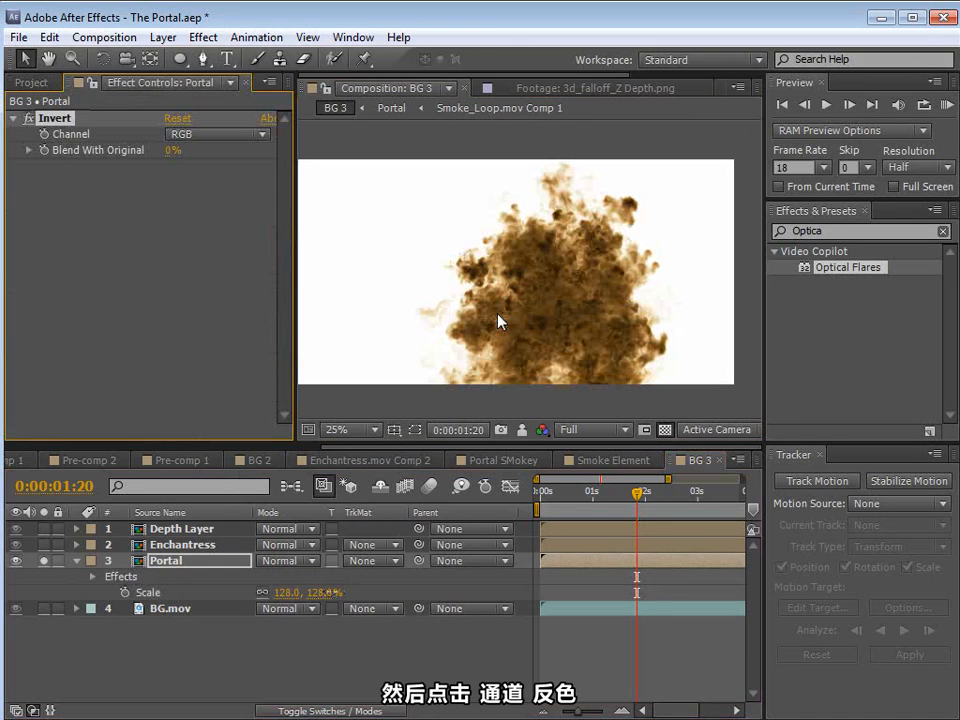
pyautogui.click(204, 37)
pyautogui.moveTo(248, 212)
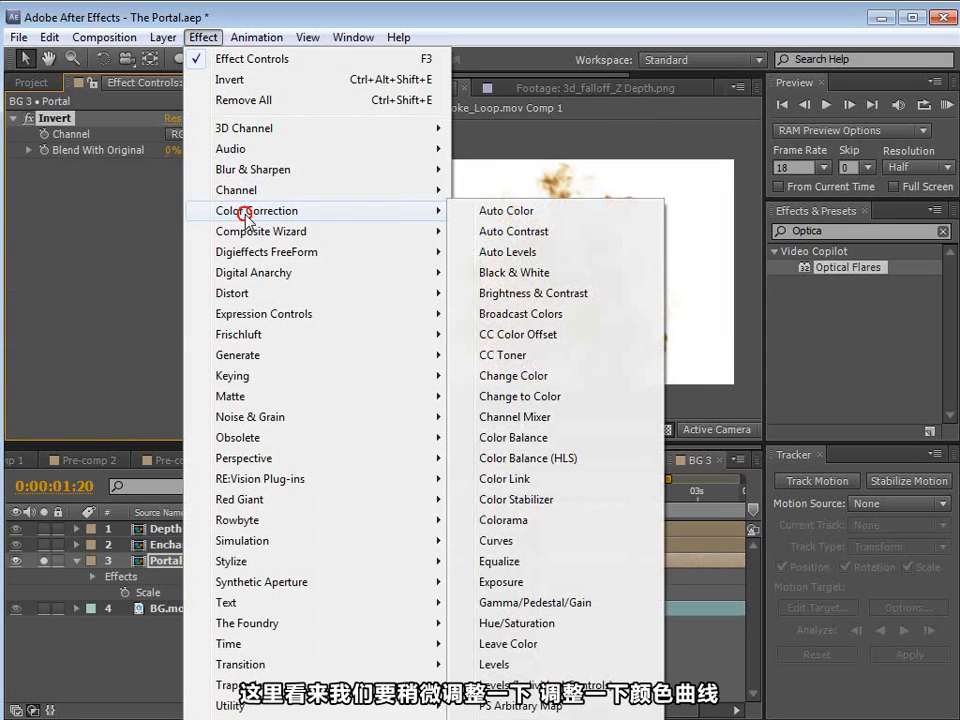
pyautogui.click(492, 718)
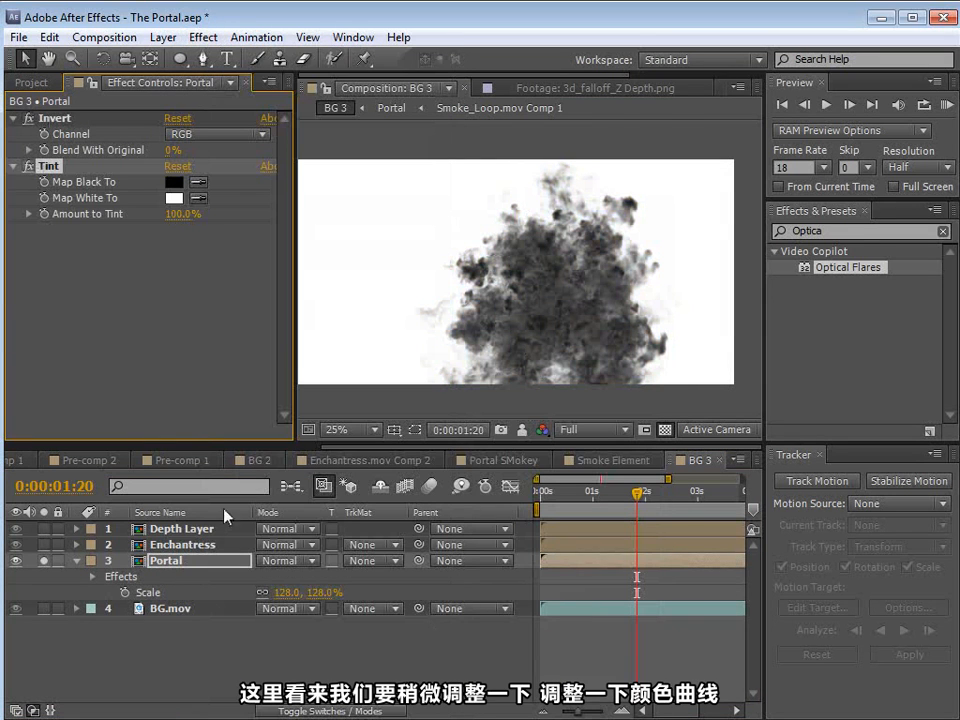
pyautogui.click(204, 40)
pyautogui.moveTo(258, 211)
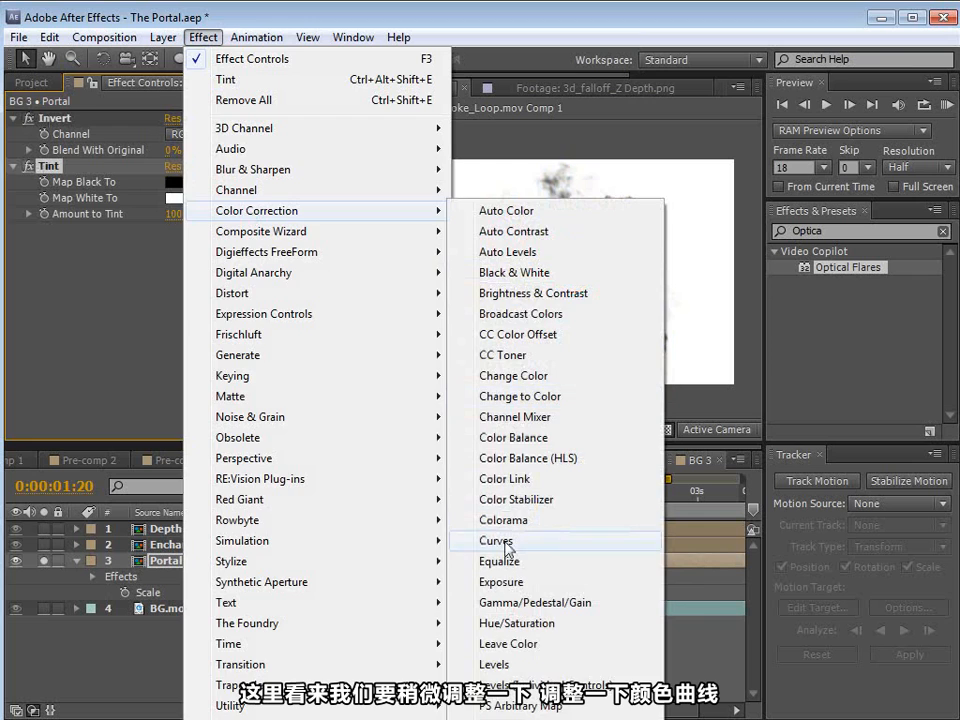
pyautogui.click(505, 541)
# Step: Set the Portal layer's blending mode to Multiply and solo it together with BG.mov
pyautogui.click(287, 560)
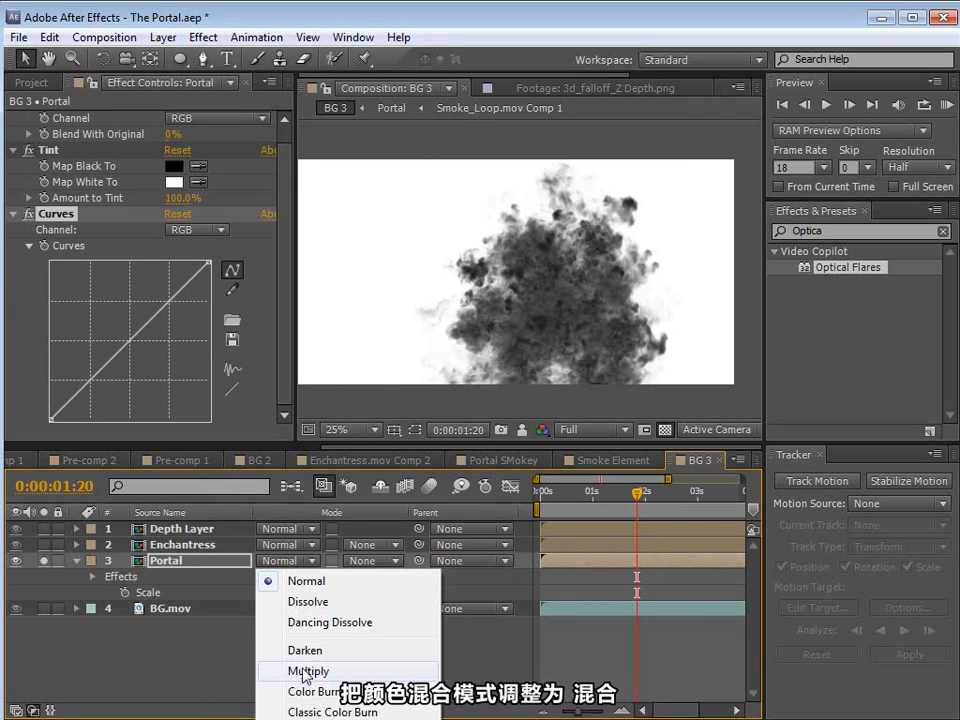
pyautogui.click(305, 672)
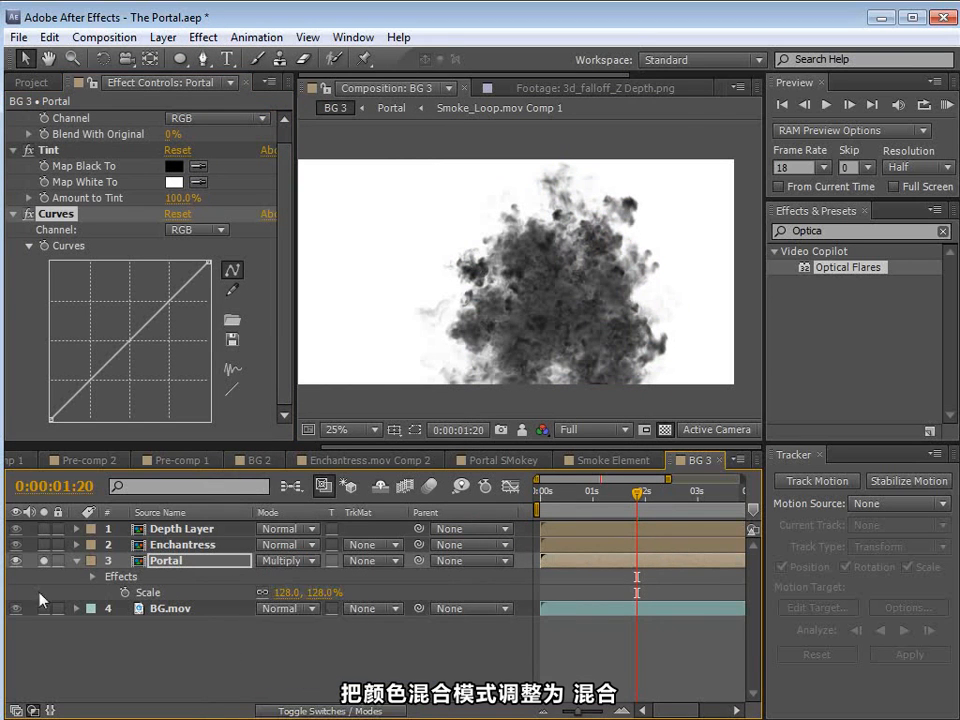
pyautogui.click(44, 561)
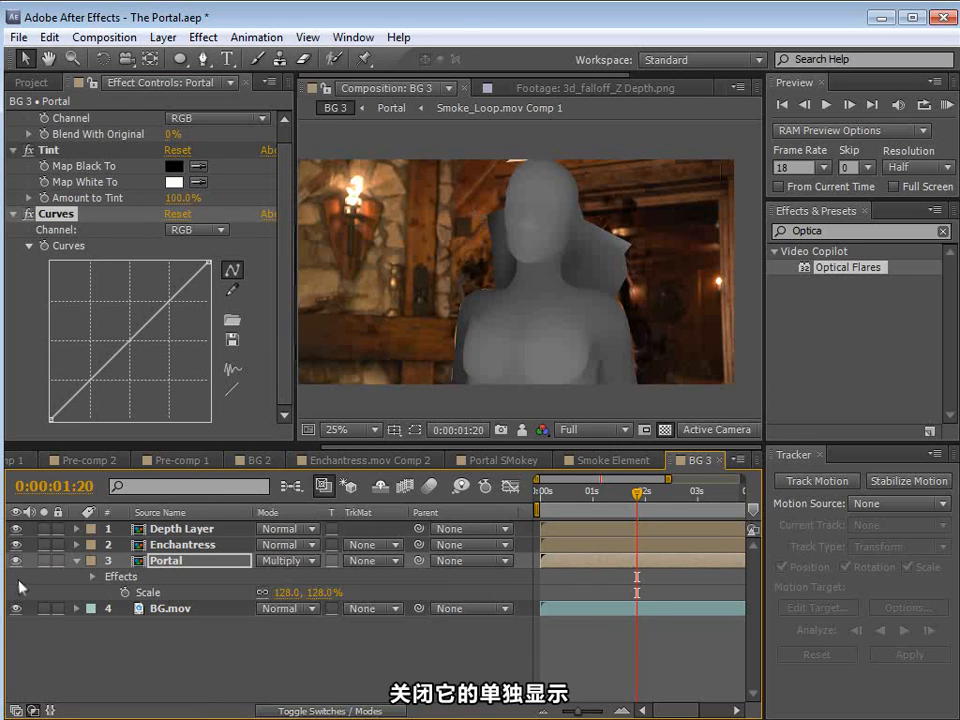
pyautogui.click(44, 608)
pyautogui.click(44, 560)
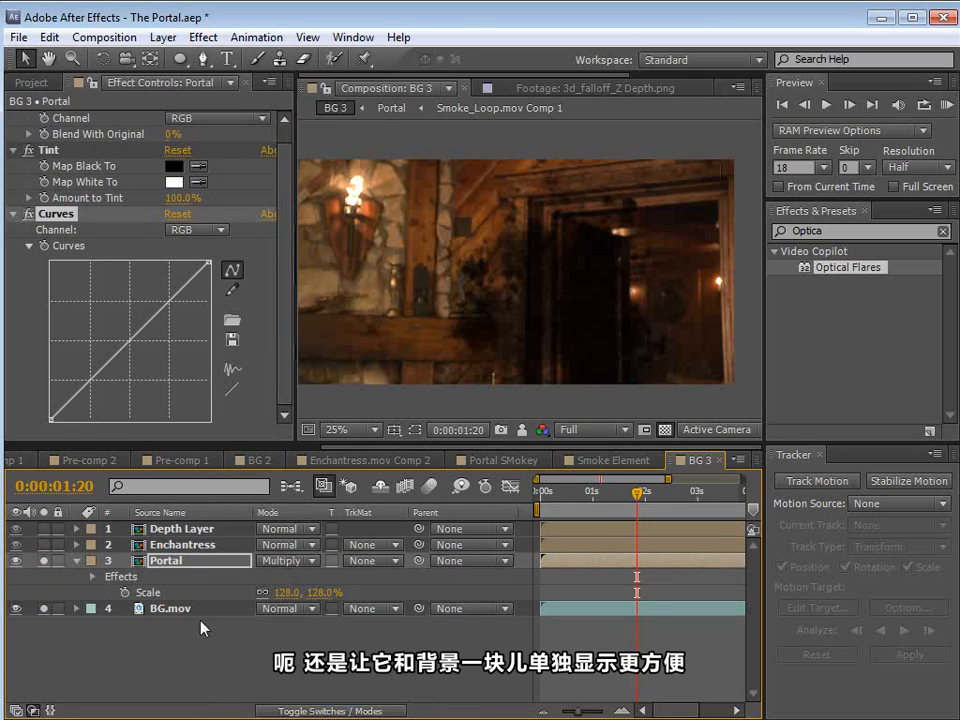
# Step: Scale the Portal layer to 174%, reposition it over the doorway, and bend its RGB curve downward to darken the smoke
pyautogui.moveTo(288, 592); pyautogui.dragTo(362, 593)
pyautogui.moveTo(611, 343); pyautogui.dragTo(577, 321)
pyautogui.moveTo(147, 325); pyautogui.dragTo(154, 351)
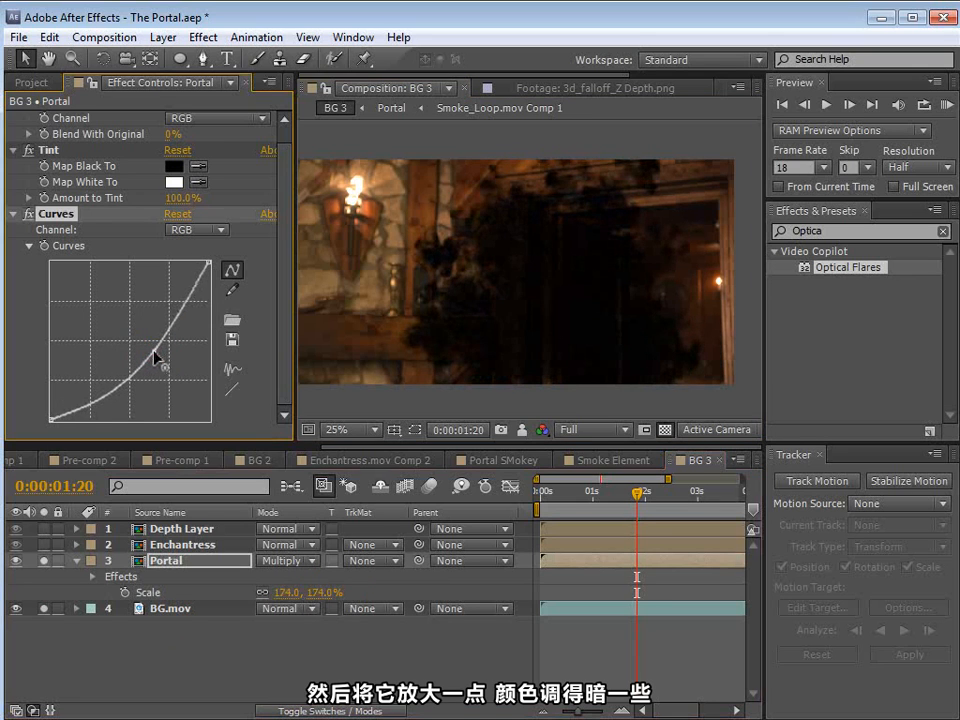
pyautogui.click(102, 632)
# Step: Duplicate the Portal layer and slide the copy earlier in time
pyautogui.click(158, 563)
pyautogui.click(48, 37)
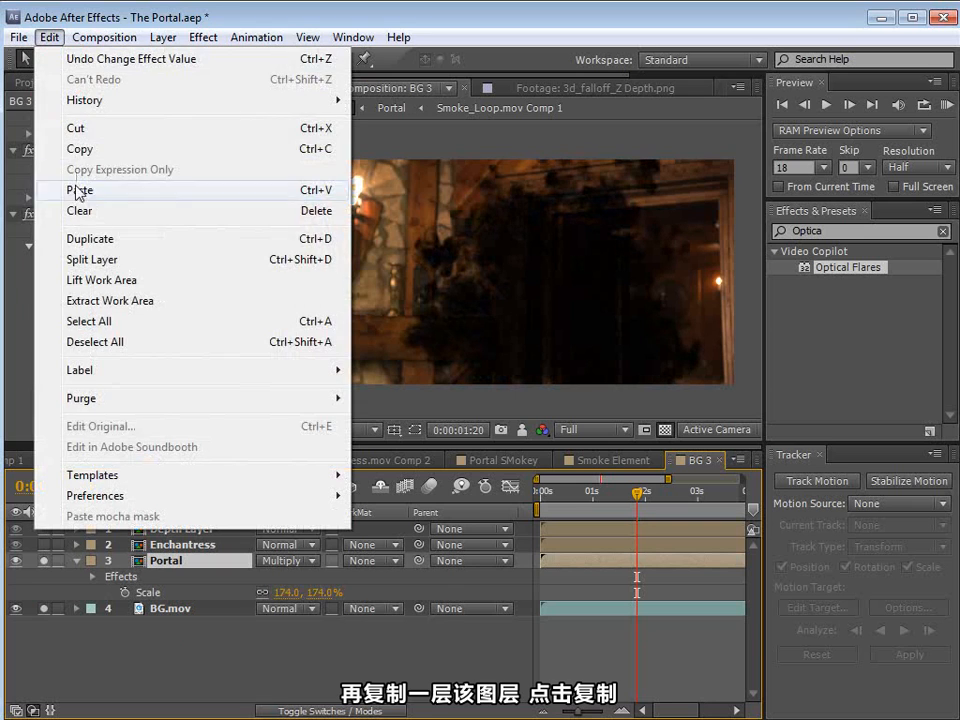
pyautogui.click(90, 239)
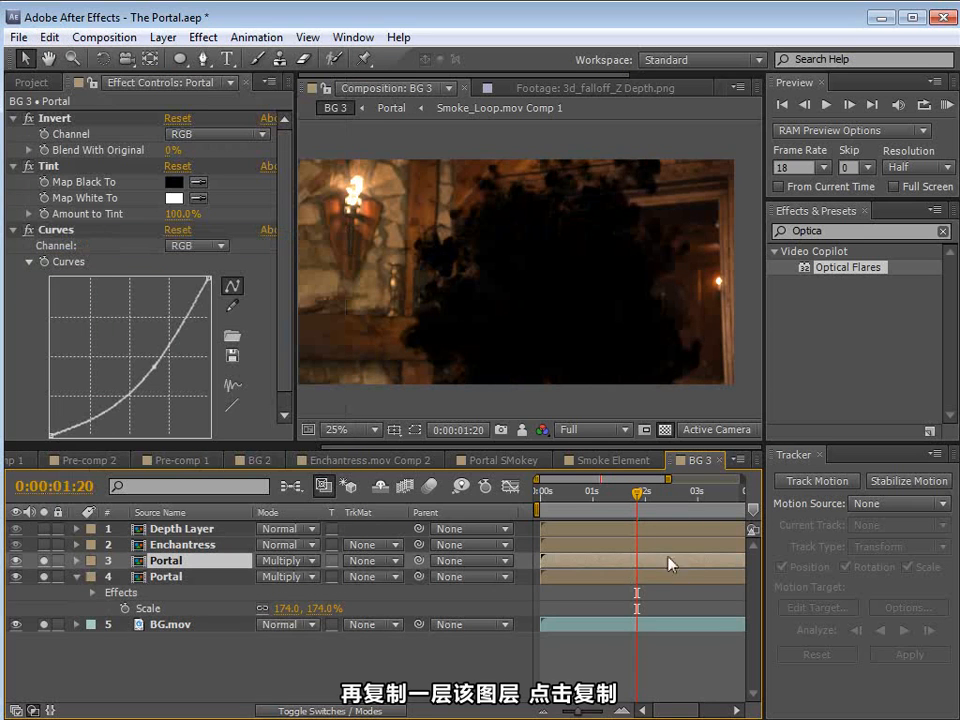
pyautogui.moveTo(692, 566); pyautogui.dragTo(561, 572)
# Step: Enlarge the duplicated Portal layer and reduce its opacity to 36%
pyautogui.press('s')
pyautogui.moveTo(315, 577); pyautogui.dragTo(330, 576)
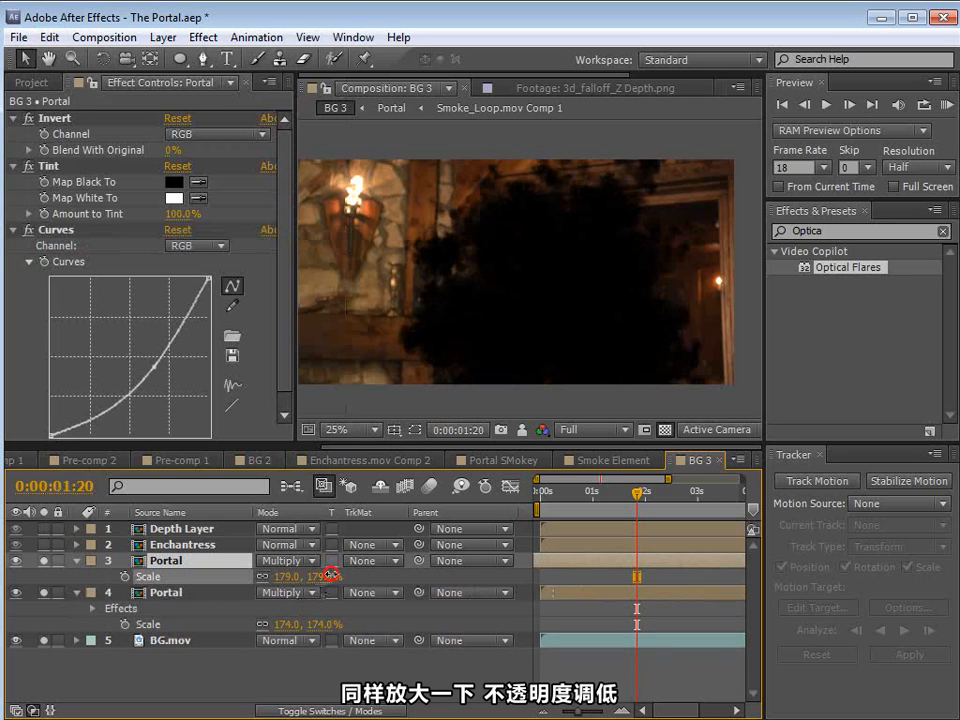
pyautogui.press('t')
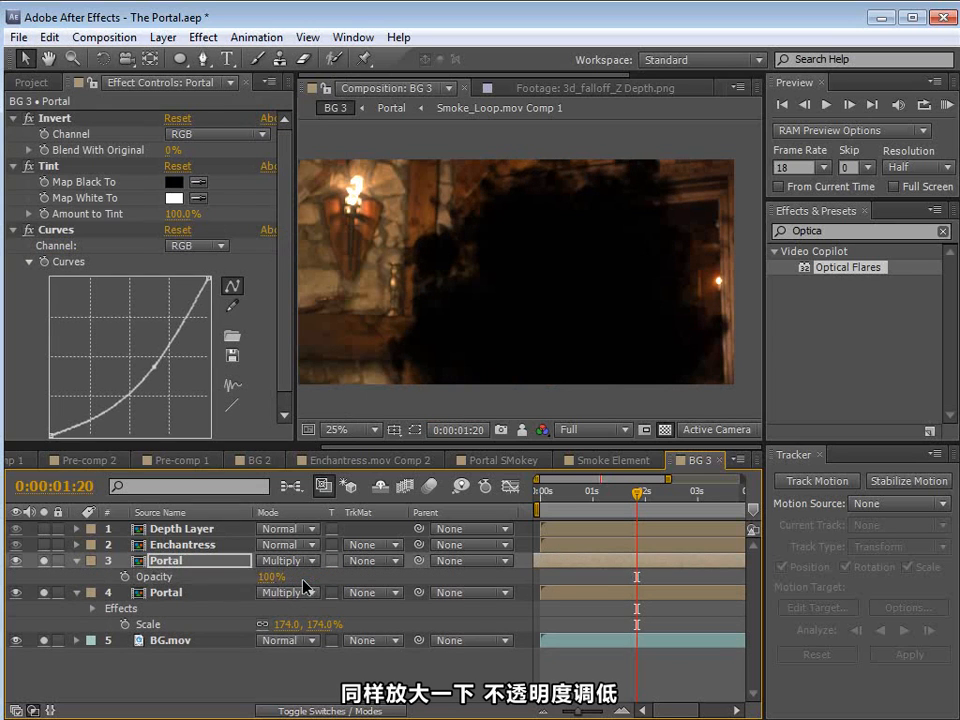
pyautogui.moveTo(280, 580); pyautogui.dragTo(180, 578)
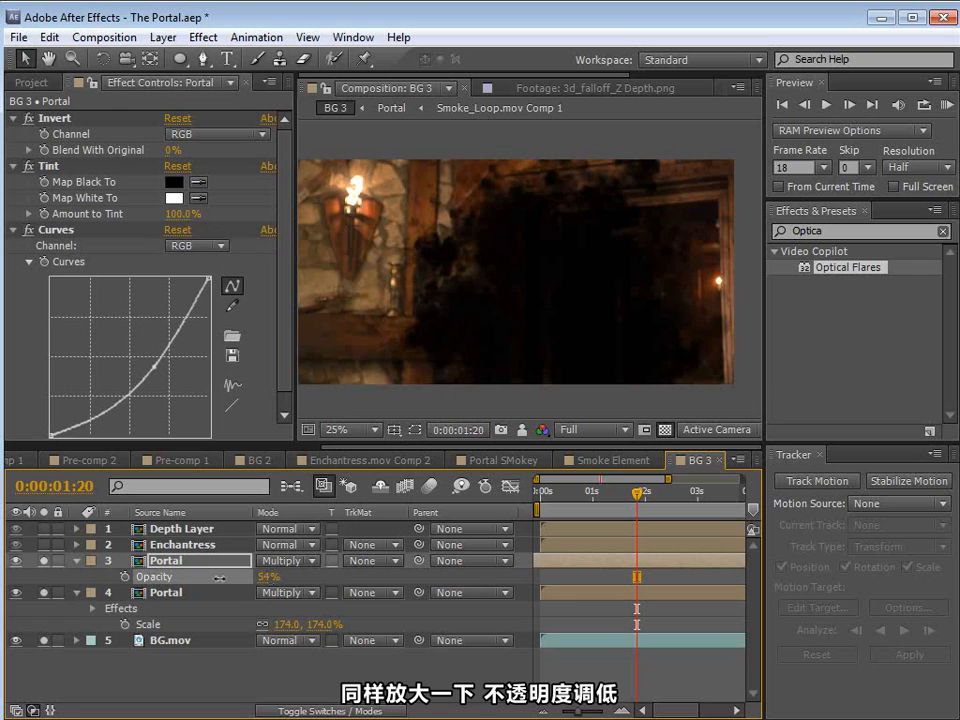
pyautogui.click(514, 274)
pyautogui.moveTo(275, 576); pyautogui.dragTo(288, 560)
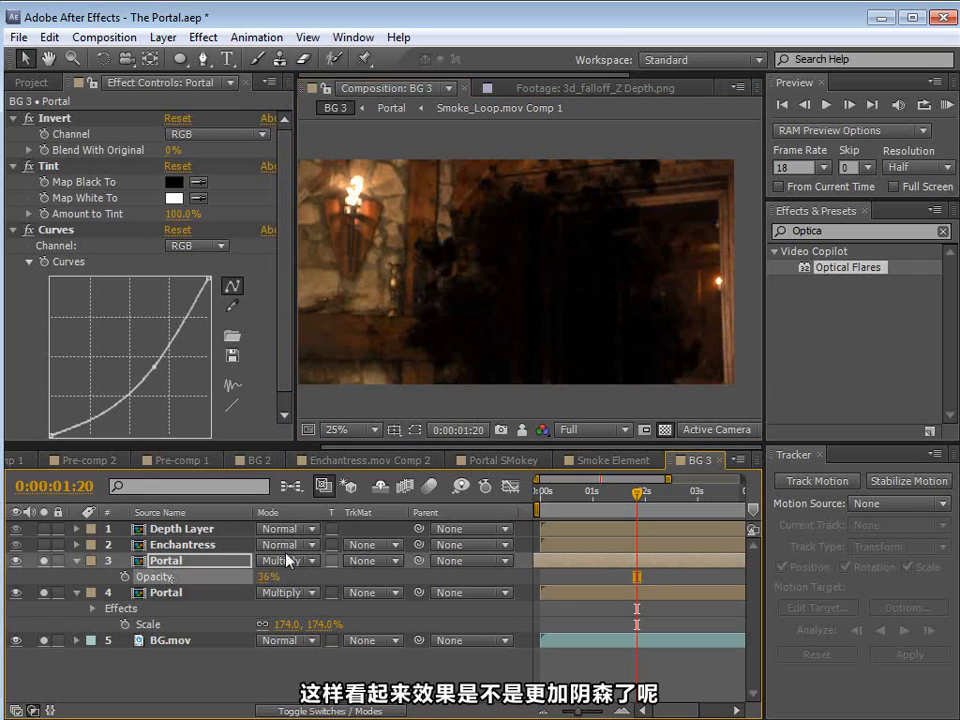
# Step: Add a second Tint effect to the upper Portal layer and map its black to dark blue 00388C
pyautogui.click(203, 37)
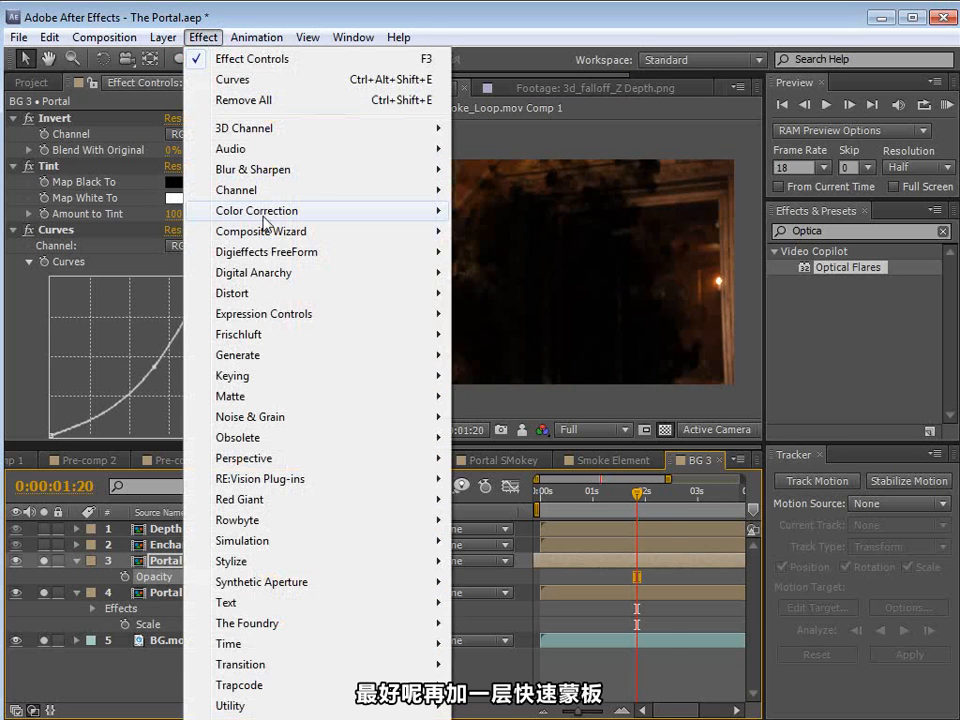
pyautogui.moveTo(300, 210)
pyautogui.click(503, 518)
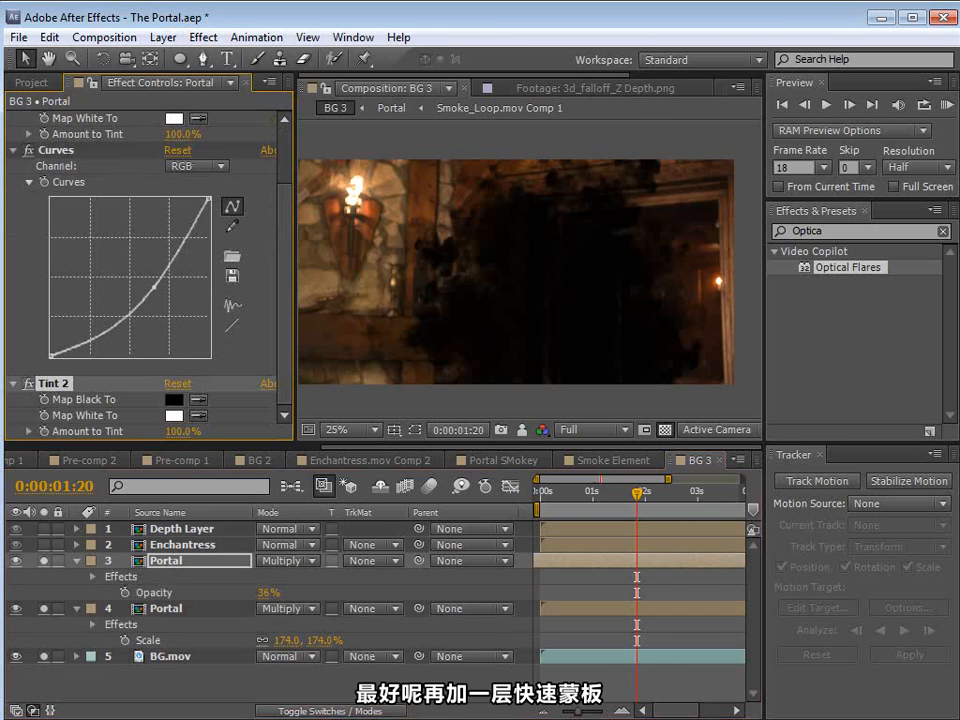
pyautogui.click(174, 399)
pyautogui.moveTo(283, 272); pyautogui.dragTo(283, 143)
pyautogui.moveTo(167, 111); pyautogui.dragTo(260, 148)
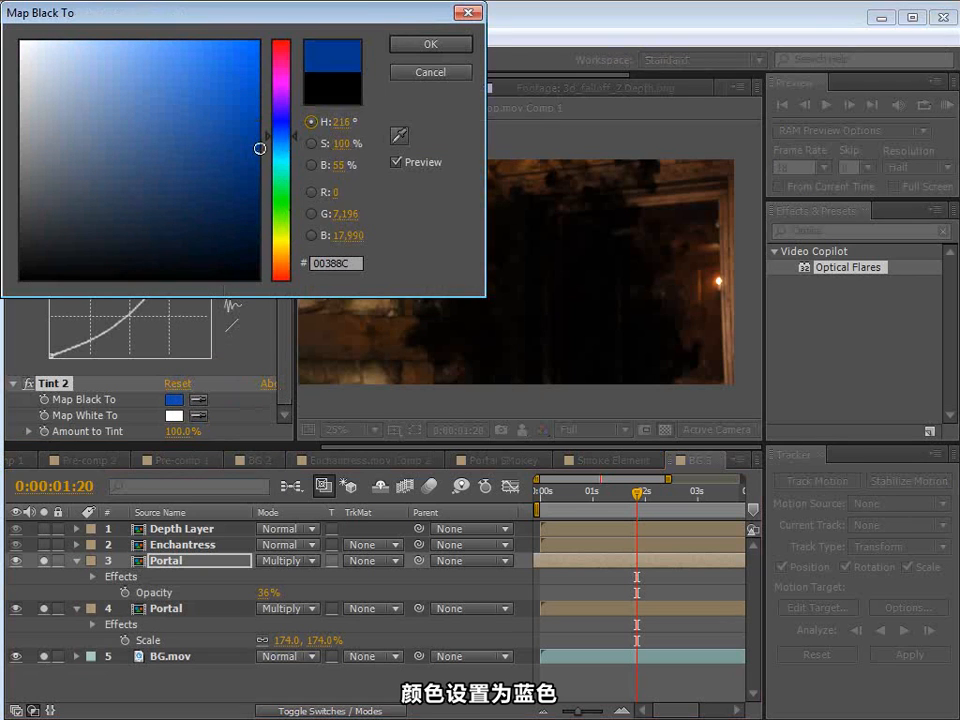
pyautogui.click(432, 50)
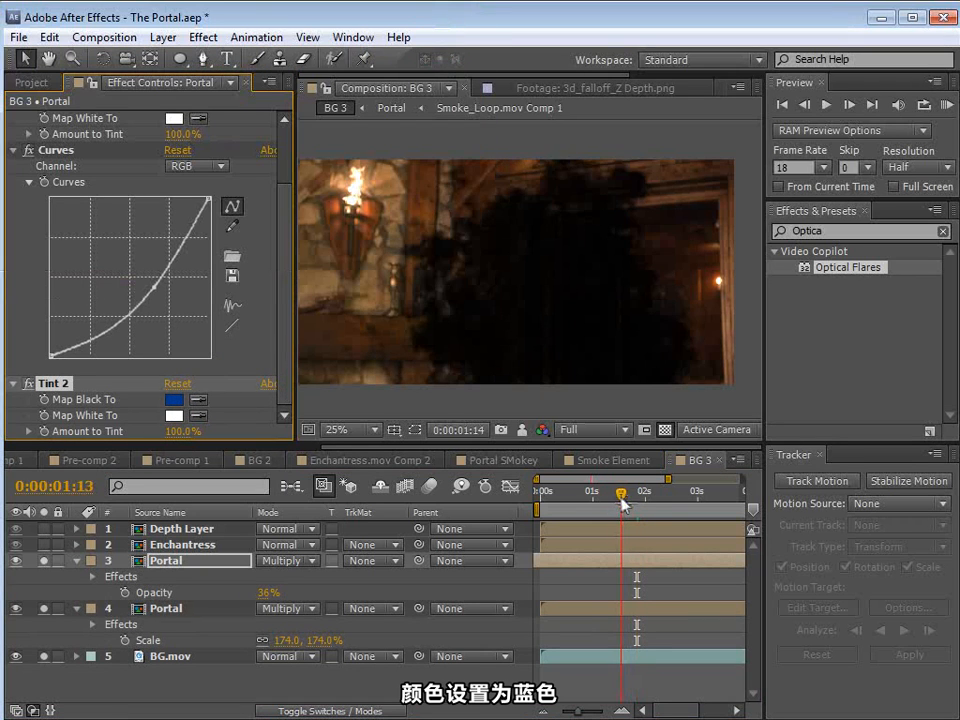
# Step: Copy the CC adjustment layer from the BG 2 composition and paste it into BG 3 above the Portal layers
pyautogui.click(262, 461)
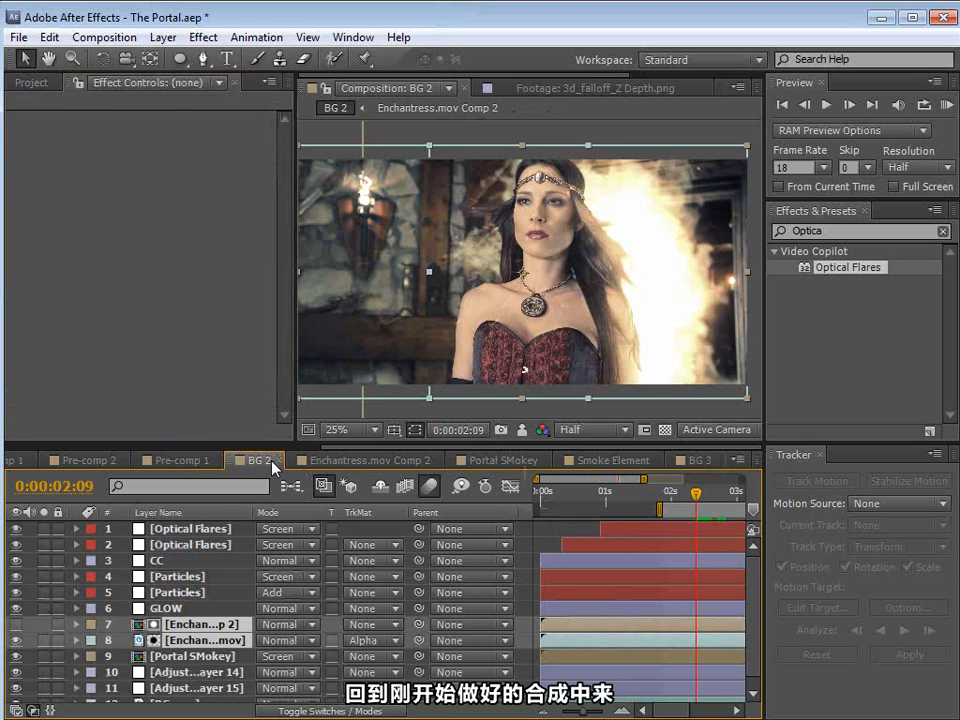
pyautogui.click(165, 561)
pyautogui.click(49, 37)
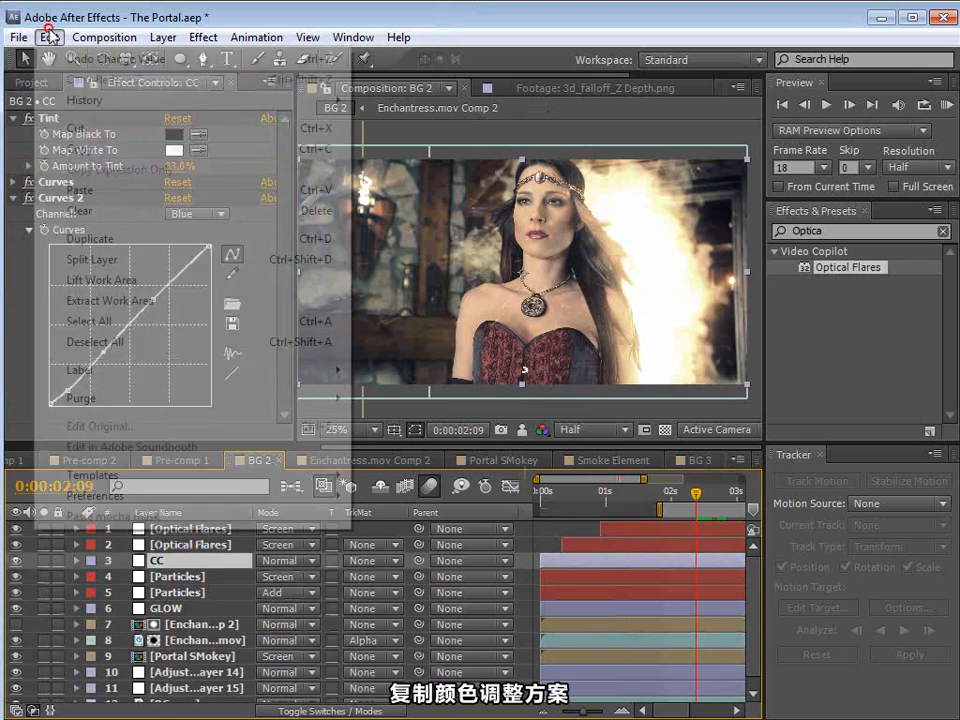
pyautogui.click(66, 146)
pyautogui.click(705, 460)
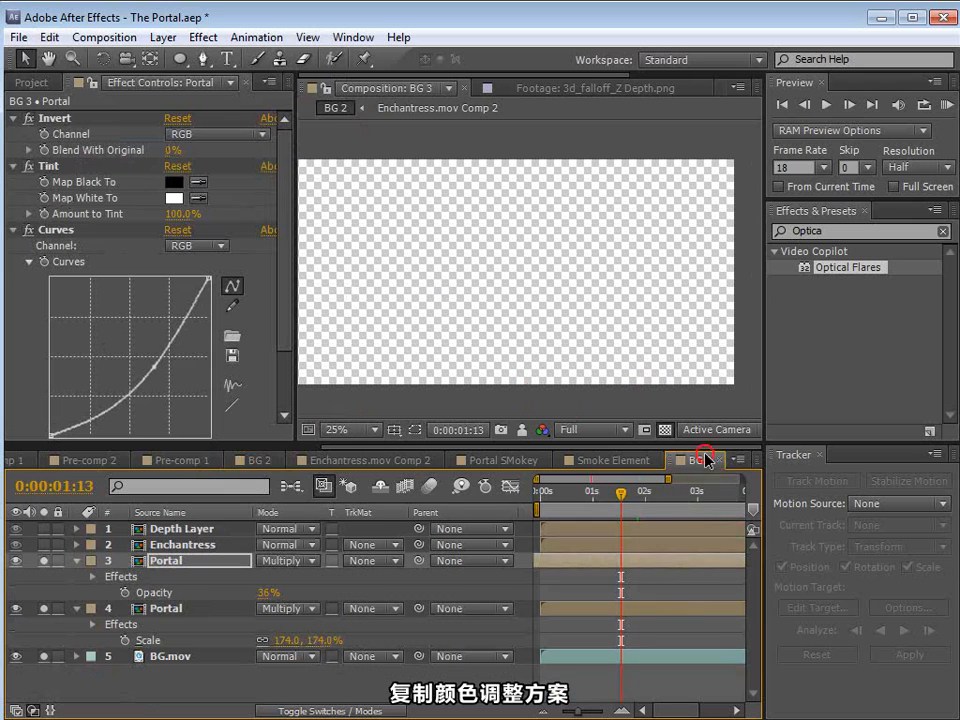
pyautogui.click(49, 37)
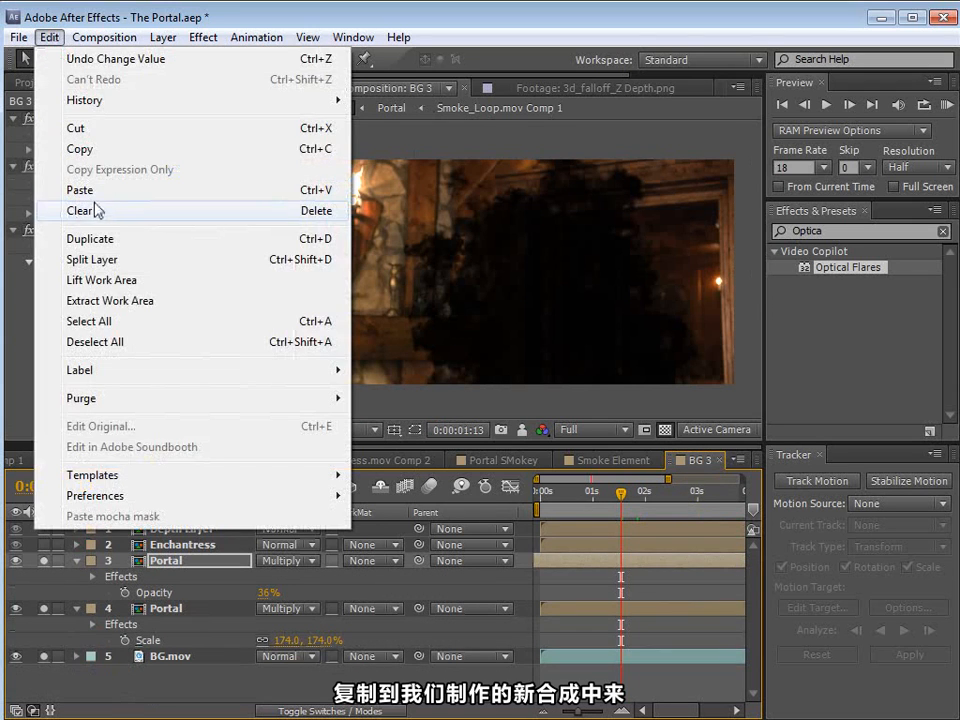
pyautogui.click(60, 189)
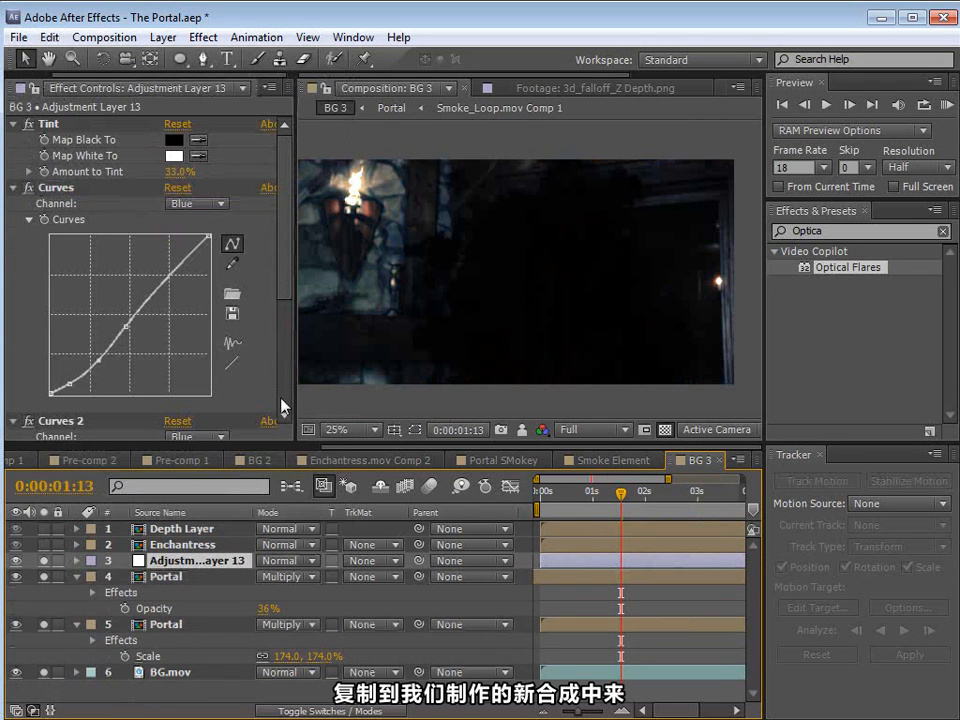
# Step: Switch the pasted adjustment layer's Curves 2 to the RGB channel and bend the curve upward to brighten the image slightly
pyautogui.scroll(-4, 205, 225)
pyautogui.click(202, 230)
pyautogui.click(204, 250)
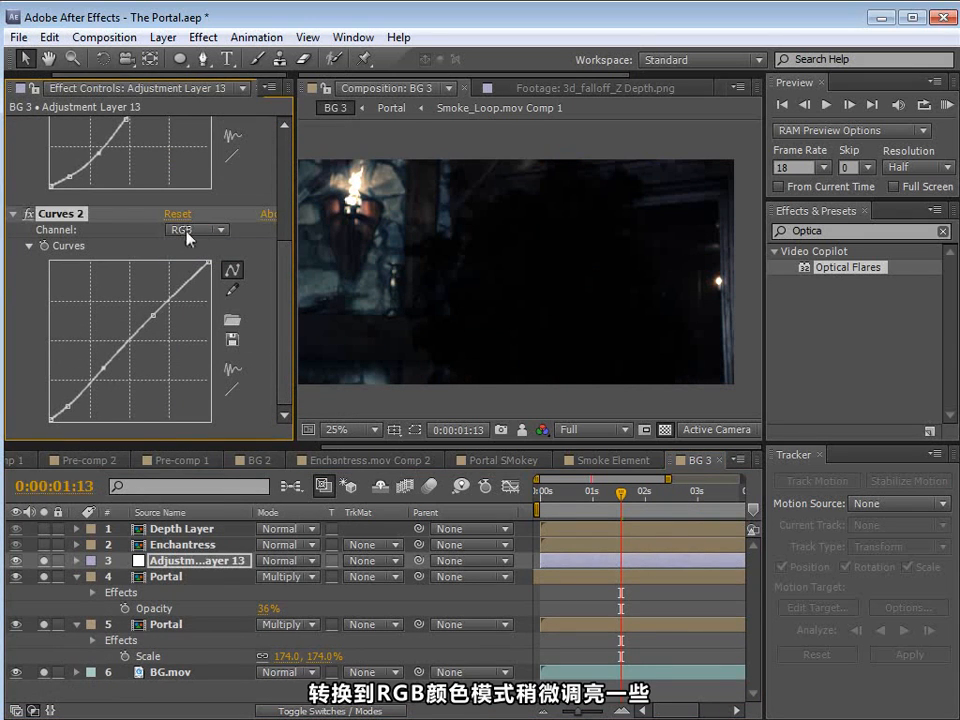
pyautogui.click(63, 406)
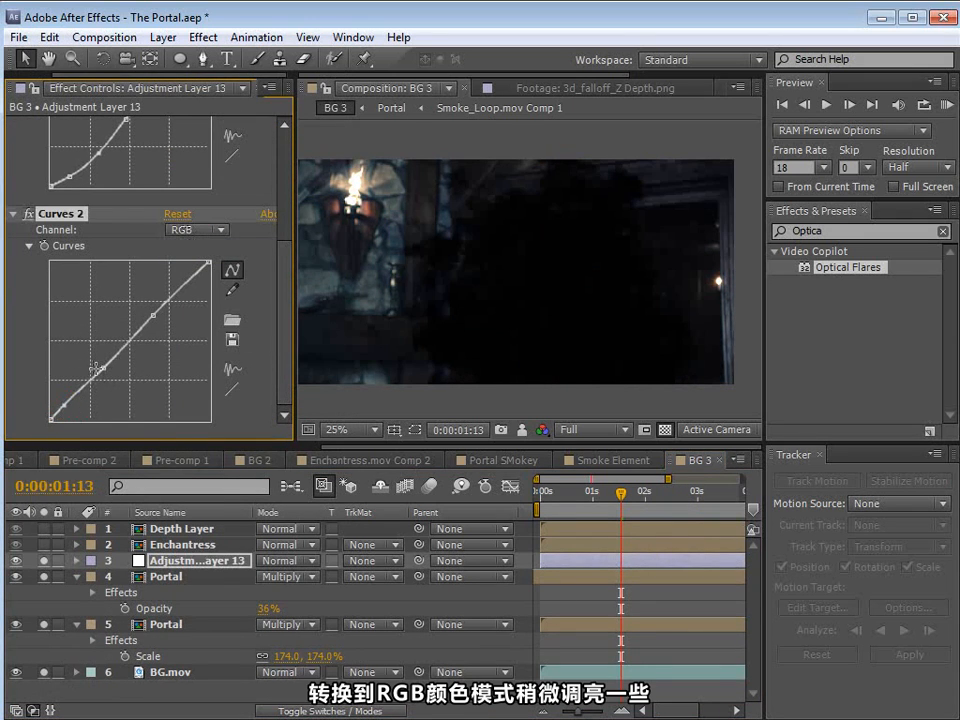
pyautogui.moveTo(104, 372); pyautogui.dragTo(99, 372)
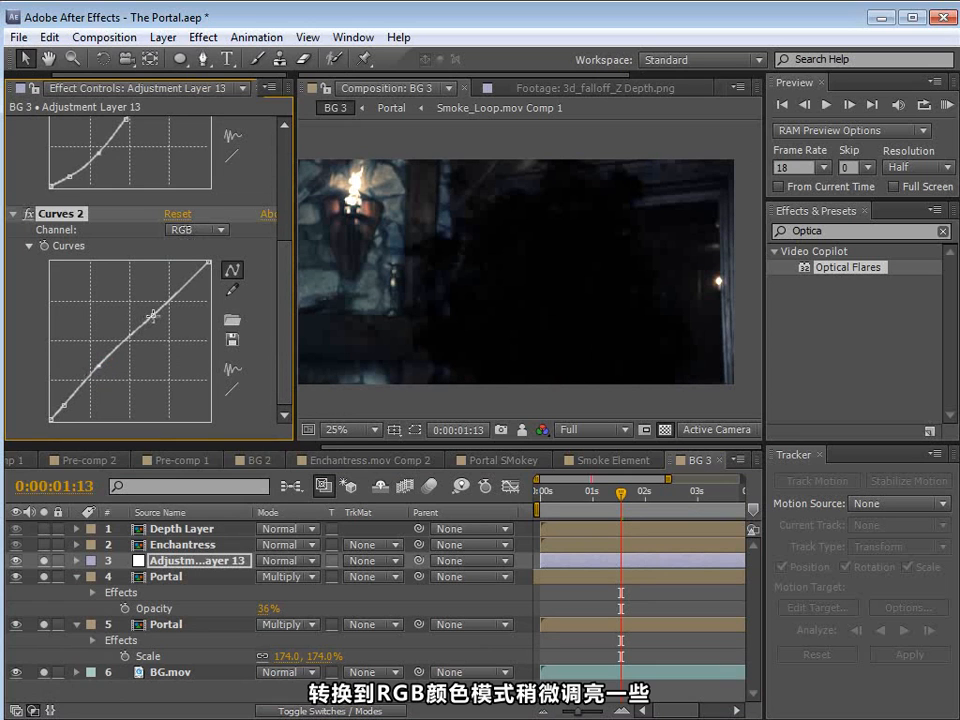
pyautogui.moveTo(152, 316); pyautogui.dragTo(149, 311)
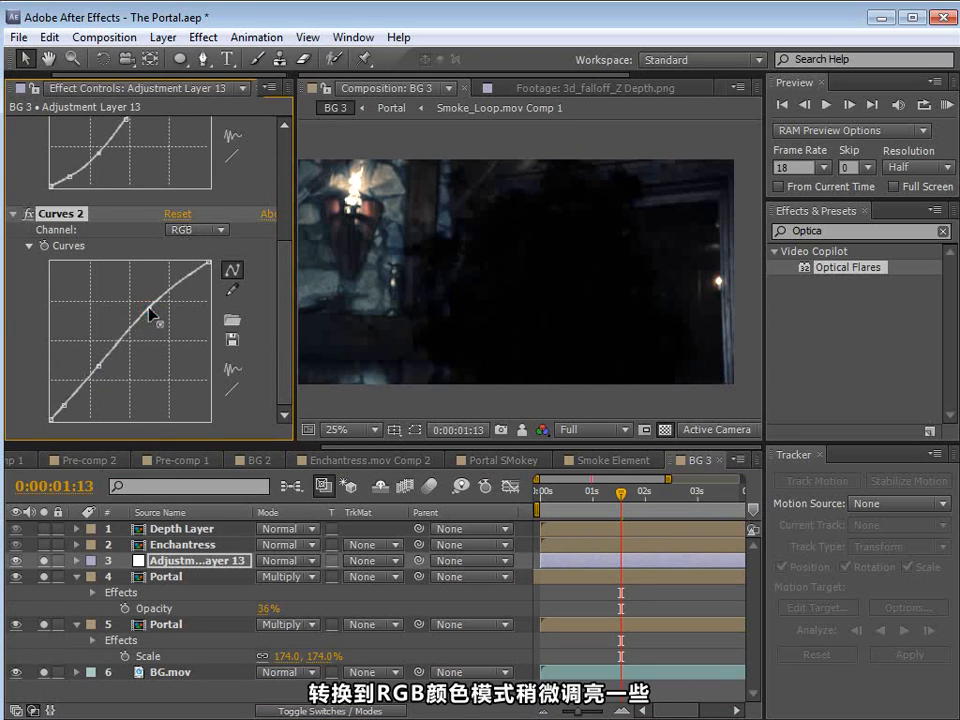
# Step: Apply Curves to BG.mov and raise the RGB curve's shadows and midtones to brighten the background behind the smoke
pyautogui.click(183, 673)
pyautogui.click(204, 37)
pyautogui.click(253, 211)
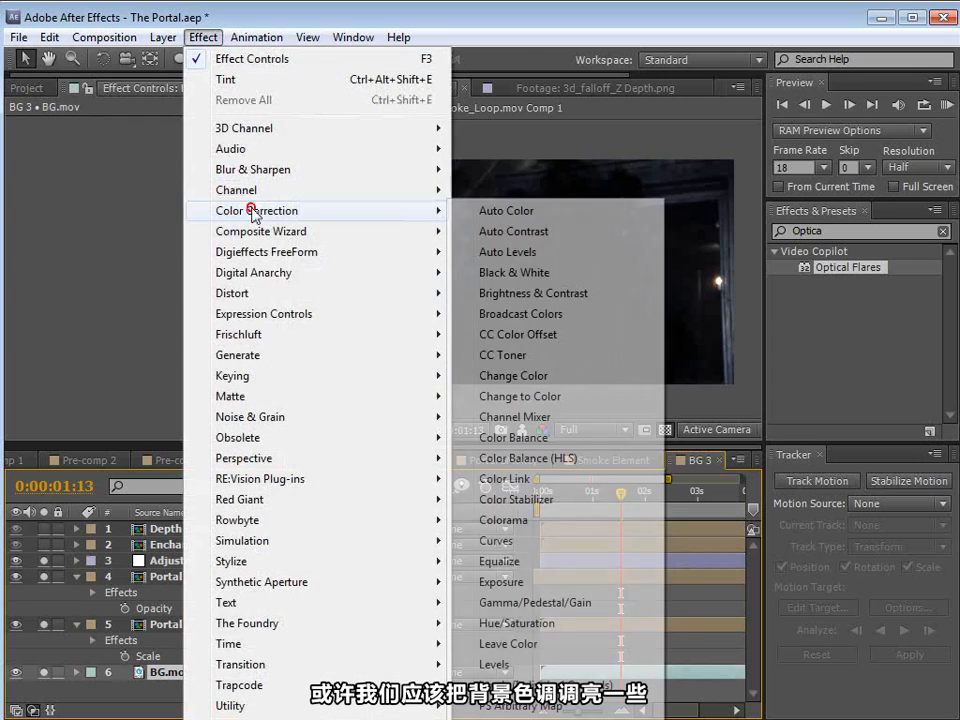
pyautogui.click(496, 540)
pyautogui.moveTo(103, 257)
pyautogui.mouseDown()
pyautogui.moveTo(104, 241)
pyautogui.moveTo(110, 249)
pyautogui.mouseUp()
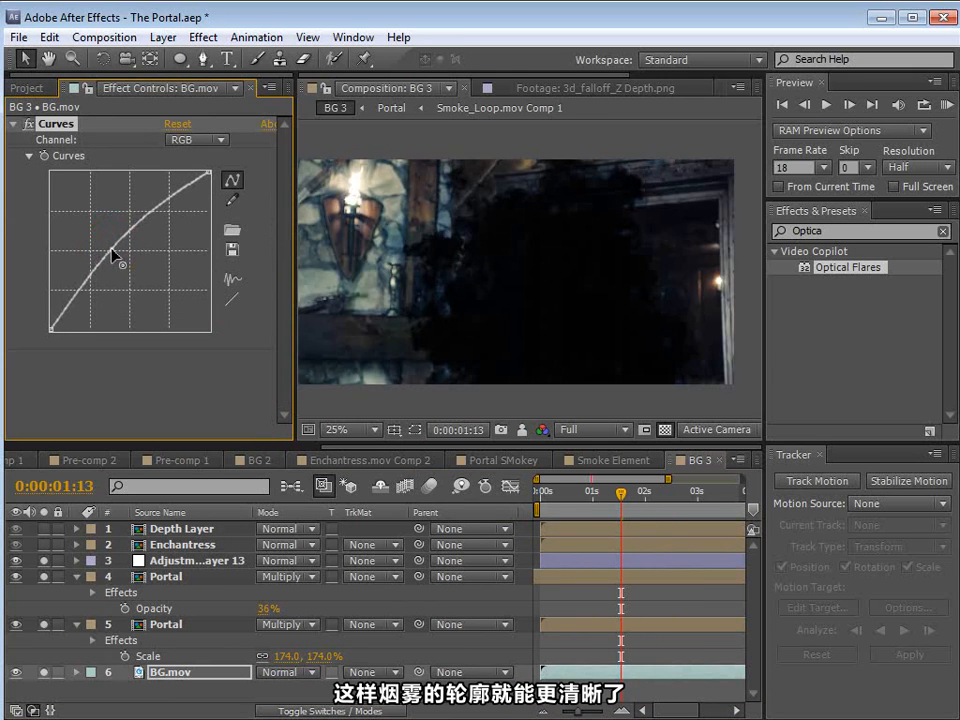
pyautogui.moveTo(79, 289); pyautogui.dragTo(75, 296)
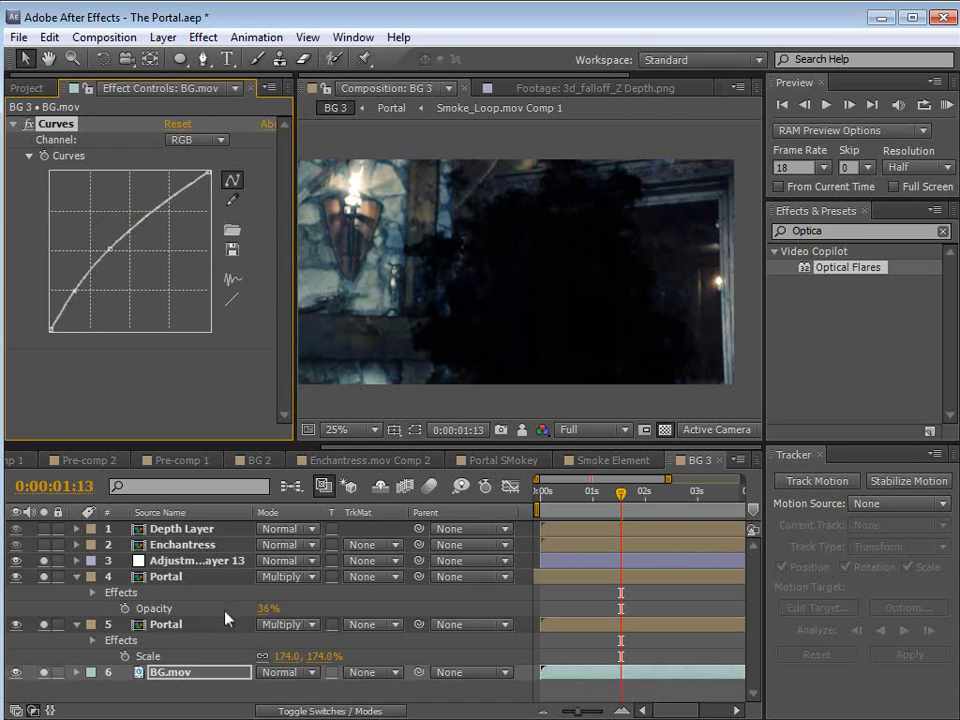
# Step: Scale the lower Portal layer to 166% and reposition the smoke over the doorway
pyautogui.click(172, 576)
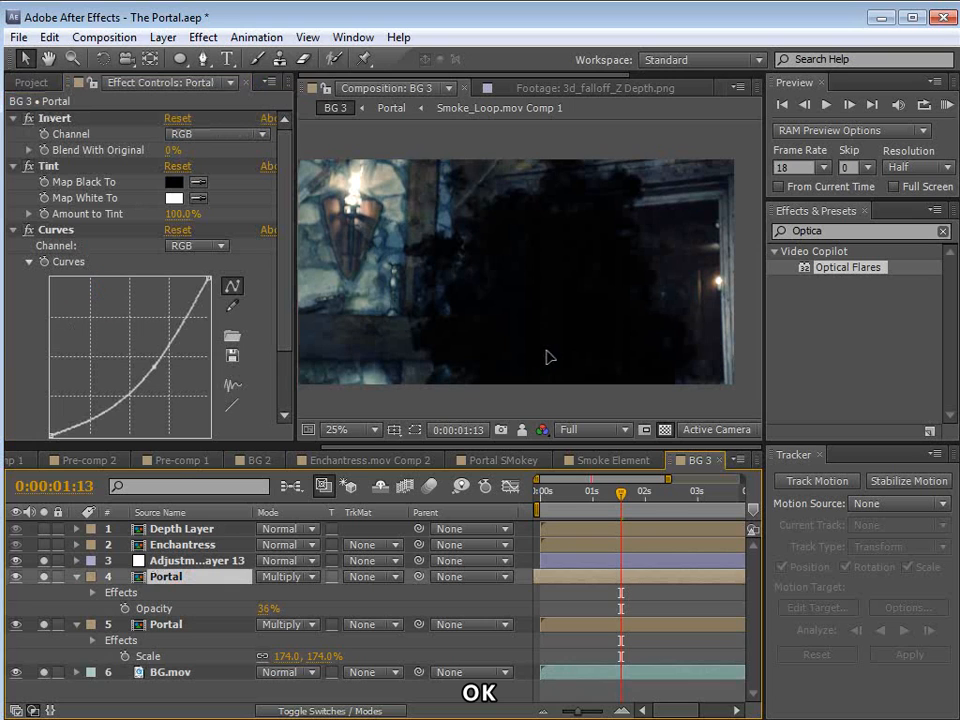
pyautogui.click(546, 350)
pyautogui.click(180, 624)
pyautogui.press('s')
pyautogui.press('s')
pyautogui.moveTo(321, 641); pyautogui.dragTo(313, 641)
pyautogui.click(562, 311)
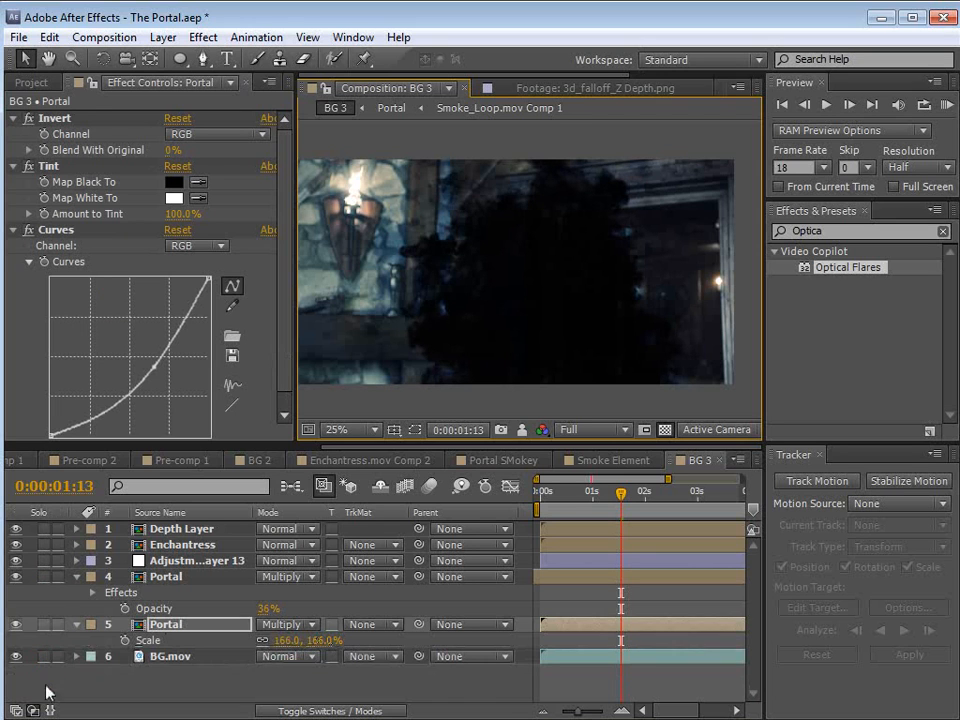
# Step: Solo the Enchantress layer and the Depth Layer, toggling the Depth Layer to compare its alignment with the actress
pyautogui.click(47, 545)
pyautogui.click(45, 545)
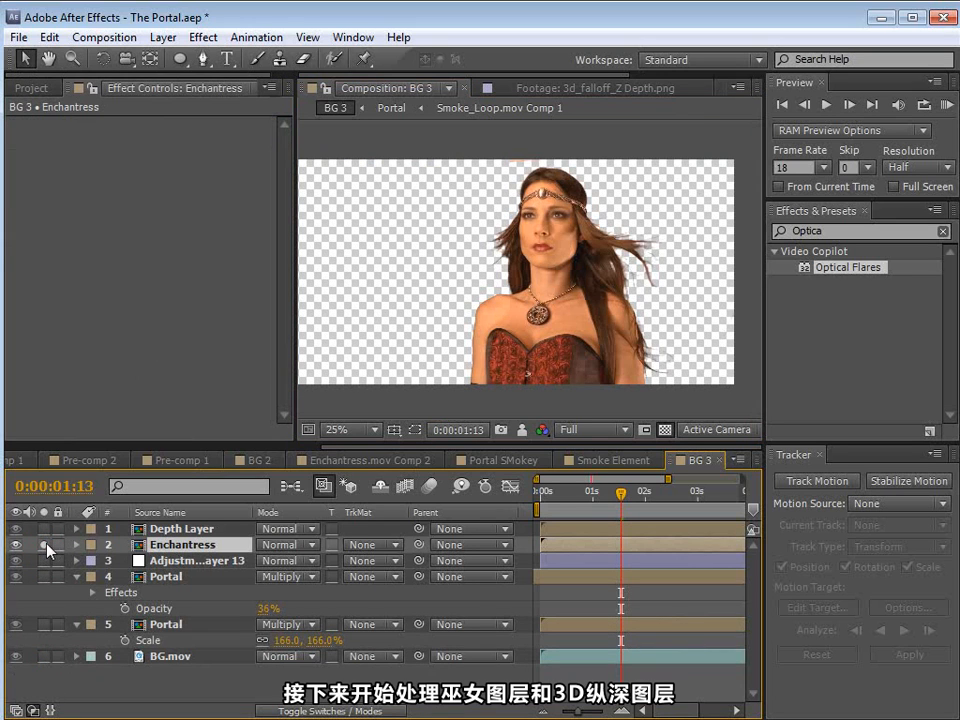
pyautogui.click(42, 529)
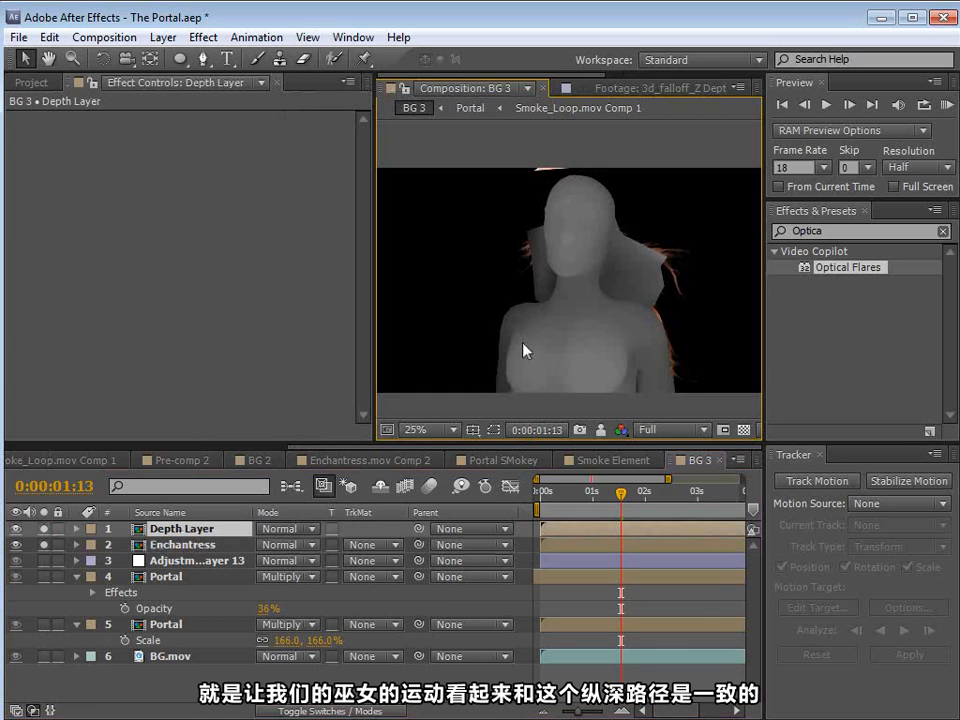
pyautogui.click(42, 529)
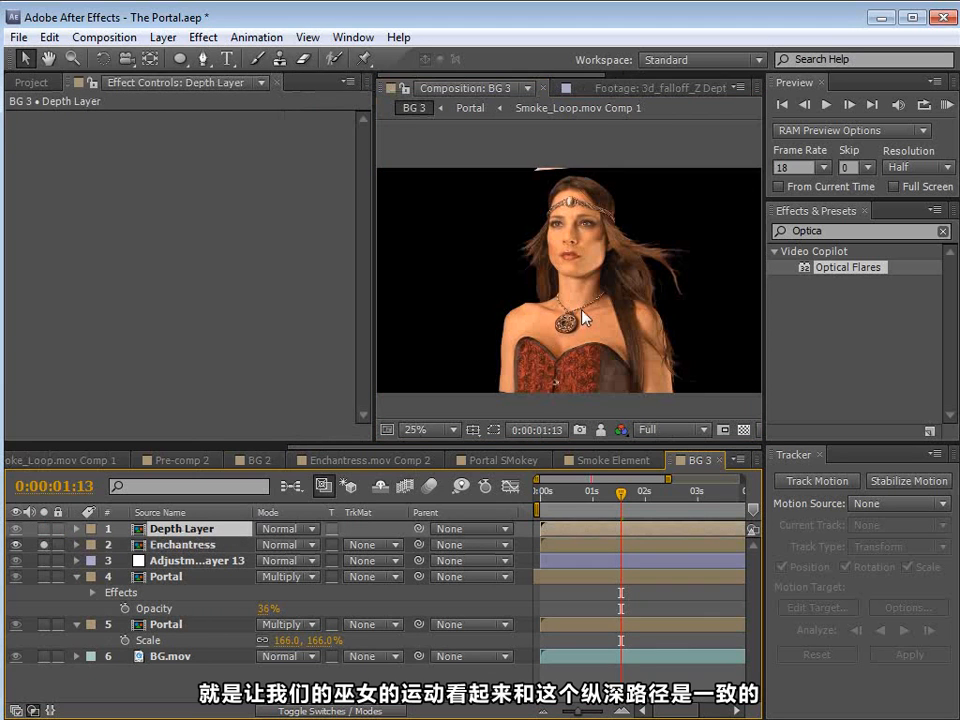
pyautogui.click(42, 529)
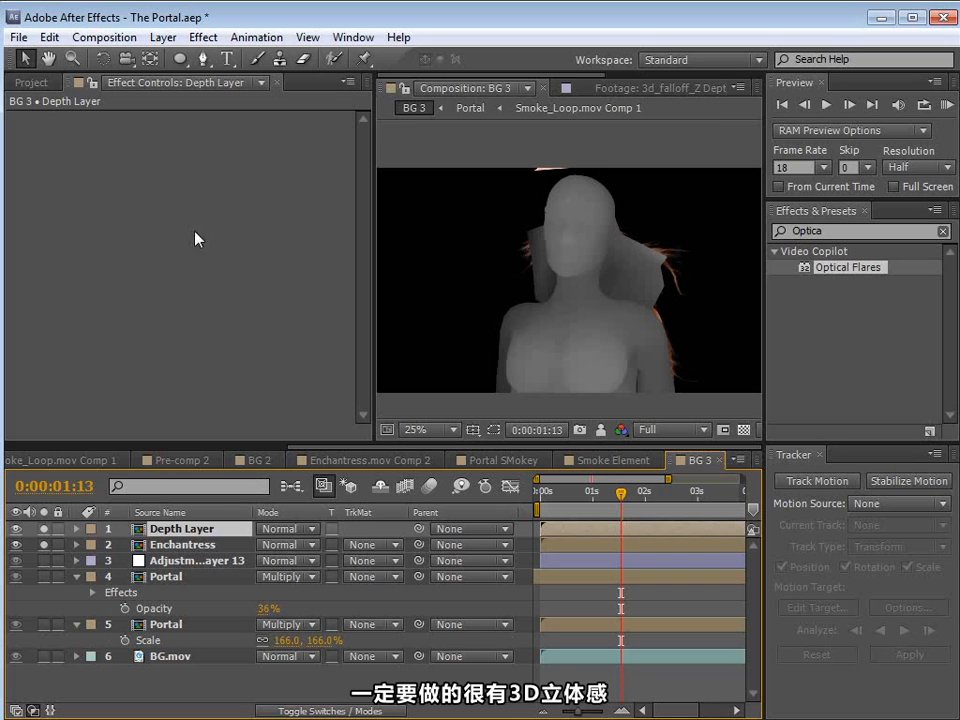
# Step: Apply Levels to the Depth Layer with Input Black 13235.7 and Input White 15548.7 to isolate the front of the face
pyautogui.click(211, 40)
pyautogui.moveTo(240, 210)
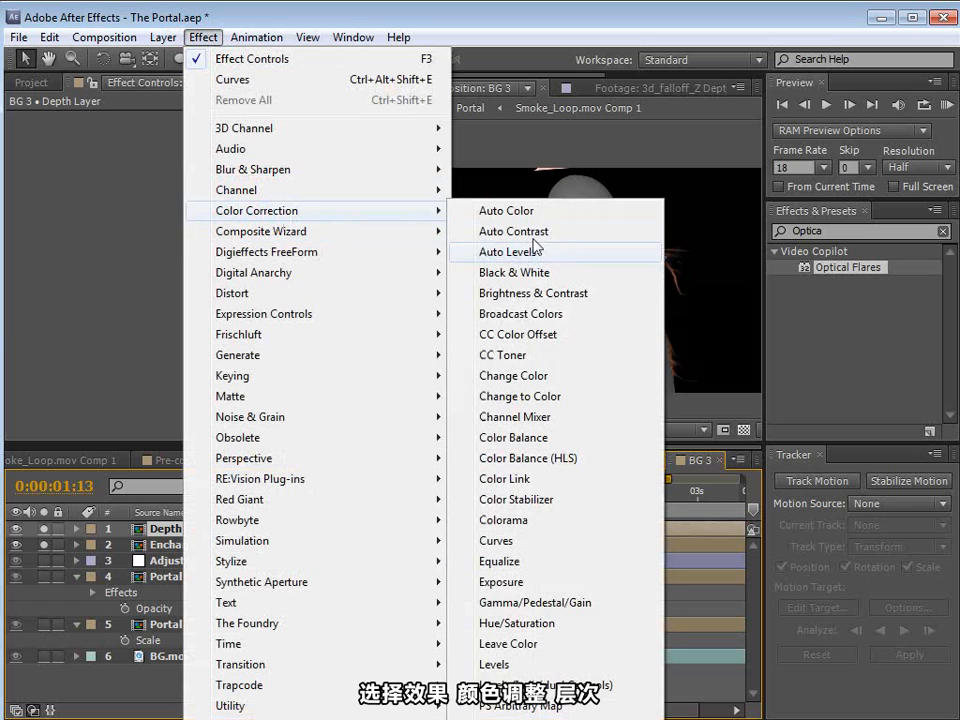
pyautogui.click(494, 662)
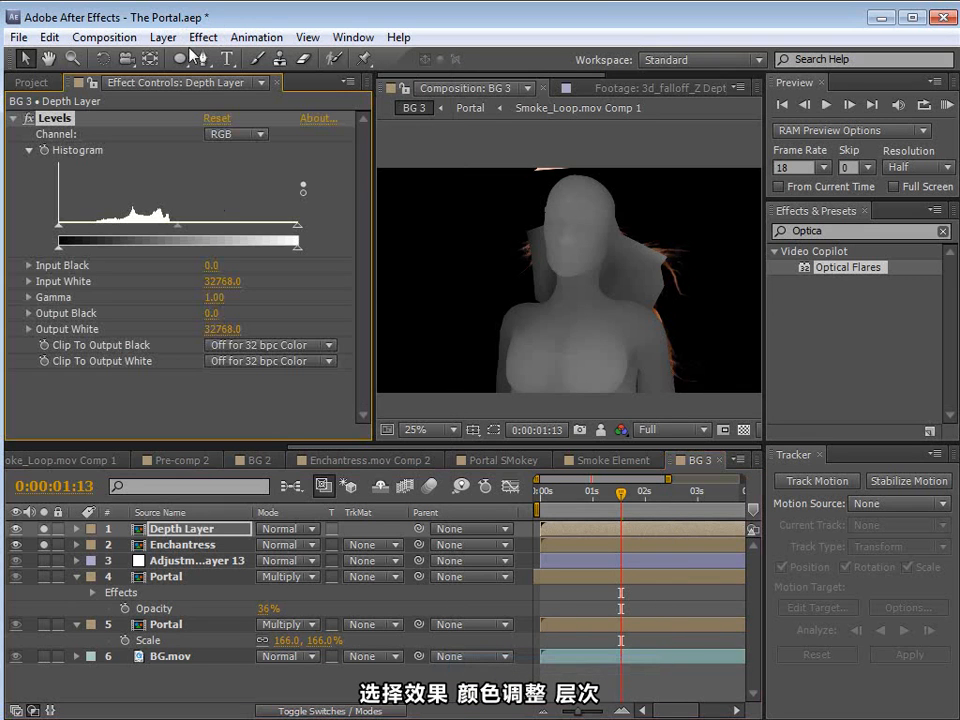
pyautogui.moveTo(61, 234); pyautogui.dragTo(123, 240)
pyautogui.moveTo(296, 232); pyautogui.dragTo(200, 227)
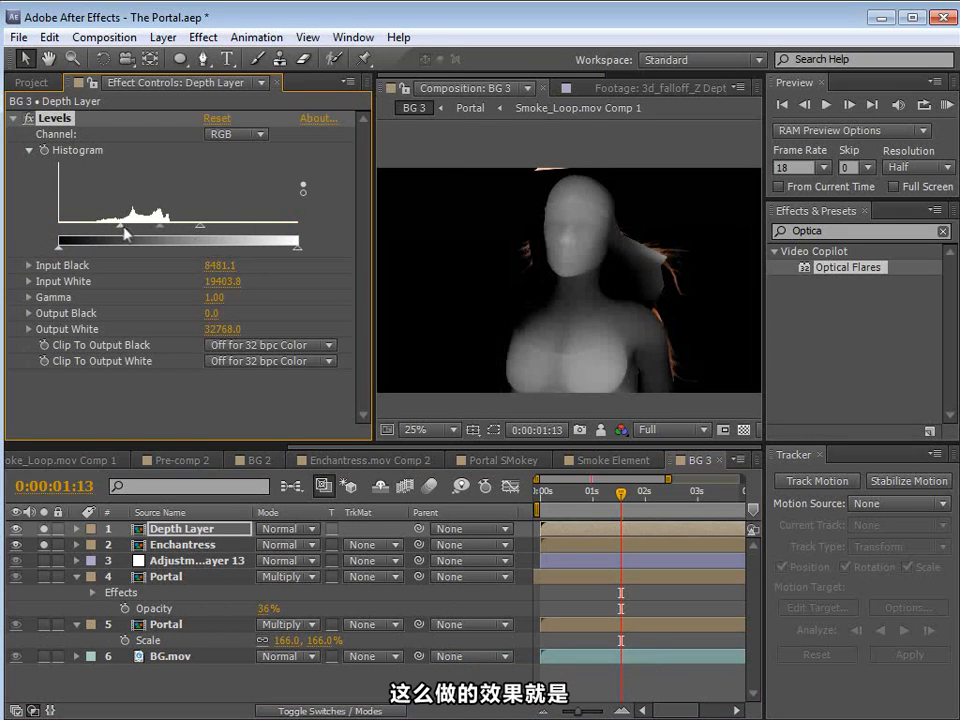
pyautogui.scroll(2, 593, 287)
pyautogui.moveTo(121, 232); pyautogui.dragTo(156, 236)
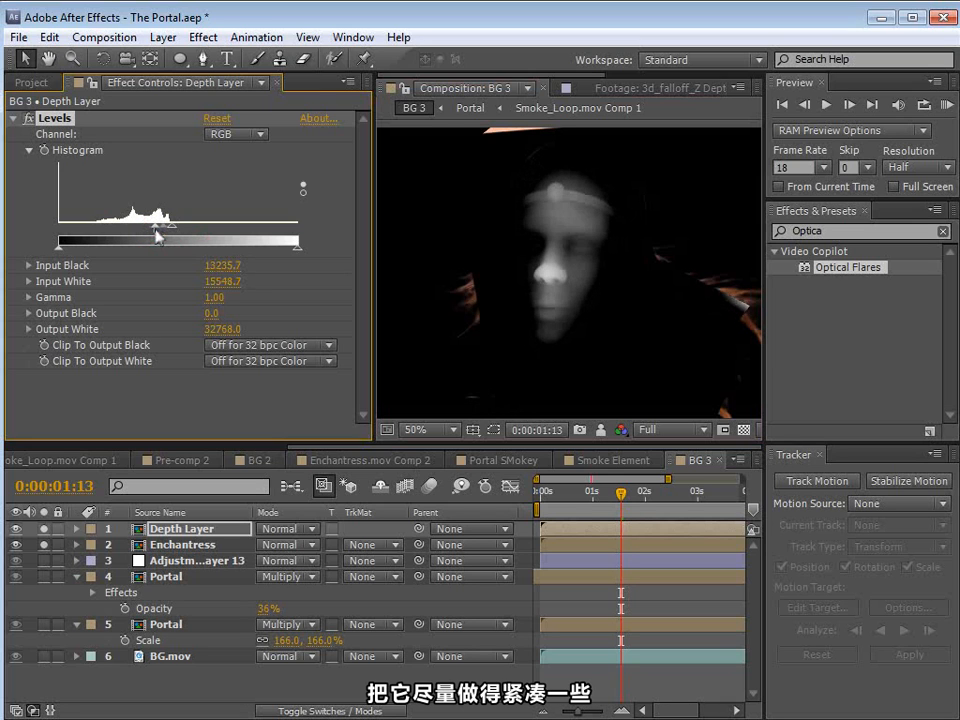
# Step: Add an Exposure effect to the Depth Layer, place it above Levels, and set its exposure to 0.11
pyautogui.click(203, 37)
pyautogui.moveTo(253, 210)
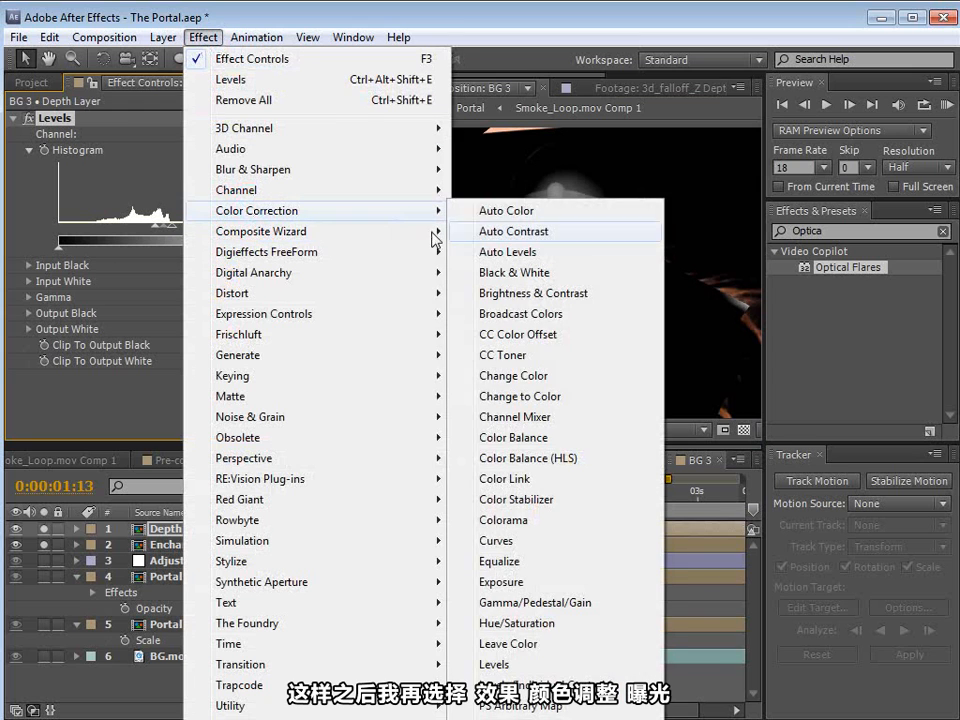
pyautogui.click(505, 582)
pyautogui.scroll(2, 60, 230)
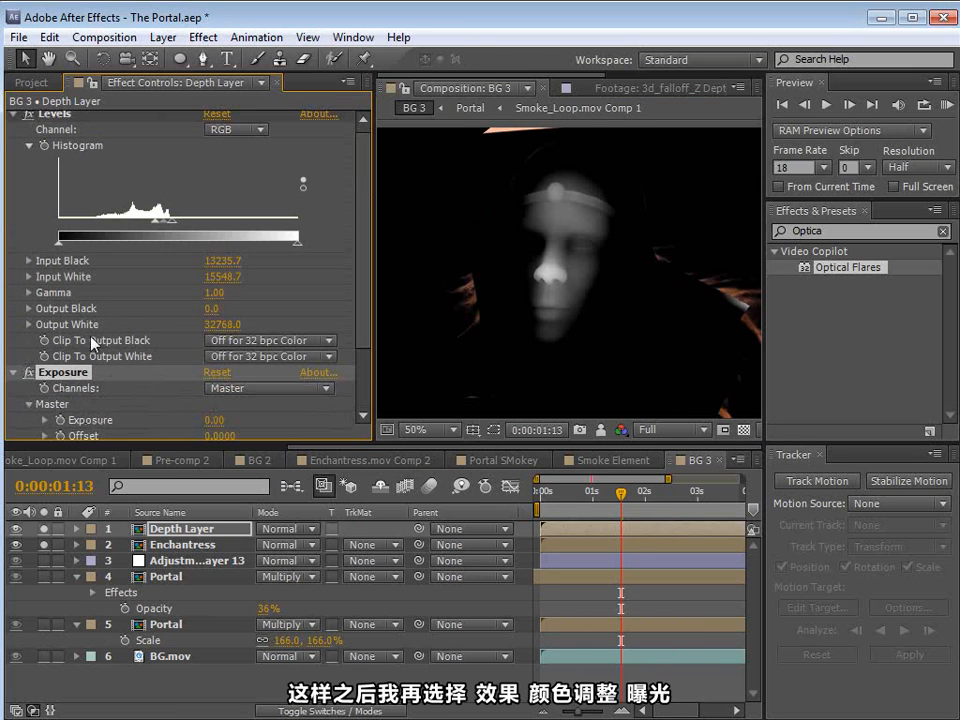
pyautogui.moveTo(62, 372); pyautogui.dragTo(68, 118)
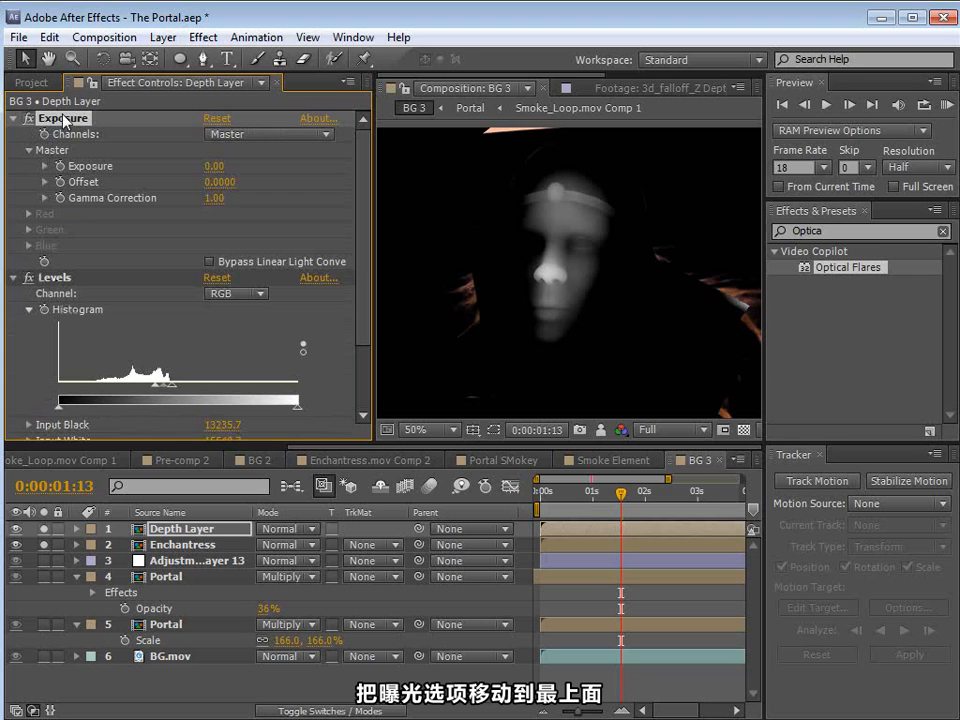
pyautogui.moveTo(213, 166); pyautogui.dragTo(255, 191)
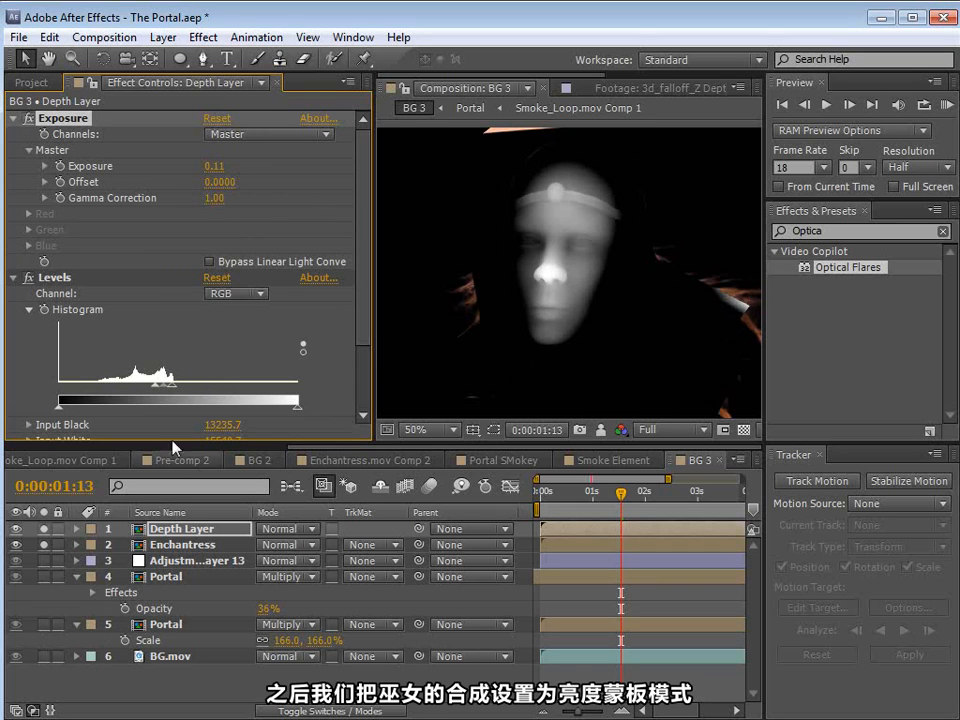
# Step: Set the Enchantress layer's track matte to Luma so the Depth Layer mattes it
pyautogui.click(160, 545)
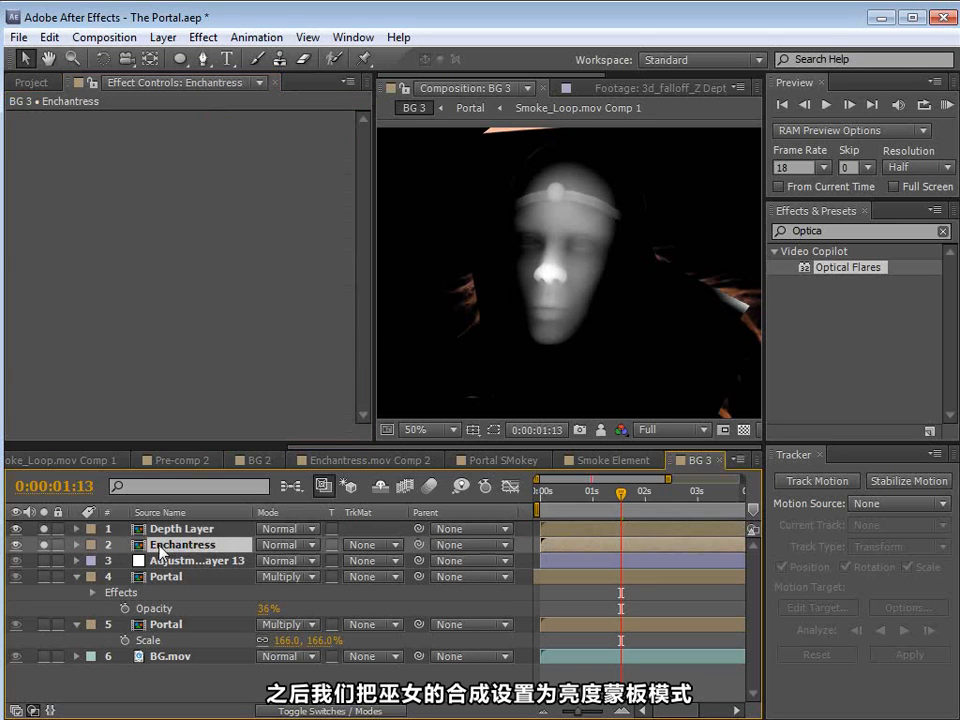
pyautogui.click(375, 545)
pyautogui.click(405, 635)
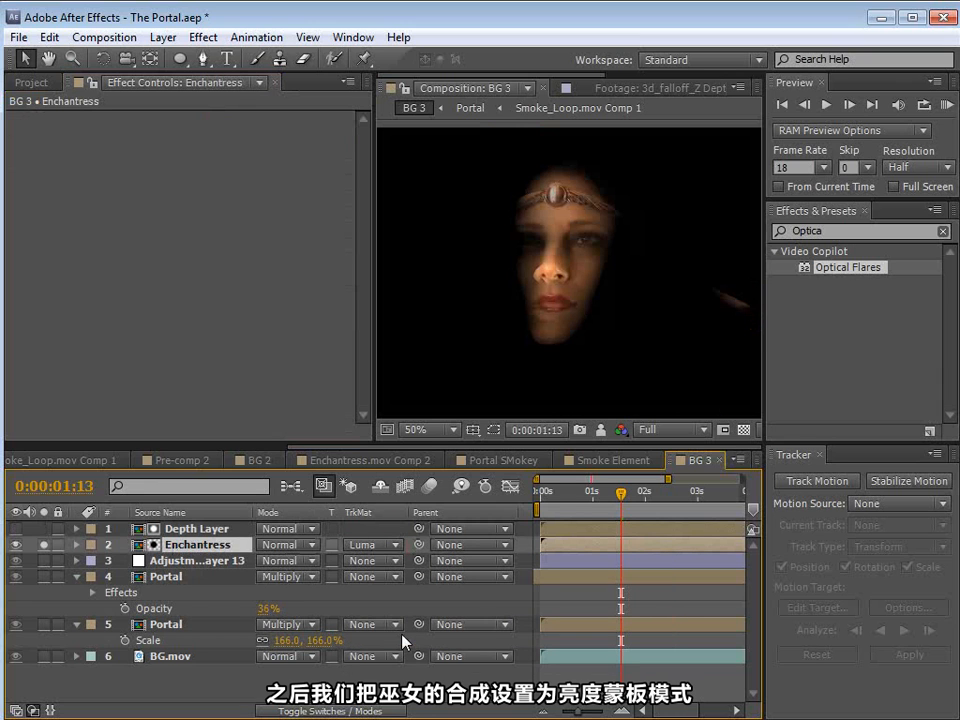
# Step: Nudge the Depth Layer to fit the actress's face and scale it to 96%
pyautogui.click(182, 528)
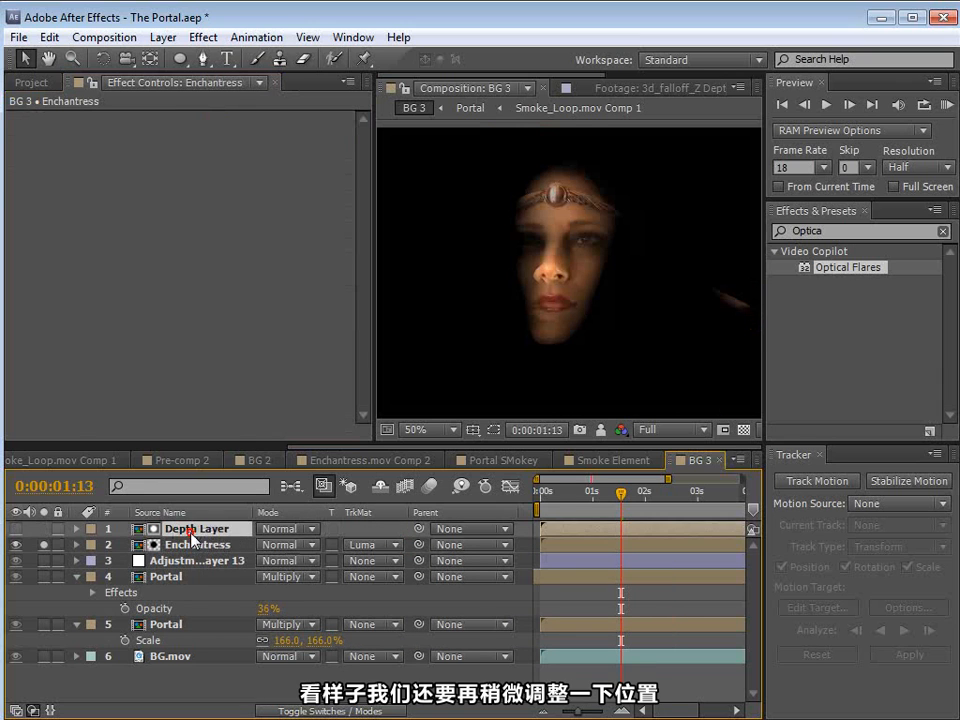
pyautogui.scroll(1, 565, 298)
pyautogui.moveTo(560, 305); pyautogui.dragTo(569, 298)
pyautogui.press('s')
pyautogui.scroll(-1, 569, 301)
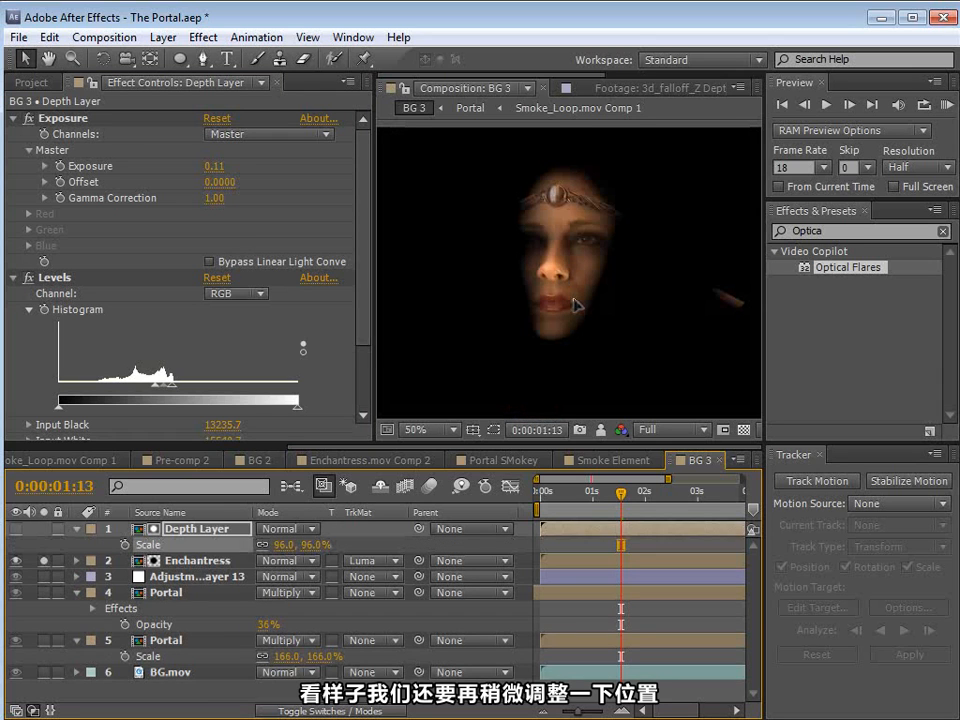
# Step: Add a Fast Blur effect to the Depth Layer, place it above the other effects, and set its blurriness to 4
pyautogui.click(203, 37)
pyautogui.moveTo(258, 172)
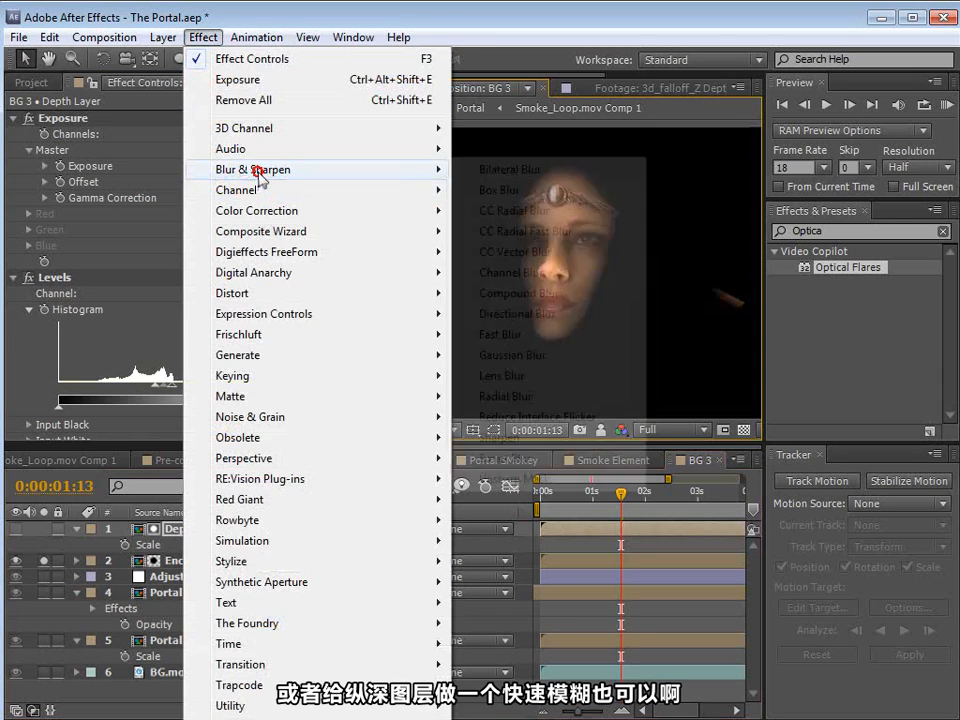
pyautogui.click(450, 334)
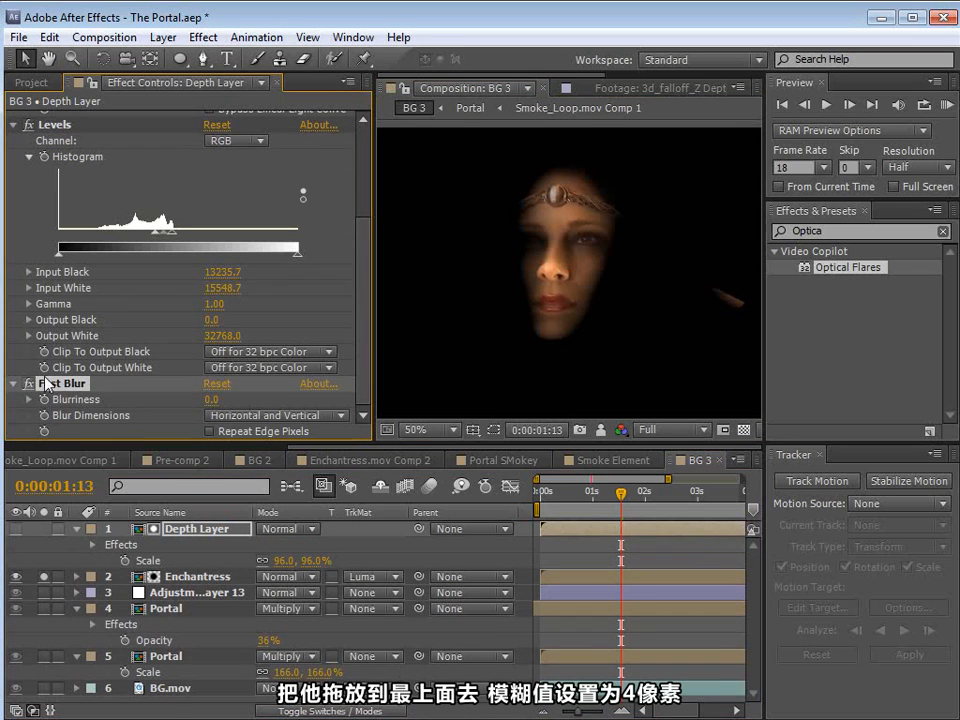
pyautogui.moveTo(57, 400); pyautogui.dragTo(60, 112)
pyautogui.click(210, 134)
pyautogui.write('4')
pyautogui.press('Return')
pyautogui.scroll(2, 424, 206)
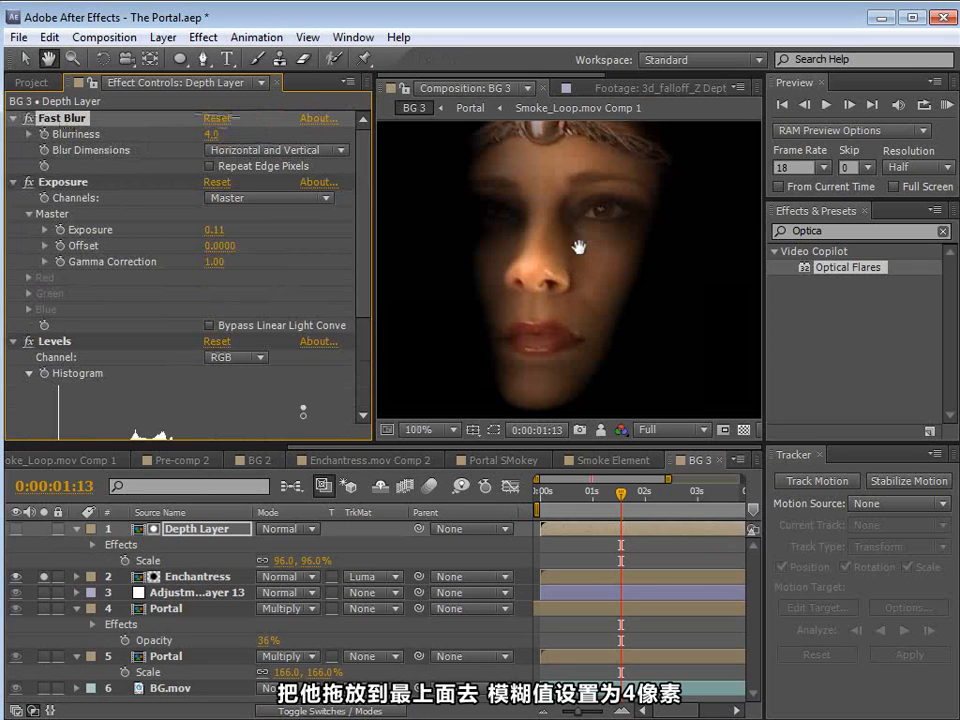
pyautogui.scroll(-2, 579, 258)
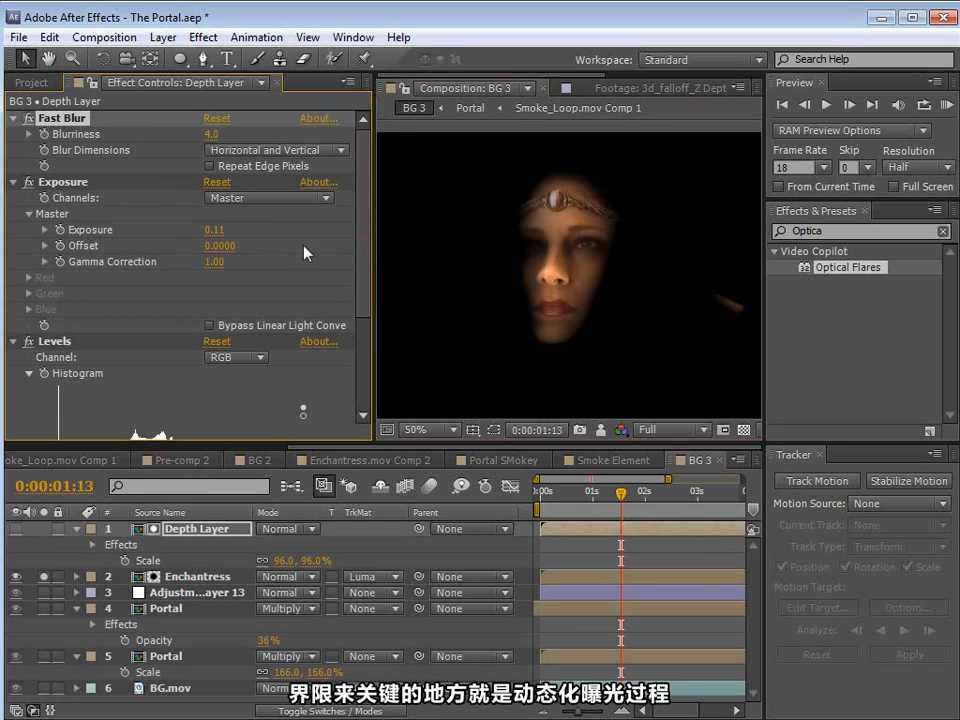
# Step: Lower the Depth Layer's exposure to -0.03 to test how the face fades into darkness
pyautogui.click(62, 182)
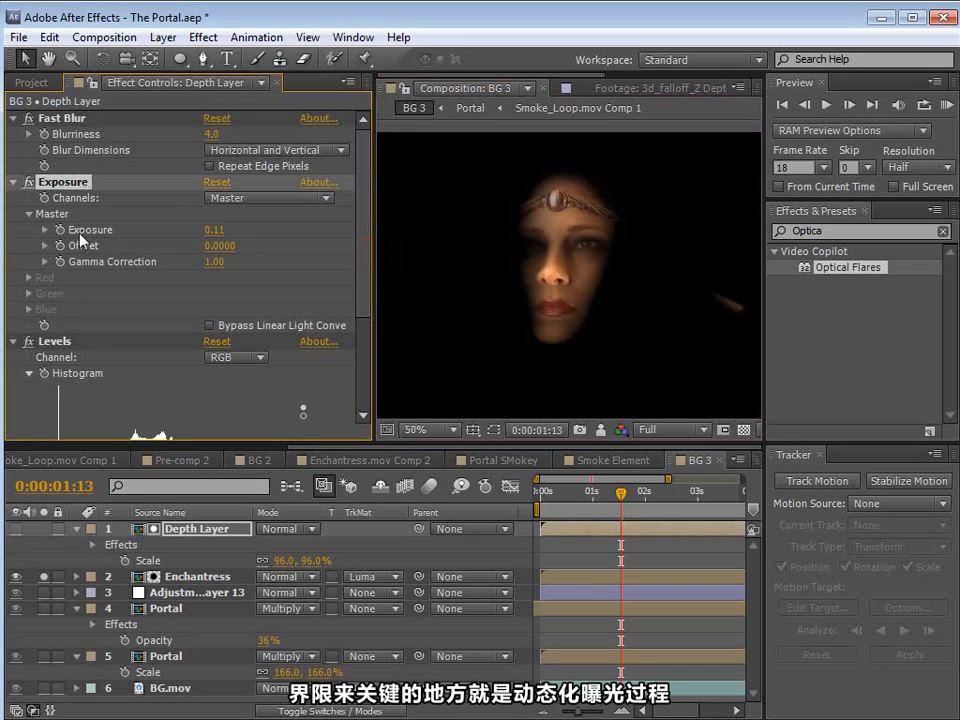
pyautogui.click(45, 230)
pyautogui.moveTo(206, 256)
pyautogui.mouseDown()
pyautogui.moveTo(191, 261)
pyautogui.moveTo(253, 261)
pyautogui.moveTo(212, 272)
pyautogui.moveTo(214, 280)
pyautogui.moveTo(203, 259)
pyautogui.mouseUp()
# Step: Widen the Levels input range on the Depth Layer for softer falloff and raise its exposure to 0.34
pyautogui.moveTo(362, 277); pyautogui.dragTo(361, 320)
pyautogui.click(65, 256)
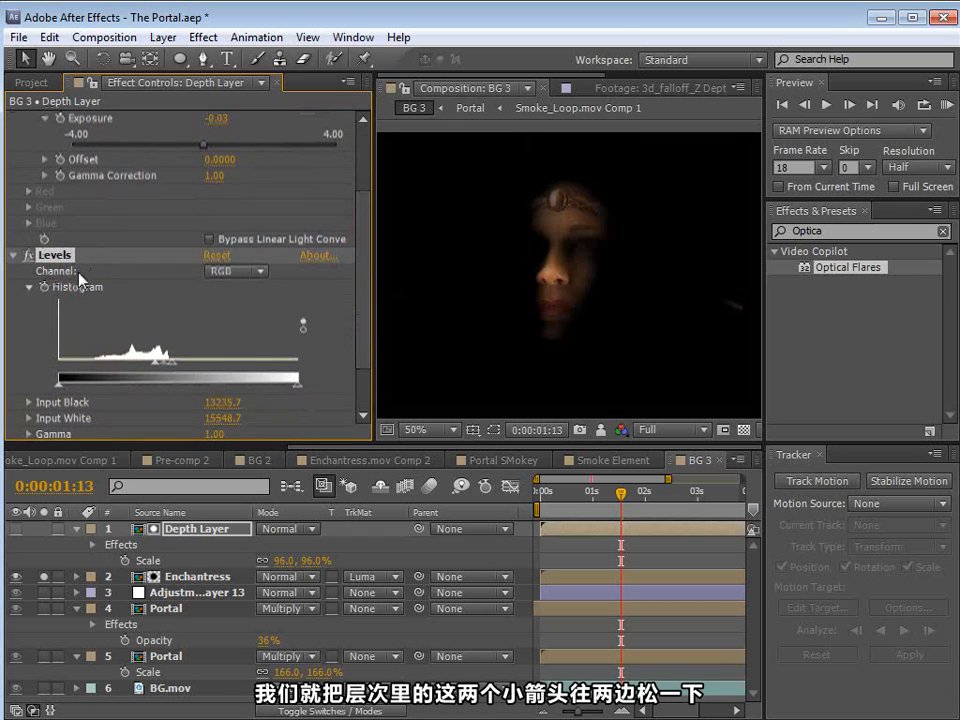
pyautogui.moveTo(154, 364); pyautogui.dragTo(178, 364)
pyautogui.scroll(2, 300, 268)
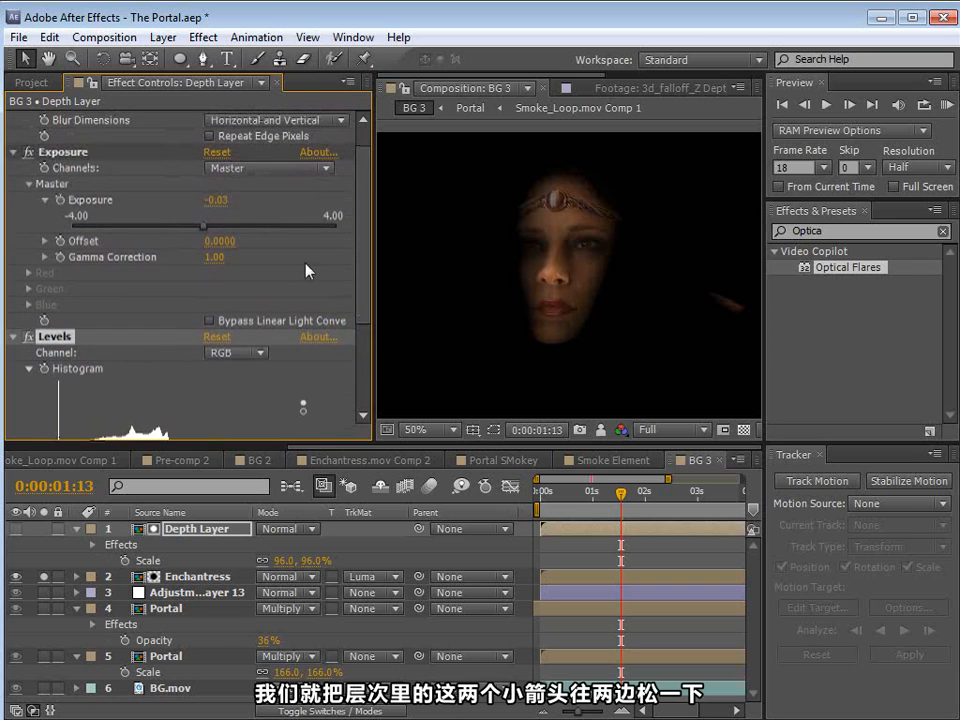
pyautogui.moveTo(204, 228)
pyautogui.mouseDown()
pyautogui.moveTo(188, 231)
pyautogui.moveTo(222, 234)
pyautogui.moveTo(212, 234)
pyautogui.mouseUp()
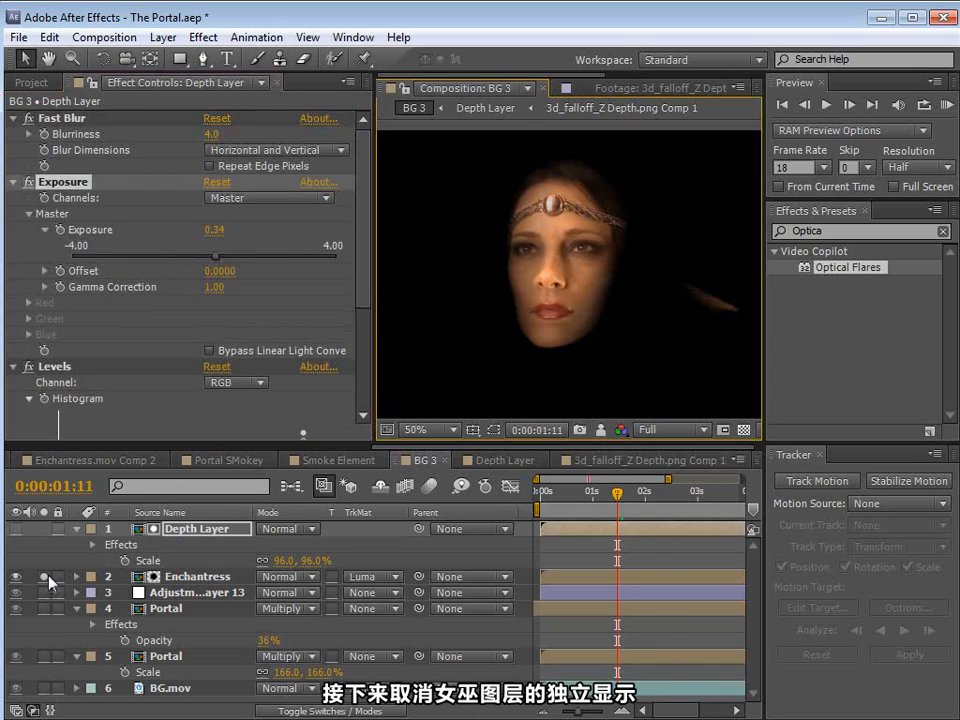
# Step: Turn off solo on the Enchantress layer and move it together with the Depth Layer lower in the frame
pyautogui.click(44, 577)
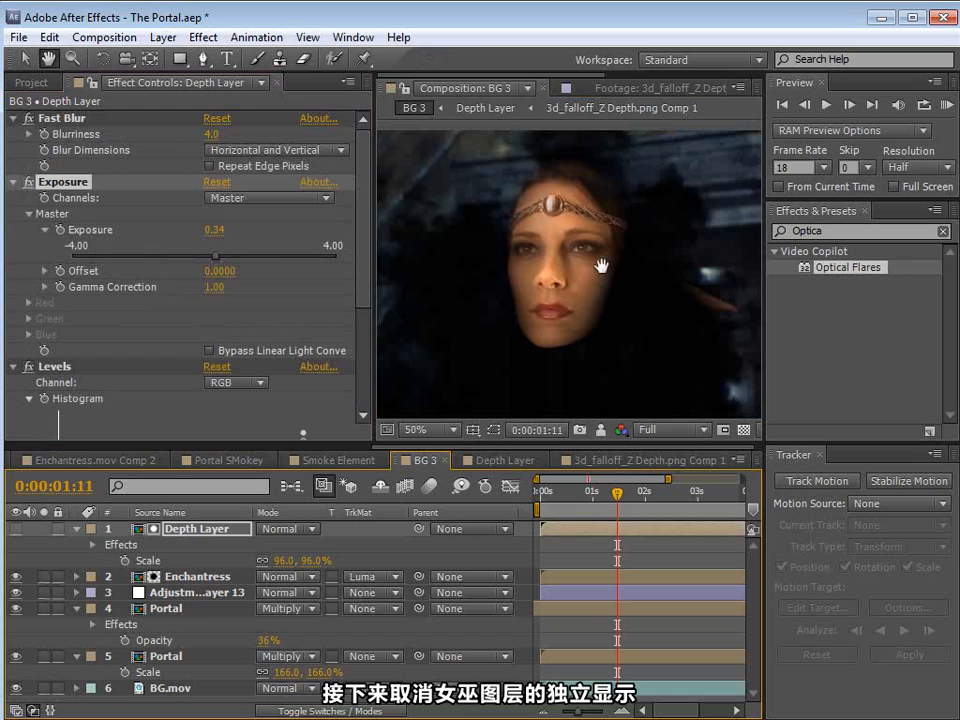
pyautogui.scroll(-1, 596, 274)
pyautogui.click(192, 576)
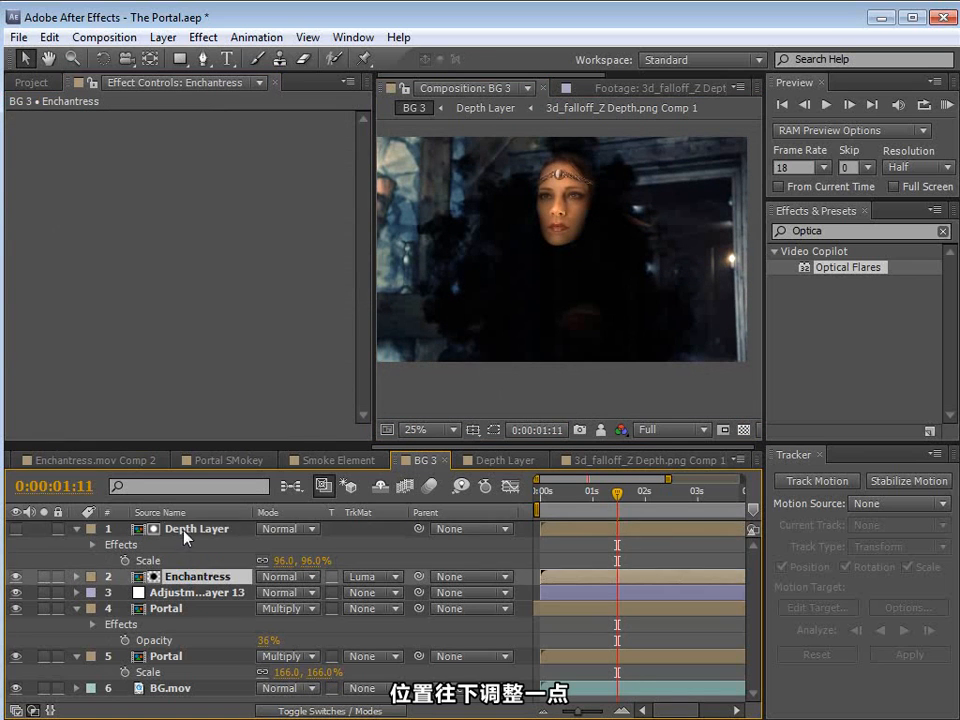
pyautogui.click(184, 531)
pyautogui.keyDown('shift'); pyautogui.click(184, 591); pyautogui.keyUp('shift')
pyautogui.click(184, 609)
pyautogui.click(188, 576)
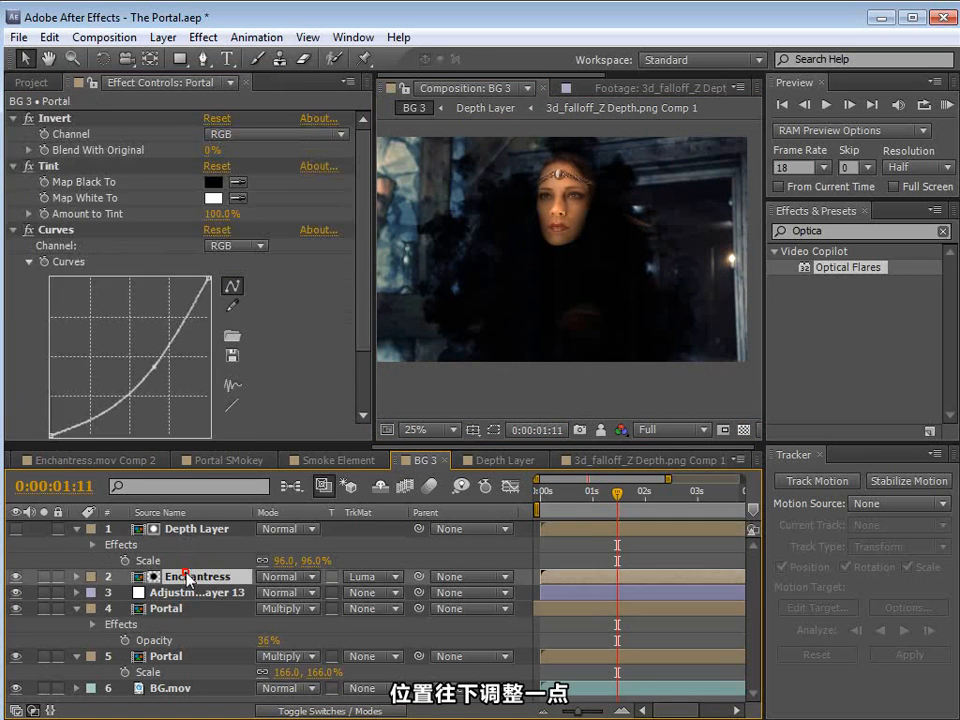
pyautogui.keyDown('shift'); pyautogui.click(197, 529); pyautogui.keyUp('shift')
pyautogui.moveTo(568, 223); pyautogui.dragTo(568, 254)
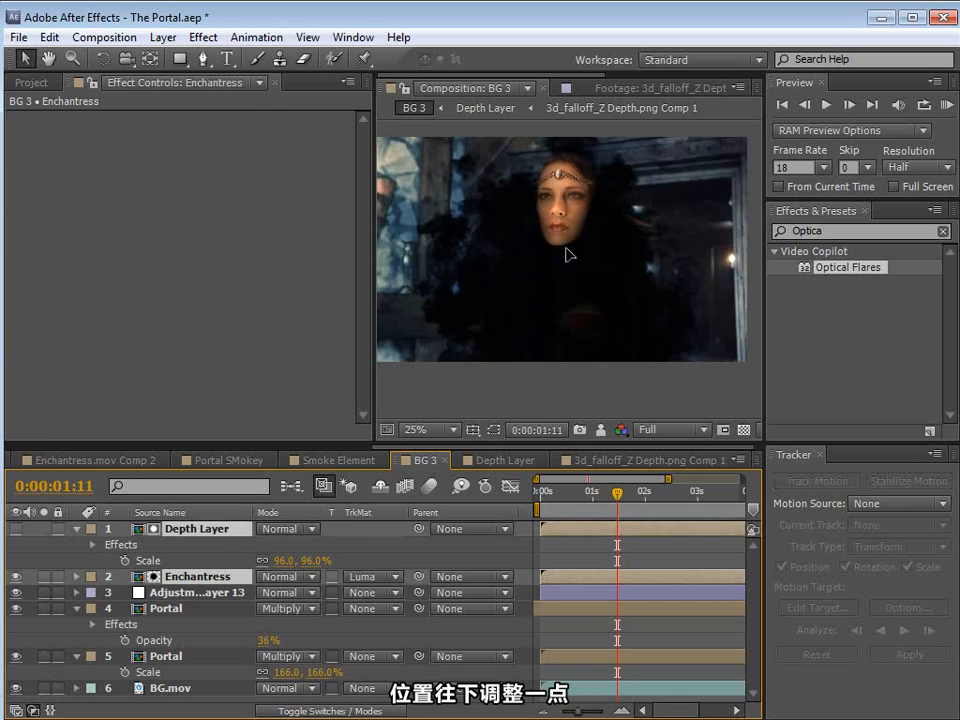
# Step: Move Adjustment Layer 13 to the top of the layer stack so its colour grade also covers the actress
pyautogui.click(182, 594)
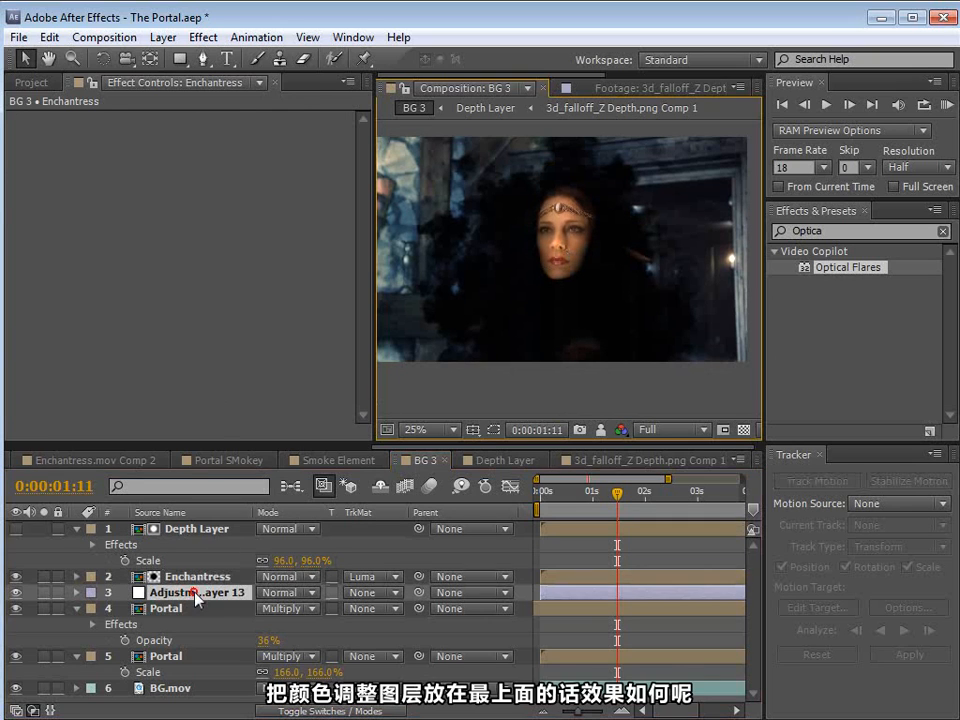
pyautogui.moveTo(172, 597); pyautogui.dragTo(175, 522)
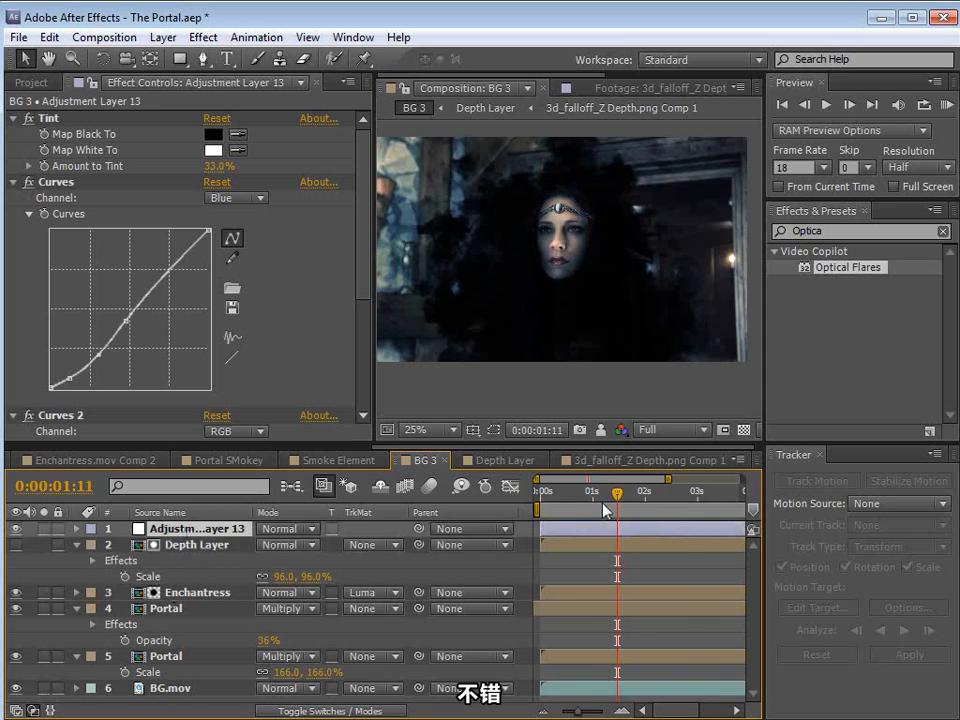
# Step: Keyframe the Depth Layer's exposure at -0.45 and shift that keyframe to shortly before the one-second mark
pyautogui.click(200, 546)
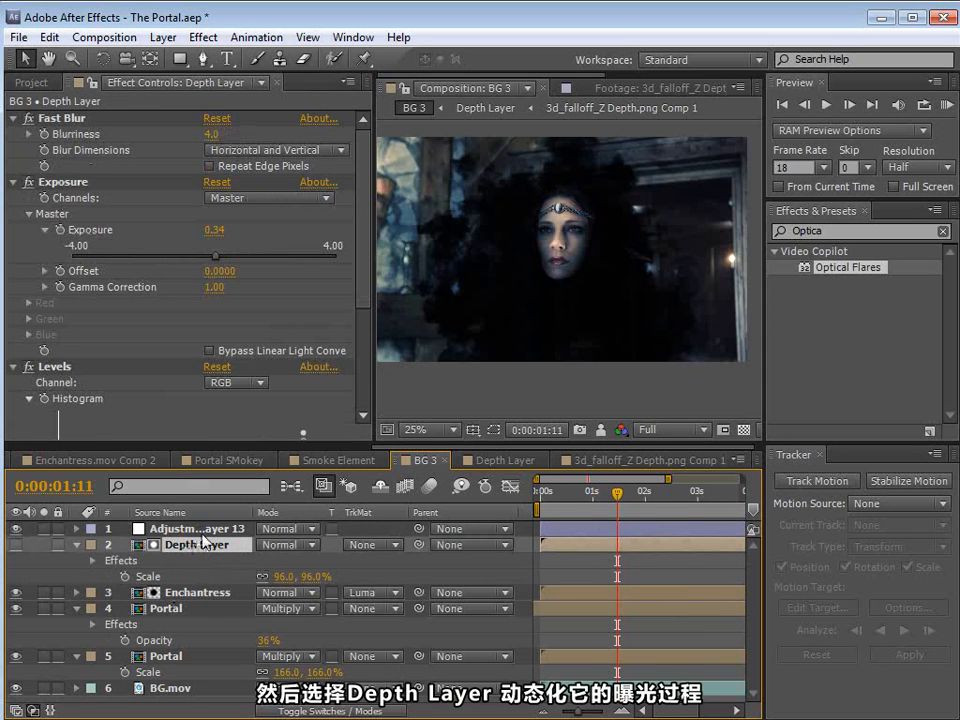
pyautogui.moveTo(207, 258); pyautogui.dragTo(190, 258)
pyautogui.click(60, 230)
pyautogui.press('u')
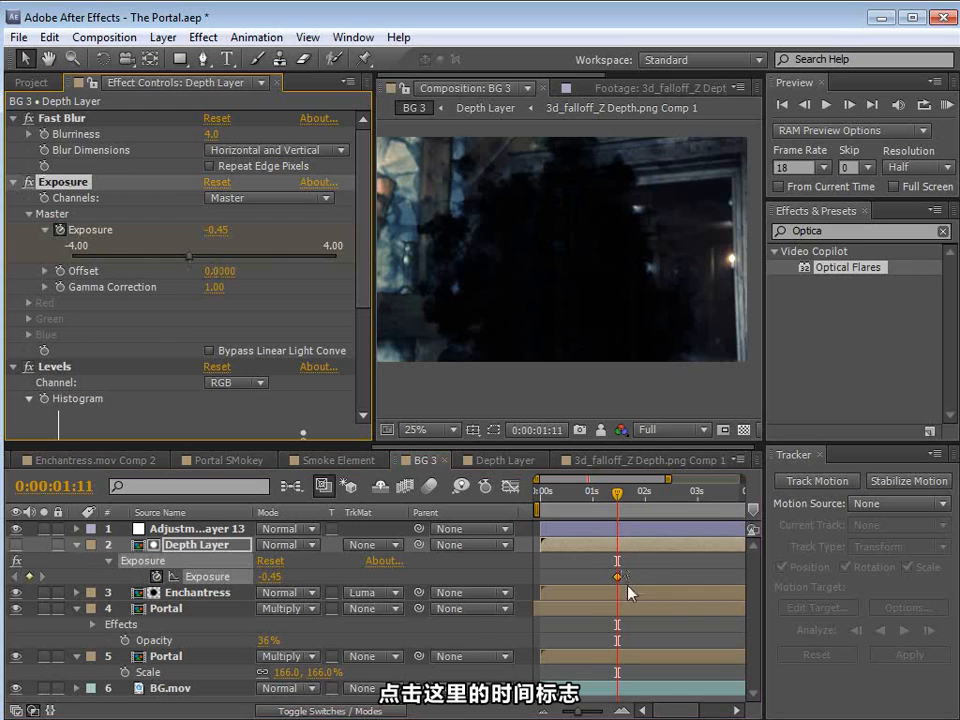
pyautogui.moveTo(603, 578); pyautogui.dragTo(577, 577)
# Step: Add a second exposure keyframe of 1.49 at 0:00:01:20 and end the work area at 0:00:01:19
pyautogui.click(584, 491)
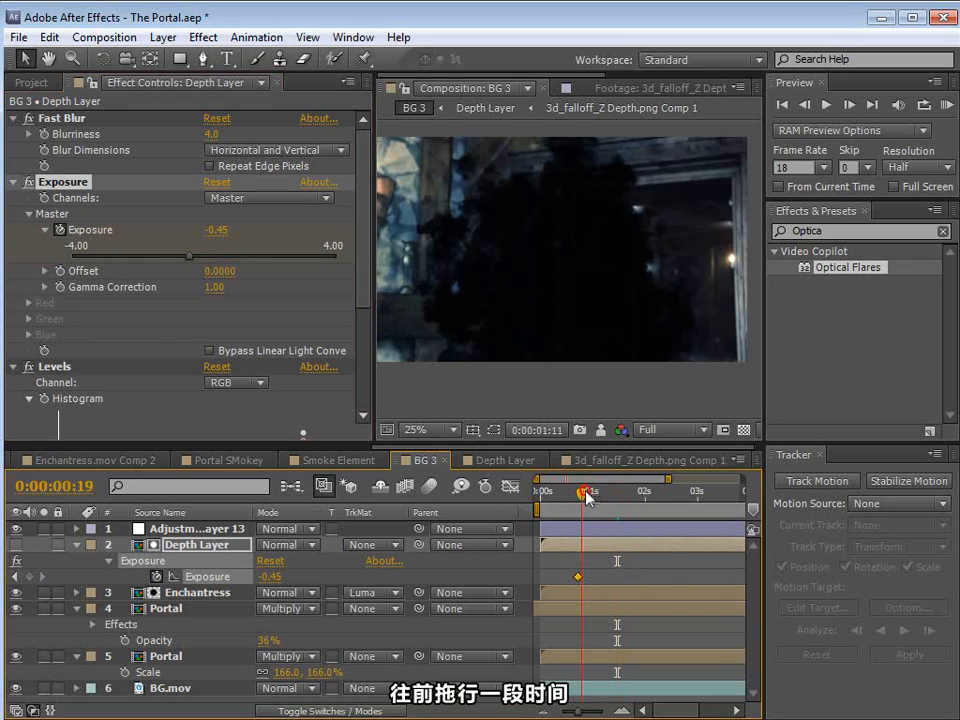
pyautogui.moveTo(618, 502); pyautogui.dragTo(637, 507)
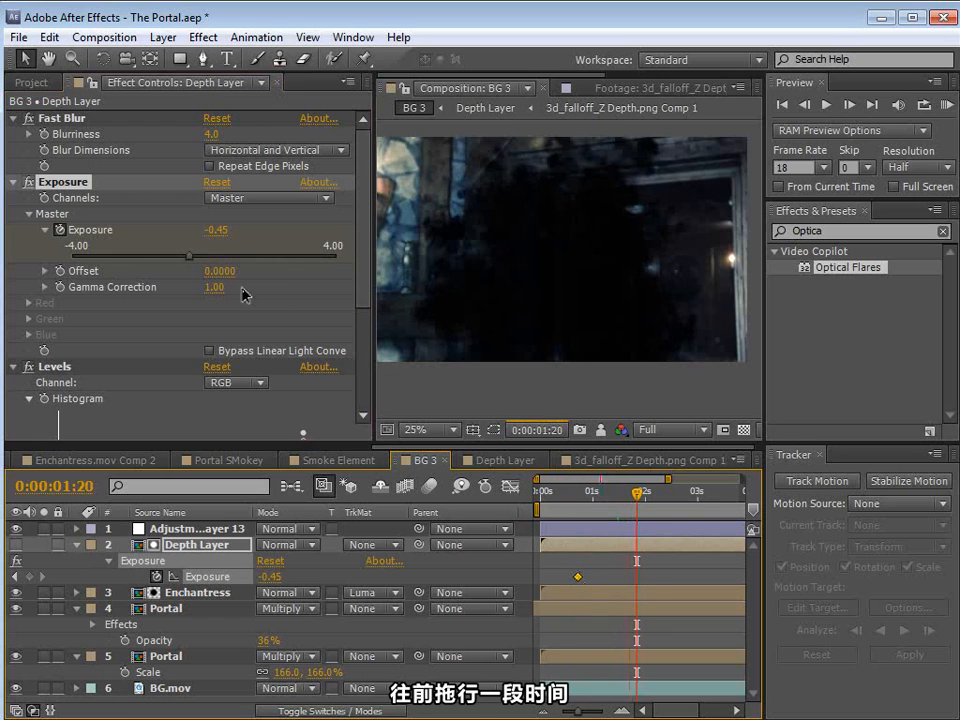
pyautogui.moveTo(200, 262); pyautogui.dragTo(257, 265)
pyautogui.moveTo(638, 493)
pyautogui.mouseDown()
pyautogui.moveTo(588, 516)
pyautogui.moveTo(636, 518)
pyautogui.mouseUp()
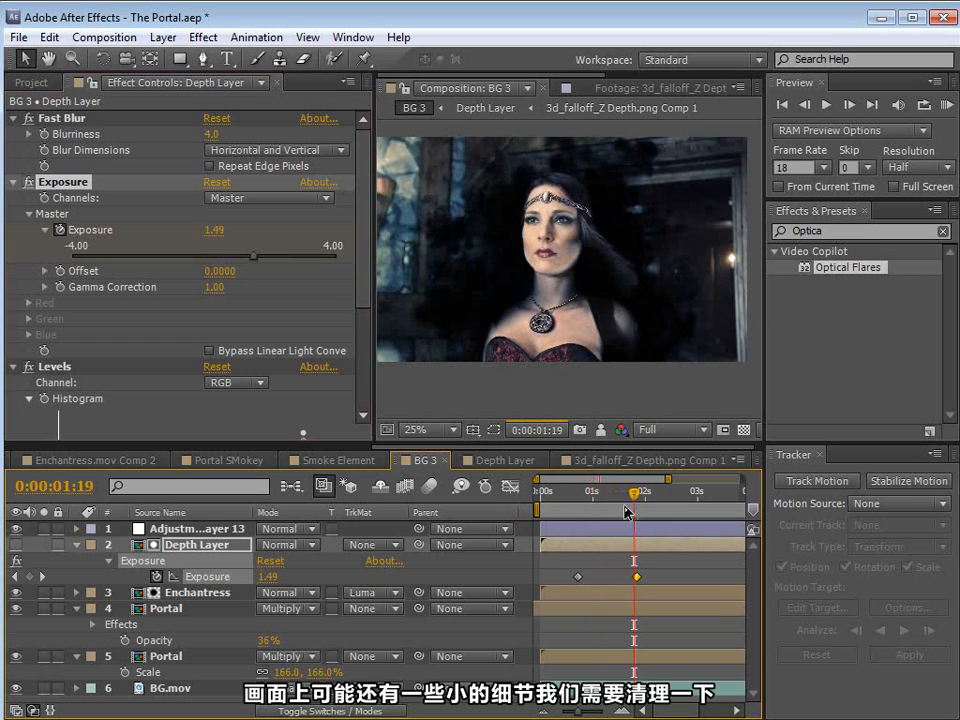
pyautogui.press('n')
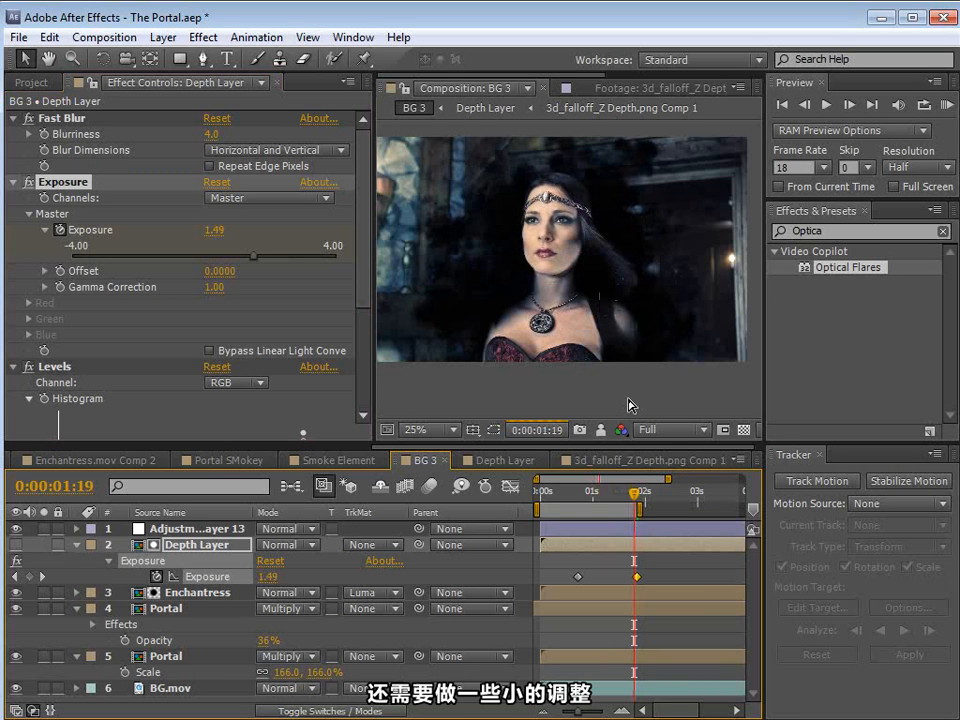
# Step: Apply Curves to the Enchantress layer and pull the midtones down slightly while anchoring the shadows
pyautogui.press('.')
pyautogui.click(600, 592)
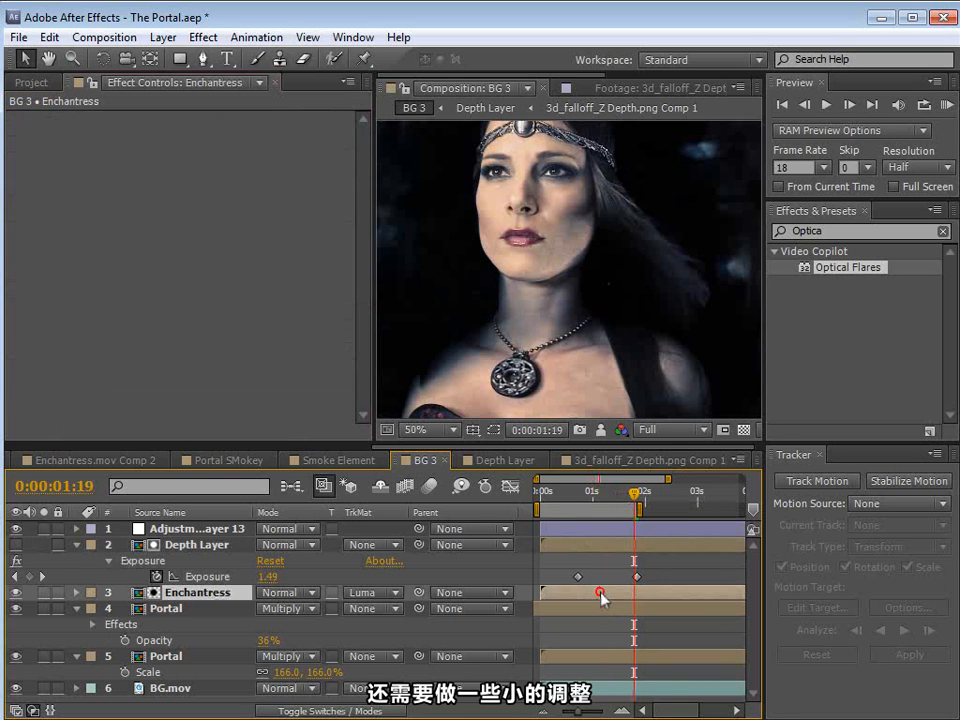
pyautogui.click(203, 37)
pyautogui.moveTo(300, 210)
pyautogui.click(508, 540)
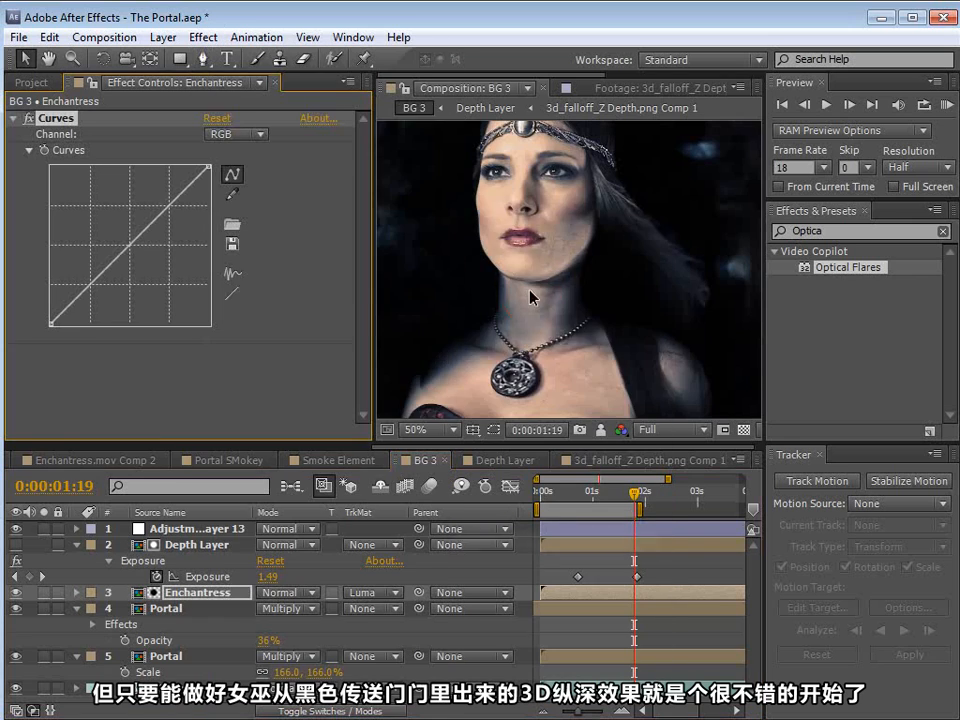
pyautogui.press(',')
pyautogui.moveTo(133, 254); pyautogui.dragTo(90, 284)
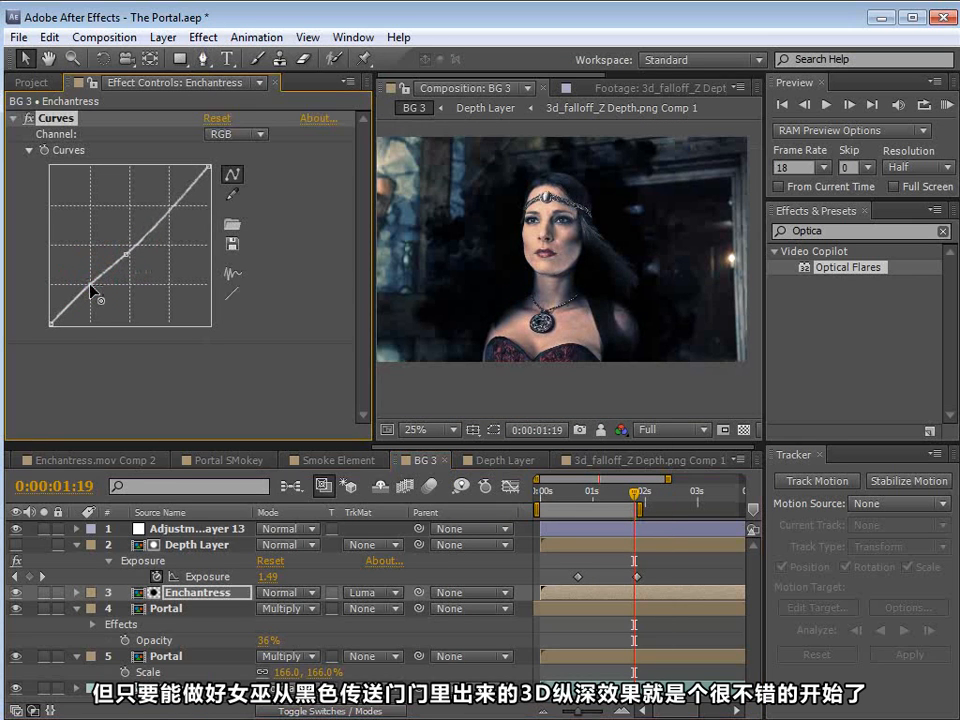
# Step: Scrub back to 0:00:00:18 and start the work area there
pyautogui.click(588, 500)
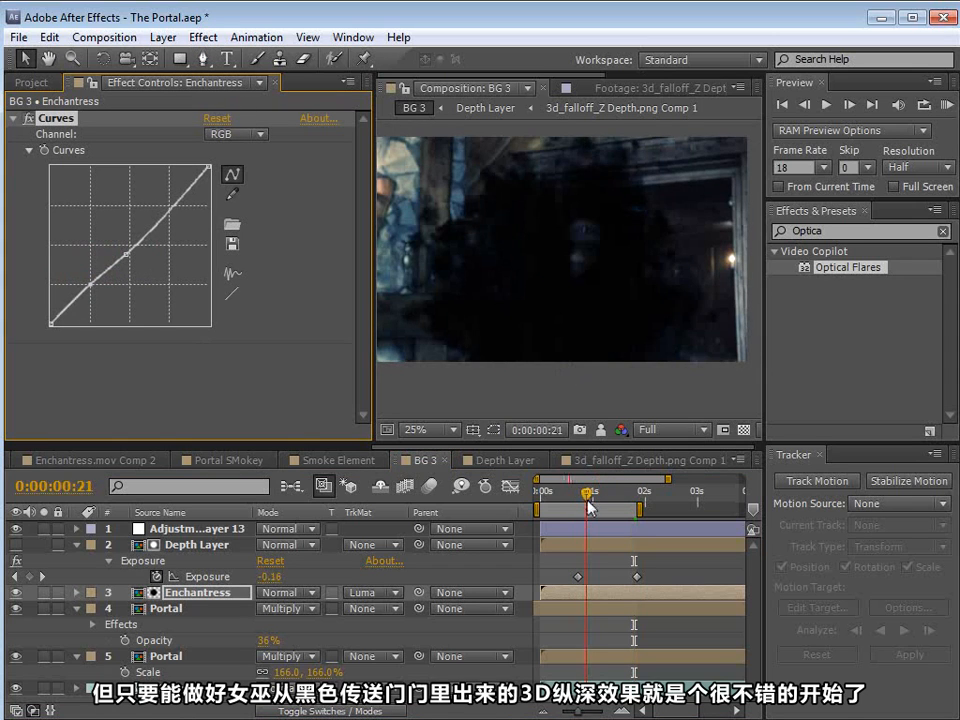
pyautogui.moveTo(588, 505)
pyautogui.mouseDown()
pyautogui.moveTo(596, 503)
pyautogui.moveTo(581, 515)
pyautogui.mouseUp()
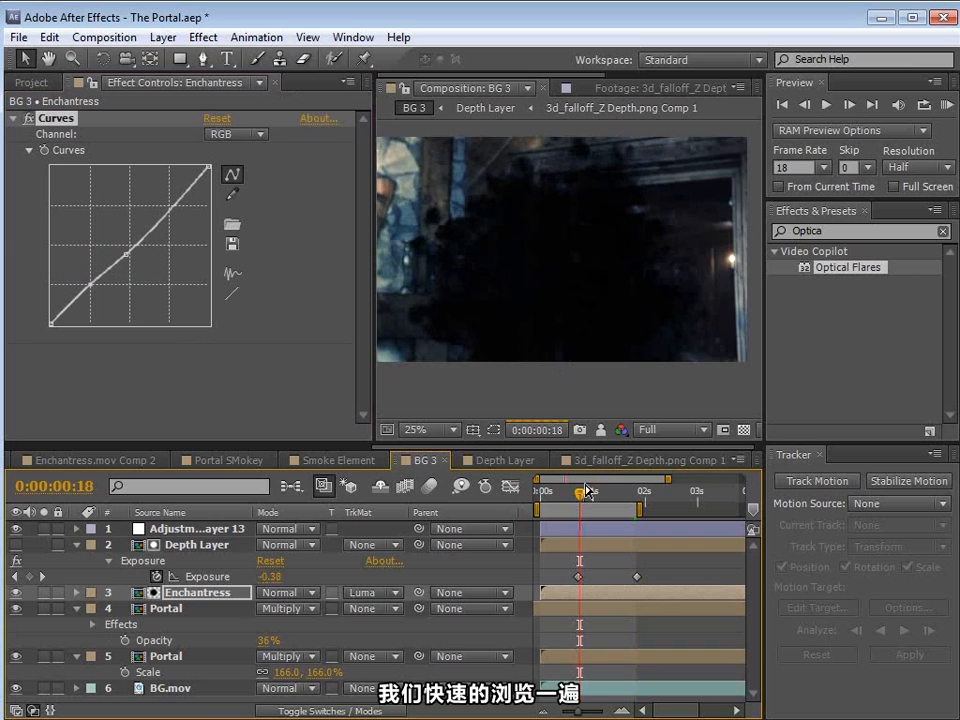
pyautogui.press('b')
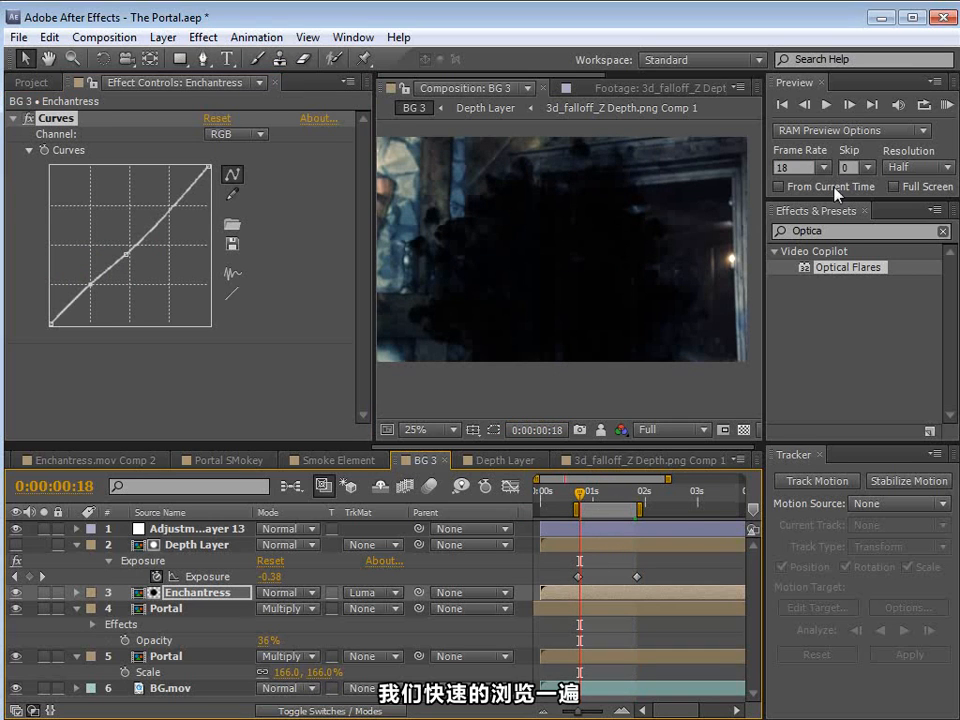
# Step: Set the composition resolution to Half and the preview frame skip to 1, and run a RAM preview
pyautogui.click(672, 430)
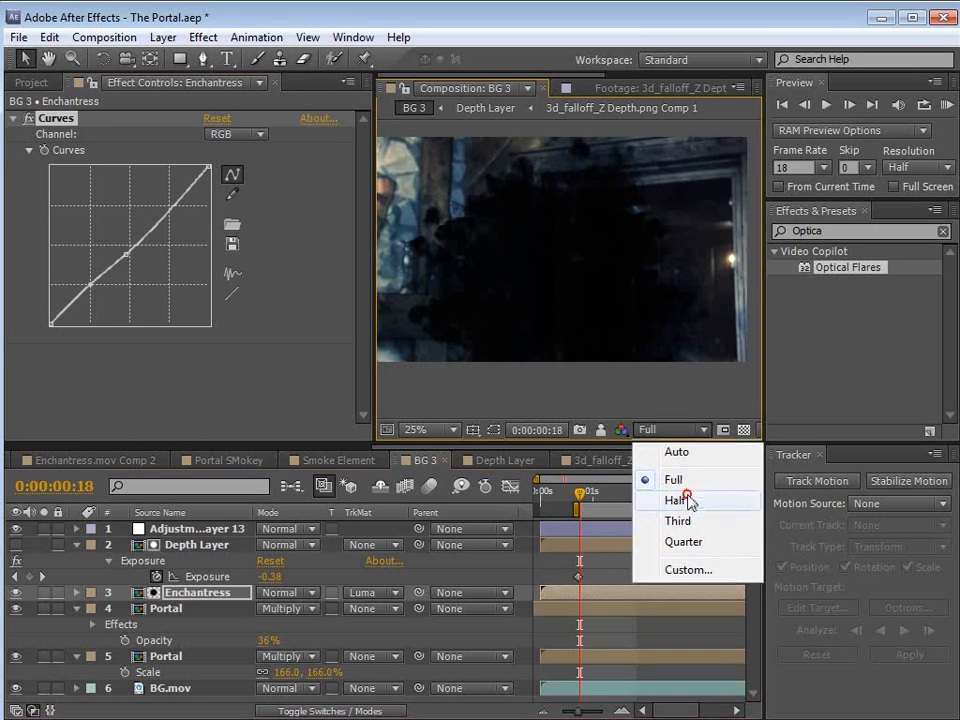
pyautogui.click(681, 499)
pyautogui.click(868, 167)
pyautogui.click(848, 184)
pyautogui.press('KP_0')
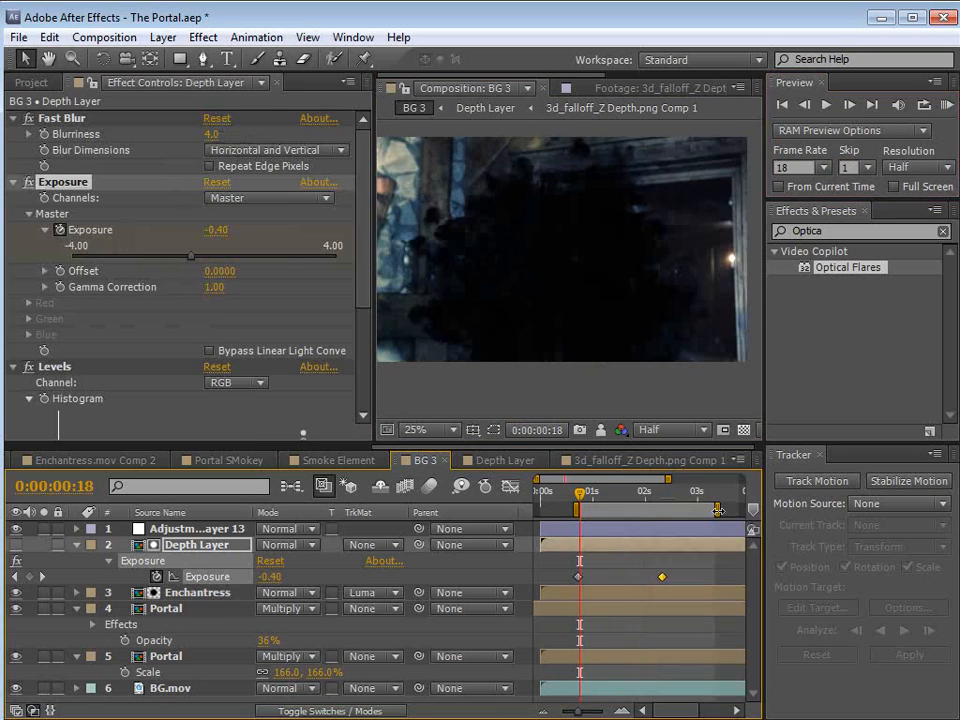
# Step: Review the actress's emergence from the smoke with a RAM preview and inspect her face closely around 0:00:02:05
pyautogui.moveTo(580, 493); pyautogui.dragTo(640, 510)
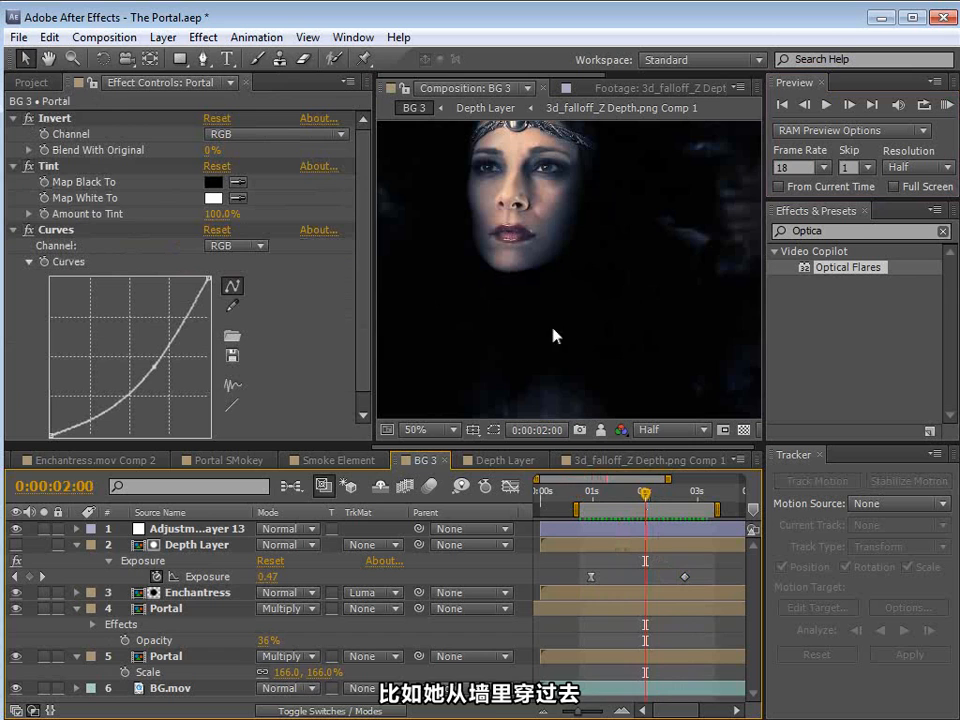
pyautogui.moveTo(555, 326); pyautogui.dragTo(561, 371)
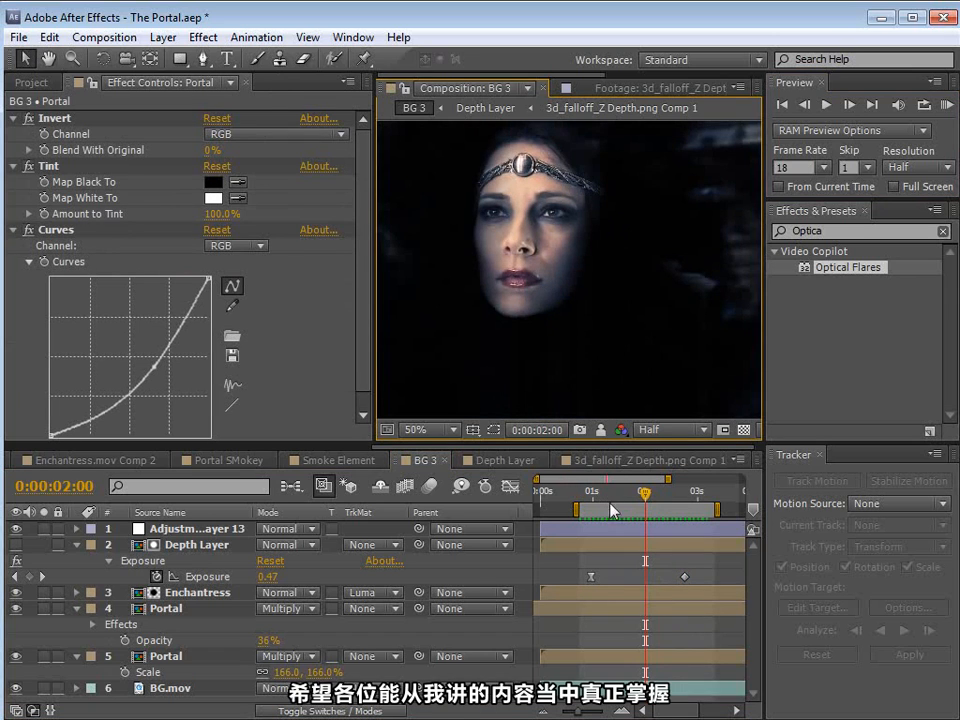
pyautogui.press('KP_0')
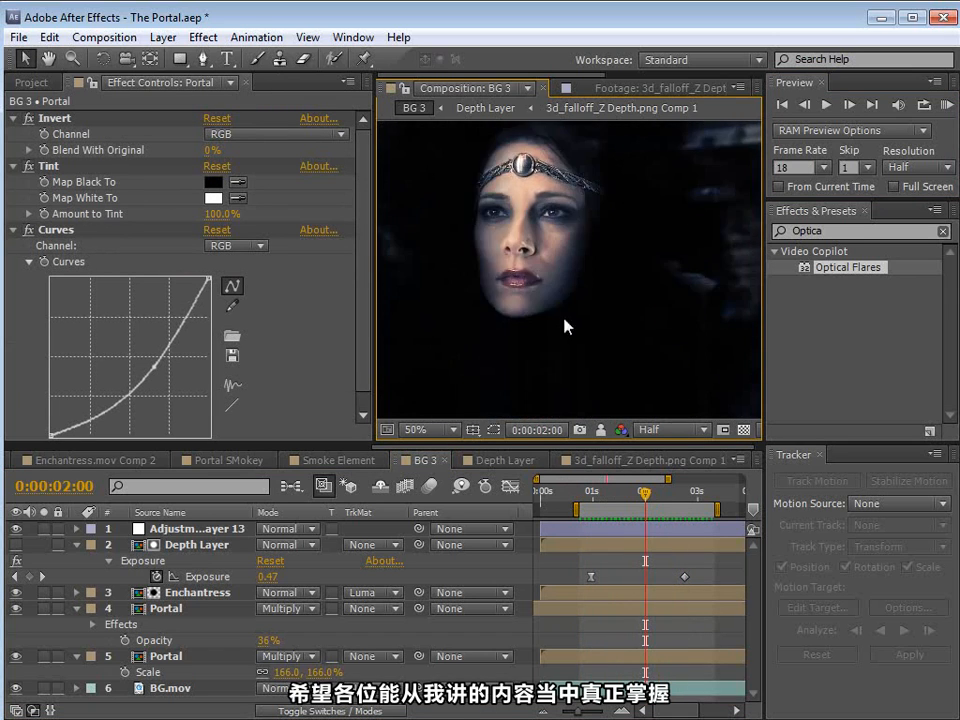
pyautogui.scroll(-2, 590, 370)
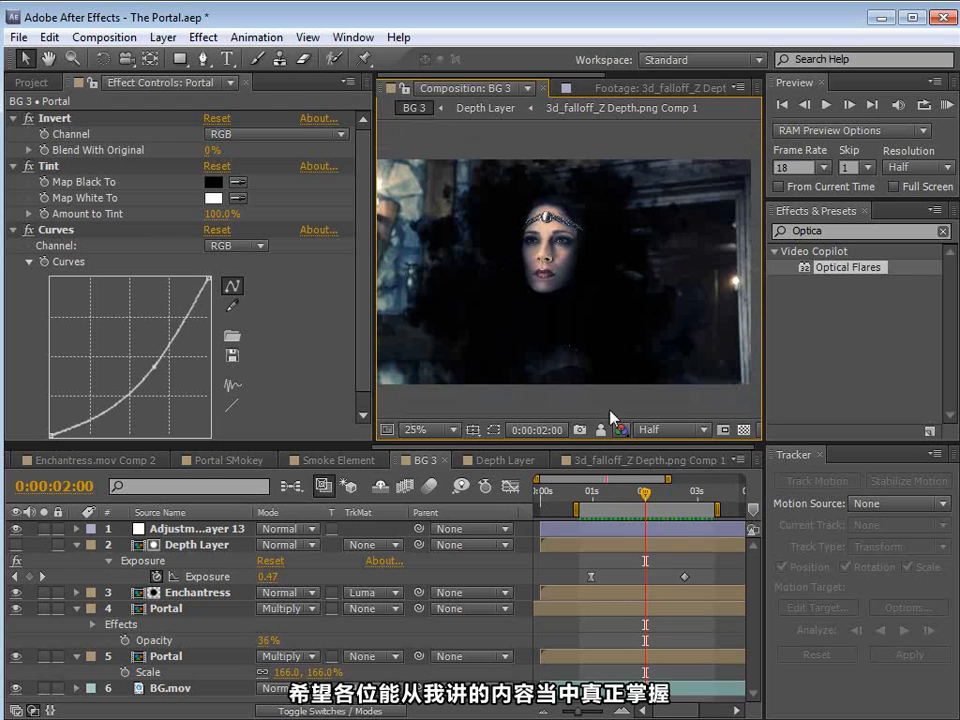
pyautogui.click(624, 491)
pyautogui.moveTo(624, 497); pyautogui.dragTo(655, 514)
pyautogui.scroll(2, 548, 340)
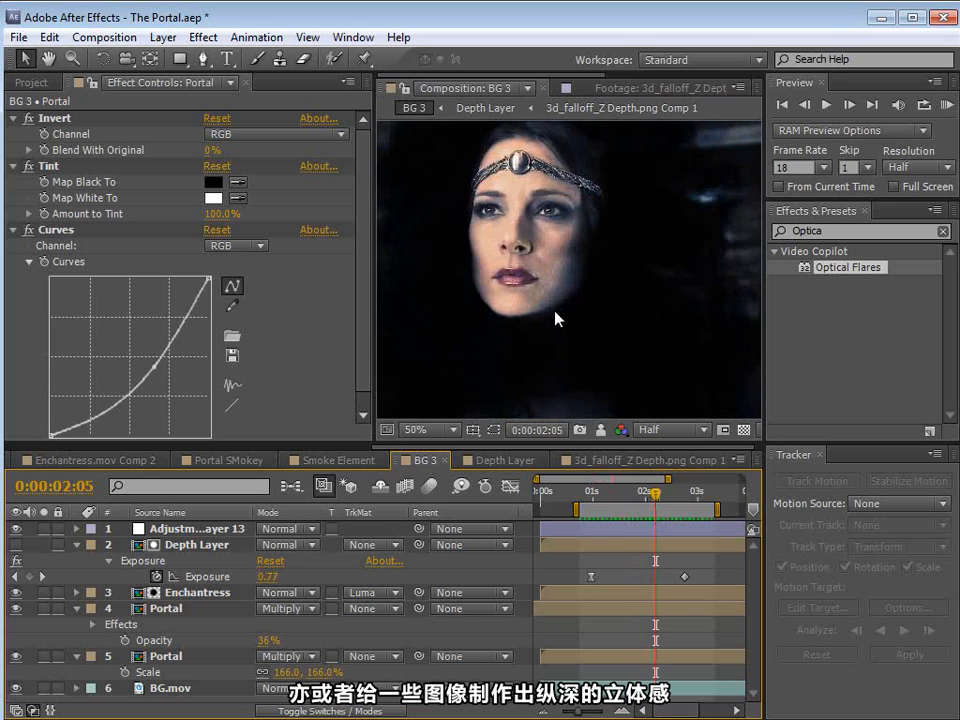
pyautogui.press(',')
pyautogui.press(',')
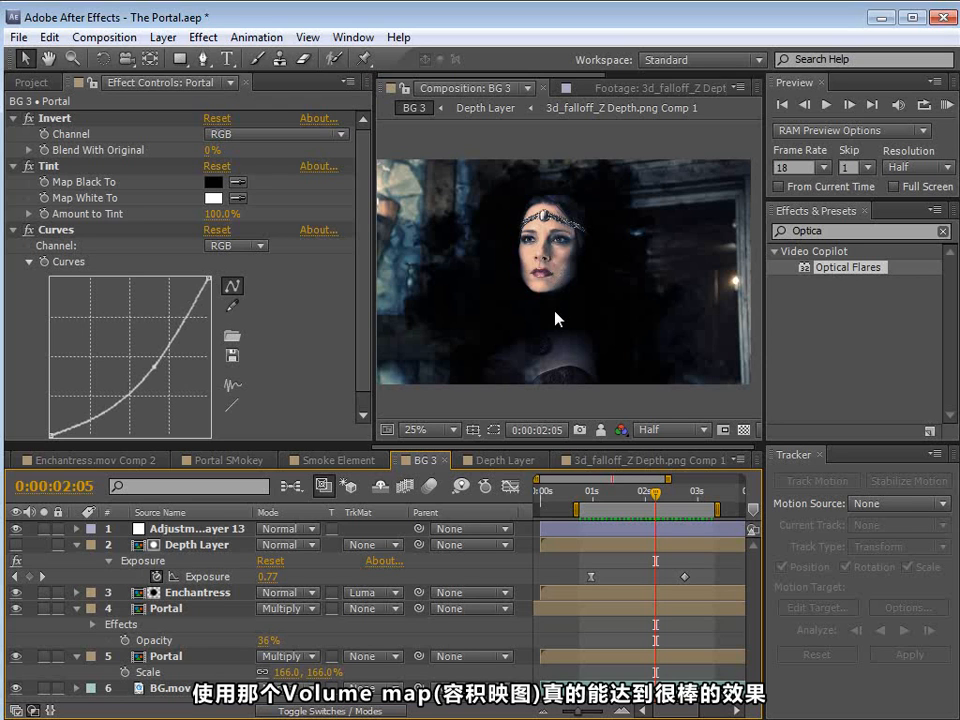
pyautogui.press('space')
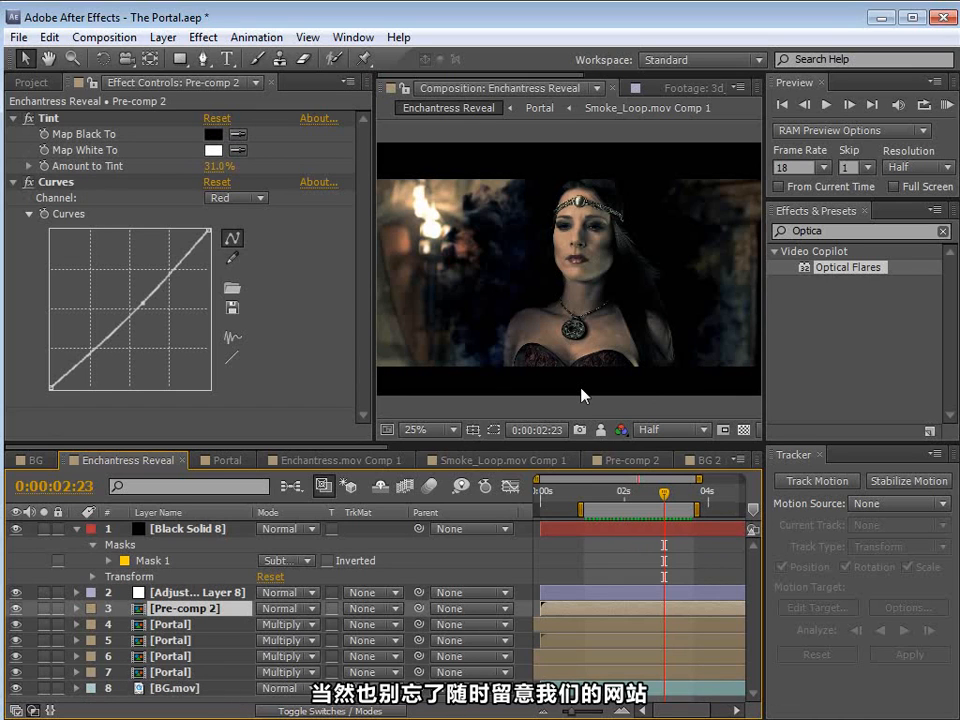
# Step: Switch to Firefox, look through the Video Copilot products page, and return to After Effects
pyautogui.hotkey('alt', 'Tab')
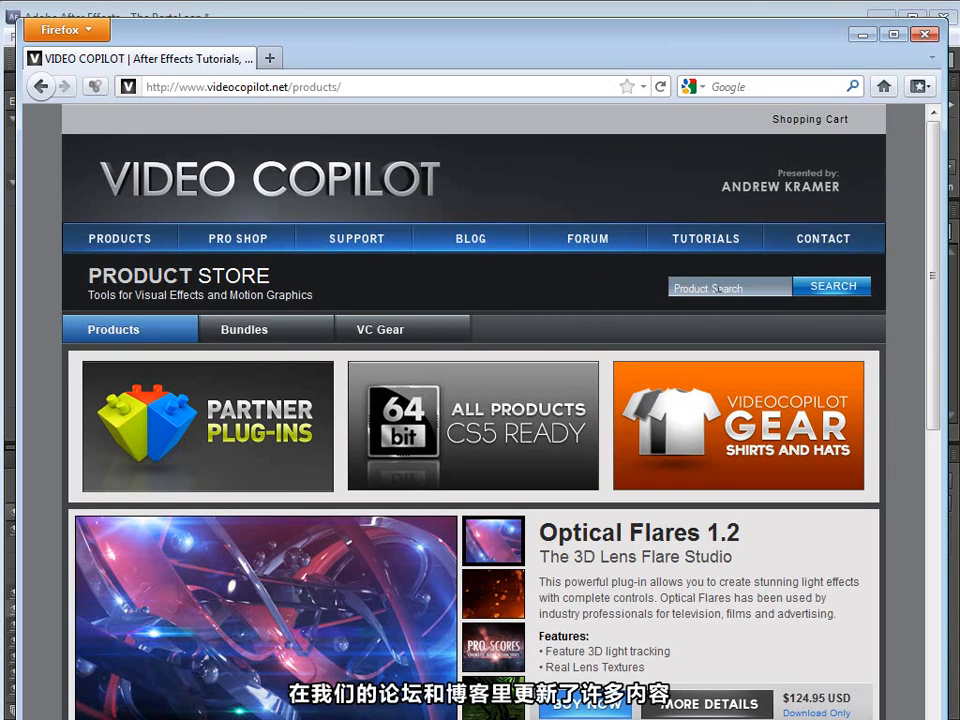
pyautogui.moveTo(934, 257); pyautogui.dragTo(934, 414)
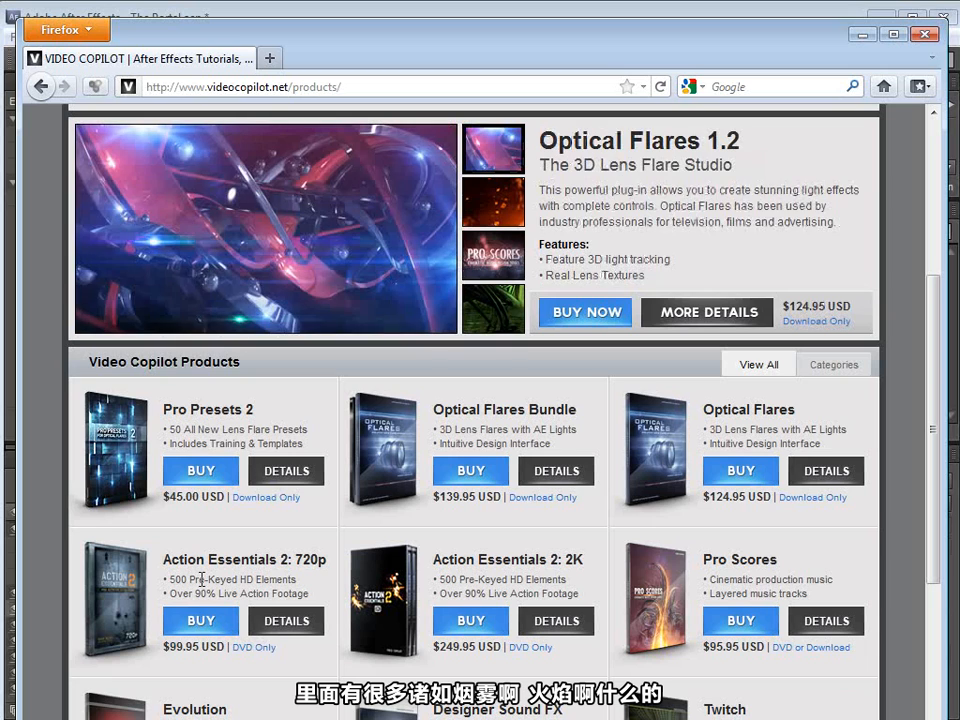
pyautogui.click(866, 36)
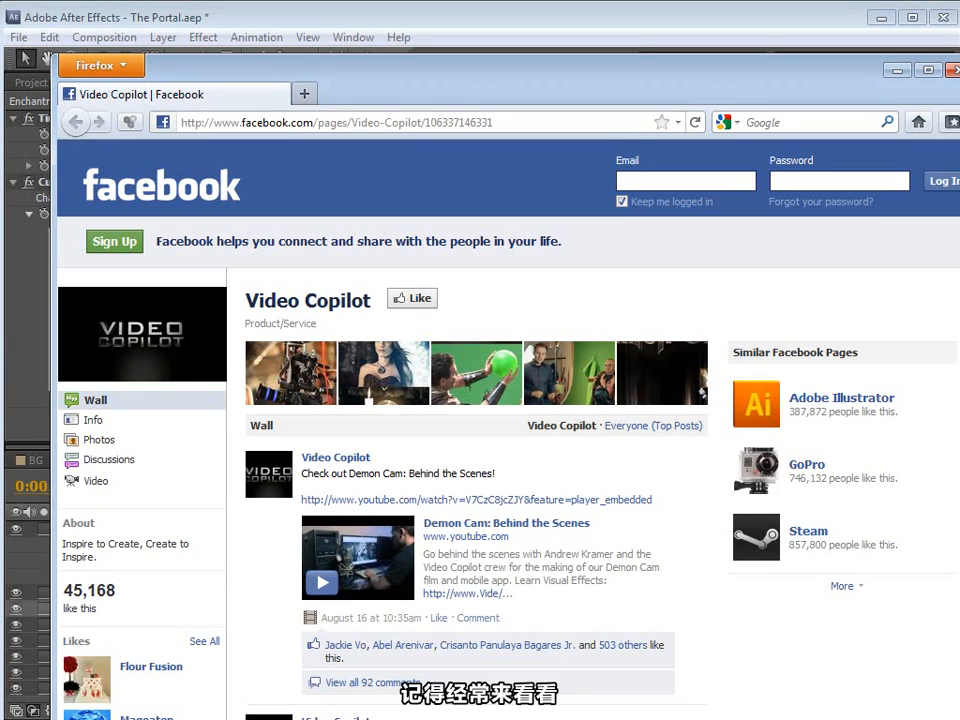
pyautogui.hotkey('alt', 'Tab')
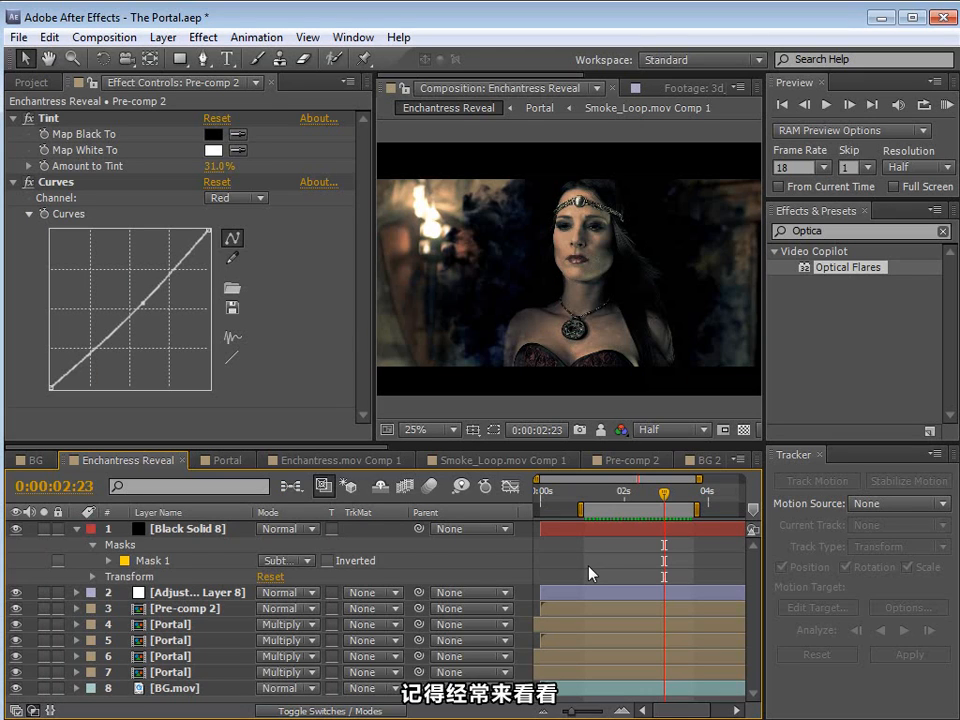